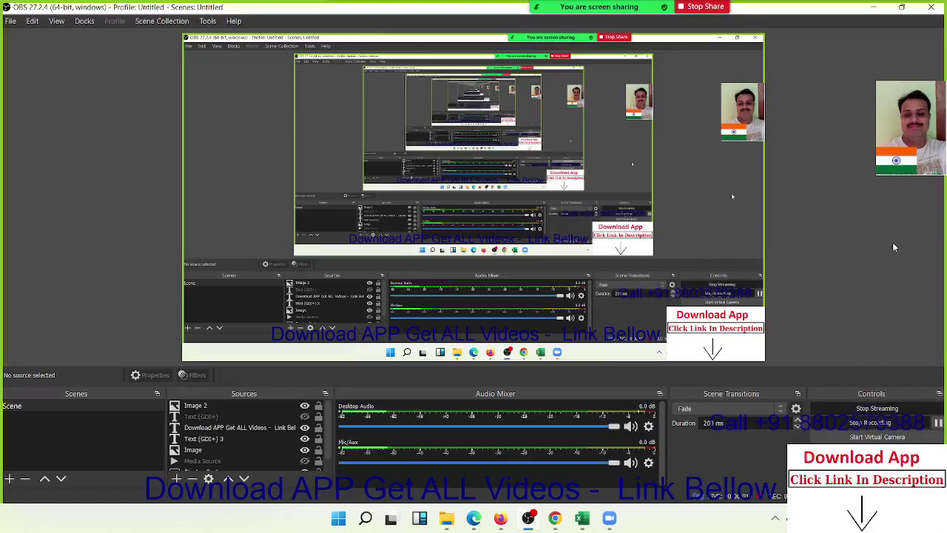
Show the Sales Dashboard on Sheet2 and allow the Zoom participant to record locally.
left_click(874, 7)
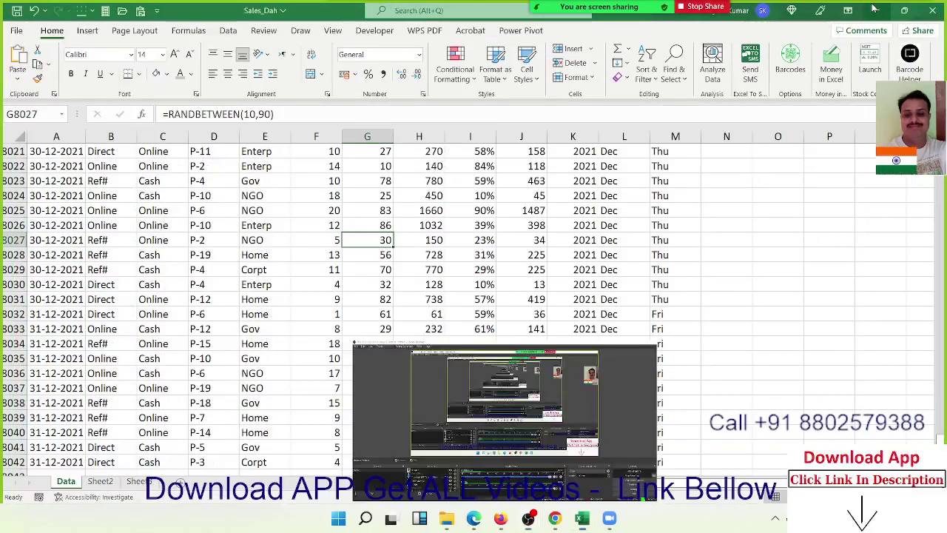
left_click(101, 481)
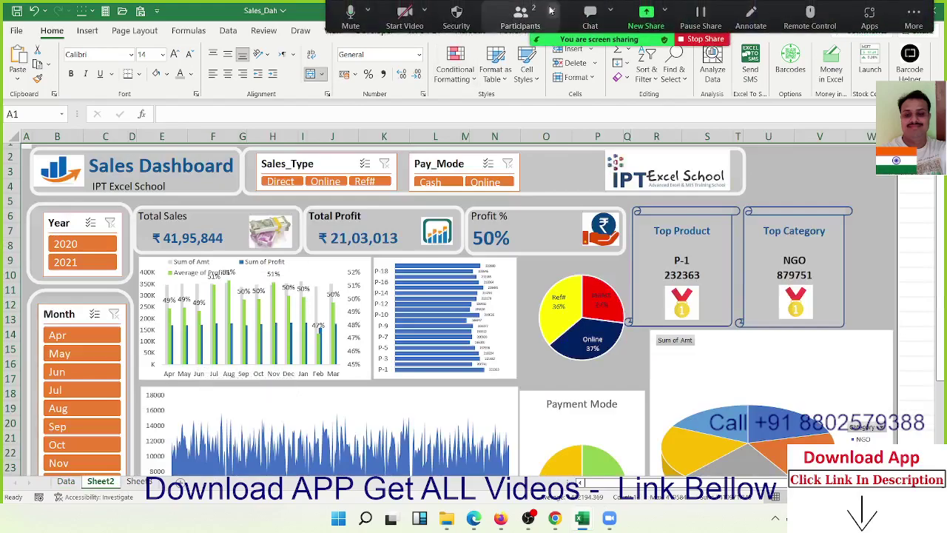
left_click(522, 8)
left_click(578, 199)
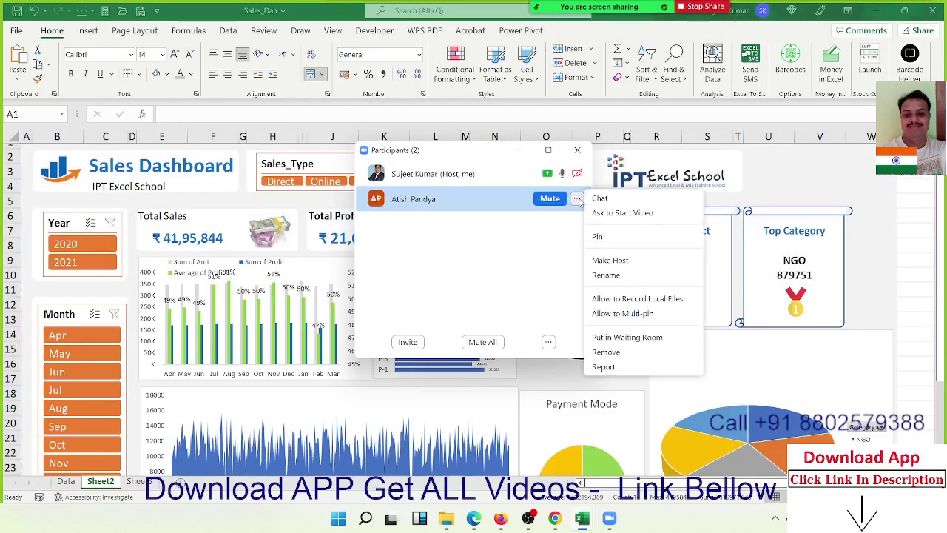
left_click(631, 299)
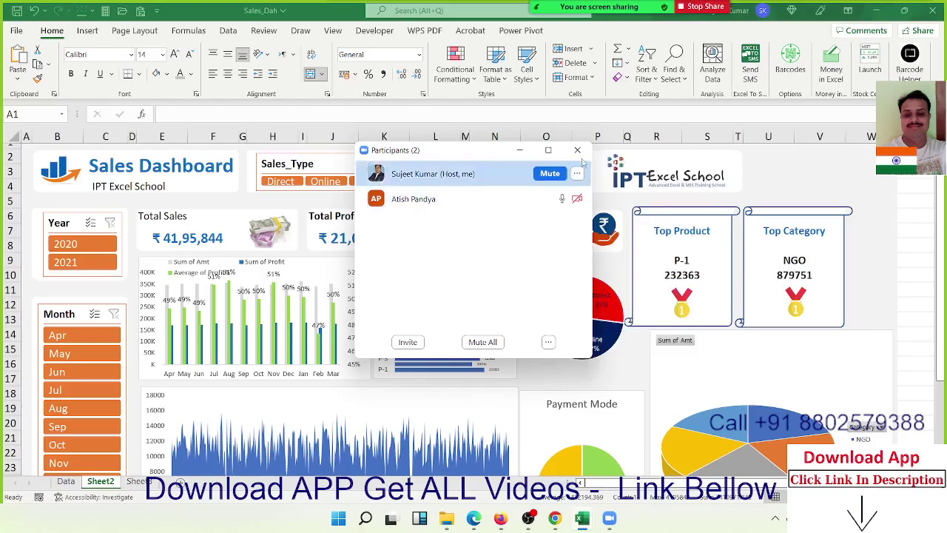
left_click(577, 150)
Dismiss the meeting recording notice and start recording the meeting.
scroll(197, 248, "down", 6)
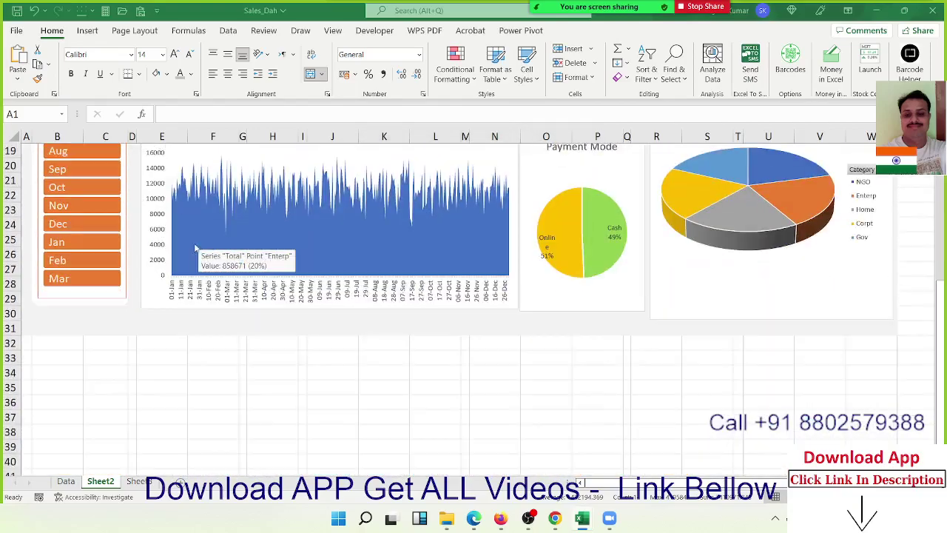
scroll(197, 248, "up", 6)
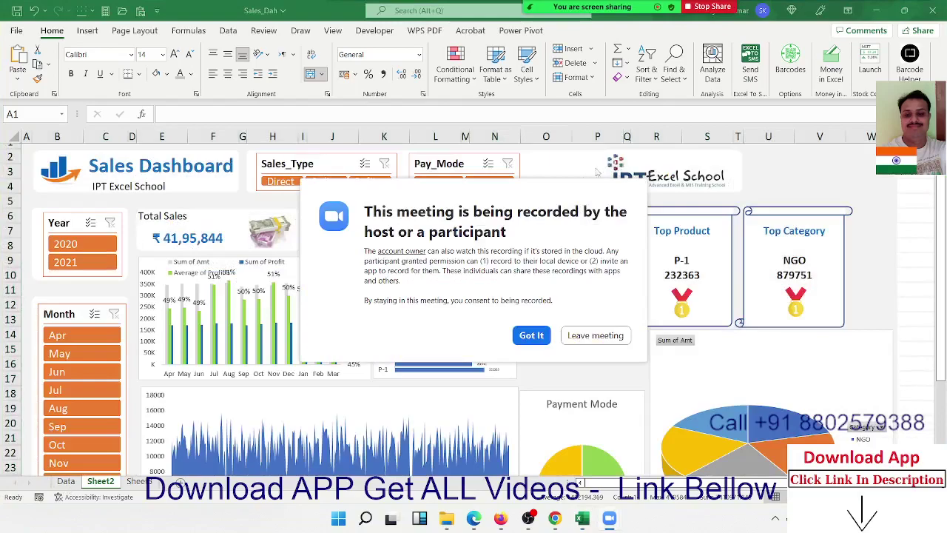
left_click(531, 335)
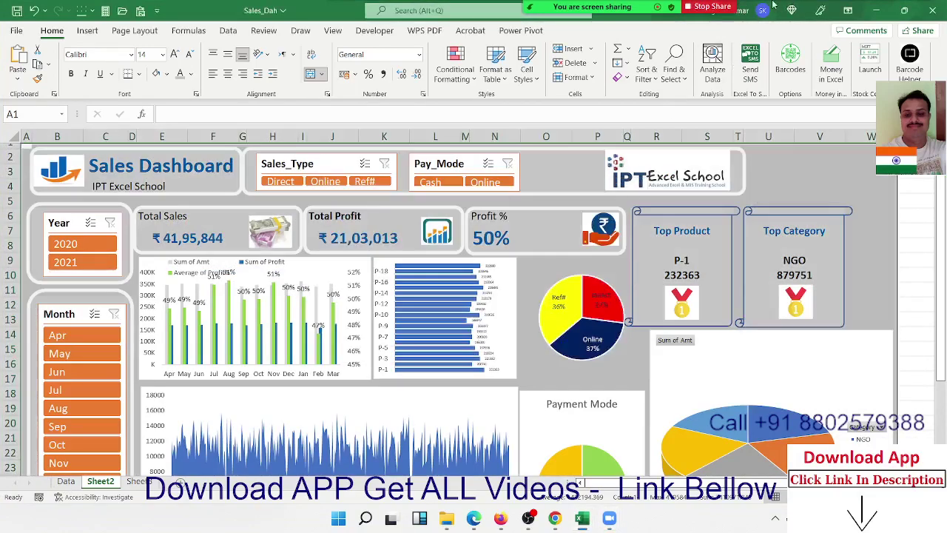
left_click(910, 17)
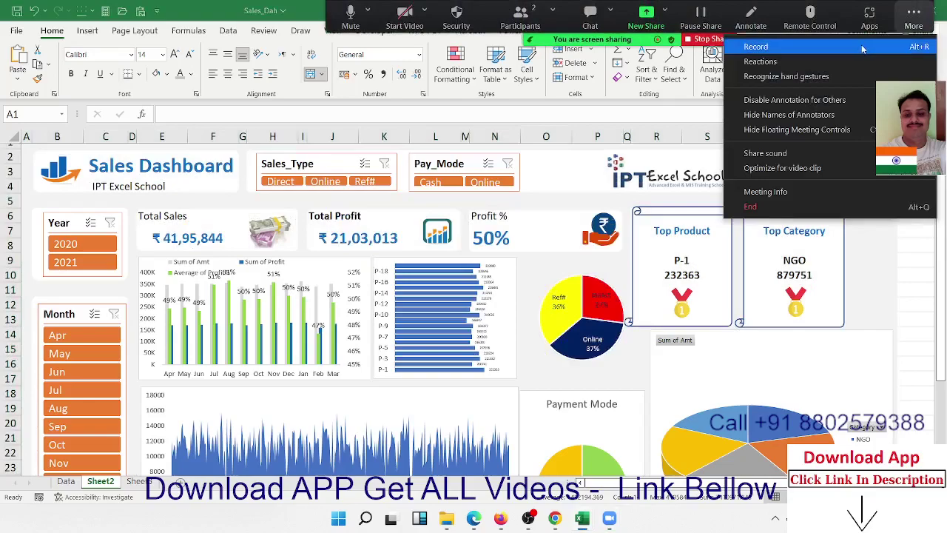
left_click(759, 47)
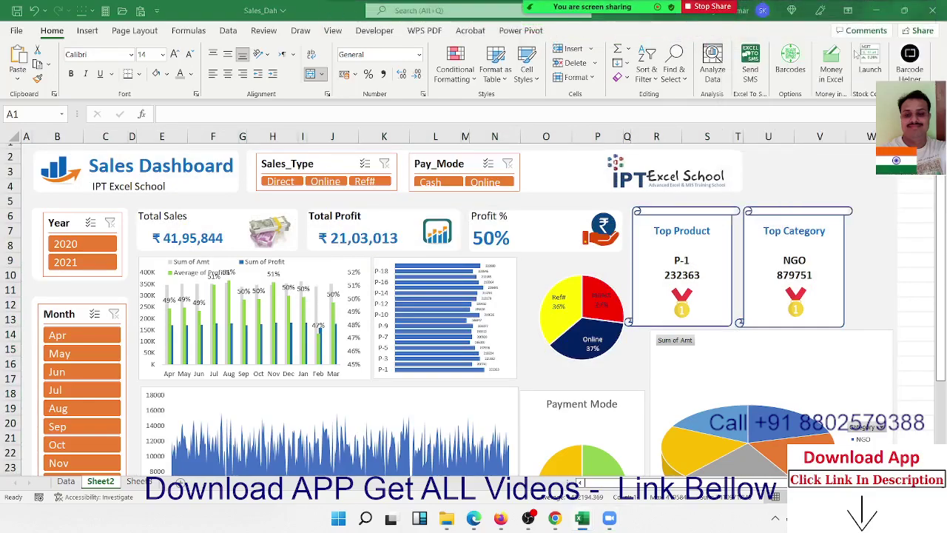
scroll(792, 190, "down", 3)
scroll(792, 194, "up", 3)
scroll(792, 194, "up", 1)
left_click(65, 482)
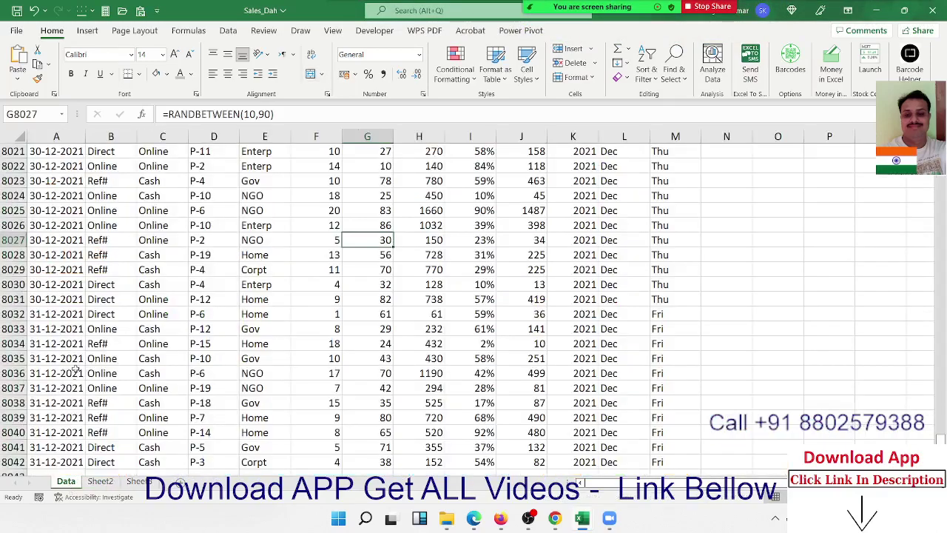
Review the sales table headers from Date across to Profit, checking the first Profit% and Profit values.
left_click(78, 299)
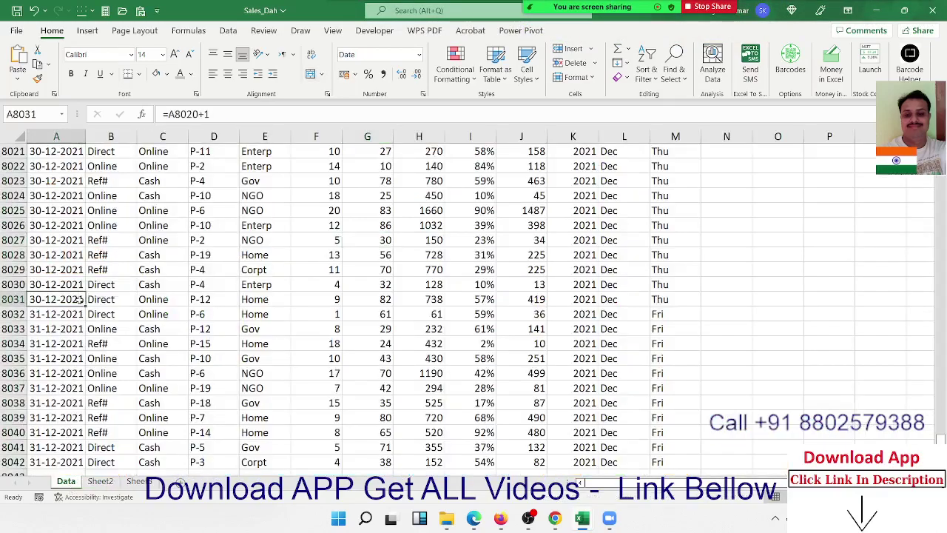
key("ctrl+Home")
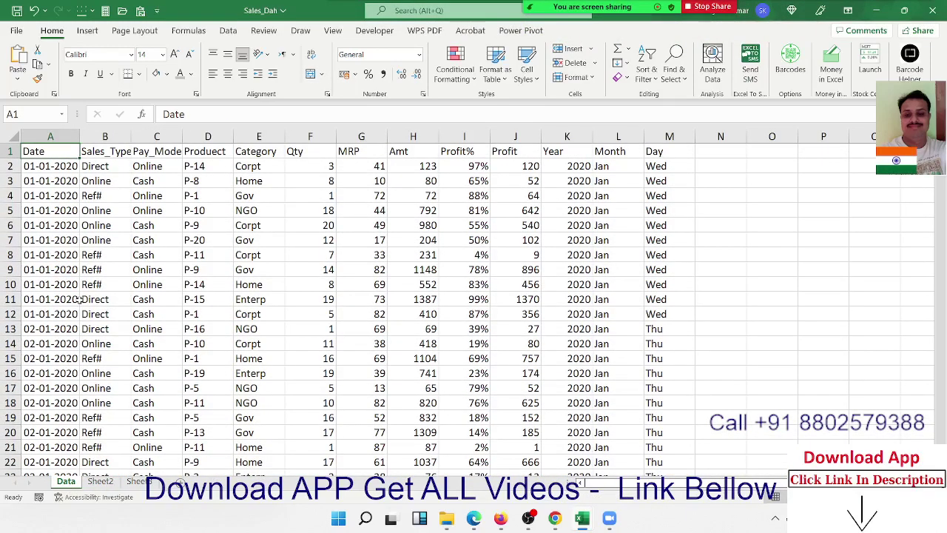
key("Right")
key("Right")
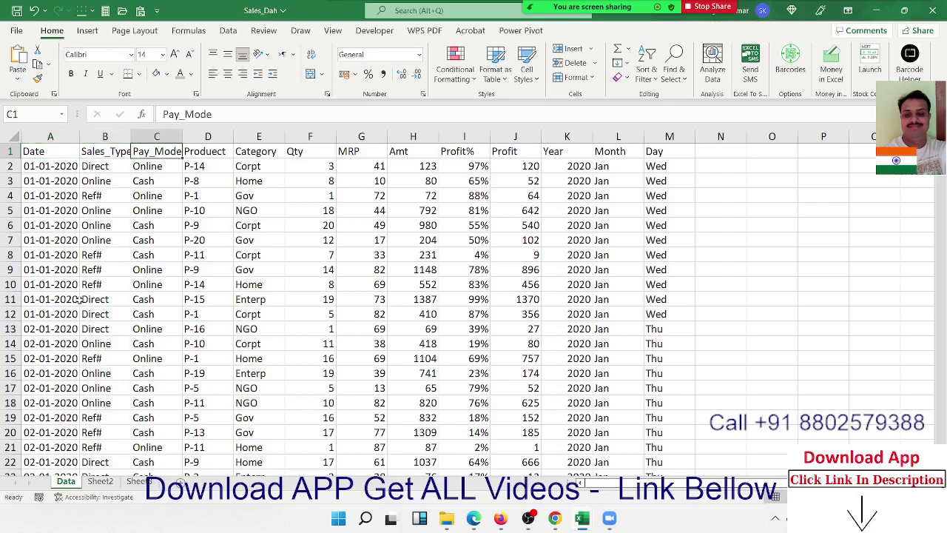
key("Right")
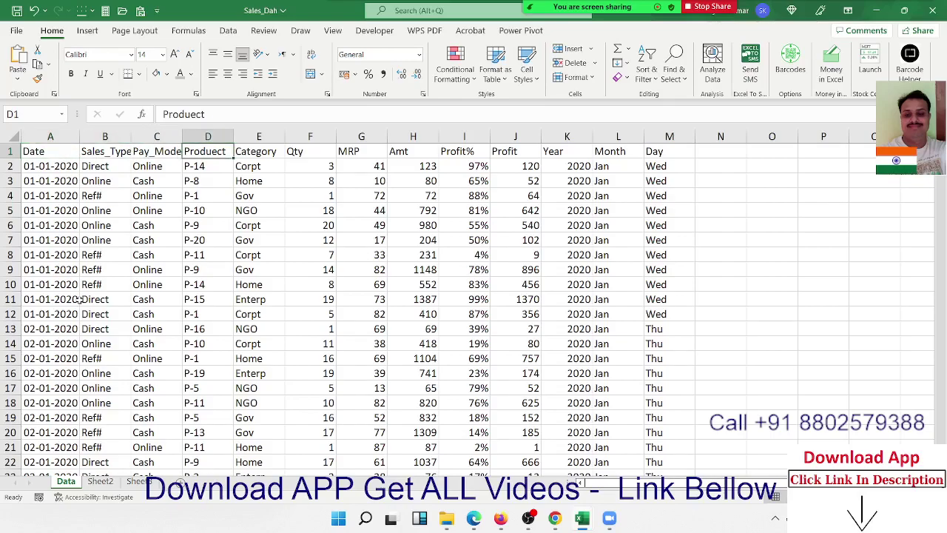
key("Right")
key("Right")
key("Right")
key("Right")
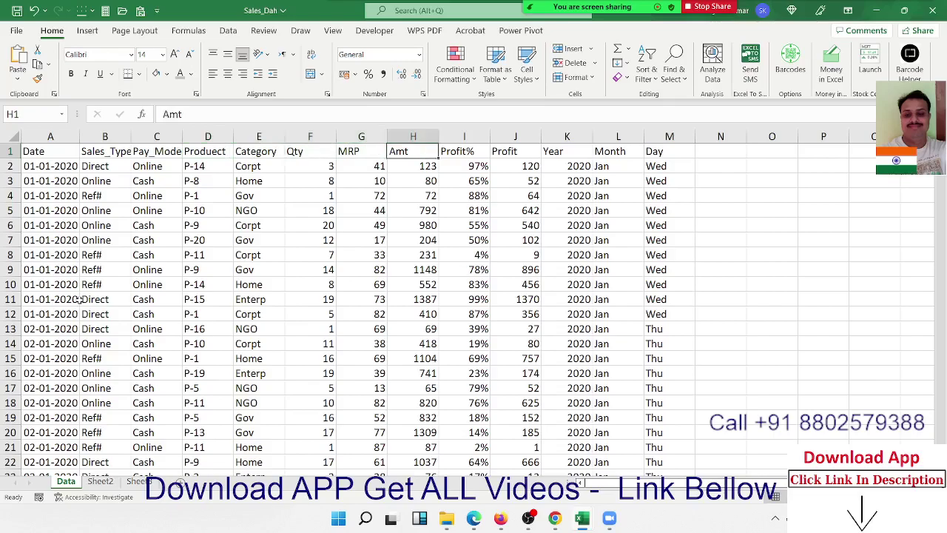
key("Right")
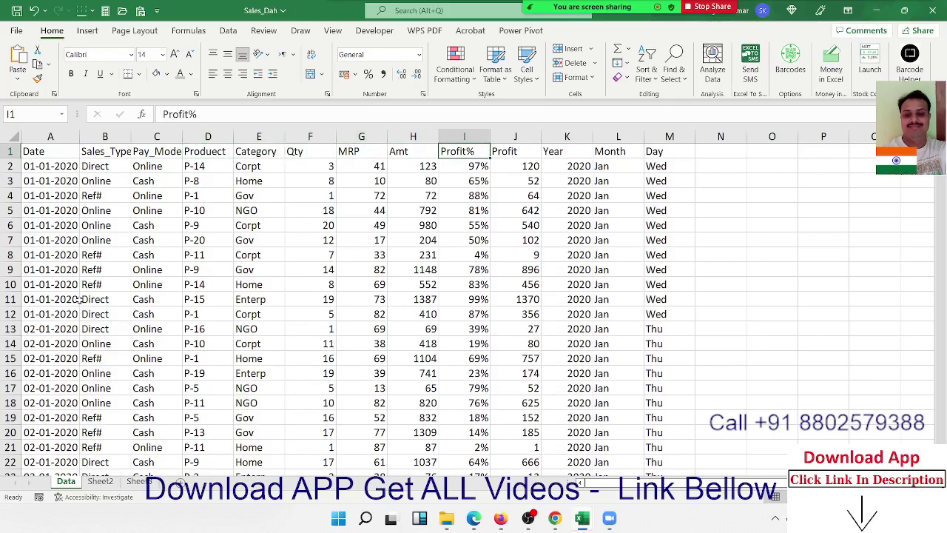
key("Down")
key("Up")
key("Down")
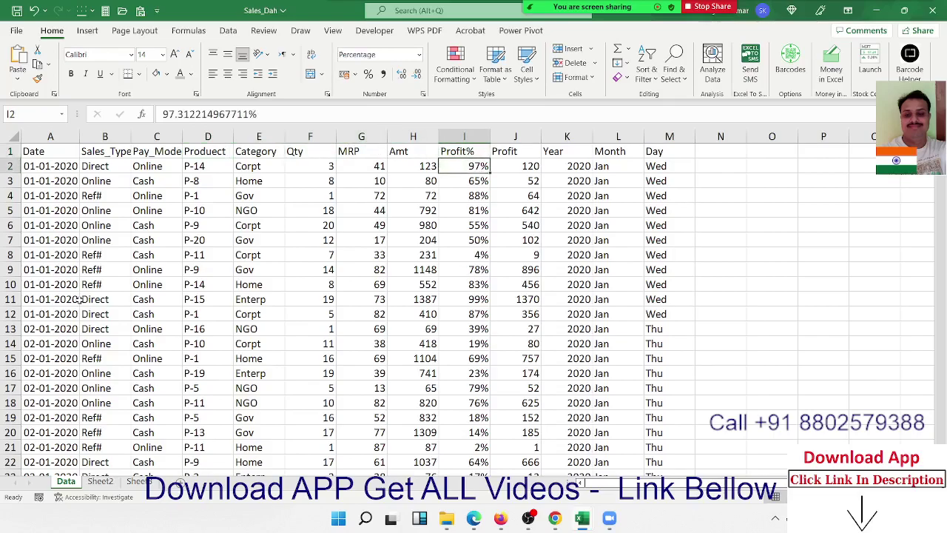
key("Up")
key("Right")
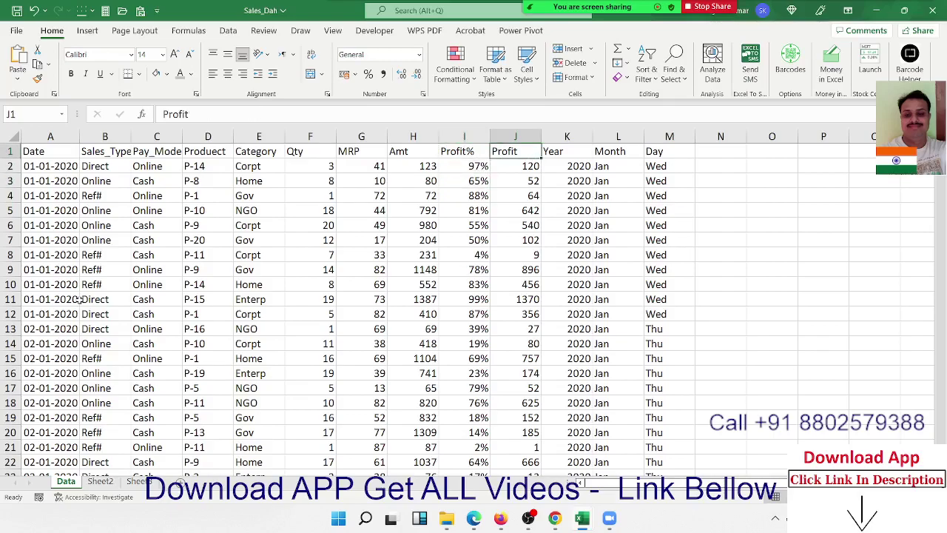
key("Down")
key("Down")
key("Down")
key("Up")
key("Up")
key("Up")
Check the Day formula, then select the whole table from A1 down to row 8042.
key("Right")
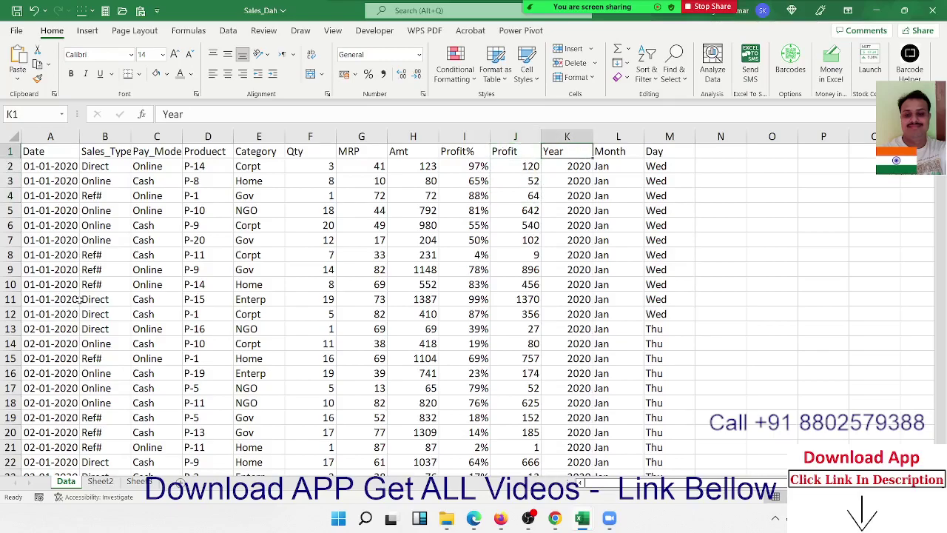
key("Right")
key("Right")
key("Down")
key("Up")
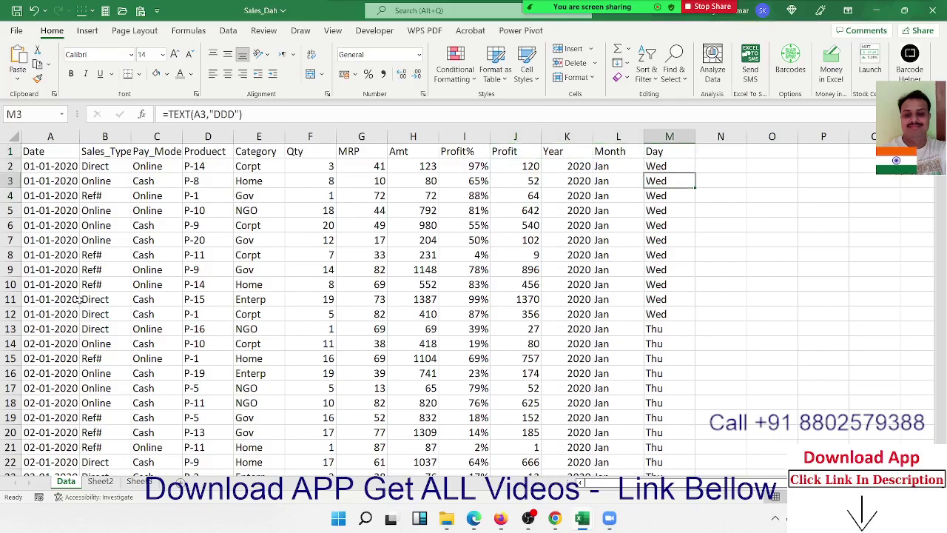
key("Up")
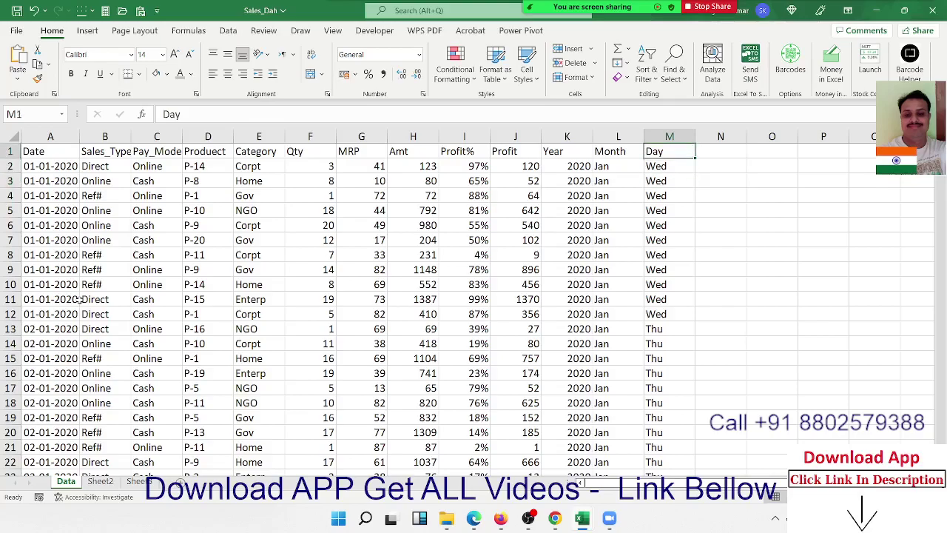
key("ctrl+Home")
key("ctrl+shift+Right")
key("ctrl+shift+Down")
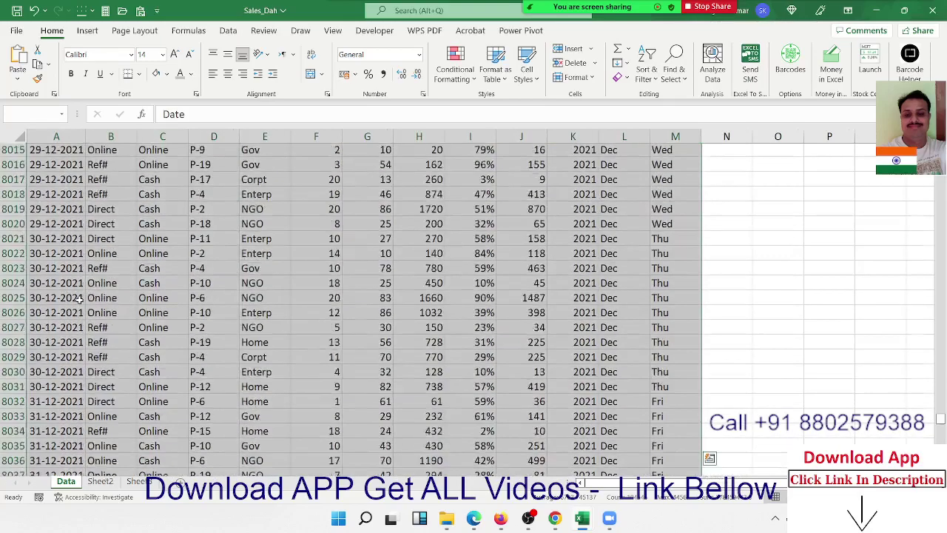
Copy the sales table into new workbook Book3 and AutoFit all columns so dates display.
key("ctrl+c")
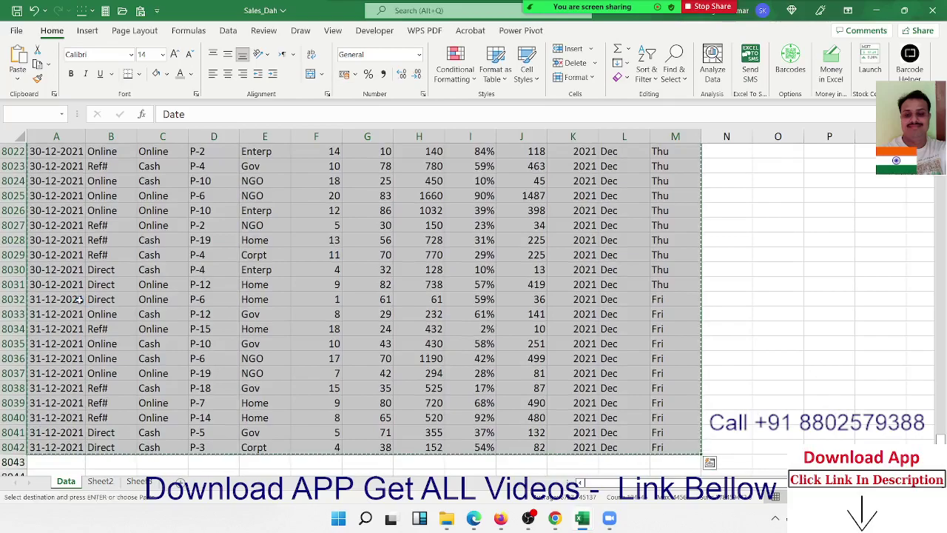
key("ctrl+n")
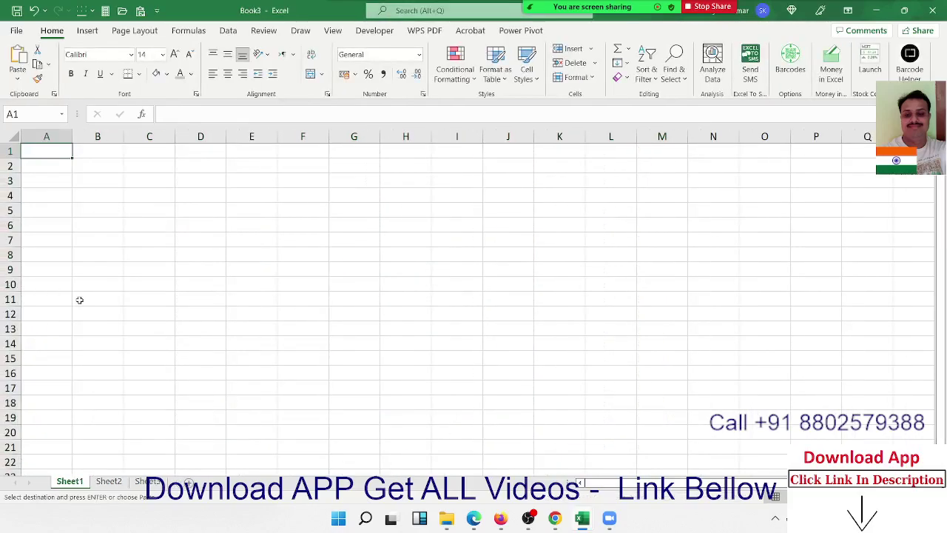
key("ctrl+v")
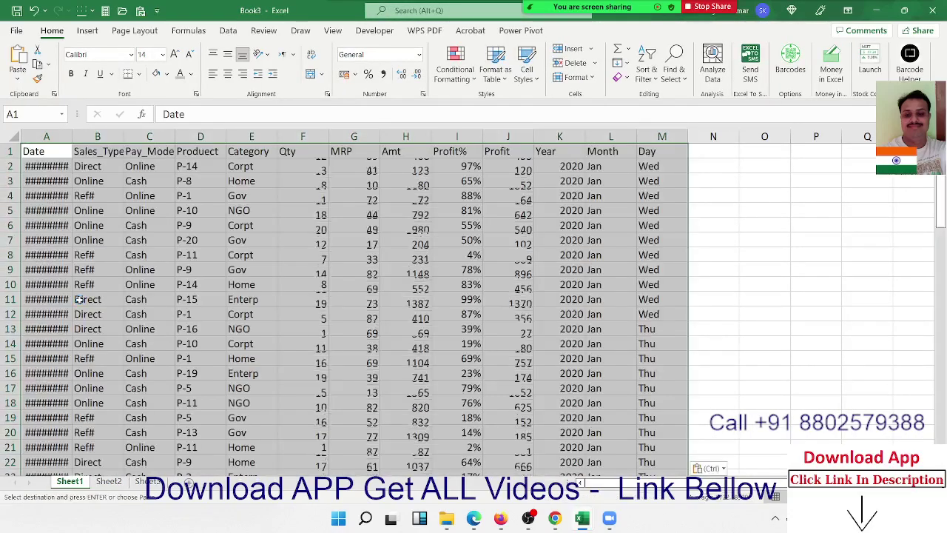
double_click(72, 137)
left_click(65, 166)
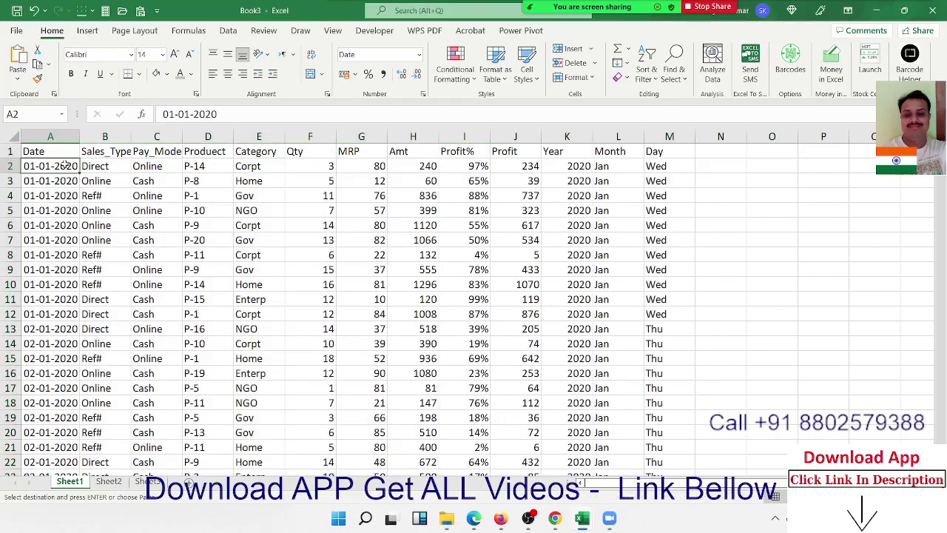
key("alt+Tab")
key("alt+Tab")
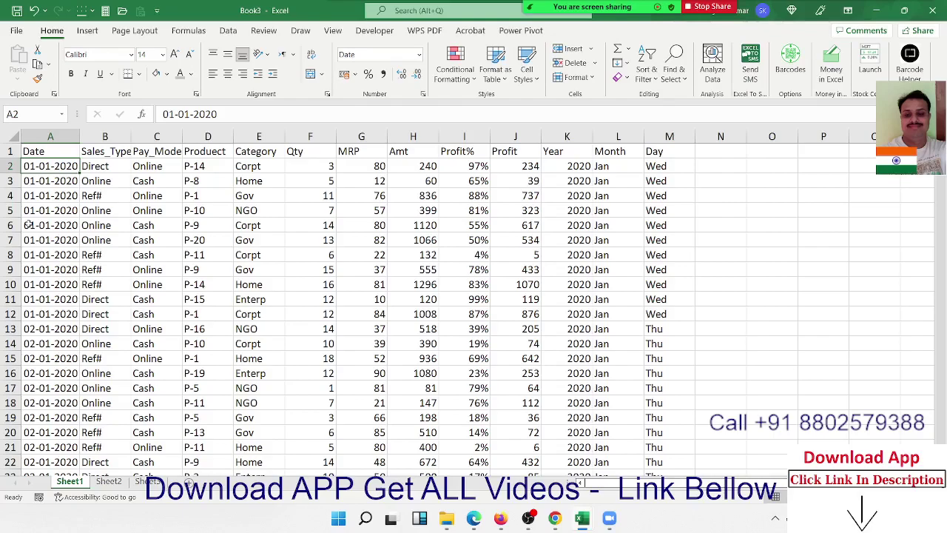
key("Up")
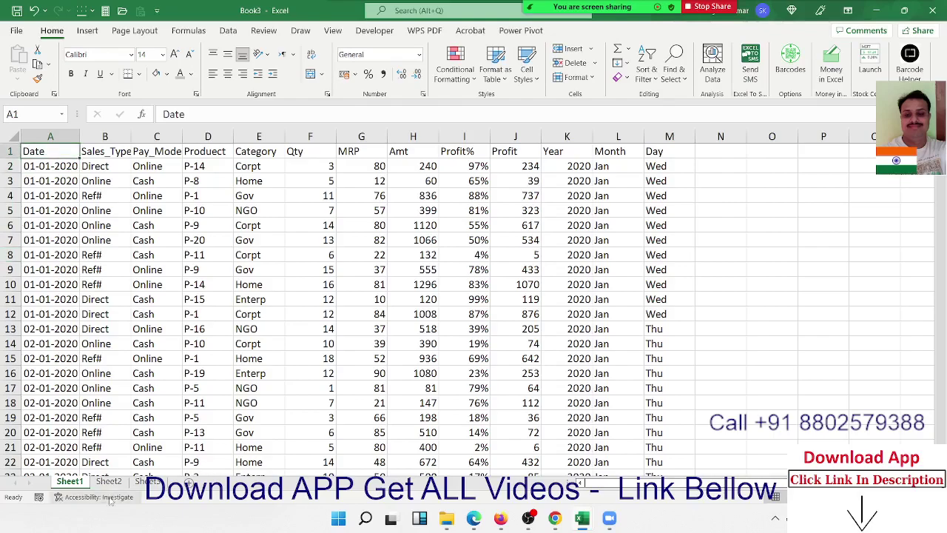
Rename Sheet1 to 'Data' and the second sheet to 'Dashboard'.
double_click(74, 481)
type("Data")
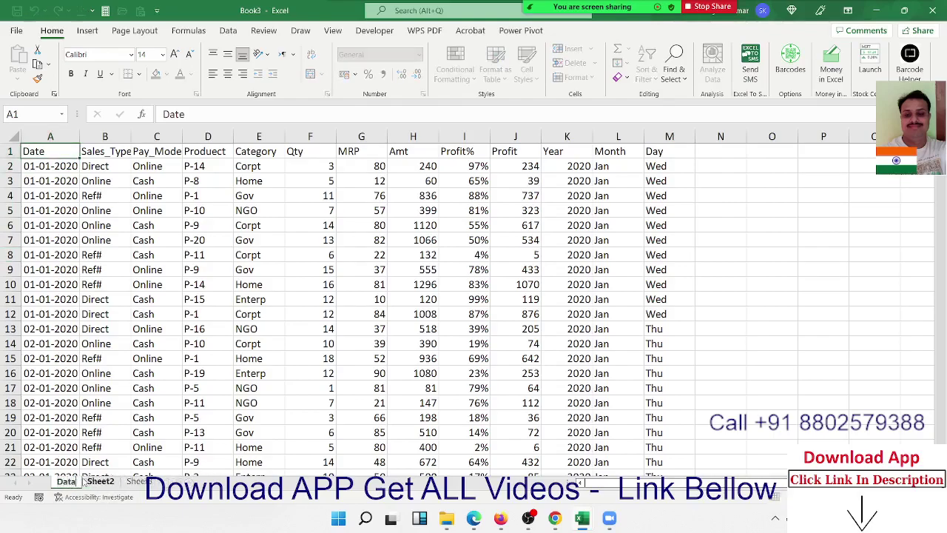
left_click(100, 481)
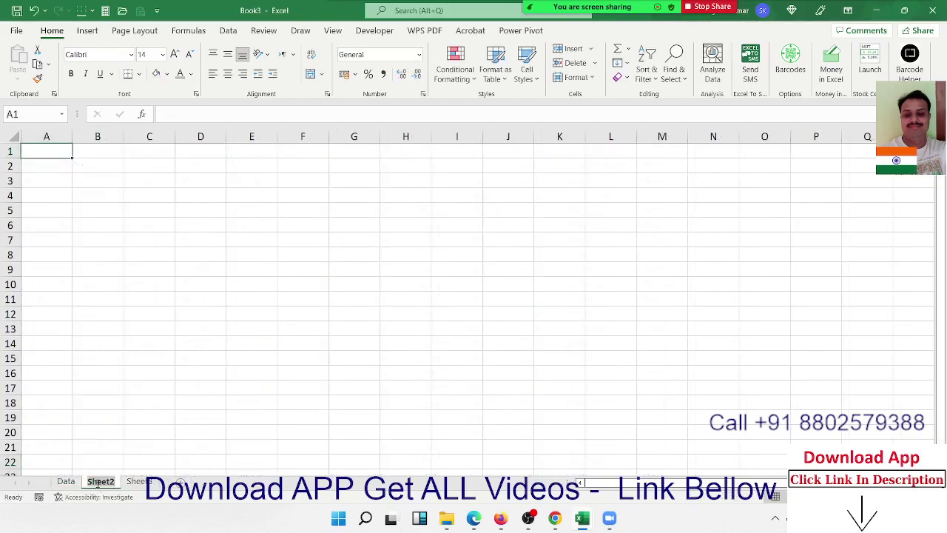
double_click(100, 481)
type("Das")
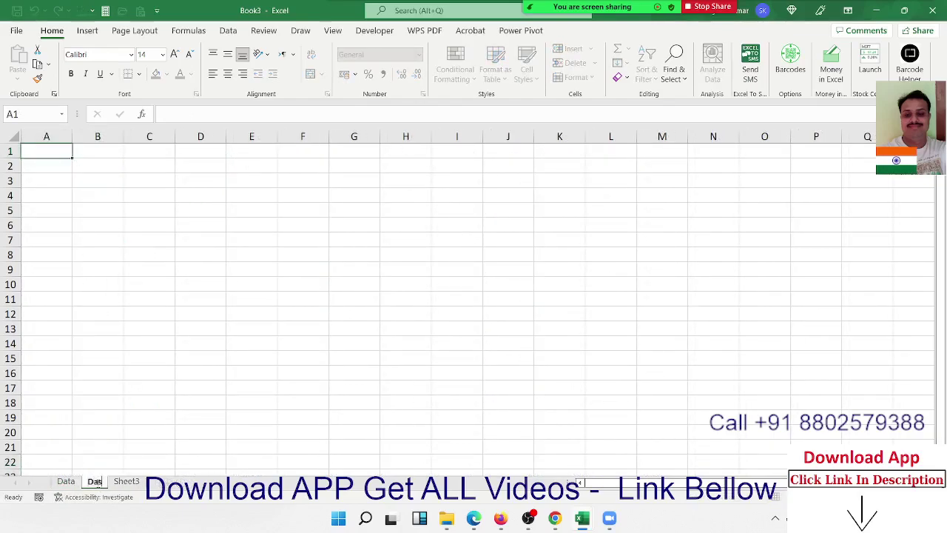
type("hbo")
type("ard")
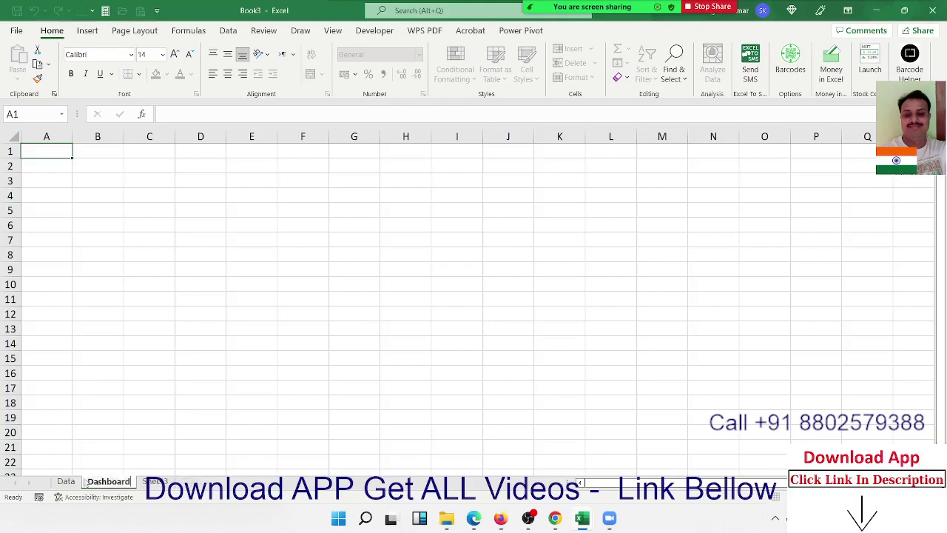
left_click(143, 398)
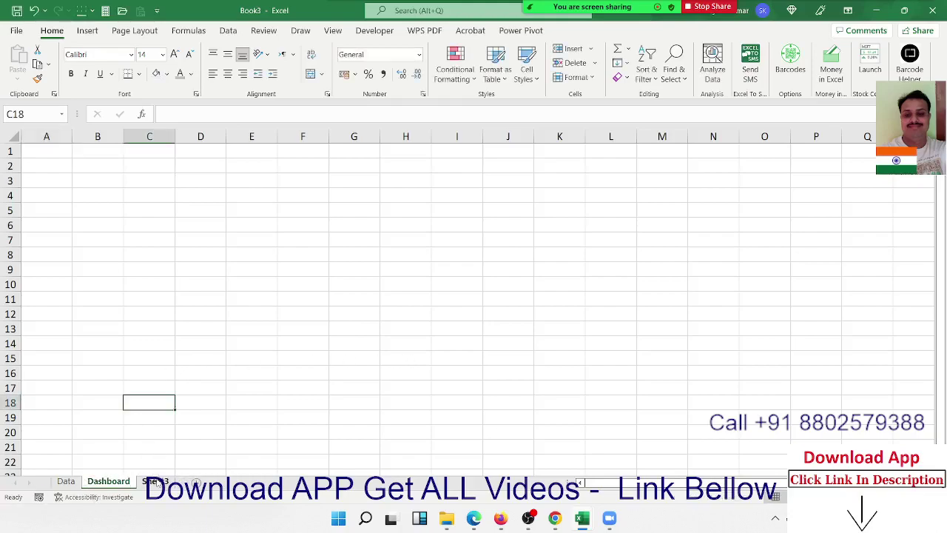
Rename the third sheet to 'Support'.
left_click(155, 481)
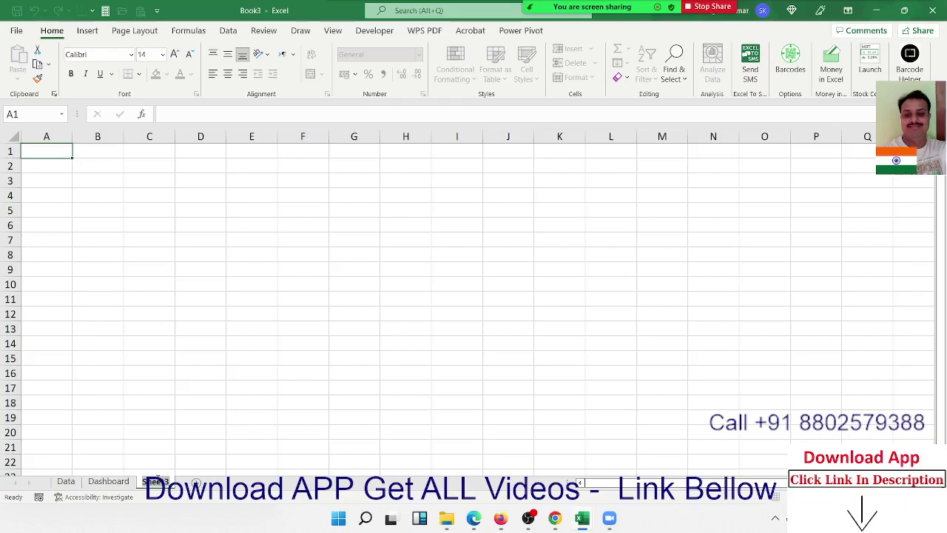
double_click(155, 481)
type("S")
type("upport")
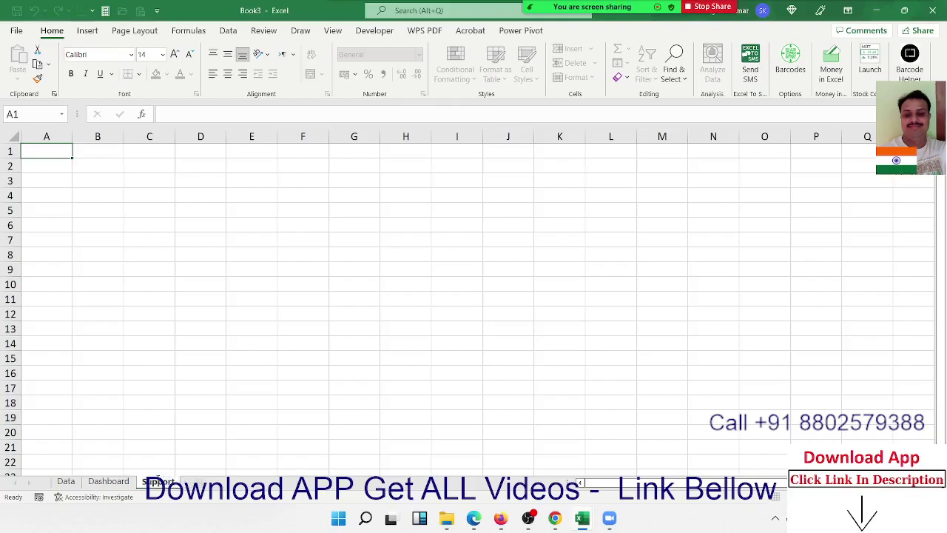
key("Return")
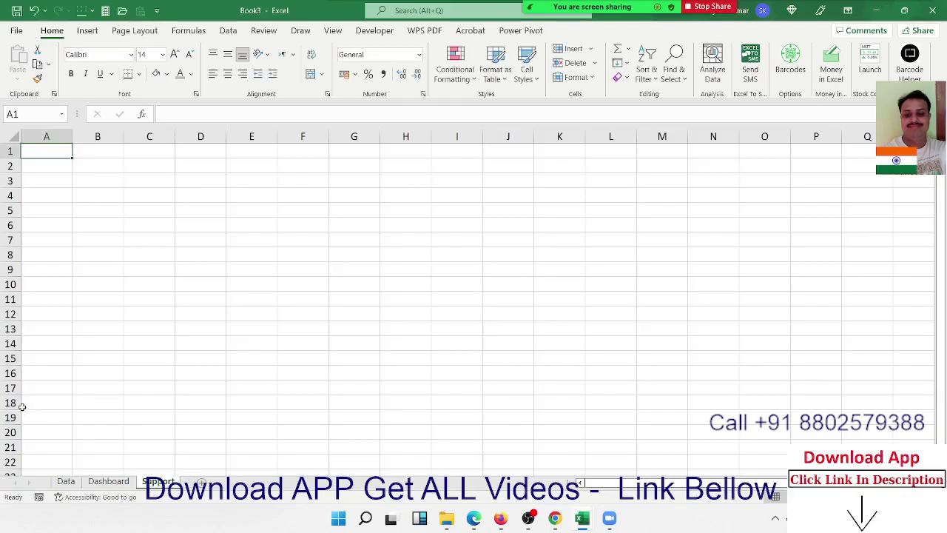
Return to the Dashboard sheet and select all of its cells.
left_click(65, 482)
left_click(108, 482)
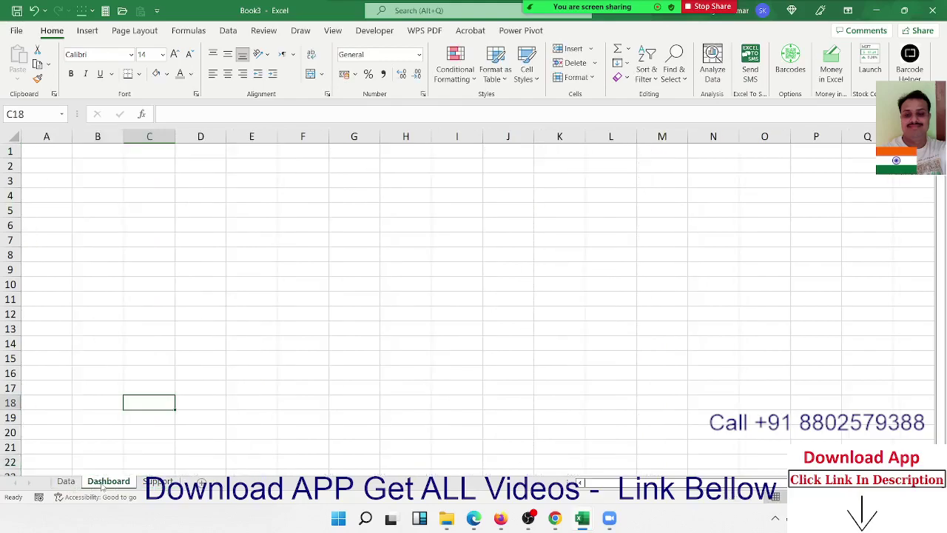
left_click(56, 149)
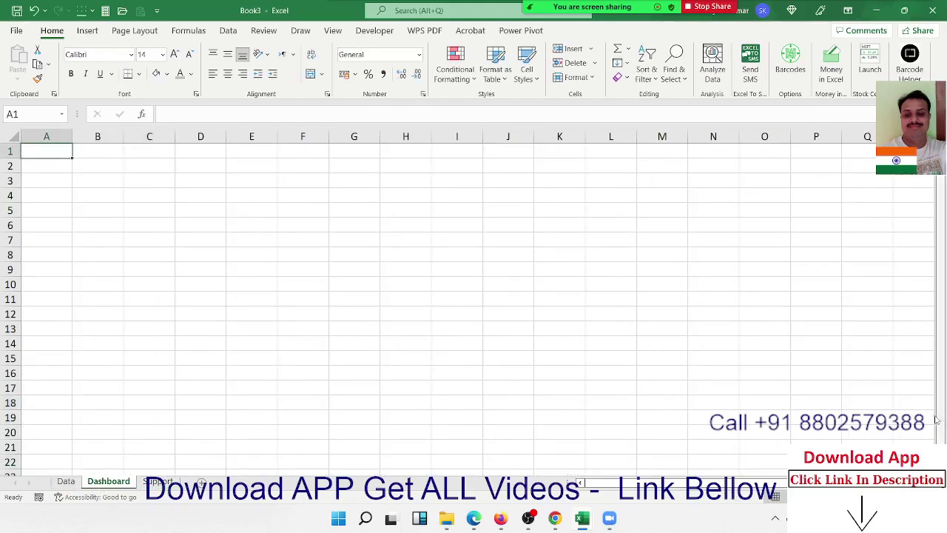
scroll(920, 415, "down", 7)
scroll(920, 422, "down", 7)
scroll(919, 423, "down", 3)
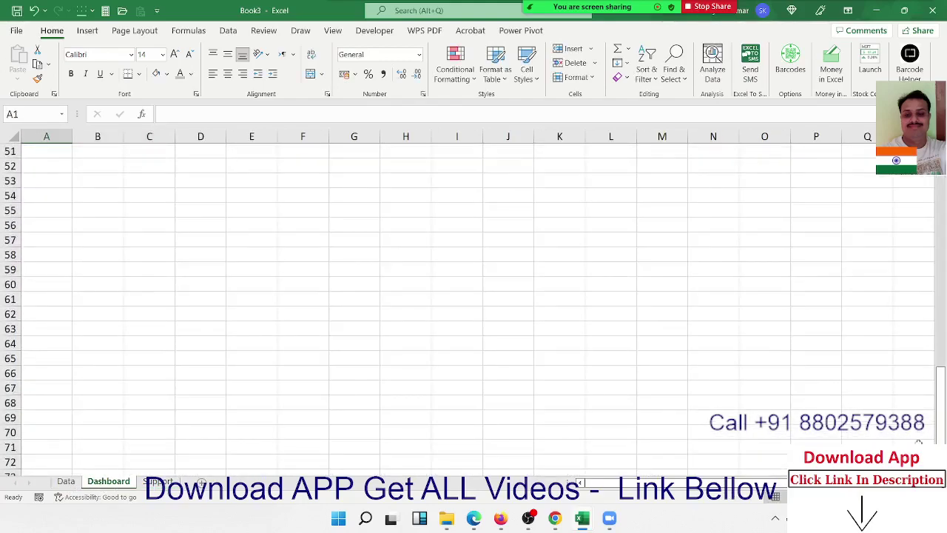
key("ctrl+a")
scroll(915, 438, "up", 13)
scroll(916, 438, "up", 4)
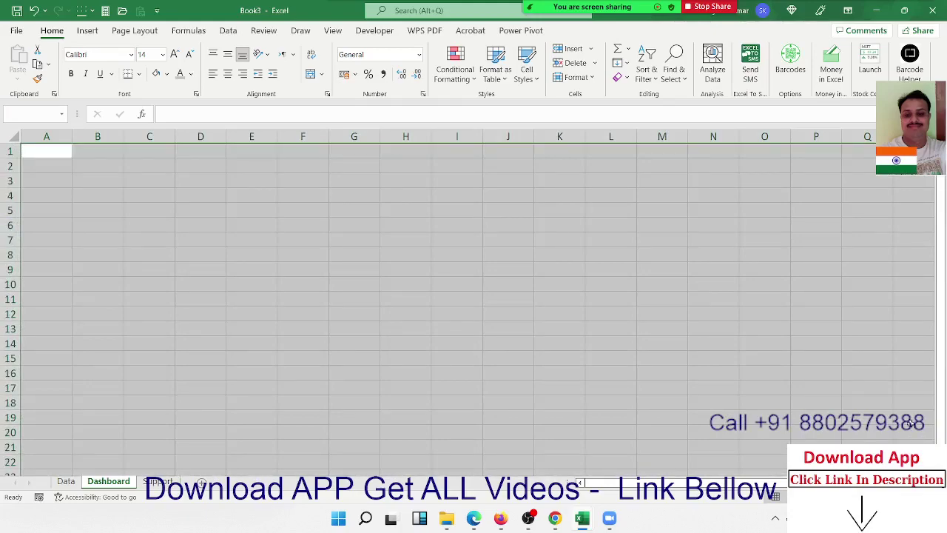
Fill the entire Dashboard sheet light grey and narrow column A to width 2.25.
left_click(167, 74)
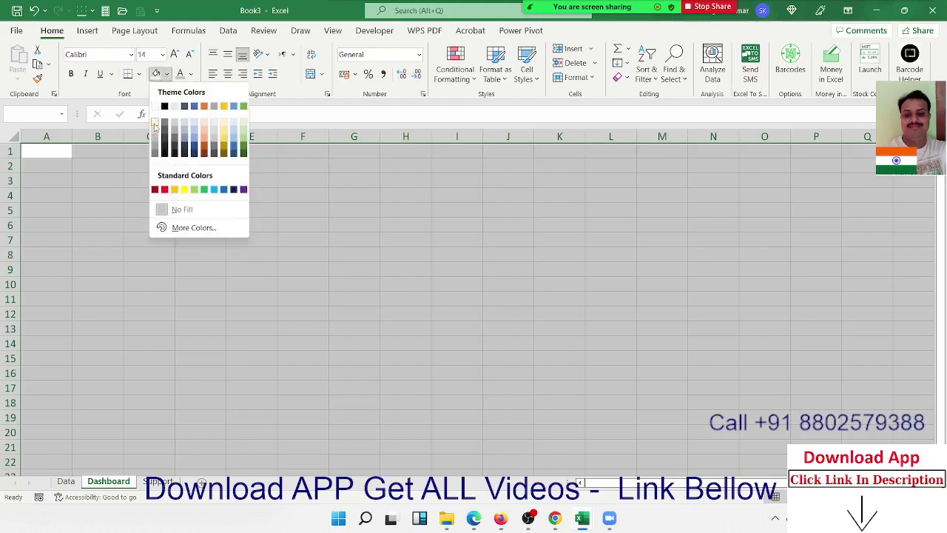
left_click(155, 137)
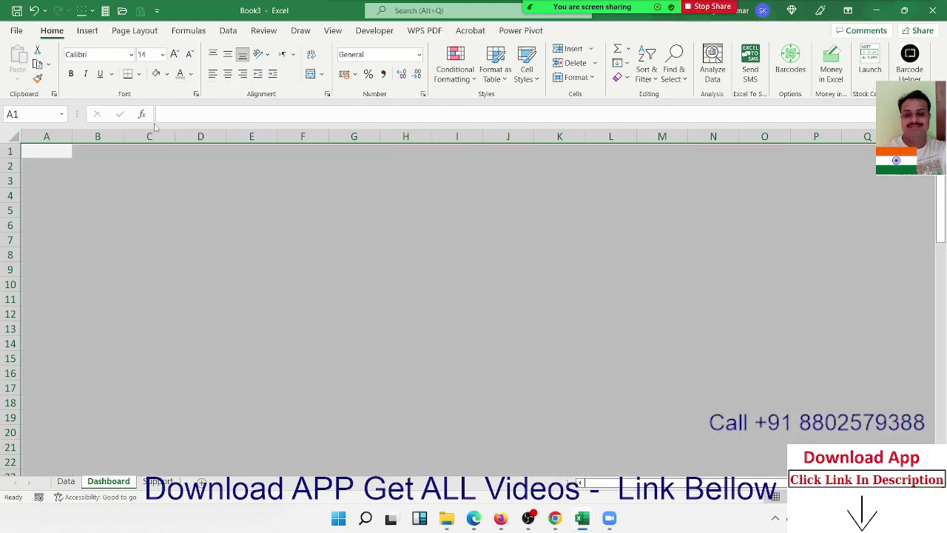
left_click(197, 250)
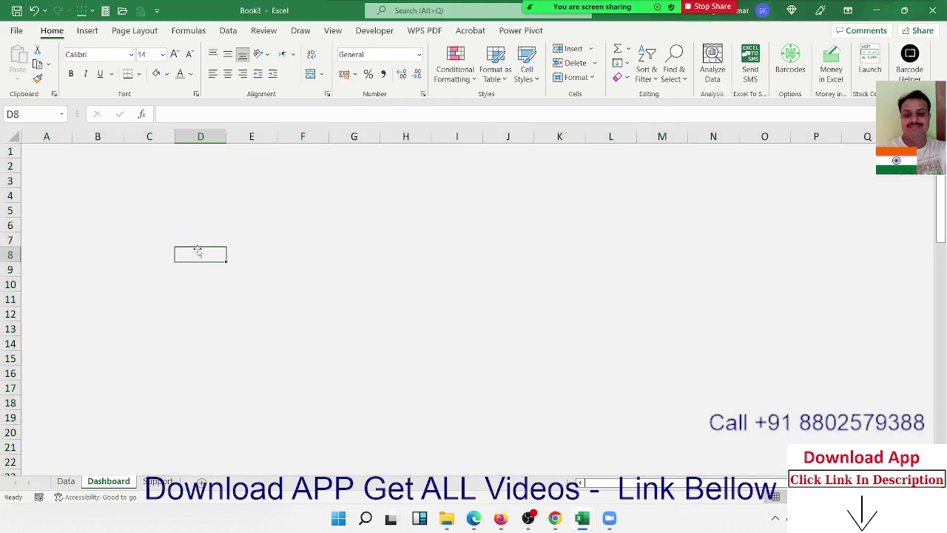
left_click(54, 178)
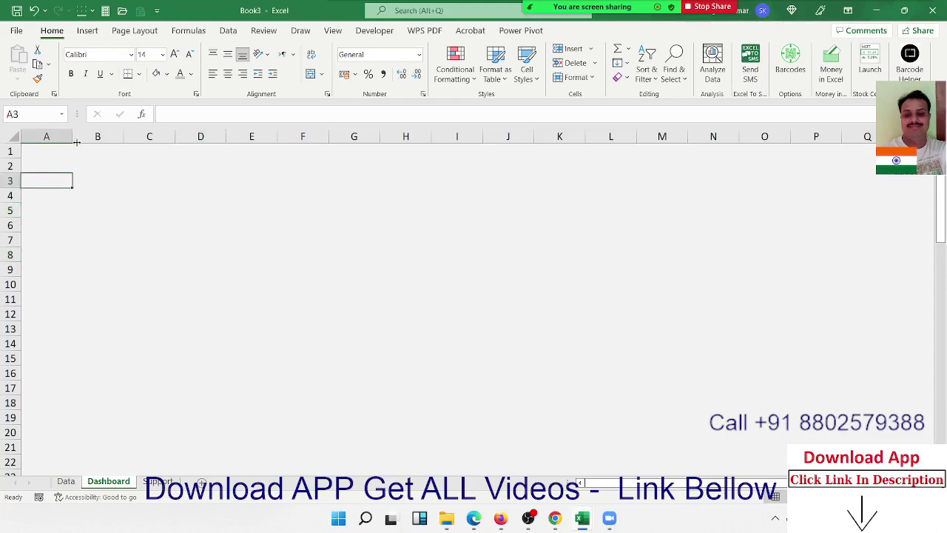
left_click_drag(76, 143, 35, 146)
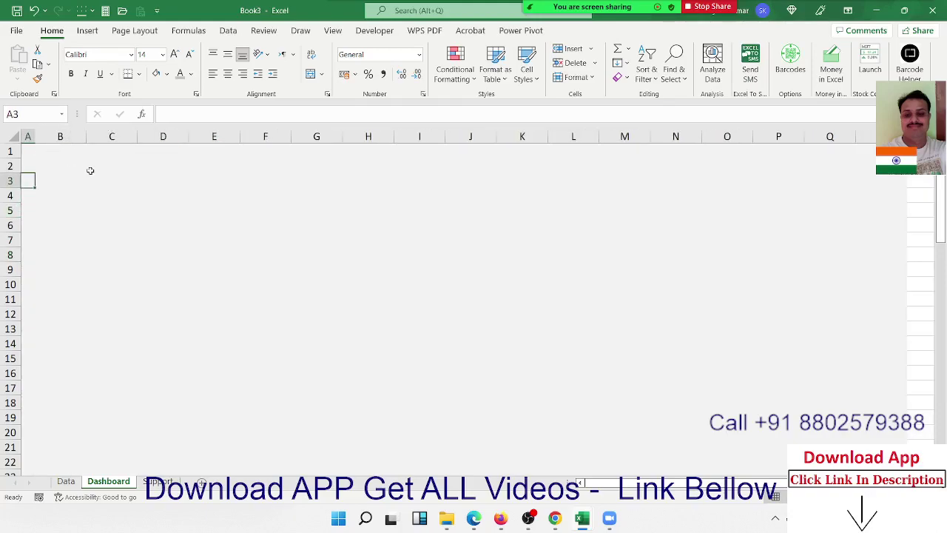
Select the range B2:F4 and fill it white.
key("Up")
key("Up")
key("Down")
key("Right")
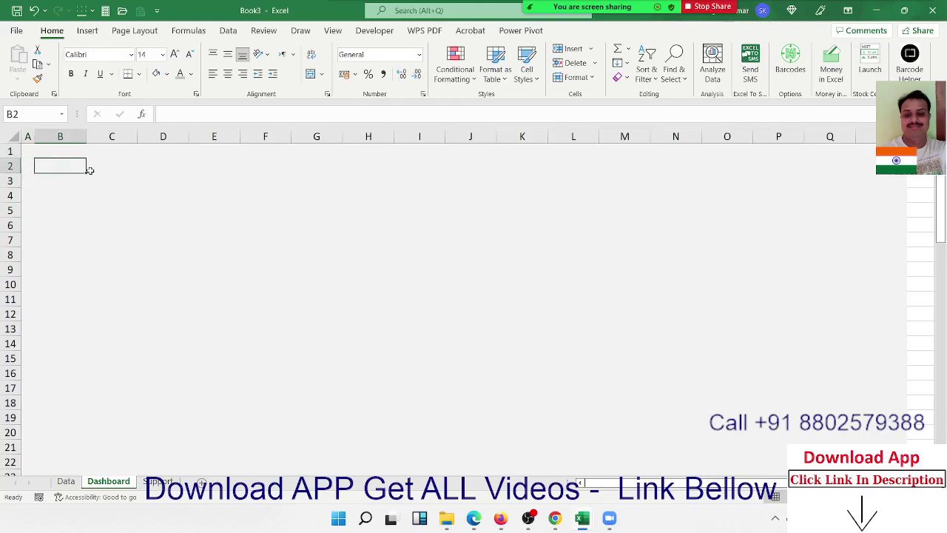
key("shift+Right")
key("shift+Right")
key("shift+Right")
key("shift+Right")
key("shift+Left")
key("shift+Right")
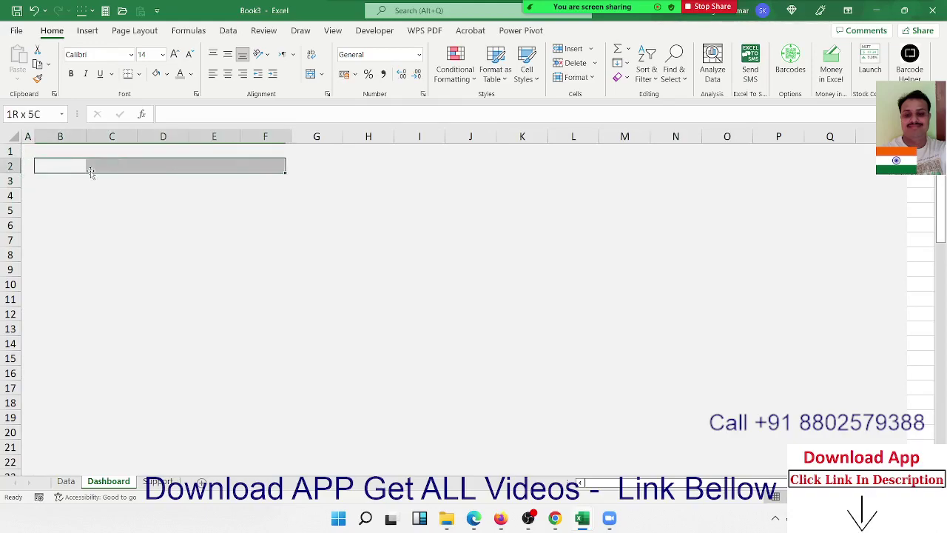
key("shift+Down")
key("shift+Down")
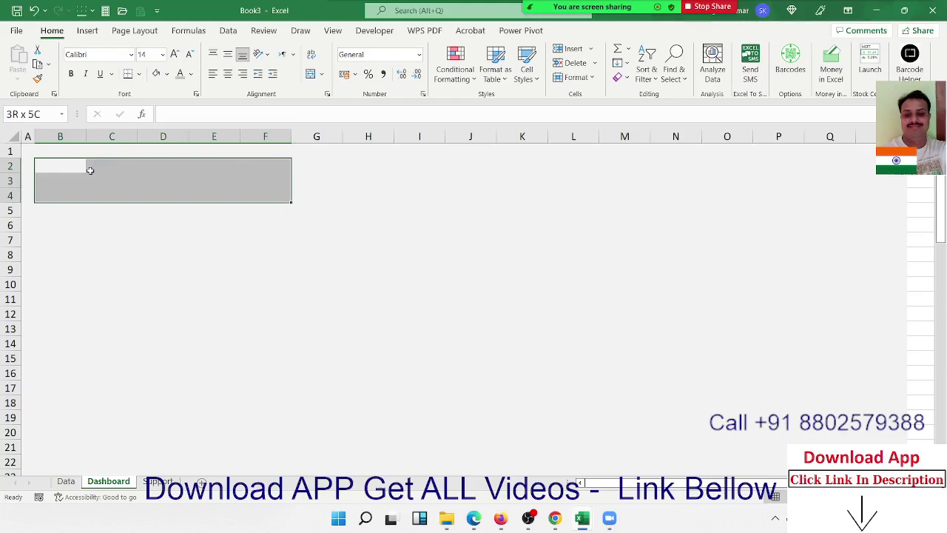
left_click(166, 74)
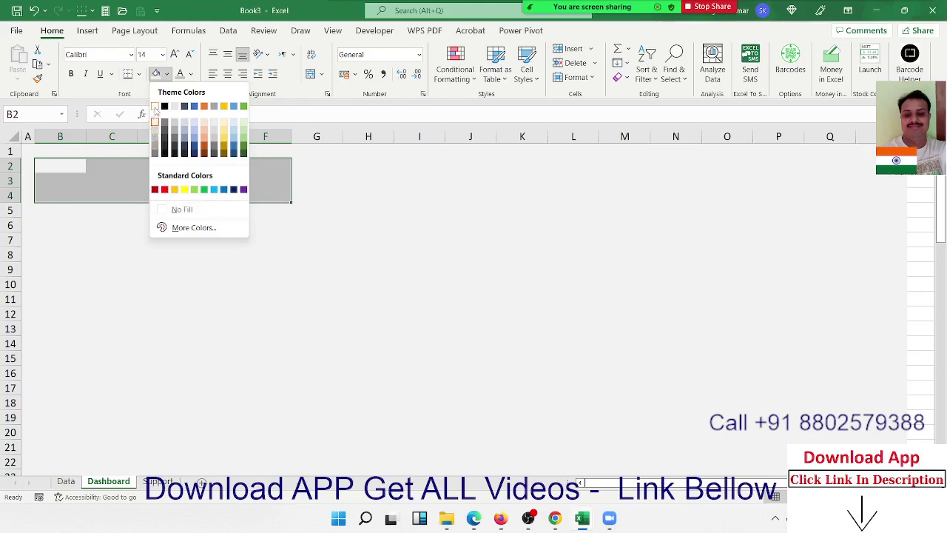
left_click(155, 106)
left_click(161, 266)
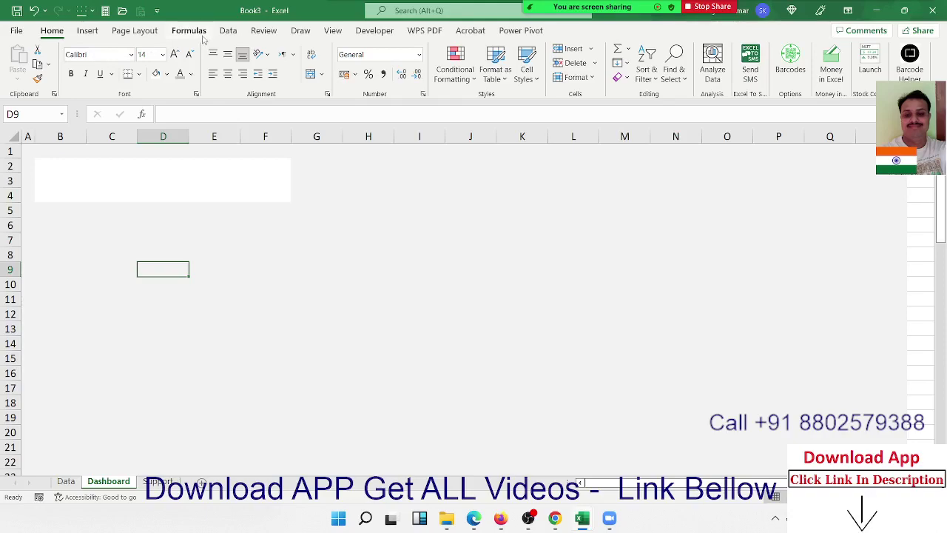
Draw a rounded rectangle over B2:F4 with a white fill and light grey outline.
left_click(100, 35)
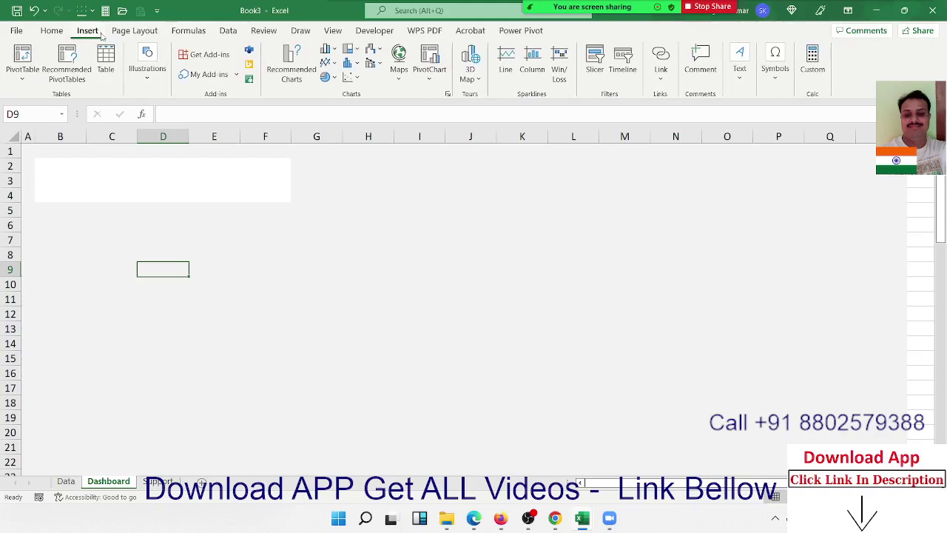
left_click(146, 80)
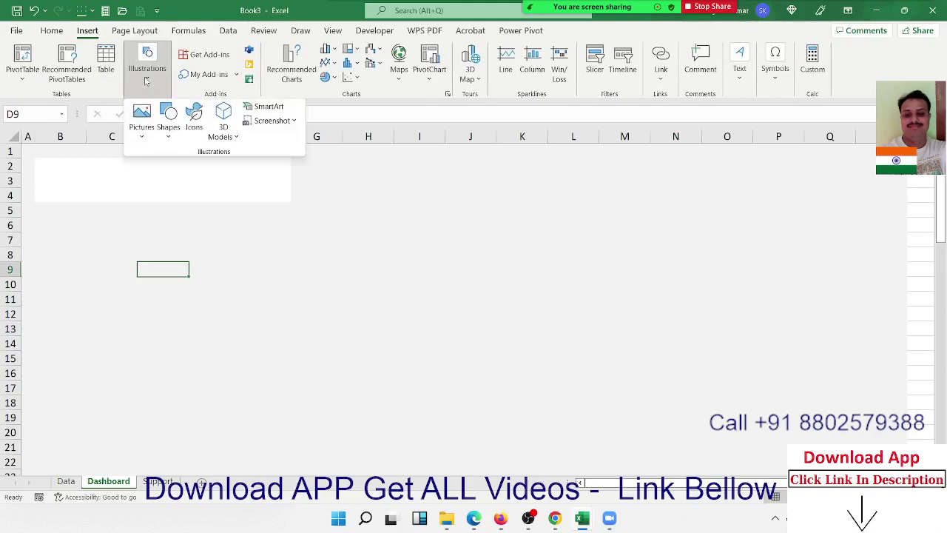
left_click(168, 137)
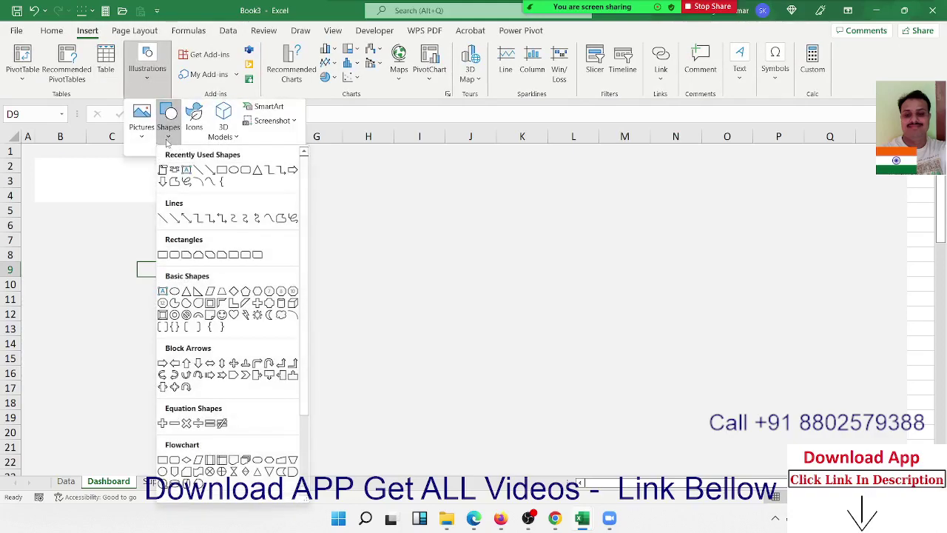
left_click(245, 171)
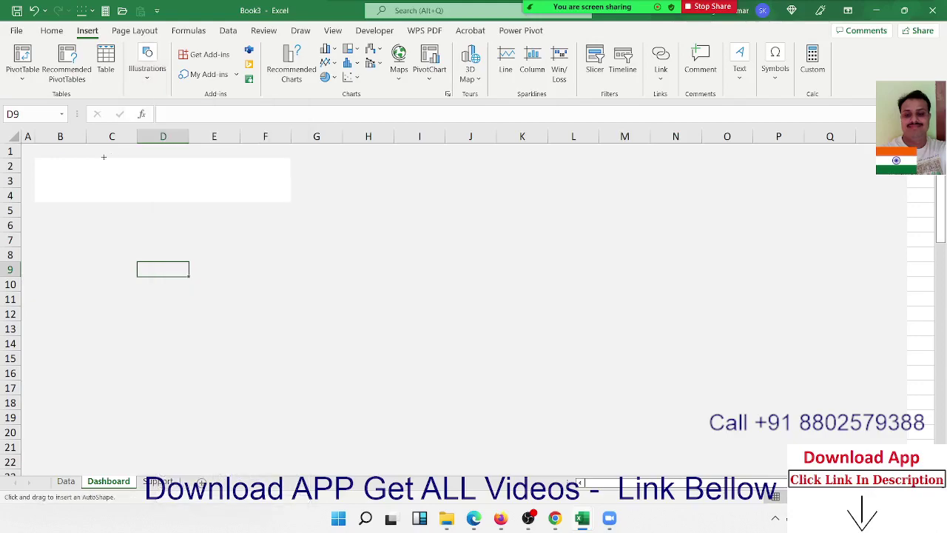
mouse_move(35, 158)
left_mouse_down()
mouse_move(292, 193)
mouse_move(294, 203)
left_mouse_up()
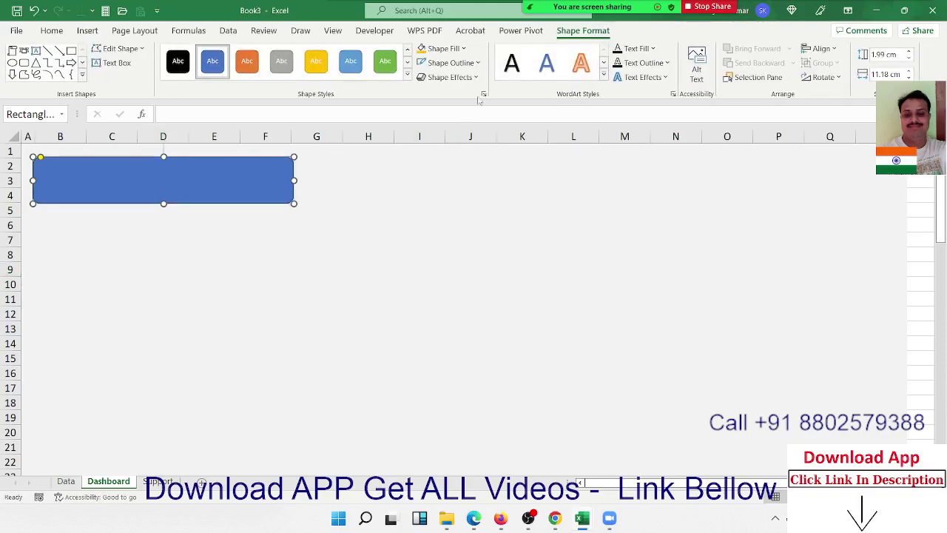
left_click(444, 48)
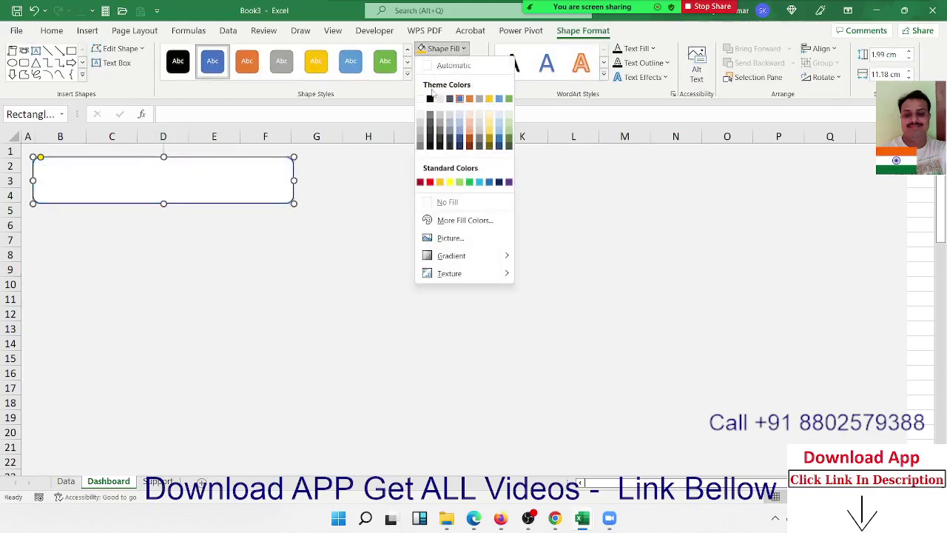
left_click(448, 202)
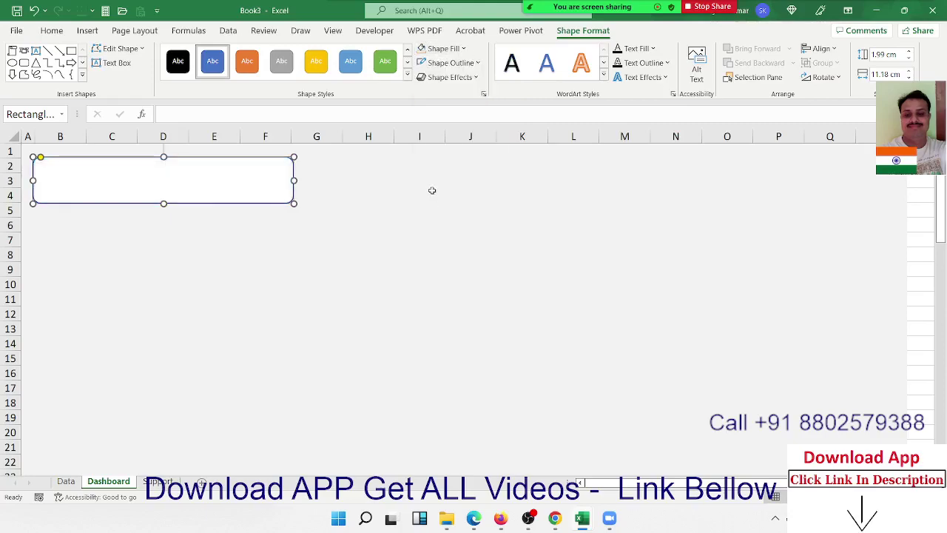
left_click(453, 63)
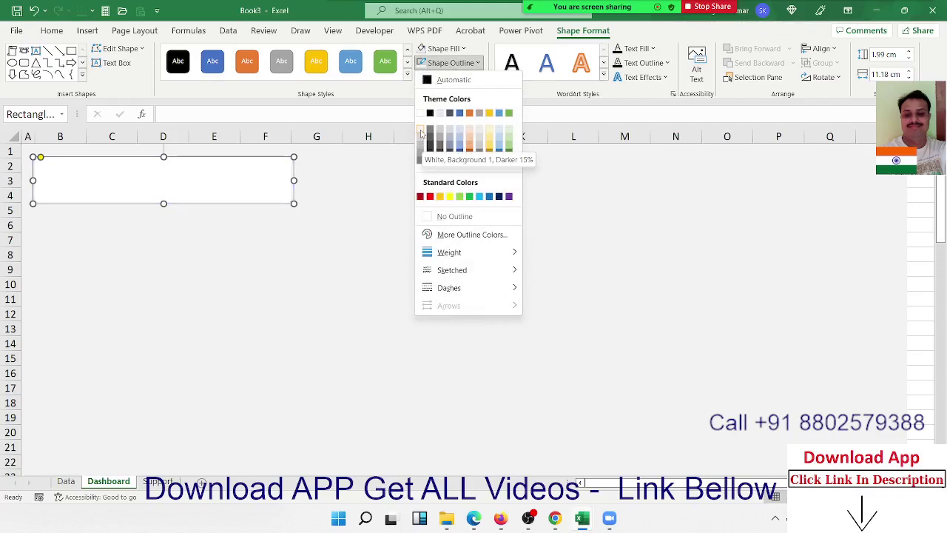
left_click(421, 133)
Change the rectangle's outline setting so no outline is visible.
left_click(388, 183)
left_click(482, 222)
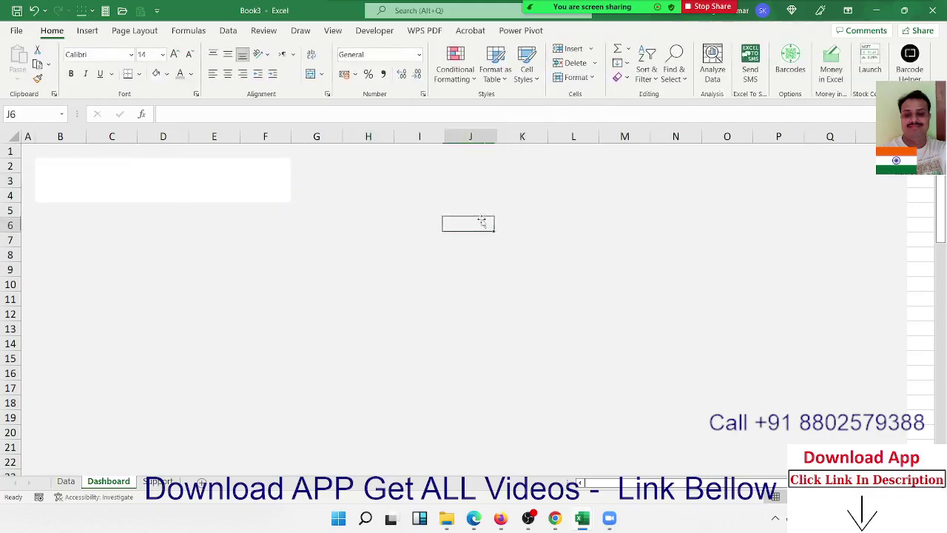
left_click(289, 176)
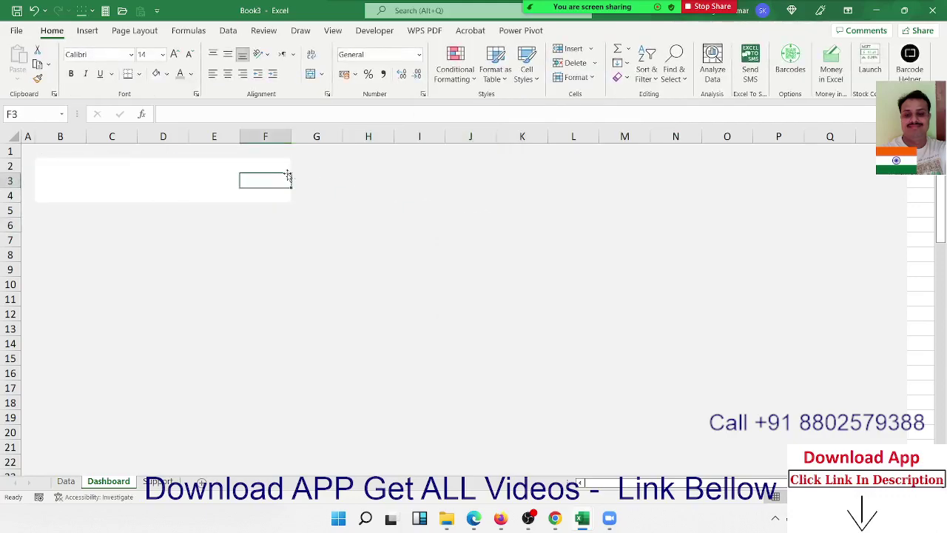
left_click(290, 172)
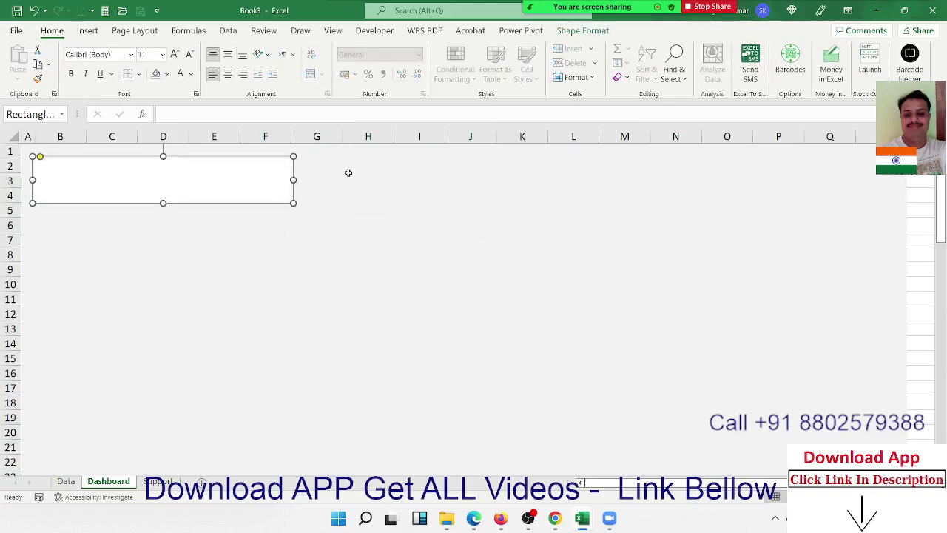
left_click(348, 172)
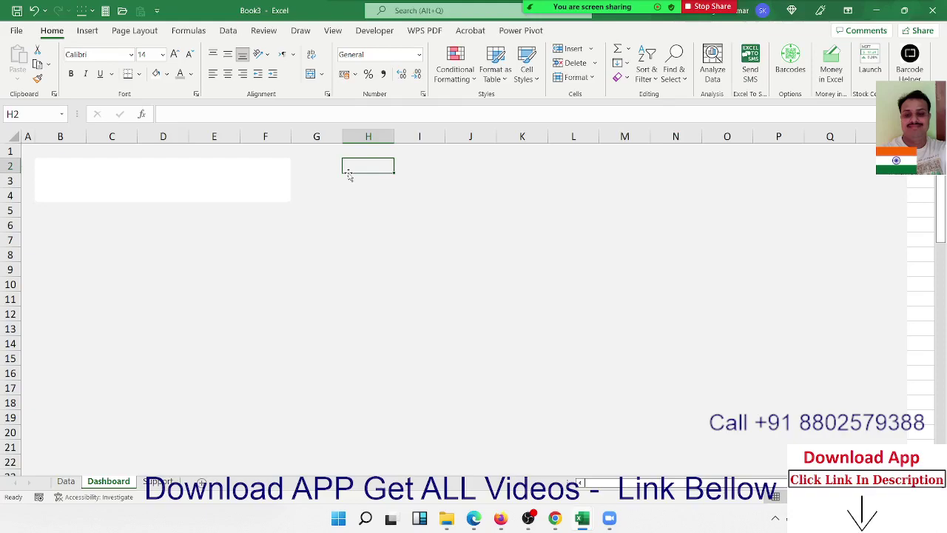
left_click(293, 200)
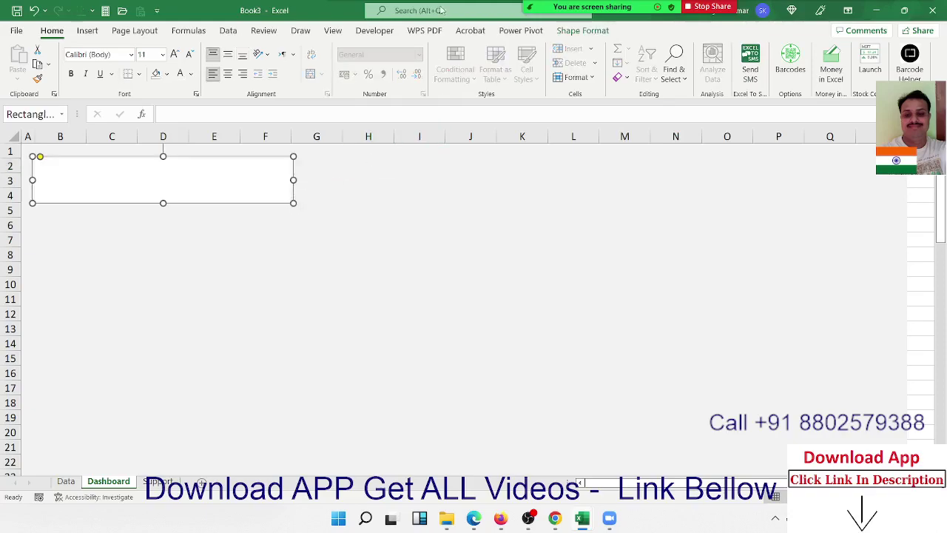
left_click(597, 32)
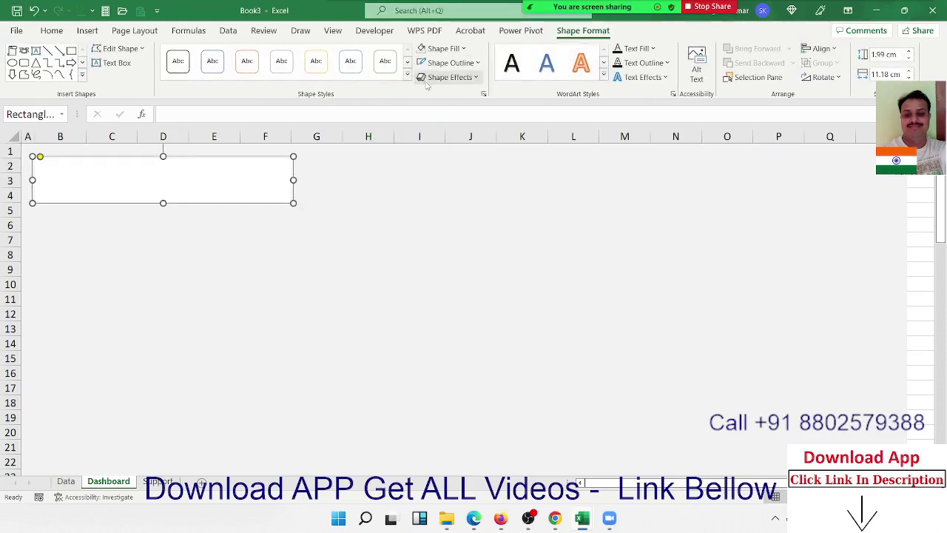
left_click(447, 67)
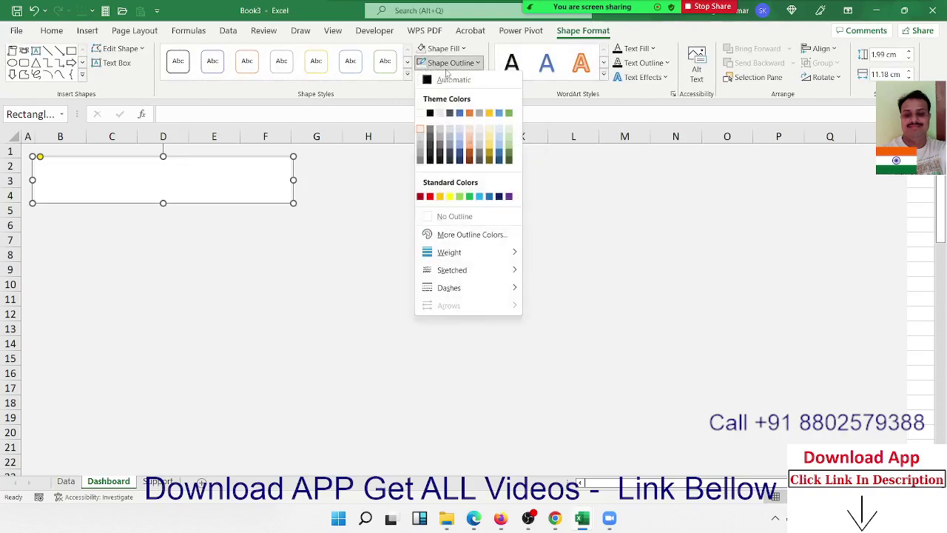
mouse_move(474, 256)
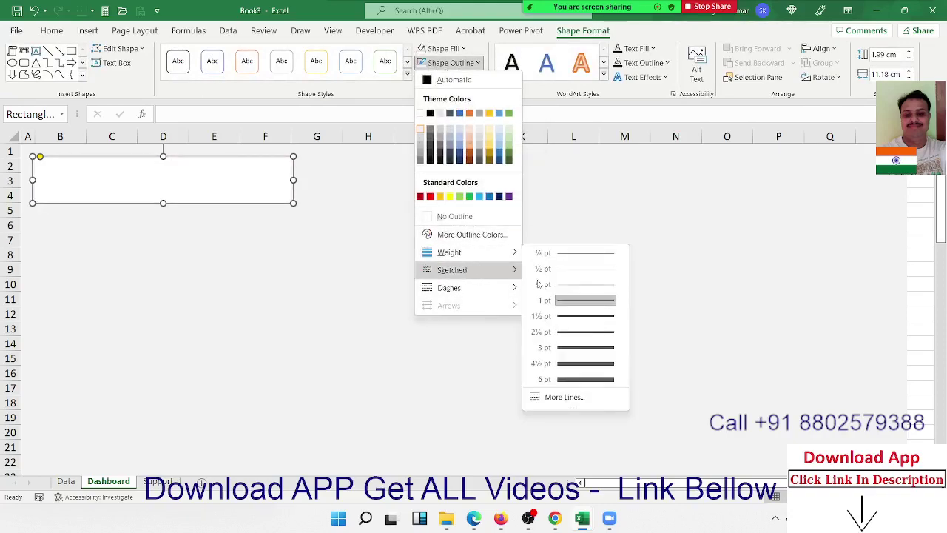
left_click(574, 367)
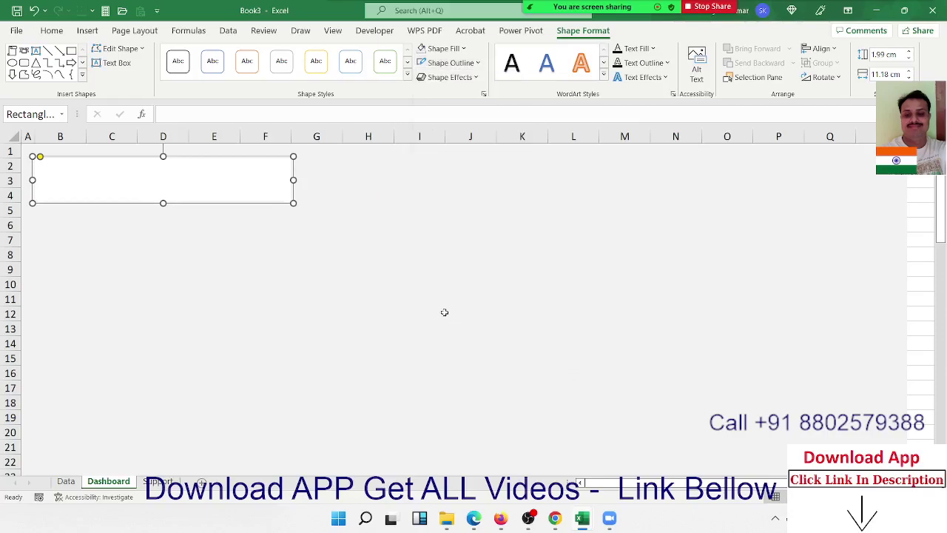
left_click(398, 266)
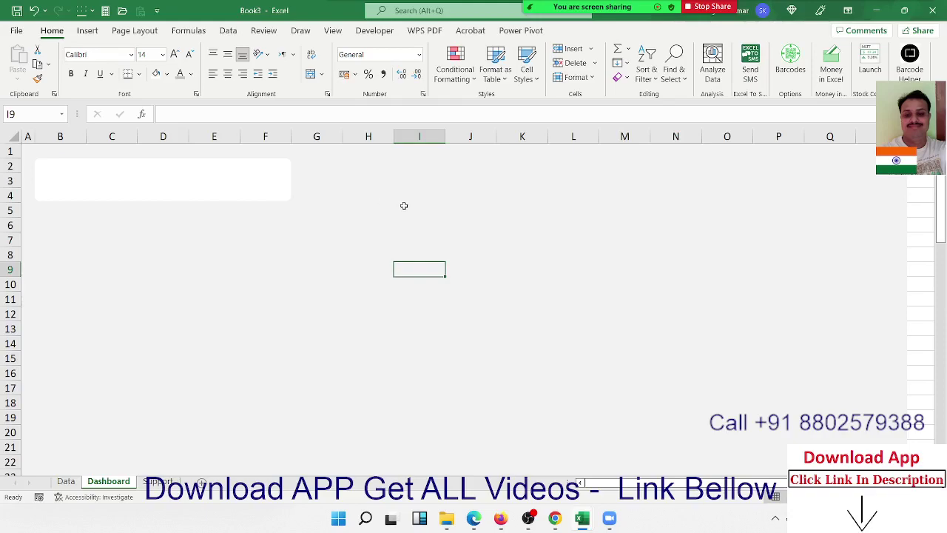
Narrow column G into a thin gap beside the title area.
left_click(199, 182)
left_click(146, 176)
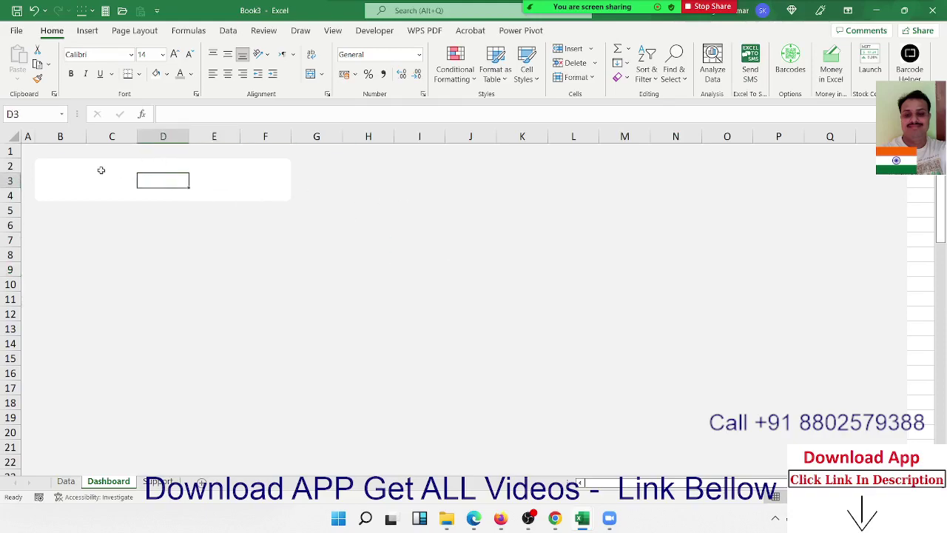
left_click(74, 170)
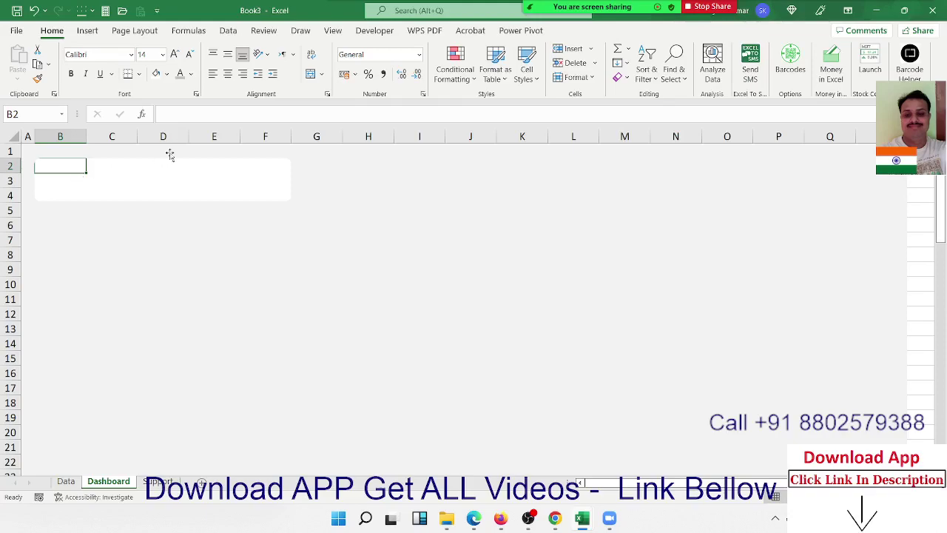
left_click(370, 169)
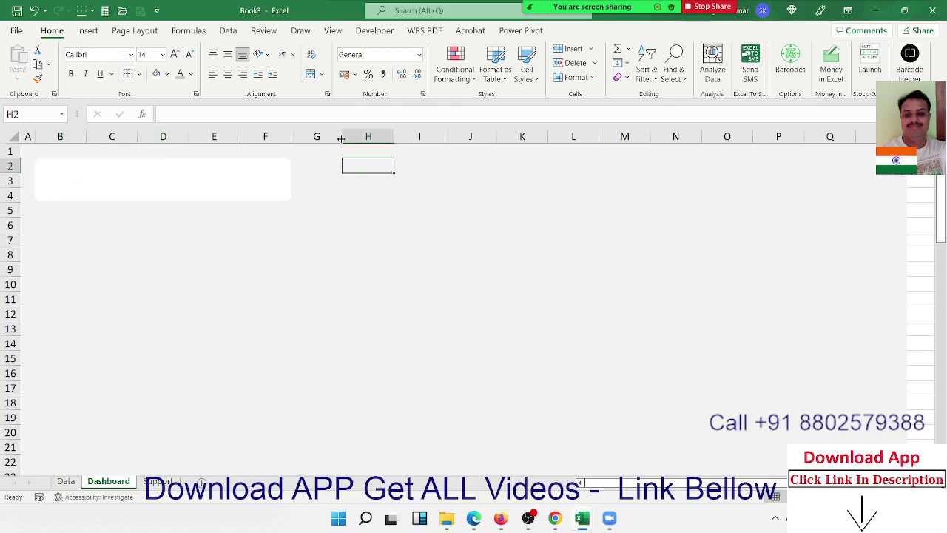
left_click_drag(341, 138, 297, 146)
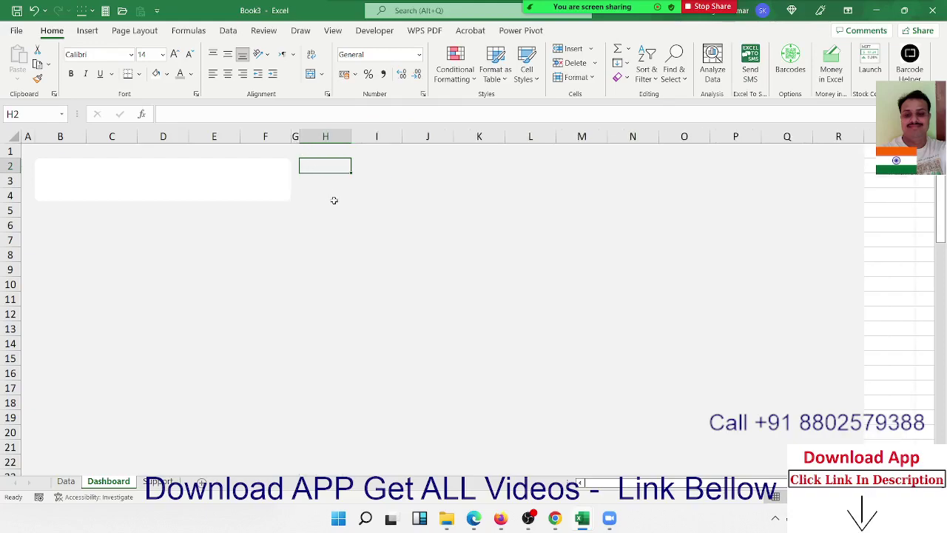
Select H2:Q4 and fill it white.
left_click(336, 208)
left_click(317, 162)
left_click_drag(317, 163, 801, 199)
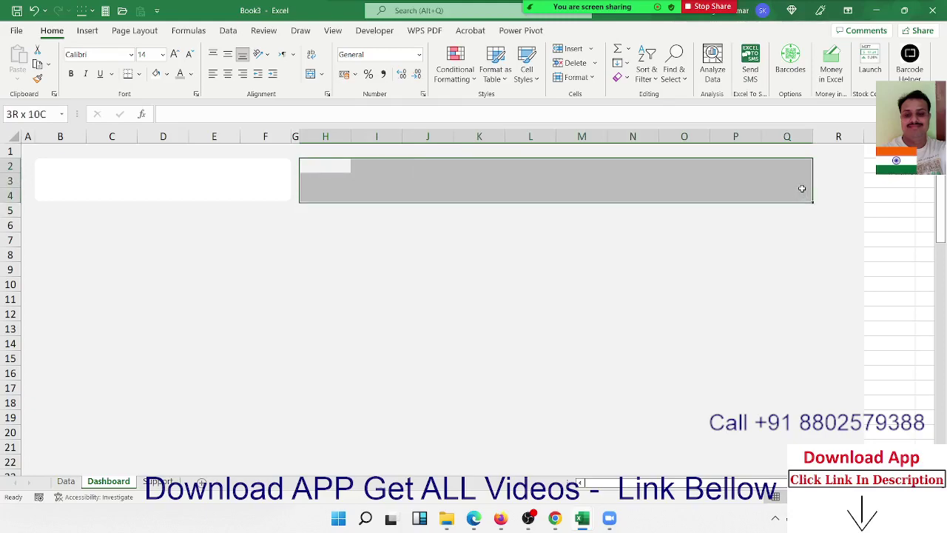
left_click_drag(802, 188, 801, 188)
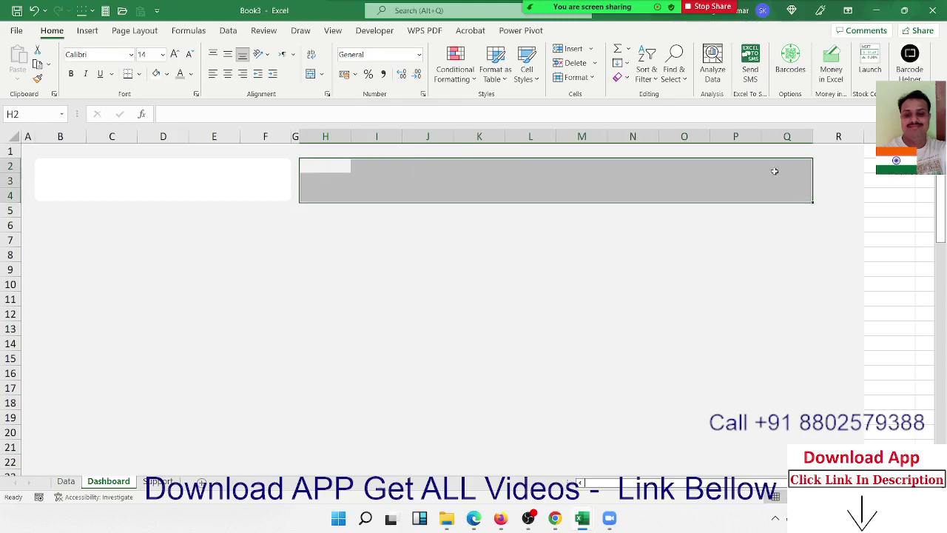
left_click(157, 74)
left_click(290, 253)
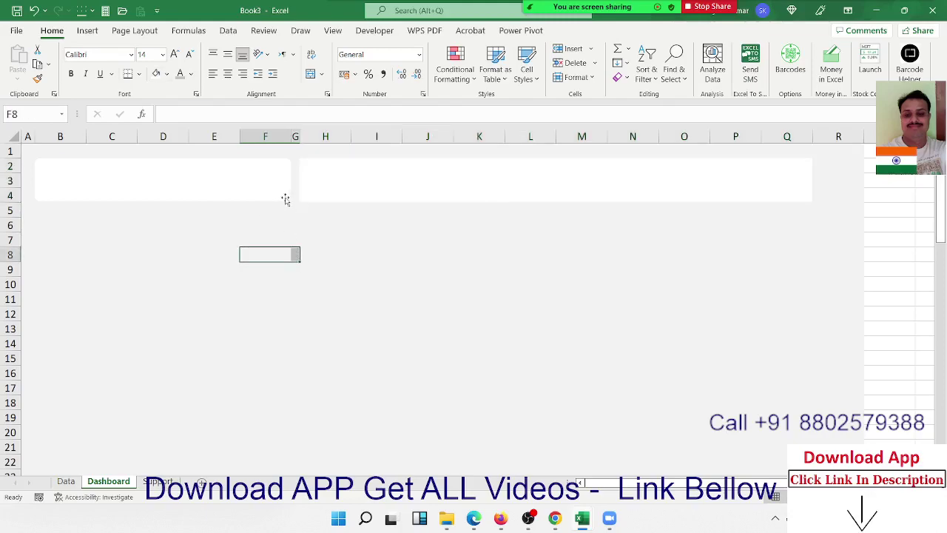
left_click(285, 199)
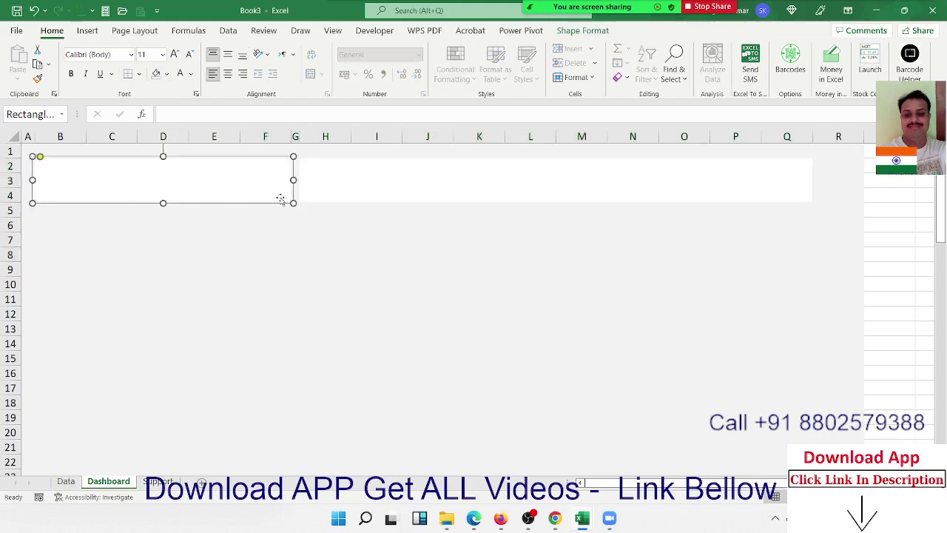
Copy the white title rectangle onto H2:Q4 and stretch it to fit the band.
mouse_move(286, 198)
left_mouse_down()
mouse_move(330, 218)
mouse_move(814, 187)
left_mouse_up()
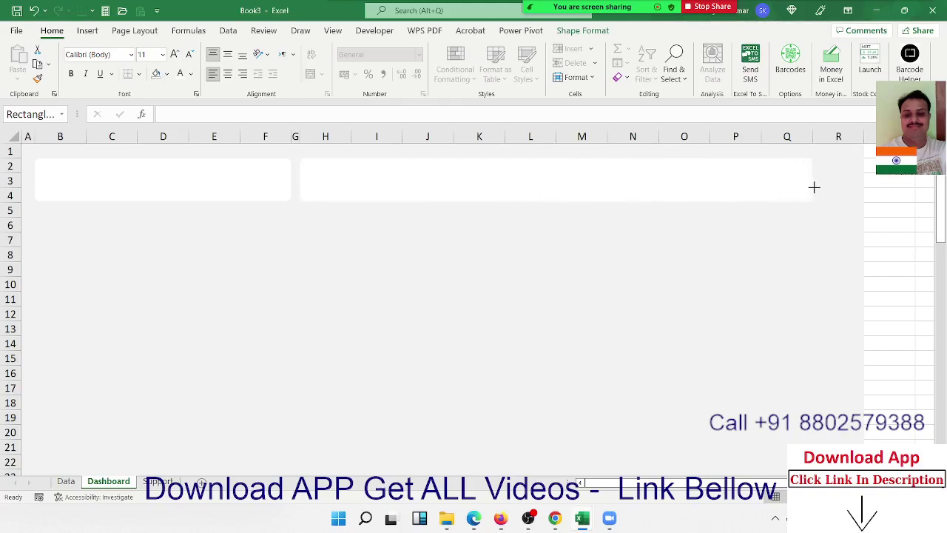
left_click(684, 241)
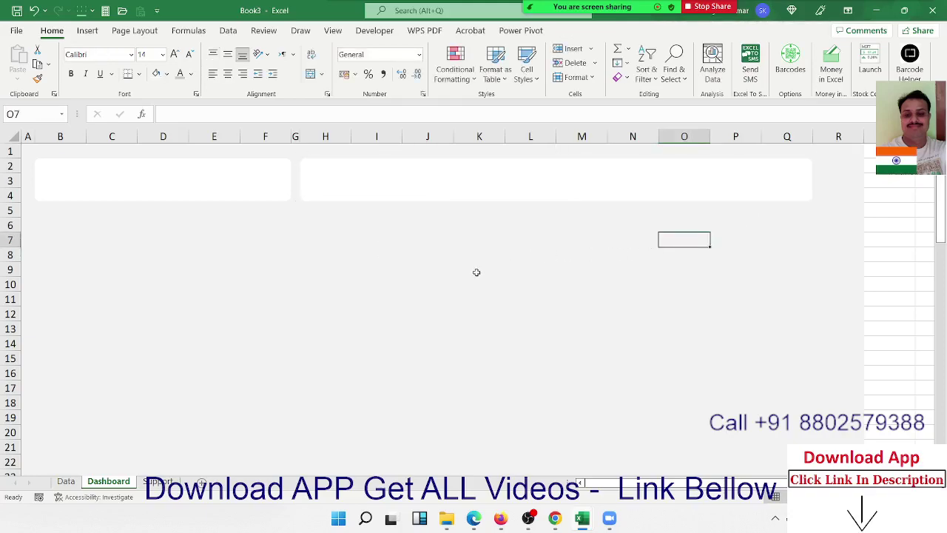
left_click(95, 269)
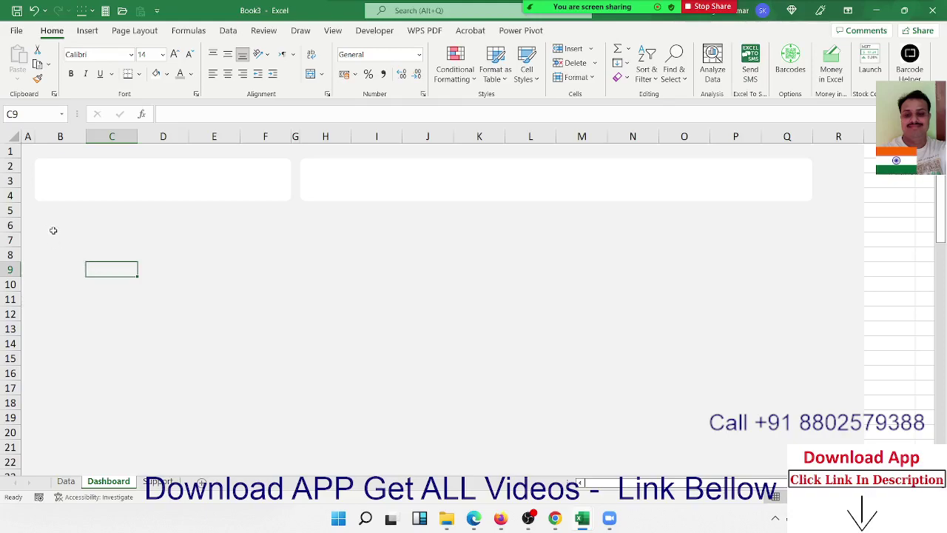
Fill cells B6:C11 white.
mouse_move(42, 212)
left_mouse_down()
mouse_move(62, 264)
mouse_move(44, 216)
mouse_move(20, 216)
mouse_move(97, 287)
mouse_move(90, 293)
left_mouse_up()
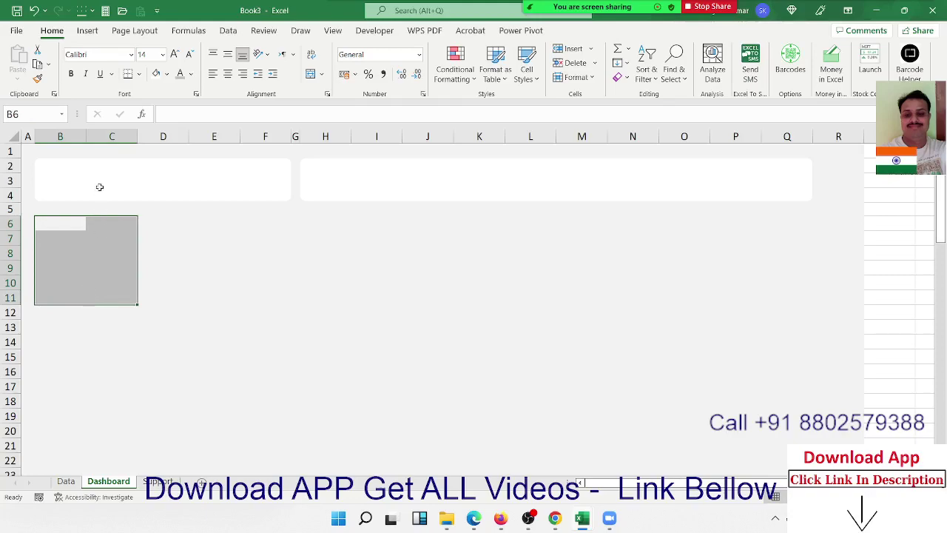
left_click(156, 75)
left_click(95, 392)
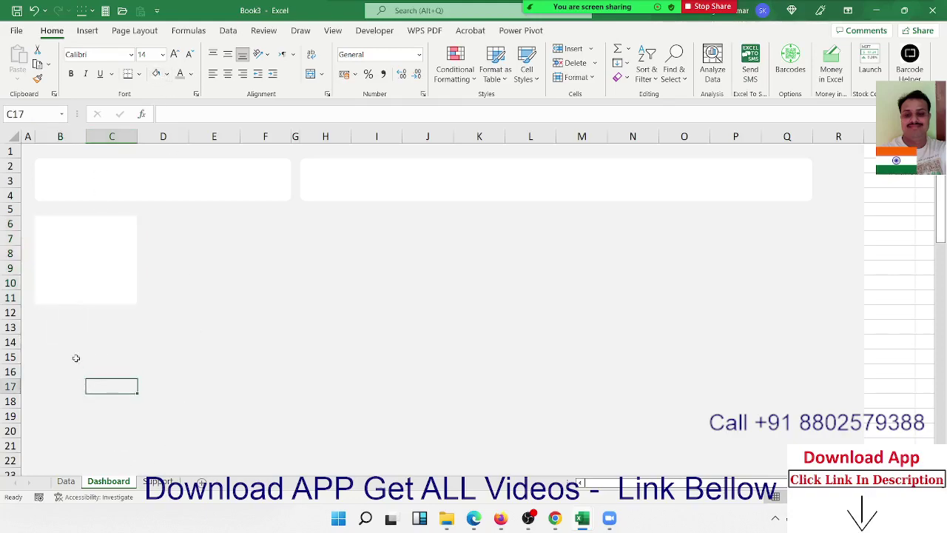
Select B13:C34 and fill it white.
left_click(53, 323)
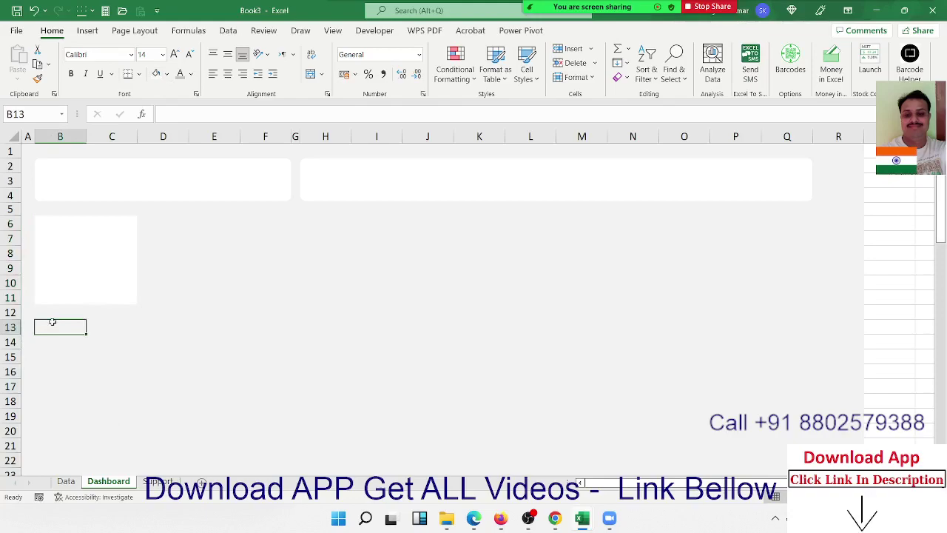
key("shift+Right")
key("shift+Down")
key("shift+Down")
key("shift+Down")
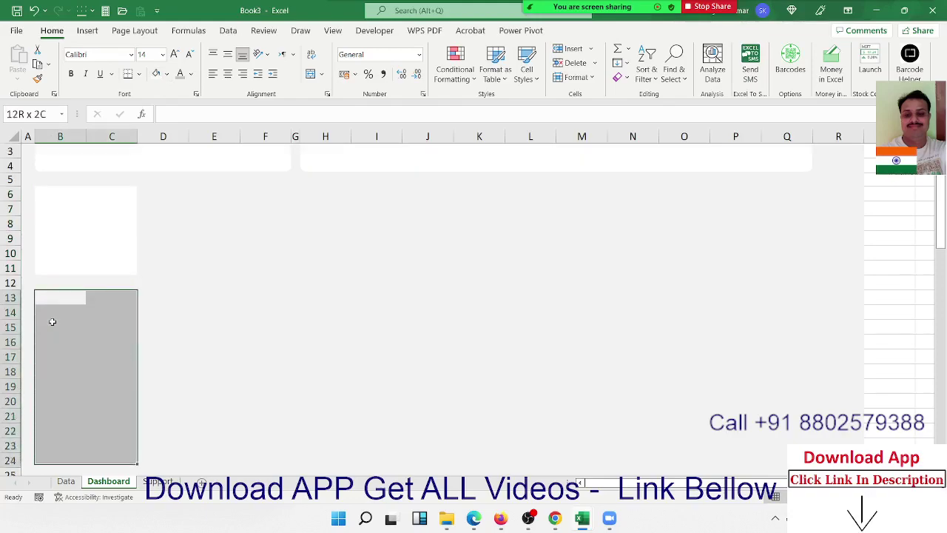
key("shift+Down")
key("shift+Down")
key("shift+Down")
key("shift+Down")
key("shift+Down")
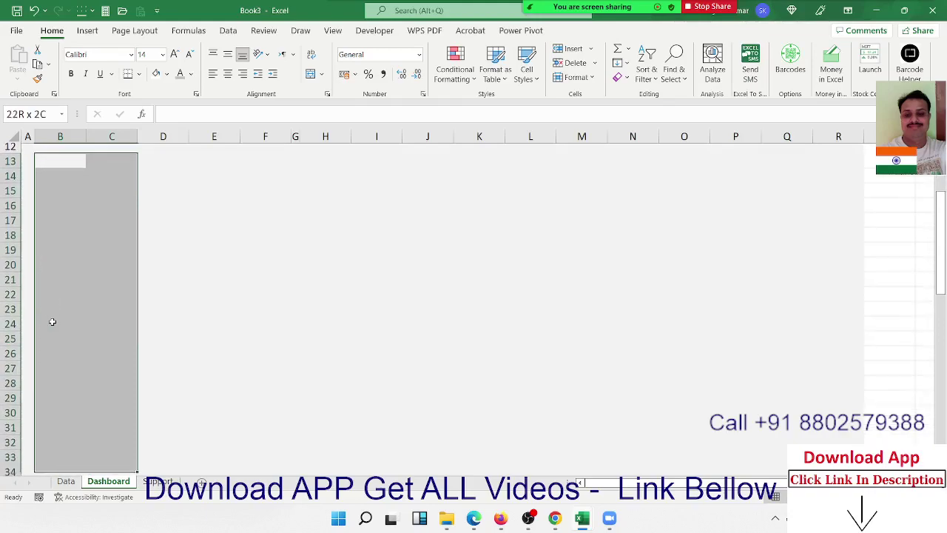
left_click(155, 74)
left_click(222, 176)
scroll(244, 267, "up", 4)
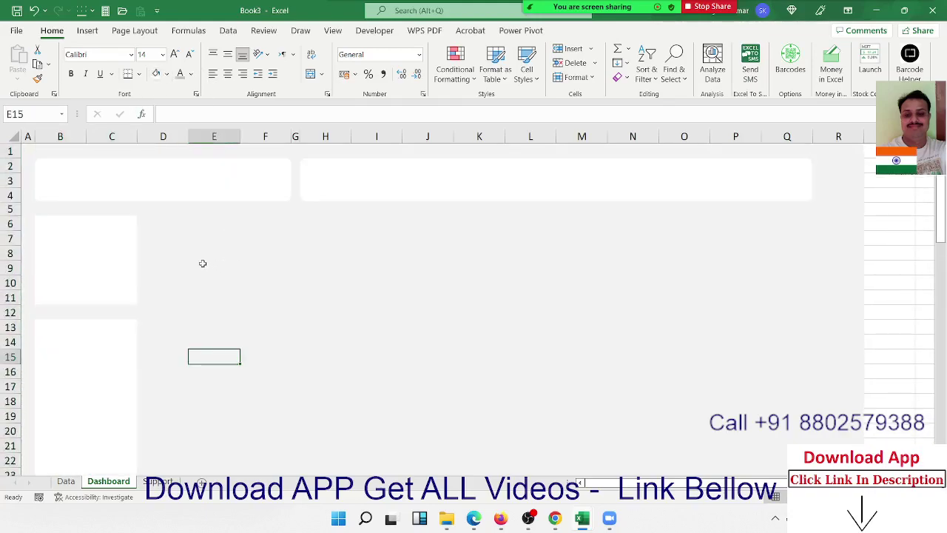
left_click(265, 201)
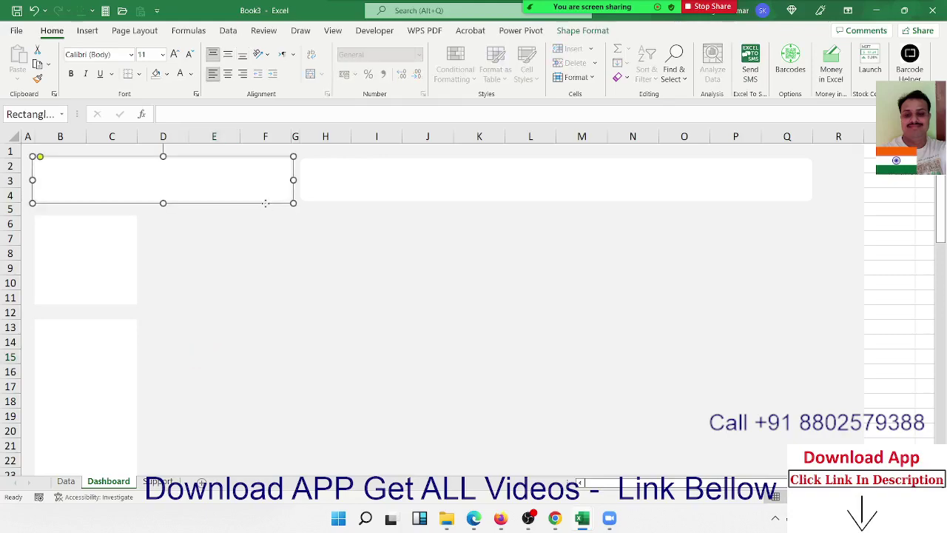
Draw a white rounded rectangle over the B6:C11 panel.
key("Escape")
left_click(266, 203)
left_click(269, 211)
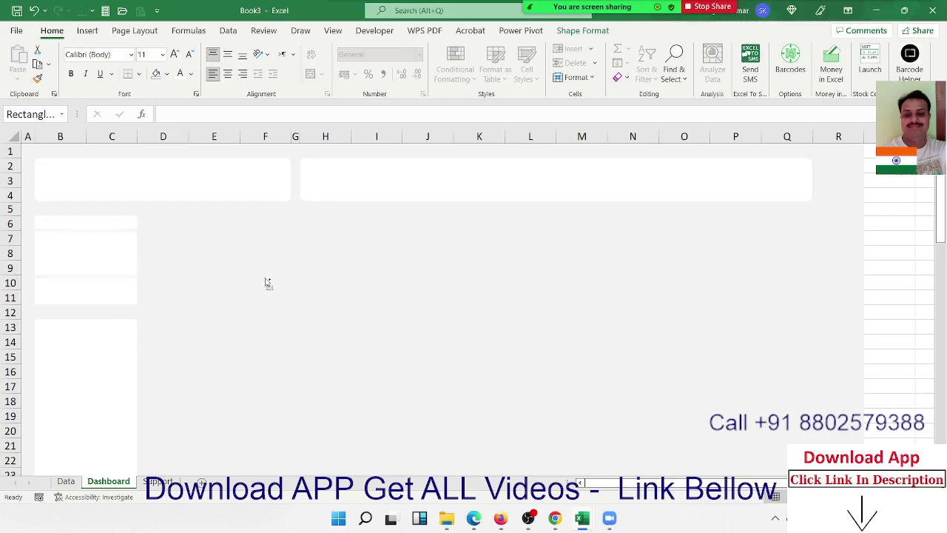
mouse_move(29, 217)
left_mouse_down()
mouse_move(290, 264)
mouse_move(134, 302)
mouse_move(142, 307)
left_mouse_up()
left_click(84, 215)
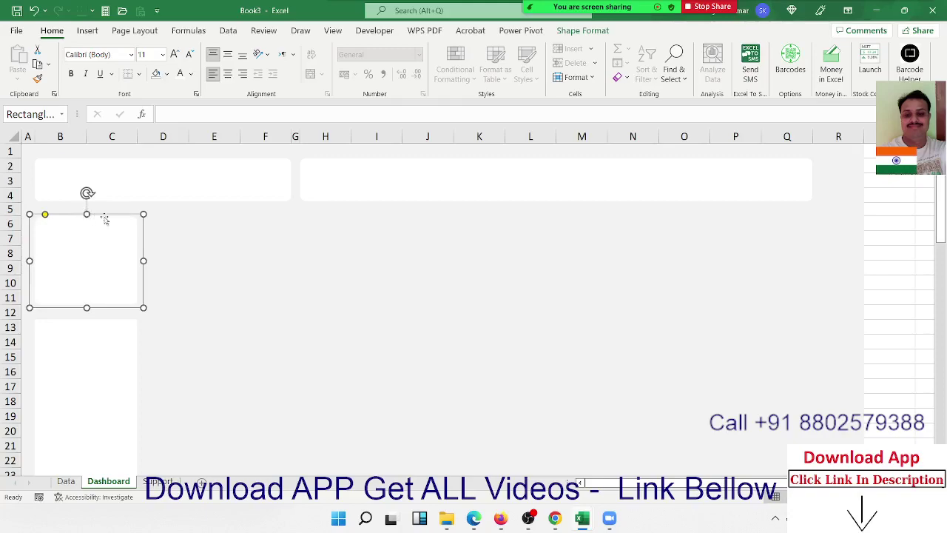
left_click(199, 254)
Stretch the tall left rectangle's bottom edge down to about row 35.
left_click(141, 242)
left_click(136, 345)
scroll(135, 320, "down", 7)
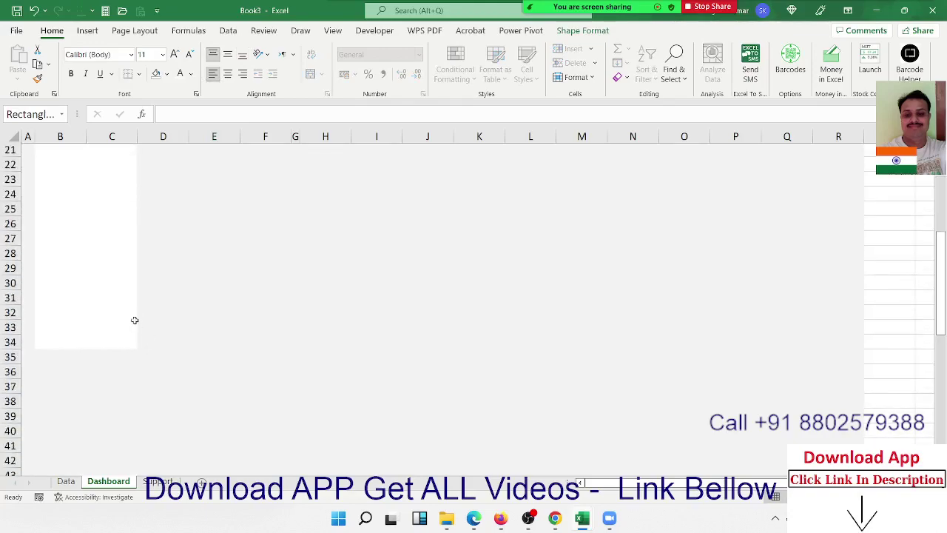
scroll(129, 316, "up", 3)
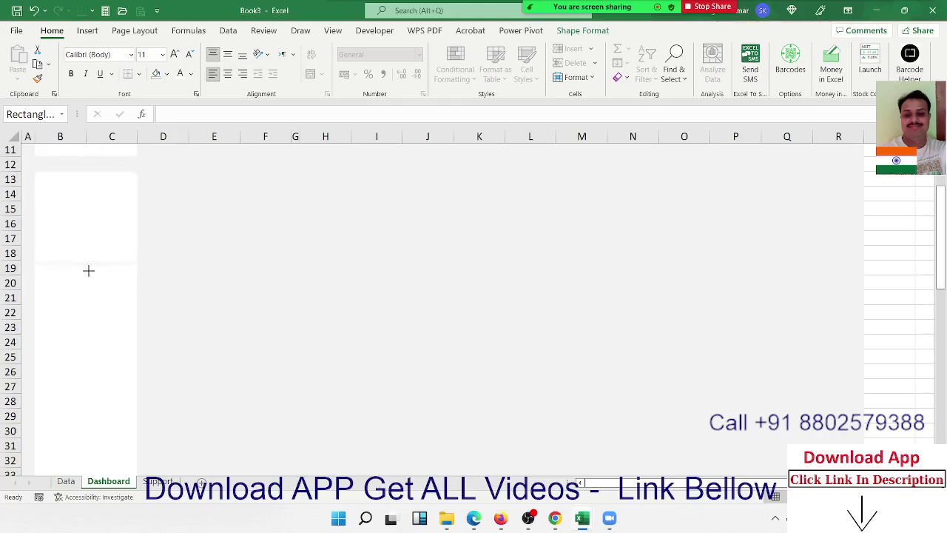
left_click(100, 447)
scroll(100, 447, "down", 3)
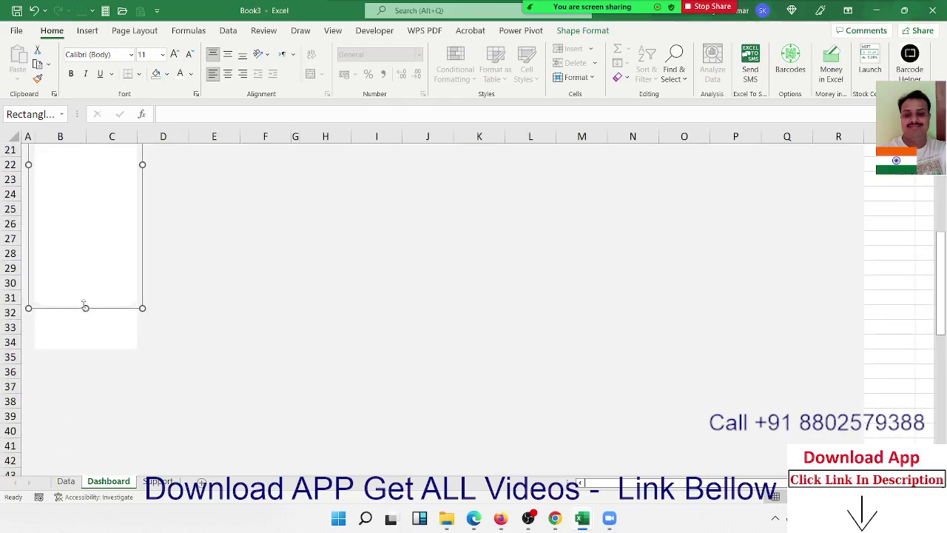
left_click_drag(86, 308, 88, 351)
left_click(205, 330)
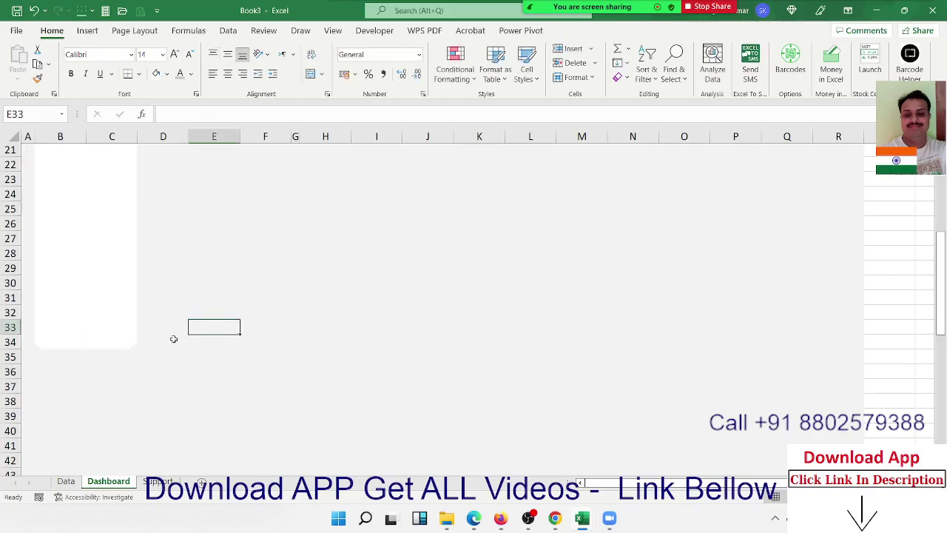
left_click(131, 346)
left_click_drag(87, 350, 88, 353)
left_click(200, 283)
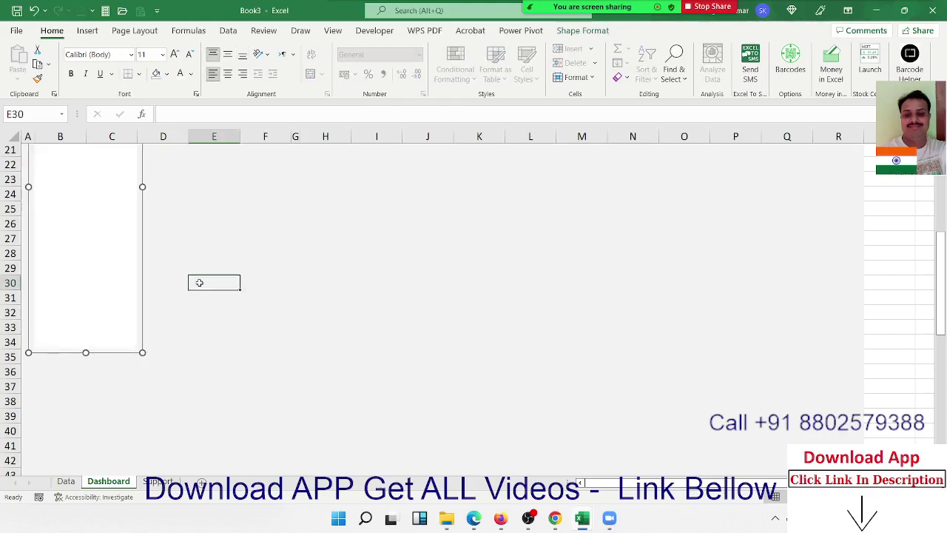
scroll(199, 283, "up", 3)
scroll(199, 283, "up", 4)
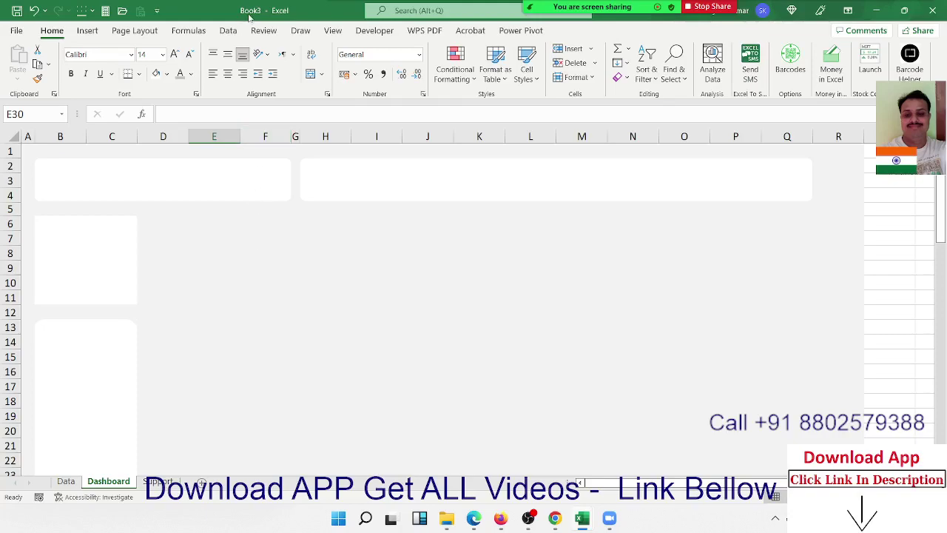
Narrow column D into a spacer and fill E6:H8 white as the first card.
left_click(215, 233)
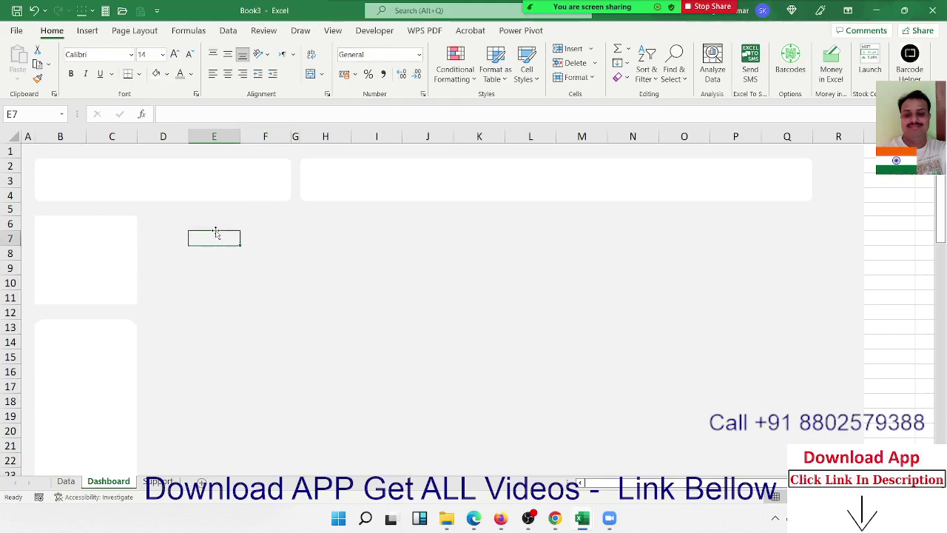
key("Left")
key("Up")
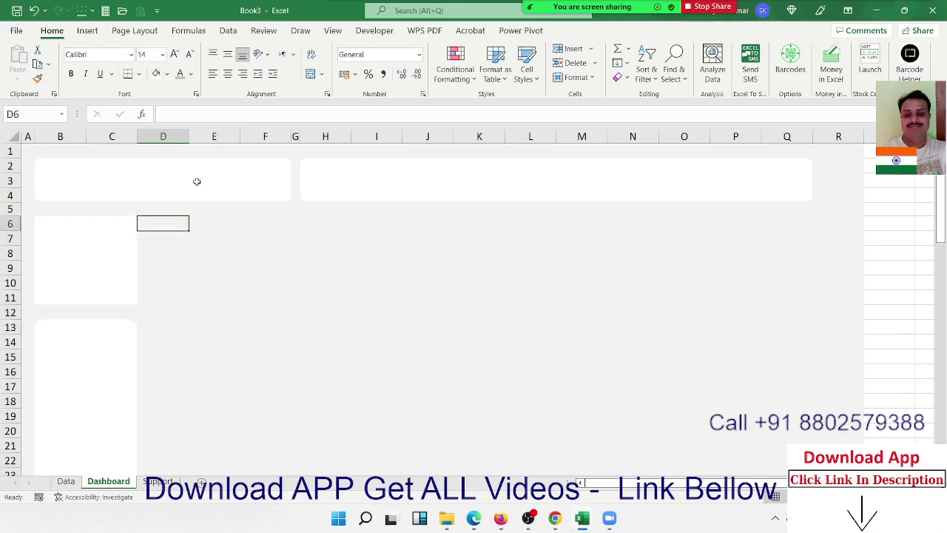
left_click_drag(189, 136, 161, 143)
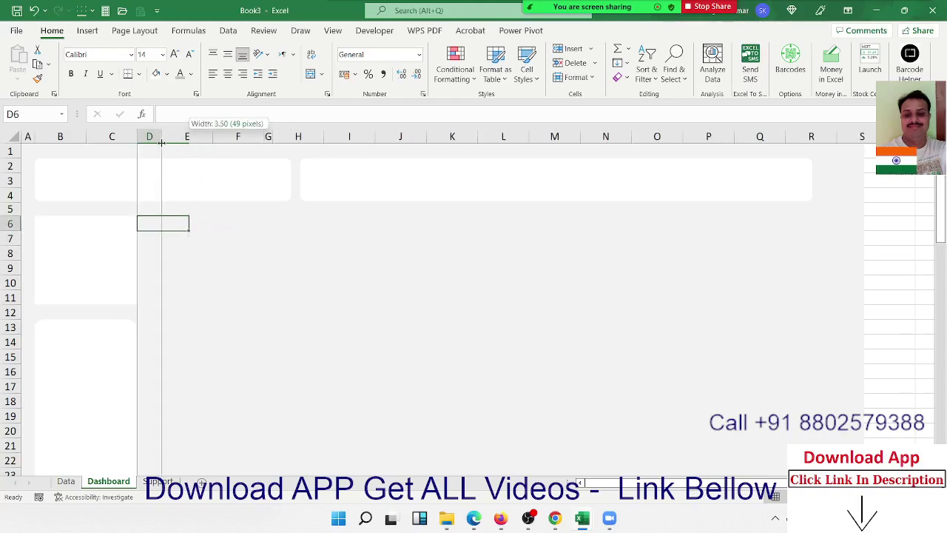
left_click_drag(162, 143, 148, 147)
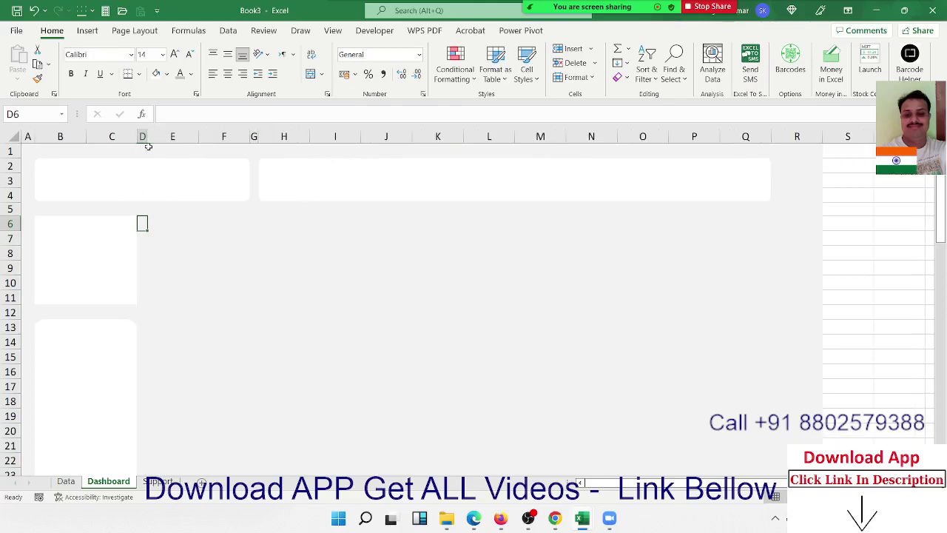
key("Right")
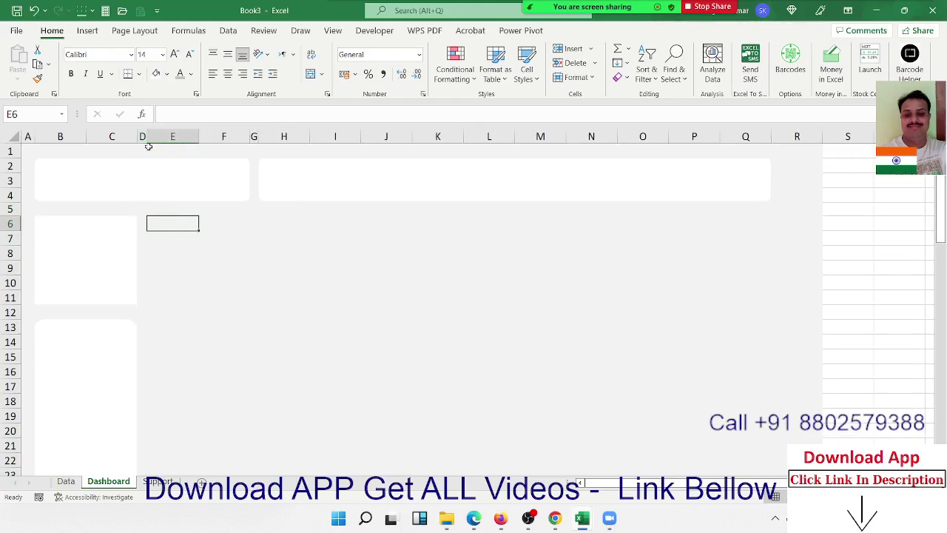
key("shift+Right")
key("shift+Right")
key("shift+Right")
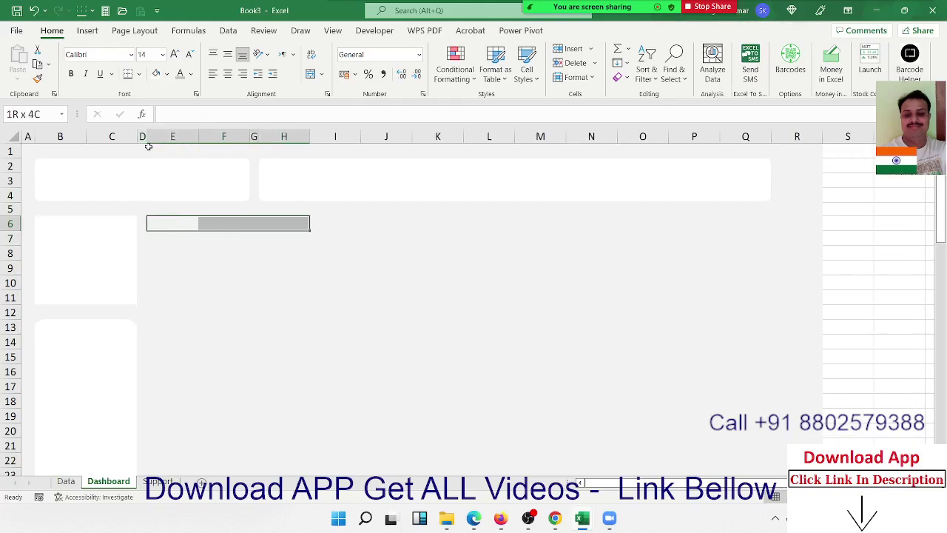
key("shift+Left")
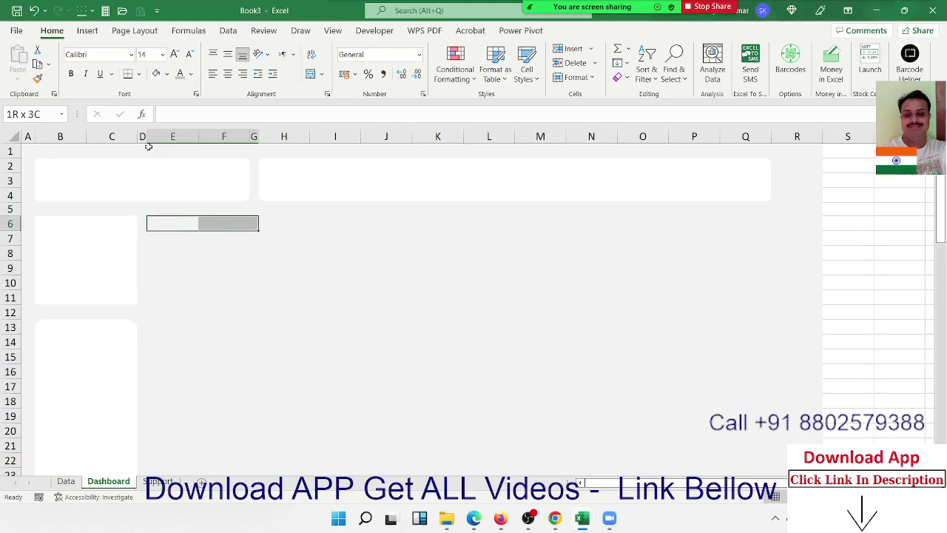
key("shift+Right")
key("shift+Down")
key("shift+Down")
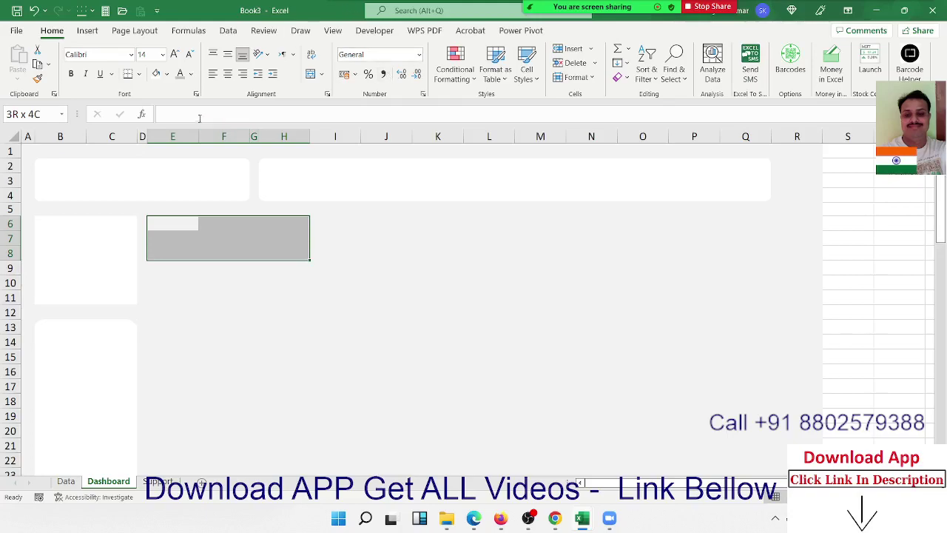
left_click(158, 76)
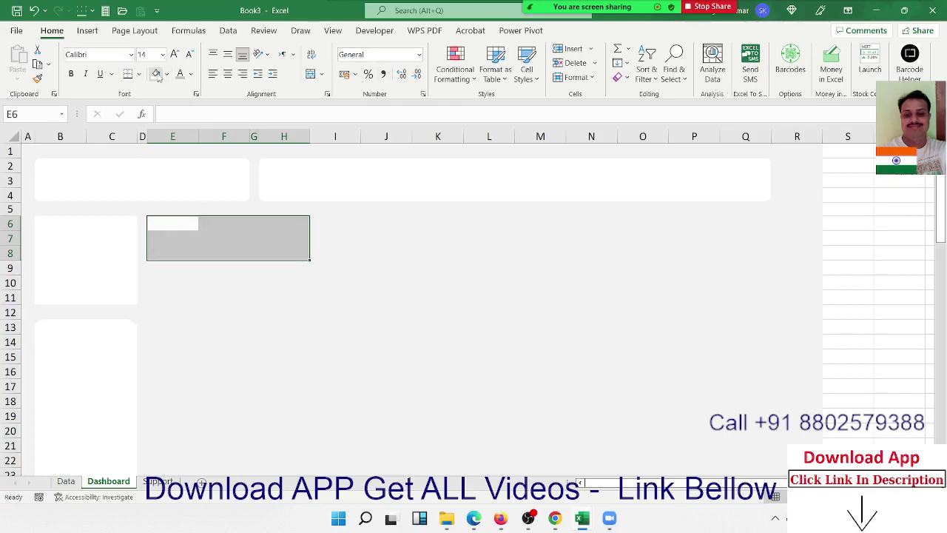
key("Right")
key("Right")
key("Right")
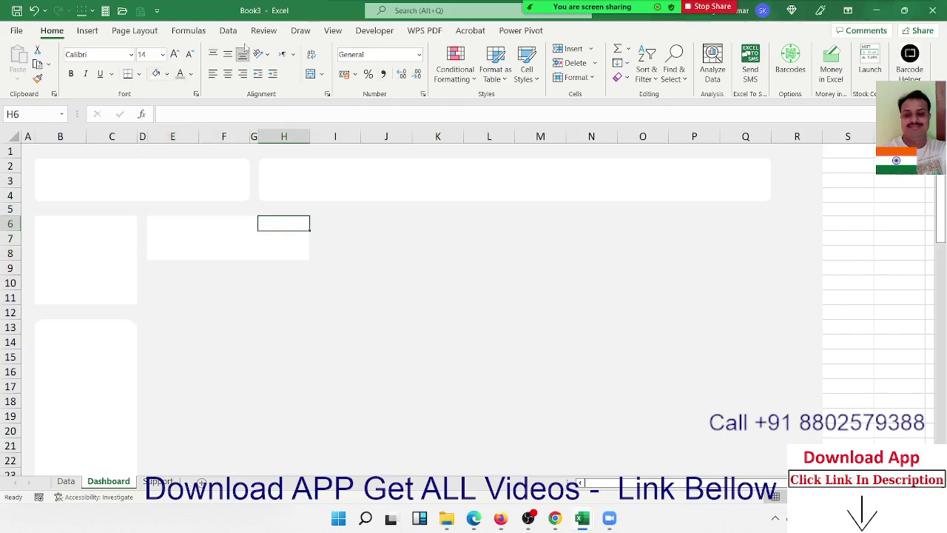
Narrow column I into a spacer and fill J6:L8 white as the second card.
left_click_drag(355, 138, 315, 146)
left_click(335, 222)
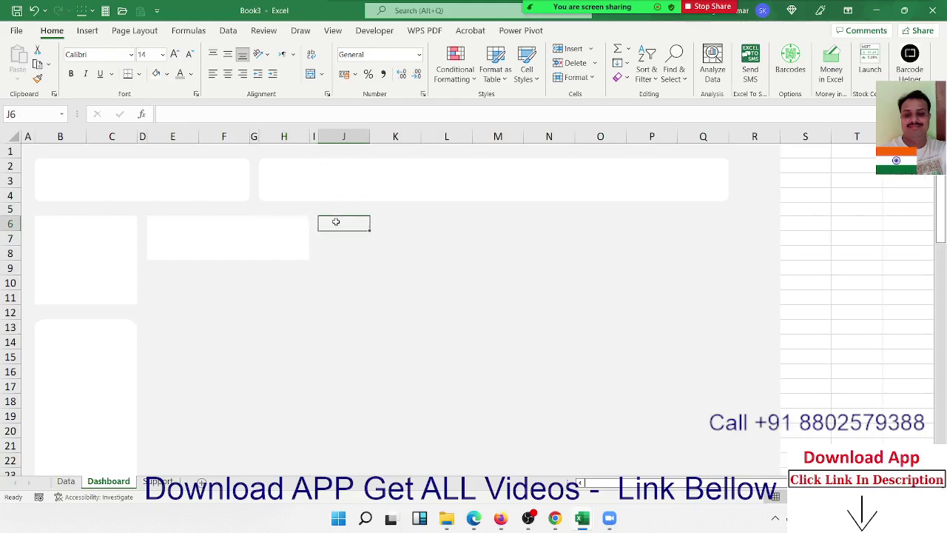
key("shift+Right")
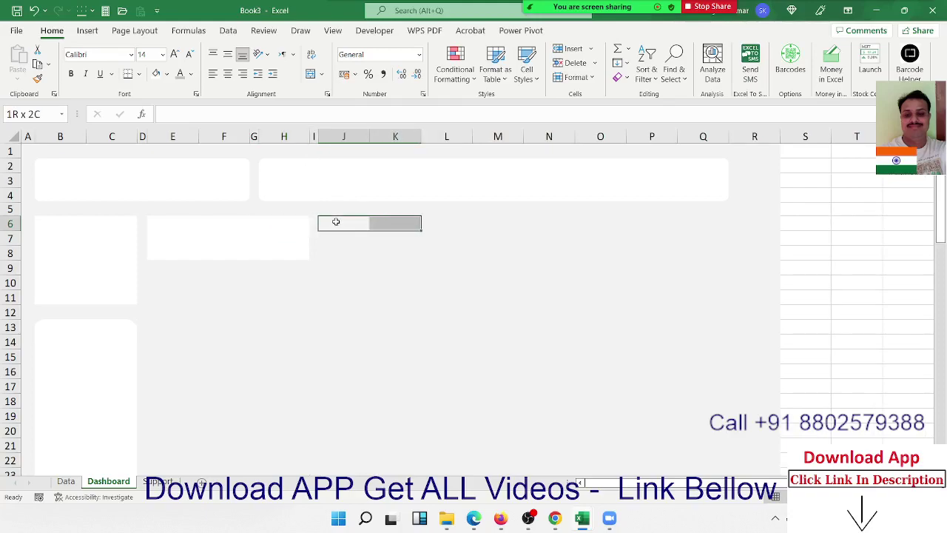
key("shift+Right")
key("shift+Down")
key("shift+Down")
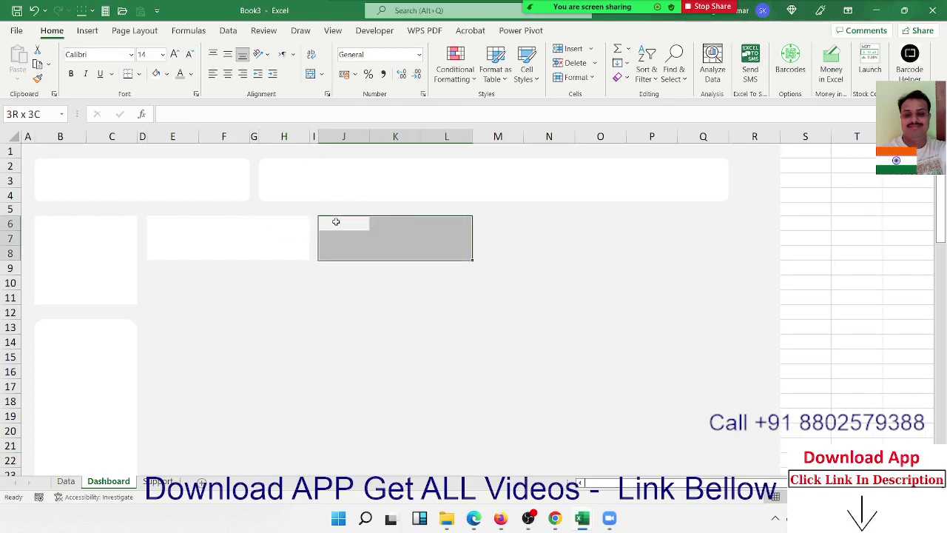
left_click(156, 75)
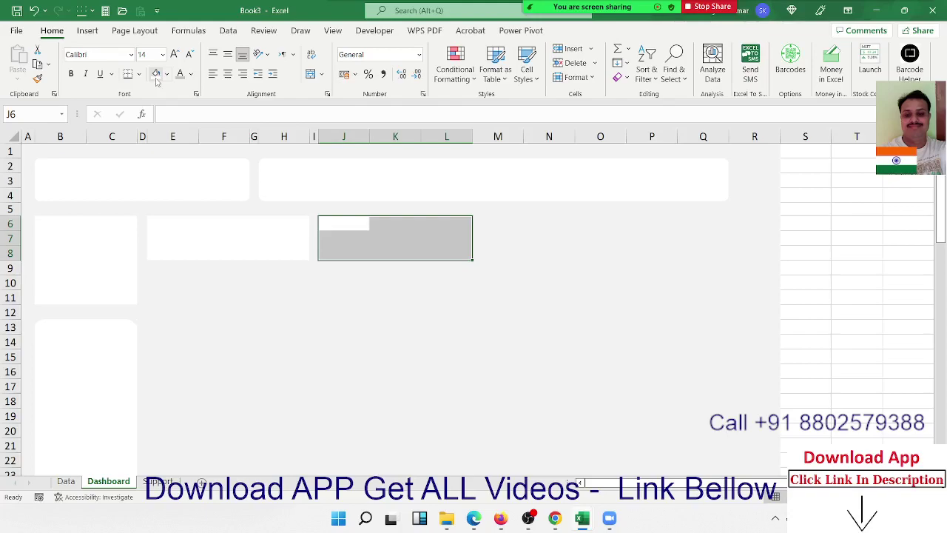
key("Right")
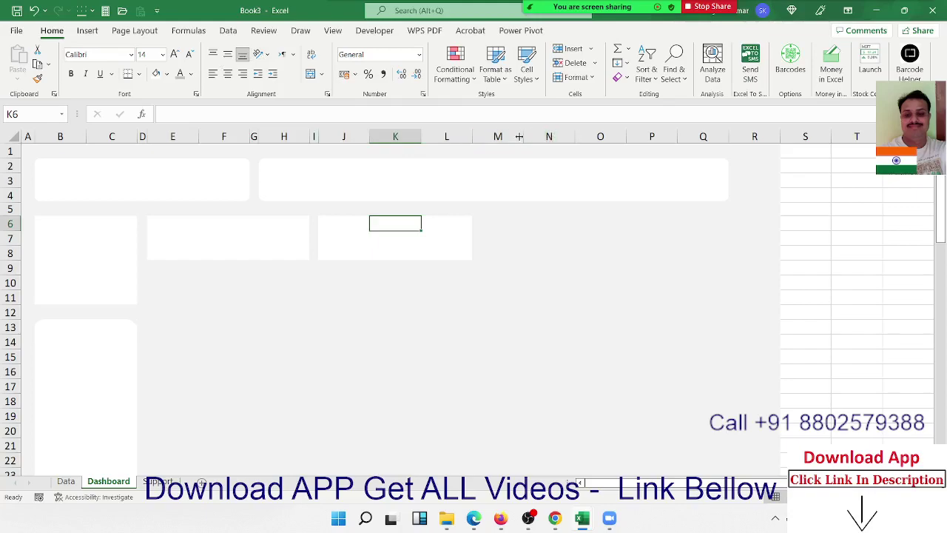
Narrow column M into a spacer and fill N6:P8 white as the third card.
left_click_drag(520, 136, 478, 136)
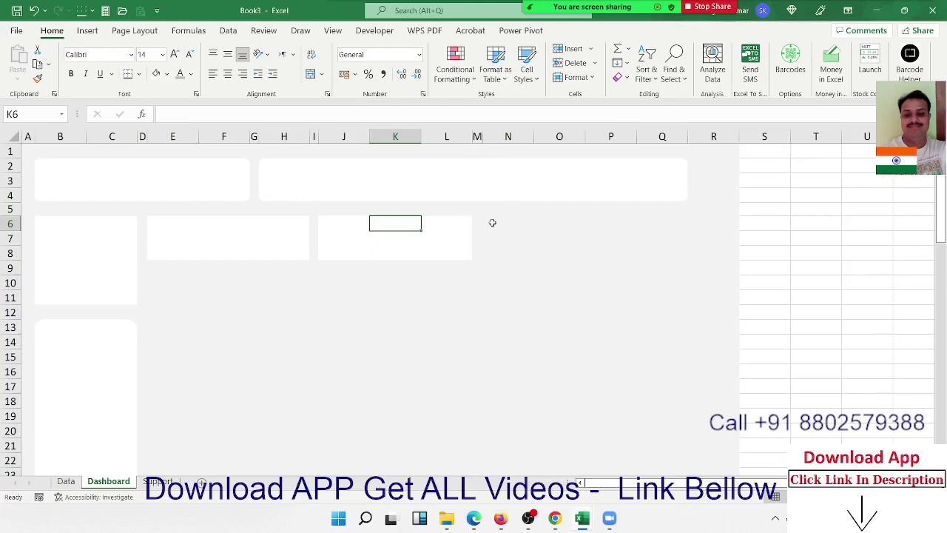
left_click(492, 222)
key("shift+Right")
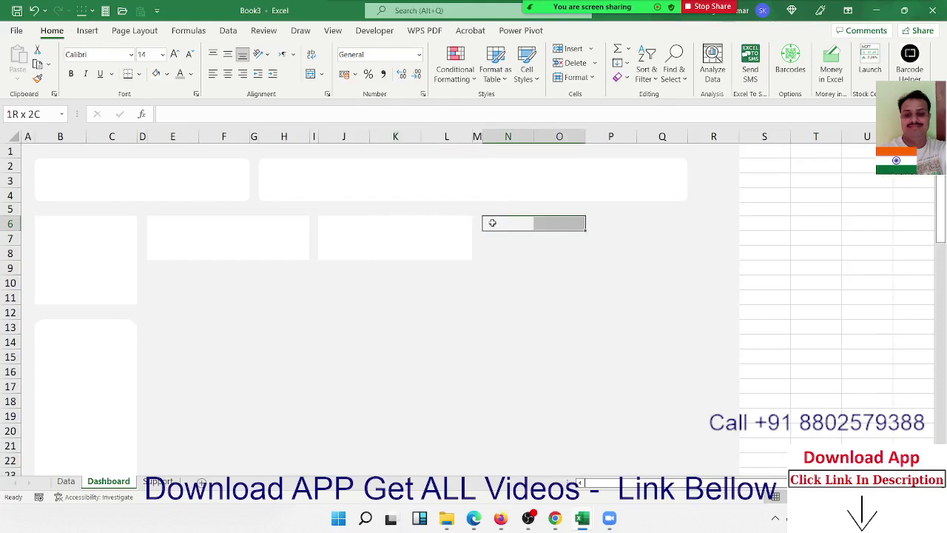
key("shift+Right")
key("shift+Down")
key("shift+Down")
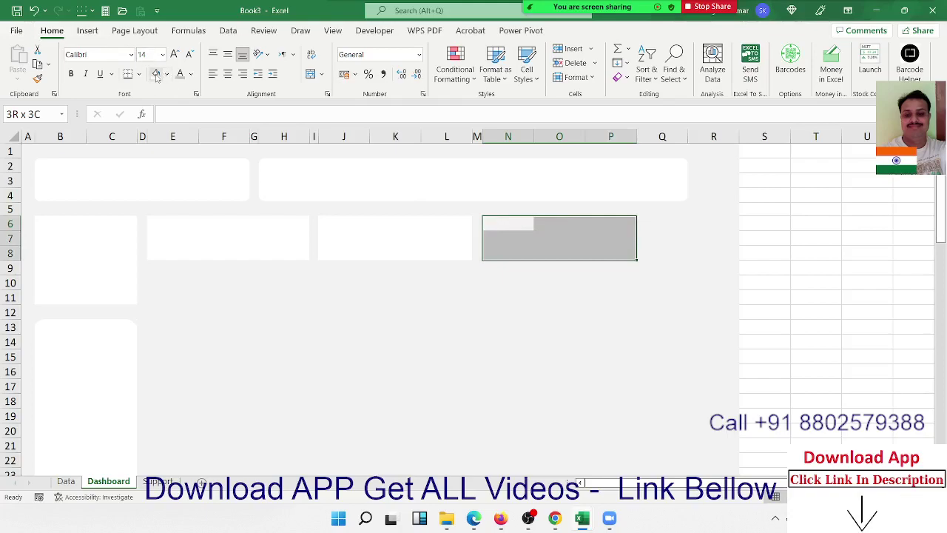
left_click(672, 271)
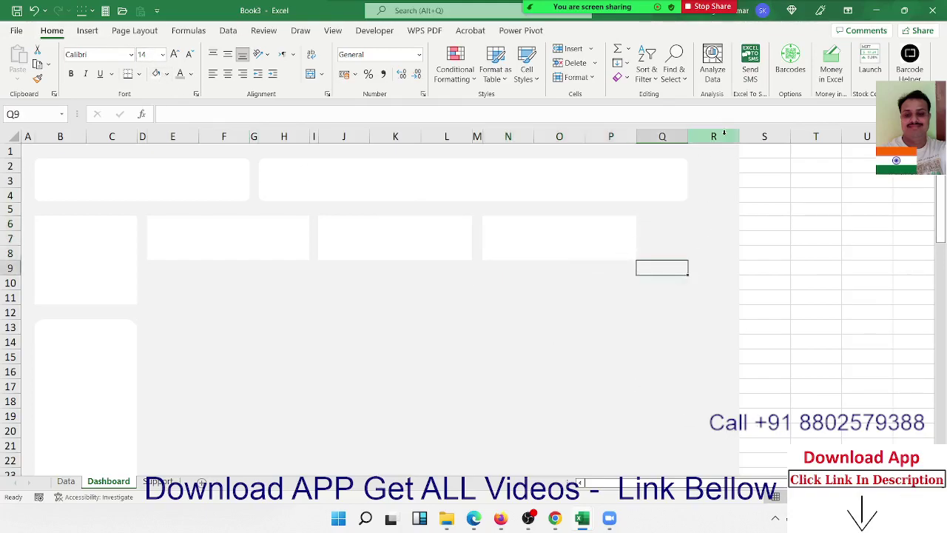
Fill Q2:T4 with white beside the top banner.
left_click(714, 136)
left_click_drag(739, 136, 849, 129)
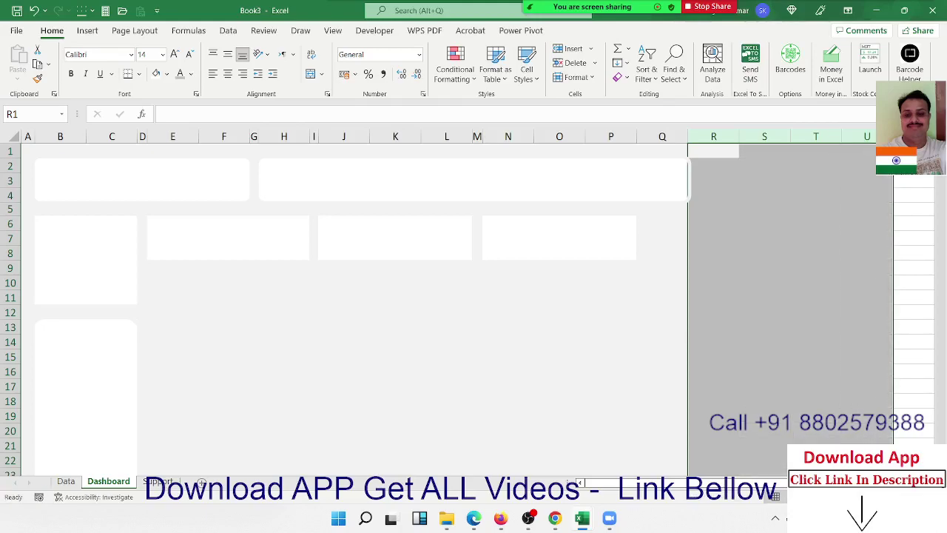
left_click(785, 243)
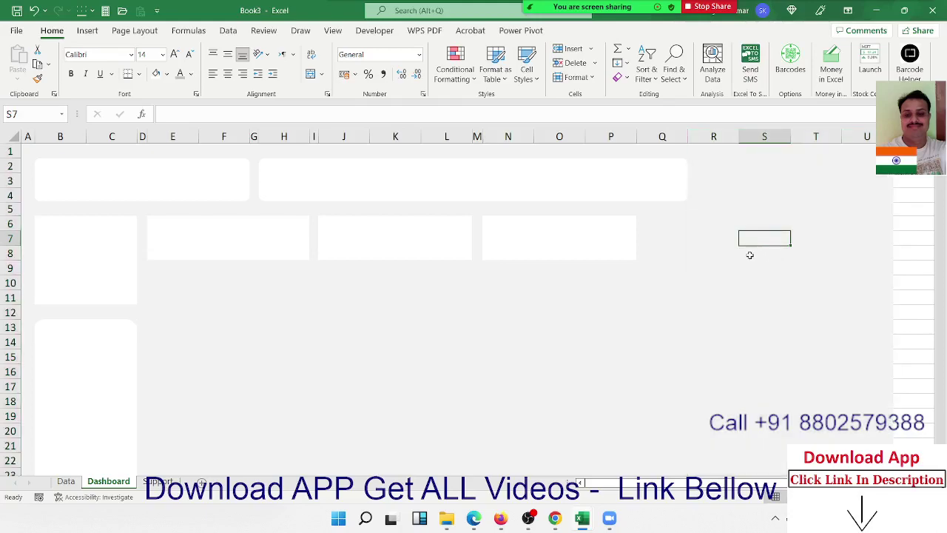
left_click(666, 235)
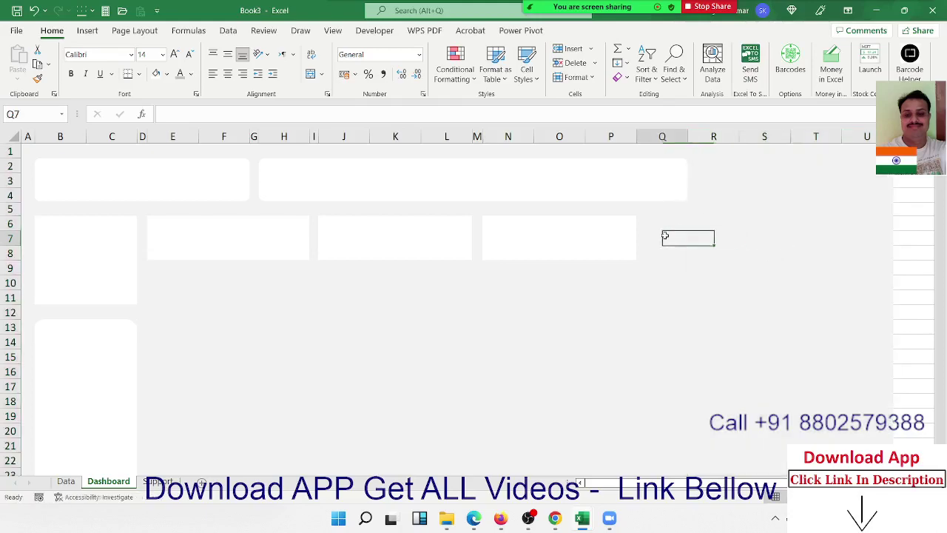
left_click(687, 178)
left_click(674, 168)
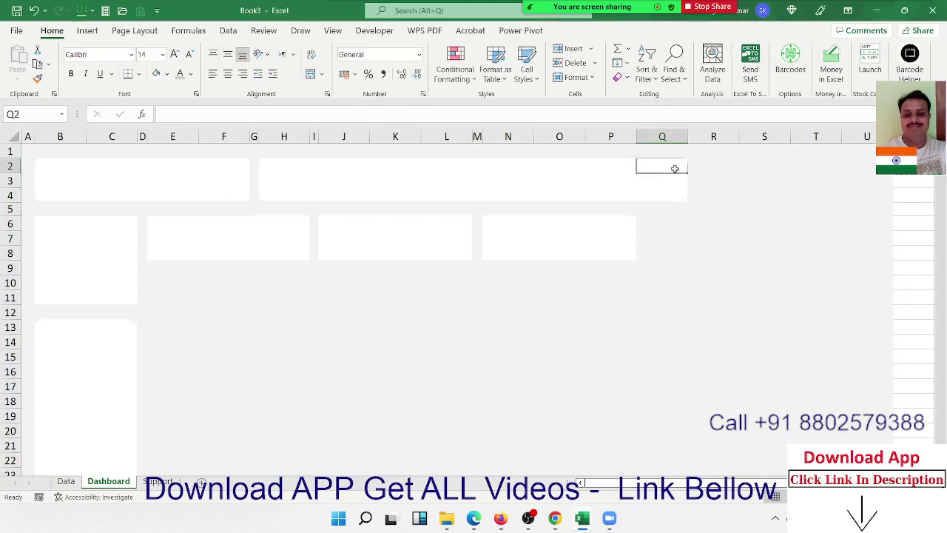
key("shift+Right")
key("shift+Right")
key("shift+Right")
key("shift+Down")
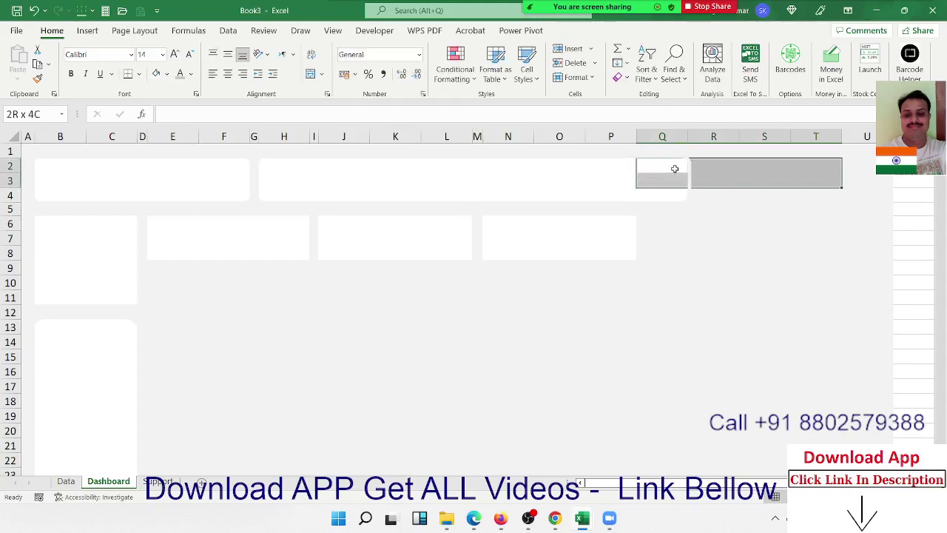
key("shift+Down")
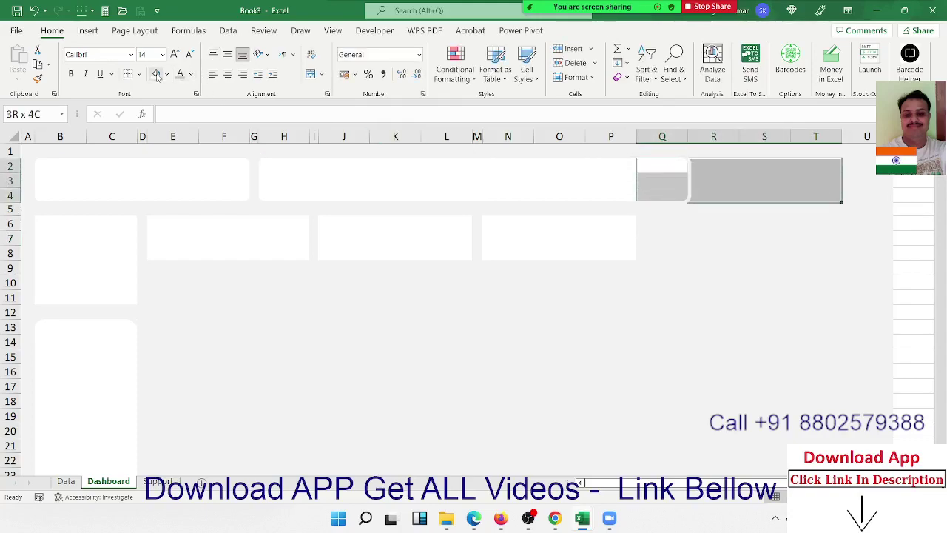
left_click(156, 74)
left_click(758, 240)
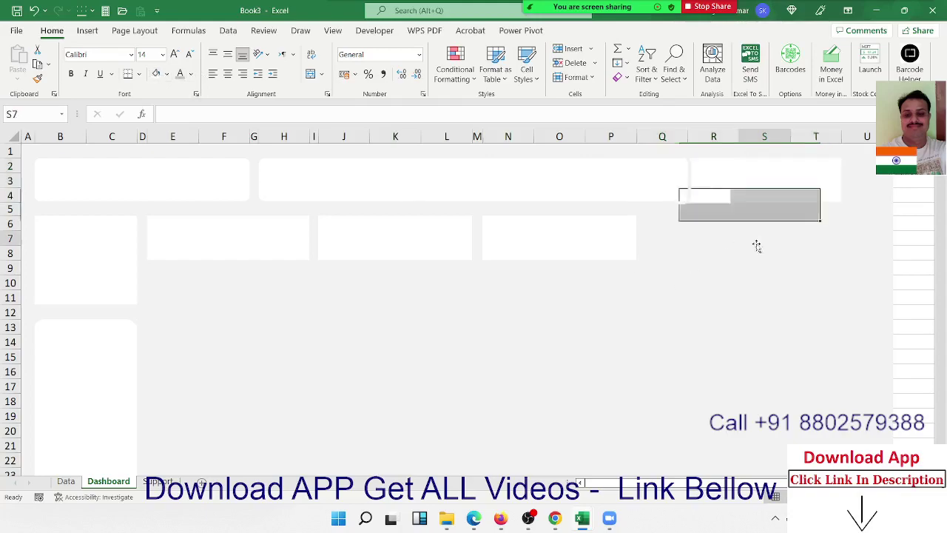
Stretch the wide top banner card's right edge out to column T.
left_click(689, 172)
left_click_drag(689, 180, 842, 175)
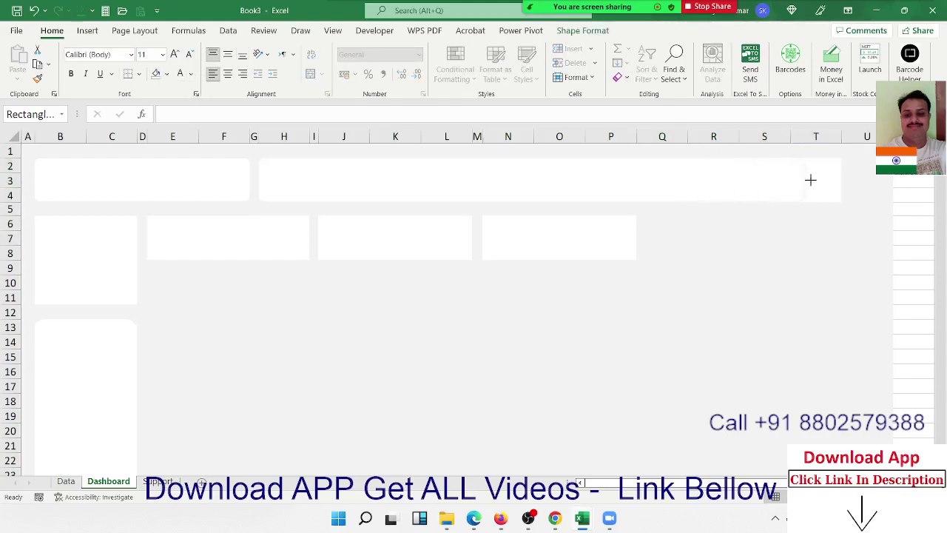
left_click(823, 221)
left_click(707, 236)
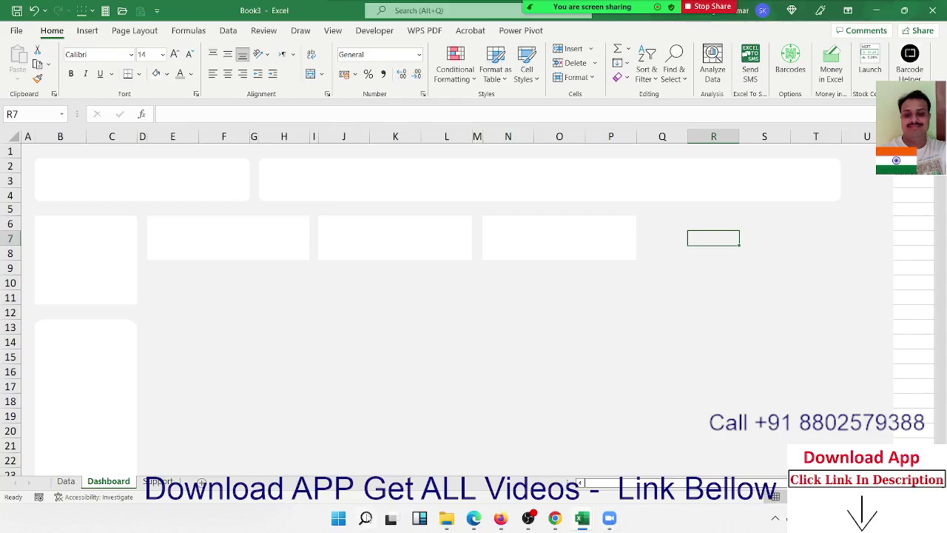
Glance at the finished Sales_Dash dashboard on Sheet2, then return to Book3.
key("alt+Tab")
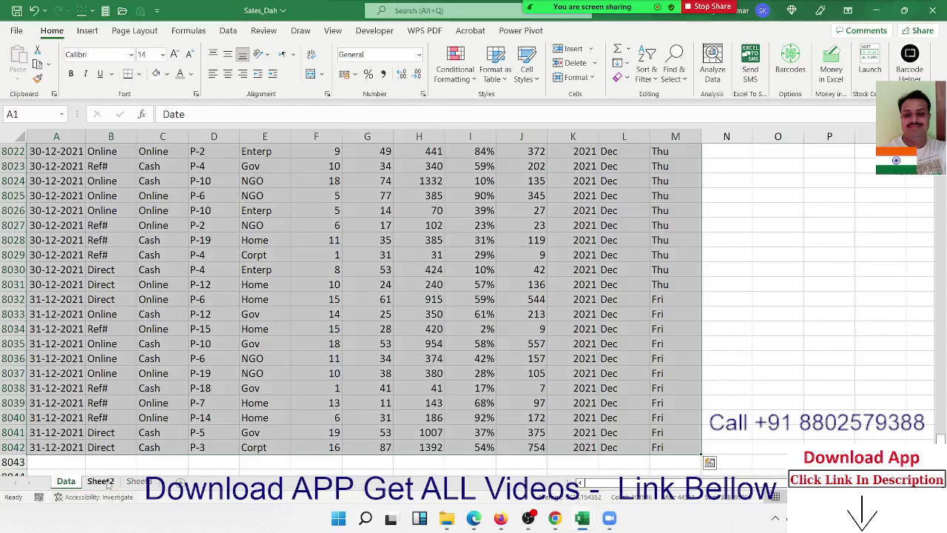
left_click(101, 482)
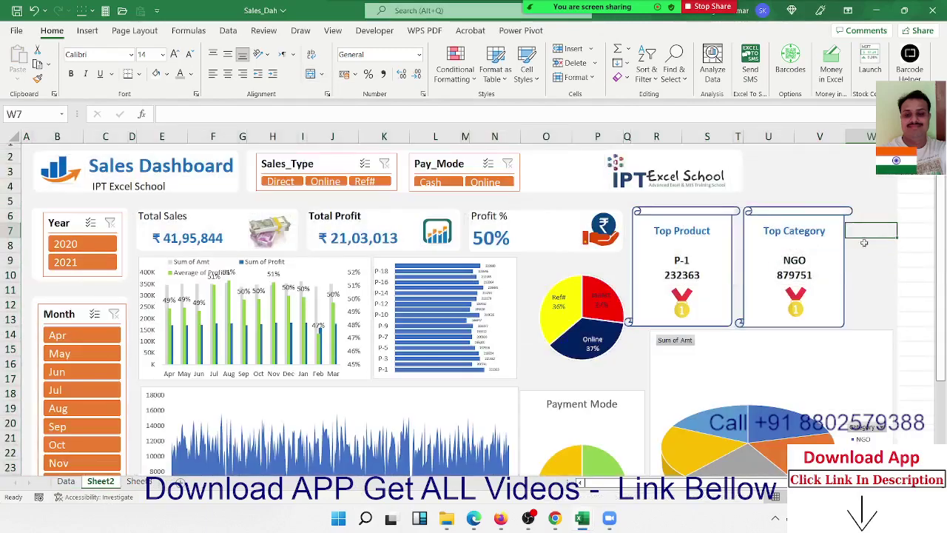
key("alt+Tab")
Narrow column Q into a gap and fill R6:S11 white as a card.
left_click(711, 224)
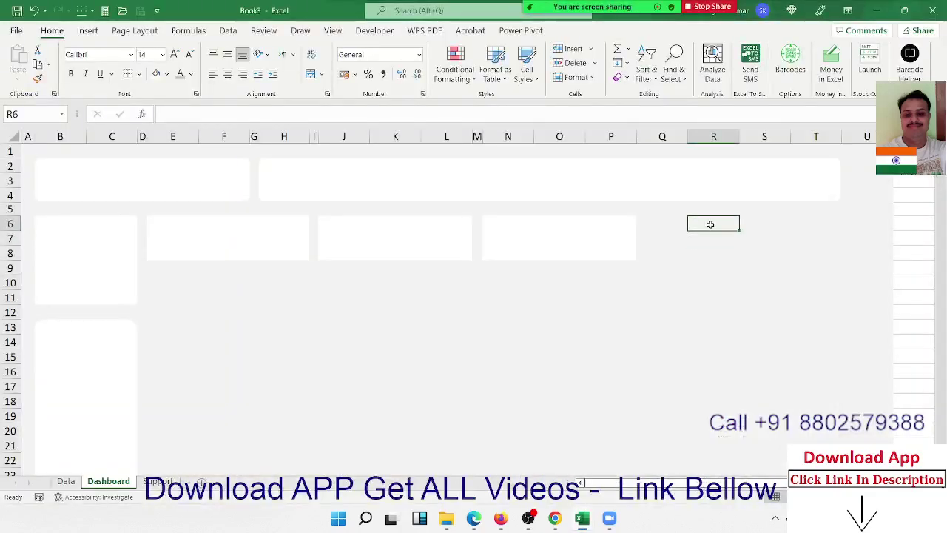
key("Left")
left_click(710, 224)
left_click_drag(688, 137, 651, 139)
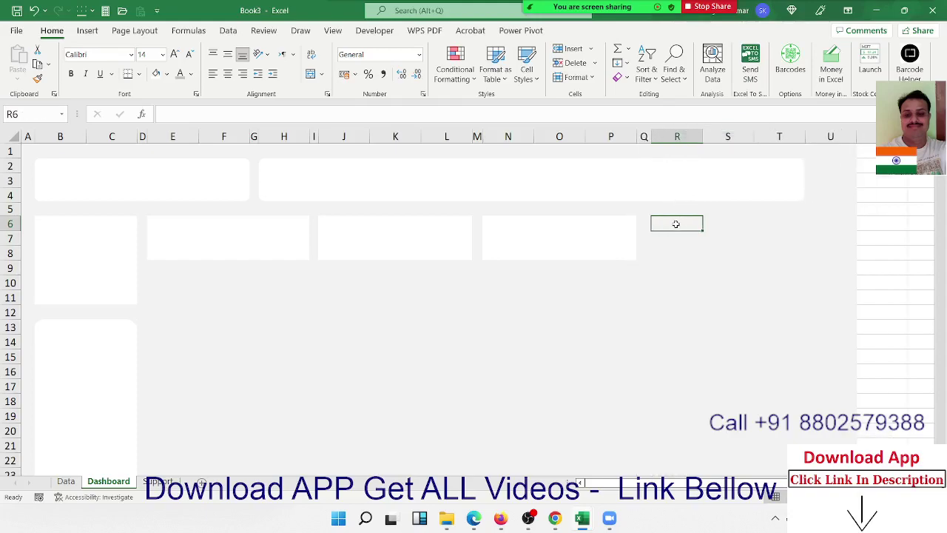
key("shift+Right")
key("shift+Down")
key("shift+Down")
key("shift+Down")
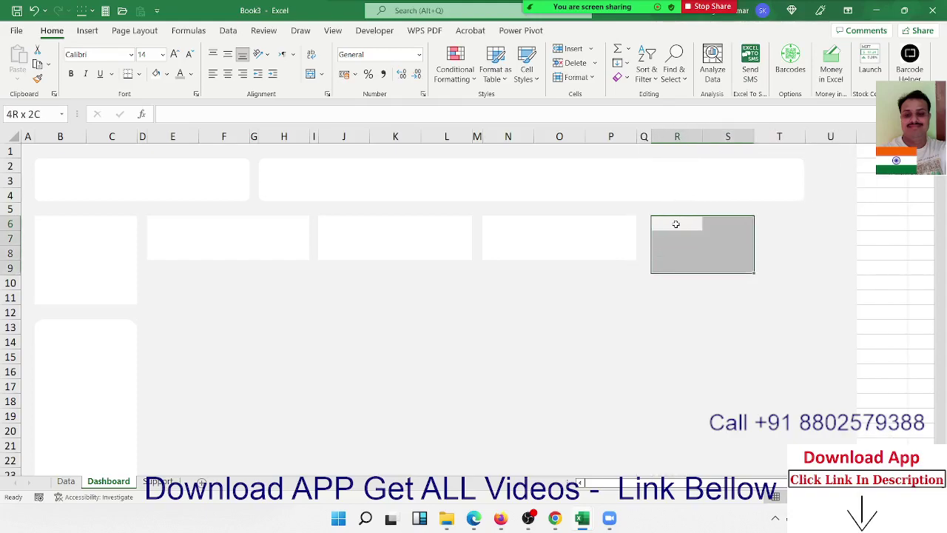
key("shift+Down")
key("shift+Down")
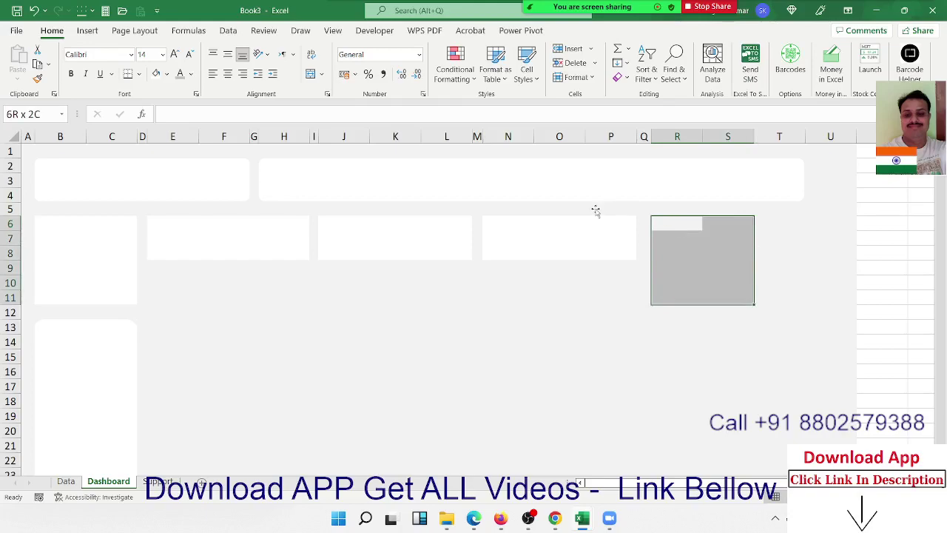
left_click(156, 73)
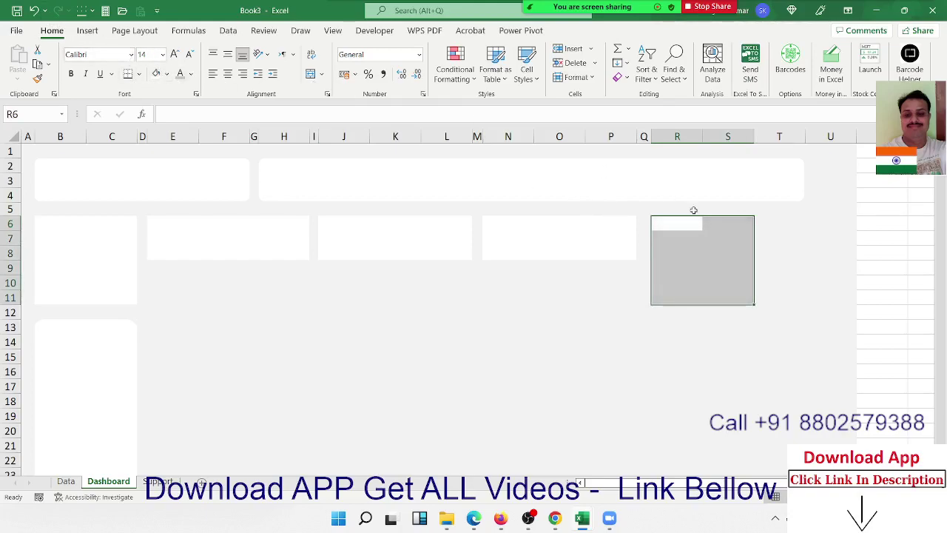
Narrow column T to width 6.33 and repeat the fill on columns U–W with F4.
left_click(815, 253)
left_click_drag(805, 136, 762, 138)
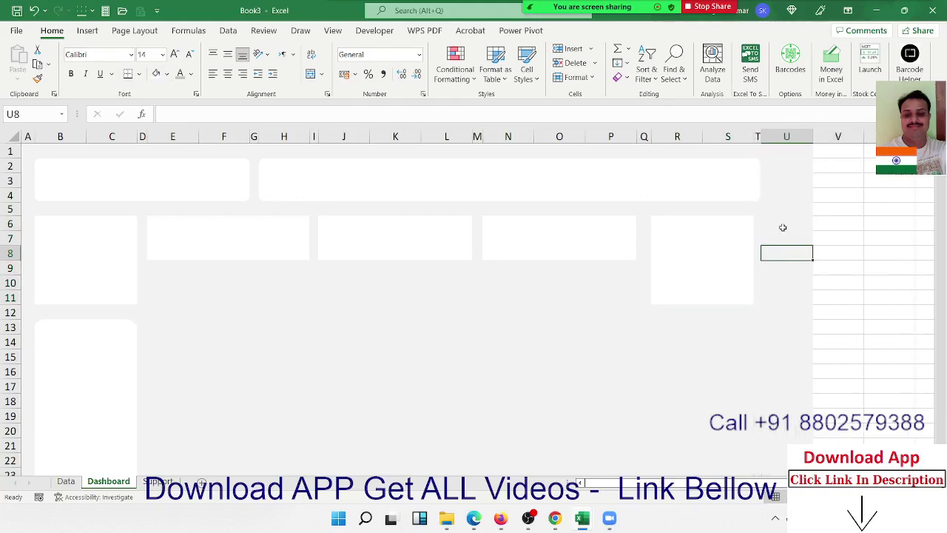
left_click(786, 220)
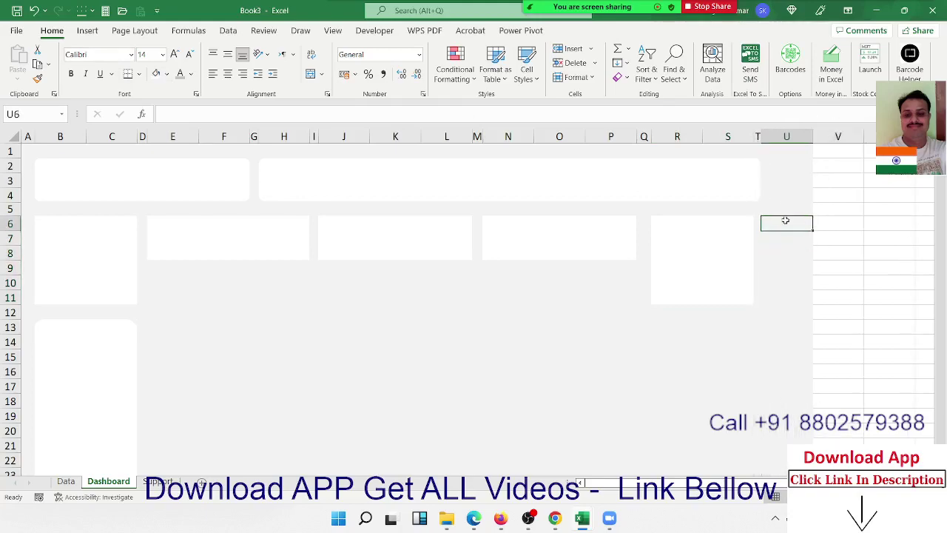
left_click(805, 139)
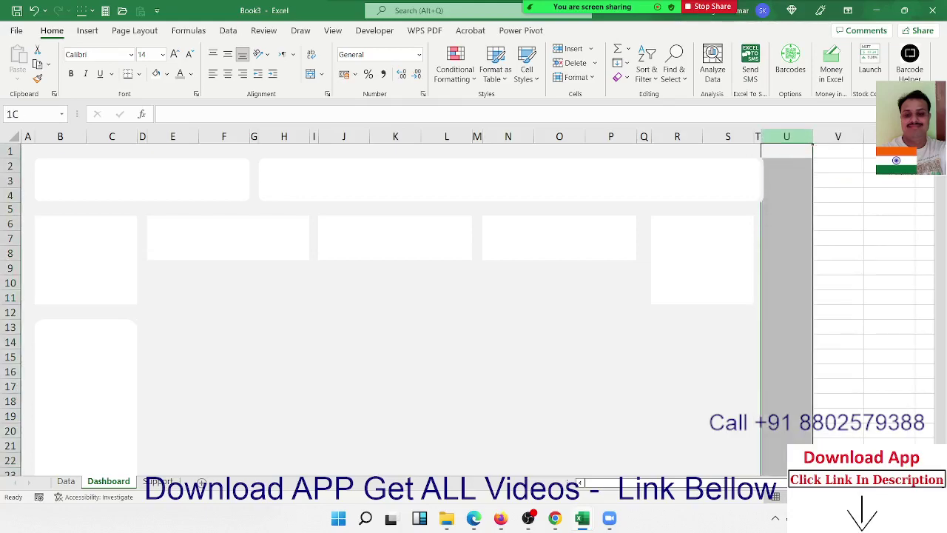
left_click(888, 136, "shift")
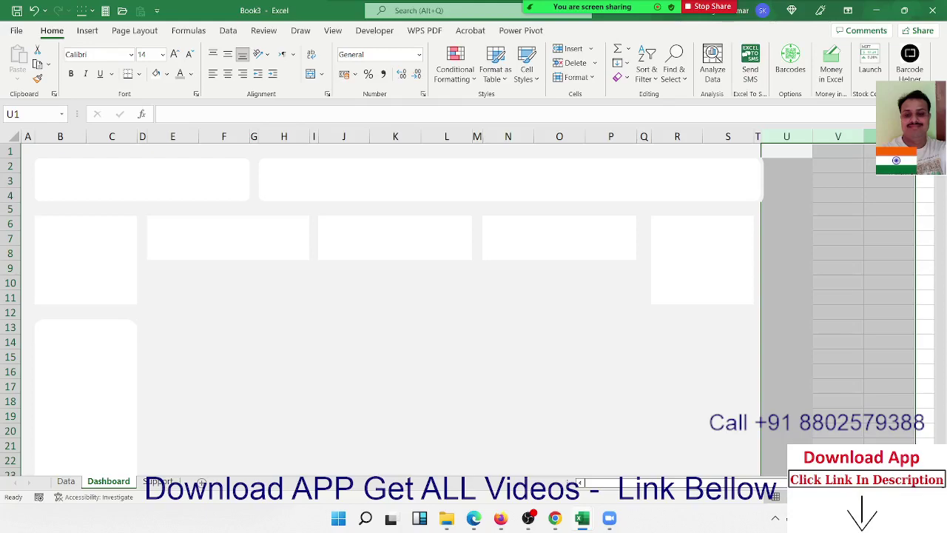
key("F4")
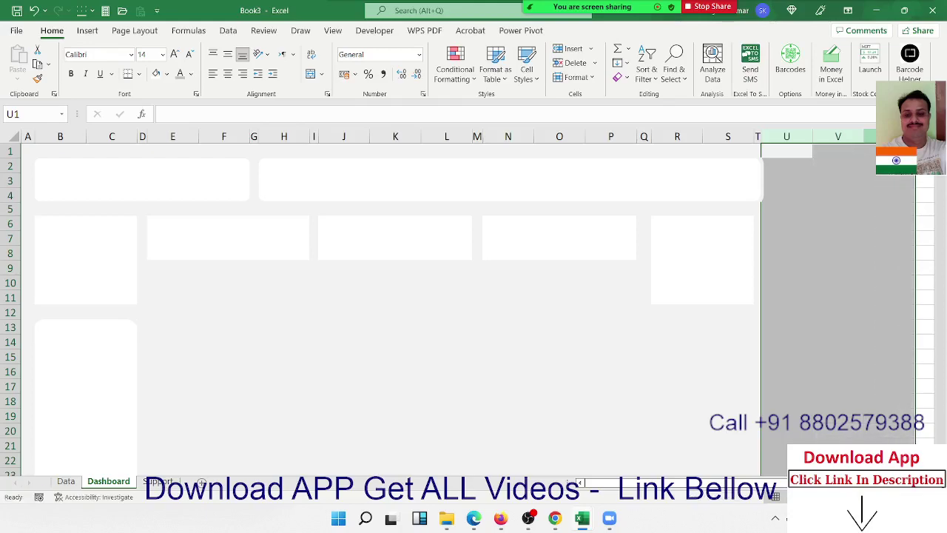
Select U6:V11 as the second right-hand card, then select the tall left card.
key("Down")
key("Down")
key("Down")
key("Down")
key("Down")
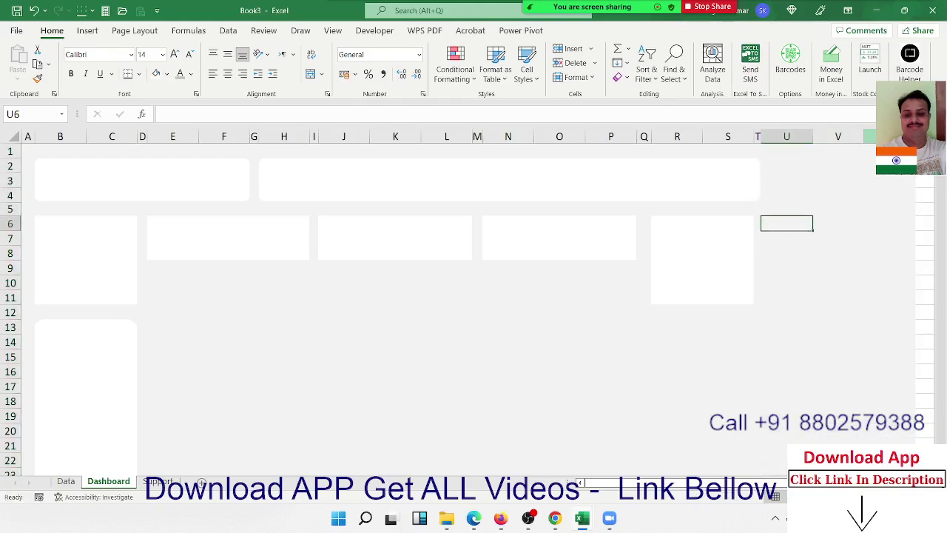
key("shift+Right")
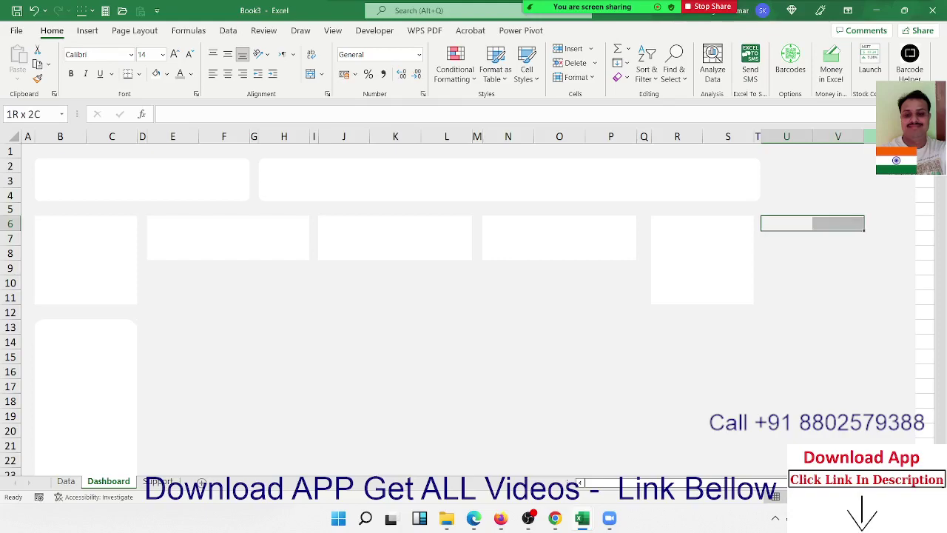
key("shift+Down")
key("shift+Down")
key("shift+Down")
key("shift+Down")
key("shift+Down")
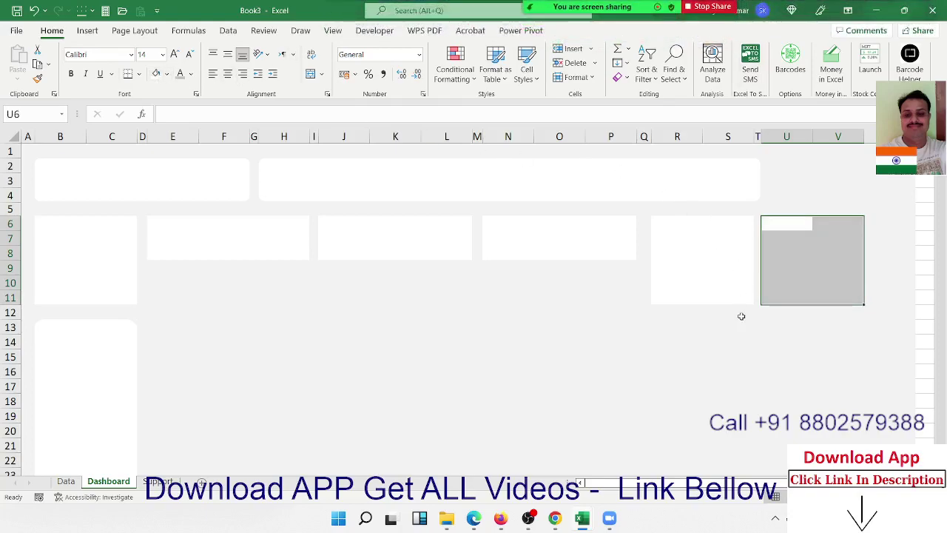
left_click(722, 369)
left_click(537, 334)
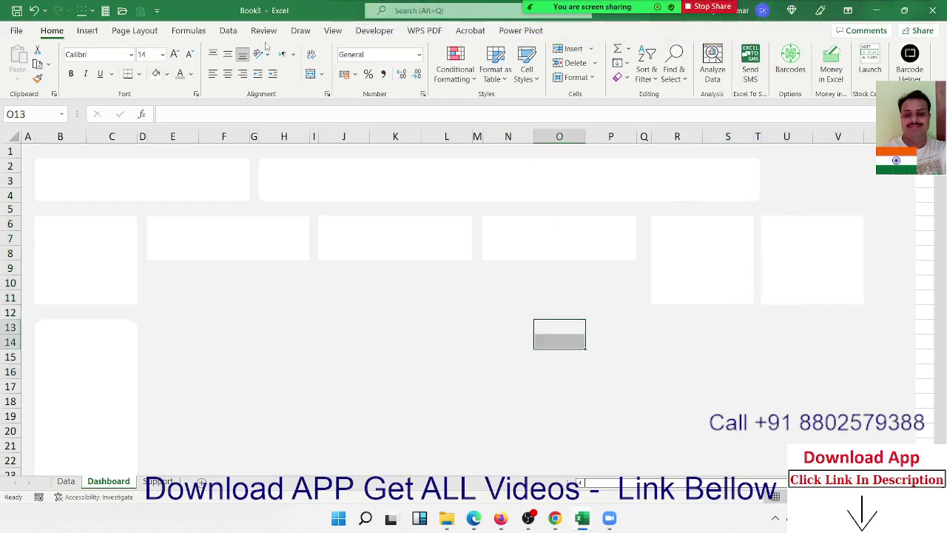
left_click(133, 299)
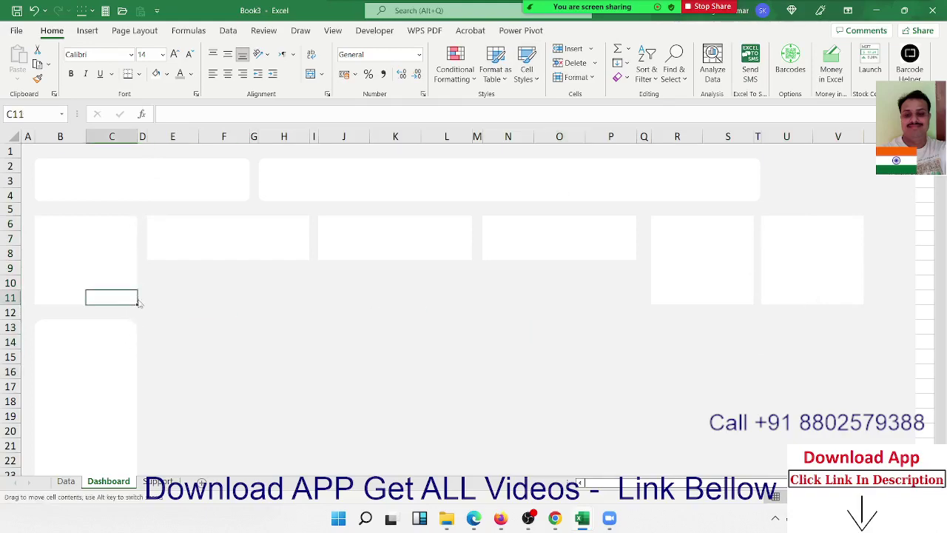
left_click(139, 255)
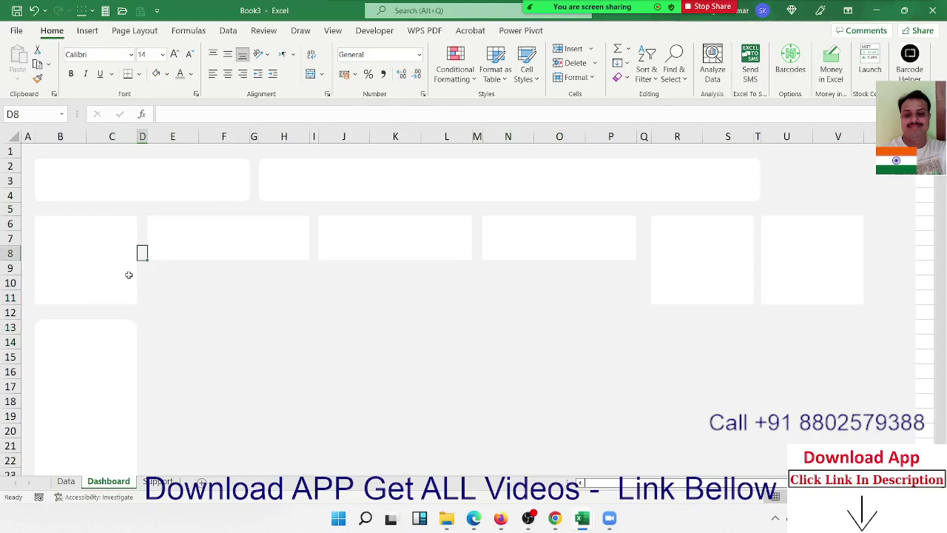
left_click(134, 328)
Resize the B6:F8 card to fit B6:C11 and move a card over the D6:F8 area.
left_click(156, 205)
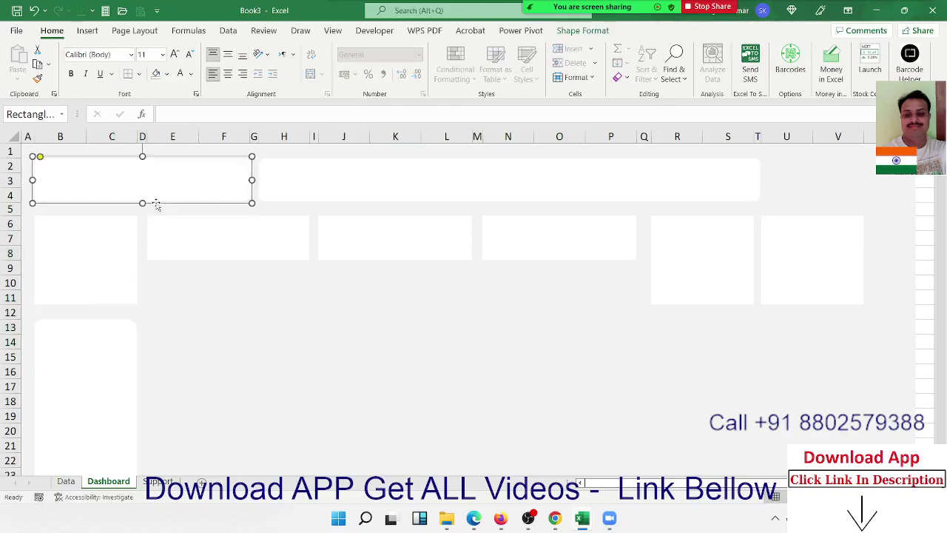
left_click(151, 229)
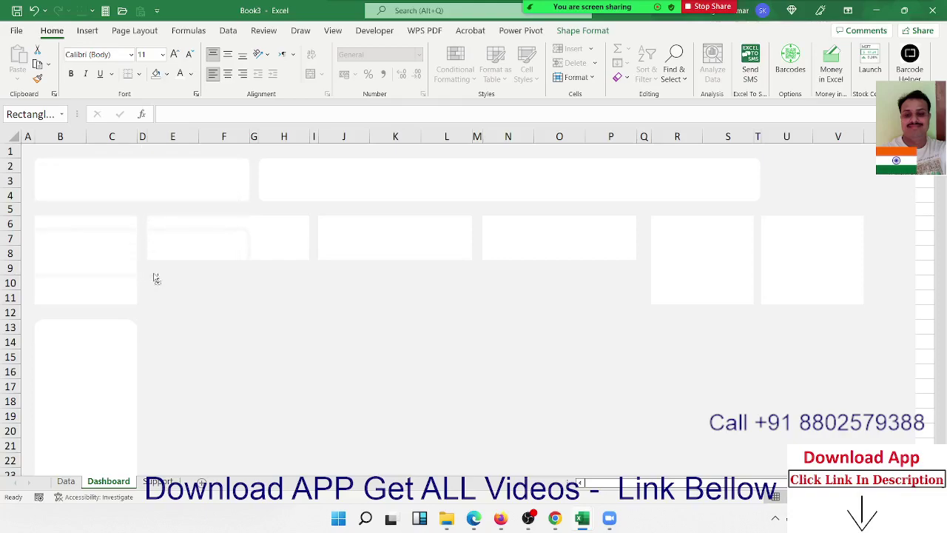
left_click(157, 262)
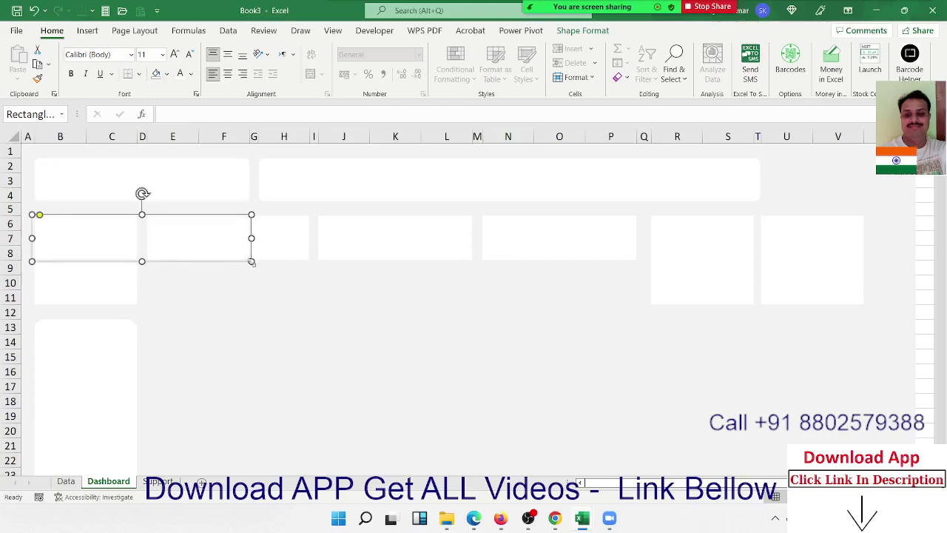
left_click_drag(251, 262, 147, 310)
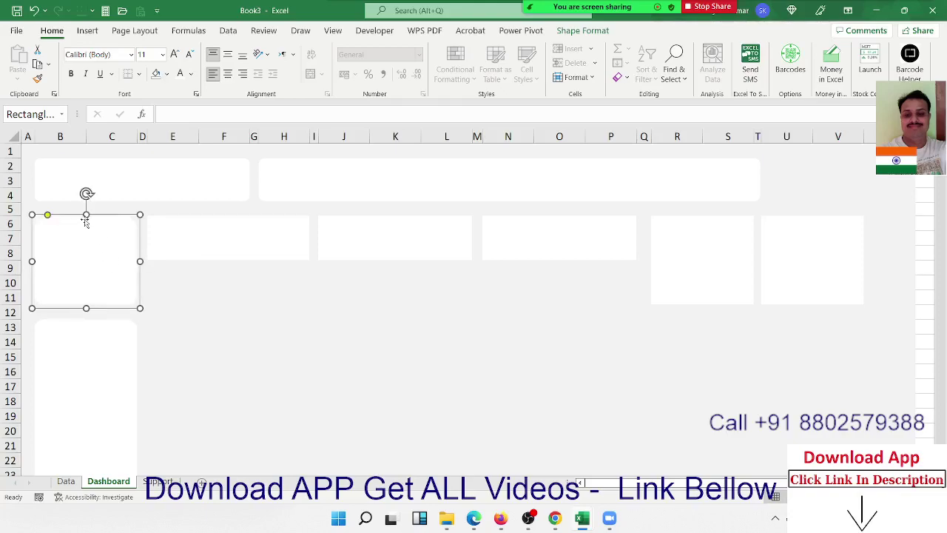
left_click(85, 212)
left_click(85, 210)
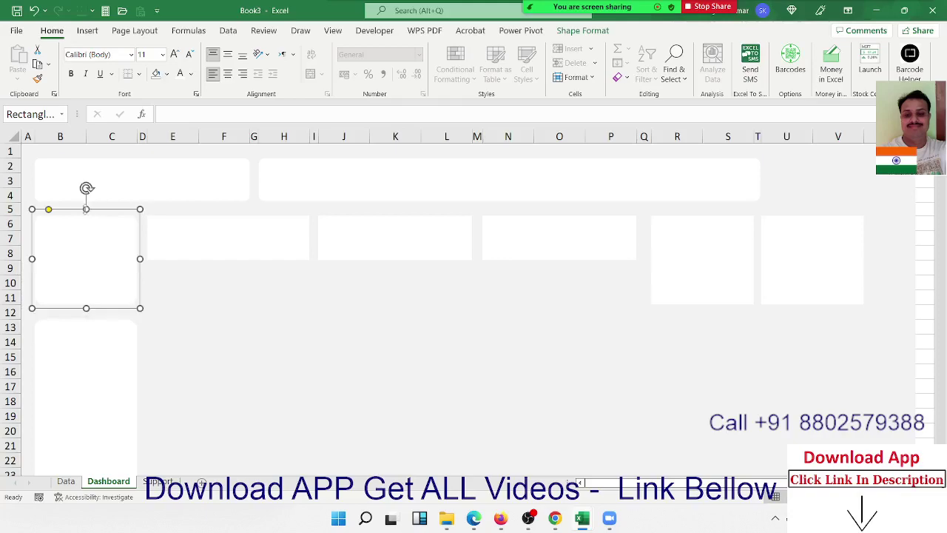
left_click(31, 312)
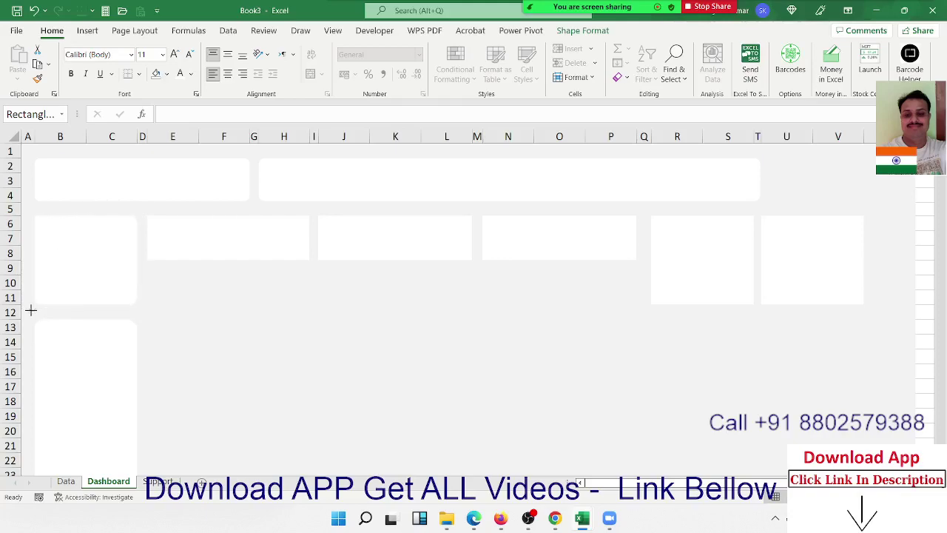
left_click(223, 313)
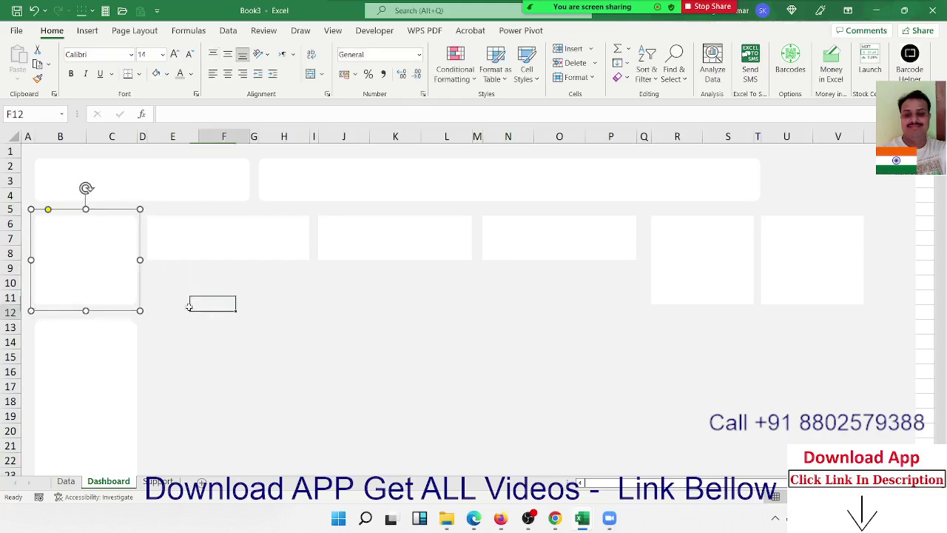
mouse_move(139, 272)
left_mouse_down()
mouse_move(281, 267)
mouse_move(254, 277)
mouse_move(306, 264)
mouse_move(310, 310)
left_mouse_up()
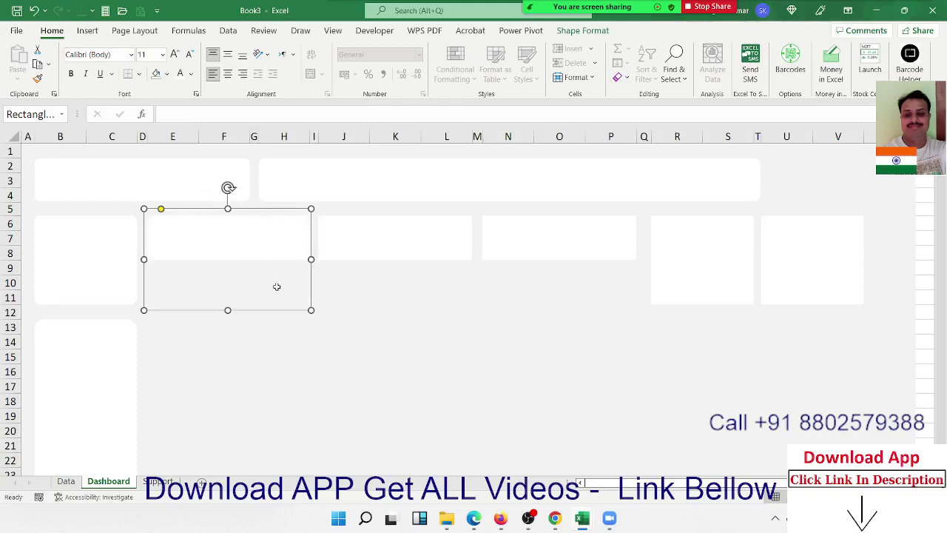
left_click(228, 311)
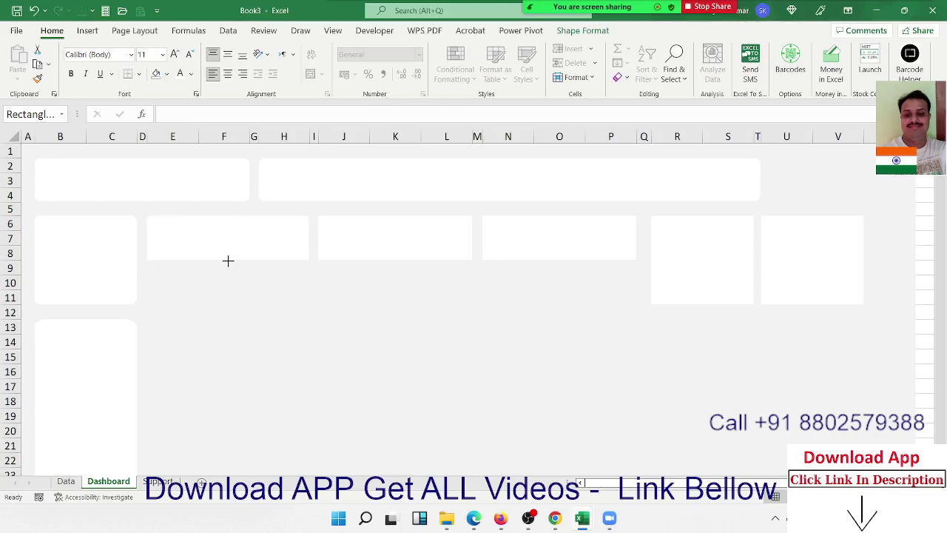
left_click(266, 297)
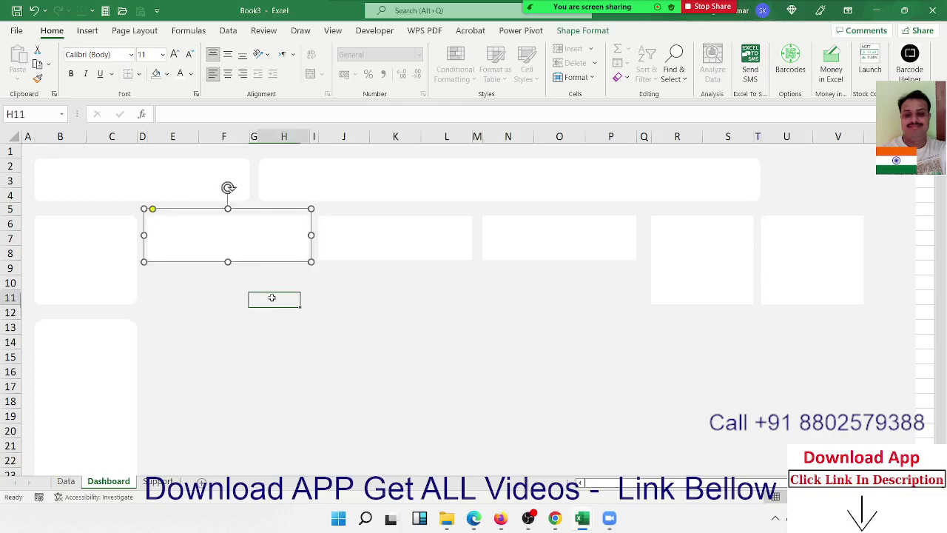
Adjust the middle card's right edge and lower its top to match its neighbours.
left_click(292, 260)
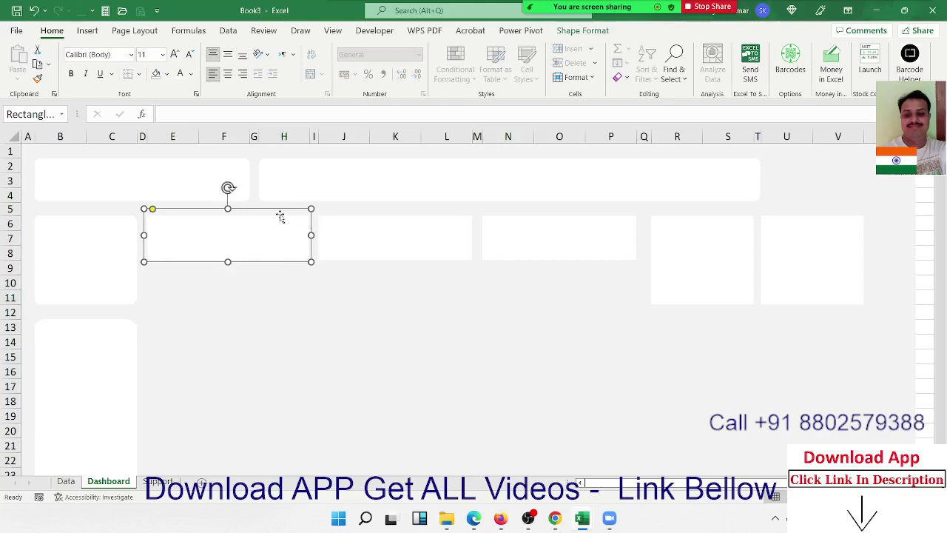
left_click_drag(311, 235, 311, 235)
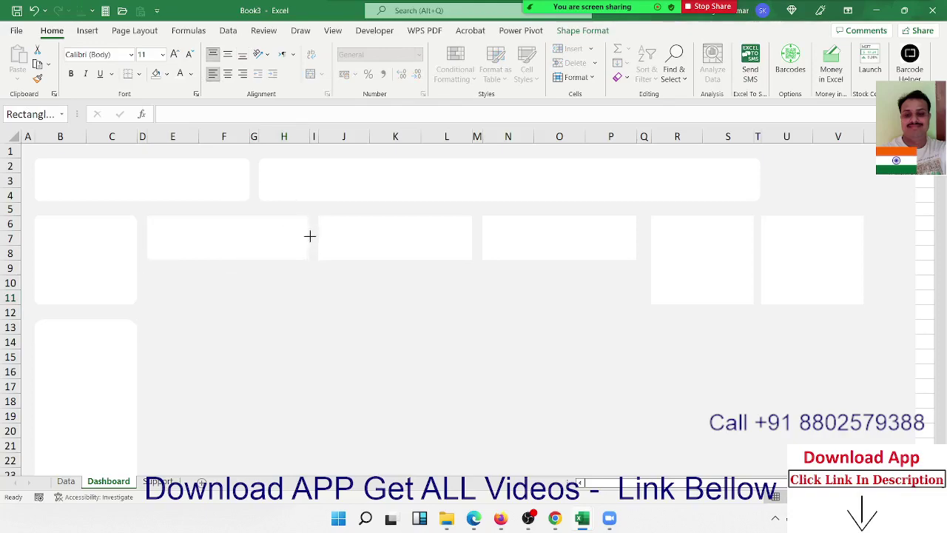
left_click_drag(309, 236, 311, 236)
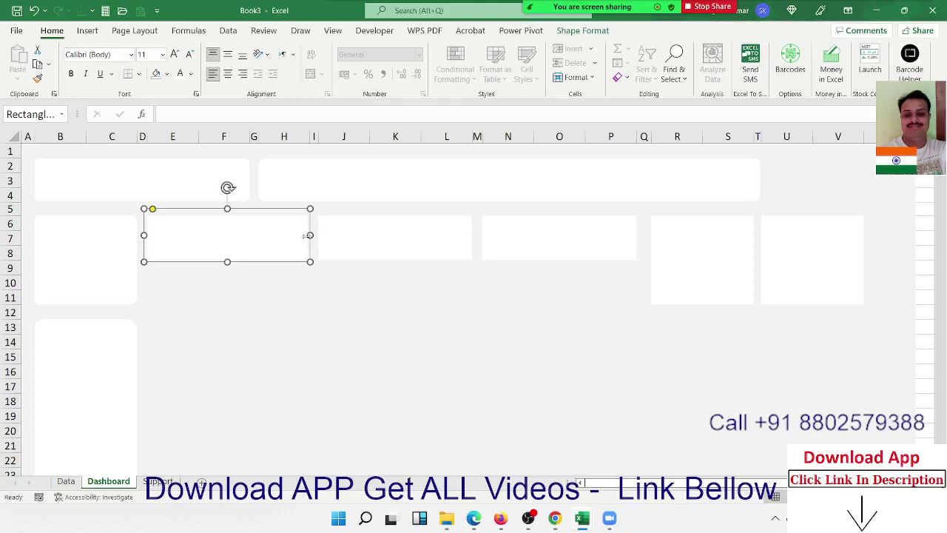
left_click_drag(227, 210, 228, 211)
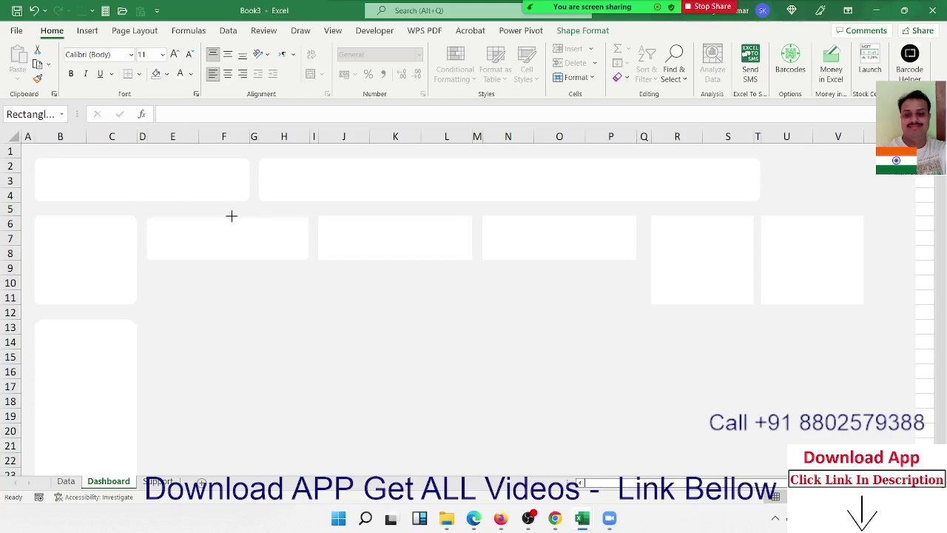
left_click_drag(231, 215, 230, 214)
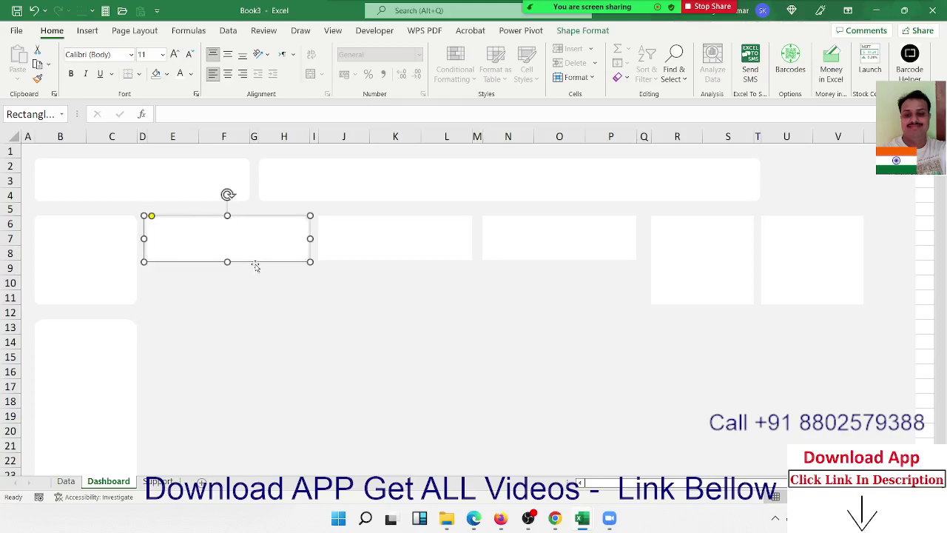
left_click(281, 275)
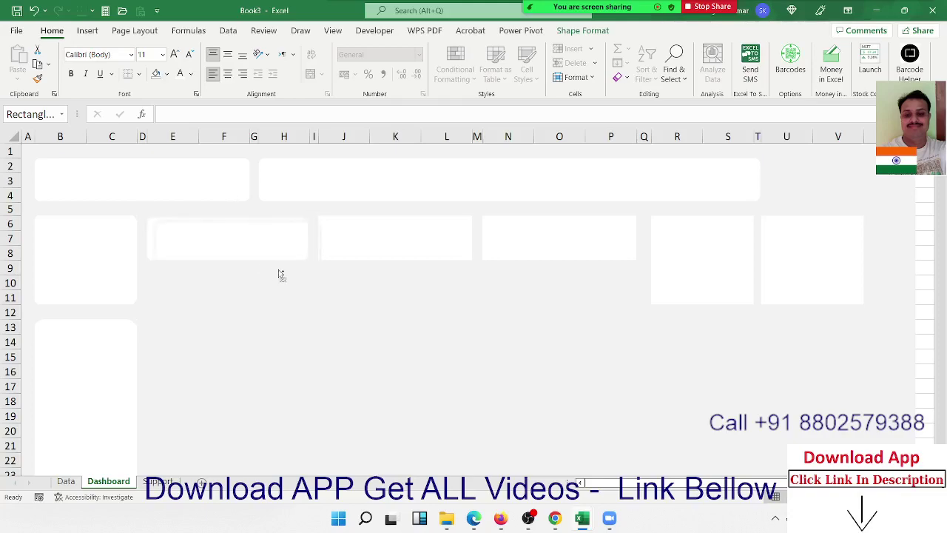
Shift the J–M card right to even out the gaps between cards.
left_click(443, 258)
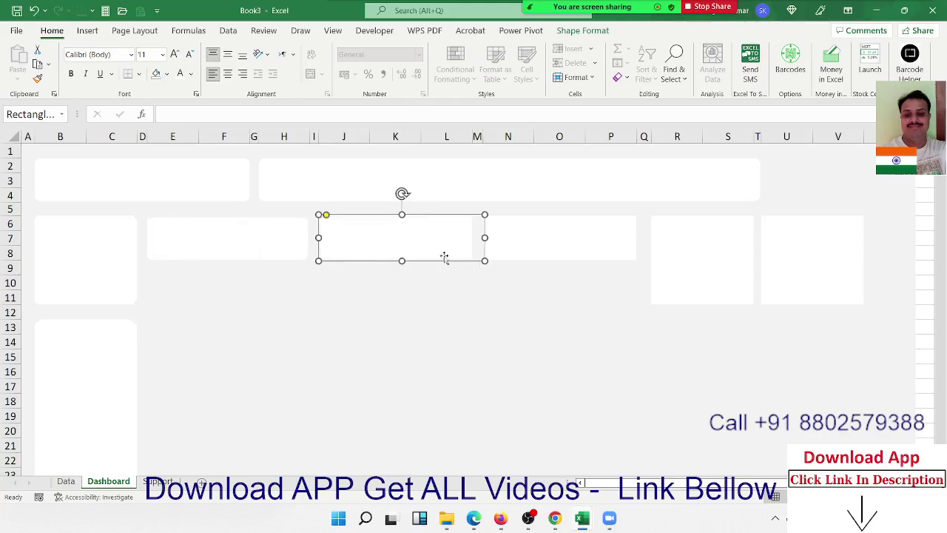
left_click(479, 237)
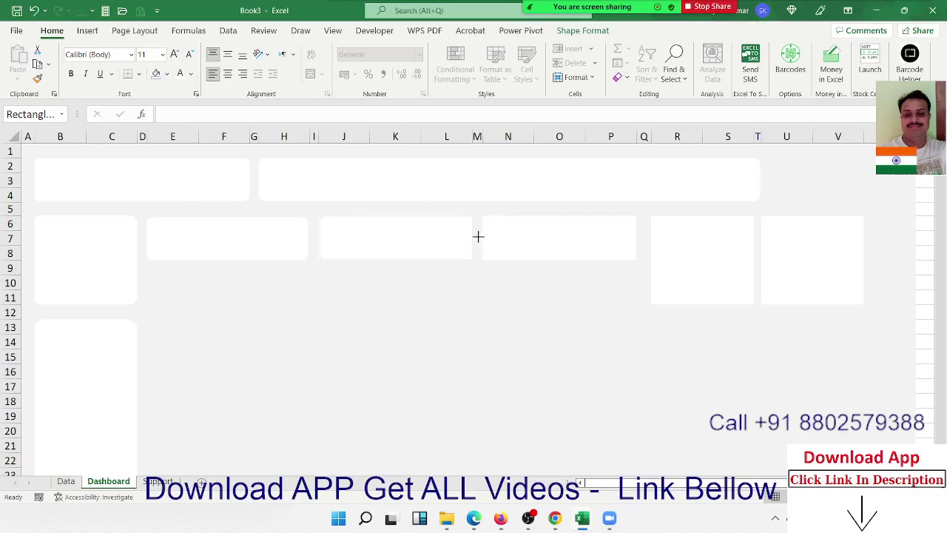
left_click(473, 236)
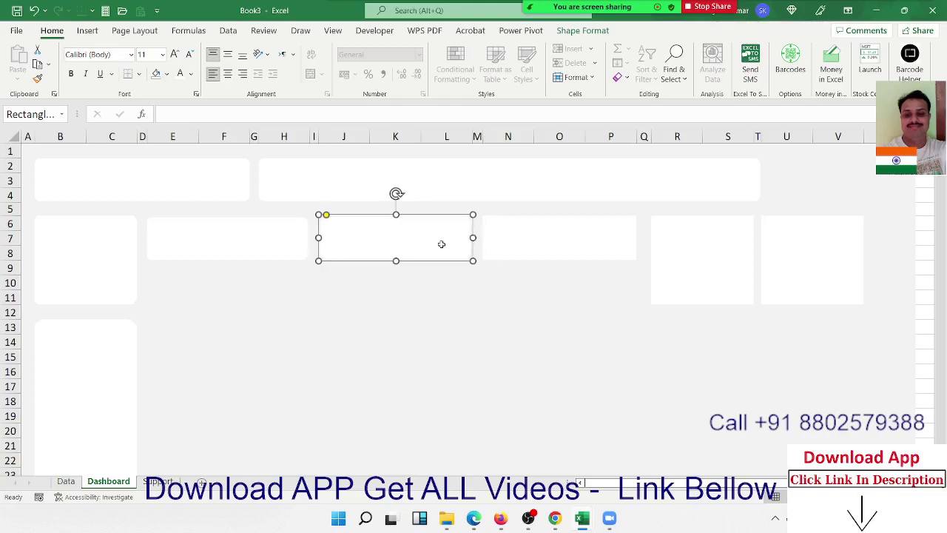
left_click_drag(441, 259, 601, 264)
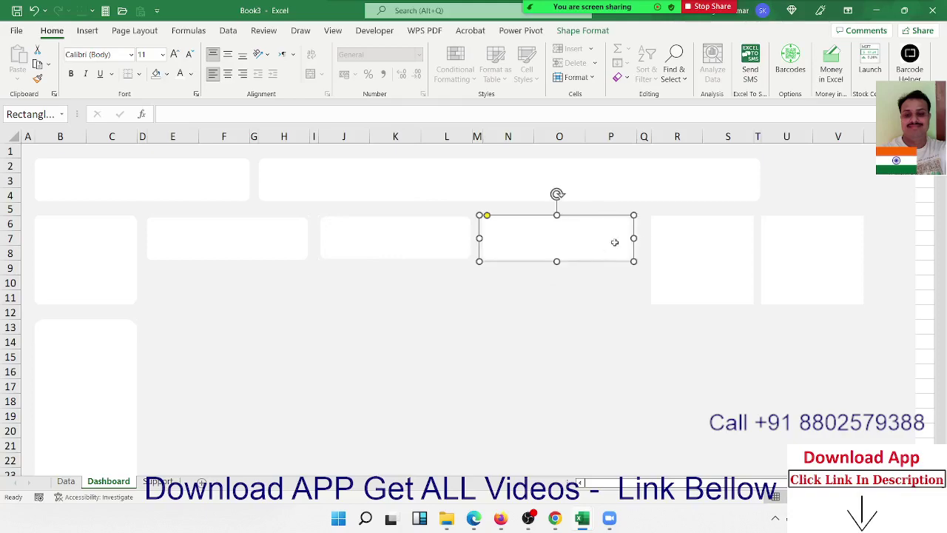
left_click(641, 241)
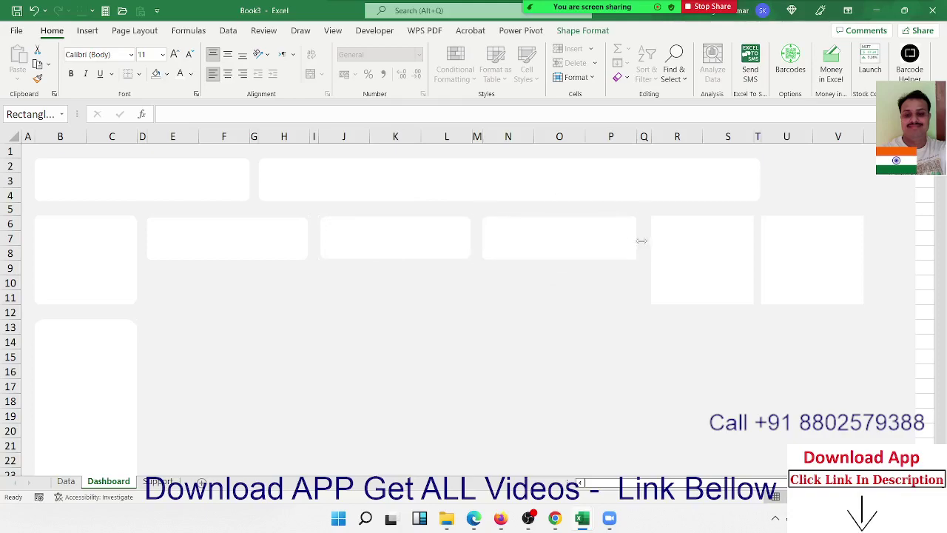
Check the sizes of the N–P, J–M and E–H cards, then pick cell R8.
left_click(641, 241)
left_click(637, 238)
left_click(638, 238)
left_click(637, 237)
left_click(640, 239)
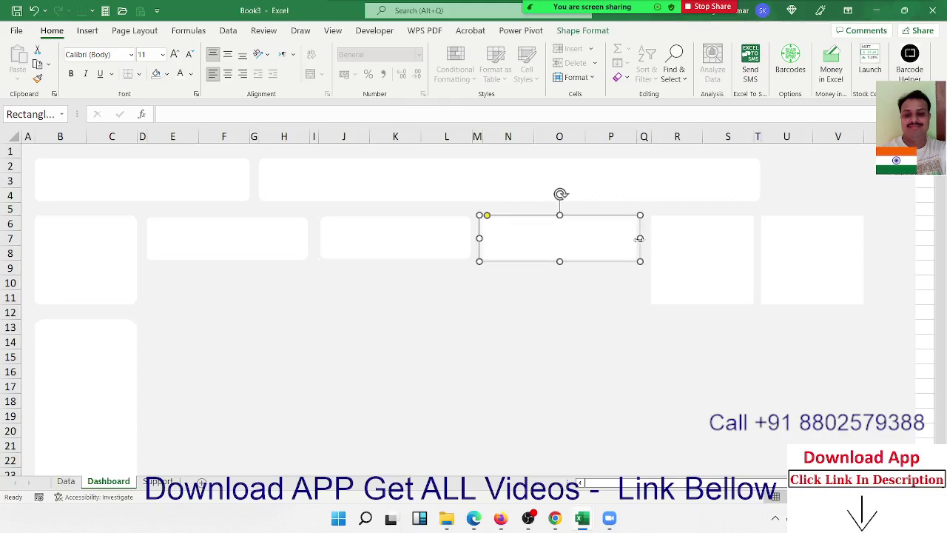
left_click(541, 326)
left_click(518, 241)
left_click(501, 252)
left_click(482, 239)
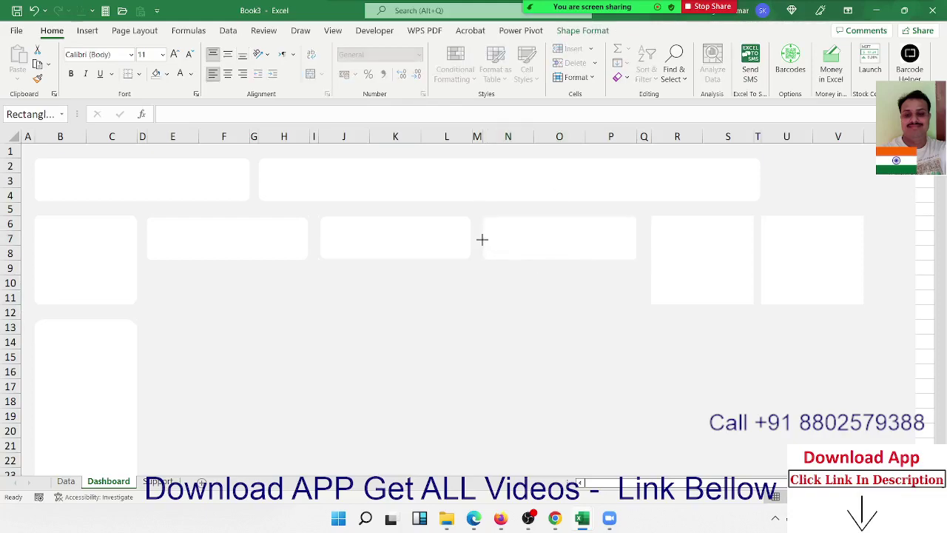
left_click(481, 240)
left_click(478, 268)
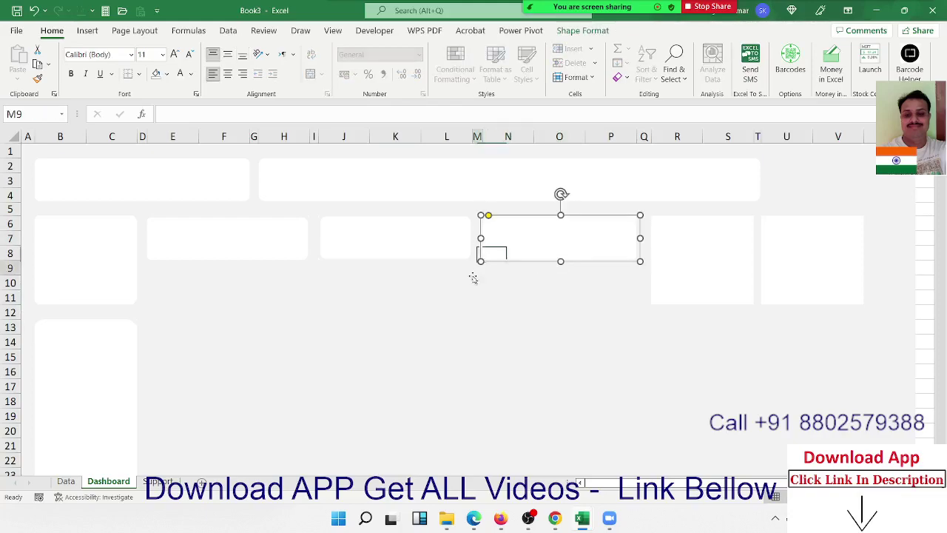
left_click(445, 259)
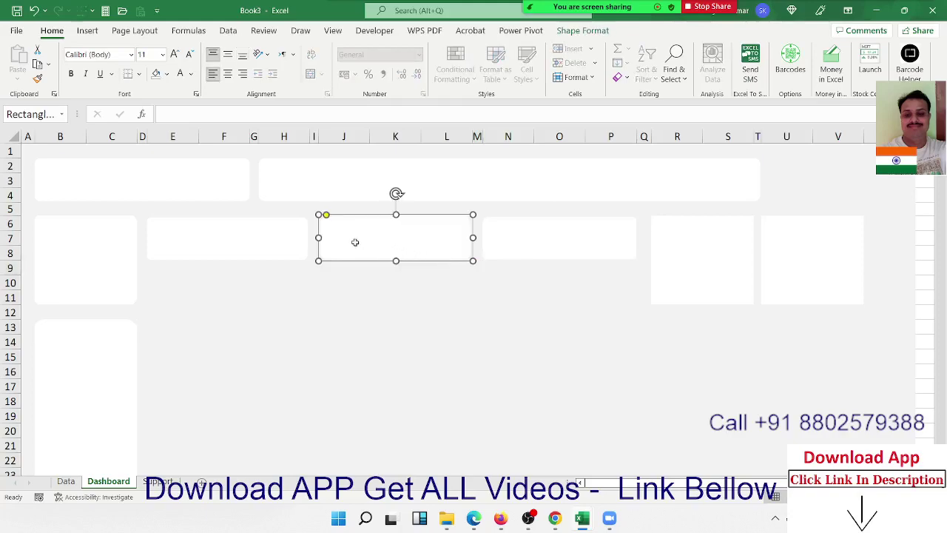
left_click(317, 237)
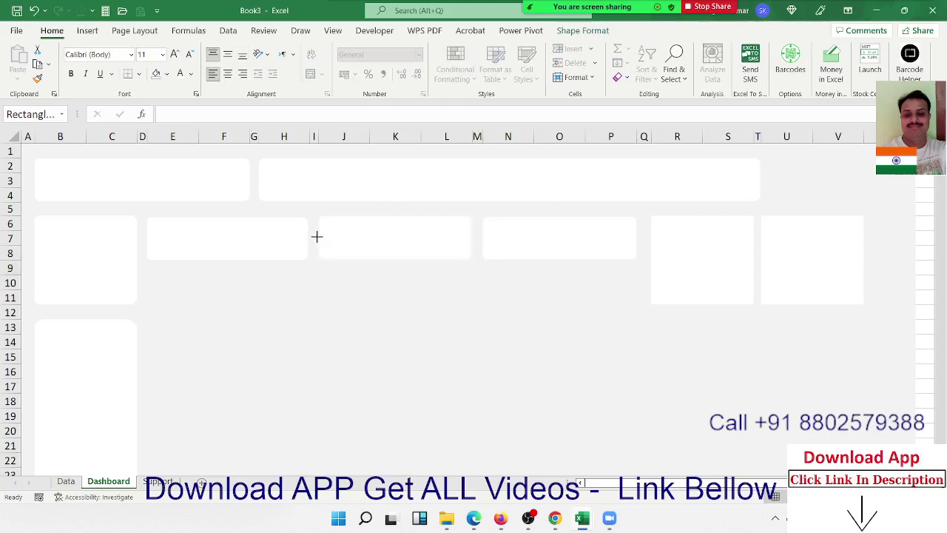
left_click(332, 271)
left_click(298, 246)
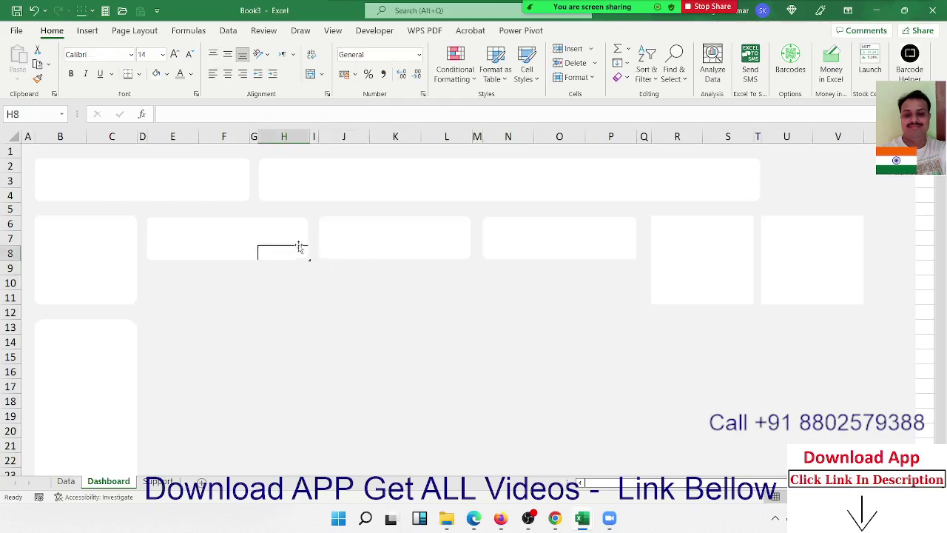
left_click(302, 245)
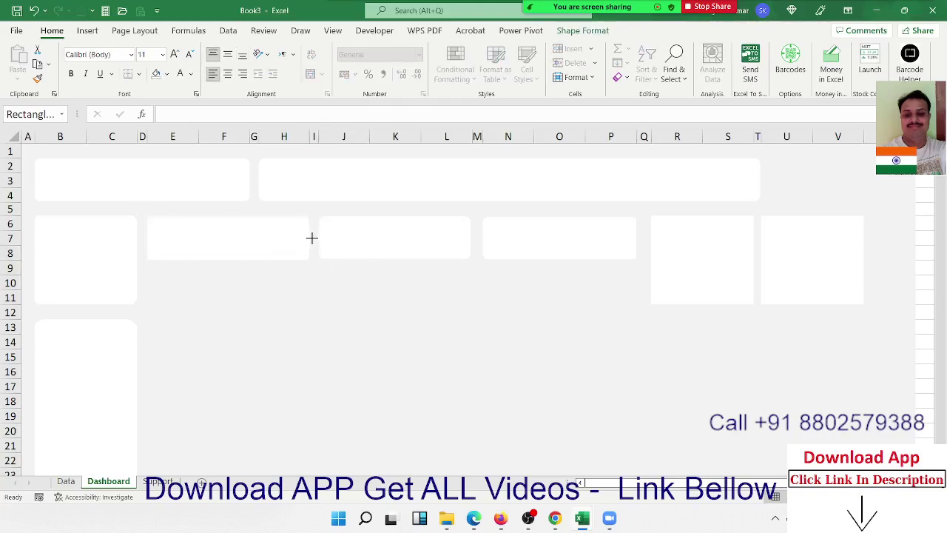
left_click(349, 293)
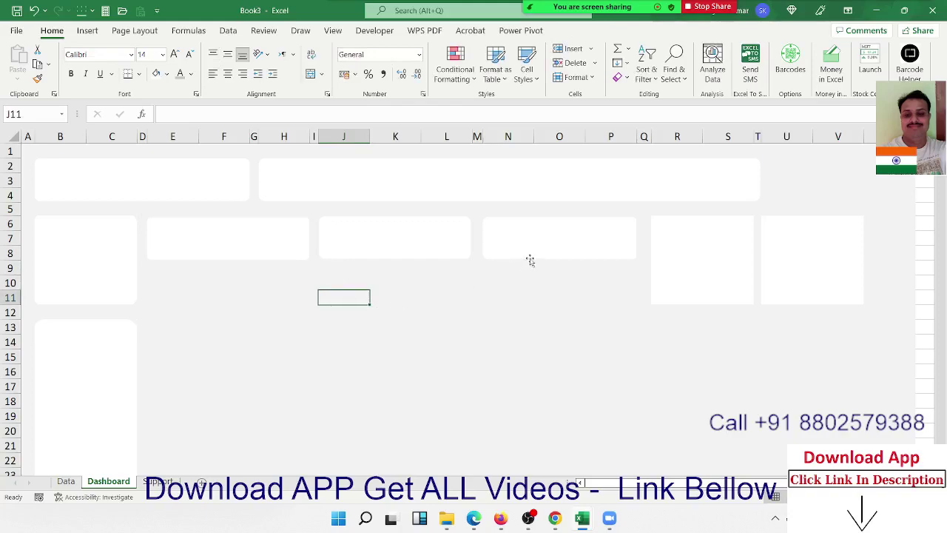
left_click(677, 254)
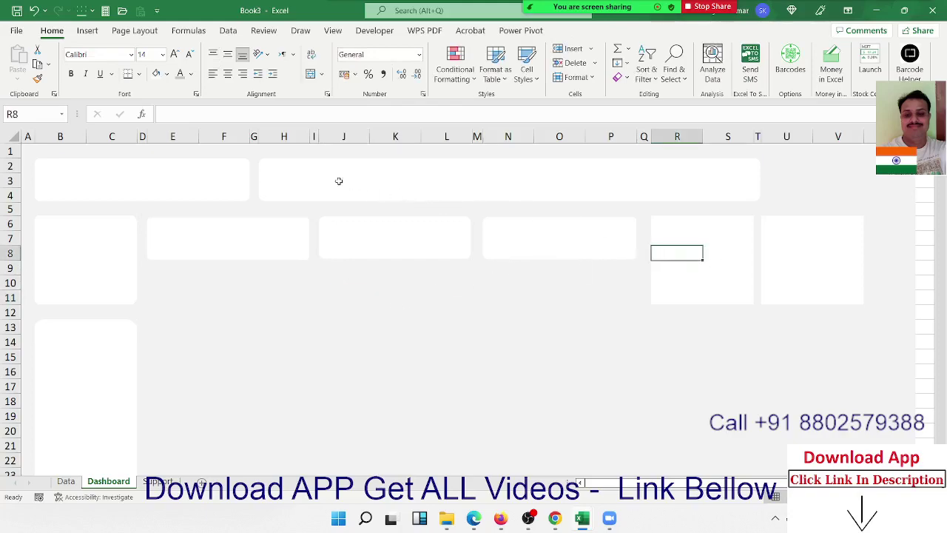
left_click(87, 30)
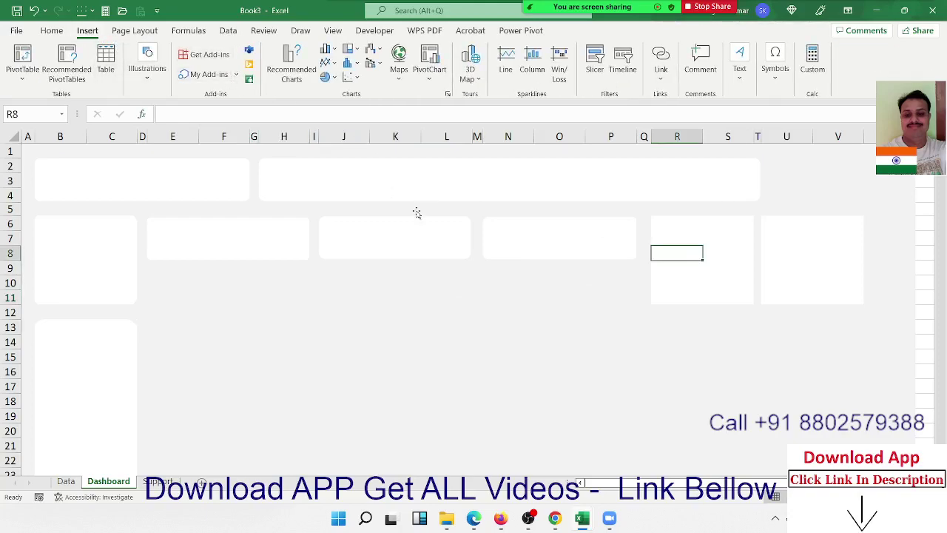
Draw a Scroll: Vertical shape from the Stars and Banners gallery over the R6:S11 card.
left_click(147, 69)
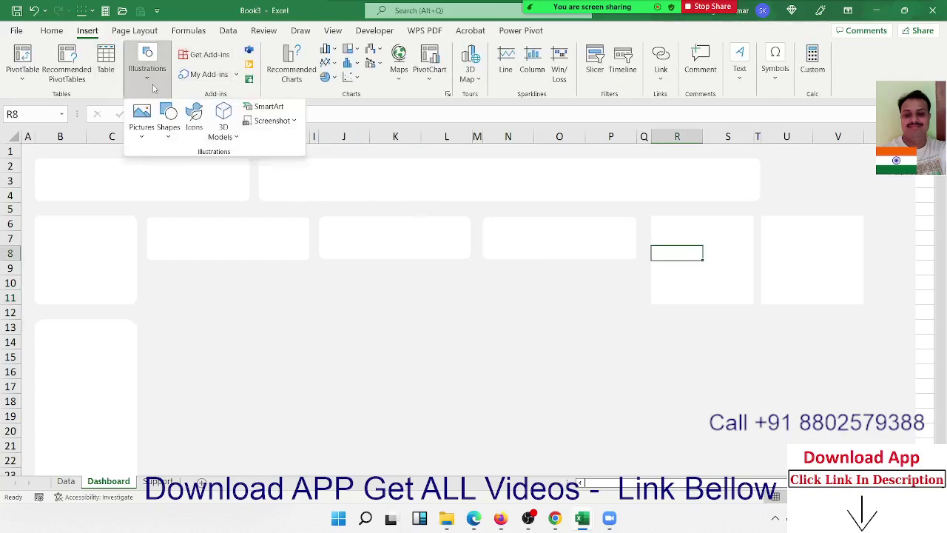
left_click(175, 136)
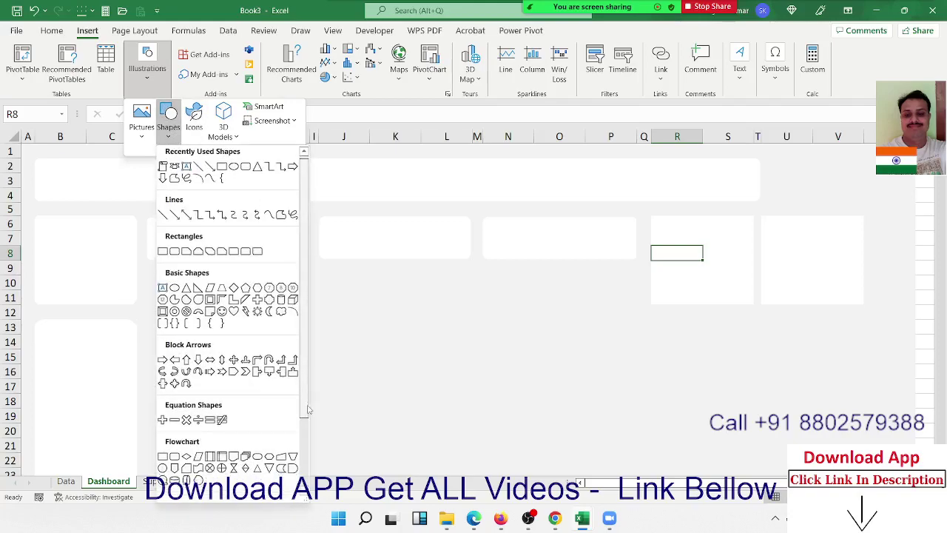
left_click_drag(307, 393, 305, 477)
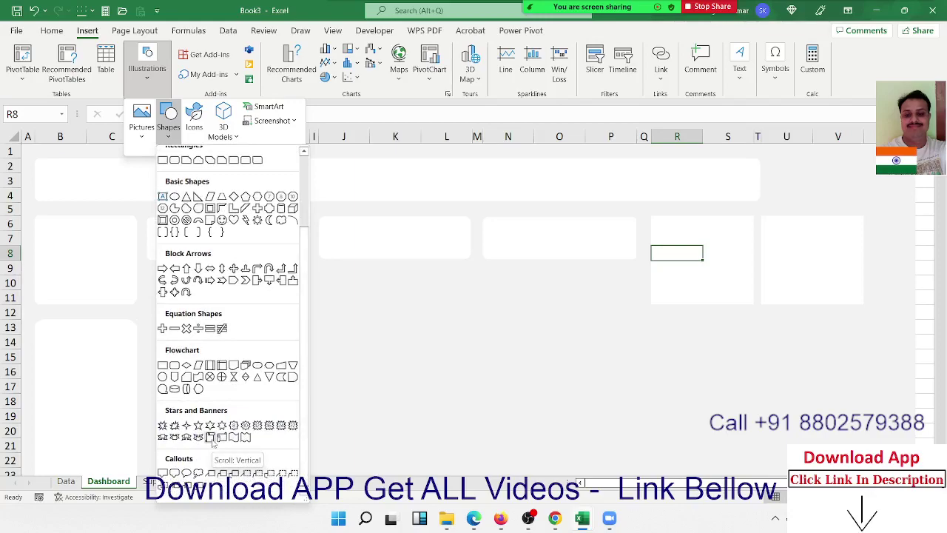
left_click(212, 439)
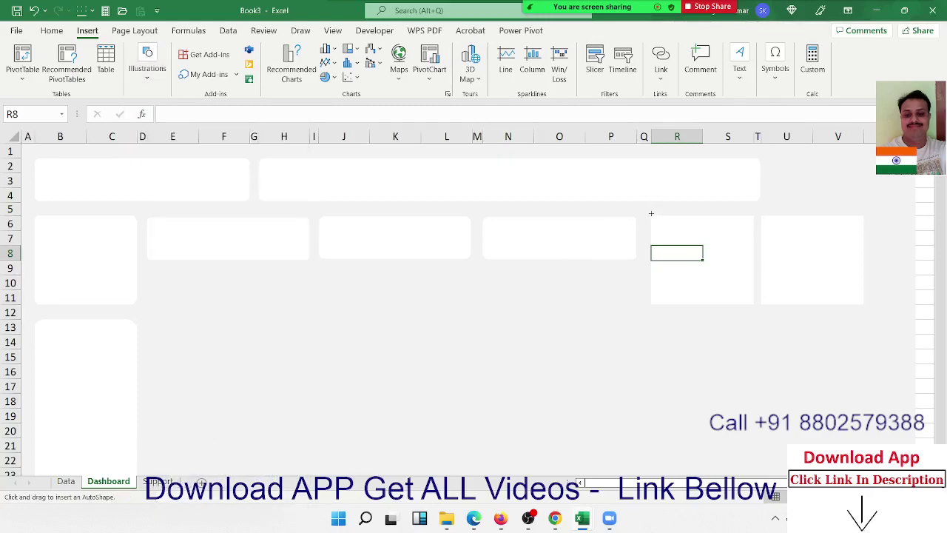
left_click_drag(652, 214, 758, 309)
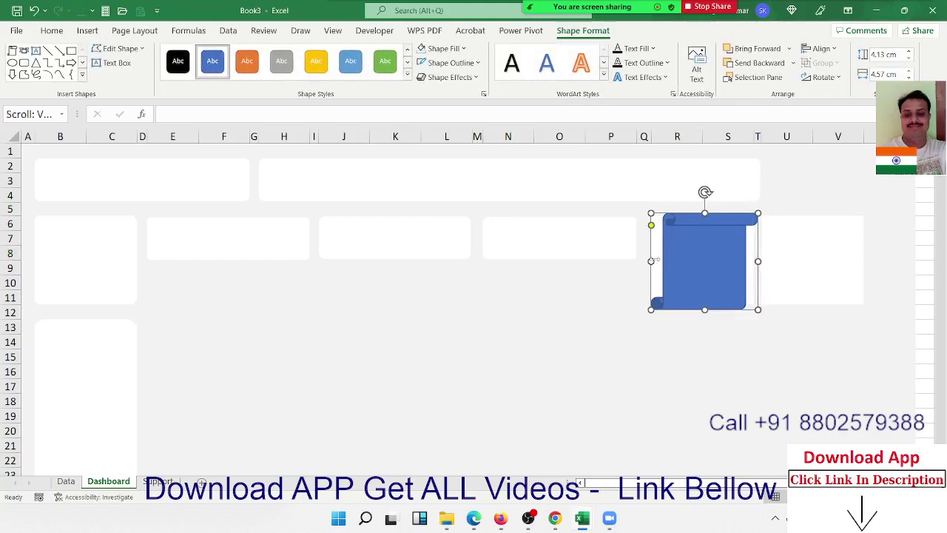
Remove the scroll shape's fill and give the box a light grey outline.
left_click_drag(652, 225, 651, 221)
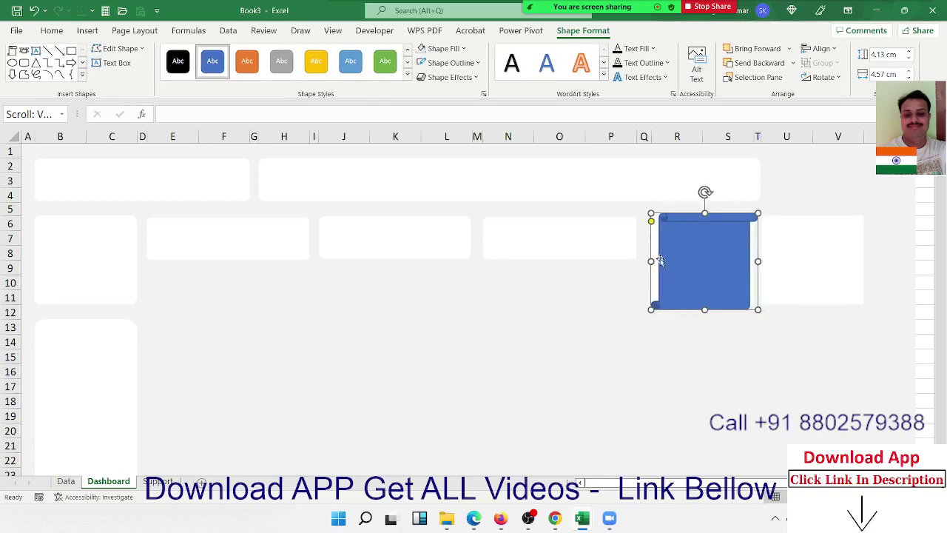
left_click(454, 51)
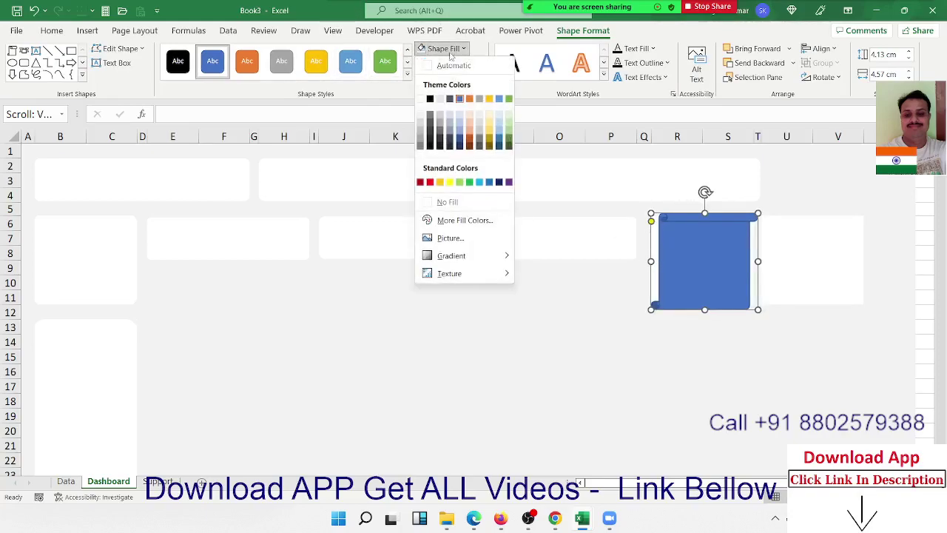
left_click(446, 204)
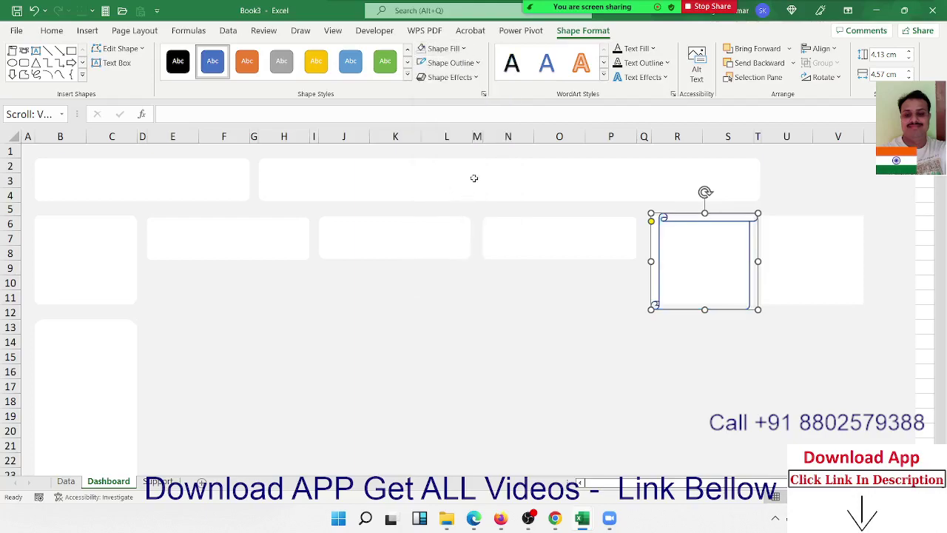
left_click(449, 63)
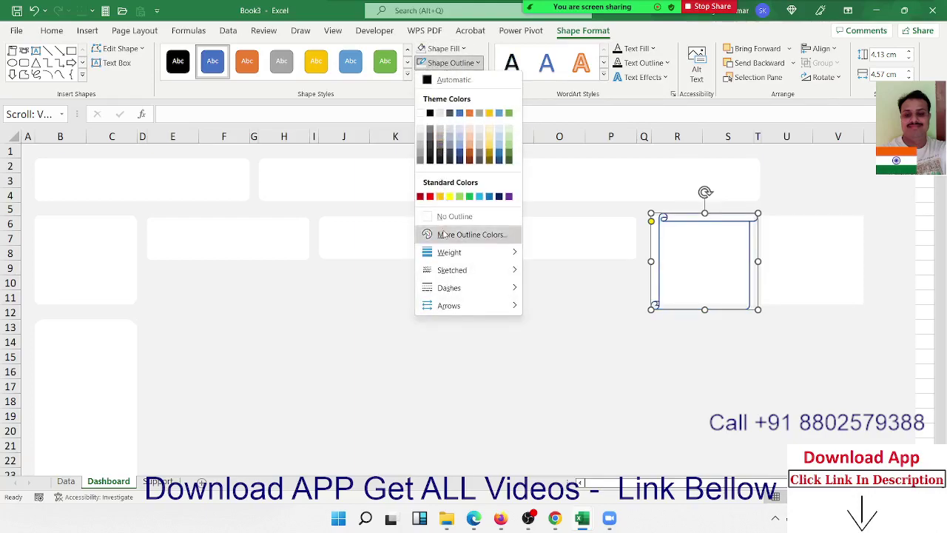
left_click(418, 137)
left_click(552, 328)
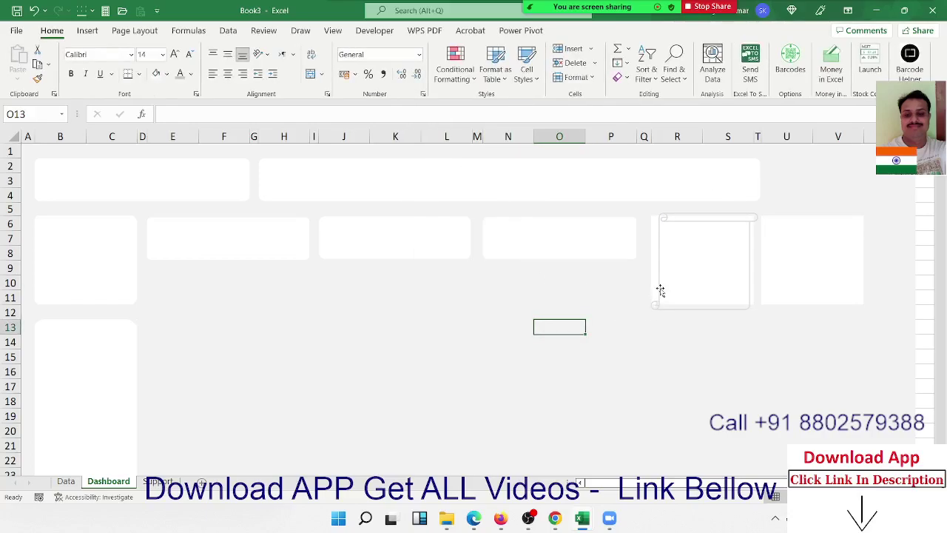
Widen the rounded box at columns R–S slightly on both sides.
left_click(660, 290)
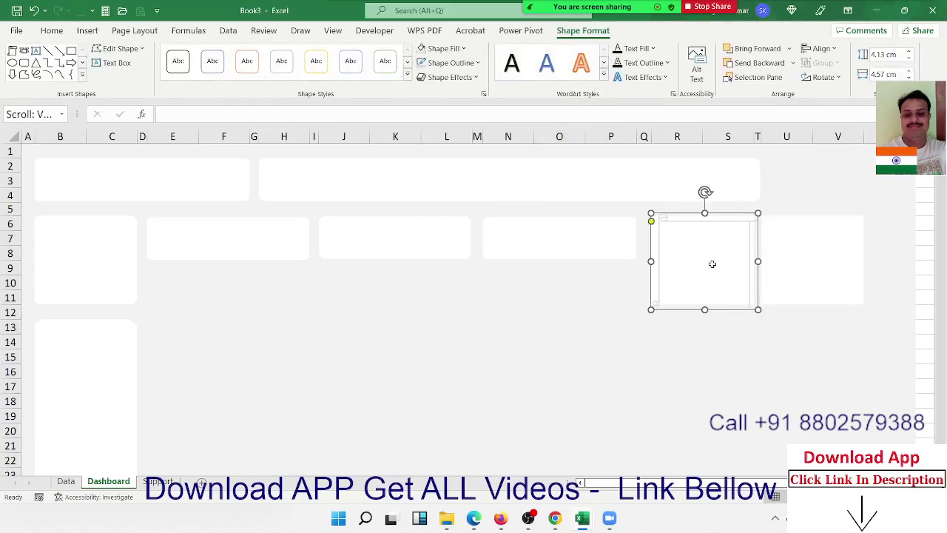
left_click_drag(652, 261, 640, 262)
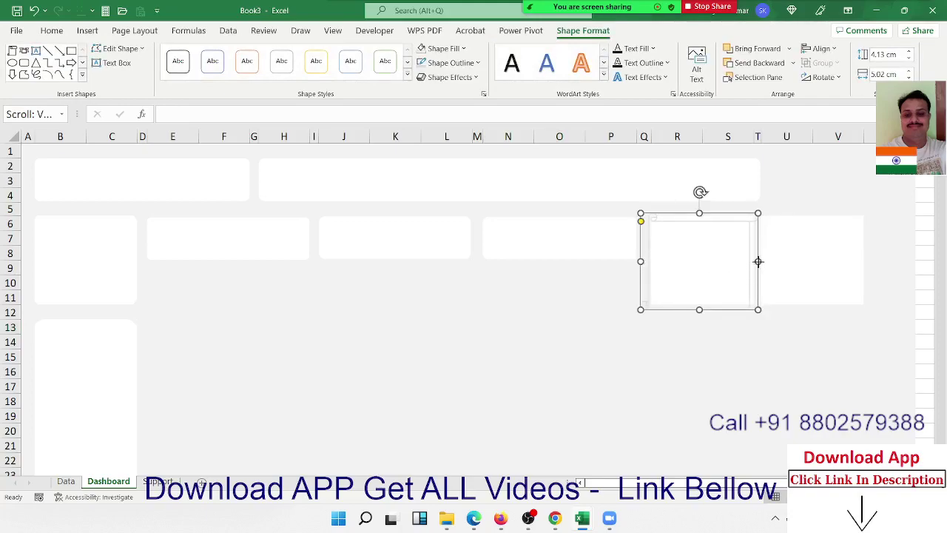
left_click_drag(758, 262, 761, 262)
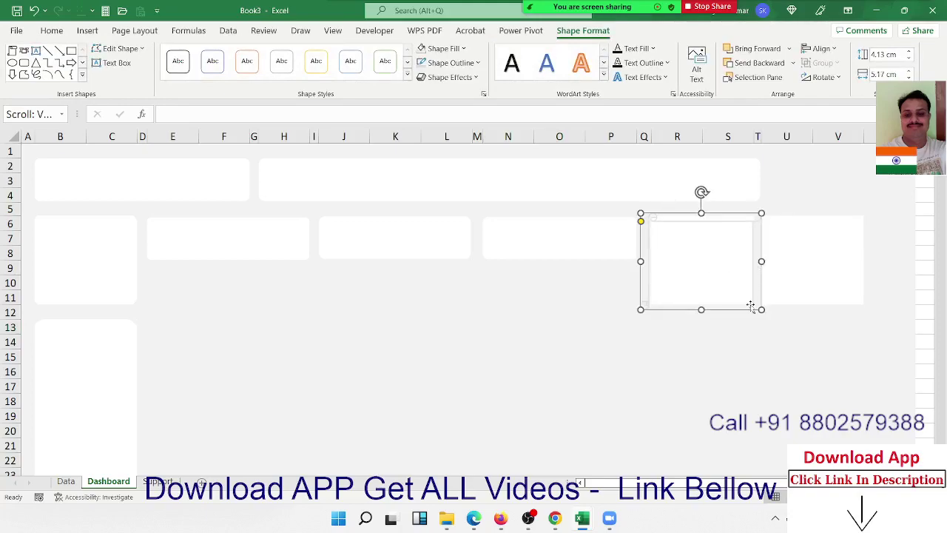
left_click(744, 349)
Place an identical copy of the widened box beside the original, over U6:V11.
left_click(717, 307)
mouse_move(709, 313)
left_mouse_down()
mouse_move(841, 318)
mouse_move(825, 317)
left_mouse_up()
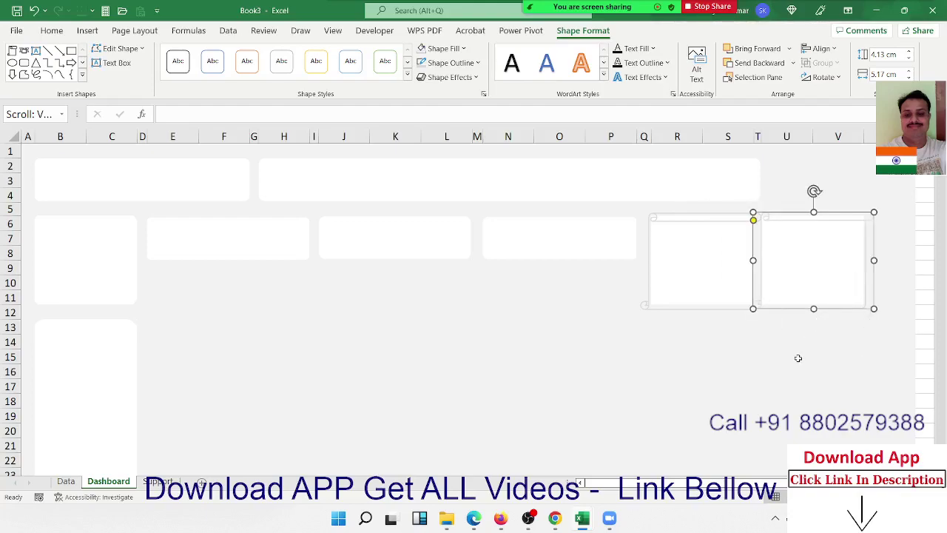
left_click(800, 359)
left_click(843, 310)
left_click(833, 328)
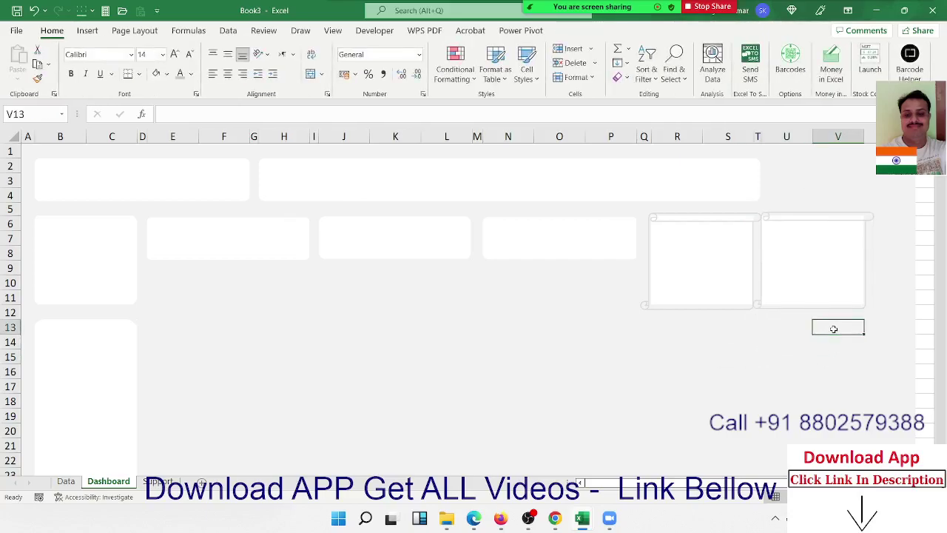
Merge and centre cells C2:F3 for the dashboard title.
left_click(514, 354)
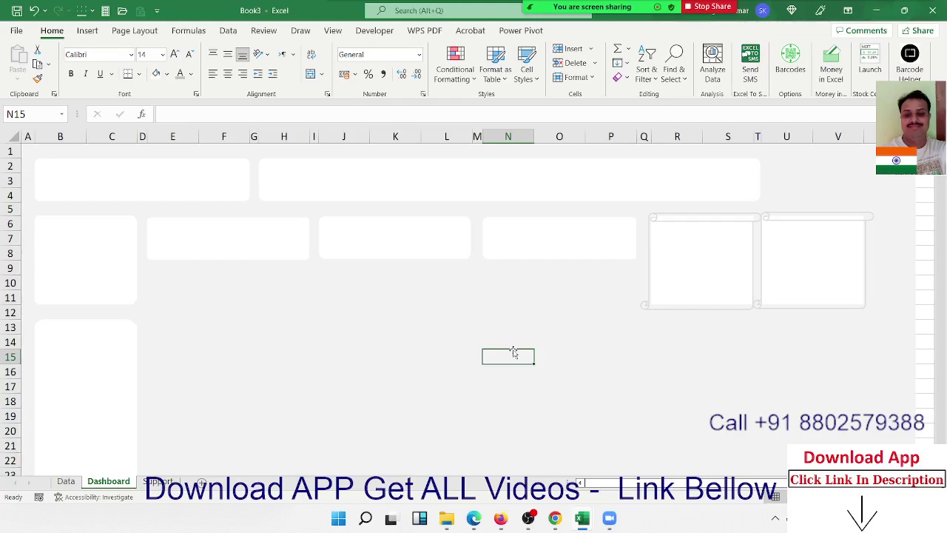
left_click(322, 324)
left_click(95, 191)
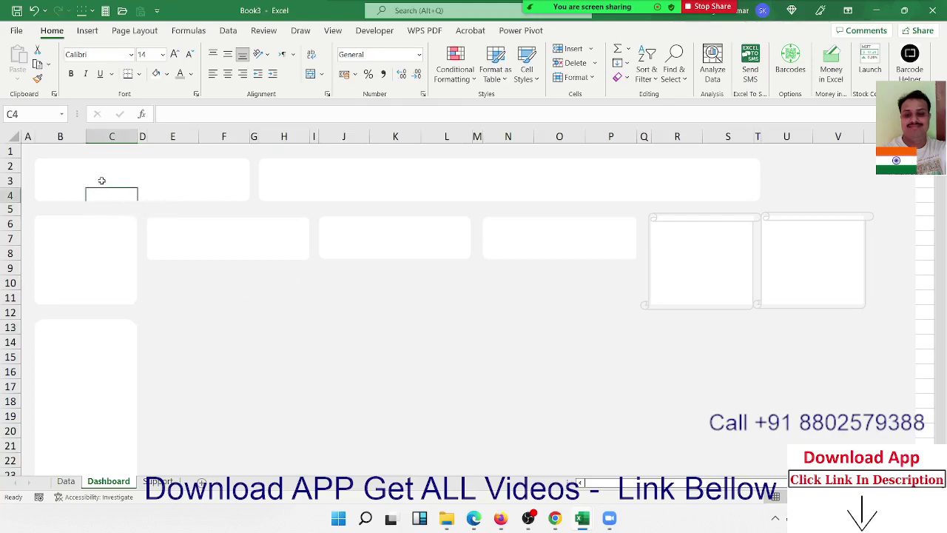
left_click(109, 175)
left_click(92, 166)
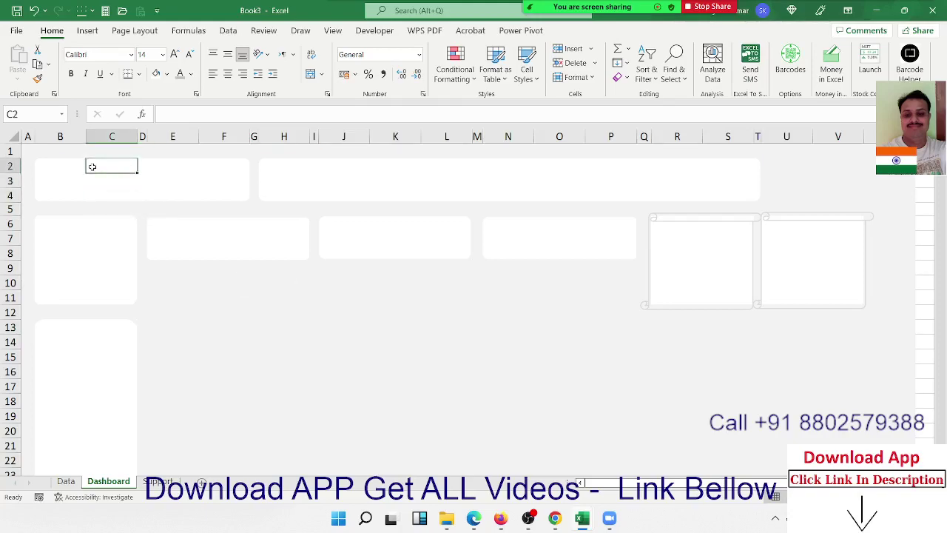
key("shift+Right")
key("shift+Right")
key("shift+Right")
key("shift+Down")
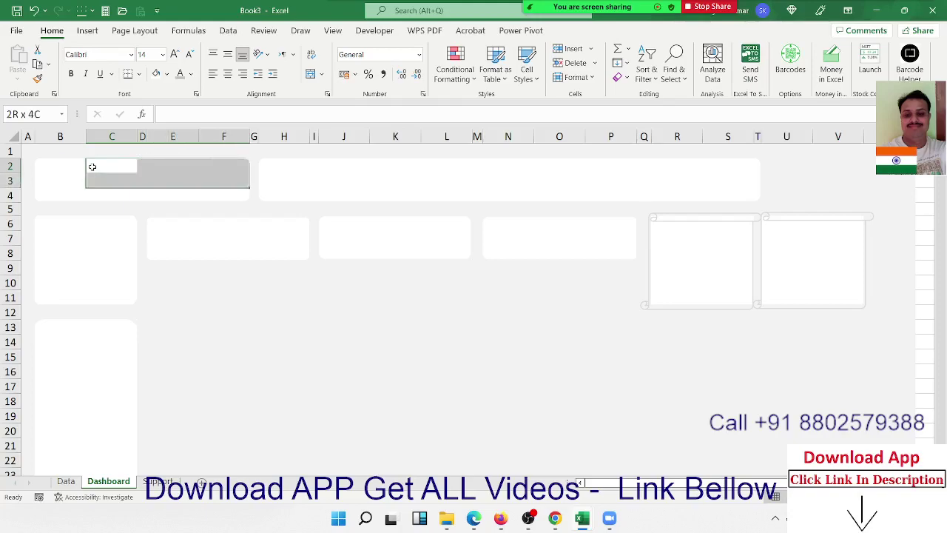
left_click(310, 74)
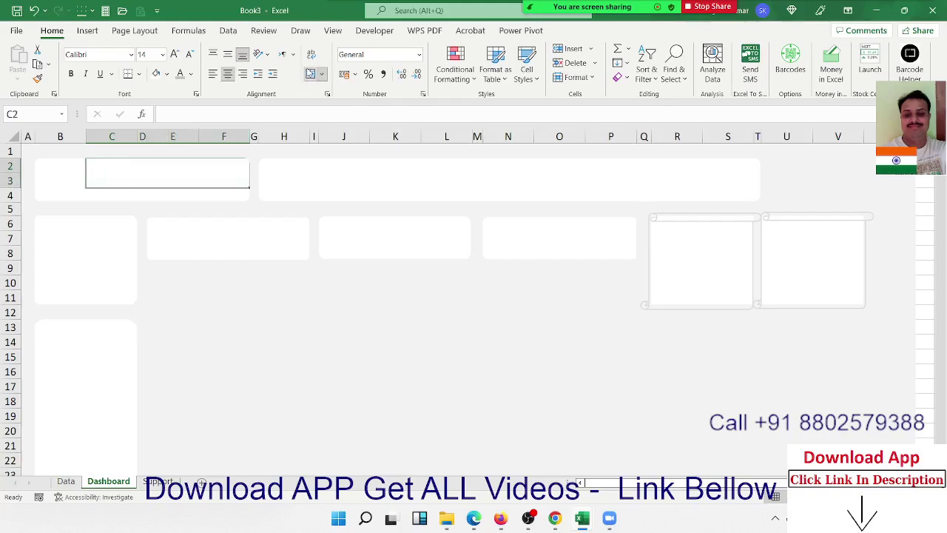
Enter the title 'Sales Dashboard' in the merged cell.
type("Das")
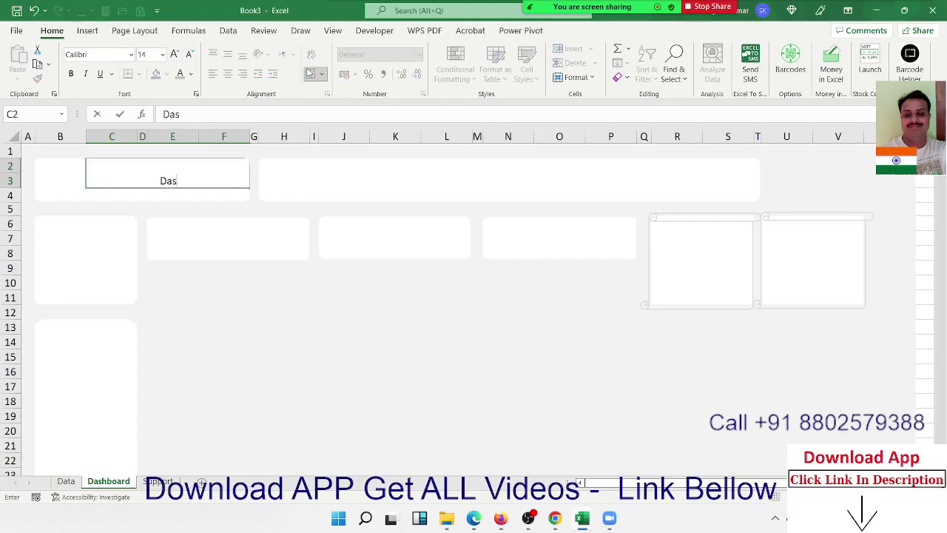
key("BackSpace")
key("BackSpace")
key("BackSpace")
type("les Dash")
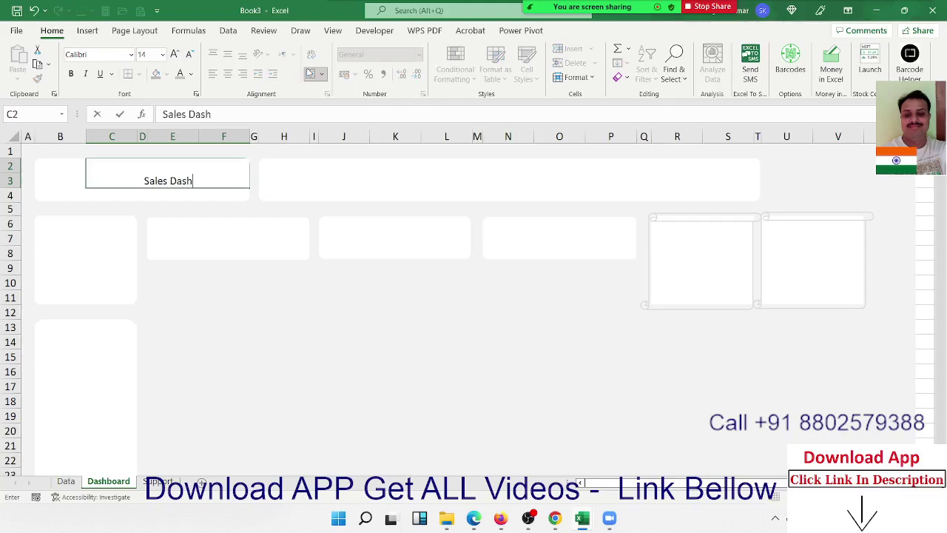
type("board")
key("Return")
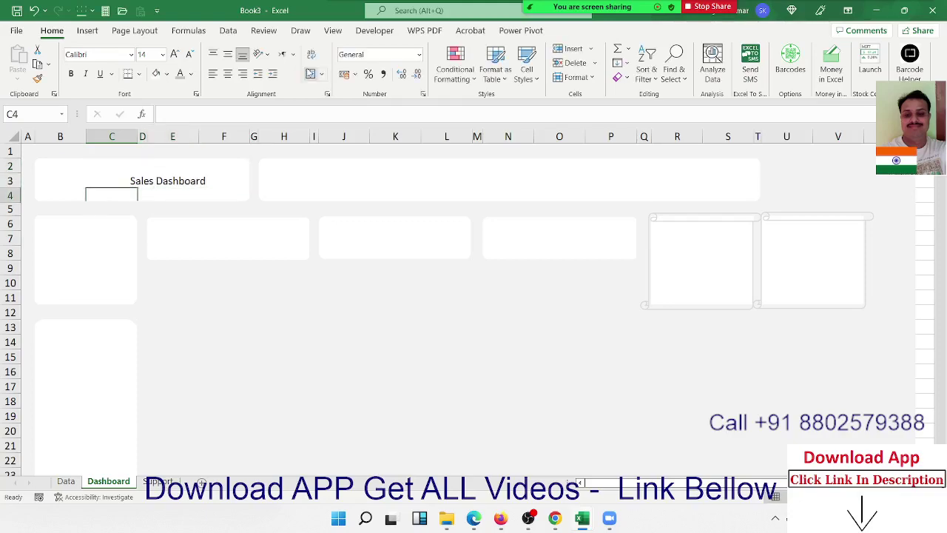
key("Up")
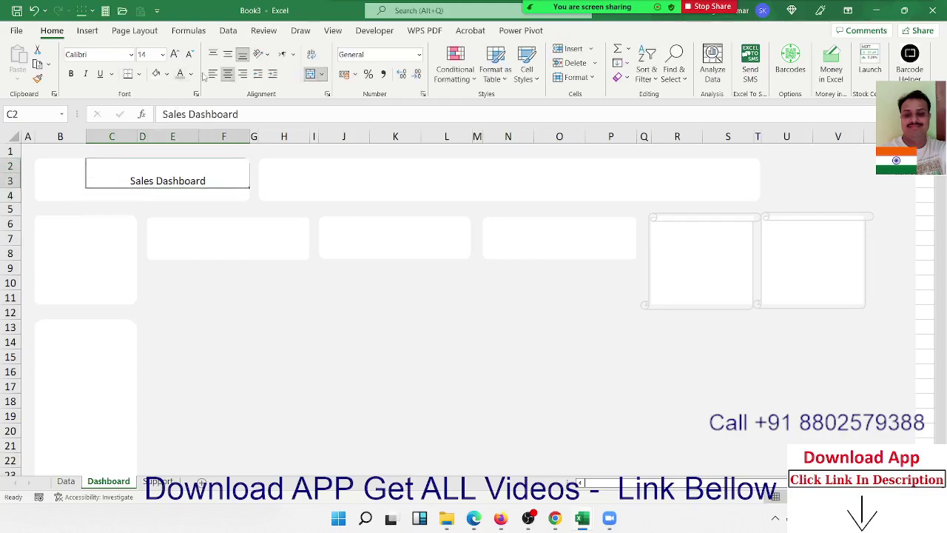
Format the title purple and bold with a much larger font size.
left_click(190, 74)
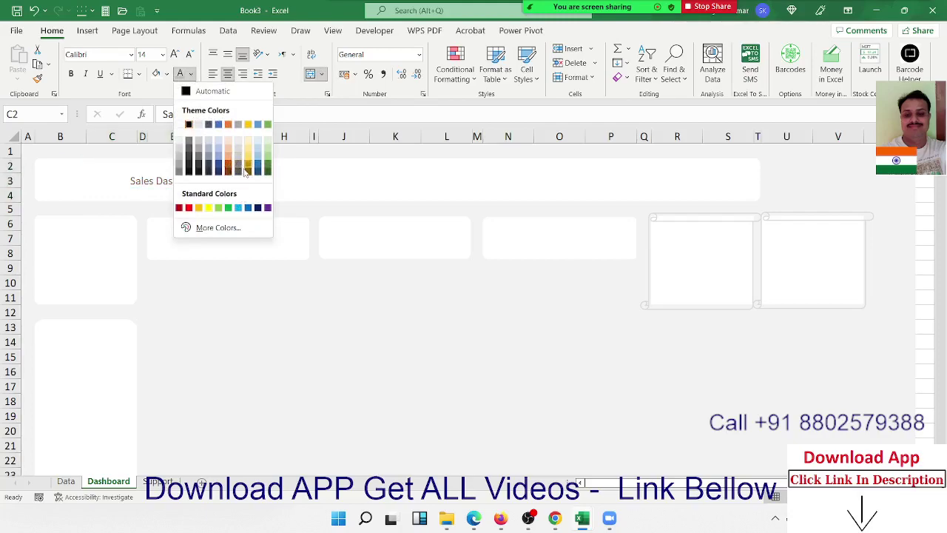
left_click(266, 208)
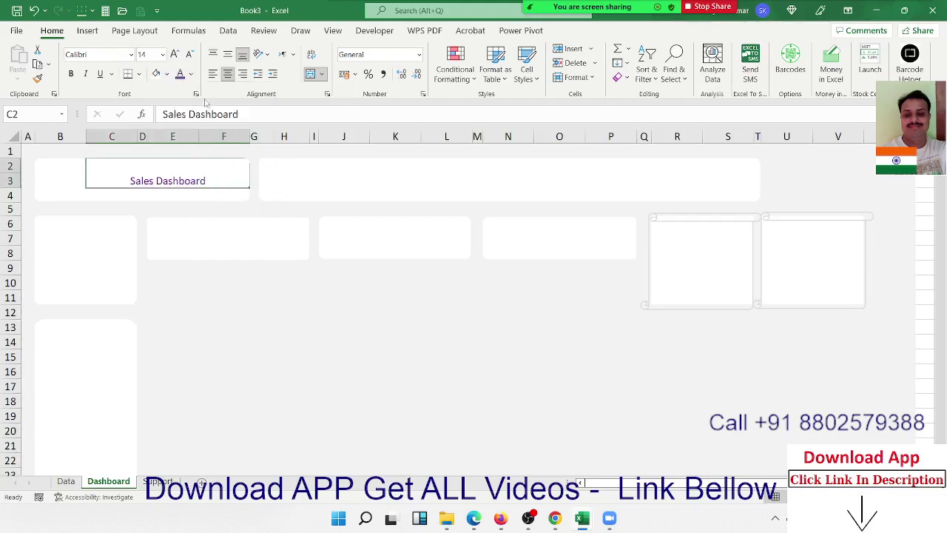
left_click(73, 74)
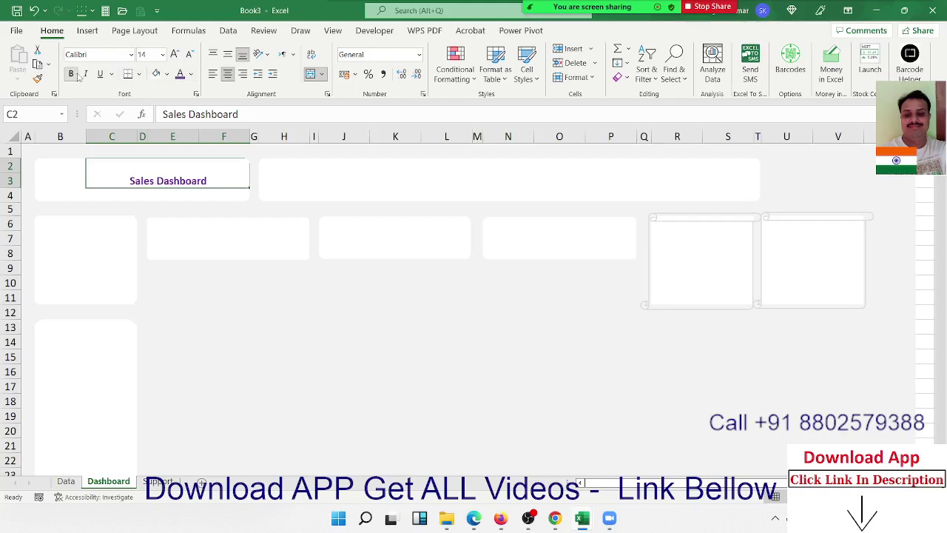
left_click(176, 57)
left_click(176, 57)
left_click(176, 56)
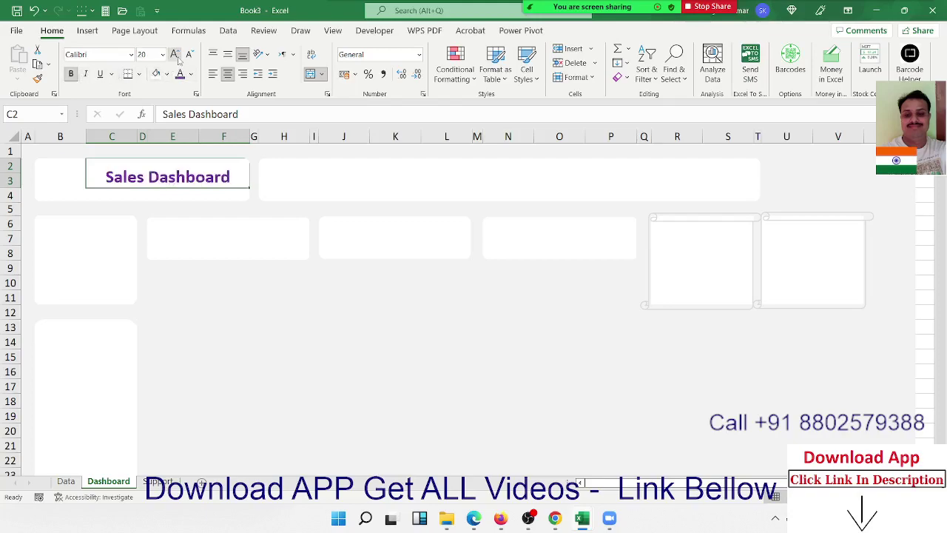
left_click(176, 56)
left_click(175, 56)
left_click(175, 56)
left_click(175, 57)
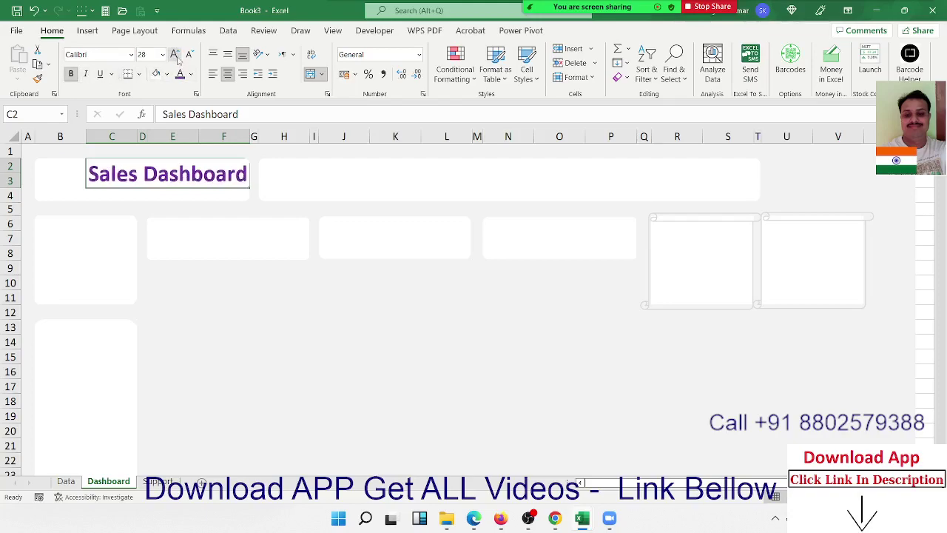
Enter the bold subtitle 'IPT Excel School' in cell C4.
left_click(191, 193)
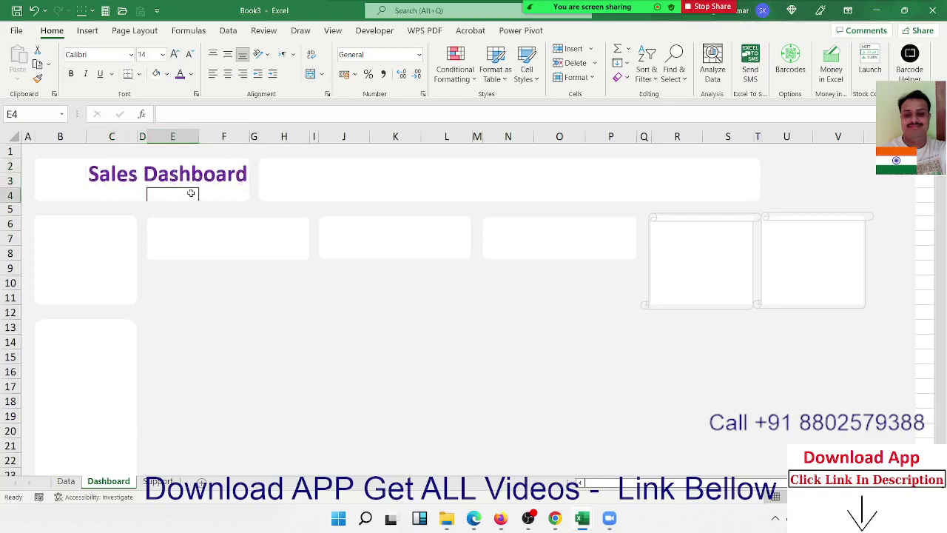
left_click(99, 185)
left_click(101, 193)
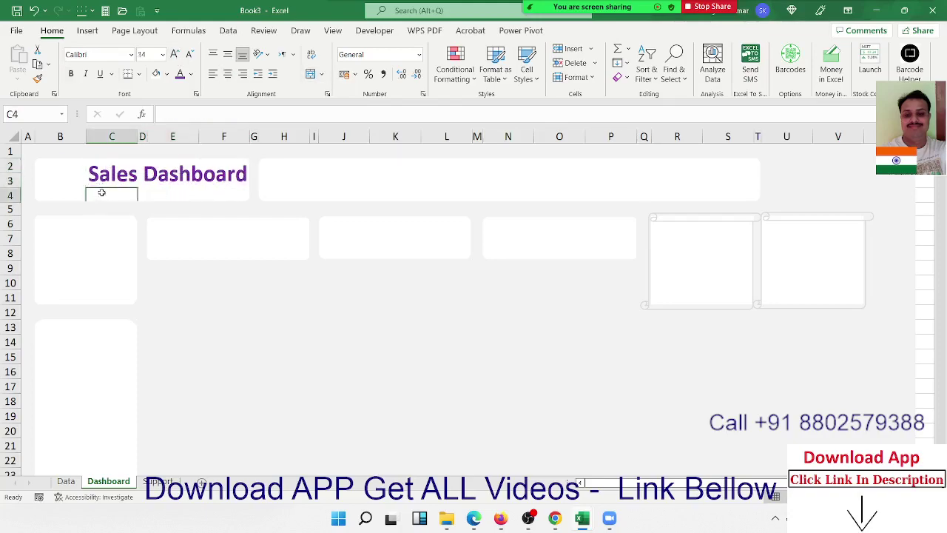
type("IPT")
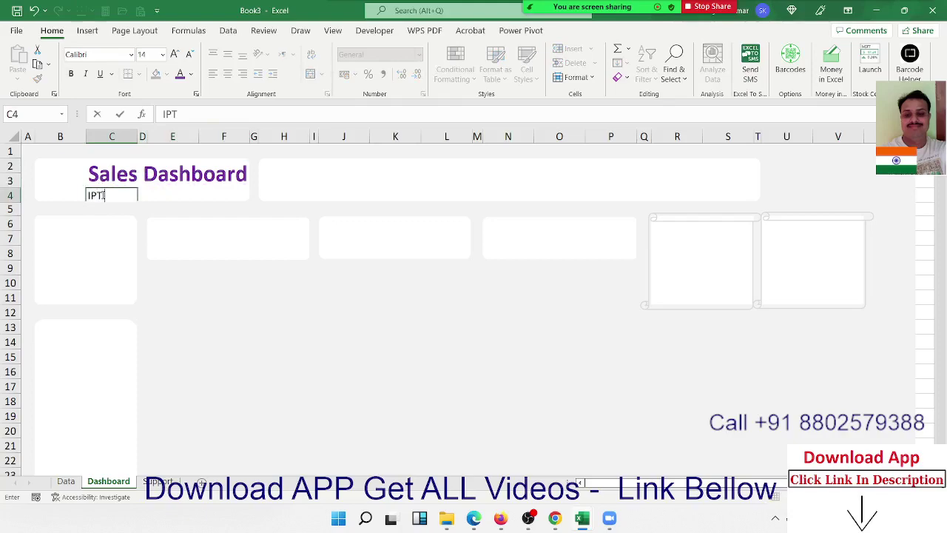
type(" Excel Sch")
type("ool")
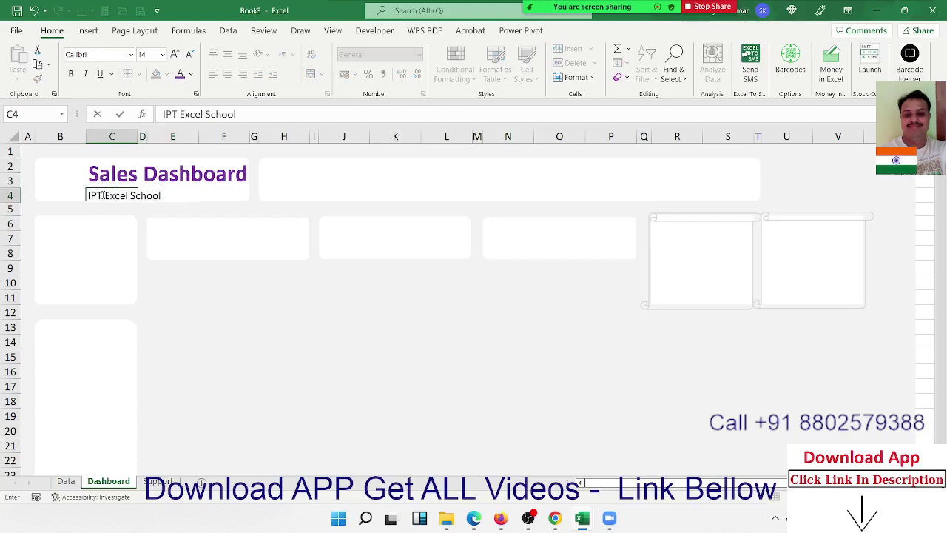
key("ctrl+Return")
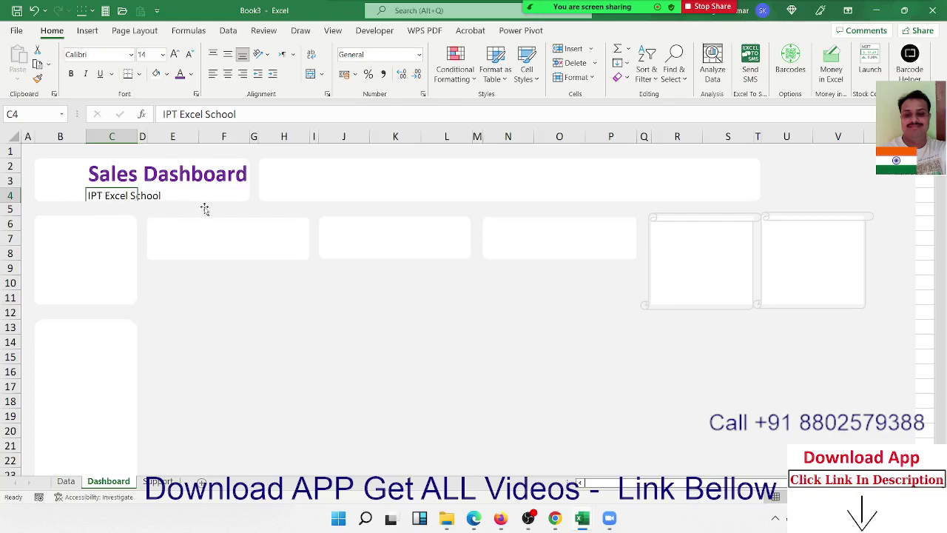
key("ctrl+b")
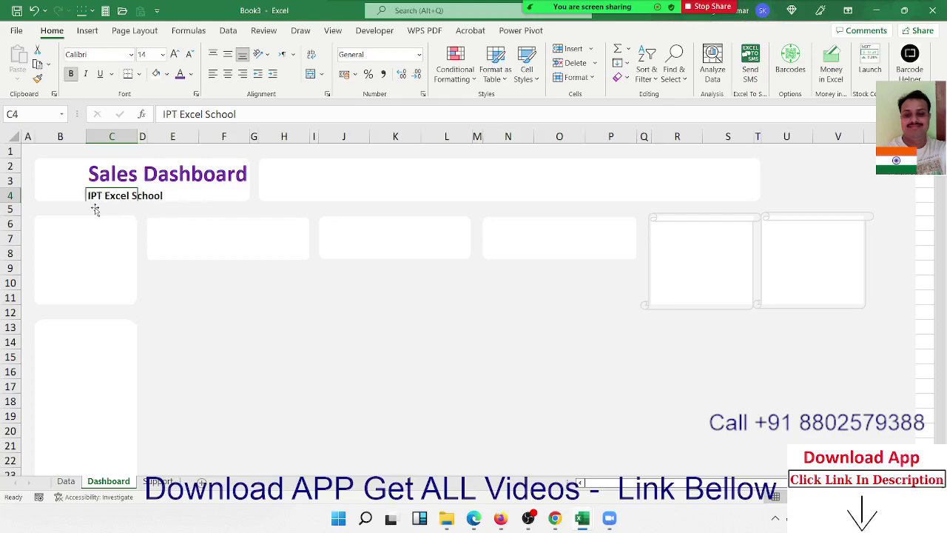
left_click(95, 214)
left_click(200, 294)
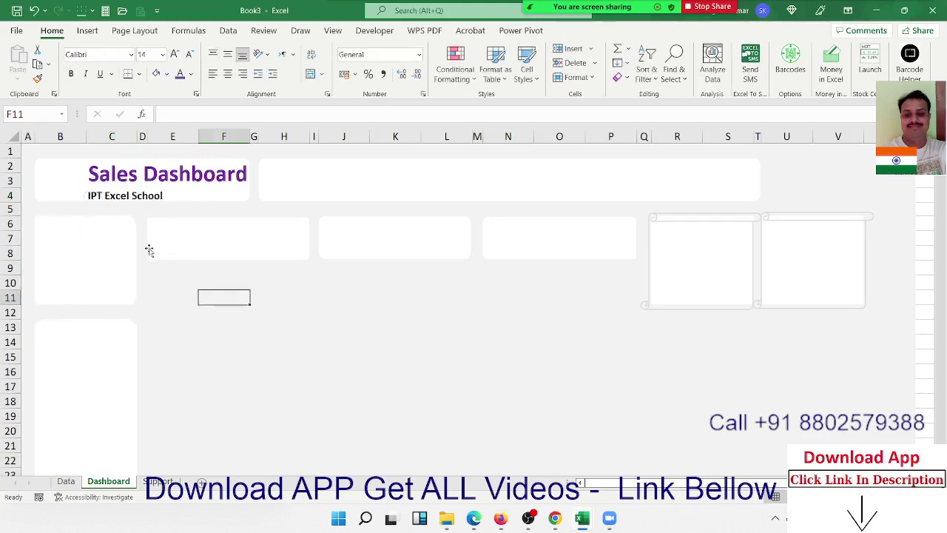
left_click(68, 178)
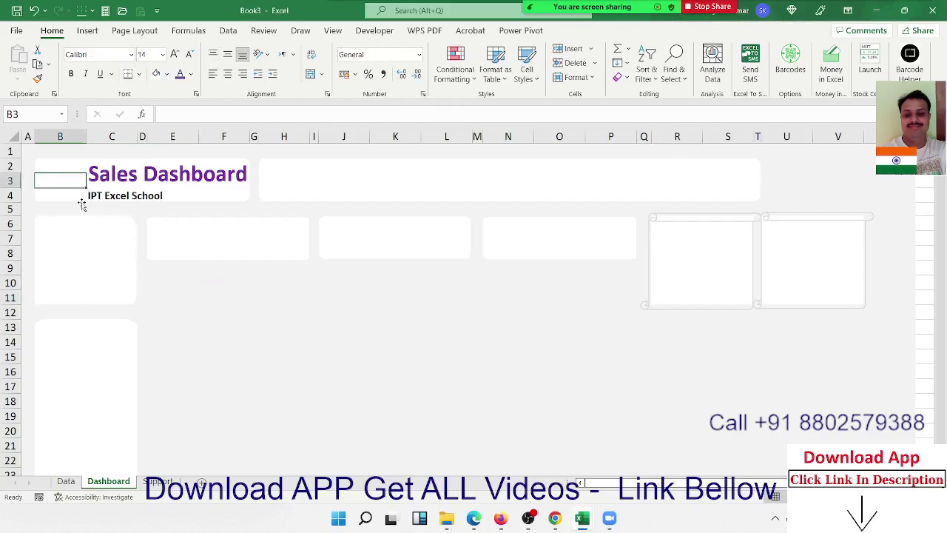
Copy the chart logo from Sales_Dash and place it beside the Sales Dashboard title in Book3.
key("alt+Tab")
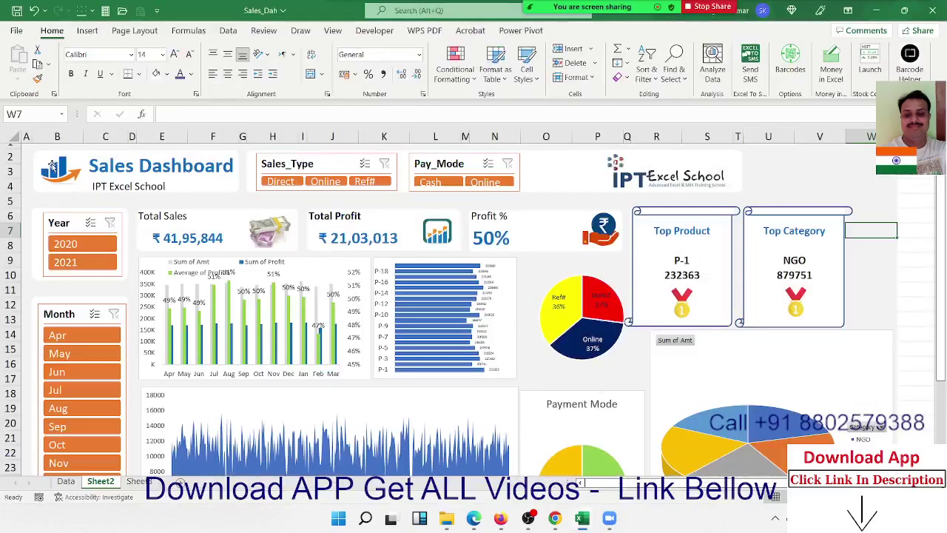
left_click(53, 169)
key("ctrl+c")
key("alt+Tab")
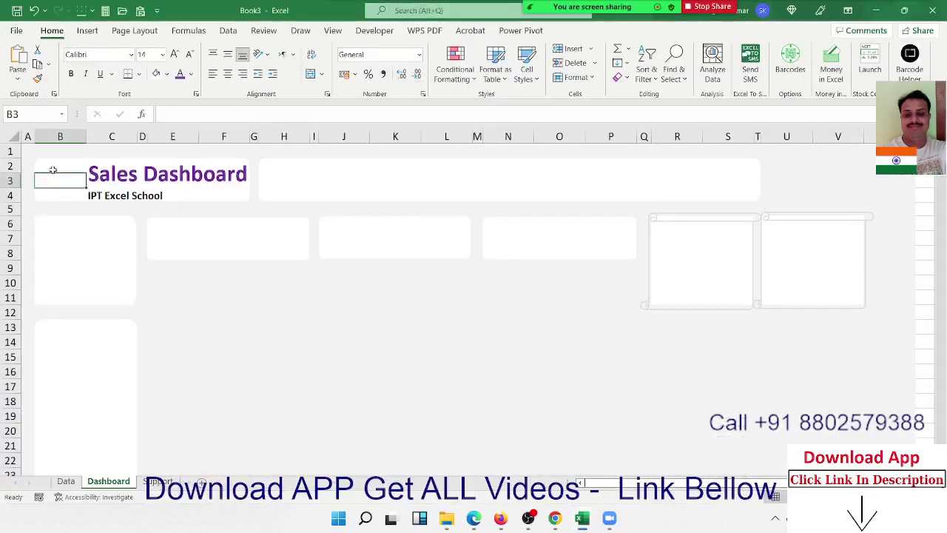
key("ctrl+v")
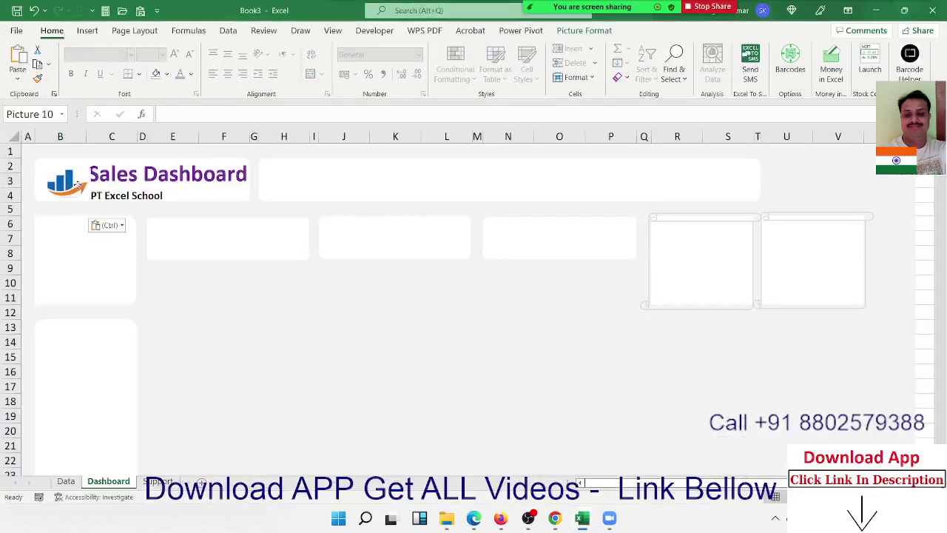
left_click_drag(72, 192, 72, 187)
left_click(301, 302)
left_click(284, 187)
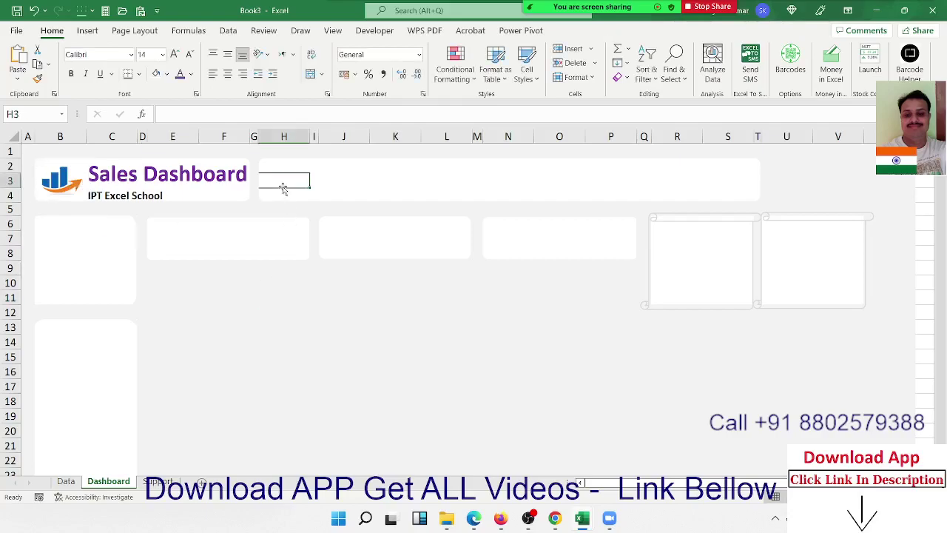
Copy the IPT Excel School logo from Sales_Dash and place it at the header bar's right end.
key("alt+Tab")
left_click(318, 159)
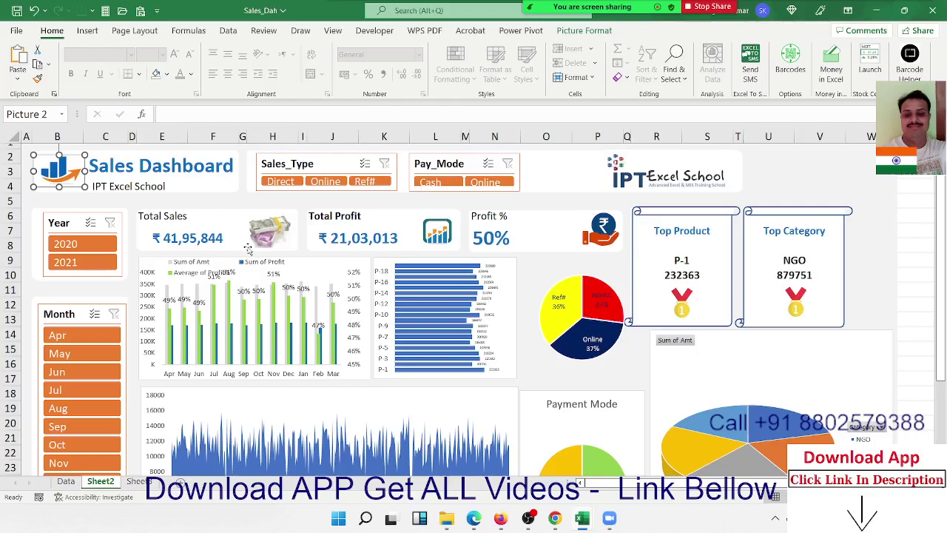
left_click(710, 177)
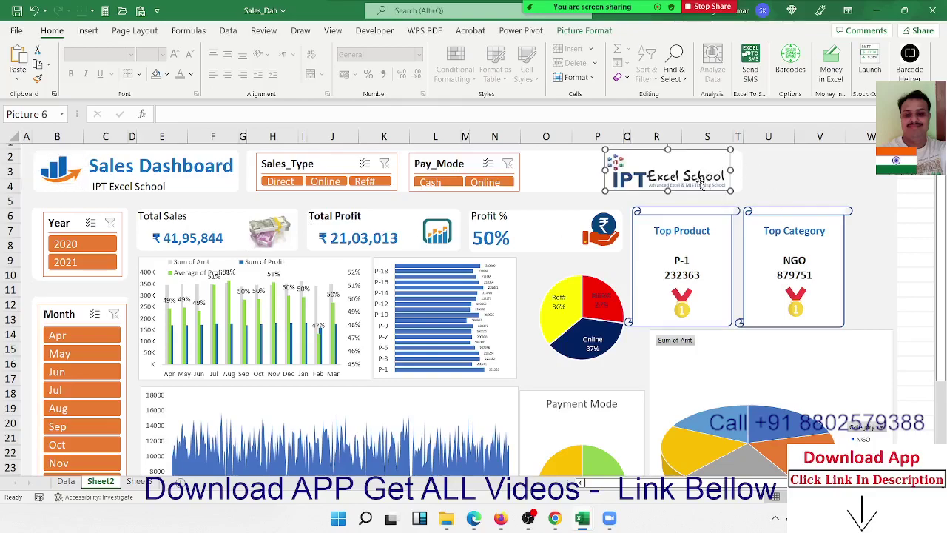
key("alt+Tab")
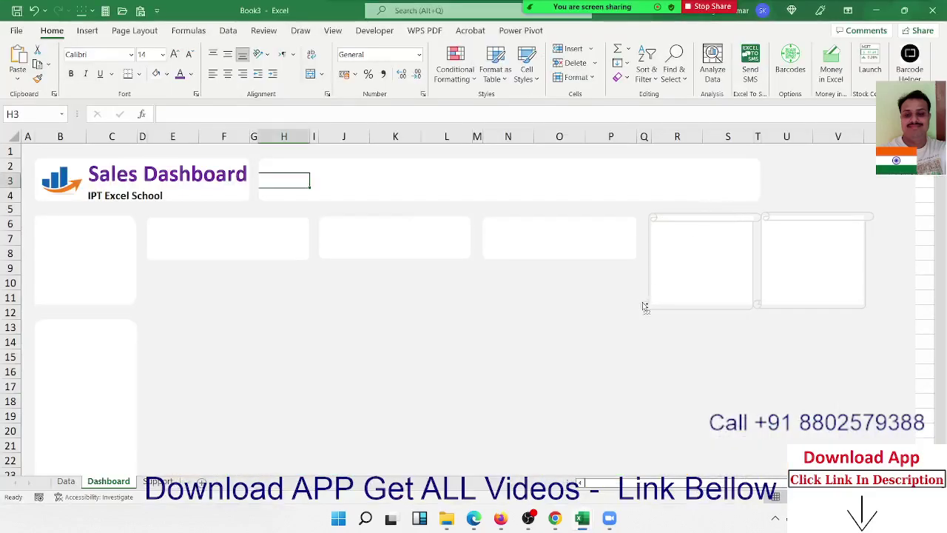
key("ctrl+v")
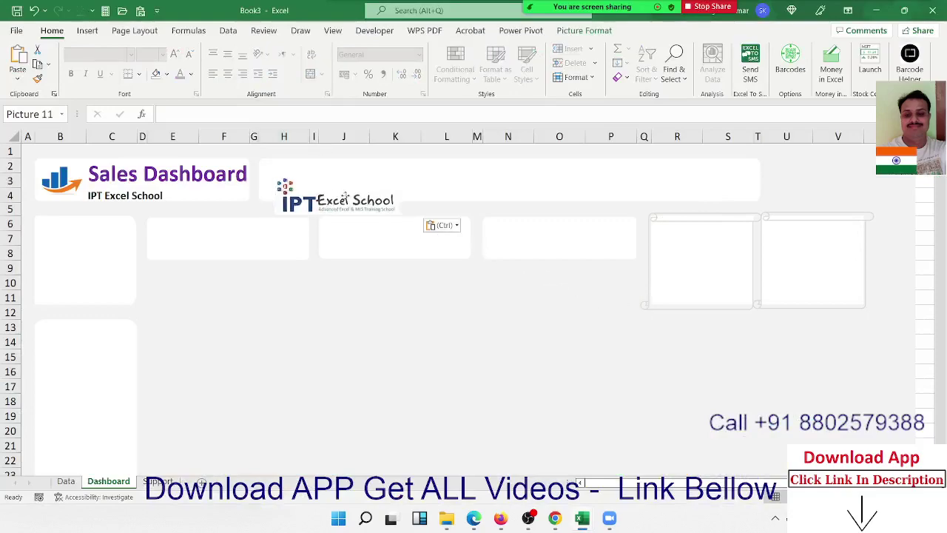
mouse_move(309, 193)
left_mouse_down()
mouse_move(701, 180)
mouse_move(686, 183)
left_mouse_up()
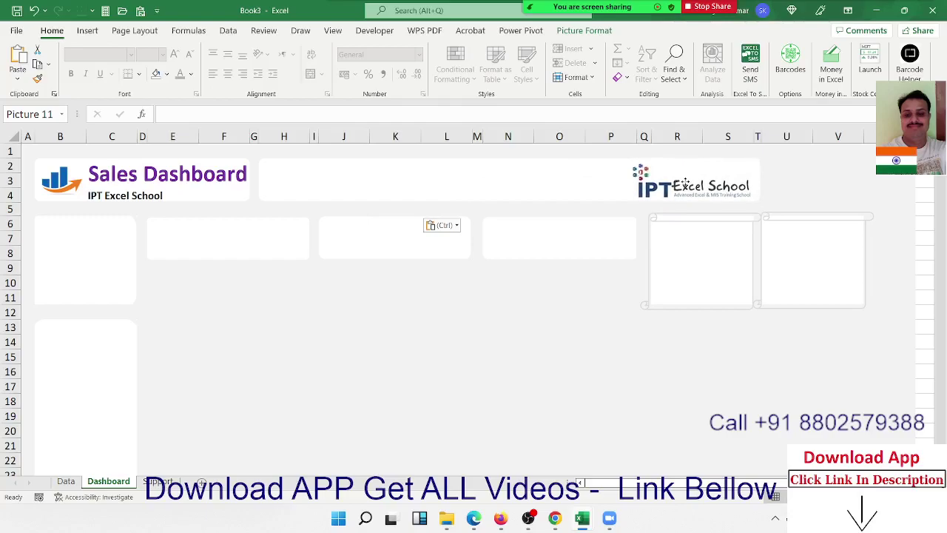
left_click(566, 342)
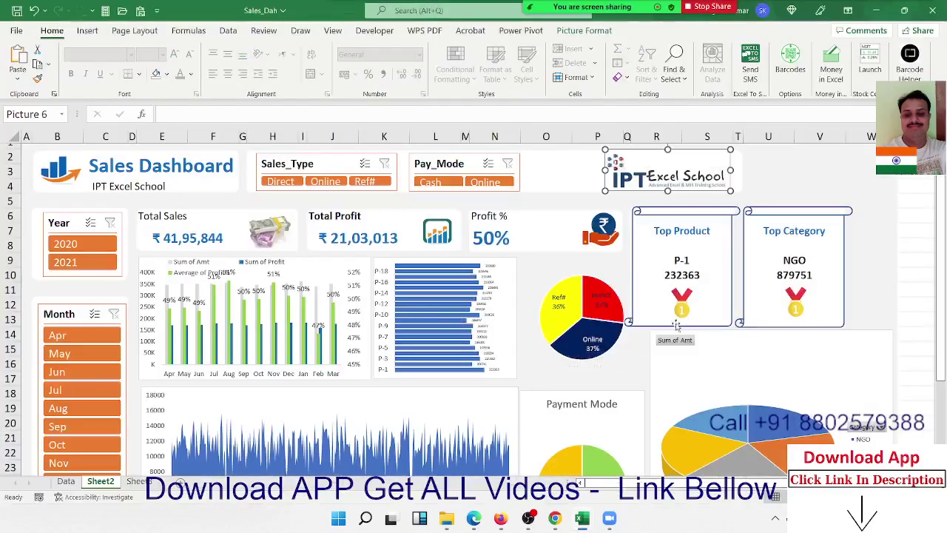
key("alt+Tab")
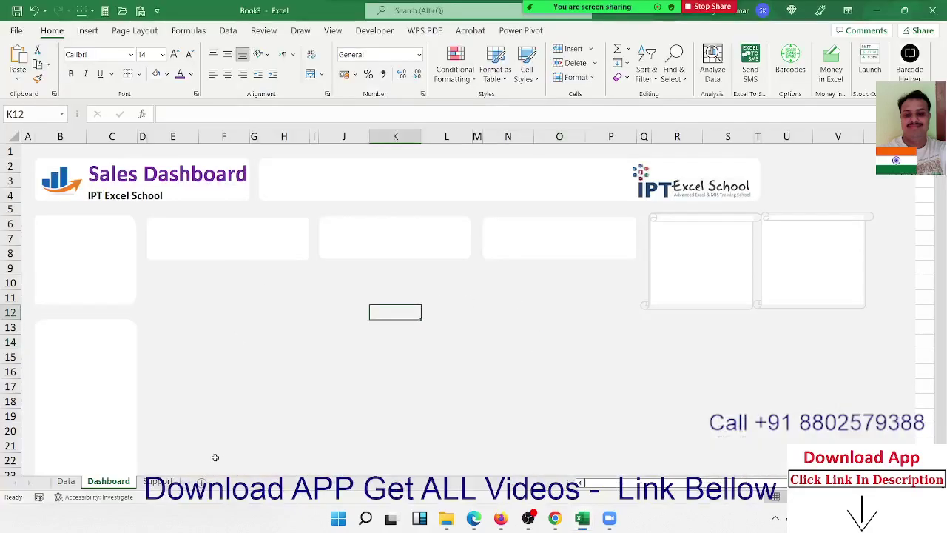
Select the Data sheet's whole sales table, A1:M8042.
left_click(66, 481)
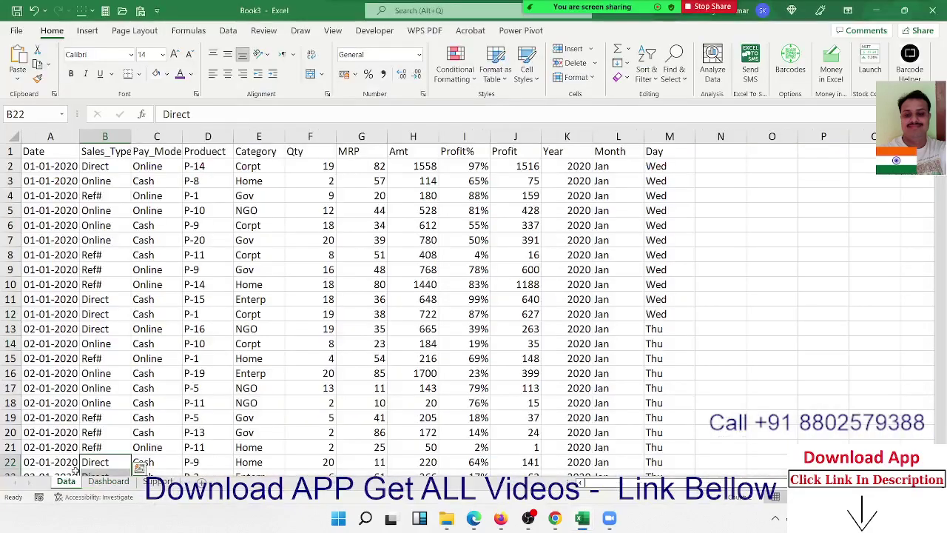
key("ctrl+Up")
key("Left")
key("ctrl+shift+Right")
key("ctrl+shift+Down")
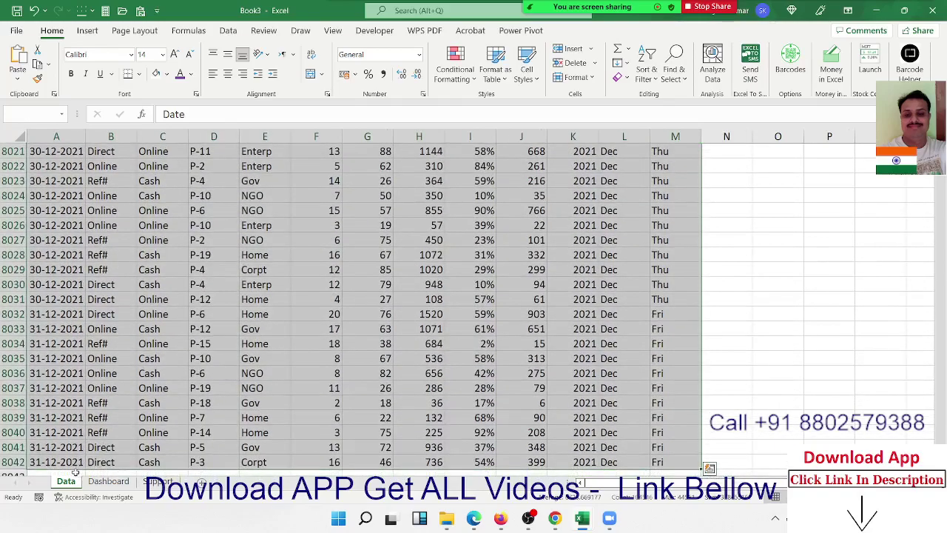
Create a PivotTable from the selected range at Support!$A$1.
left_click(88, 30)
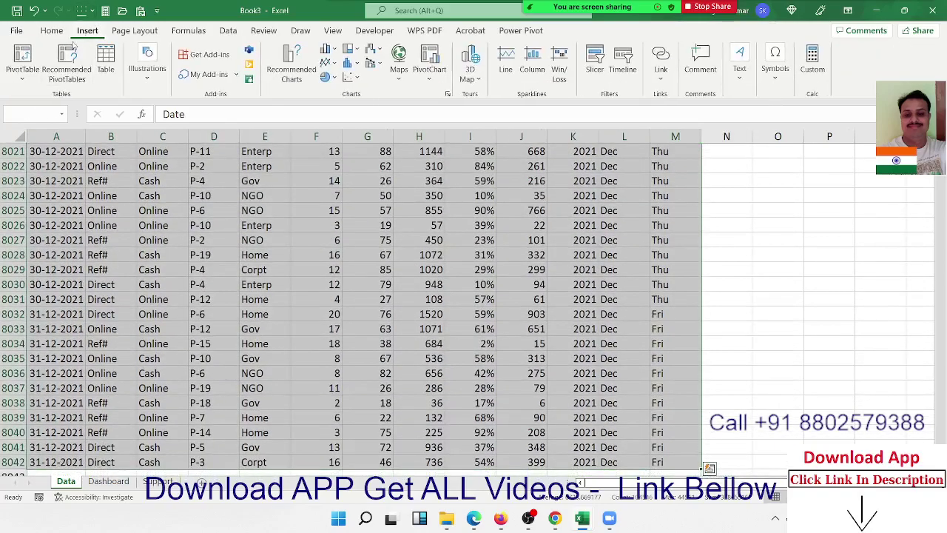
left_click(22, 64)
left_click(57, 97)
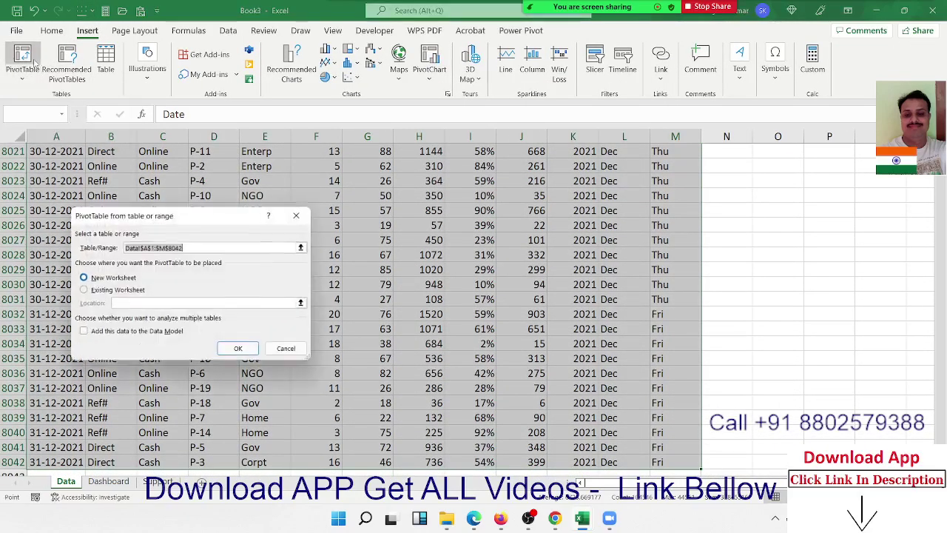
left_click(117, 290)
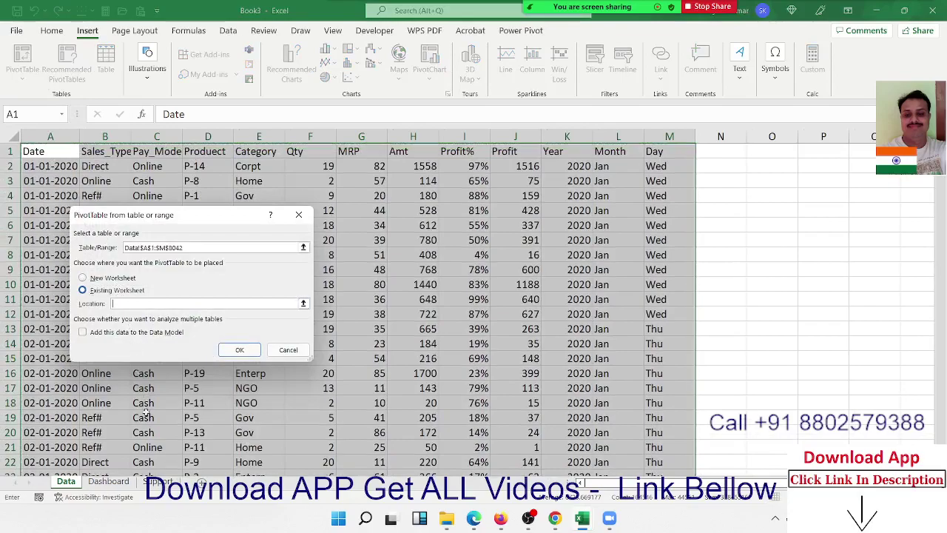
left_click(157, 481)
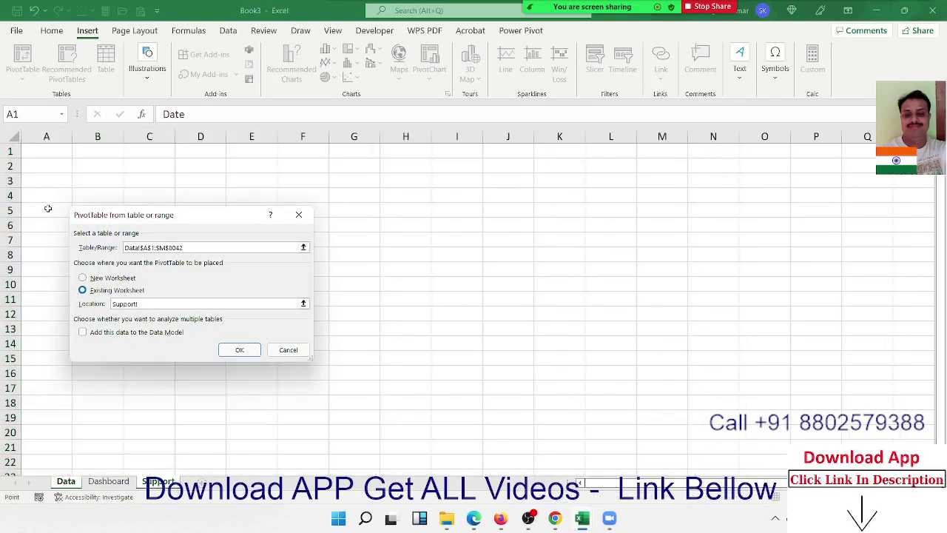
left_click(47, 154)
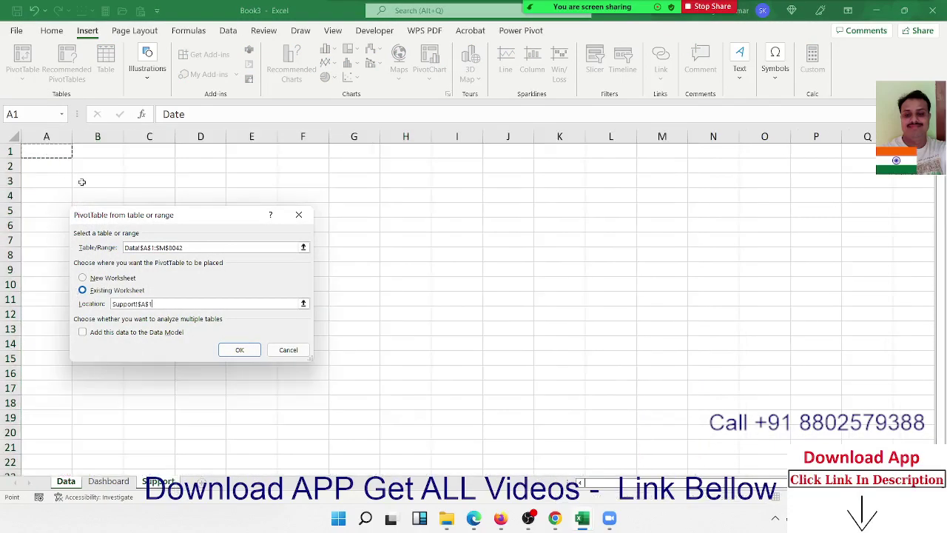
left_click(240, 349)
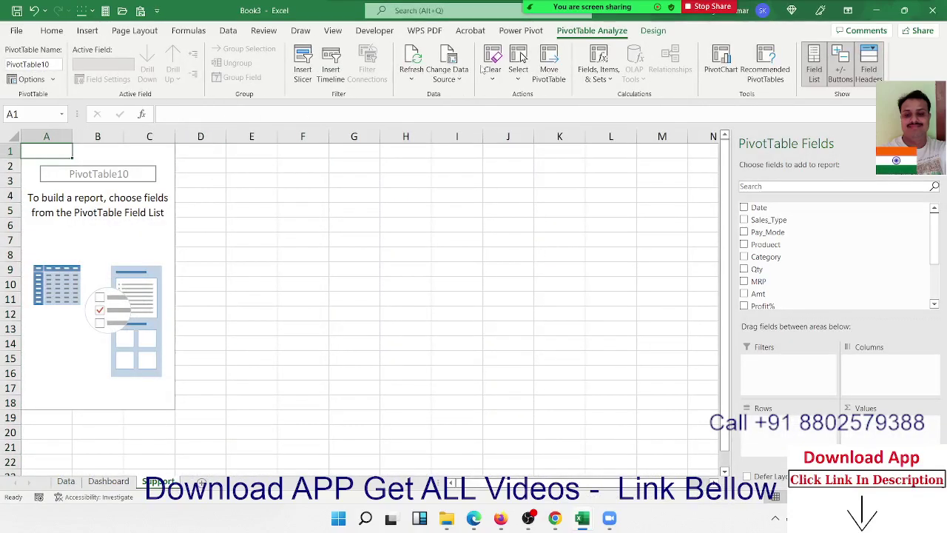
Insert Sales_Type, Pay_Mode, Year and Month slicers for PivotTable10.
left_click(303, 67)
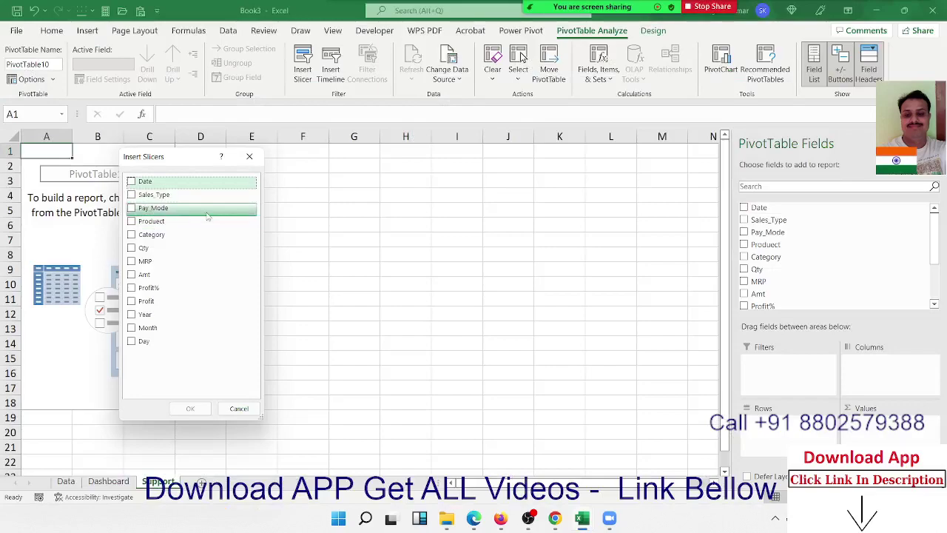
left_click(131, 209)
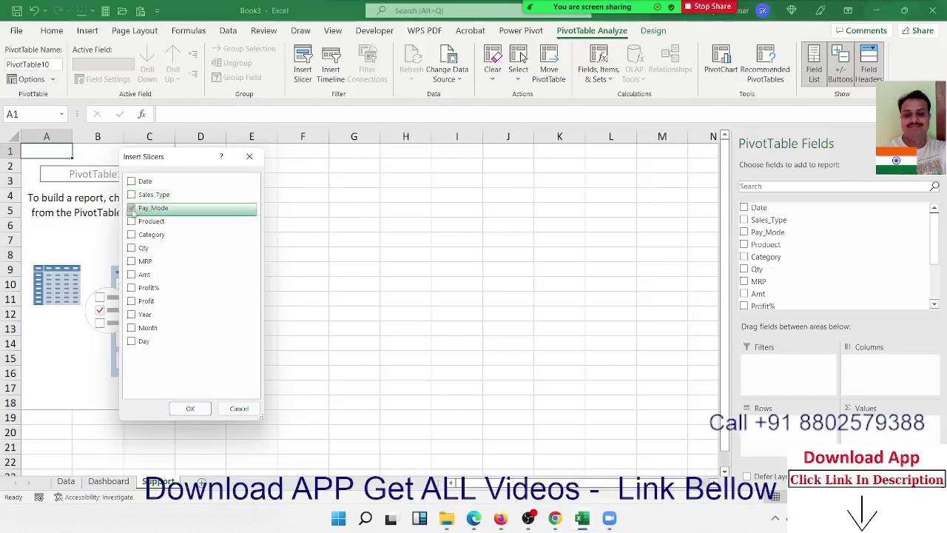
left_click(132, 195)
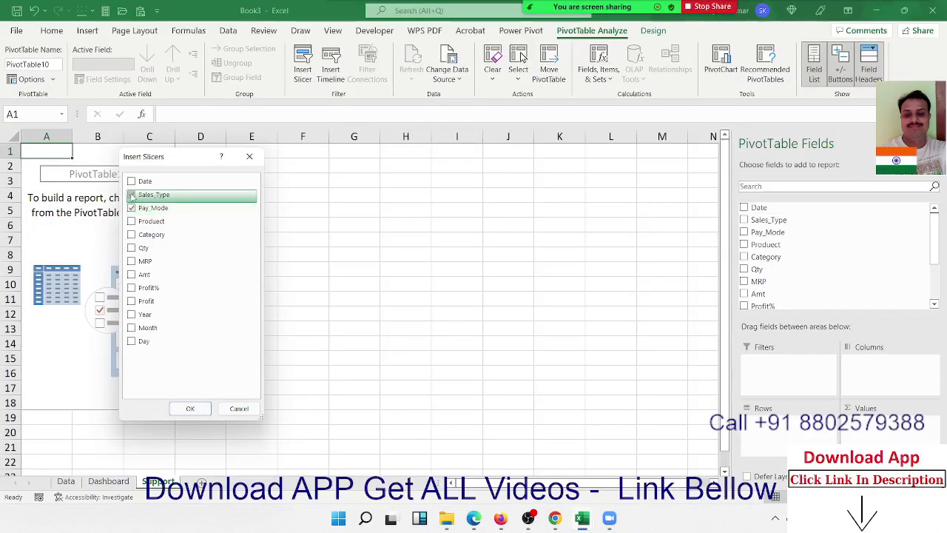
left_click(131, 315)
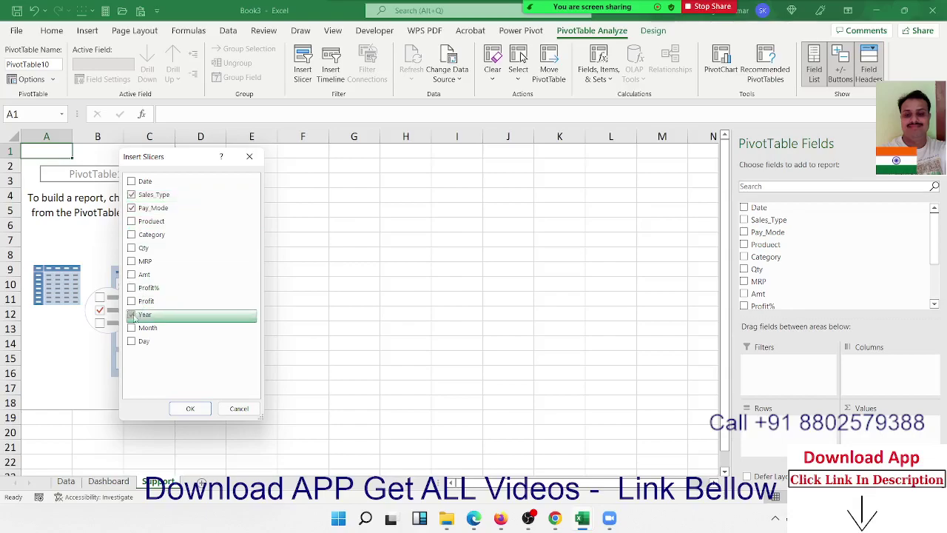
left_click(132, 330)
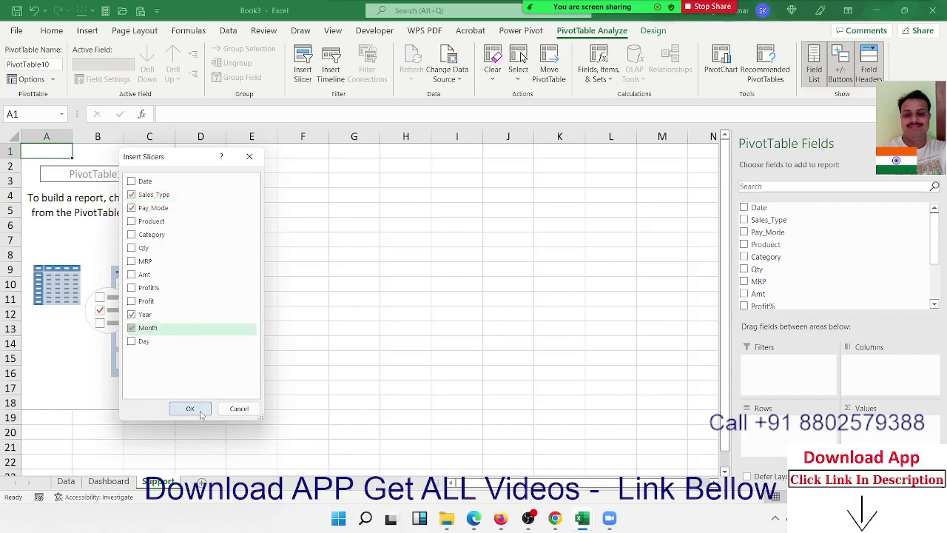
left_click(198, 408)
Move the Pay_Mode slicer up and right, clear of the Sales_Type slicer.
left_click(509, 239)
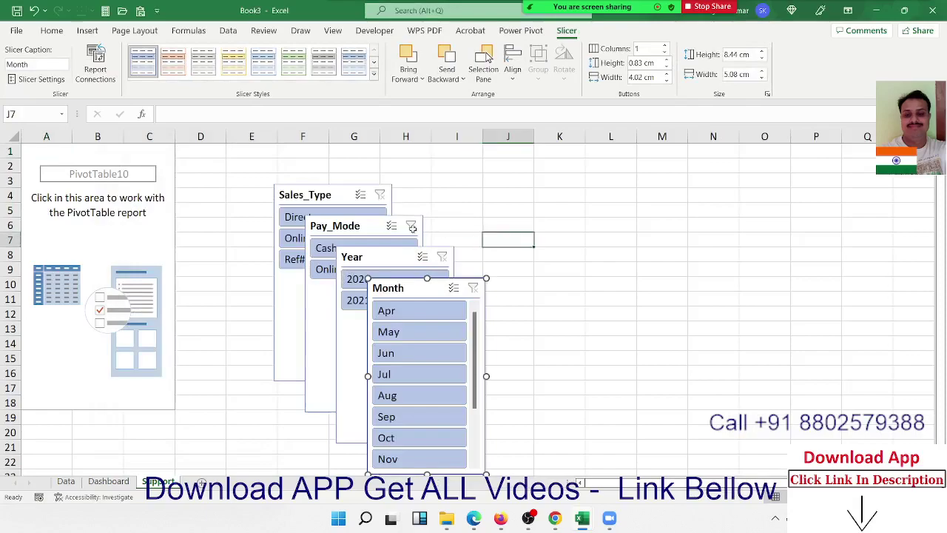
left_click_drag(334, 224, 460, 190)
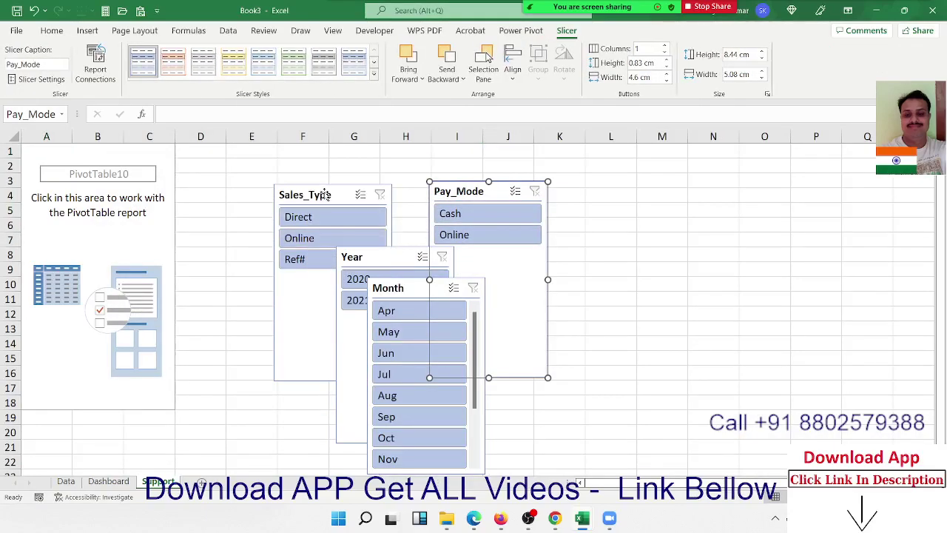
left_click_drag(308, 194, 290, 185)
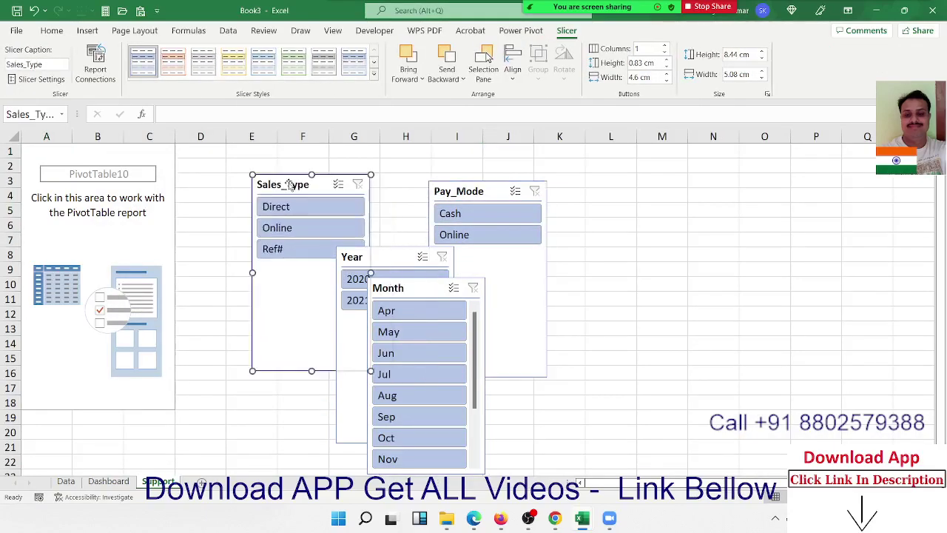
Move the Sales_Type slicer from Support into the Dashboard header bar at H3.
key("Delete")
left_click(114, 482)
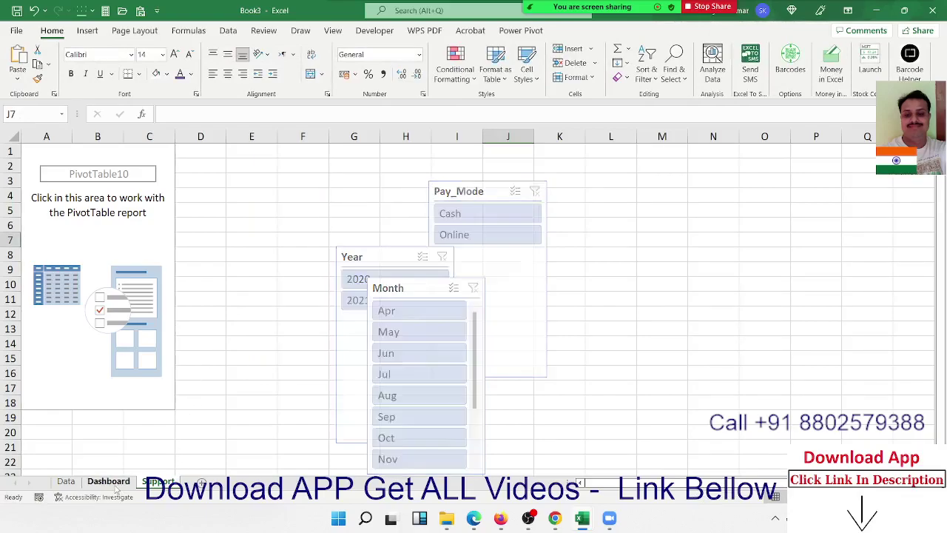
left_click(274, 182)
key("ctrl+v")
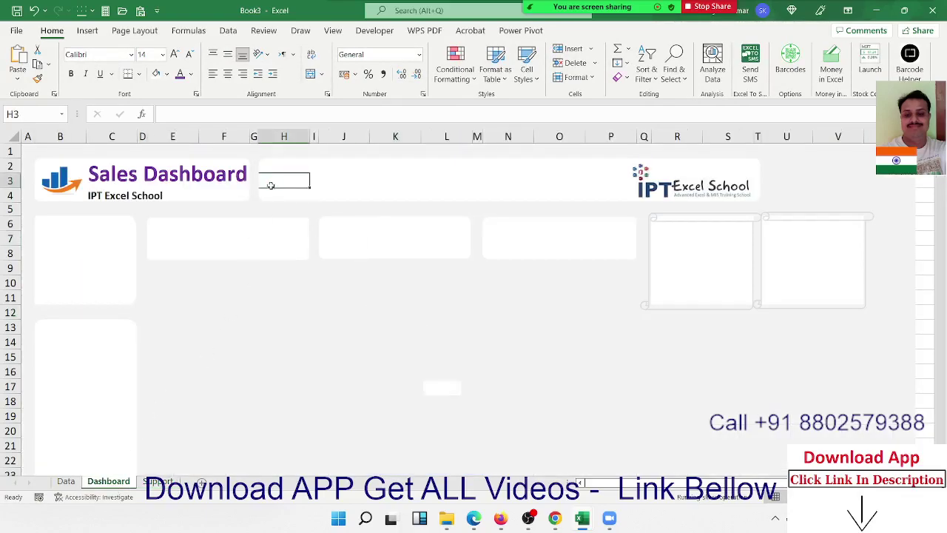
left_click_drag(292, 182, 296, 173)
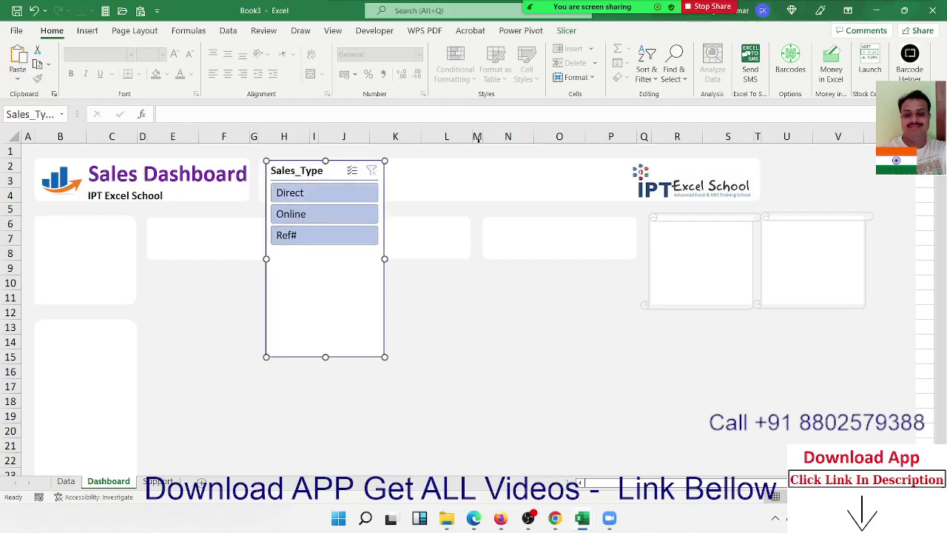
Reshape the Sales_Type slicer into a short, wide strip with one row of 0.5 cm buttons.
left_click(566, 30)
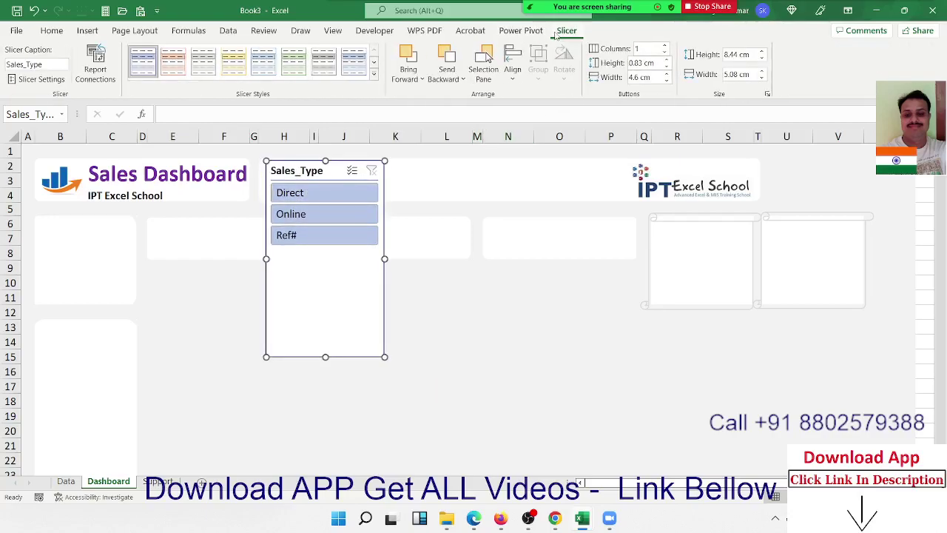
left_click(664, 46)
left_click(664, 45)
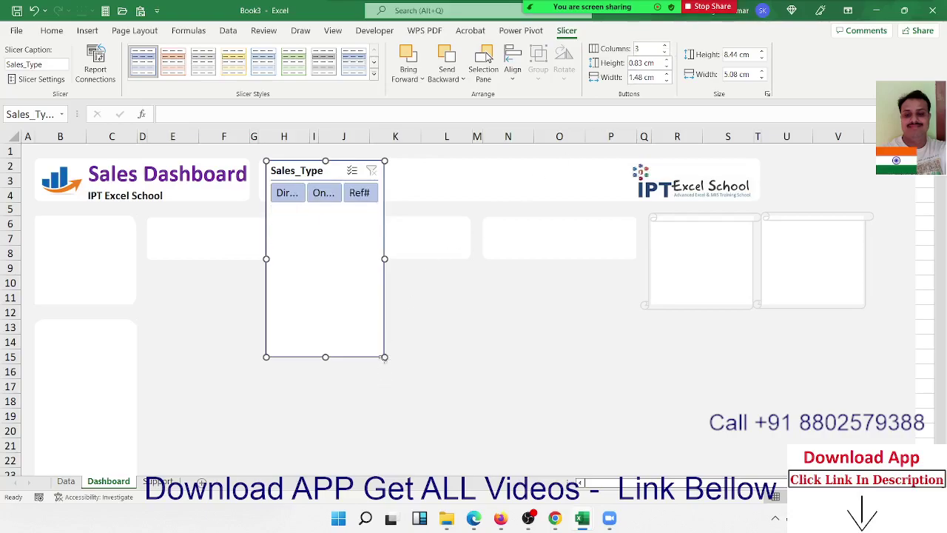
mouse_move(384, 356)
left_mouse_down()
mouse_move(419, 196)
mouse_move(431, 178)
left_mouse_up()
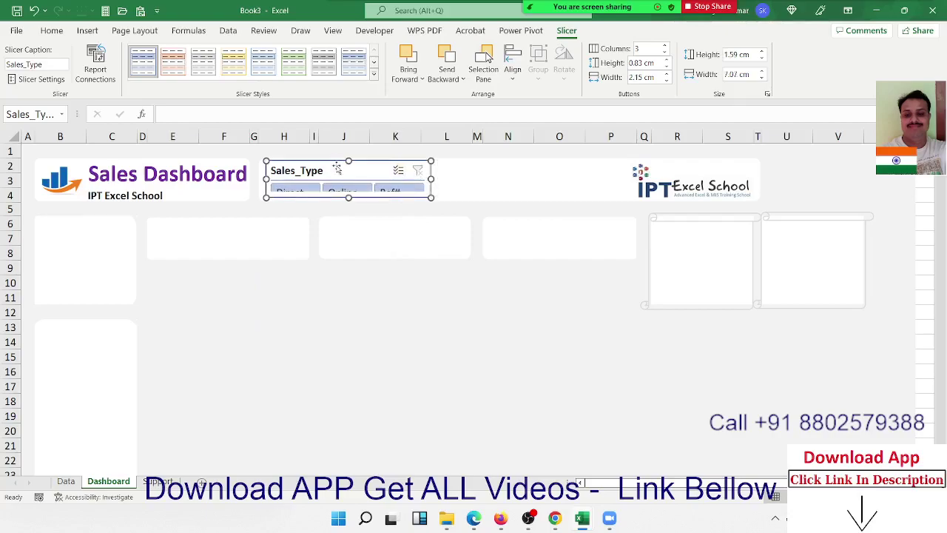
left_click_drag(349, 197, 349, 200)
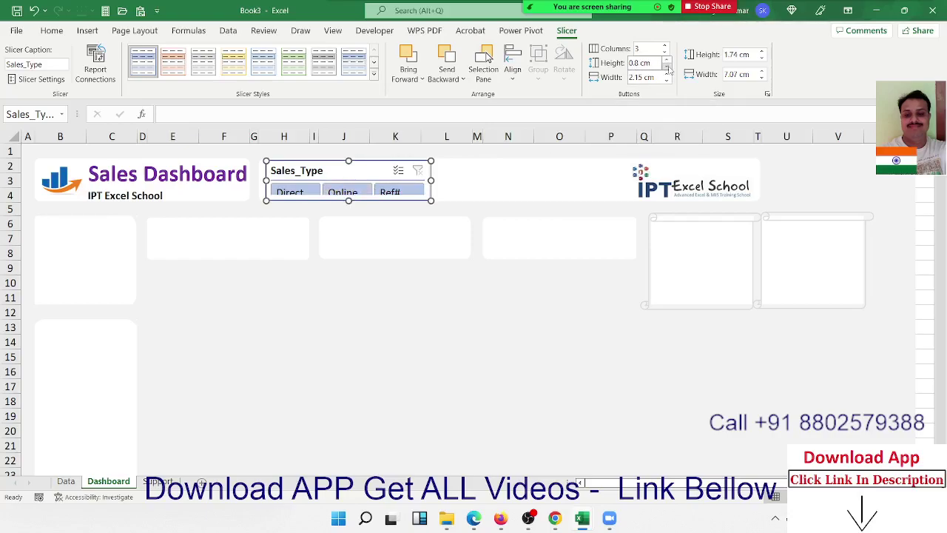
left_click(667, 66)
left_click(667, 67)
left_click(666, 67)
left_click(667, 67)
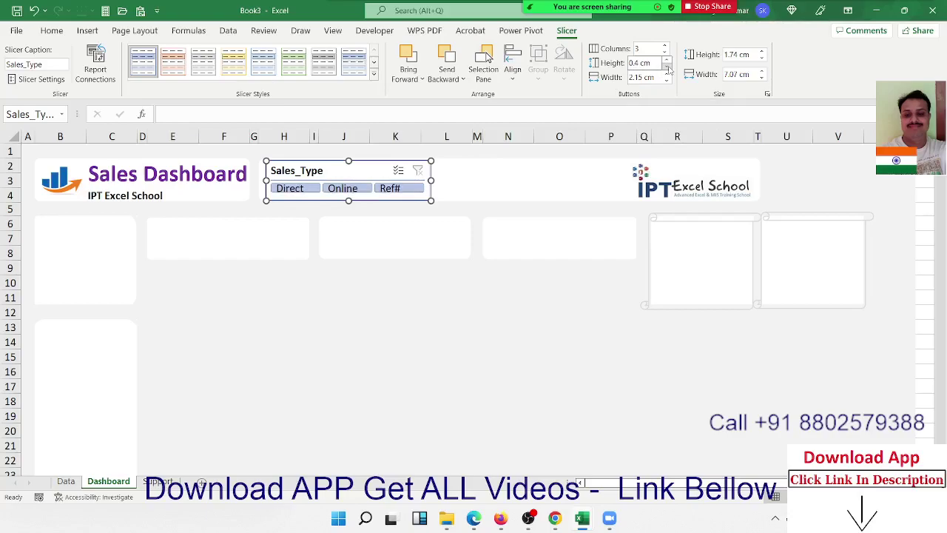
left_click(667, 60)
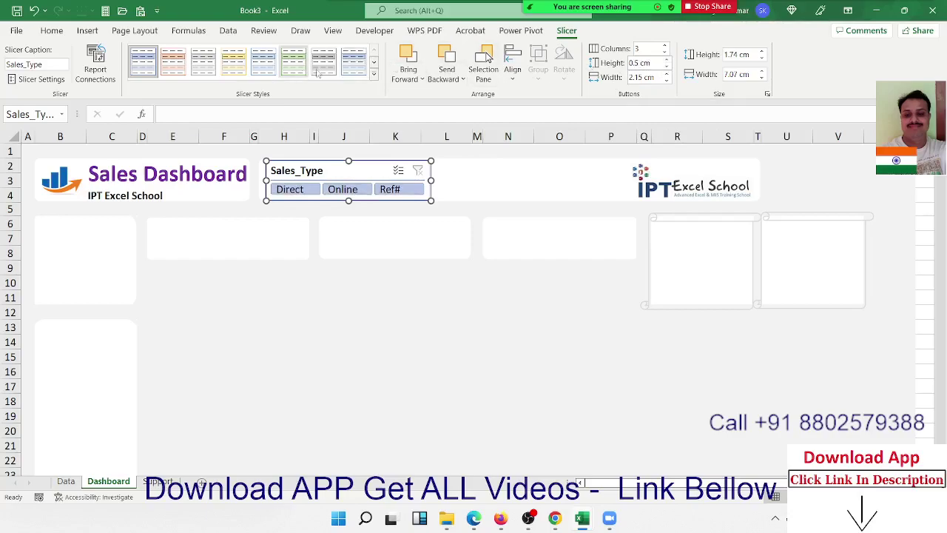
Apply the orange Dark slicer style and nudge the slicer into place in the header.
left_click(373, 74)
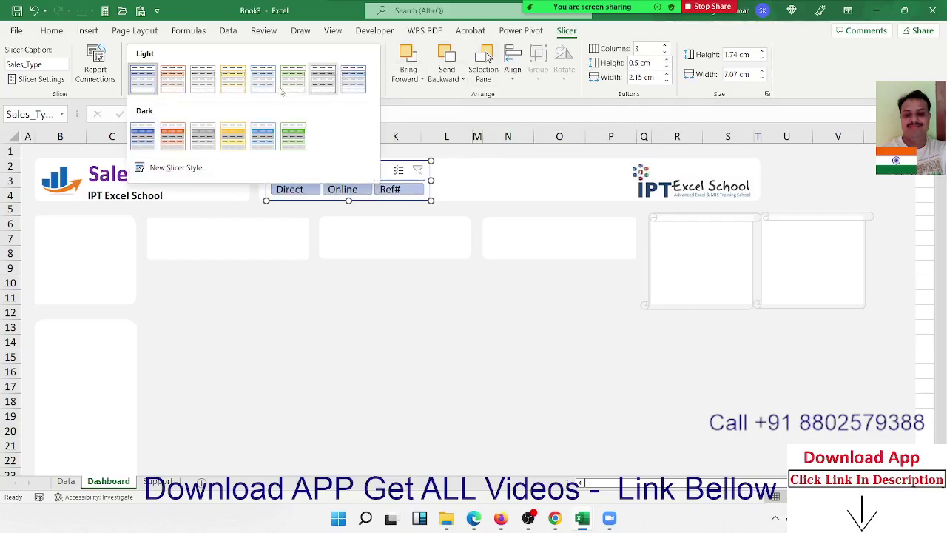
left_click(178, 138)
left_click(382, 299)
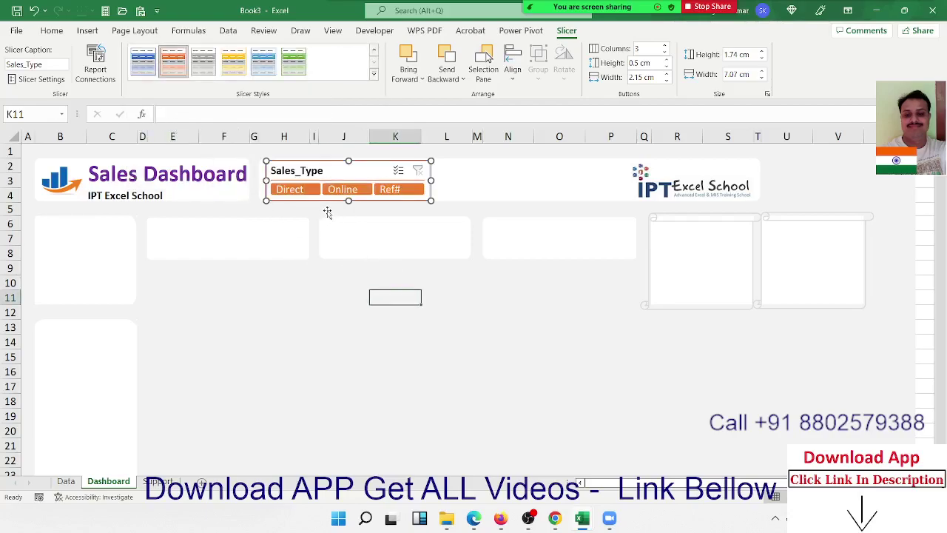
left_click(342, 161)
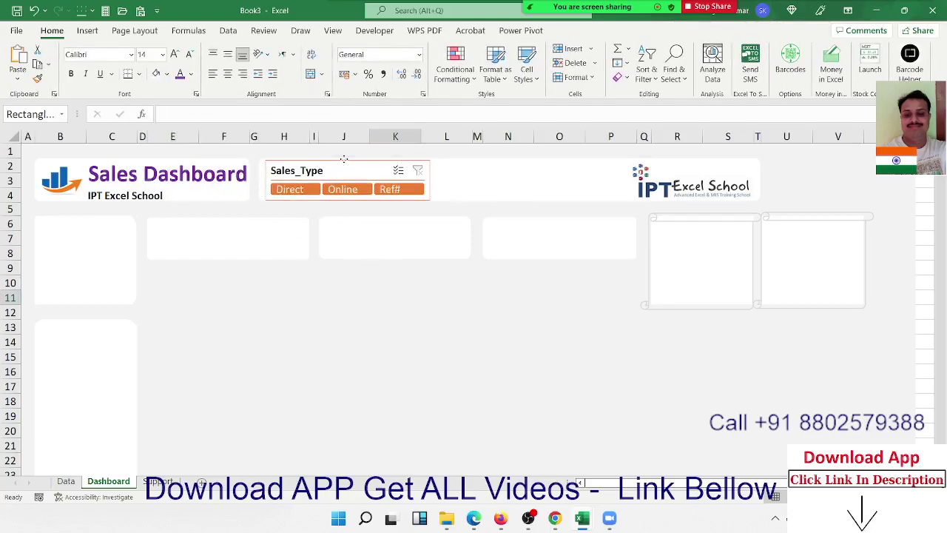
left_click_drag(334, 169, 330, 167)
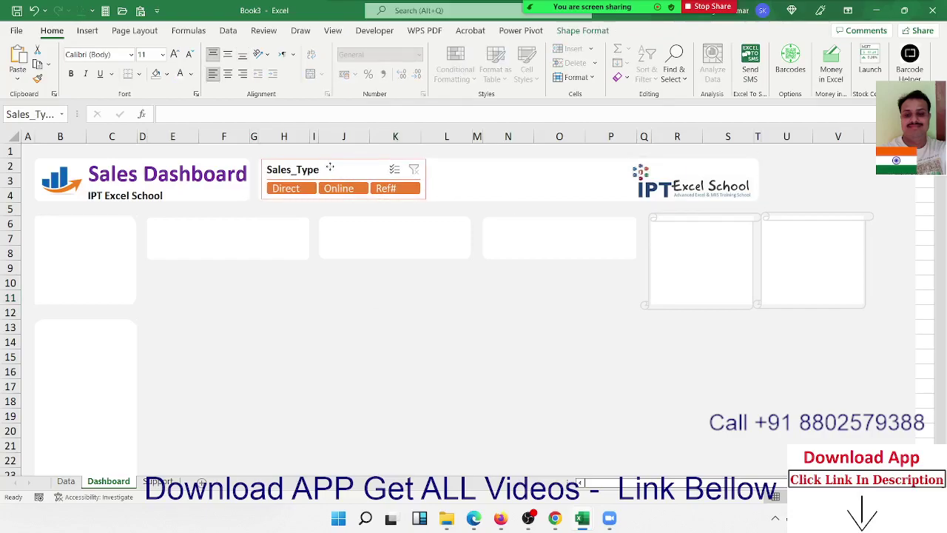
left_click(379, 314)
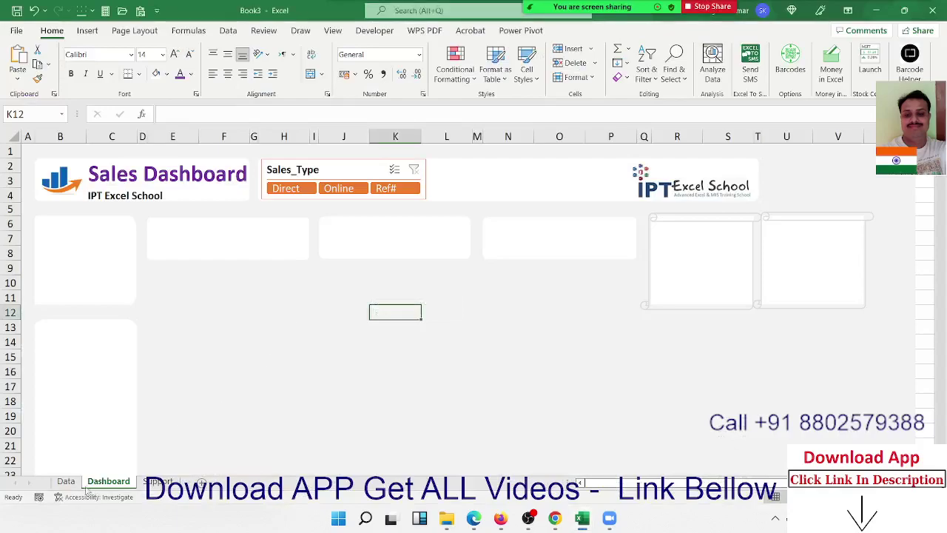
left_click(66, 481)
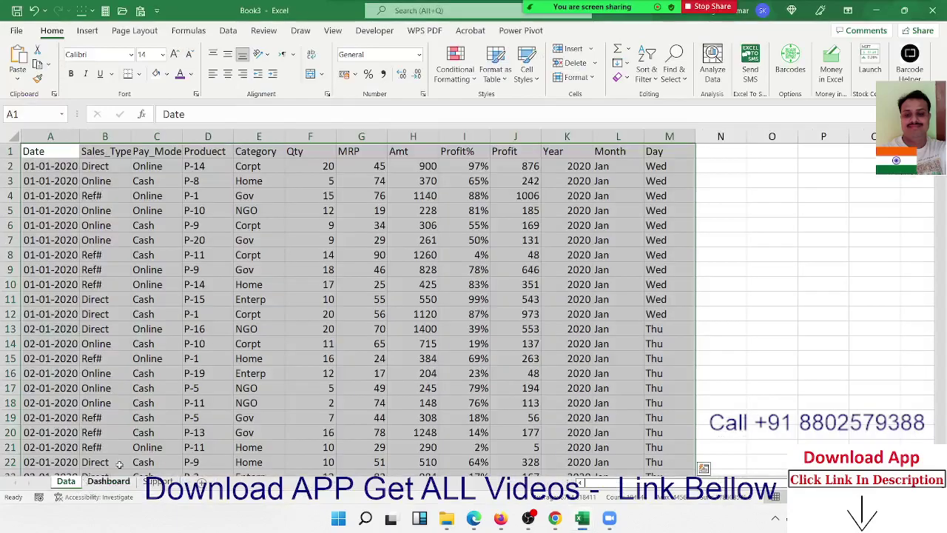
left_click(109, 481)
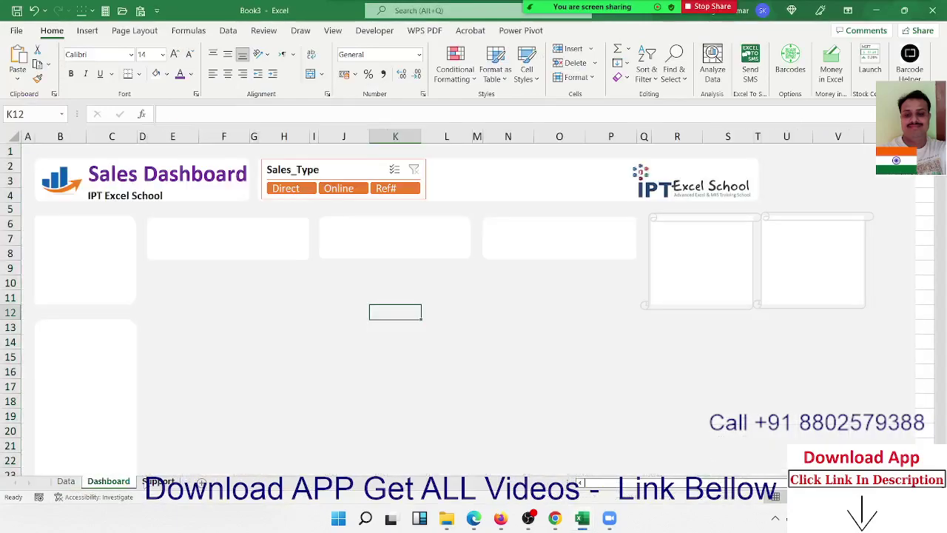
Move the Pay_Mode slicer from Support into the Dashboard header beside Sales_Type.
left_click(158, 481)
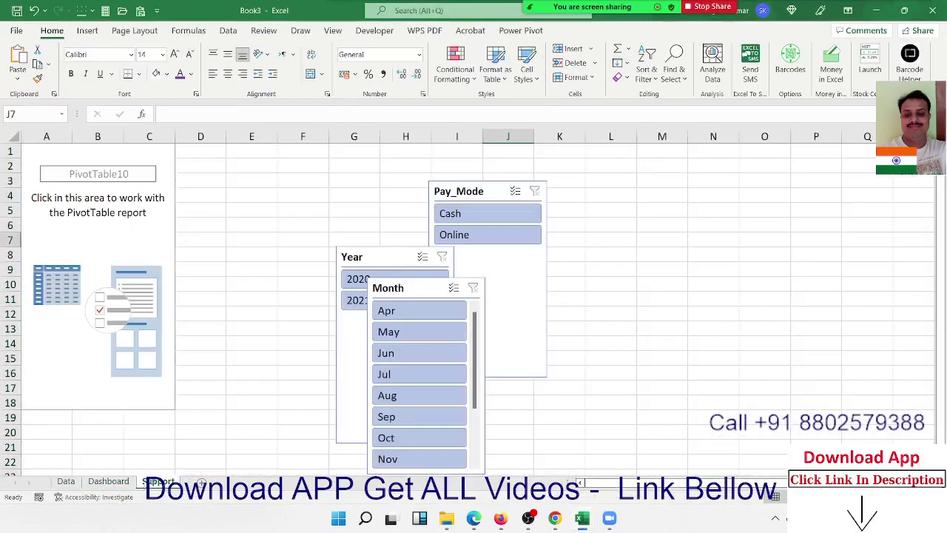
left_click(453, 187)
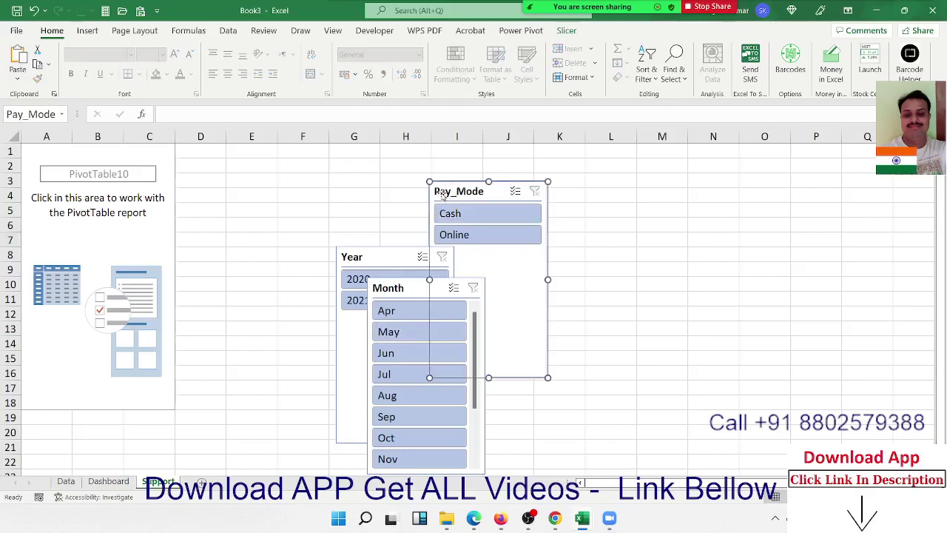
key("Delete")
left_click(111, 481)
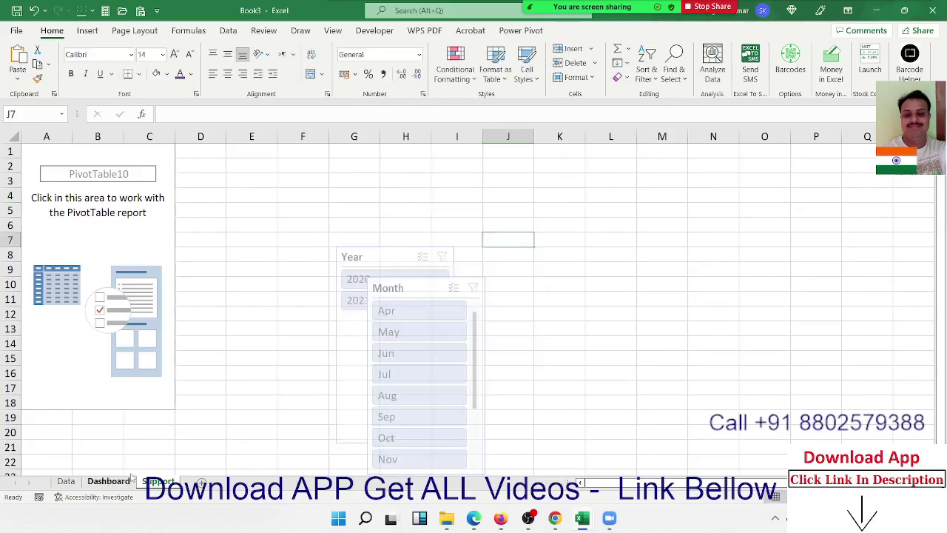
key("ctrl+v")
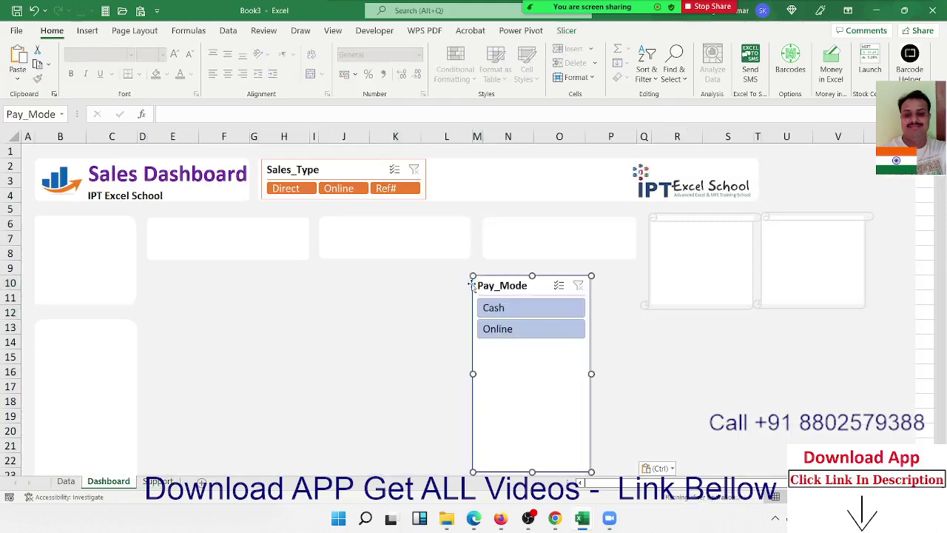
left_click_drag(483, 275, 442, 169)
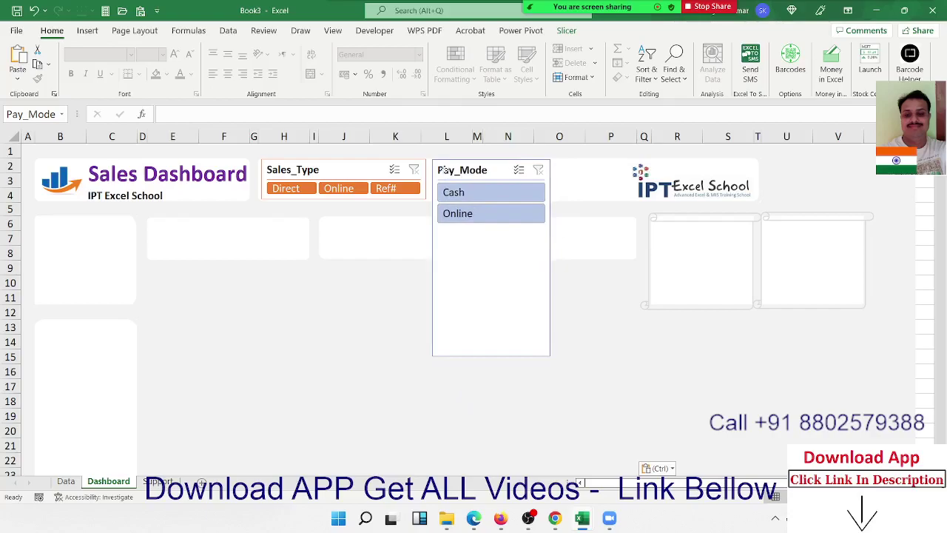
Set the Pay_Mode slicer to 2 columns and resize it into a short, wide strip.
left_click(565, 30)
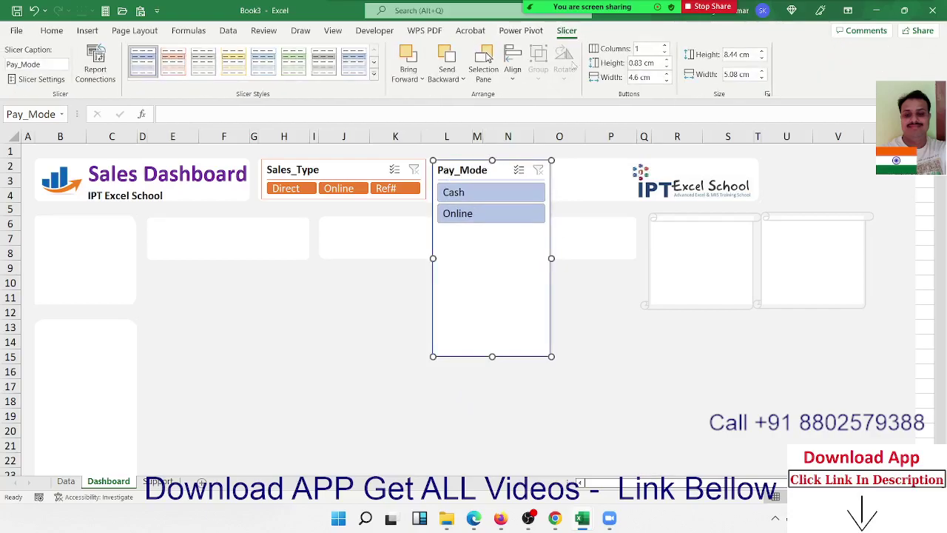
left_click(664, 46)
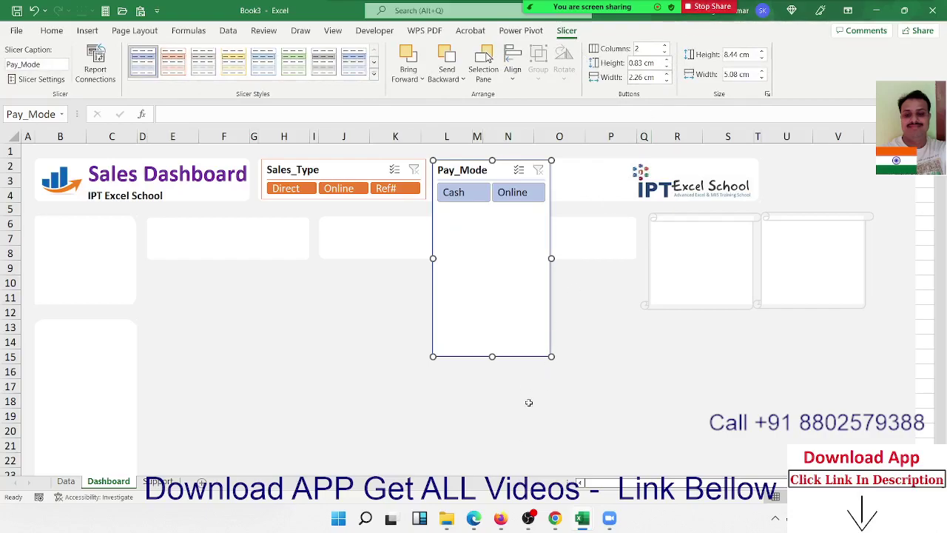
left_click_drag(552, 358, 573, 199)
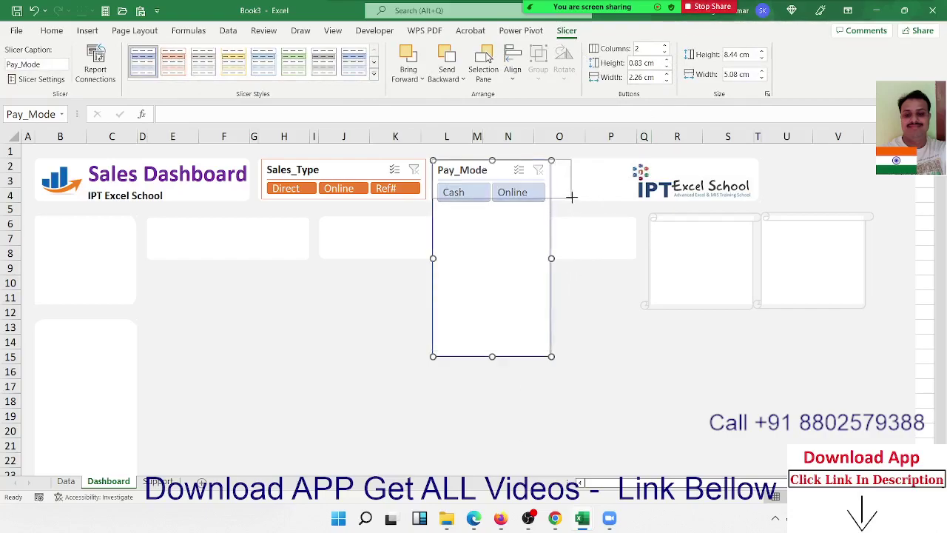
Make the Pay_Mode buttons 0.4 cm high and 2.5 cm wide.
left_click(665, 59)
left_click(665, 59)
left_click(670, 68)
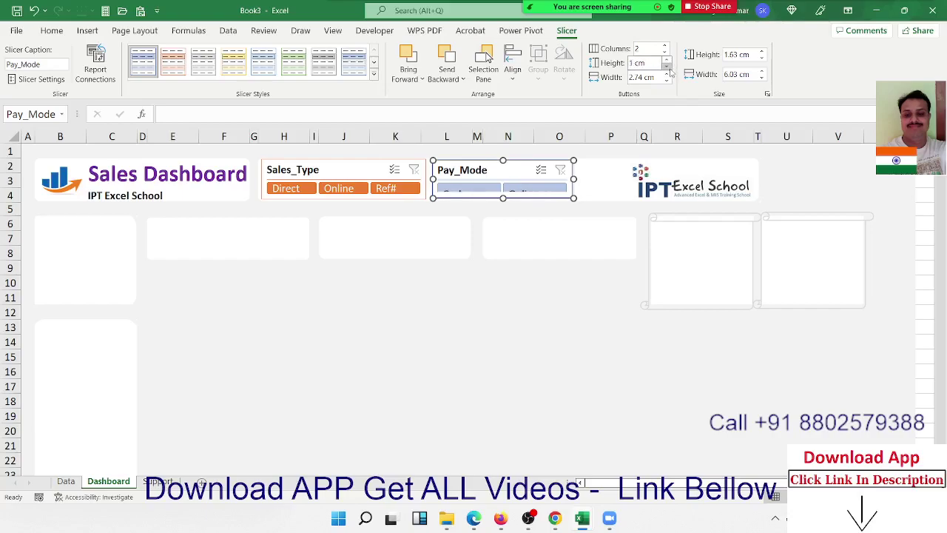
left_click(670, 69)
left_click(670, 68)
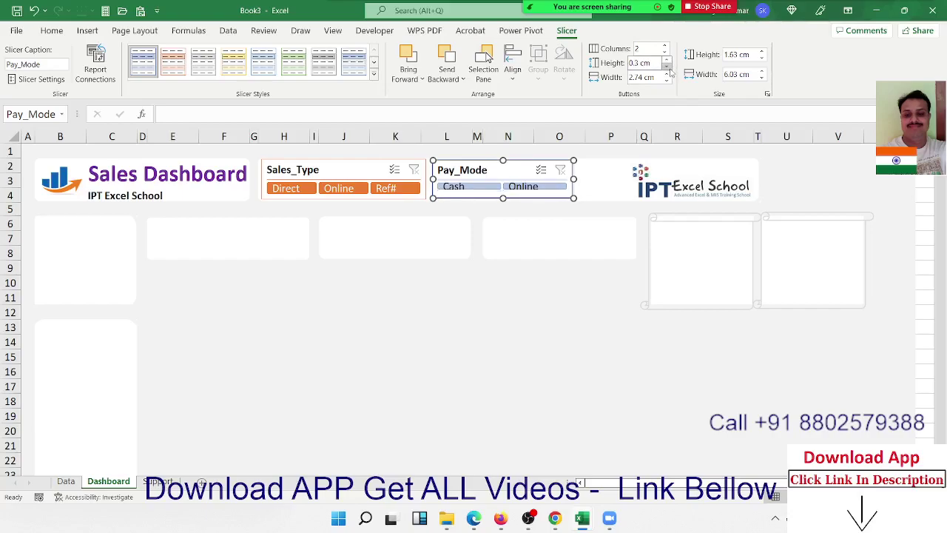
left_click(666, 61)
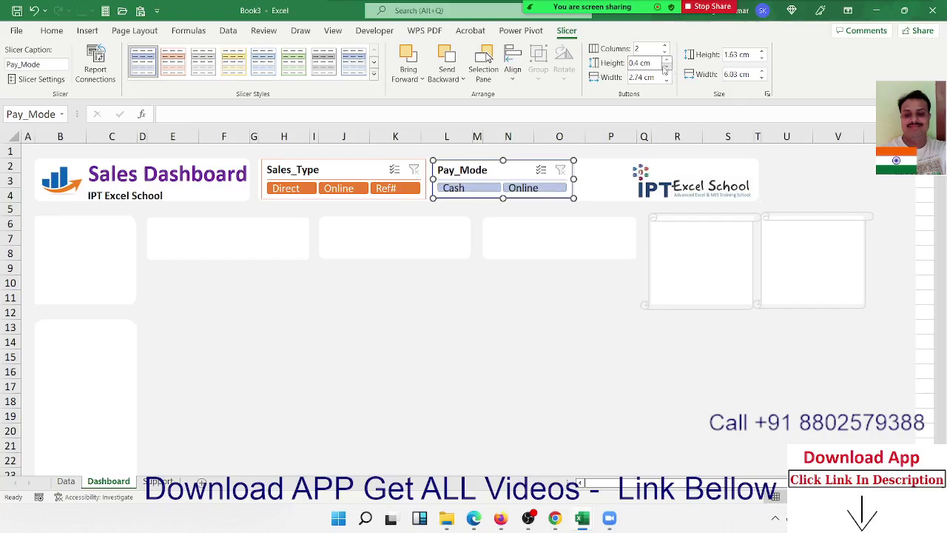
left_click(667, 81)
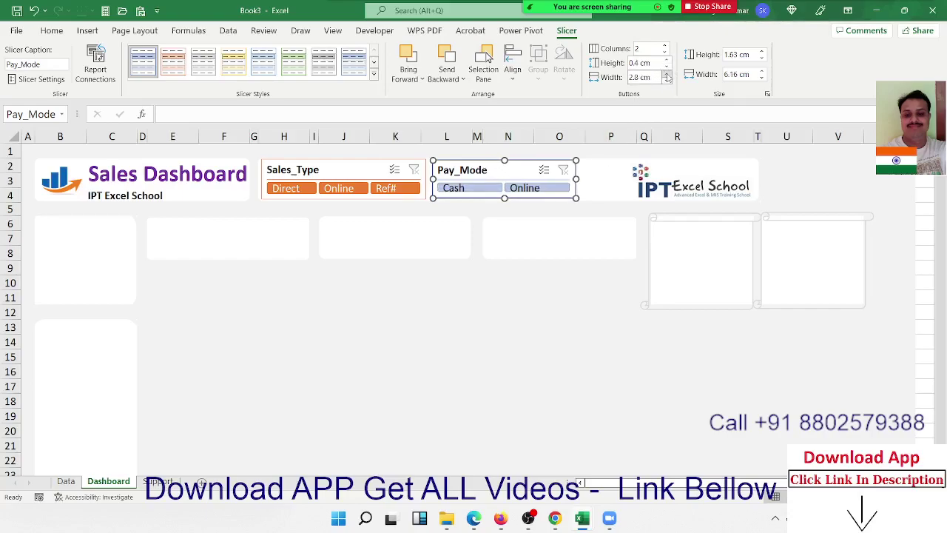
left_click(667, 81)
left_click(667, 80)
left_click(666, 81)
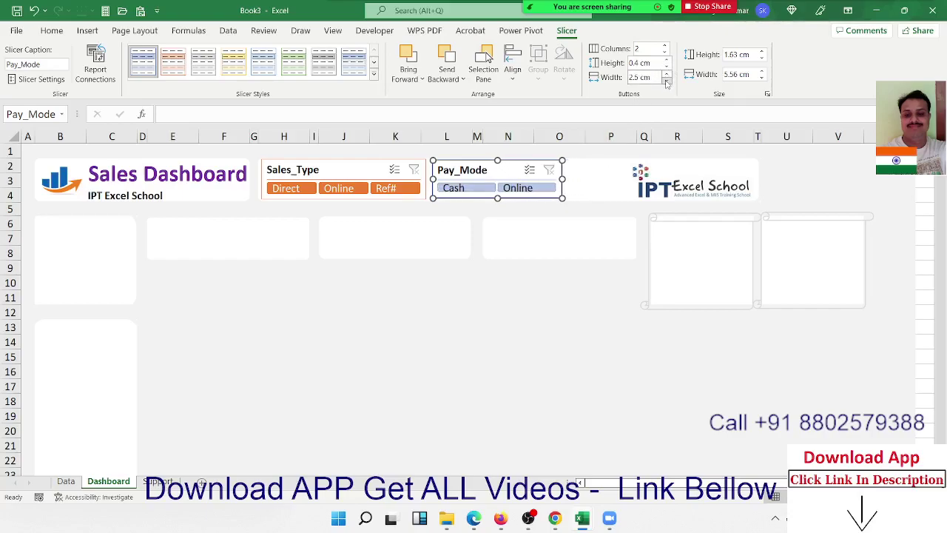
Apply the yellow Dark slicer style to the Pay_Mode slicer.
left_click(374, 76)
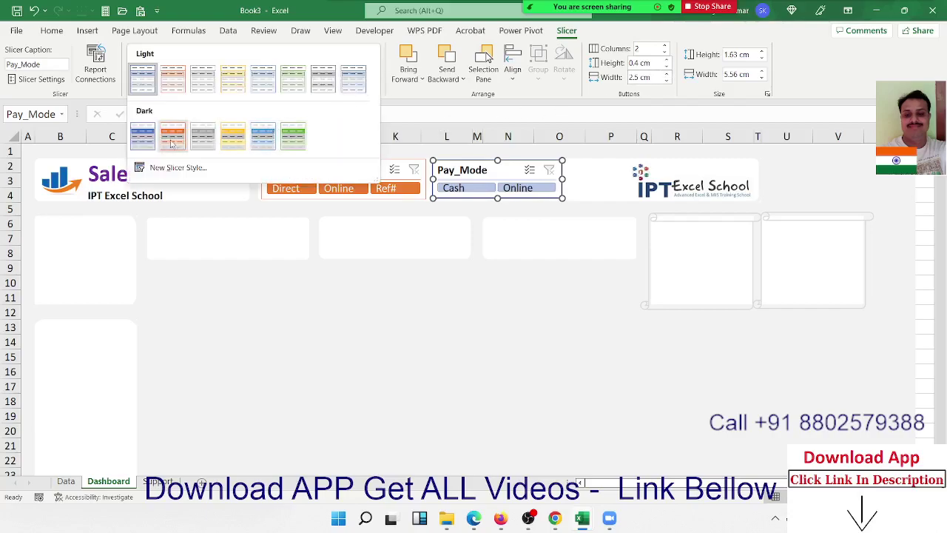
left_click(223, 142)
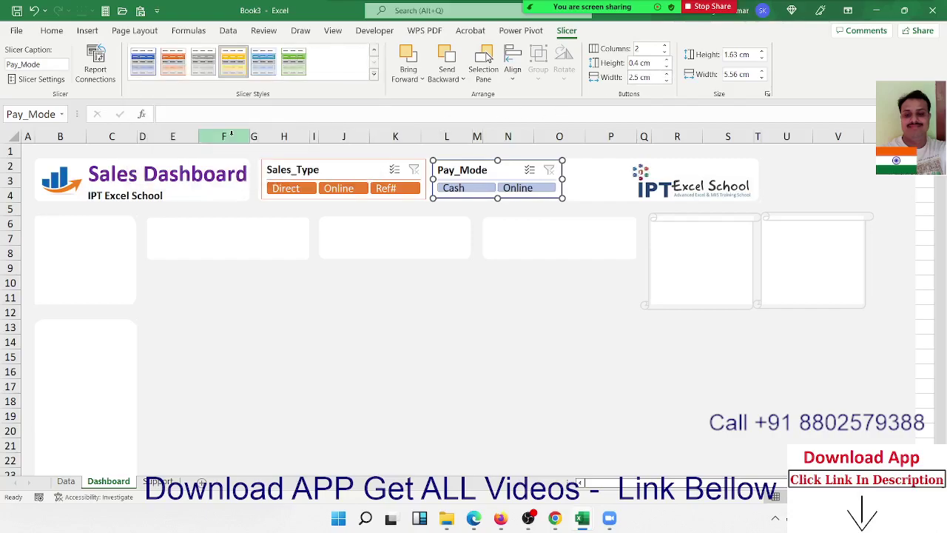
left_click(347, 257)
left_click(359, 292)
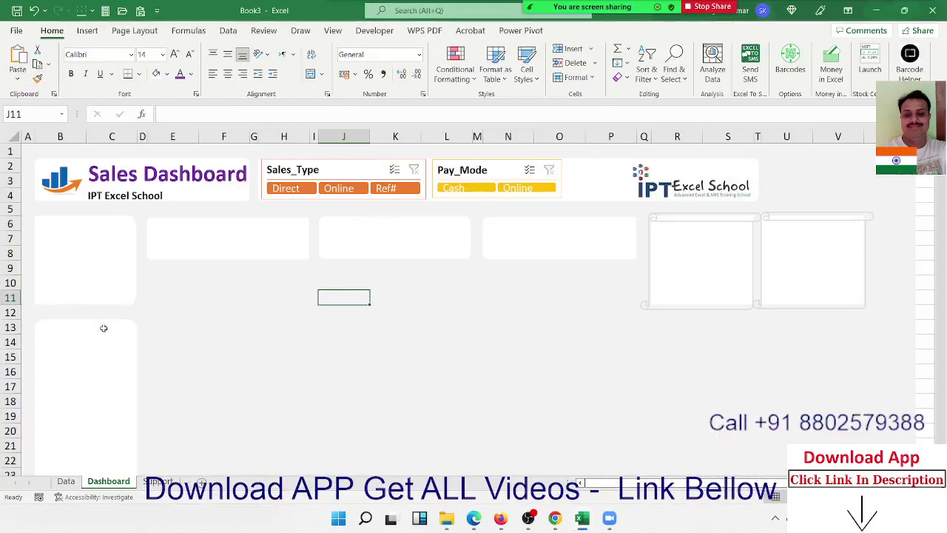
Check the Data table, remove the Year slicer from the Support sheet, and return to the Dashboard.
left_click(66, 481)
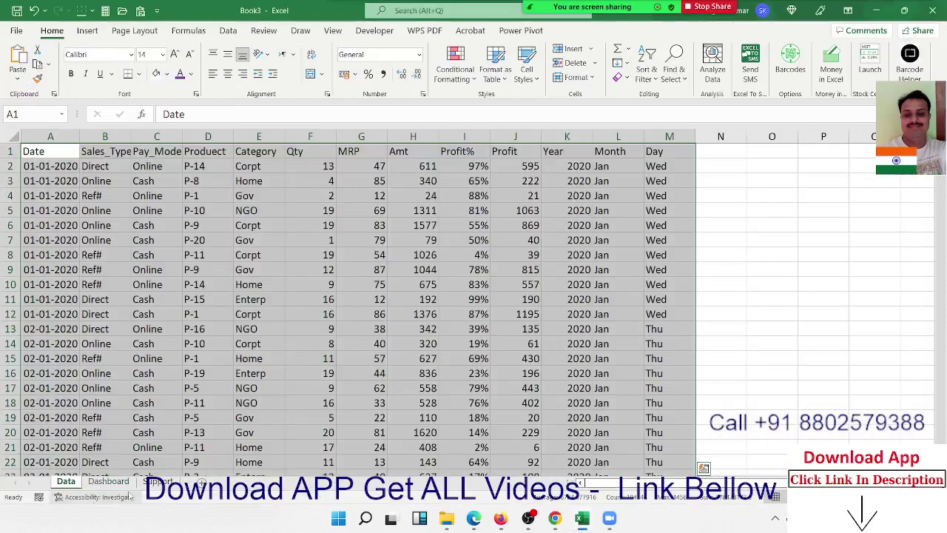
key("ctrl+a")
left_click(158, 481)
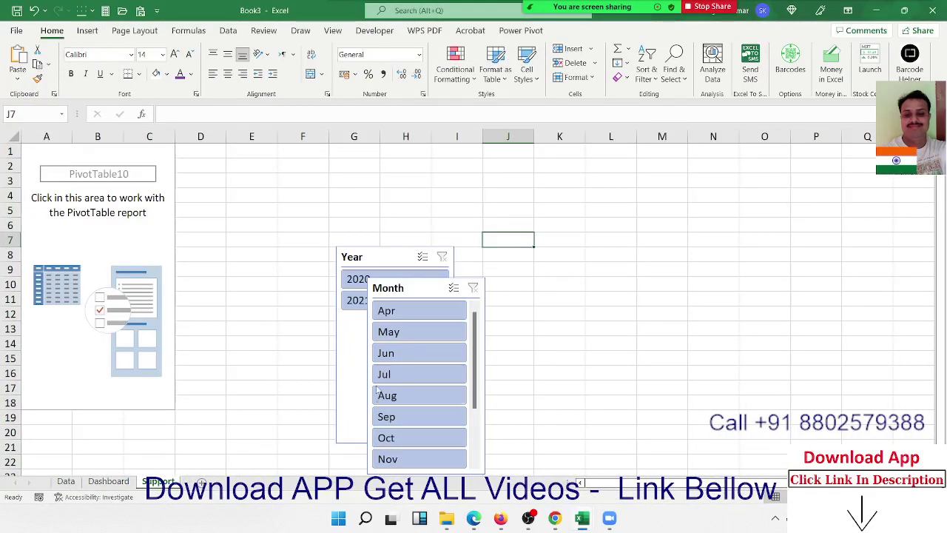
left_click(366, 263)
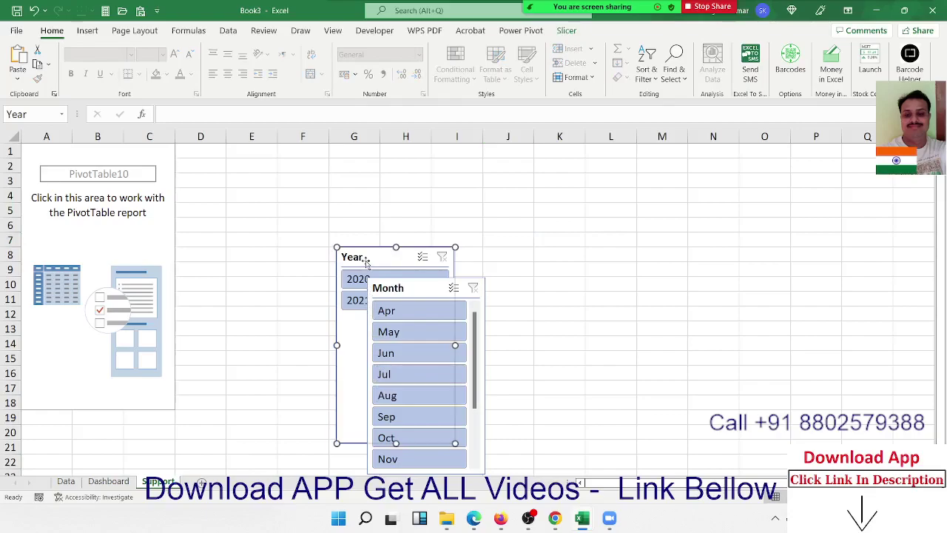
key("Delete")
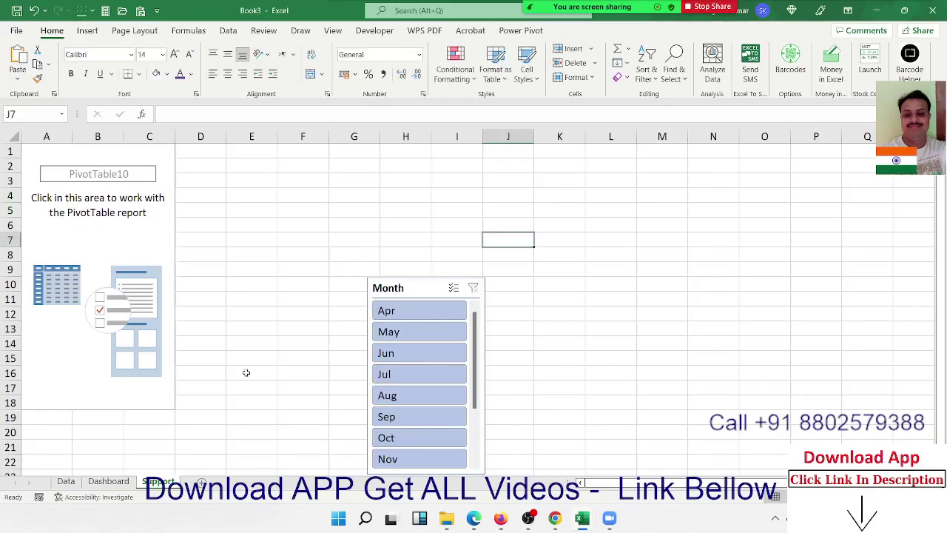
left_click(113, 483)
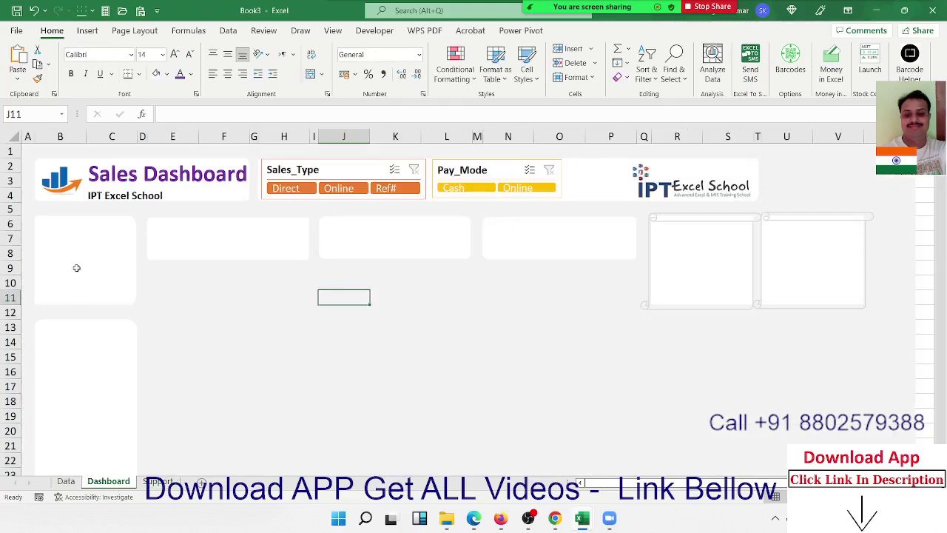
Paste the Year slicer at B7 and resize it to fit inside the top-left card.
left_click(54, 233)
key("ctrl+v")
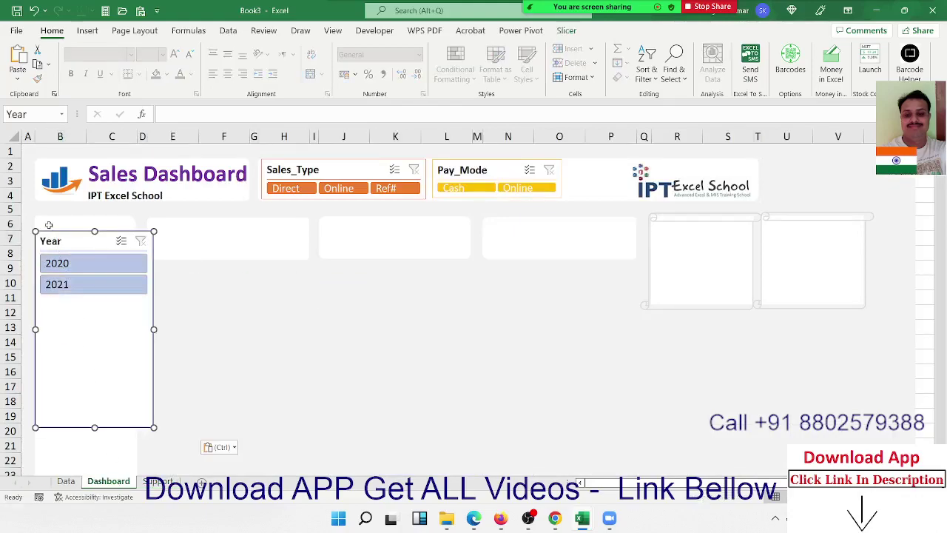
left_click_drag(49, 244, 52, 229)
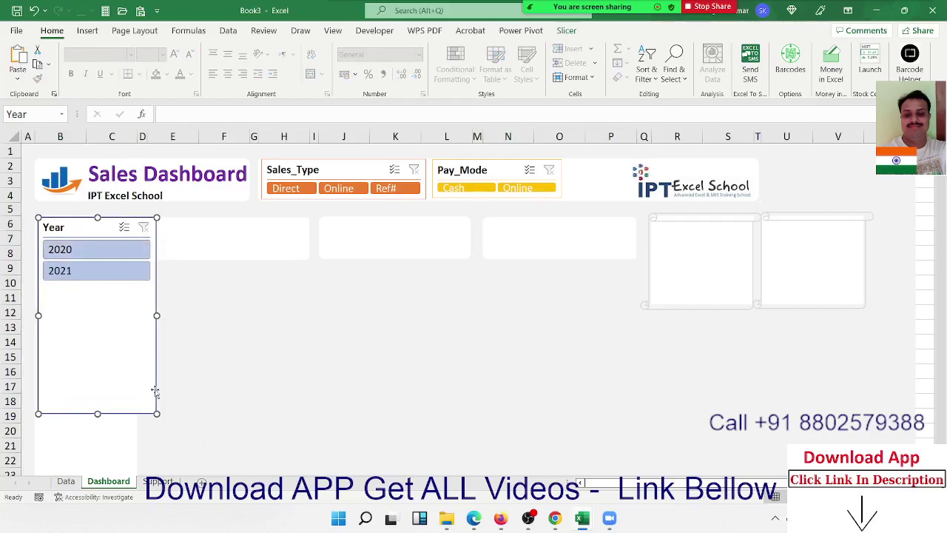
left_click_drag(157, 413, 111, 304)
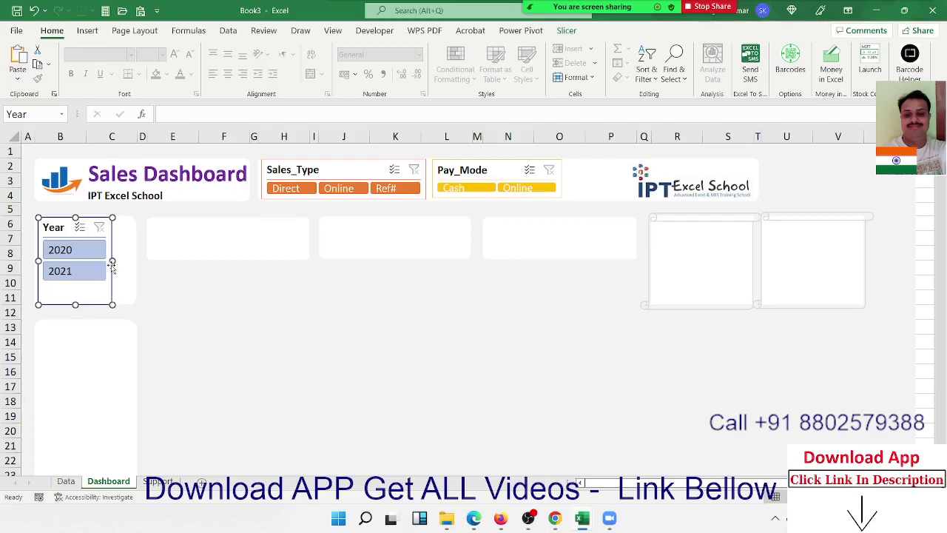
left_click_drag(113, 261, 128, 261)
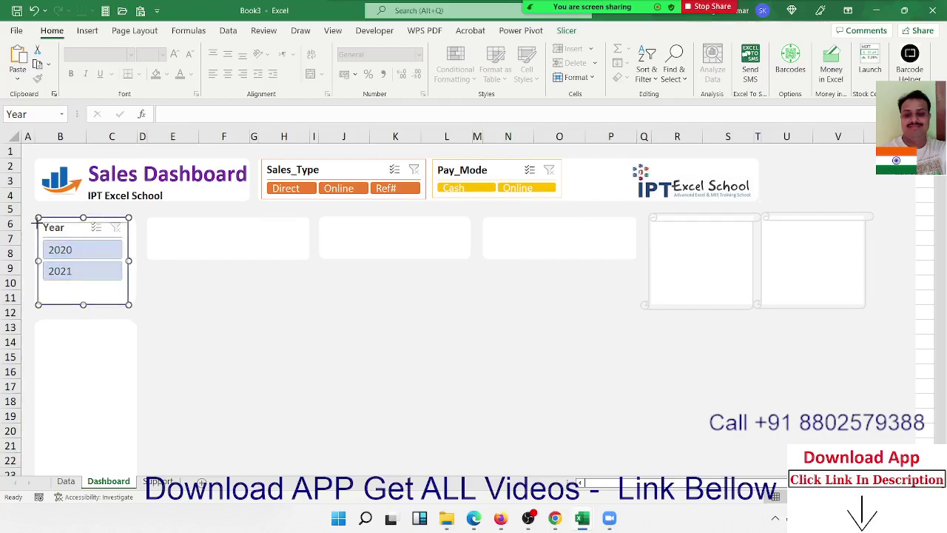
left_click_drag(38, 218, 39, 223)
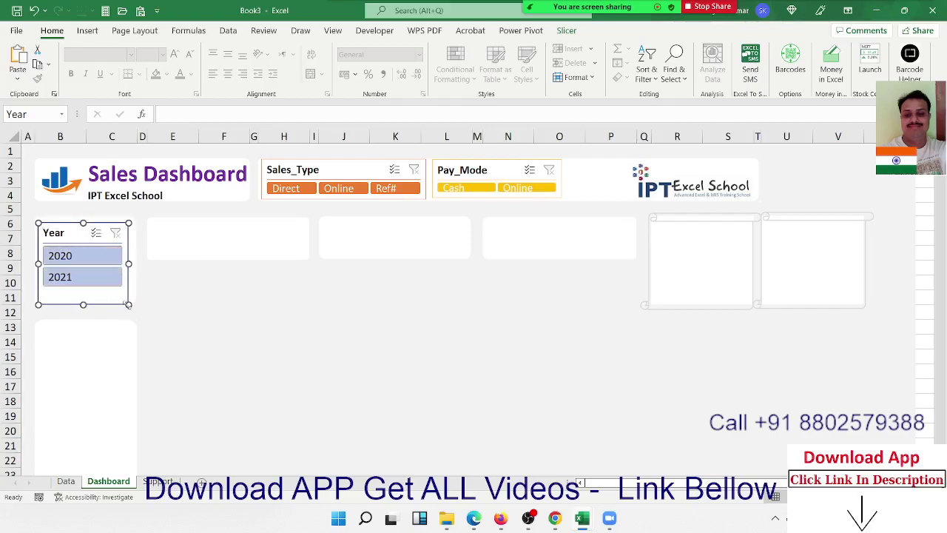
left_click_drag(128, 305, 125, 301)
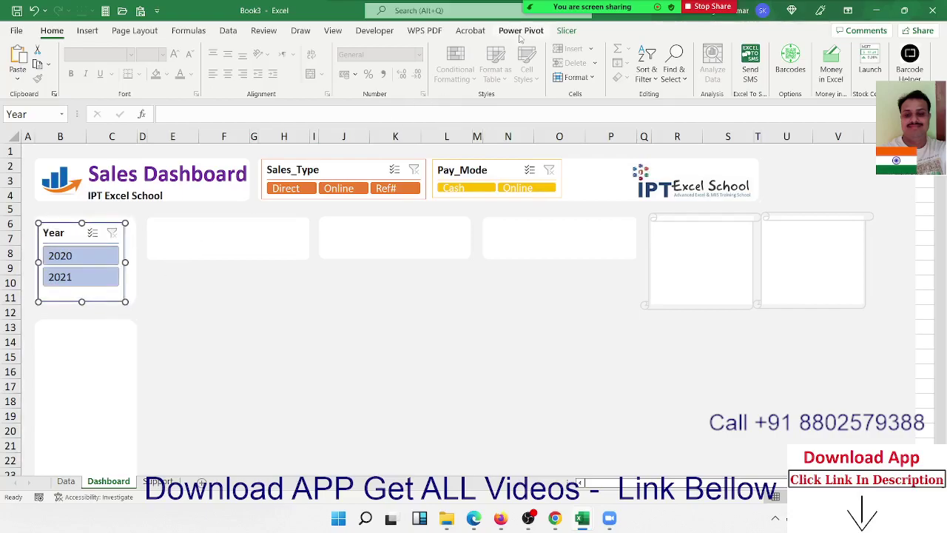
Apply the green slicer style to the Year slicer after trying dark blue.
left_click(566, 30)
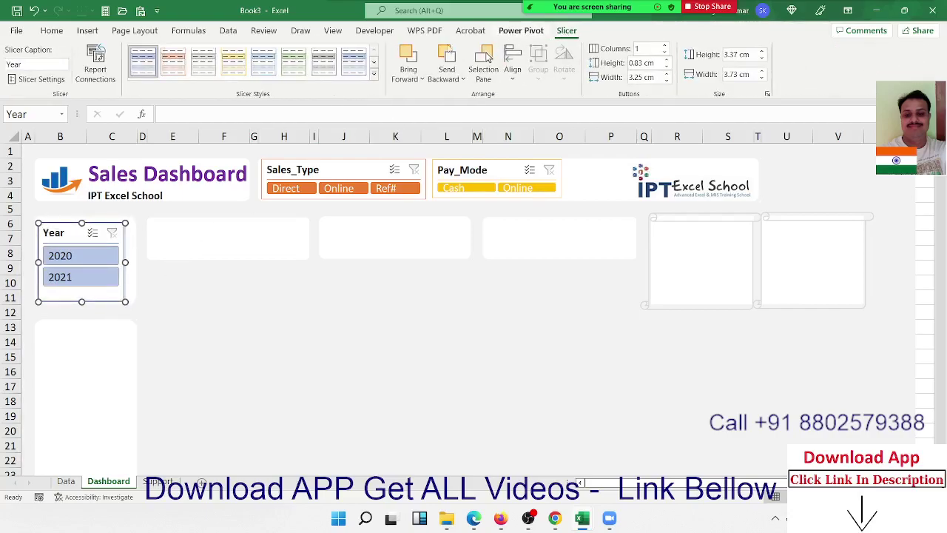
left_click(374, 74)
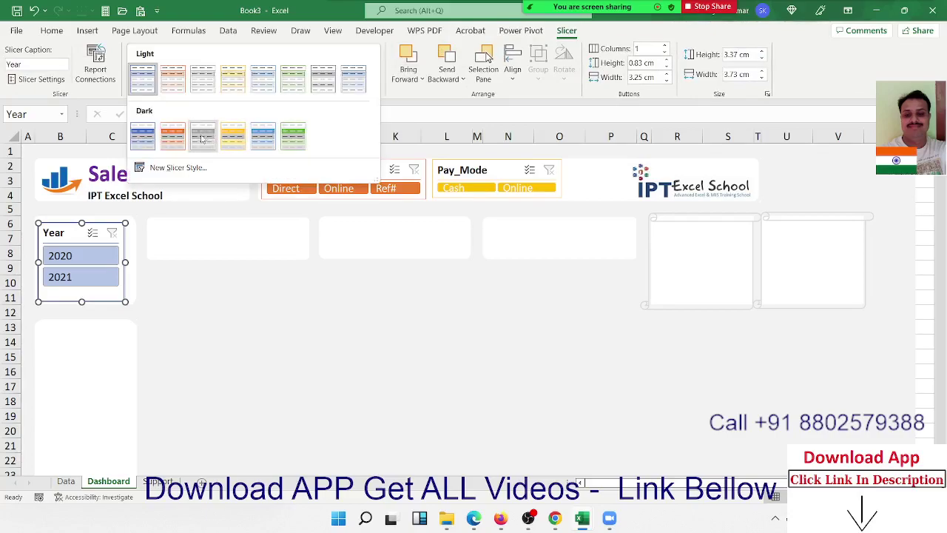
left_click(150, 139)
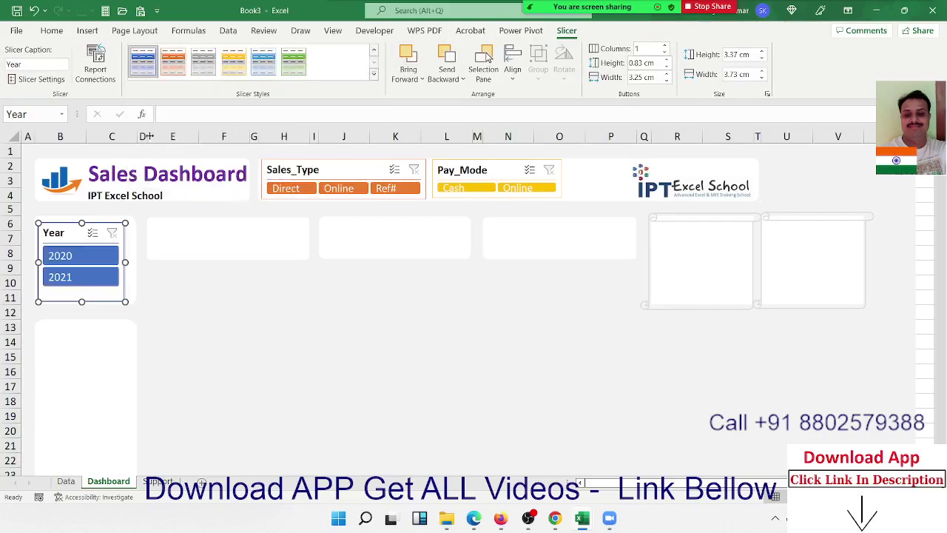
left_click(293, 62)
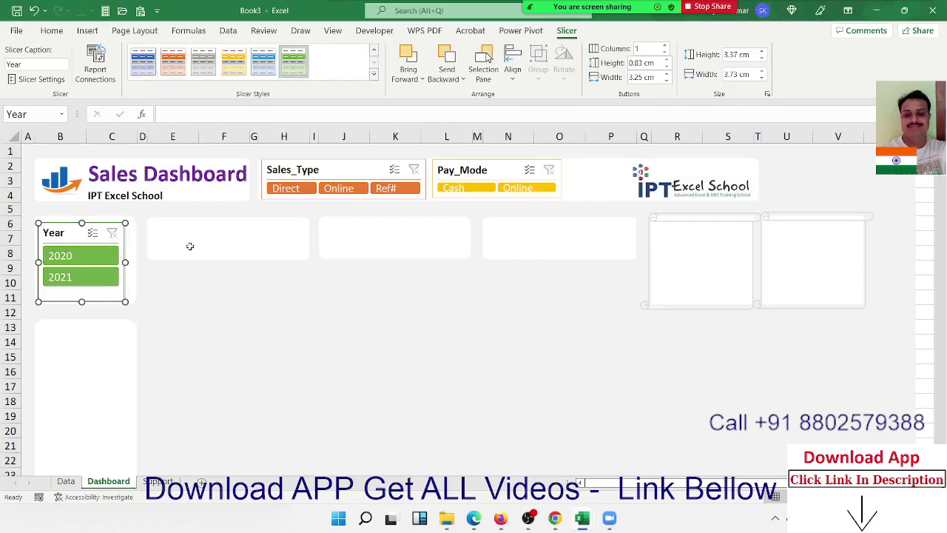
left_click(155, 317)
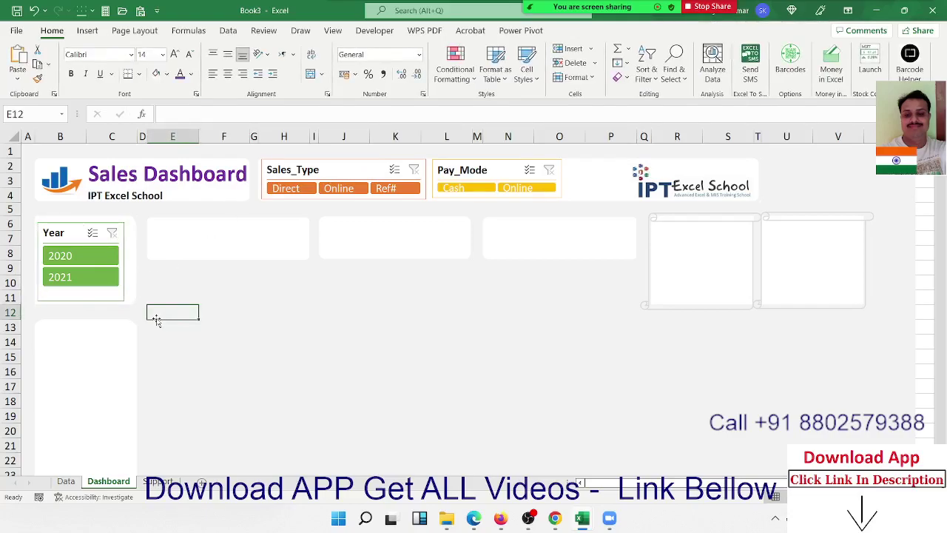
Take the Month slicer from the Support sheet and go back to the Dashboard.
left_click(67, 355)
left_click(67, 481)
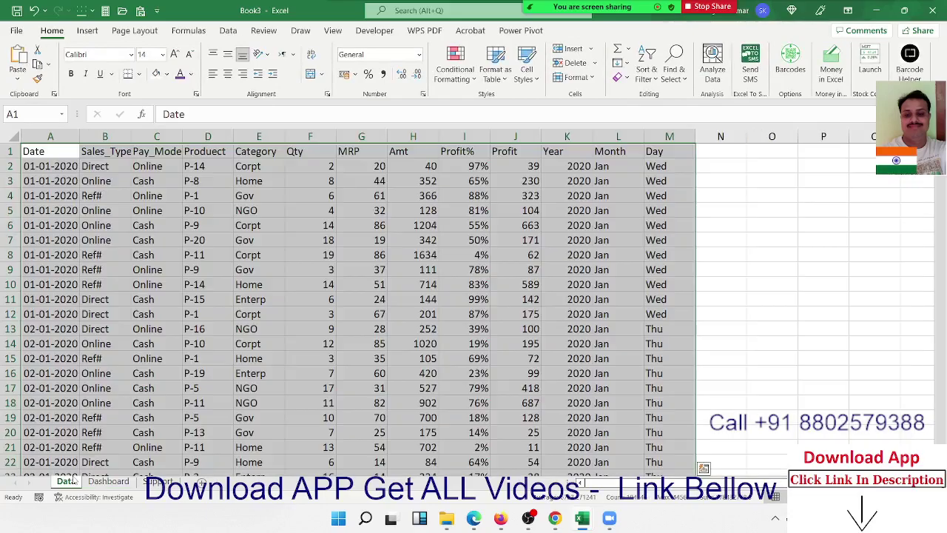
left_click(157, 481)
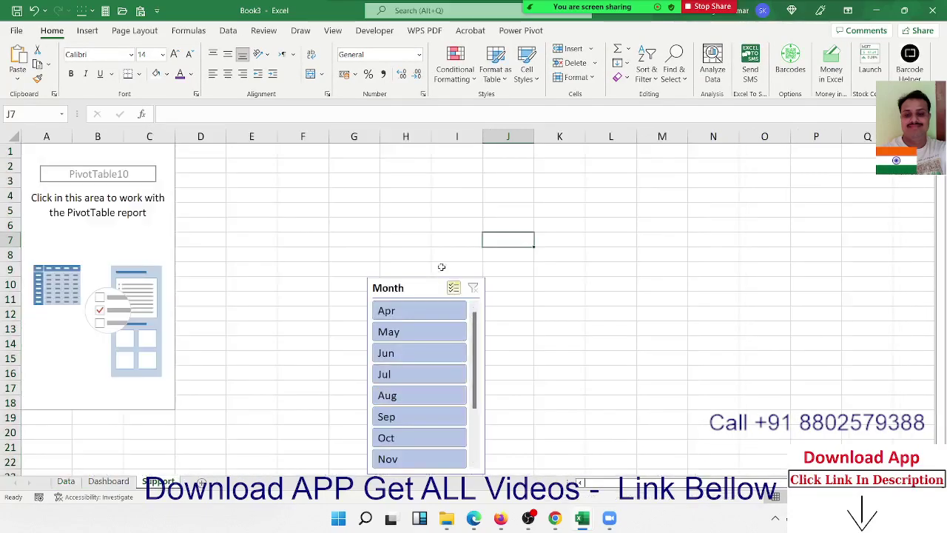
left_click(392, 287)
left_click(507, 239)
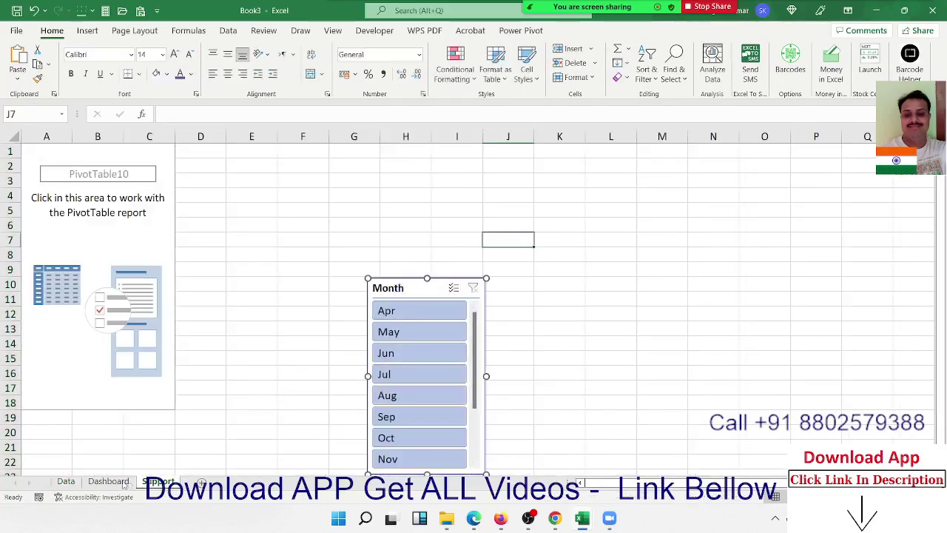
left_click(108, 481)
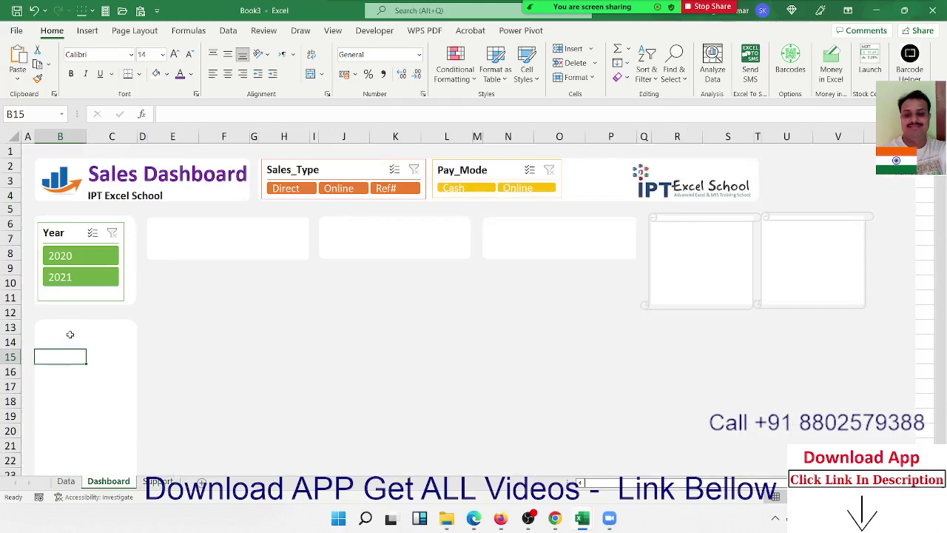
Paste the Month slicer at B14 and move it into the lower-left card.
left_click(66, 330)
key("Right")
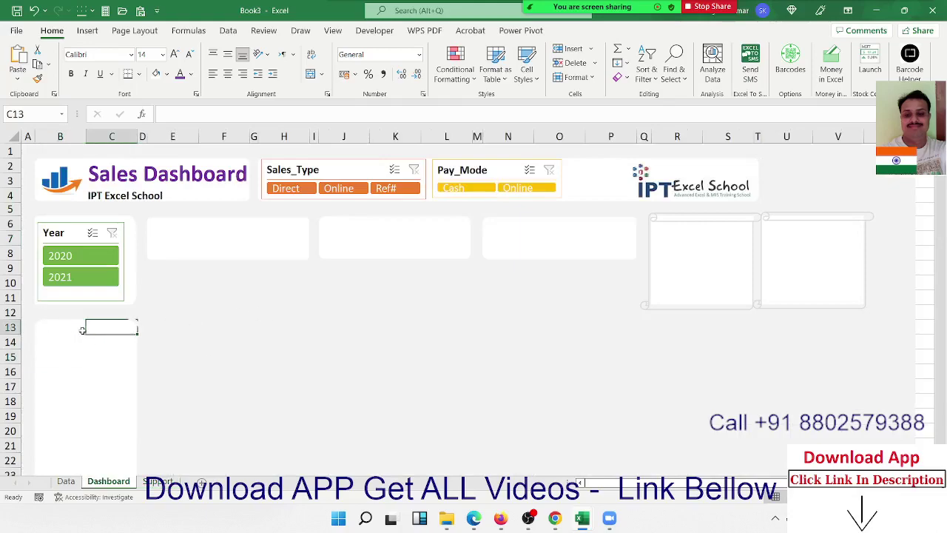
key("Left")
key("Down")
key("ctrl+v")
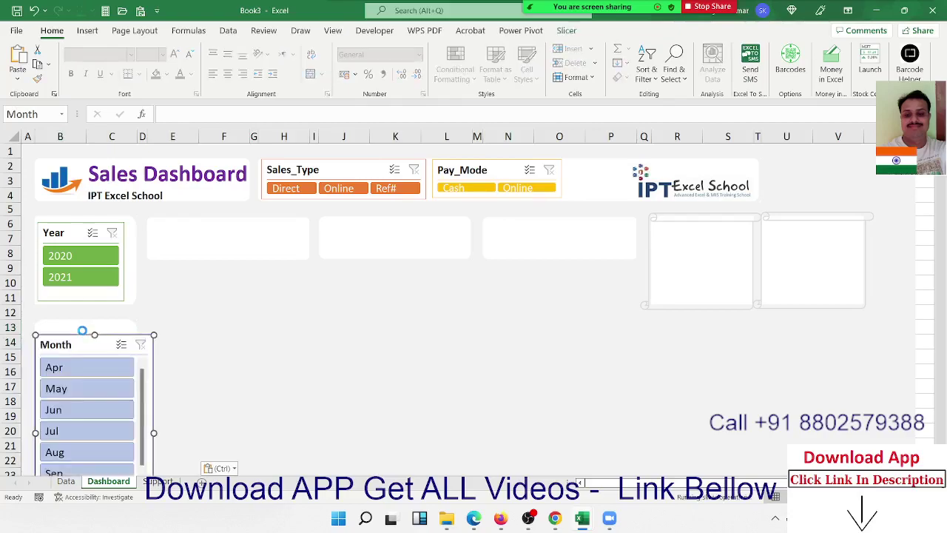
left_click_drag(86, 347, 89, 338)
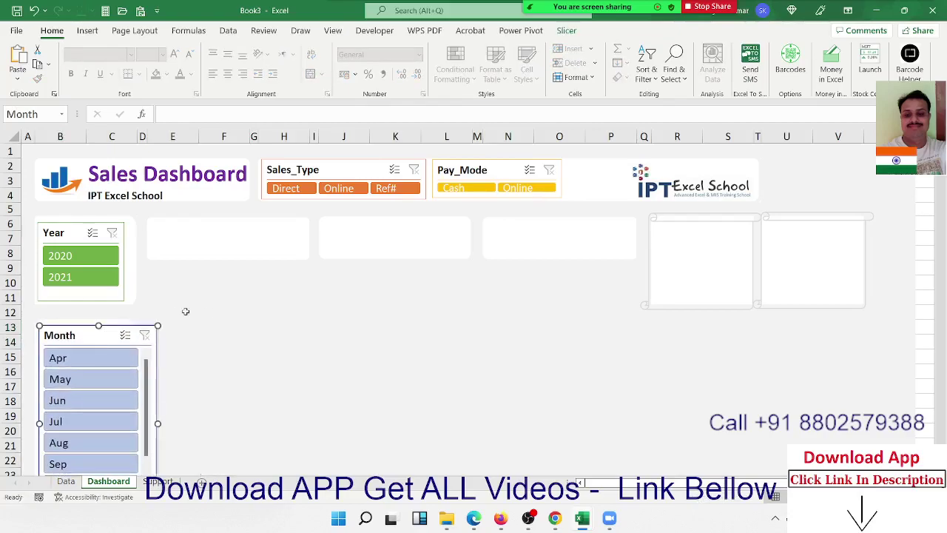
Resize the Month slicer narrower and taller so it fills the card below the Year slicer.
scroll(211, 312, "down", 2)
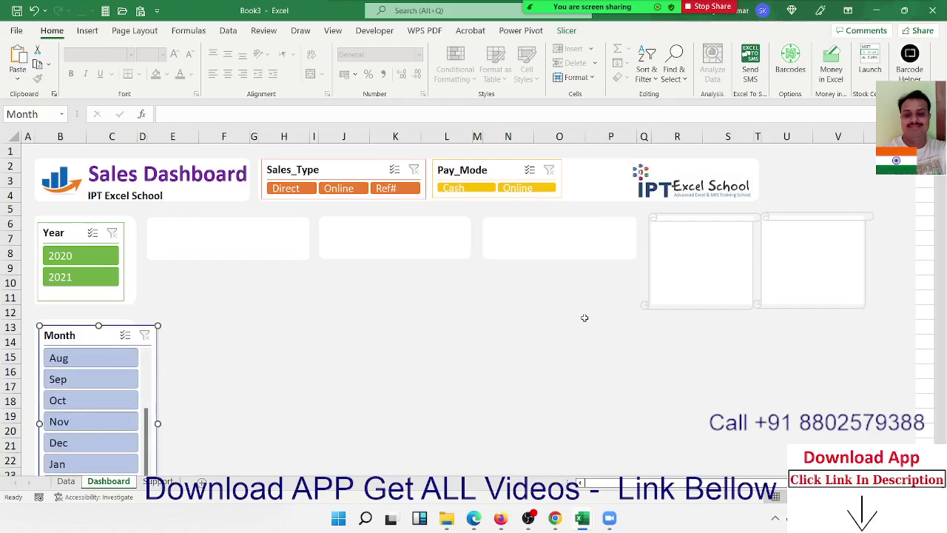
left_click(502, 334)
scroll(502, 335, "down", 7)
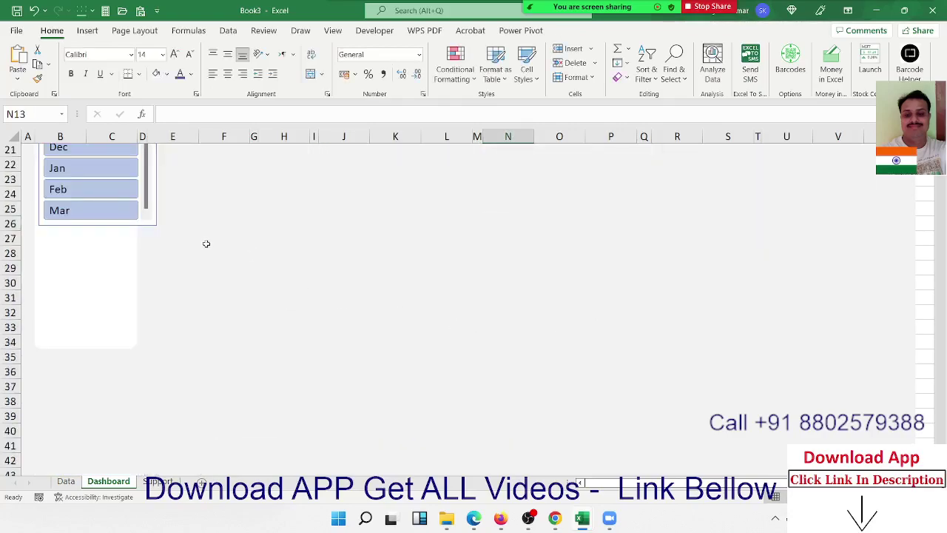
left_click(161, 223)
left_click(157, 225)
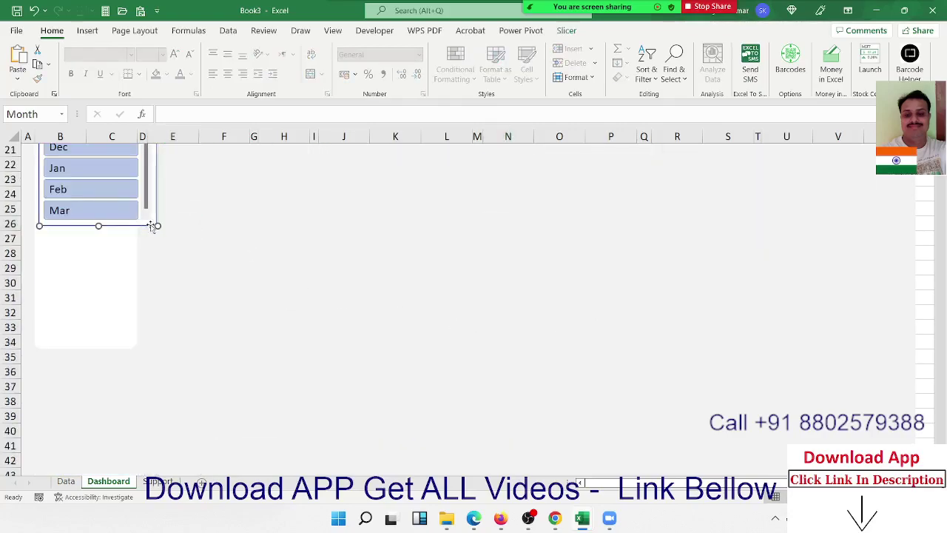
left_click_drag(156, 225, 124, 337)
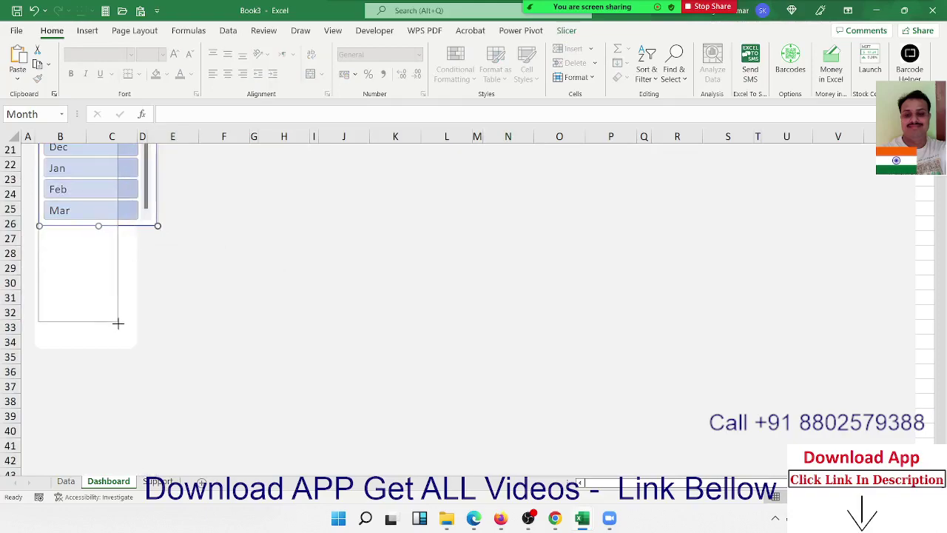
left_click_drag(124, 337, 128, 344)
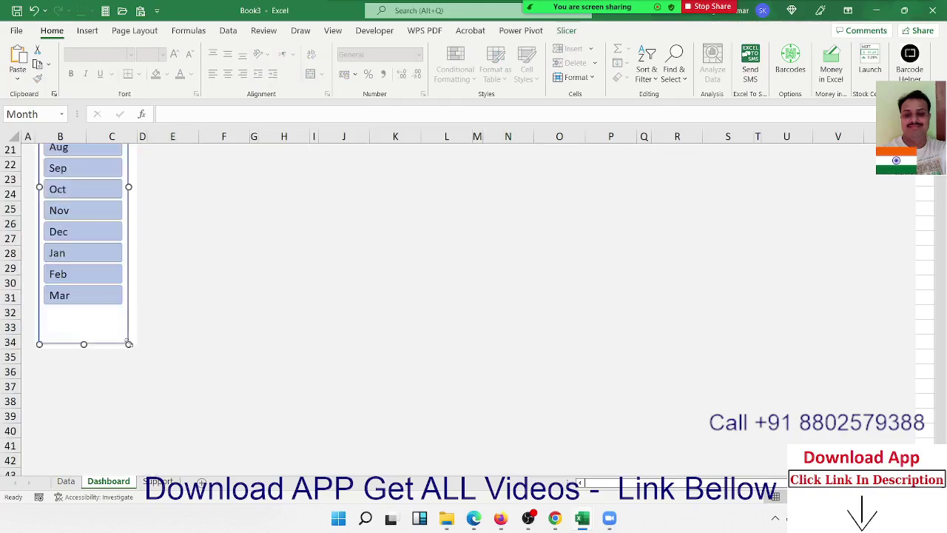
left_click(191, 287)
scroll(191, 287, "up", 7)
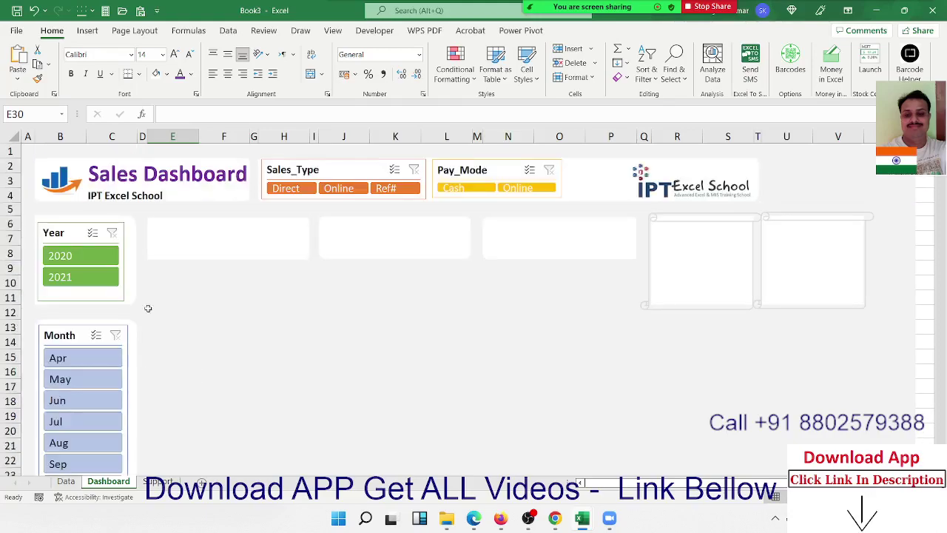
left_click(67, 335)
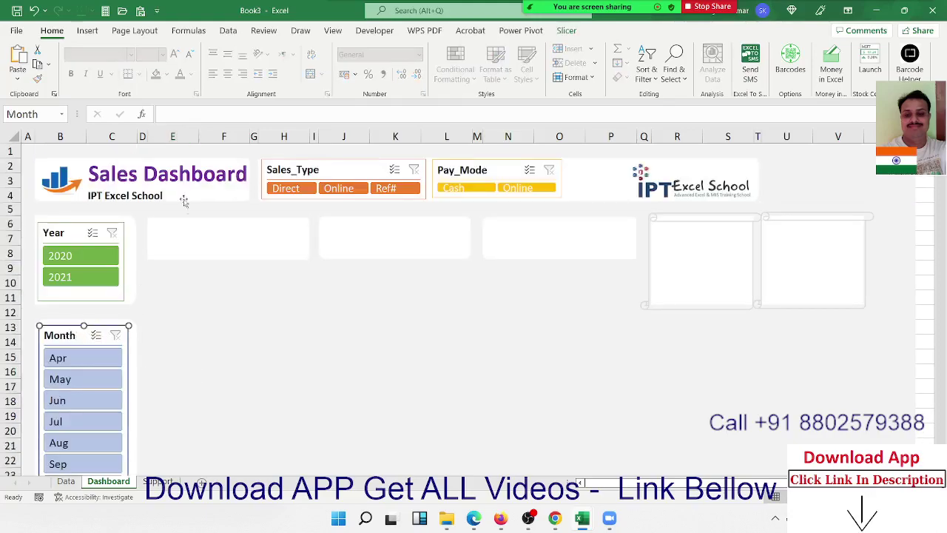
Give the Month slicer the dark green style, after trying grey, to match the Year slicer.
left_click(554, 33)
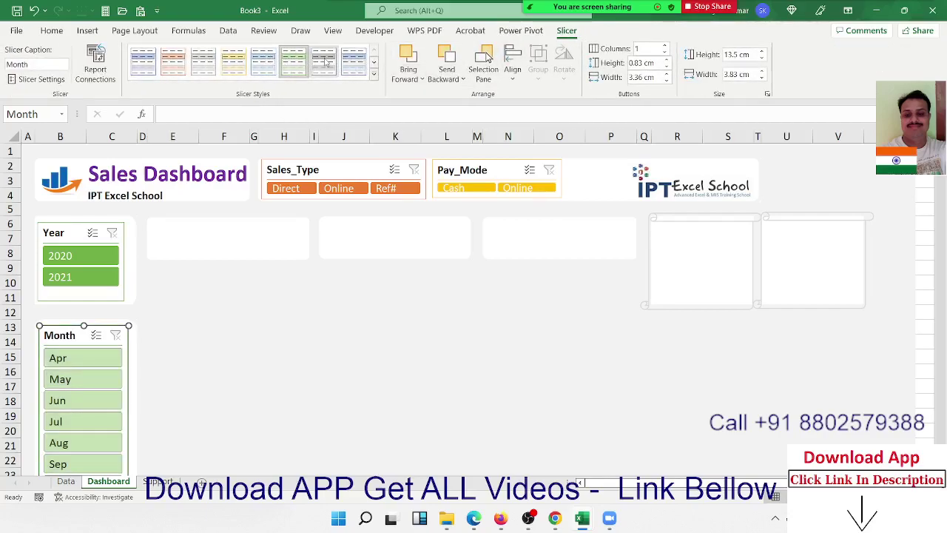
left_click(326, 62)
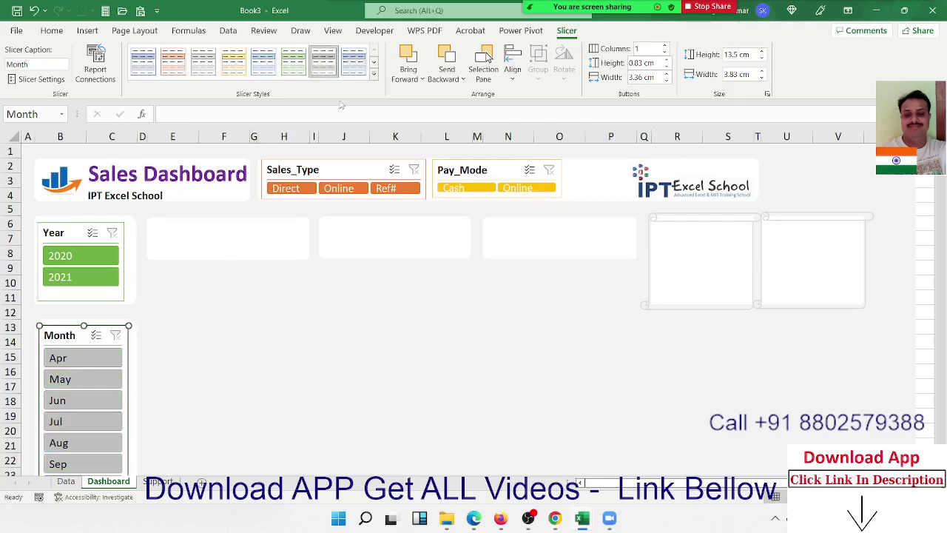
left_click(376, 77)
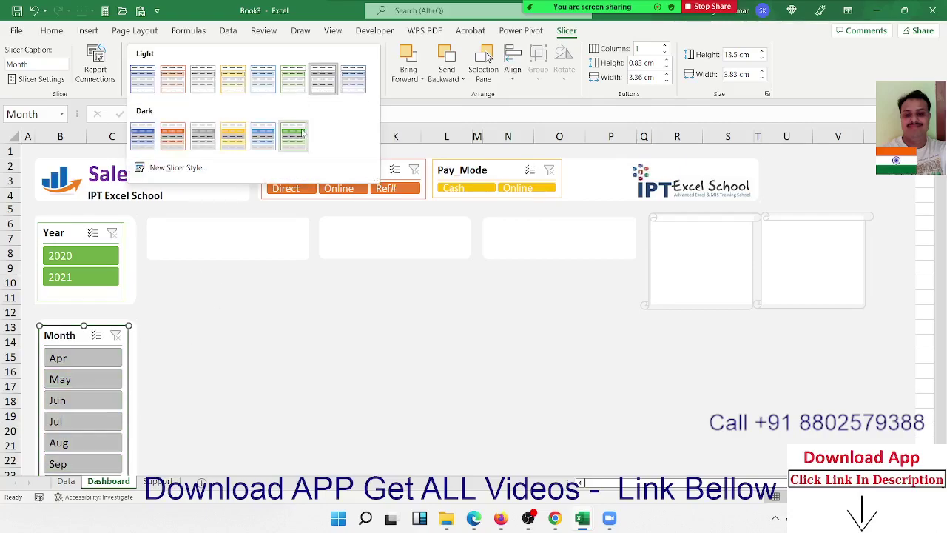
left_click(295, 136)
left_click(245, 315)
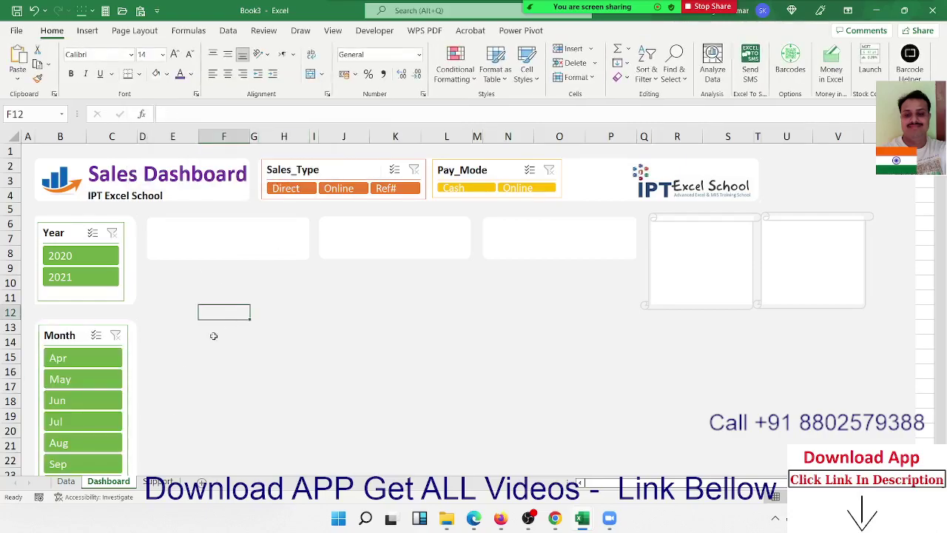
scroll(213, 336, "down", 7)
scroll(213, 336, "up", 3)
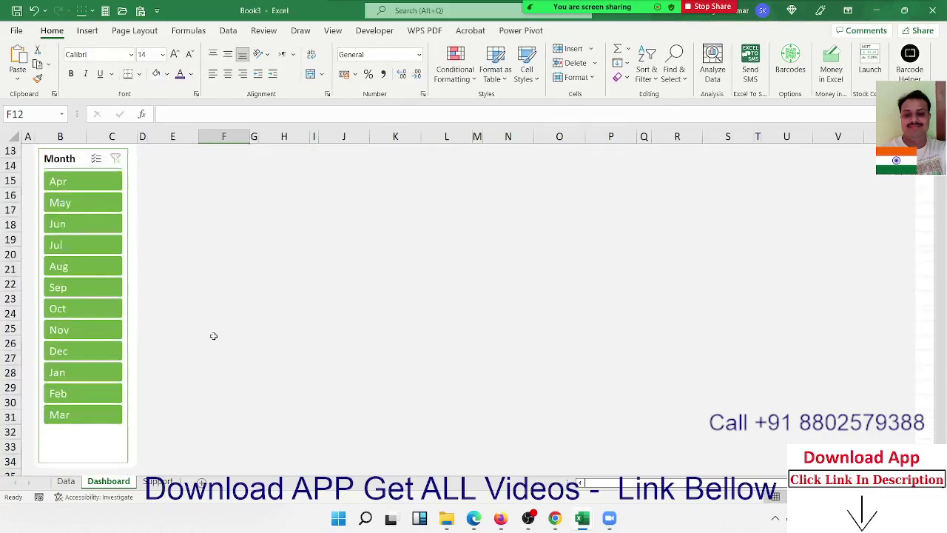
scroll(213, 336, "up", 4)
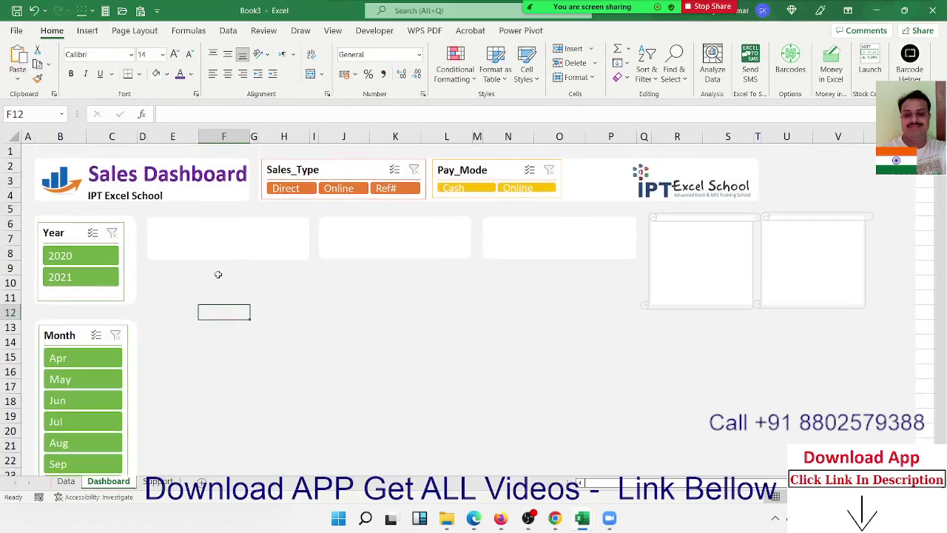
Head the first card 'Total Sales' in E6 and merge E7:F8 for its value.
left_click(175, 240)
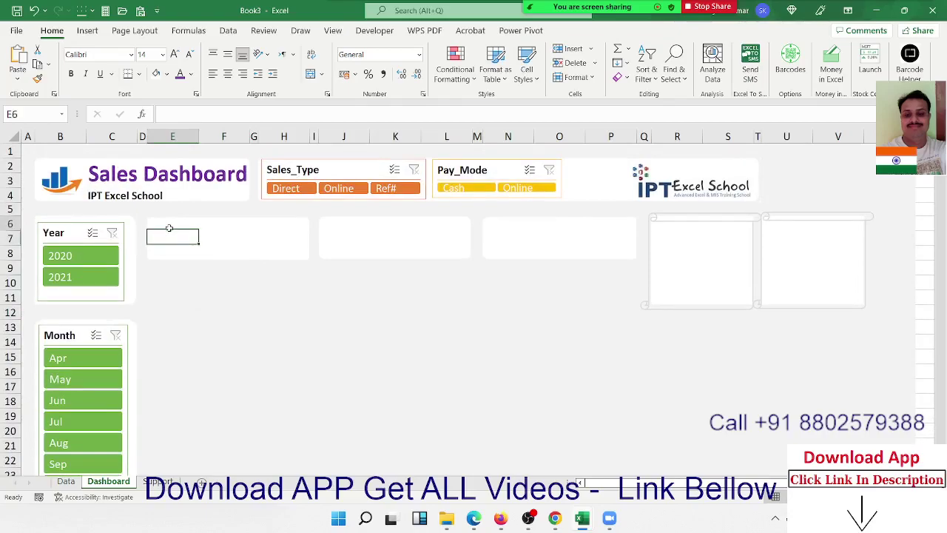
left_click(170, 228)
type("To")
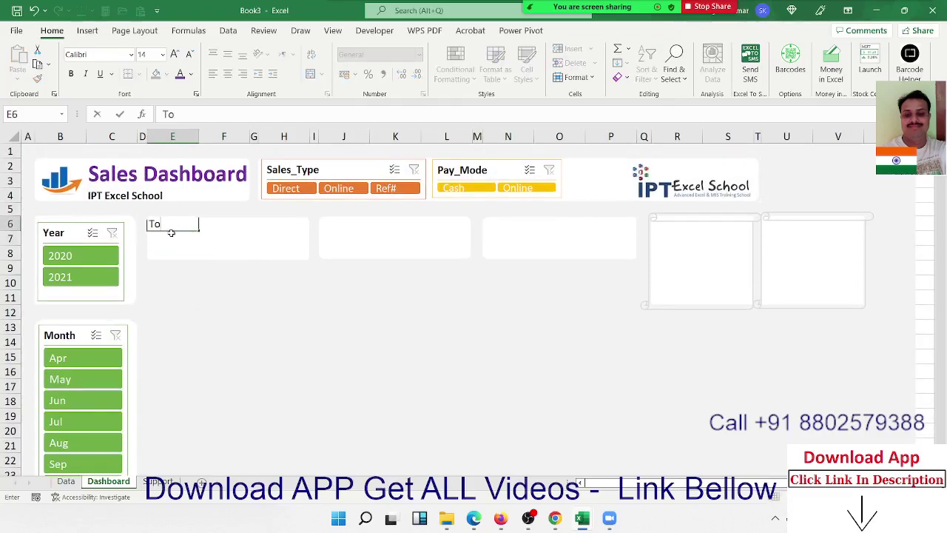
type("tal Sales")
key("Return")
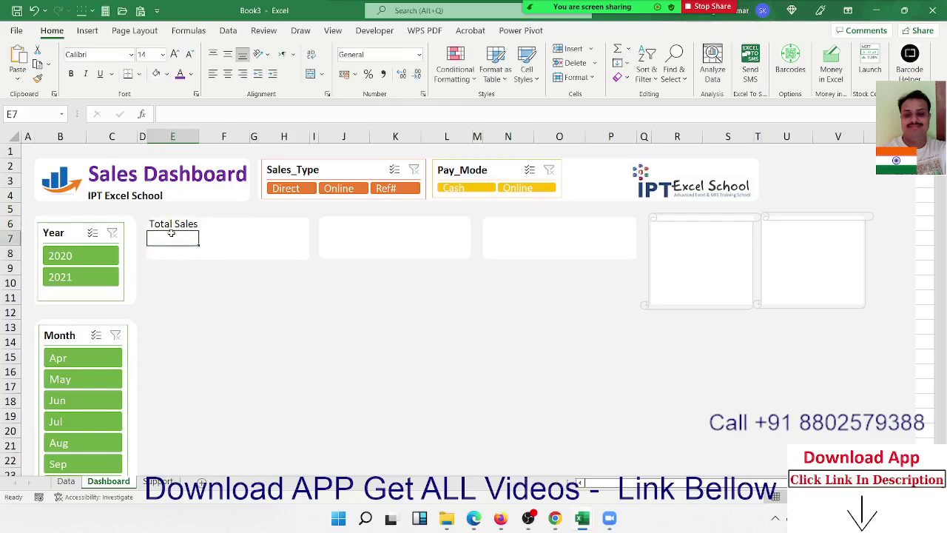
key("shift+Right")
key("shift+Down")
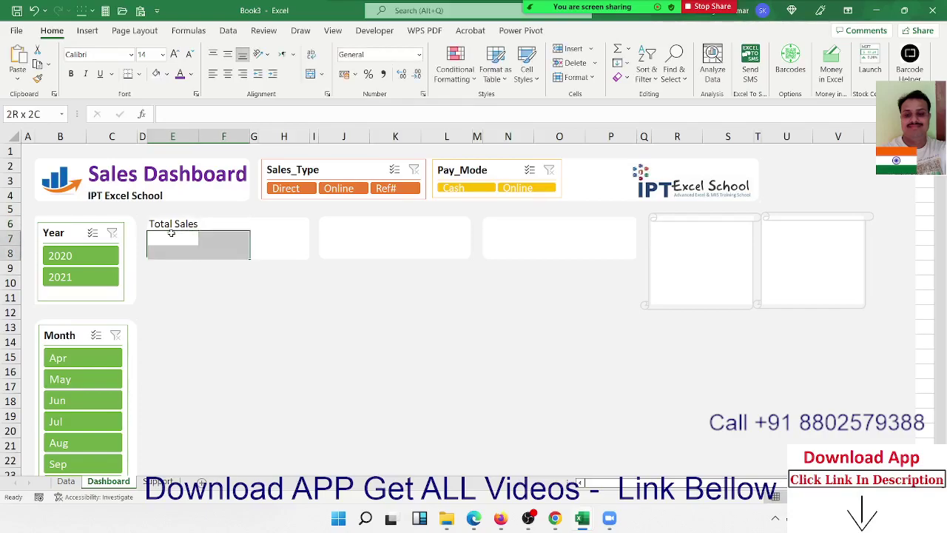
left_click(312, 79)
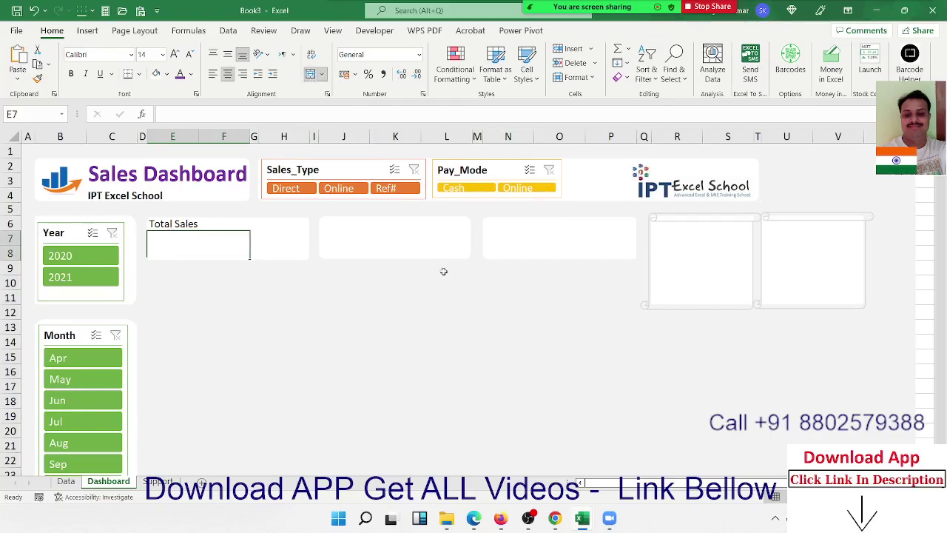
Head the second card 'Total Profit' in J6 and merge J7:K8 beneath it.
left_click(349, 233)
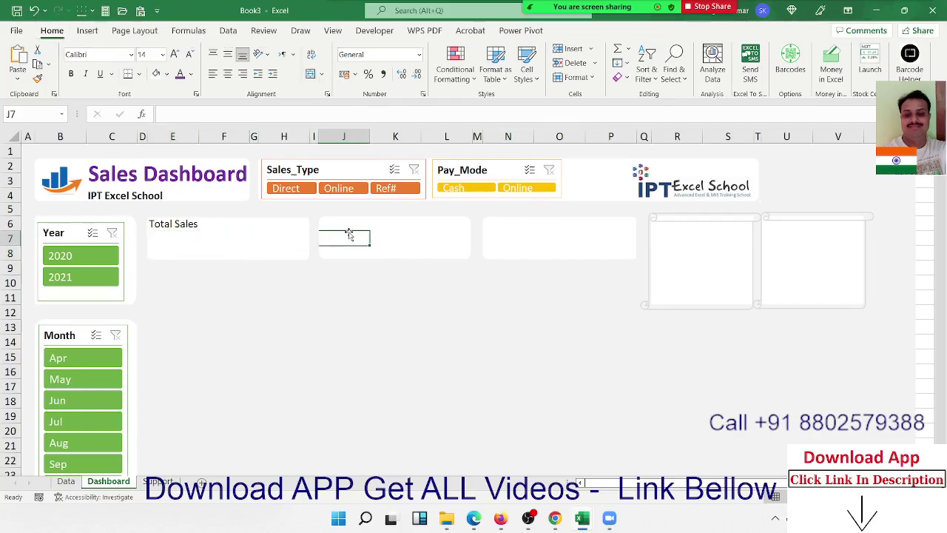
key("Right")
key("Left")
key("shift+Right")
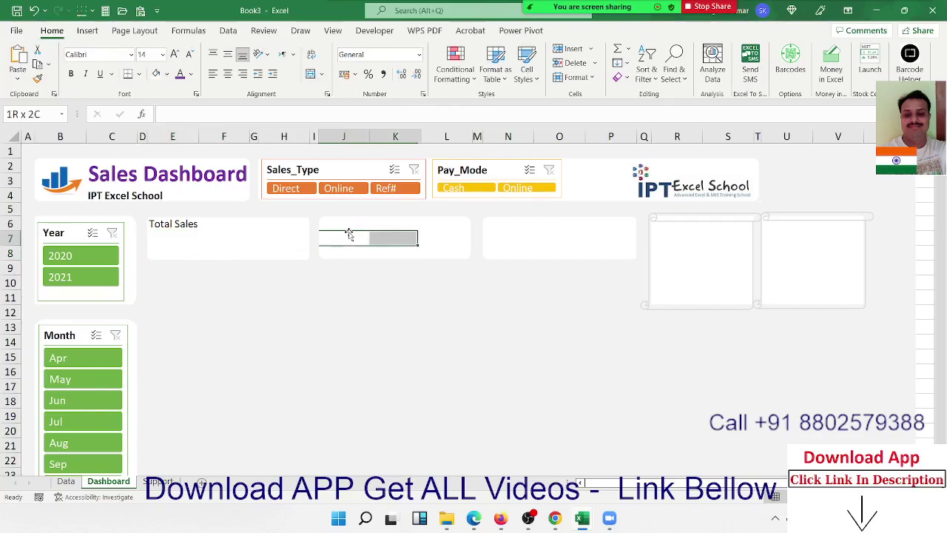
key("Up")
type("otal")
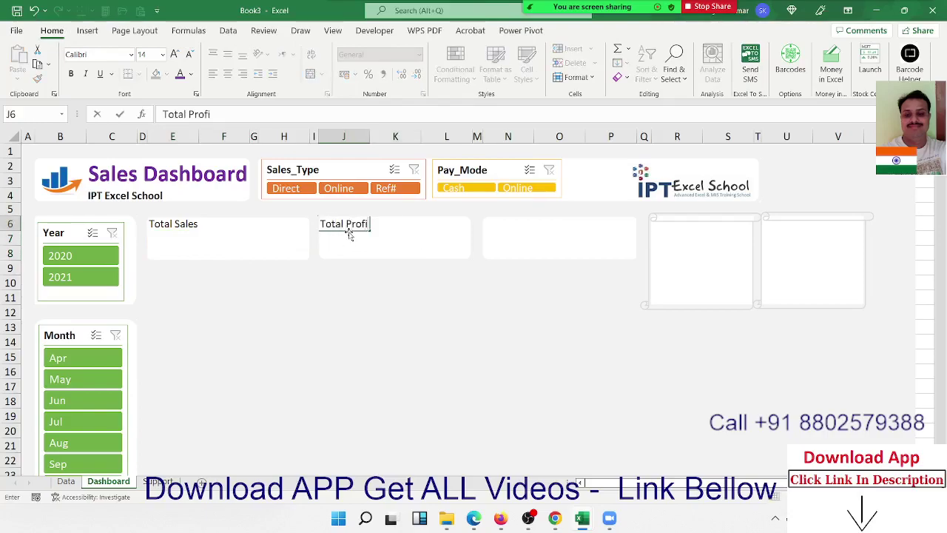
type("t")
key("Return")
key("shift+Right")
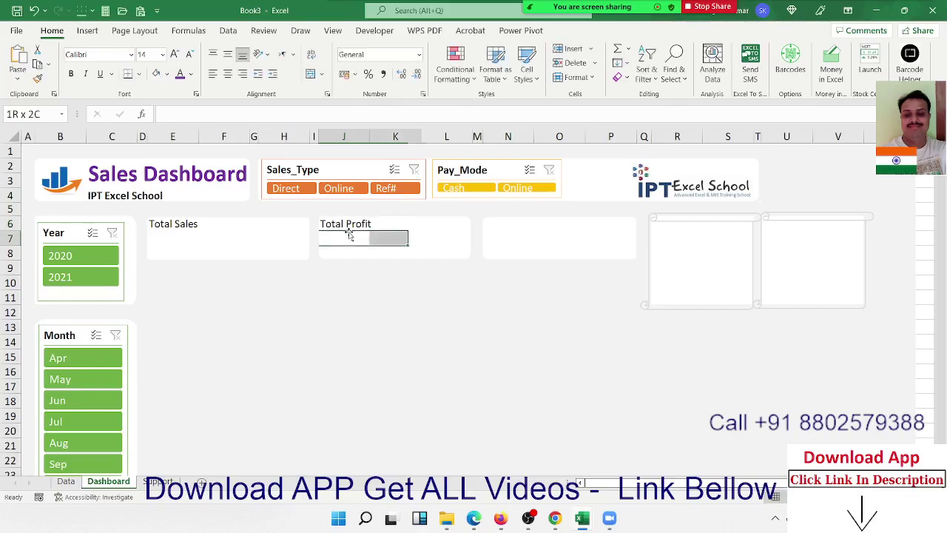
key("shift+Down")
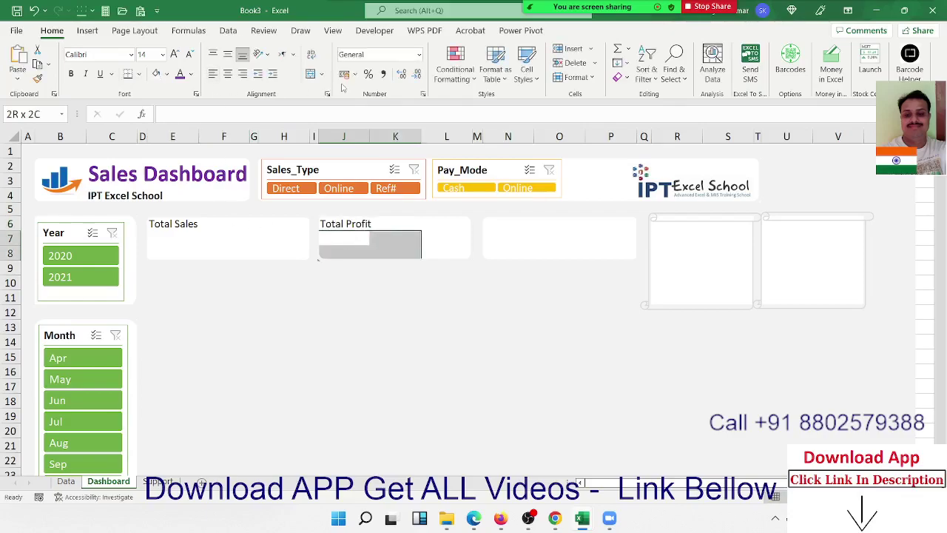
left_click(311, 75)
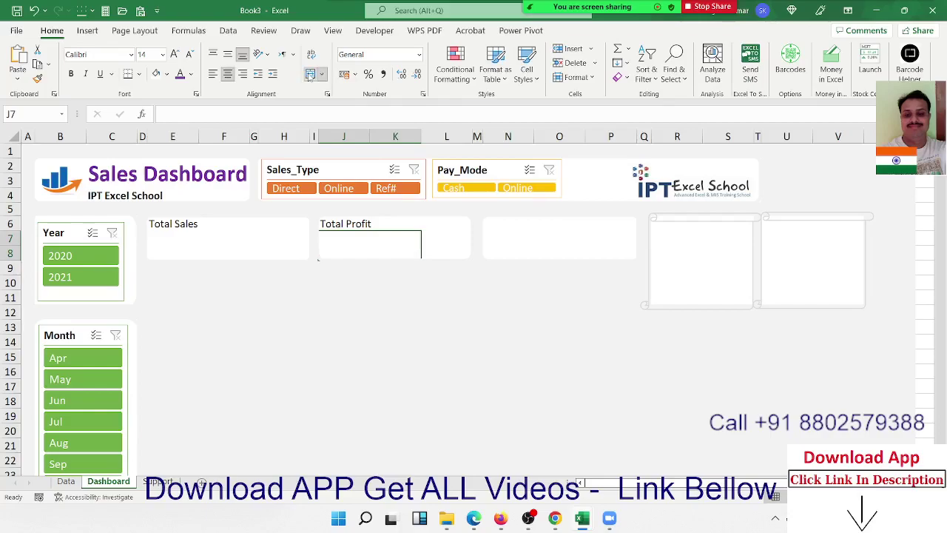
Head the third card 'Profit %' in N6 and merge N7:O8 beneath it.
key("Right")
key("Right")
key("Right")
key("Up")
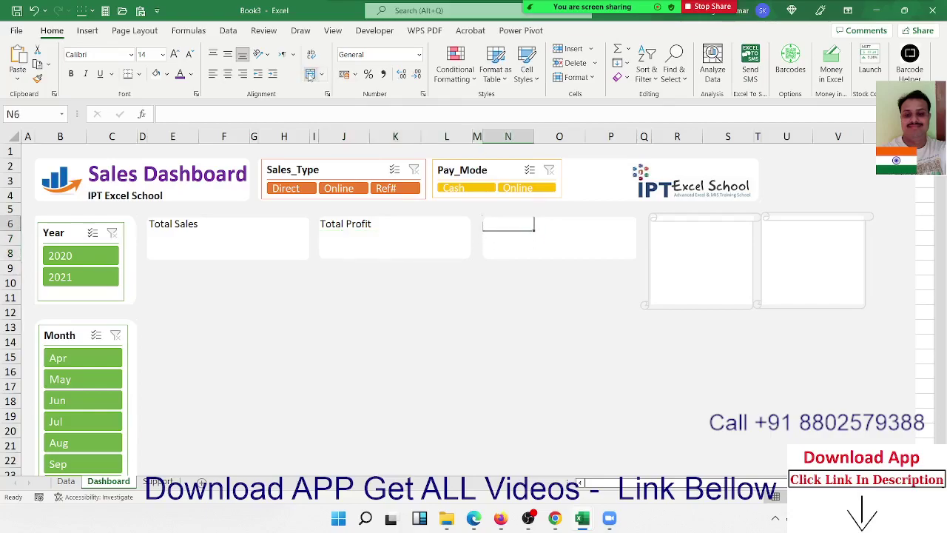
type("Profi")
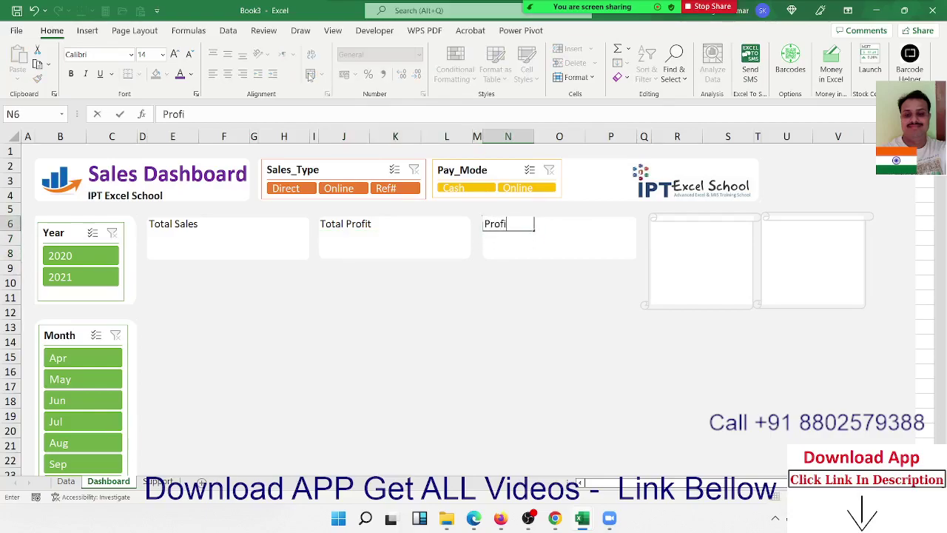
type("t %")
key("Return")
key("shift+Right")
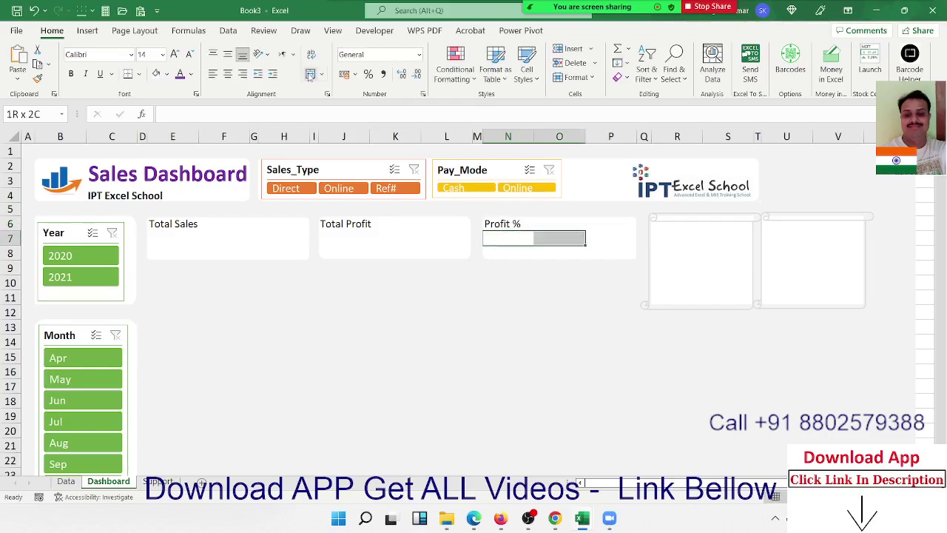
key("shift+Down")
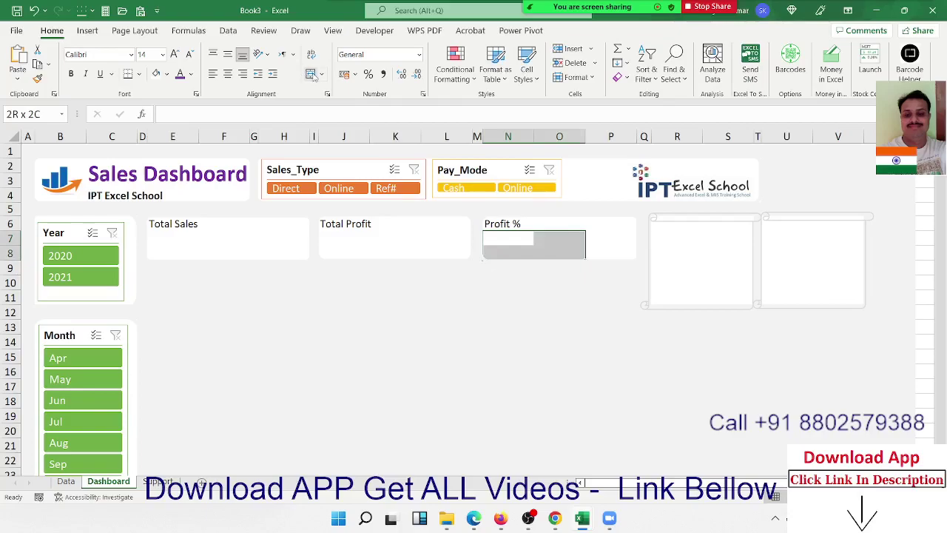
left_click(312, 74)
left_click(211, 259)
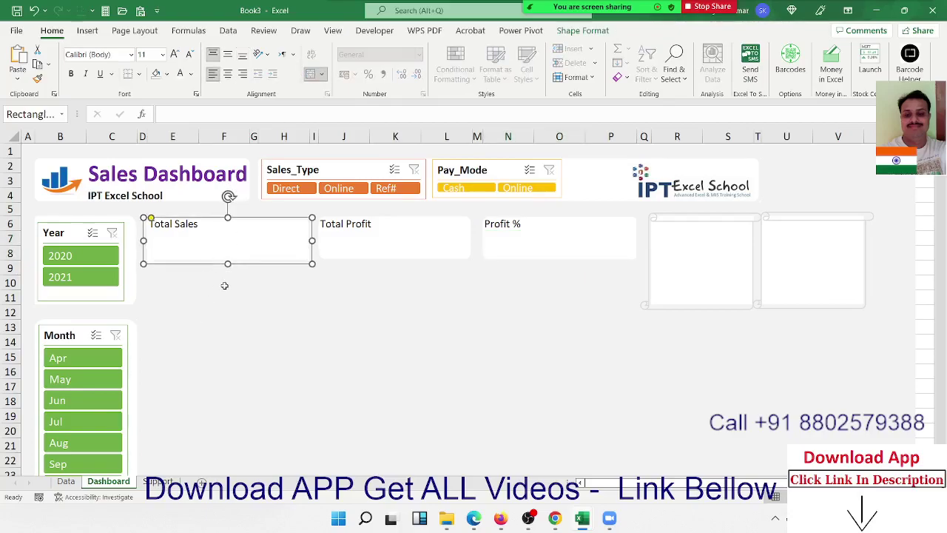
Paste the banknotes picture into the Total Sales card.
left_click(229, 302)
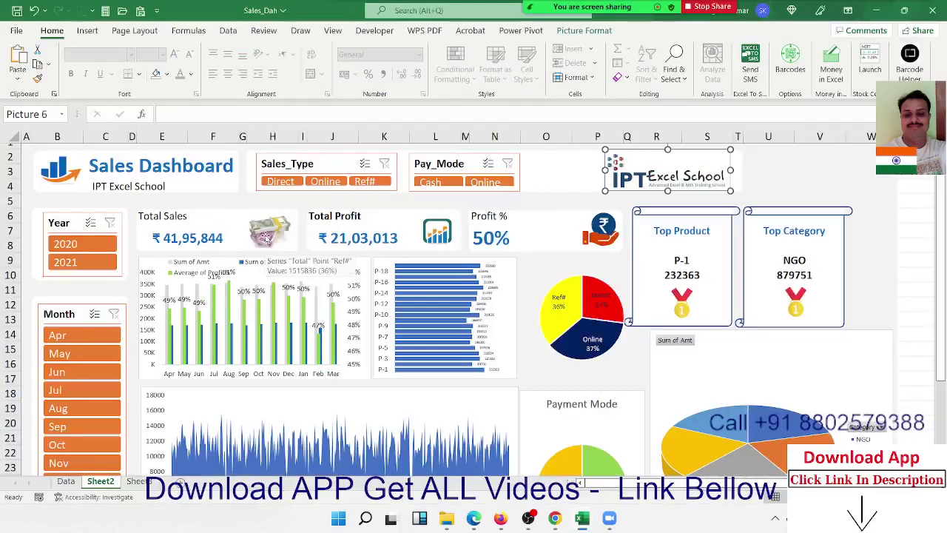
left_click(268, 236)
key("alt+Tab")
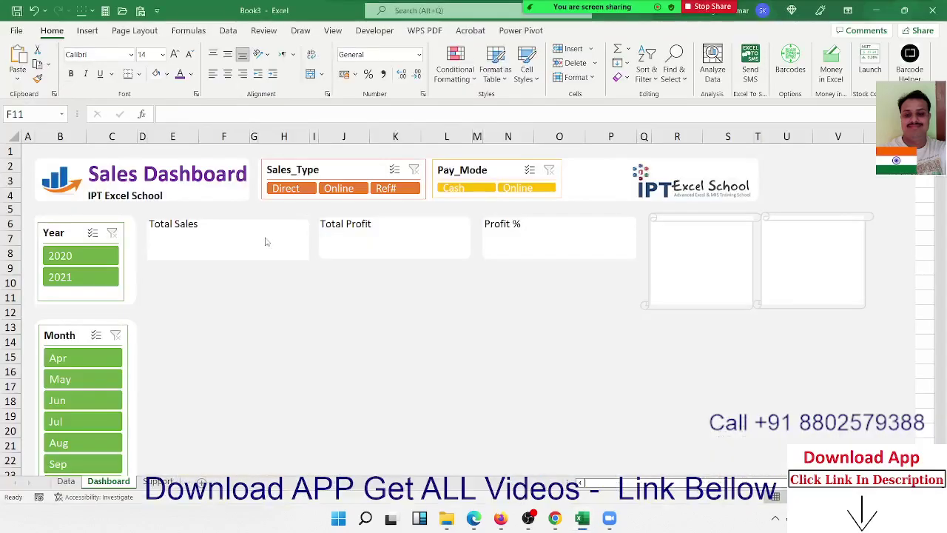
key("ctrl+v")
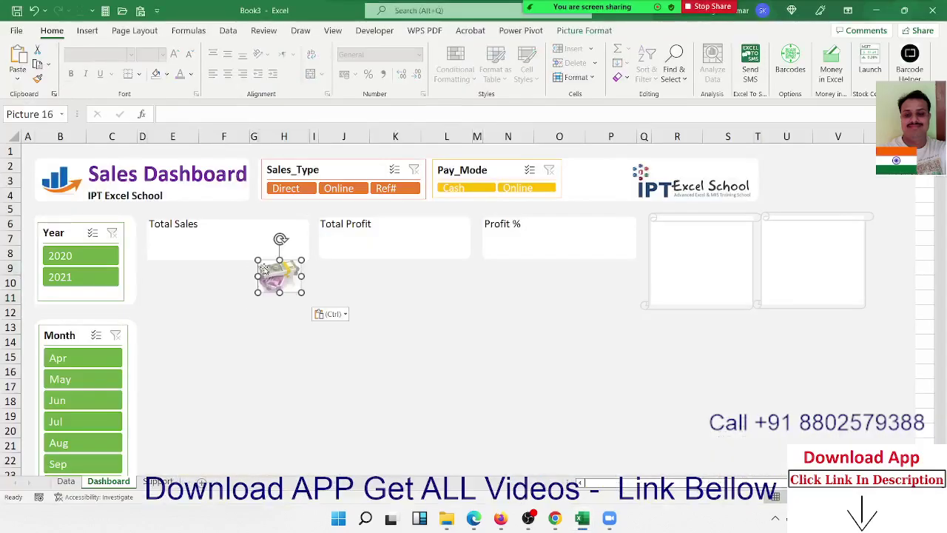
left_click_drag(275, 271, 285, 238)
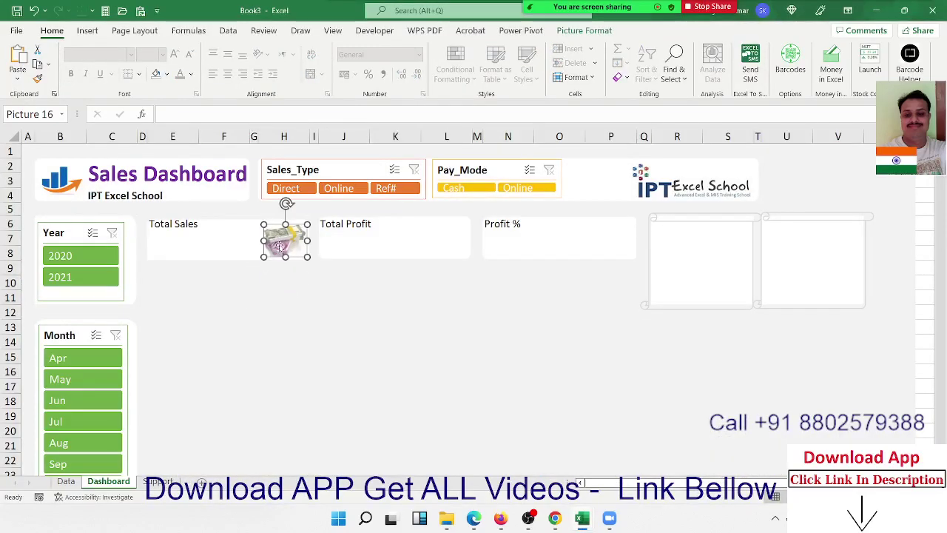
left_click(314, 269)
Copy the bar-chart icon from Sales_Dashboard into the right end of the Total Profit card.
key("alt+Tab")
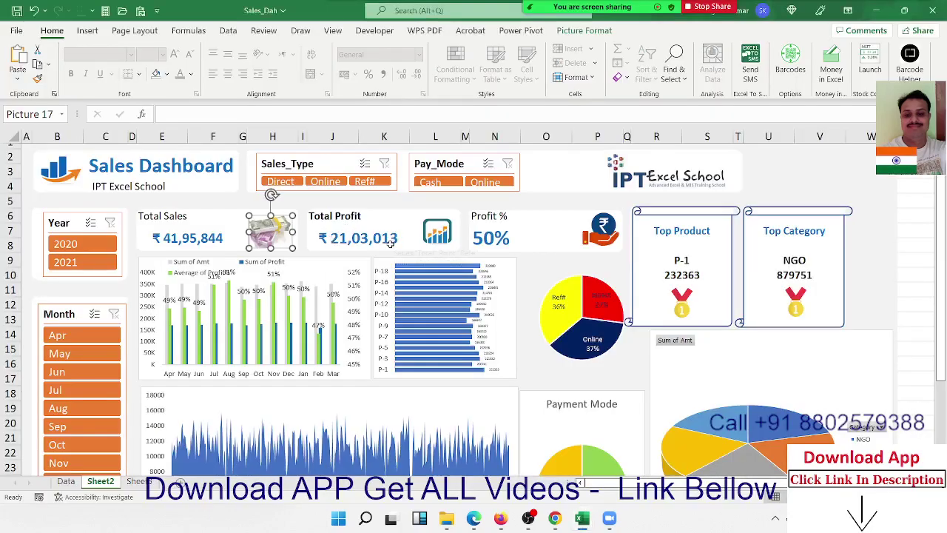
left_click(437, 238)
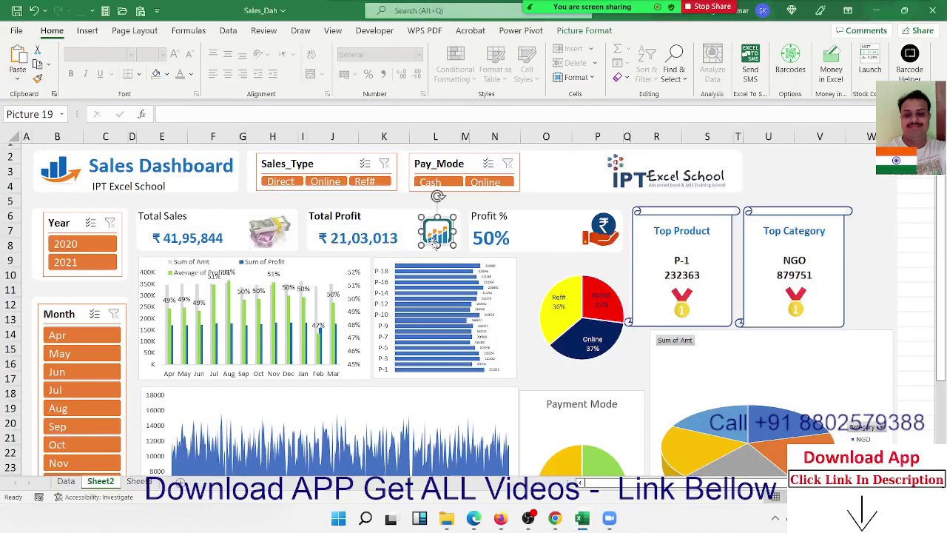
key("ctrl+c")
key("alt+Tab")
key("ctrl+v")
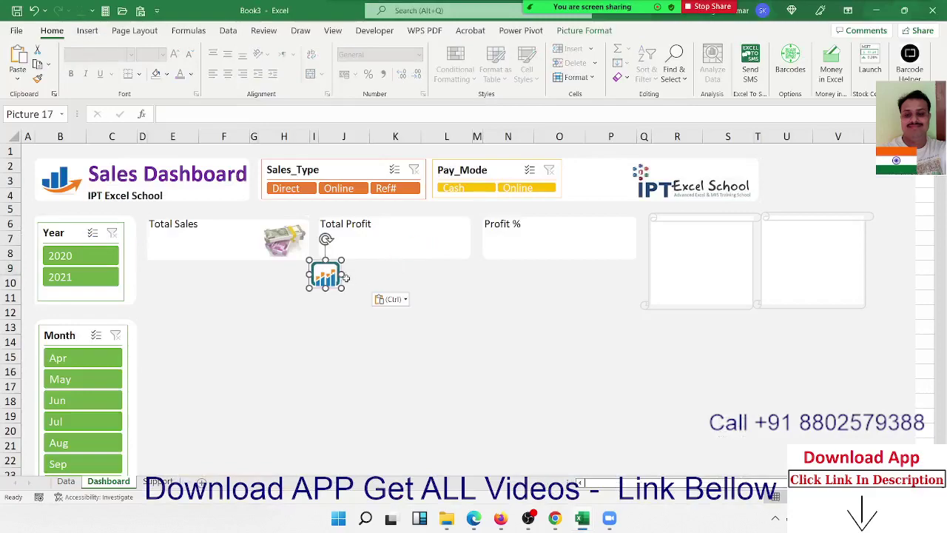
left_click_drag(329, 282, 452, 245)
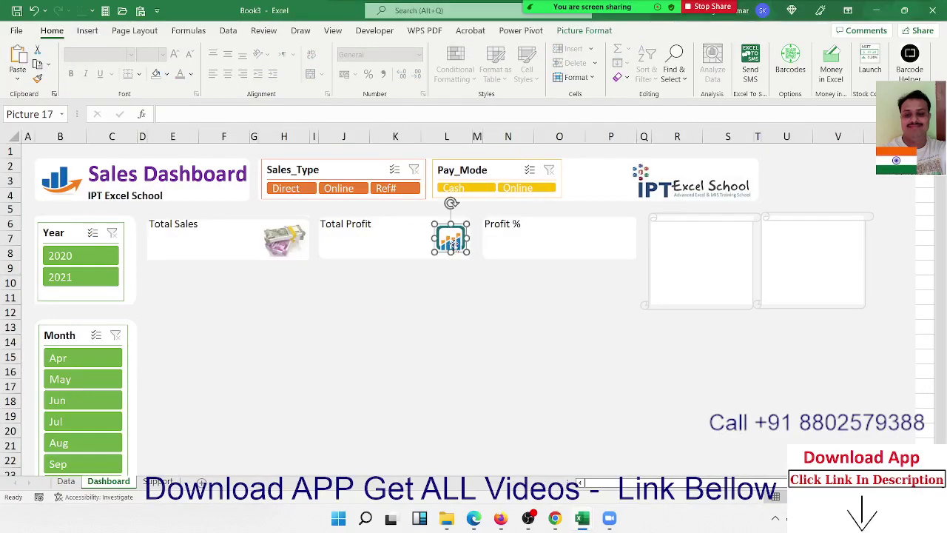
left_click(441, 284)
Copy the rupee-hand icon from Sales_Dashboard into the Profit % card.
key("alt+Tab")
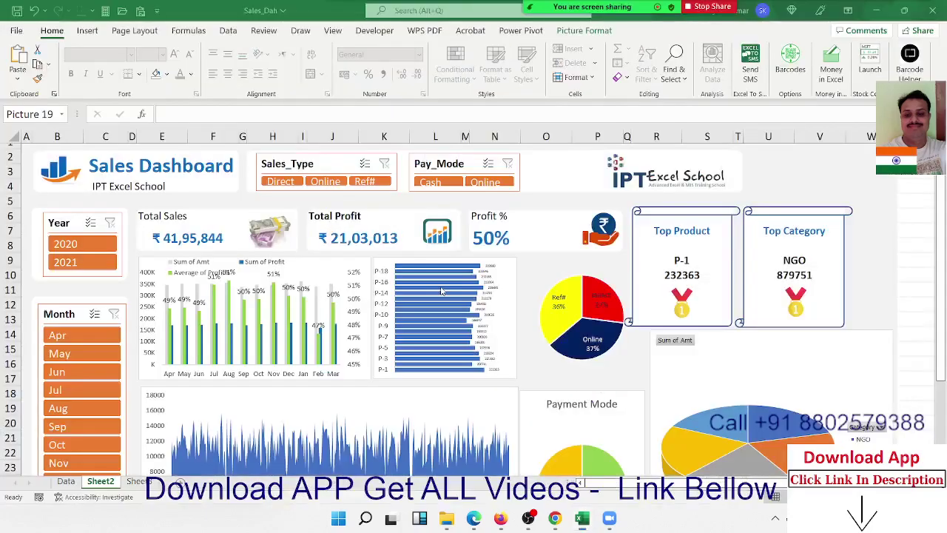
left_click(584, 241)
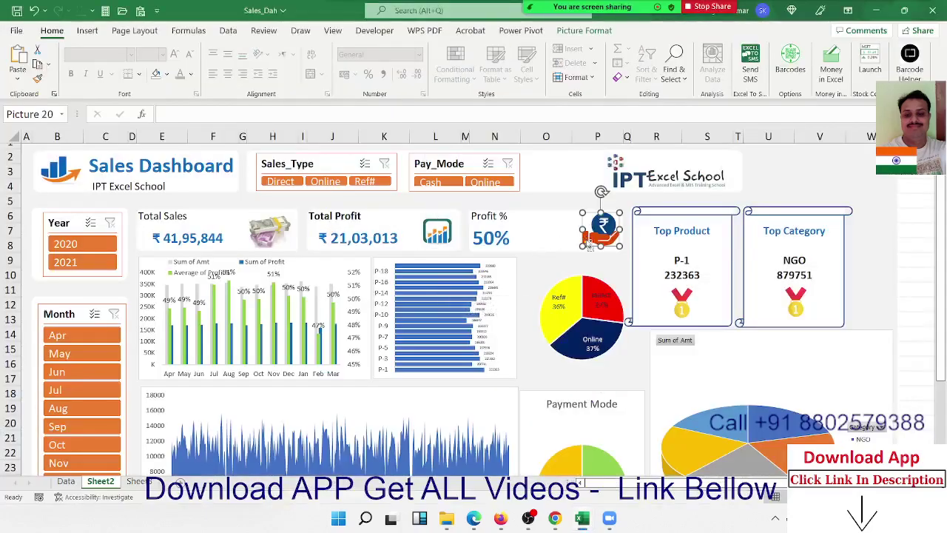
key("ctrl+c")
key("alt+Tab")
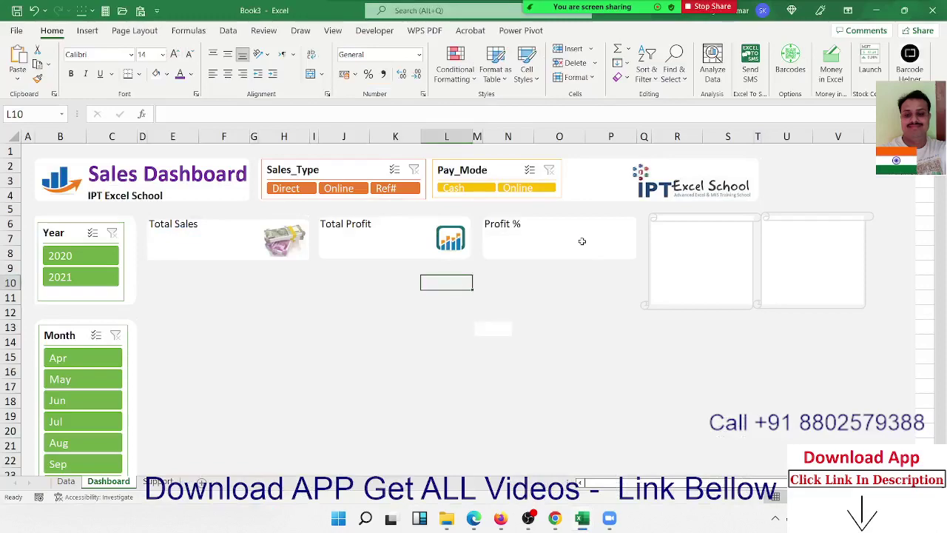
key("ctrl+v")
left_click_drag(444, 298, 617, 246)
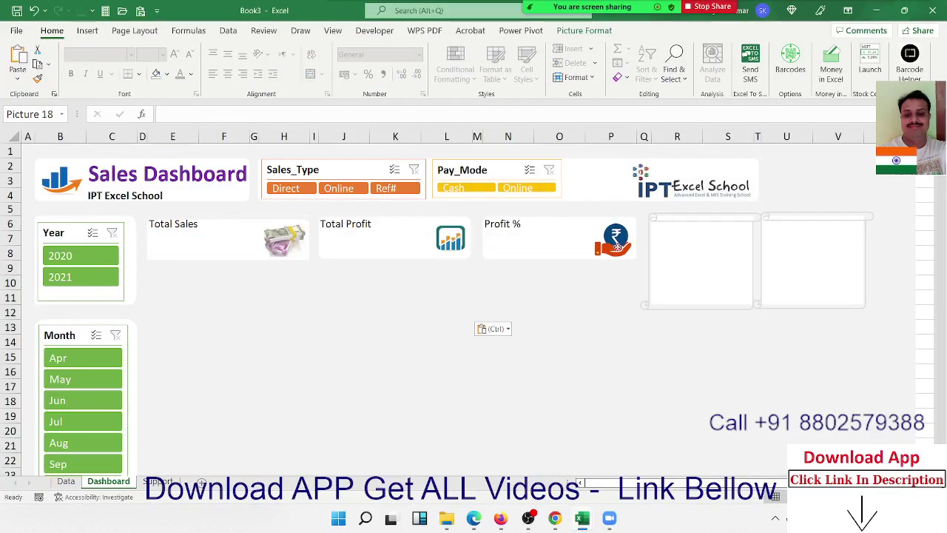
left_click_drag(618, 247, 617, 247)
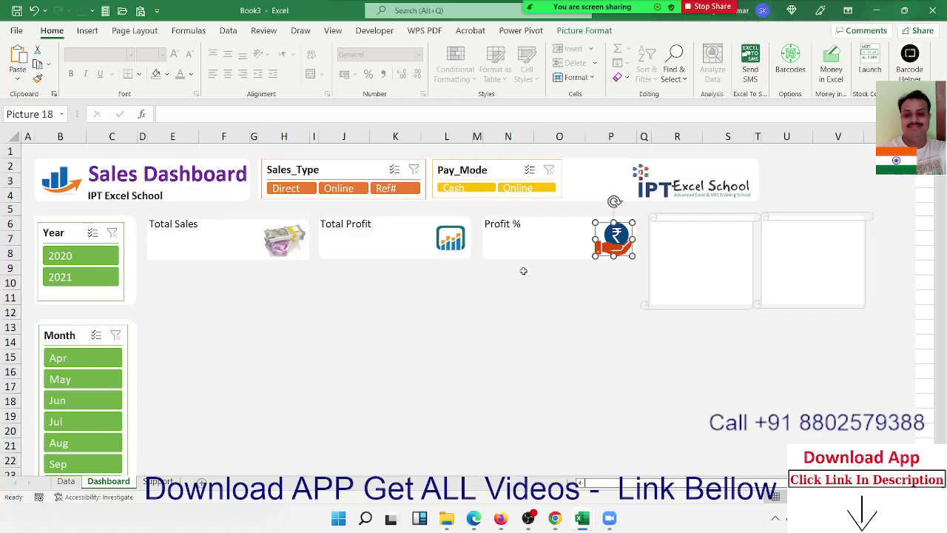
left_click(452, 244)
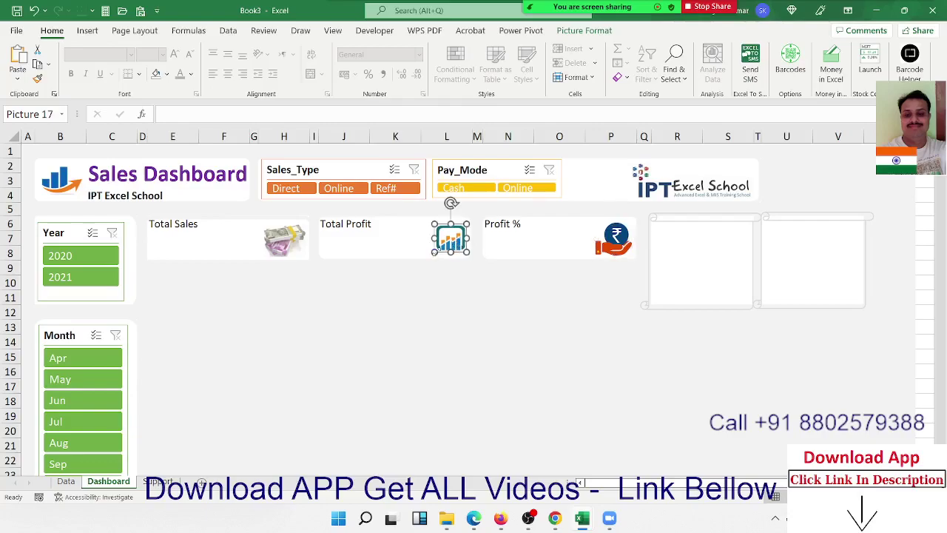
left_click(428, 308)
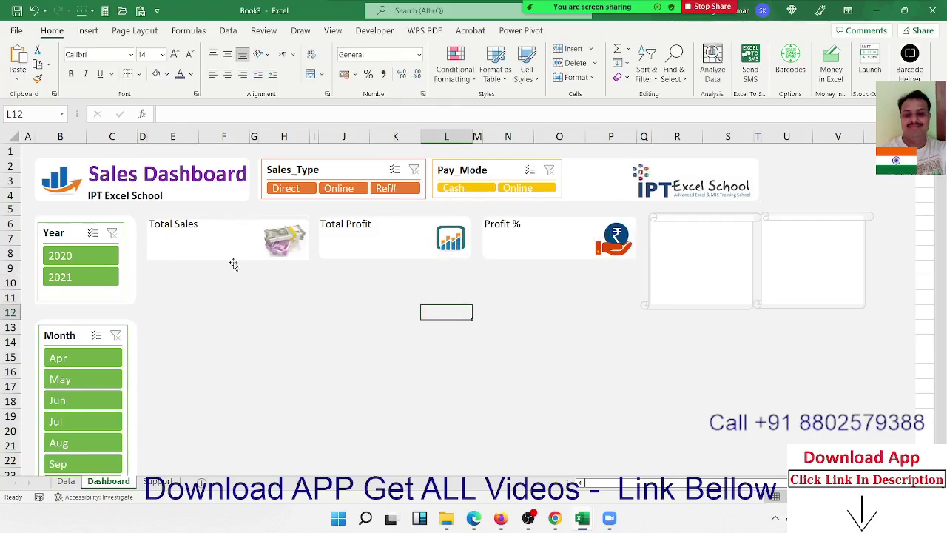
Enter 'Top Product' in R7 and merge and centre it across R7:S7.
left_click(172, 240)
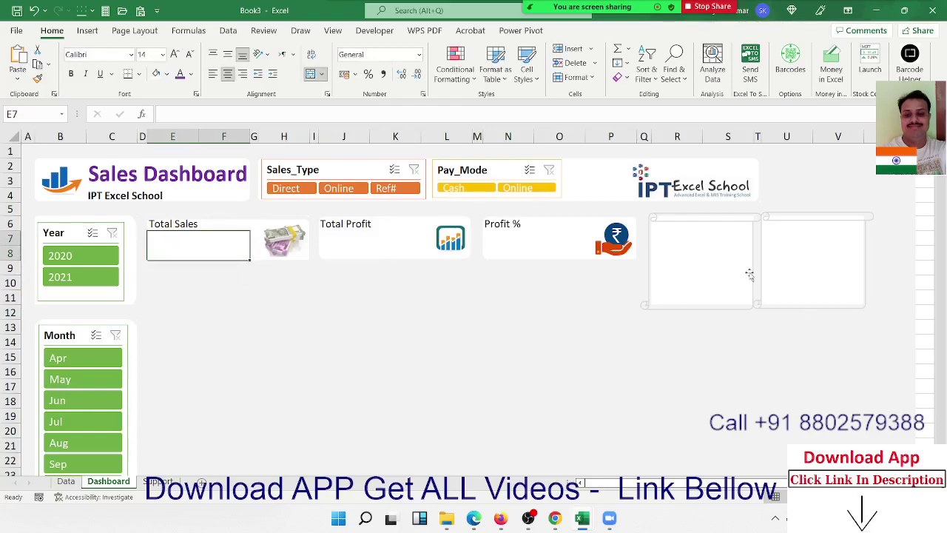
left_click(698, 247)
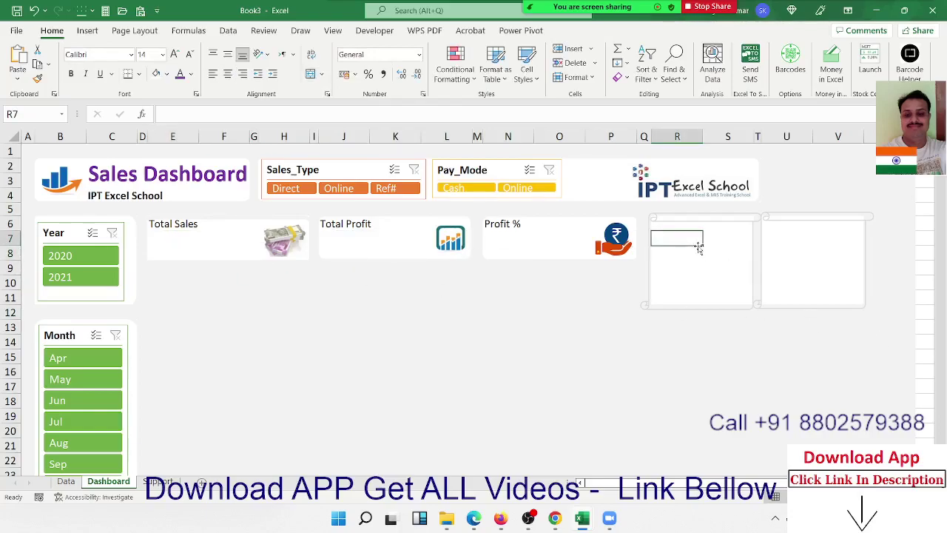
type("Top Product")
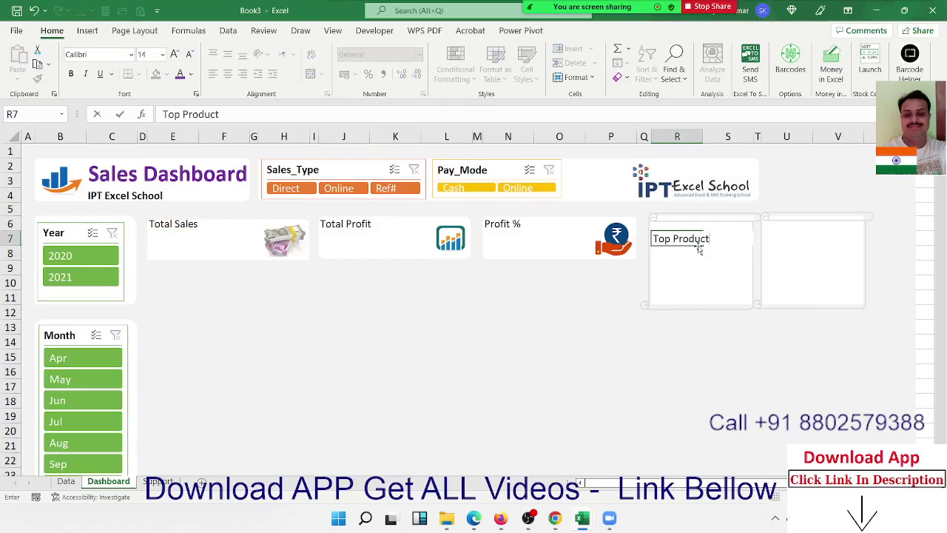
left_click(737, 272)
left_click(694, 236)
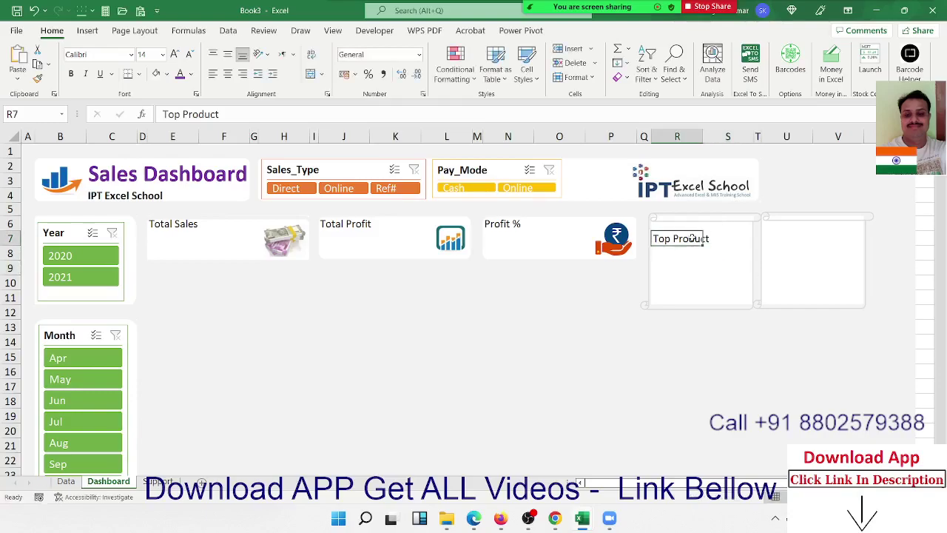
left_click_drag(695, 239, 730, 241)
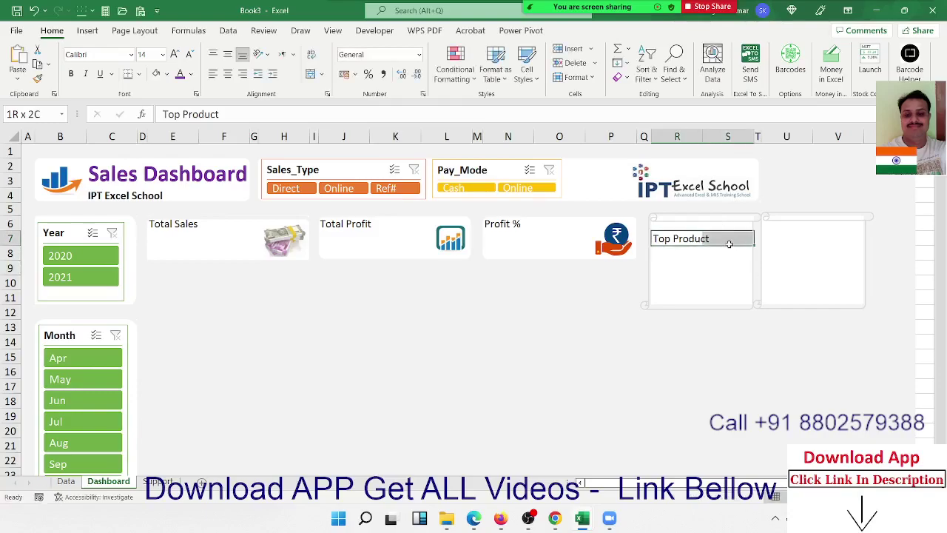
left_click(344, 74)
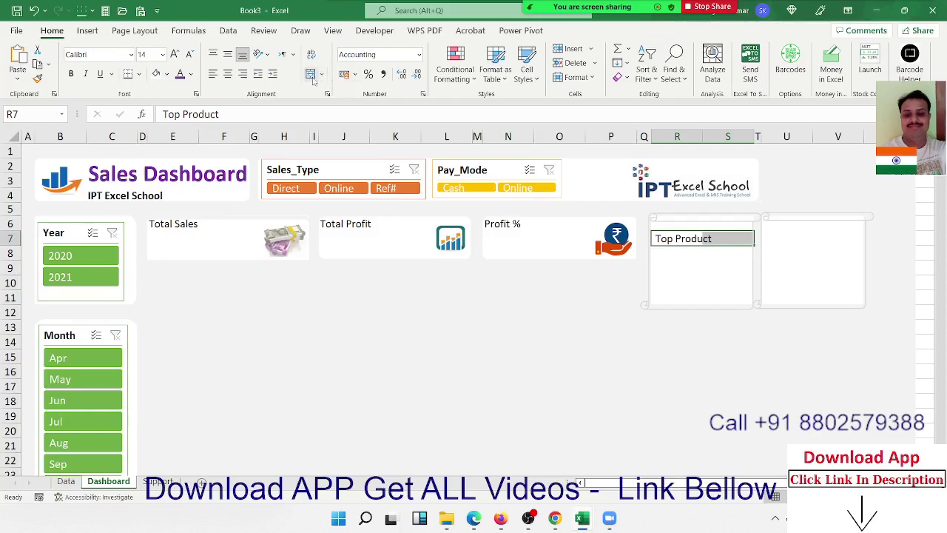
left_click(310, 75)
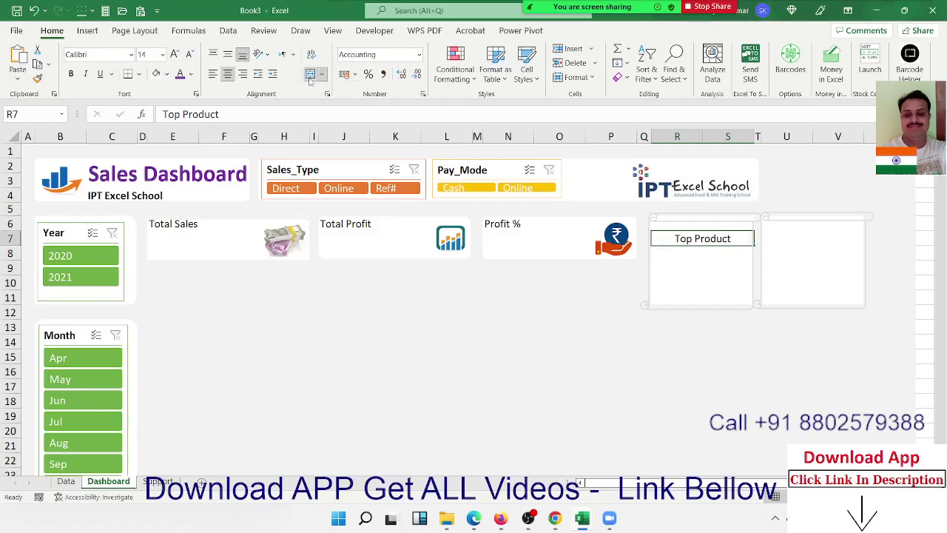
Merge U7:V7 and type the heading 'Top Catagary' into it.
left_click(783, 238)
left_click_drag(783, 238, 838, 238)
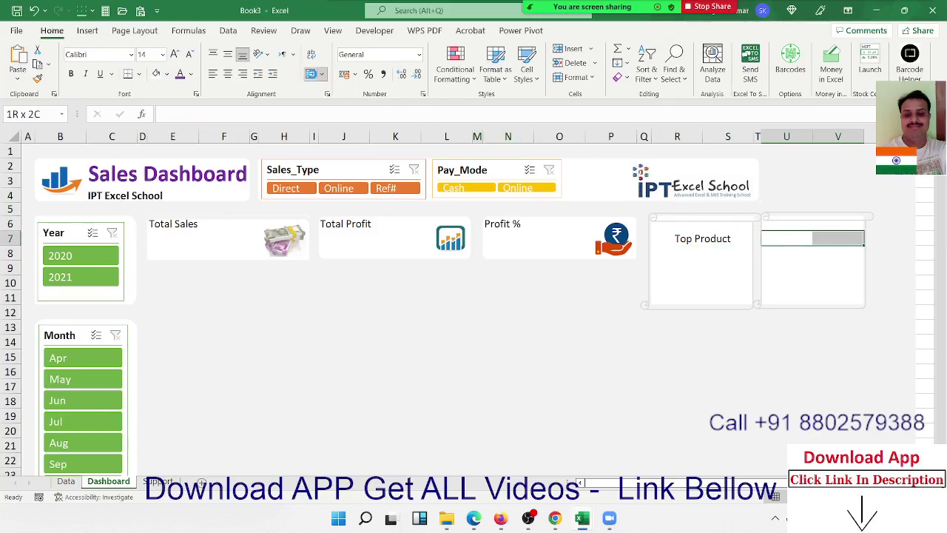
left_click(310, 74)
type("Top ")
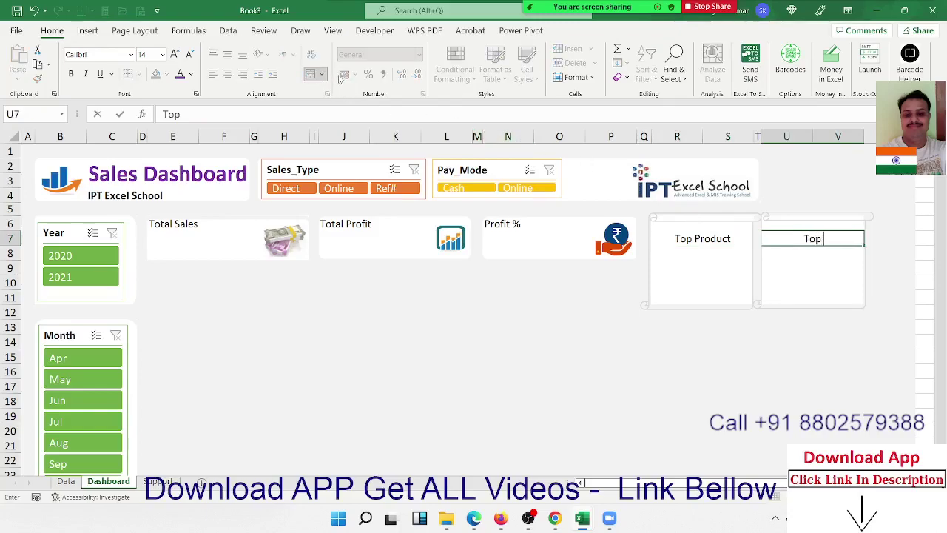
type("Cal")
type("ag")
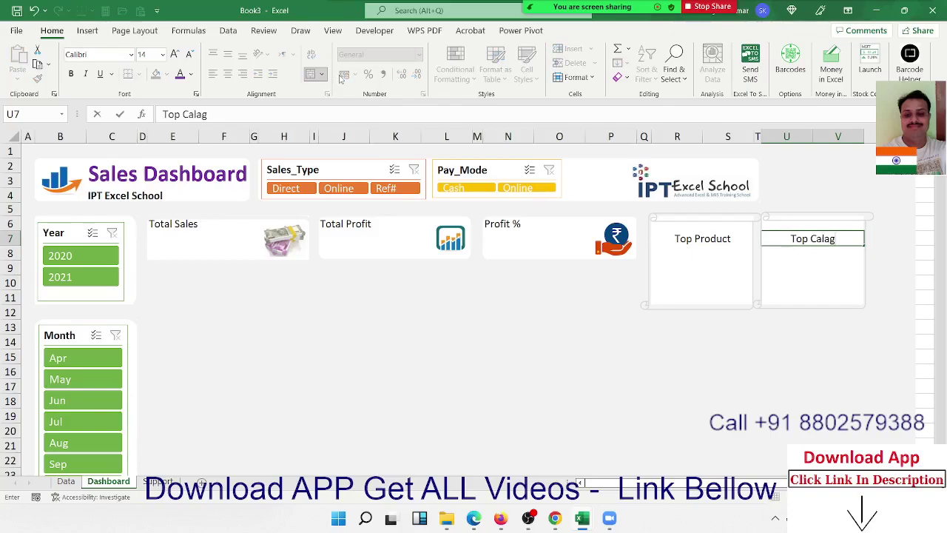
type("ry")
key("BackSpace")
key("BackSpace")
key("BackSpace")
key("BackSpace")
key("BackSpace")
type("ta")
type("gary")
key("Return")
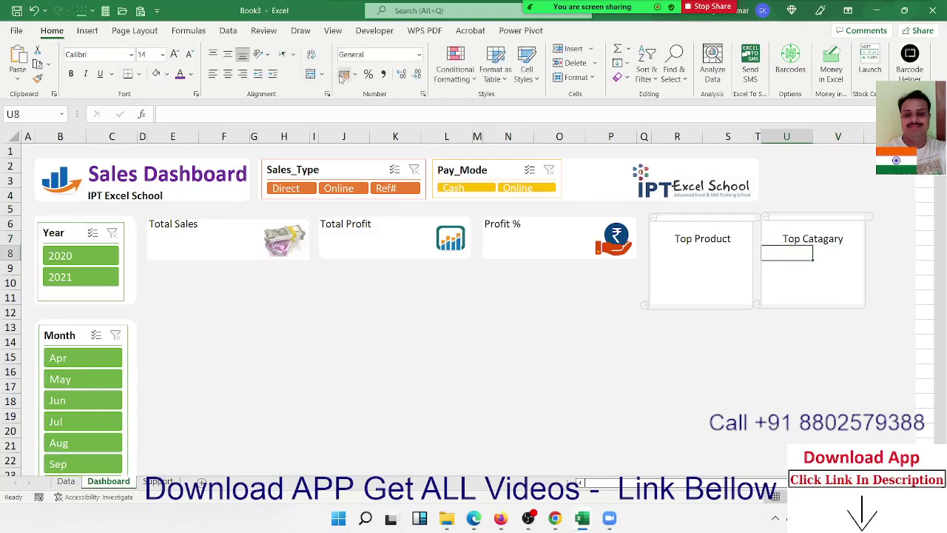
key("Up")
Bold the Top Catagary heading and undo an accidental icon paste.
key("ctrl+b")
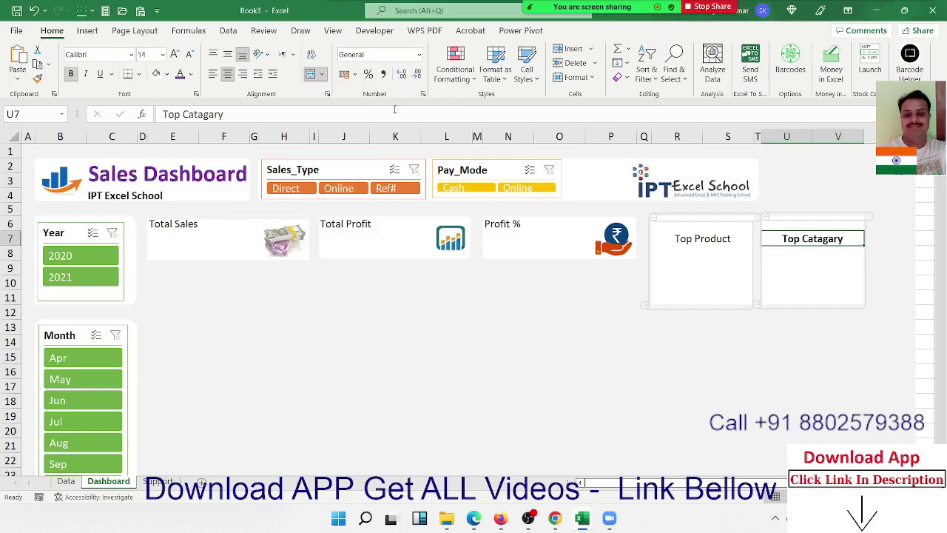
left_click(679, 238)
key("ctrl+v")
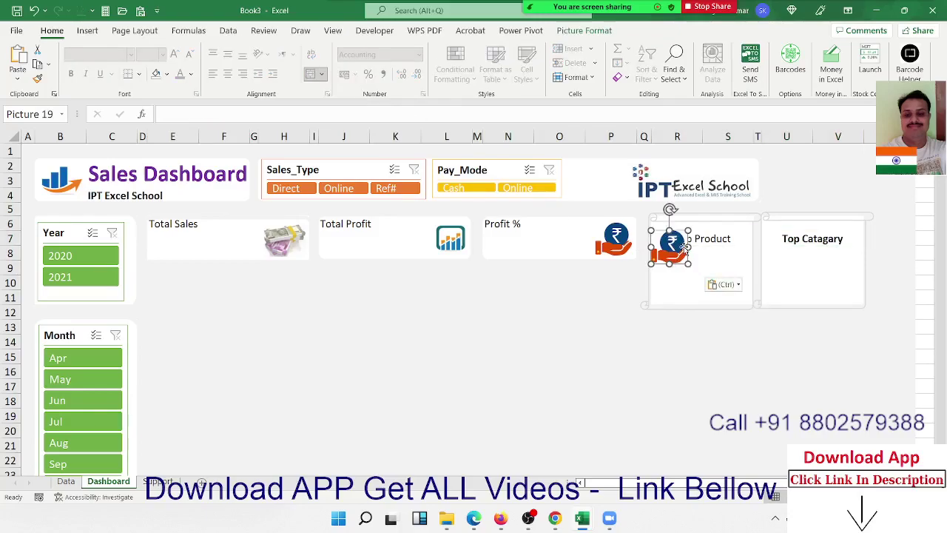
key("ctrl+z")
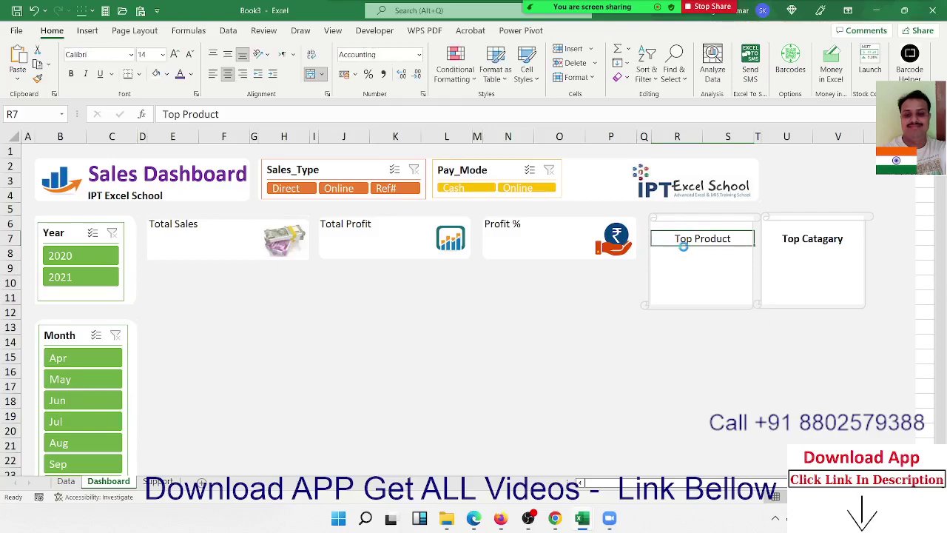
Merge and centre R8:S8 and R9:S9 under Top Product.
left_click(685, 252)
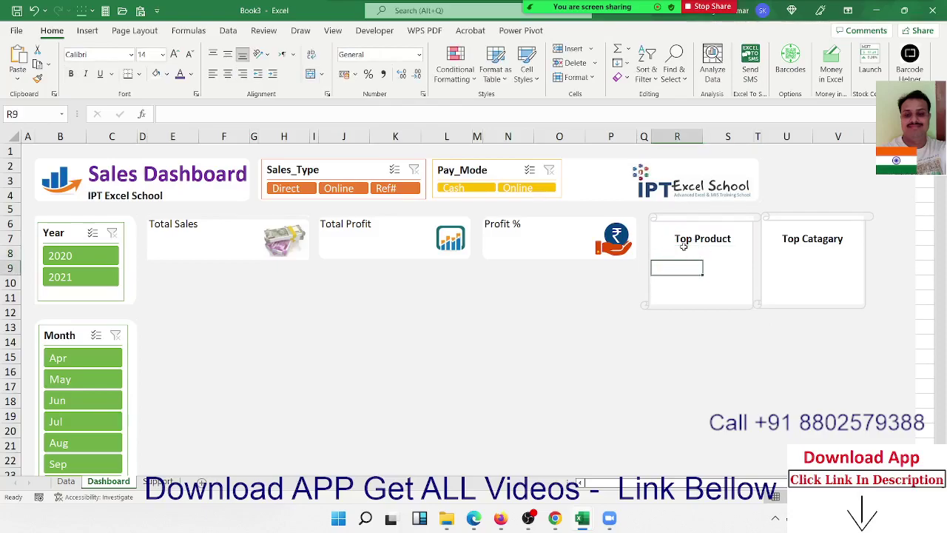
key("shift+Right")
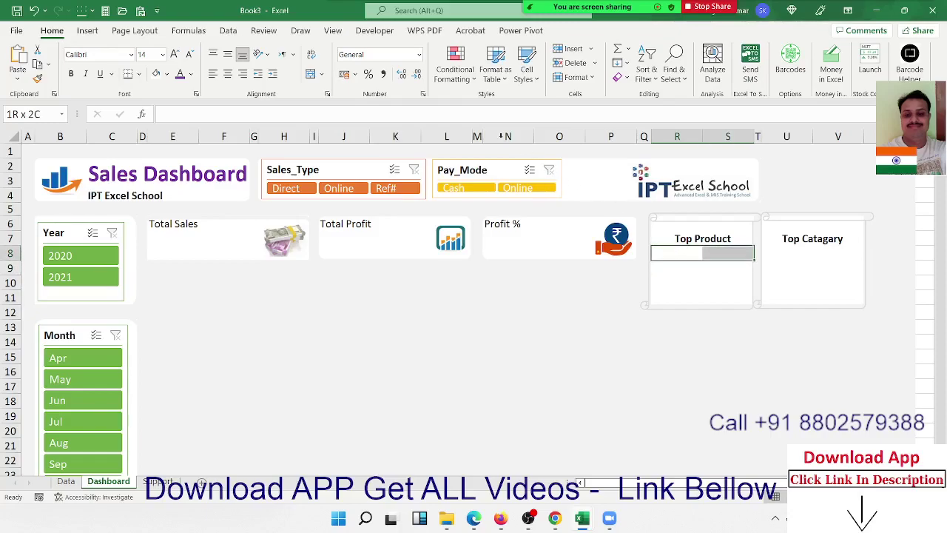
left_click(312, 74)
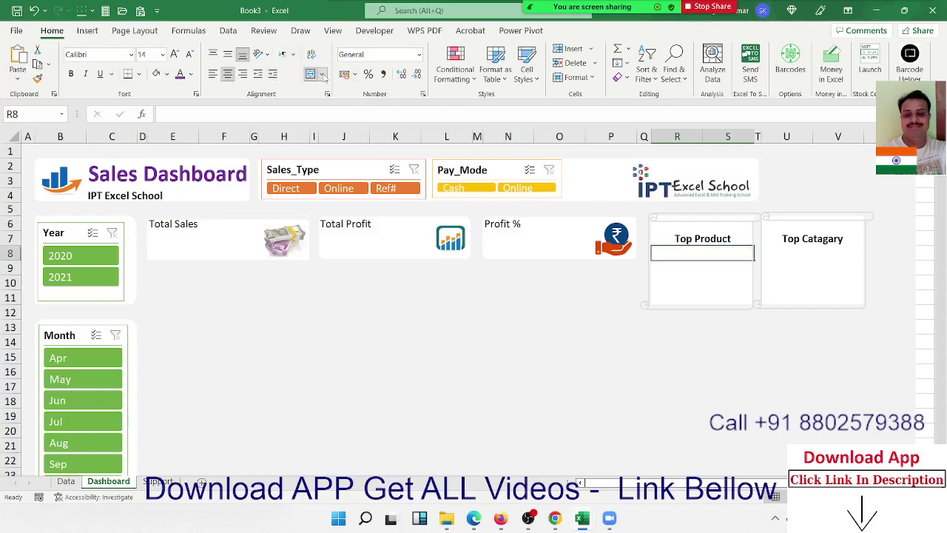
key("Return")
key("shift+Right")
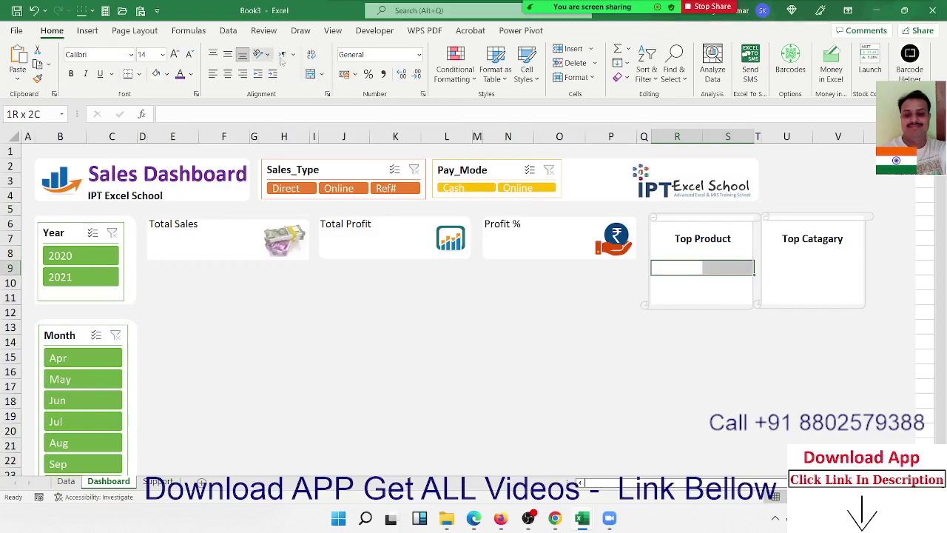
left_click(312, 74)
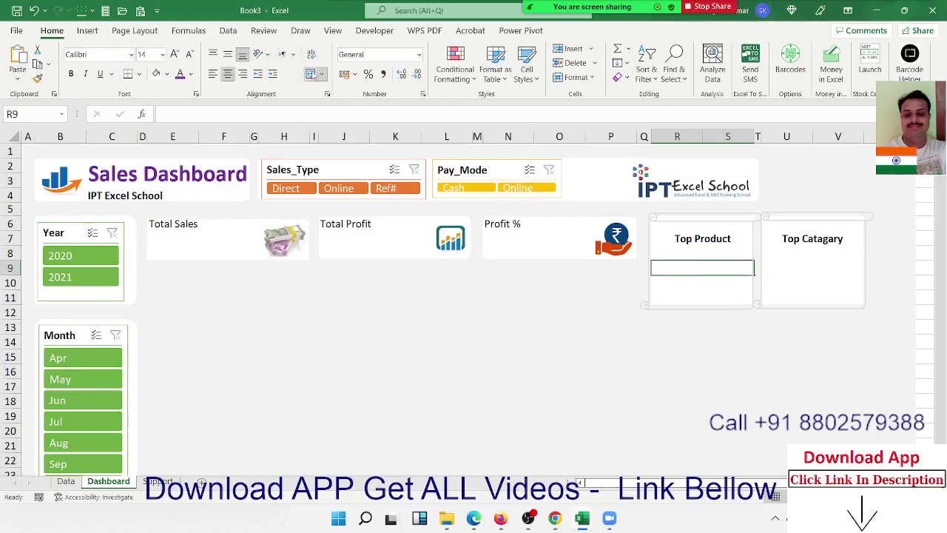
Apply Merge Across to U8:V9 under Top Catagary.
key("Right")
key("Up")
key("Right")
key("shift+Right")
key("shift+Down")
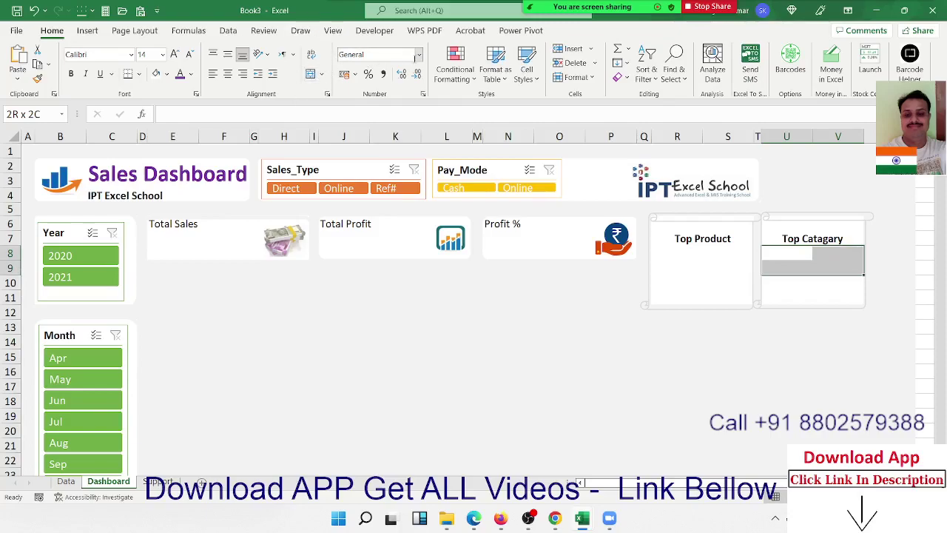
left_click(322, 74)
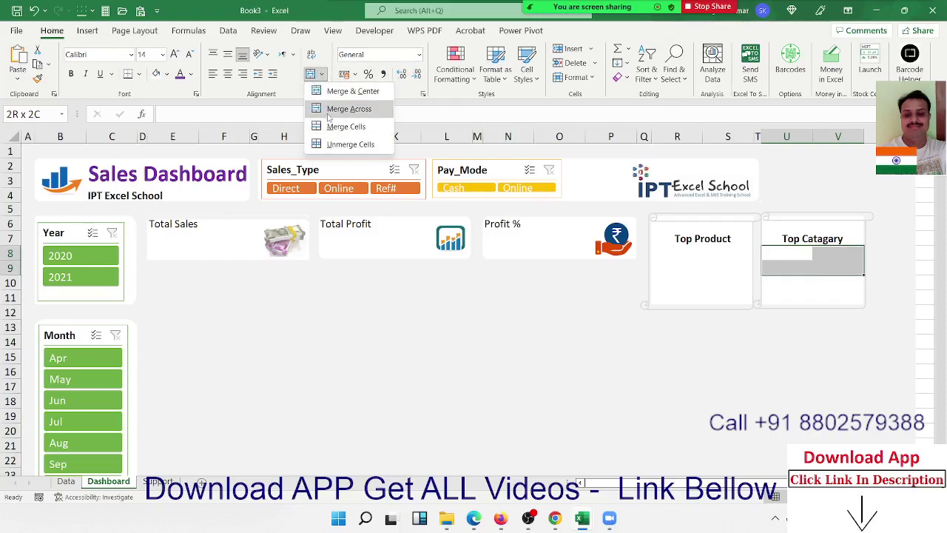
left_click(329, 115)
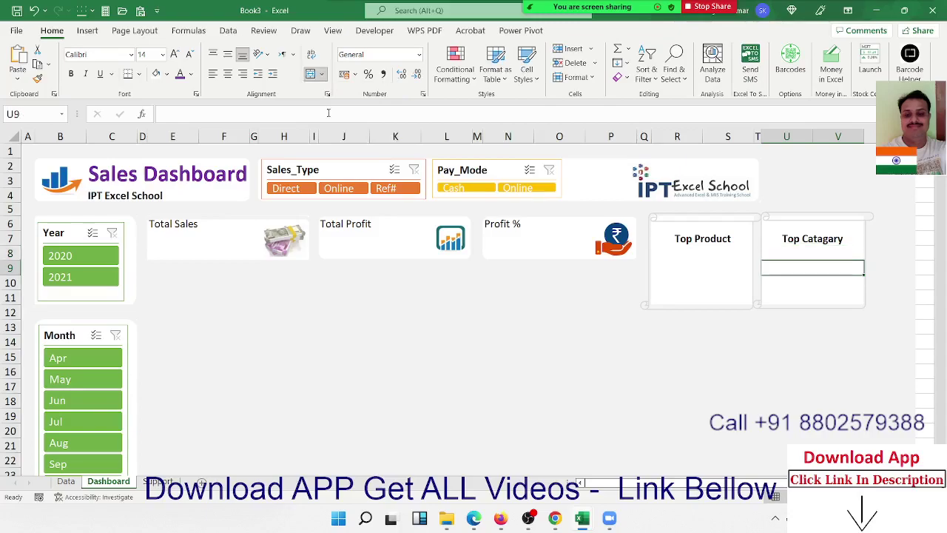
key("alt+Tab")
Inspect the medal icons in Sales_Dash's Top Product and Top Category cards, then bring up Chrome.
left_click(351, 118)
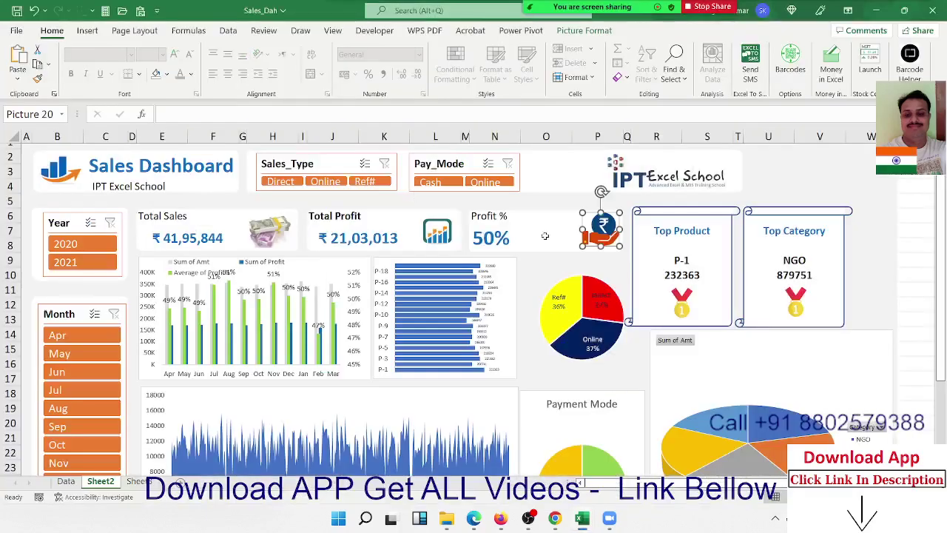
left_click(688, 304)
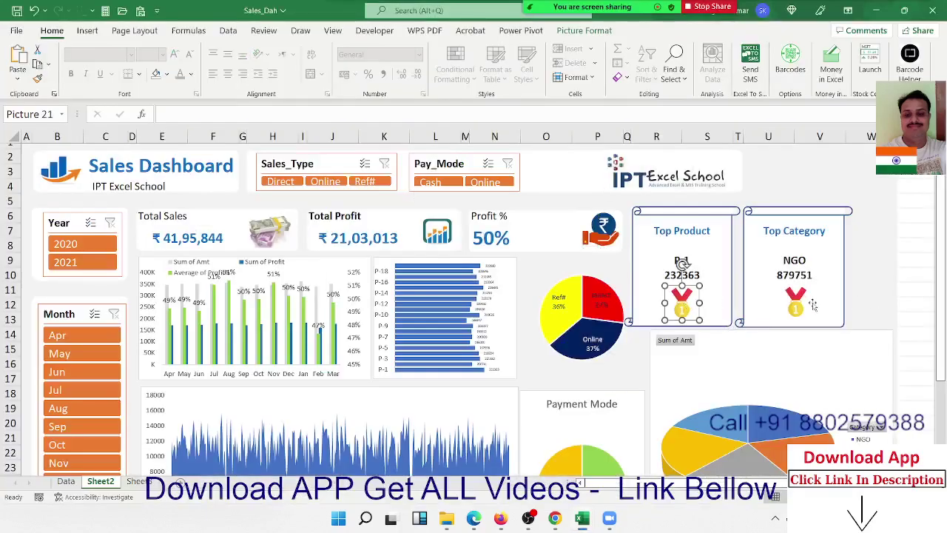
left_click(799, 306)
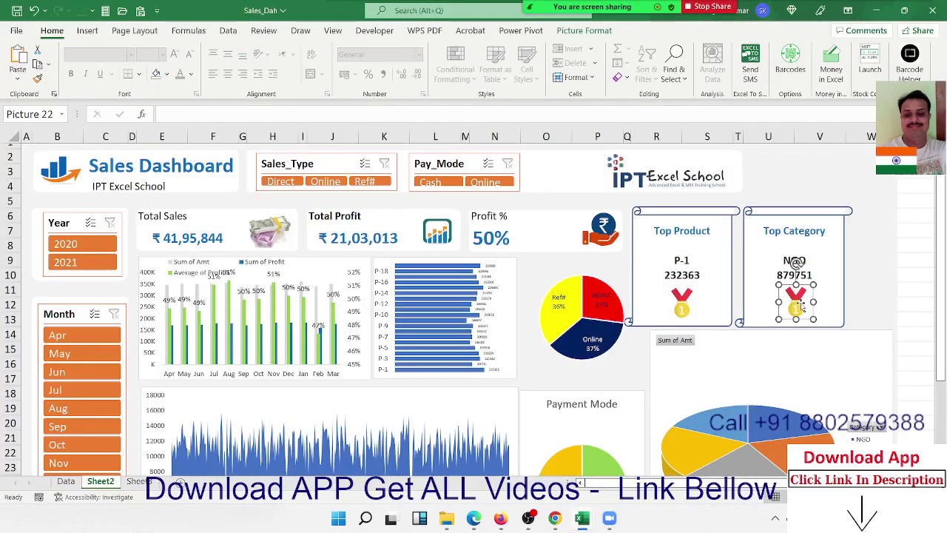
key("alt+Tab")
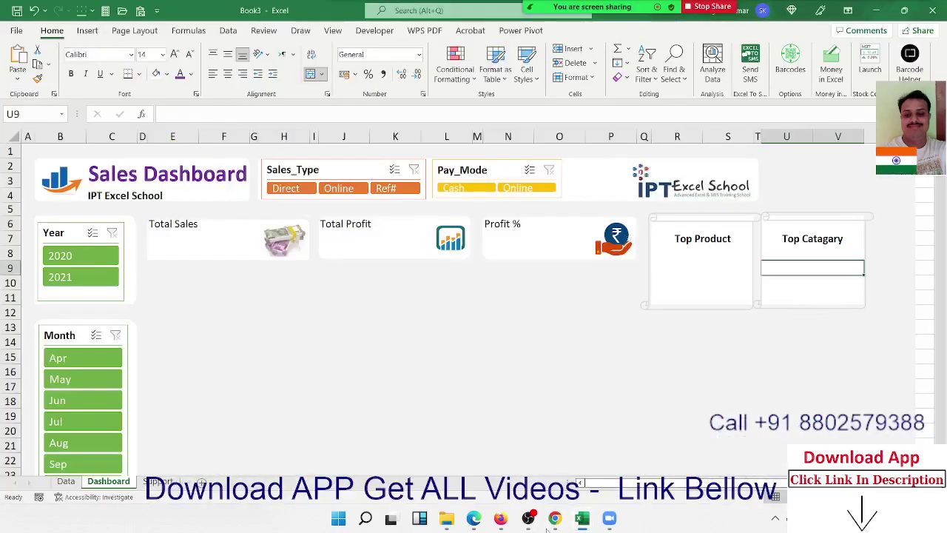
mouse_move(553, 522)
left_click(533, 451)
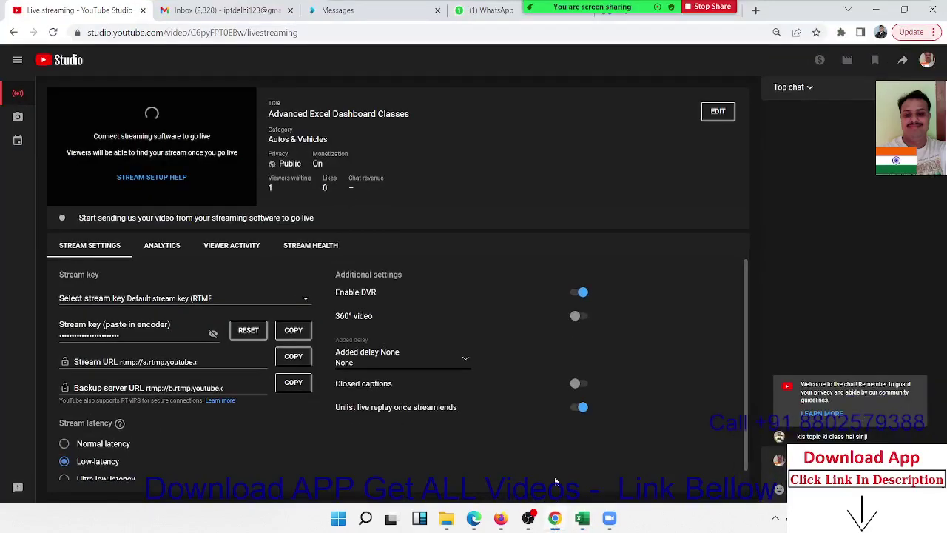
Open the Google homepage in a new browser tab.
left_click(755, 11)
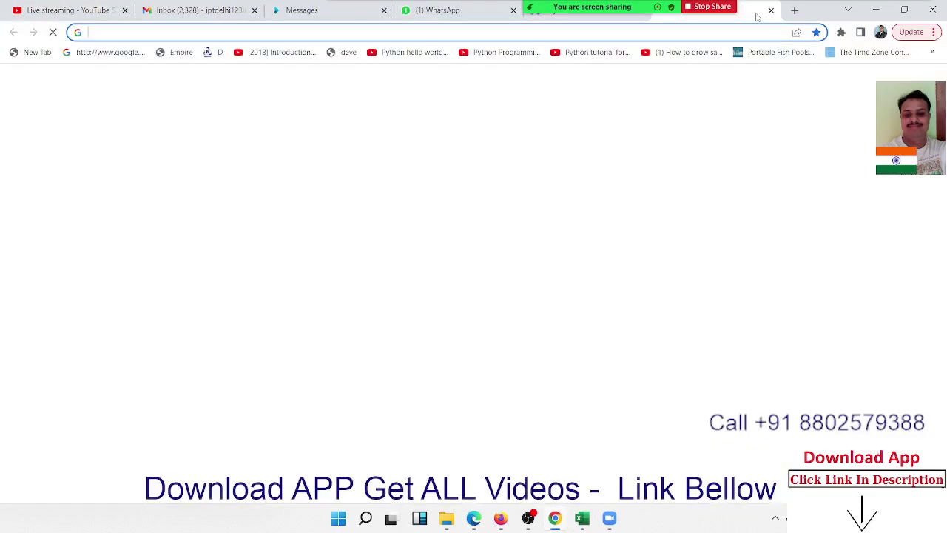
type("go")
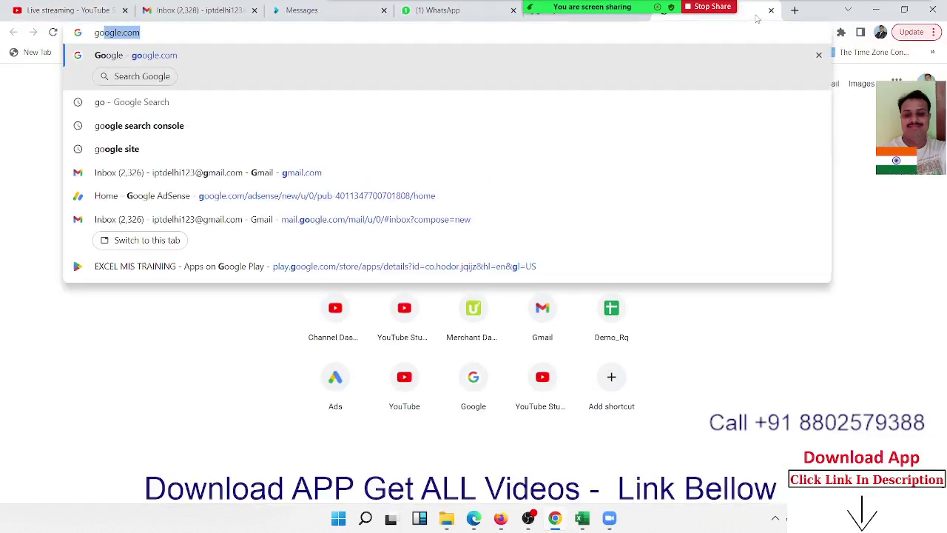
key("Return")
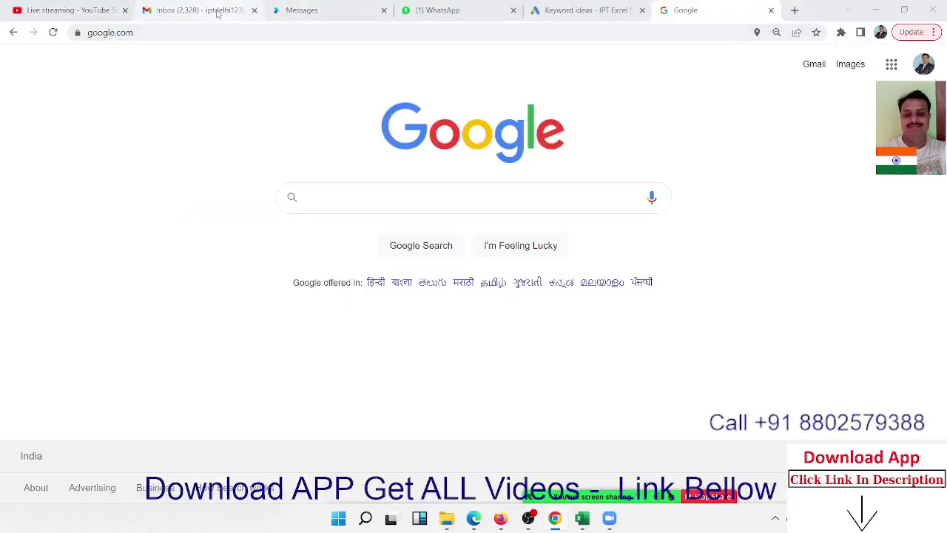
Search Google for 'winner icon' using the suggested query.
left_click(67, 10)
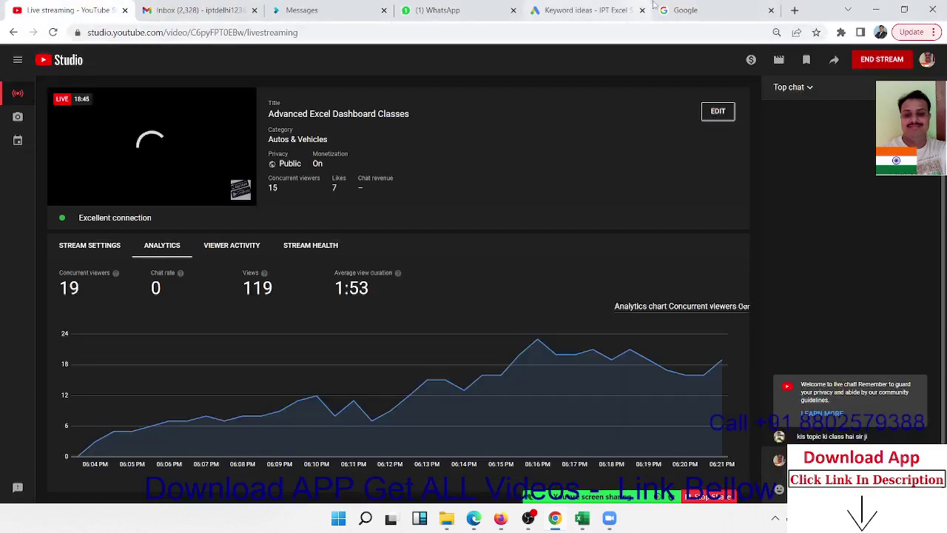
left_click(705, 11)
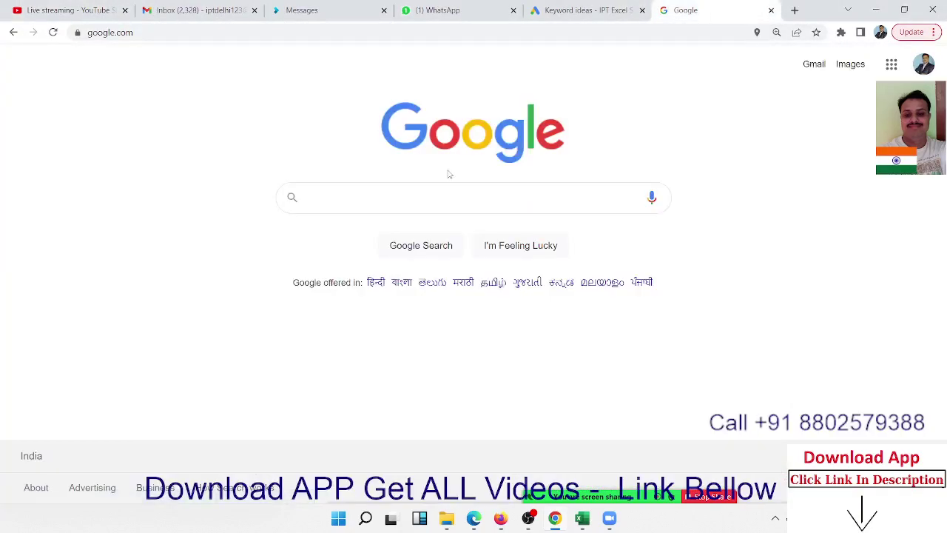
type("Vi")
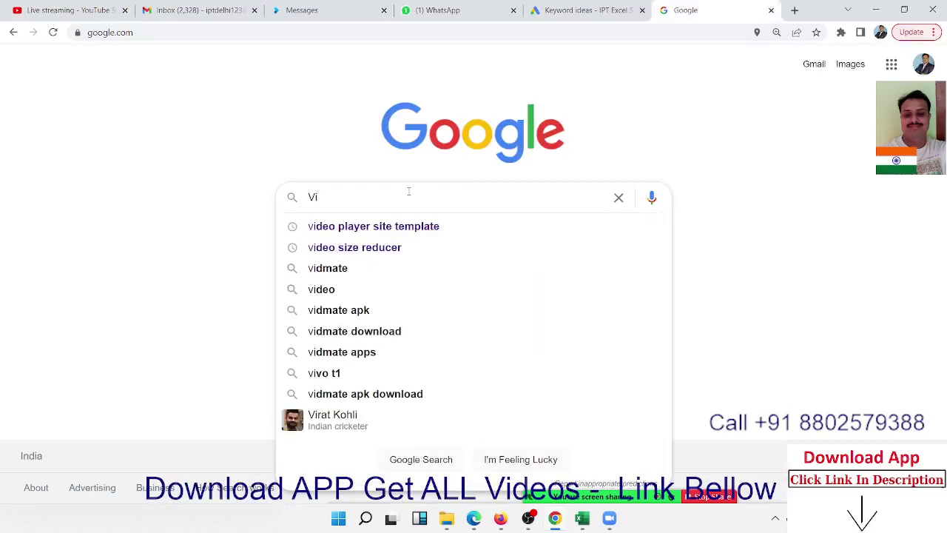
type("ner ")
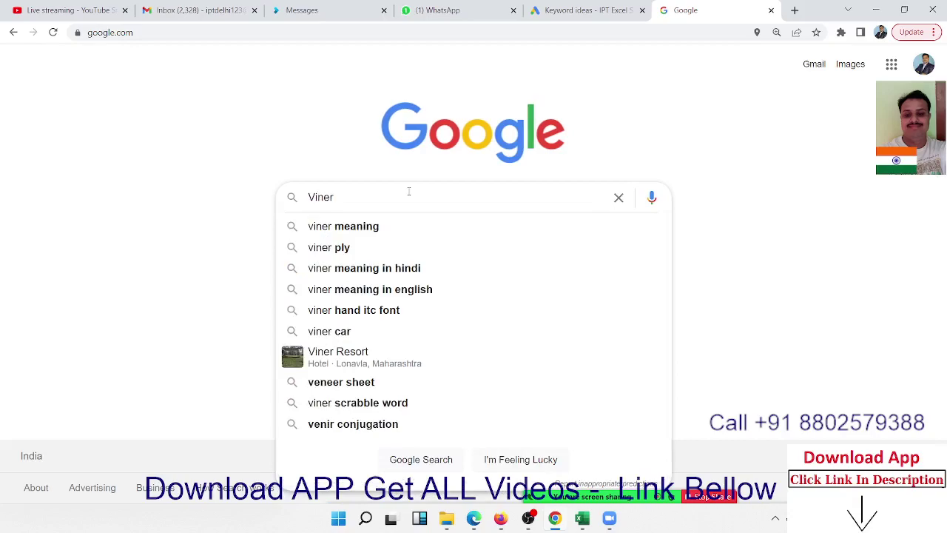
type("icon")
key("Down")
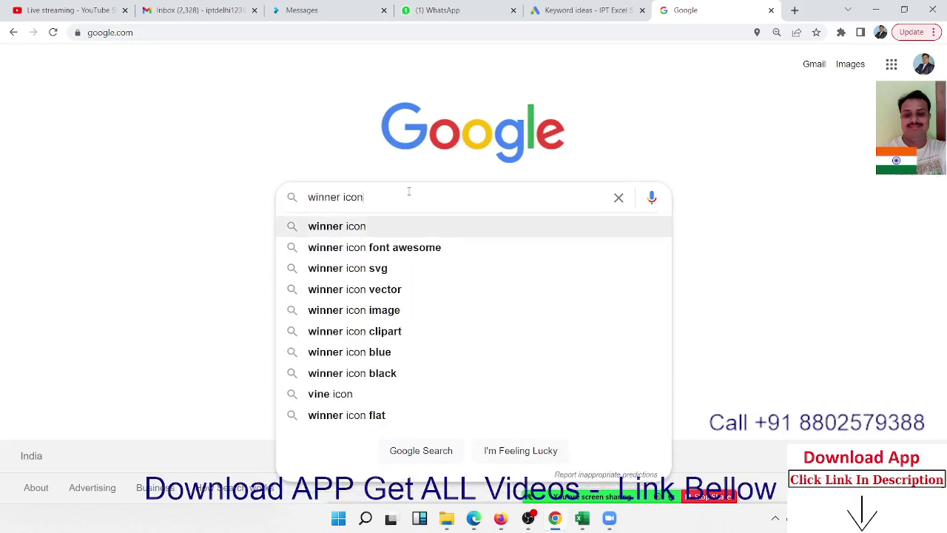
key("Return")
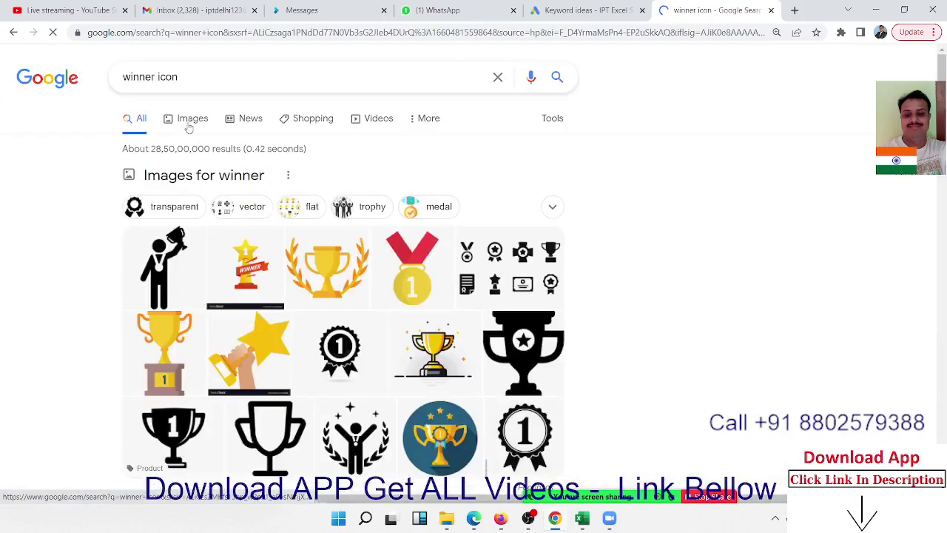
In image results, preview the gold number-1 medal with red ribbon and copy it.
left_click(189, 126)
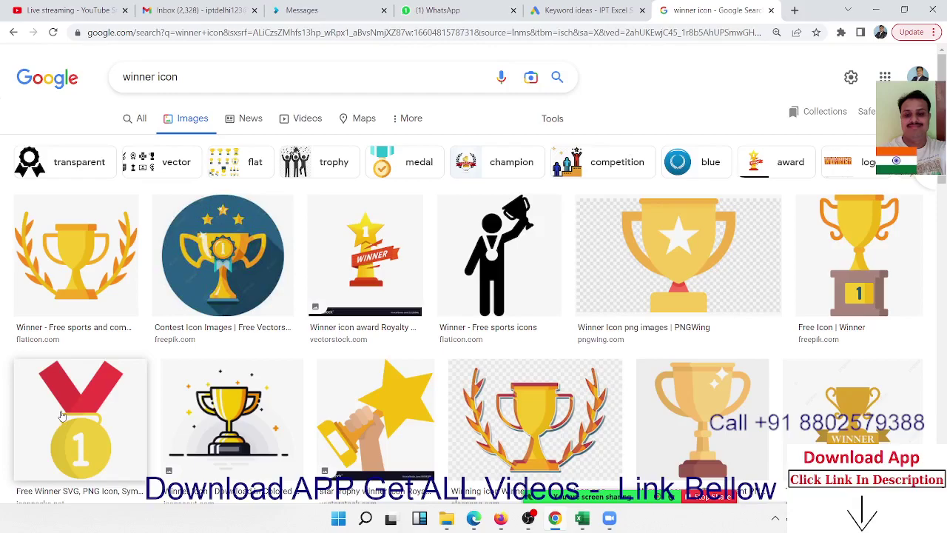
scroll(136, 381, "down", 3)
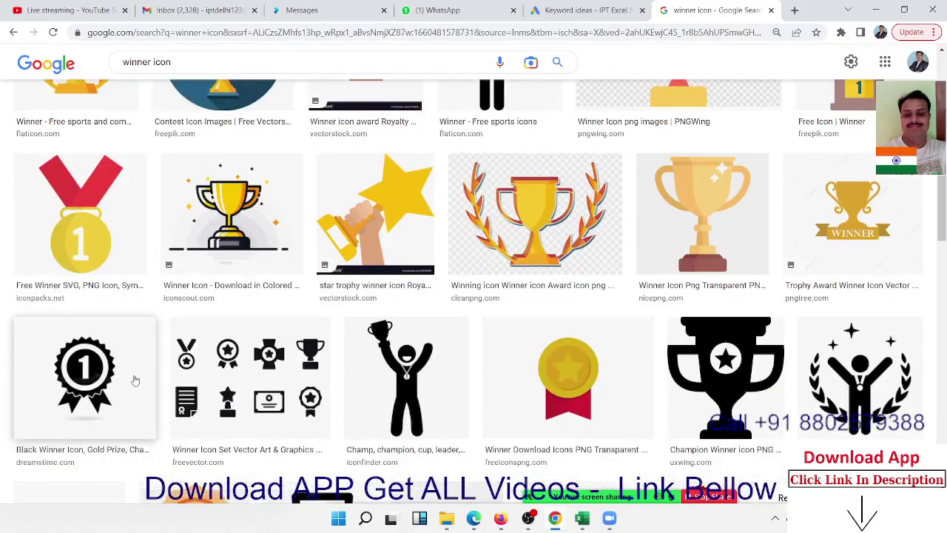
left_click(88, 217)
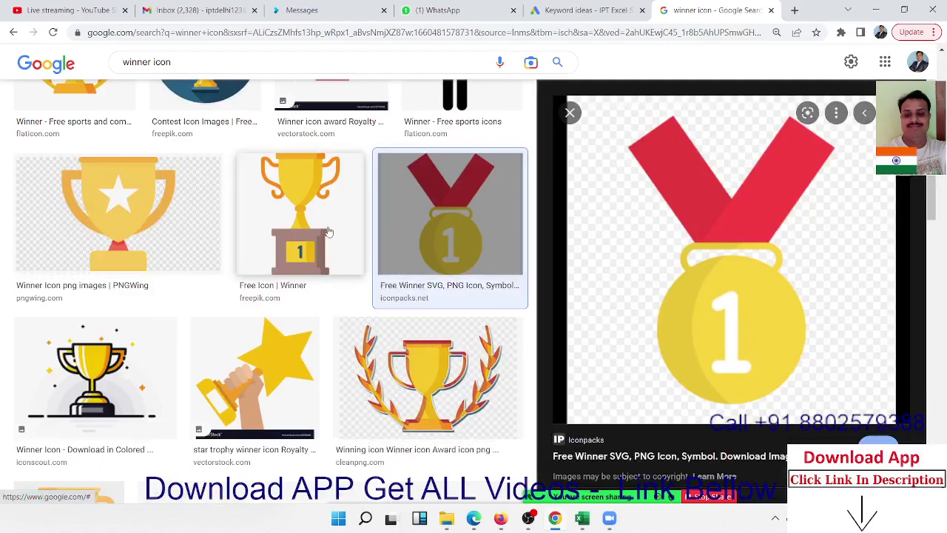
left_click(329, 232)
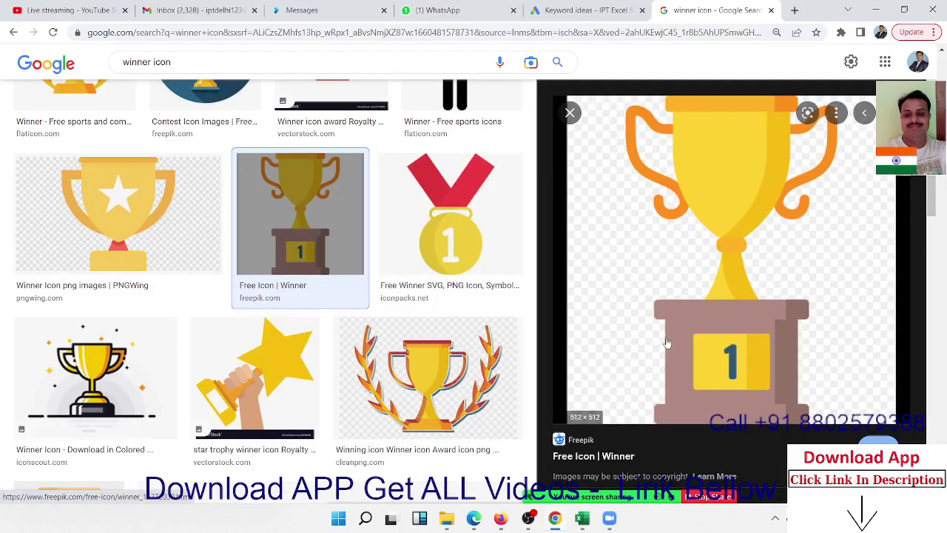
left_click(484, 248)
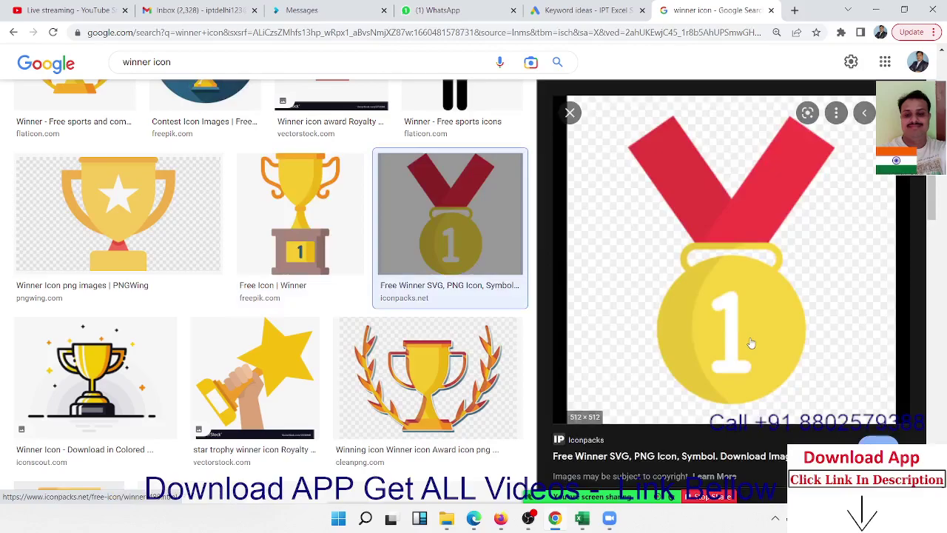
right_click(749, 339)
left_click(793, 280)
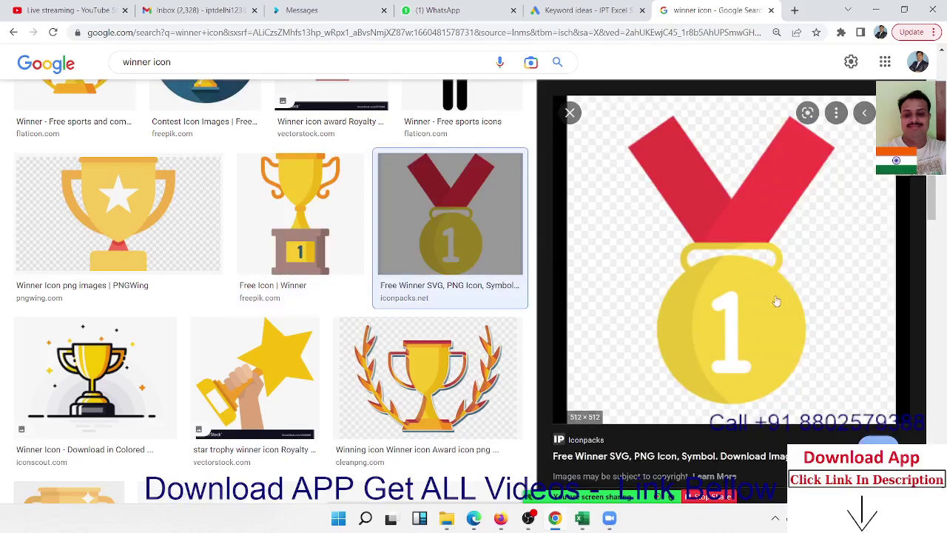
key("alt+Tab")
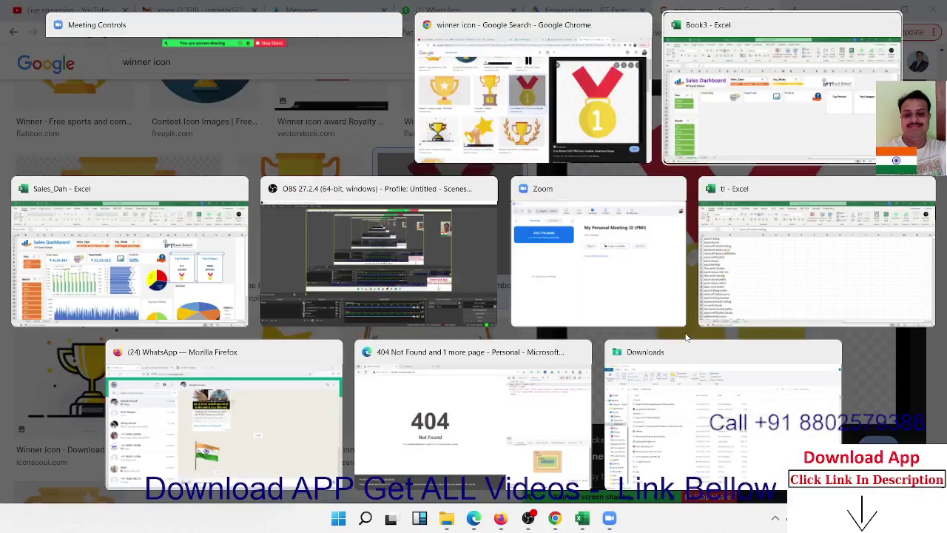
Paste the medal into Excel, shrink it to a small icon and place it in Top Product.
key("alt+Tab")
key("alt+Tab")
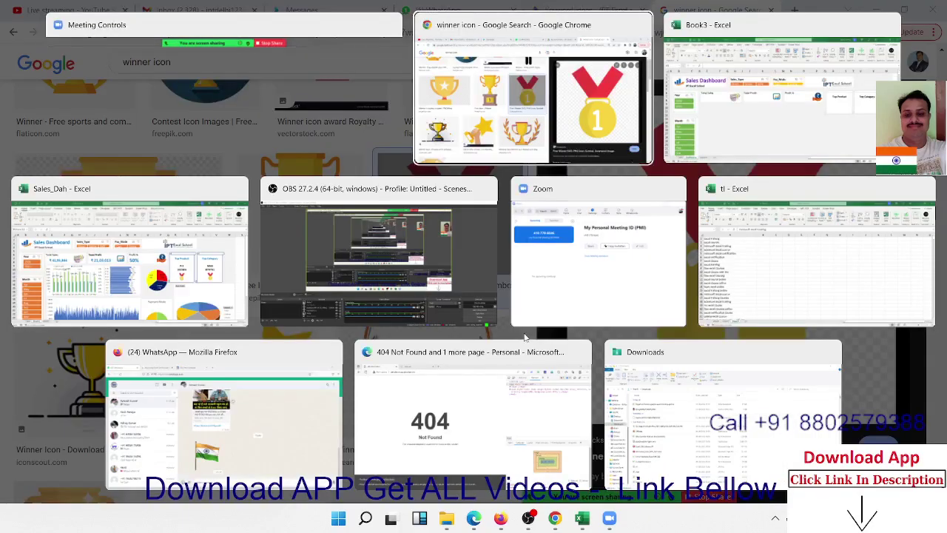
key("alt+Tab")
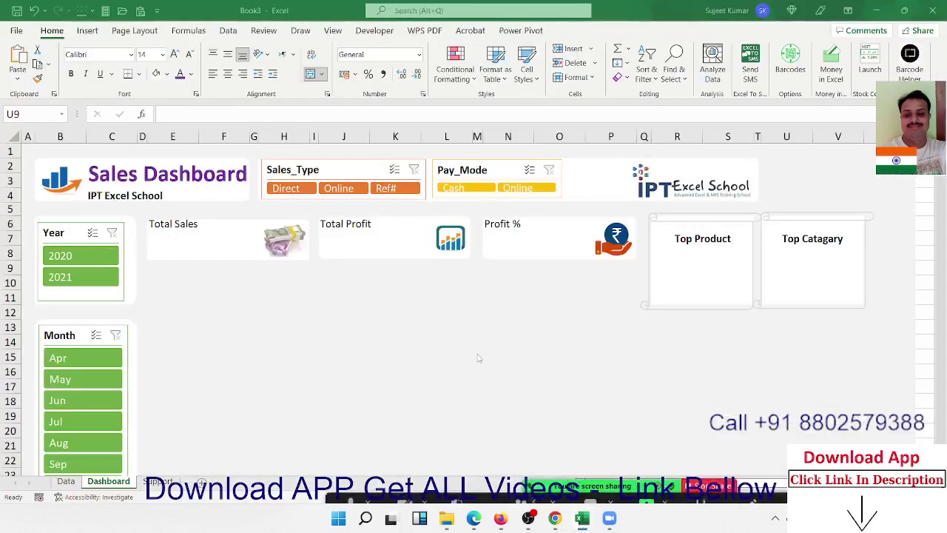
left_click(471, 329)
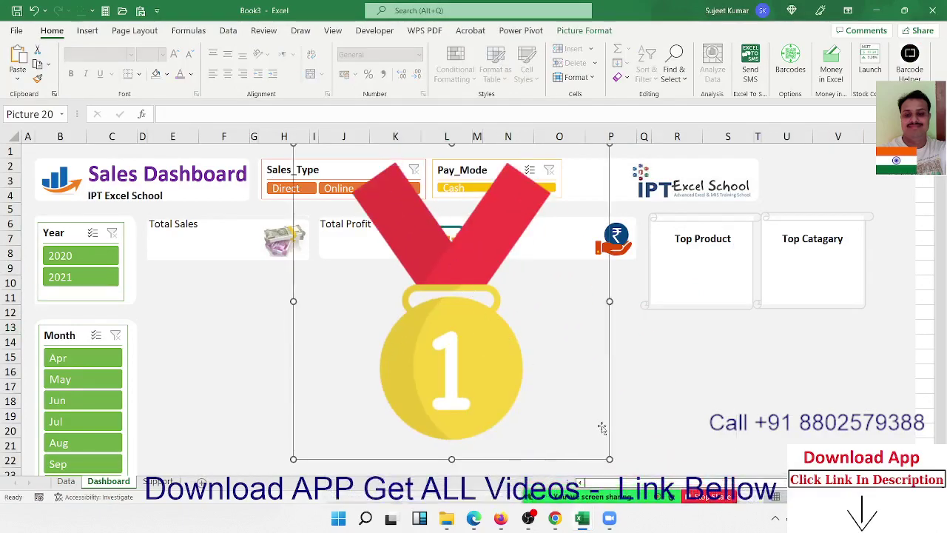
mouse_move(609, 459)
left_mouse_down()
mouse_move(396, 245)
mouse_move(390, 346)
left_mouse_up()
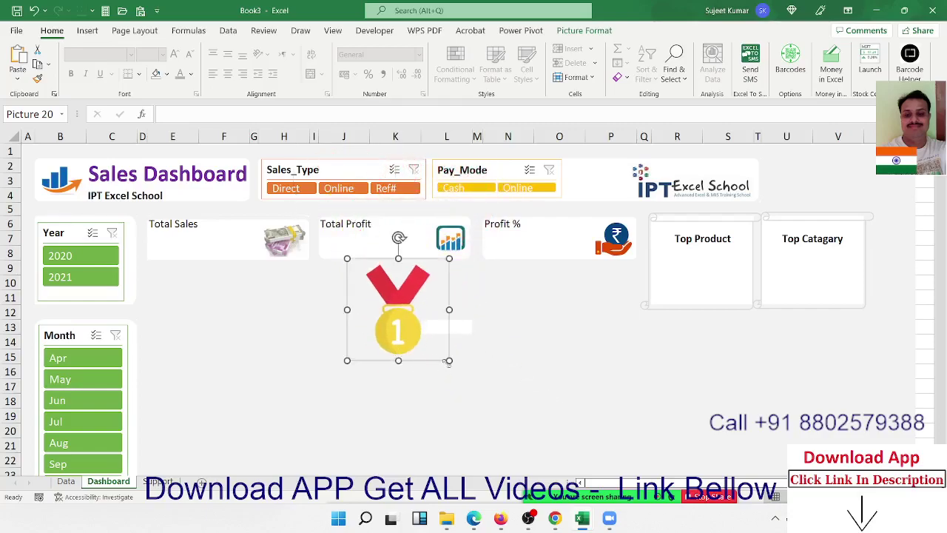
left_click(420, 337)
mouse_move(390, 311)
left_mouse_down()
mouse_move(680, 305)
mouse_move(680, 293)
mouse_move(750, 289)
left_mouse_up()
Put a copy of the medal icon in the Top Catagary card.
left_click_drag(788, 294, 809, 291)
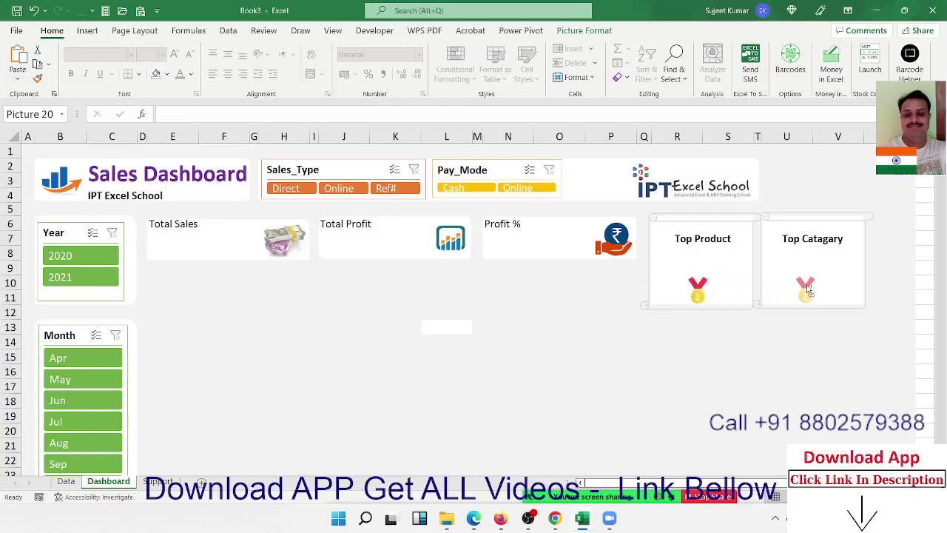
left_click(809, 290)
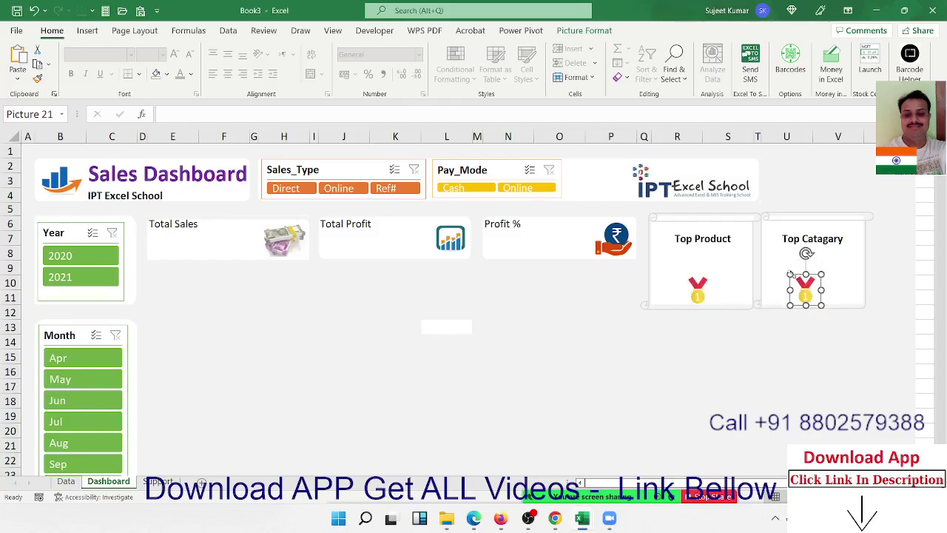
left_click(627, 330)
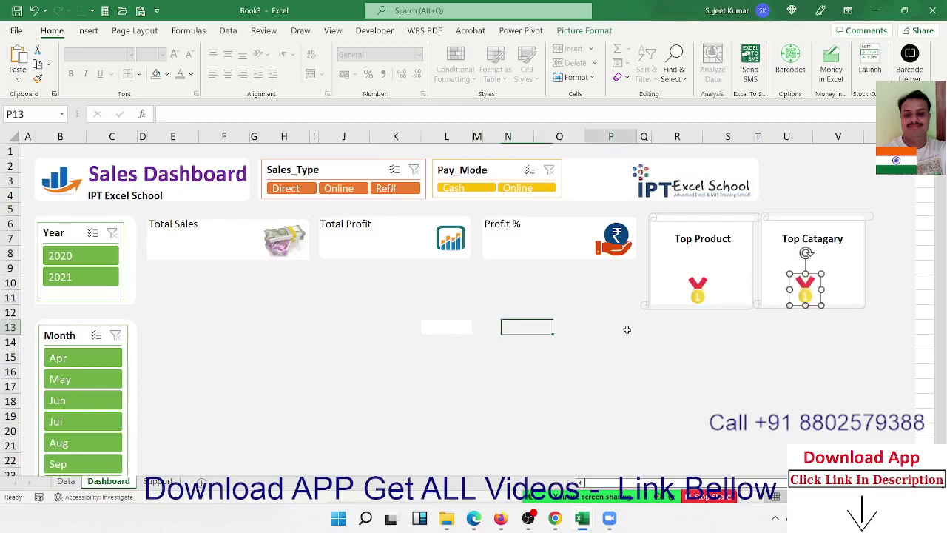
Add Amt to the empty Support pivot, giving Sum of Amt 4229599.
left_click(443, 328)
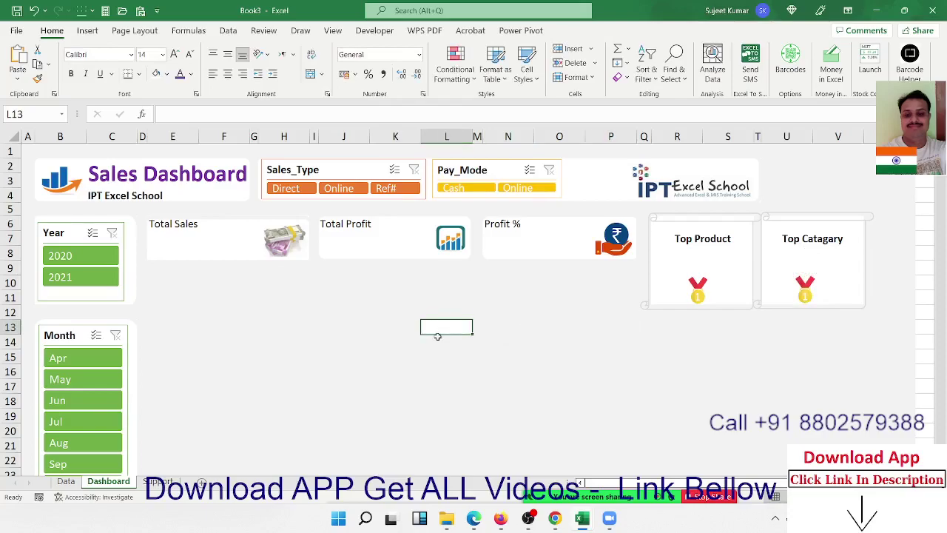
left_click(439, 374)
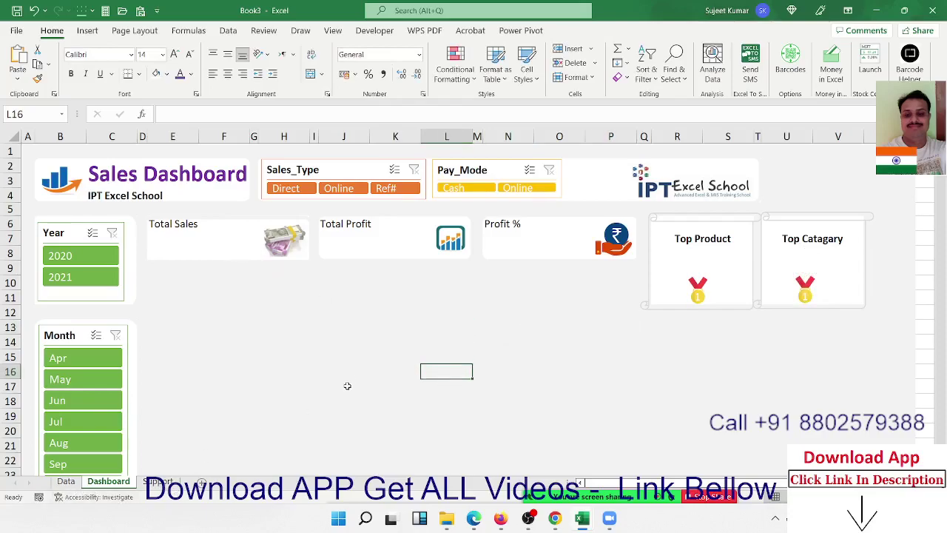
scroll(352, 378, "down", 3)
scroll(351, 379, "up", 3)
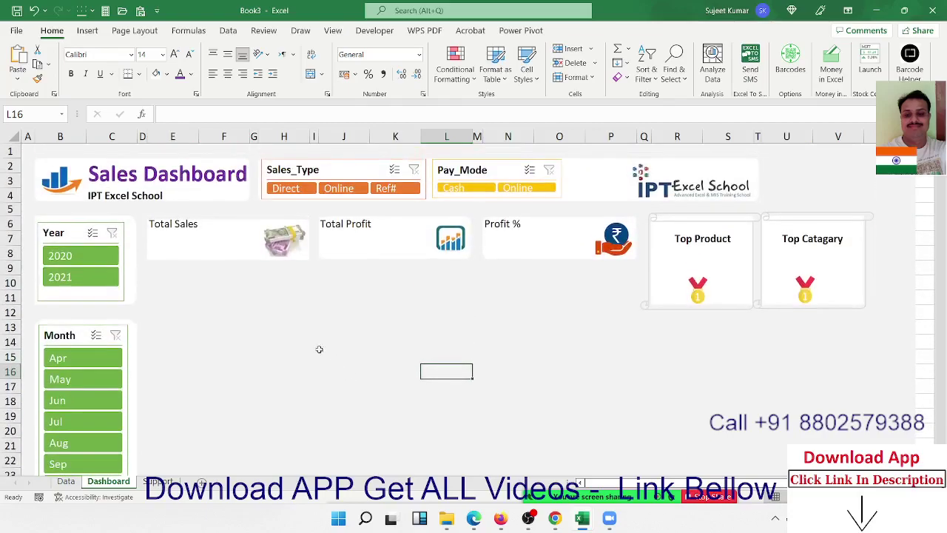
left_click(191, 249)
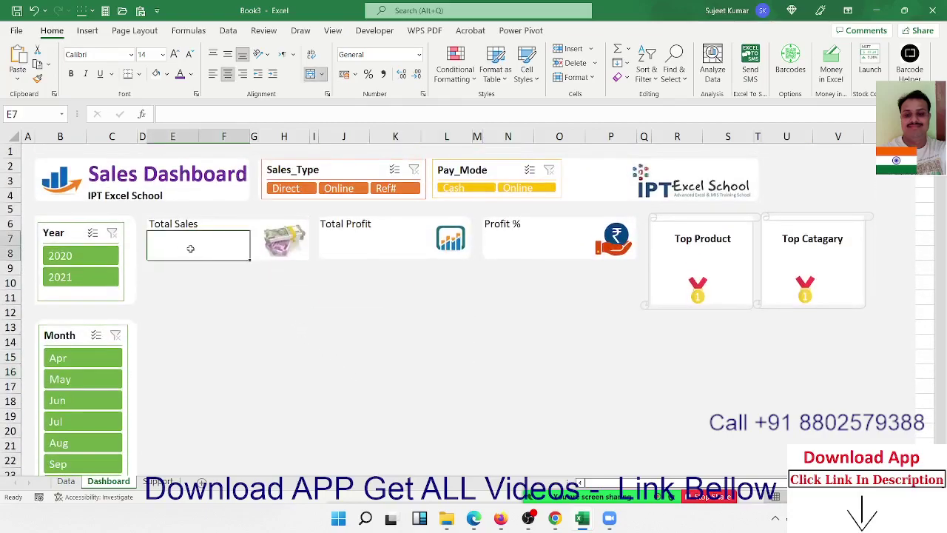
left_click(158, 482)
left_click(84, 212)
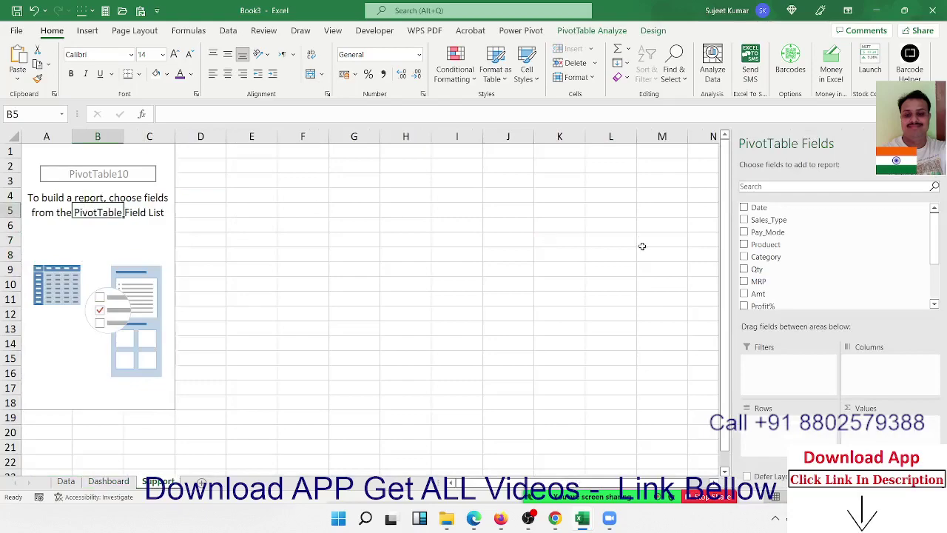
scroll(842, 258, "down", 3)
scroll(842, 258, "up", 3)
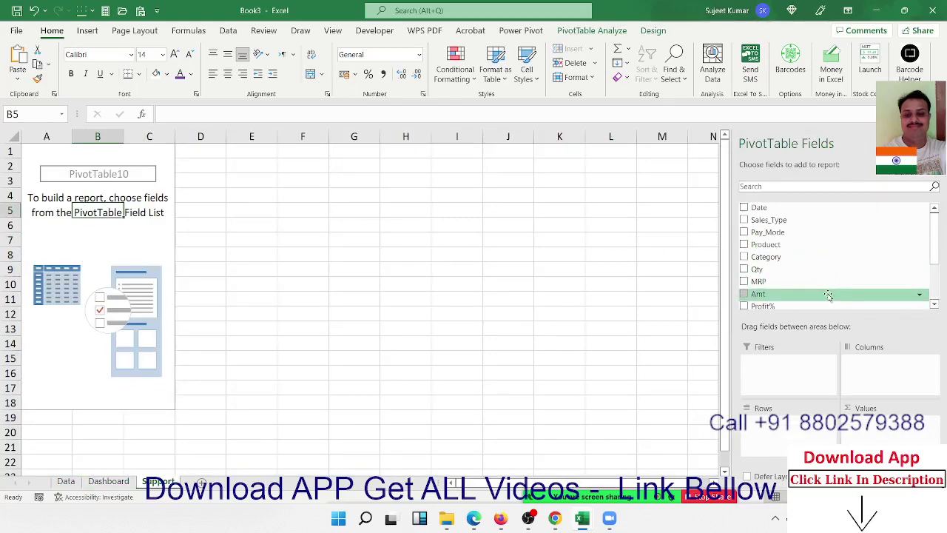
mouse_move(830, 294)
left_mouse_down()
mouse_move(881, 441)
mouse_move(873, 436)
left_mouse_up()
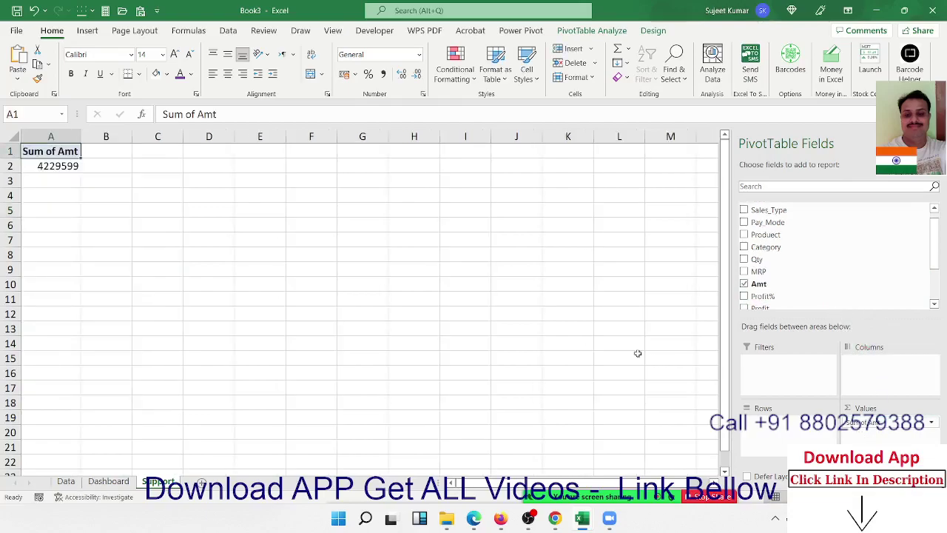
Copy the pivot to C1 and switch its value to Profit, showing Sum of Profit 2108365.373.
left_click_drag(47, 153, 49, 166)
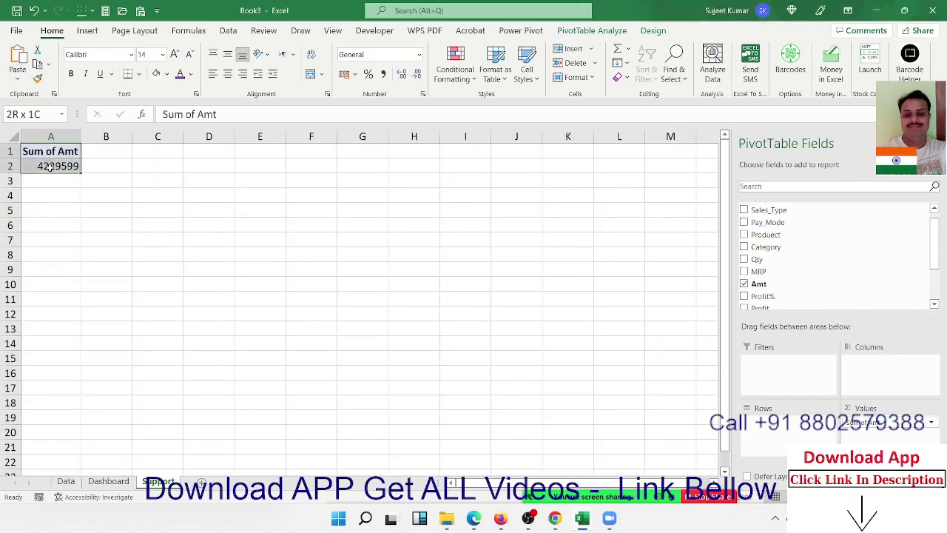
key("ctrl+c")
left_click(177, 153)
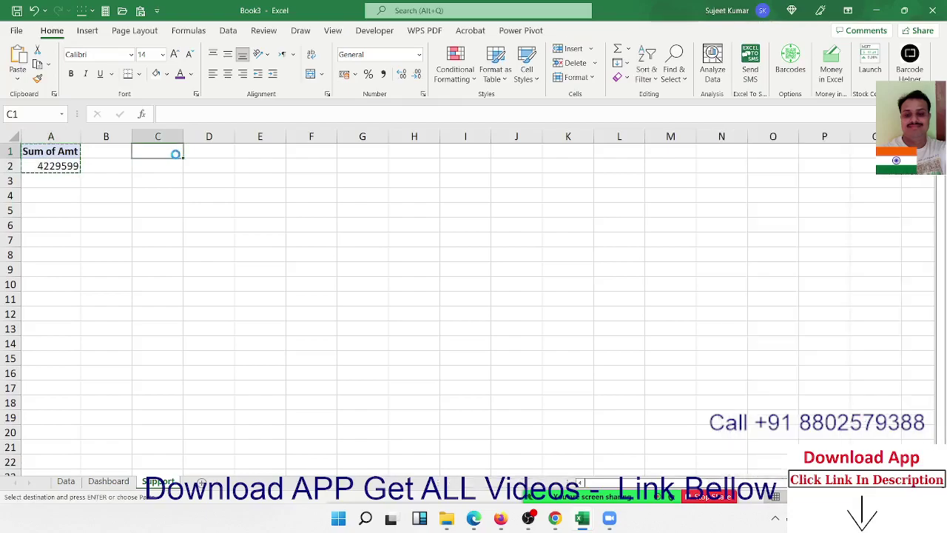
key("ctrl+v")
left_click(172, 166)
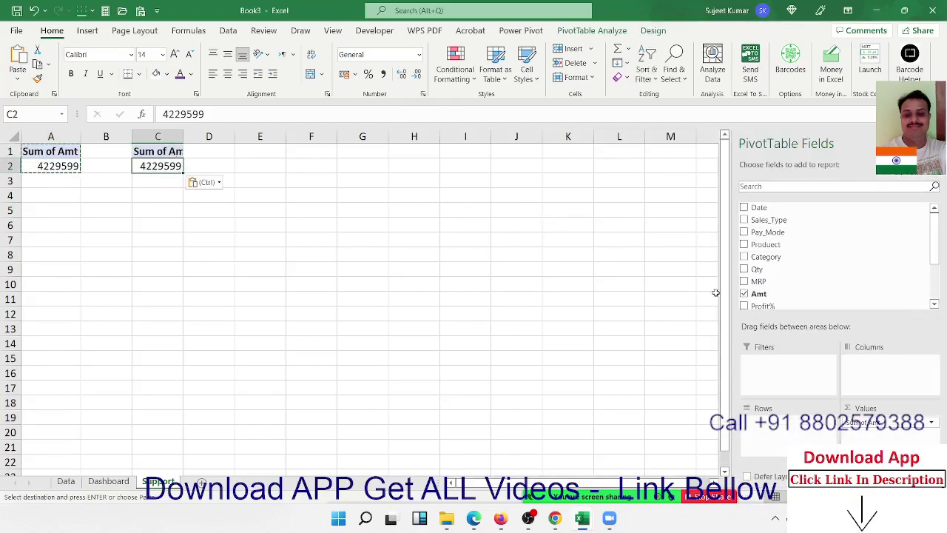
left_click(745, 294)
scroll(745, 293, "down", 2)
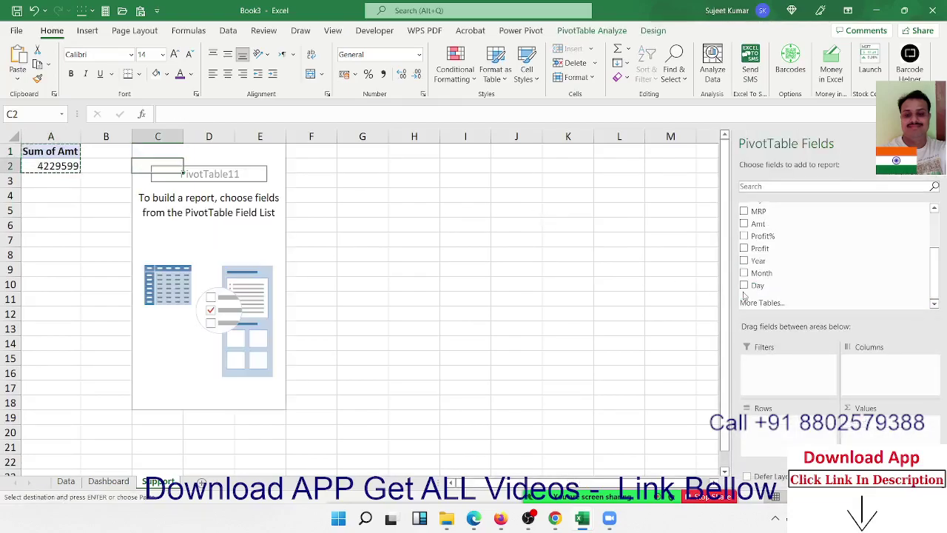
left_click_drag(871, 424, 870, 425)
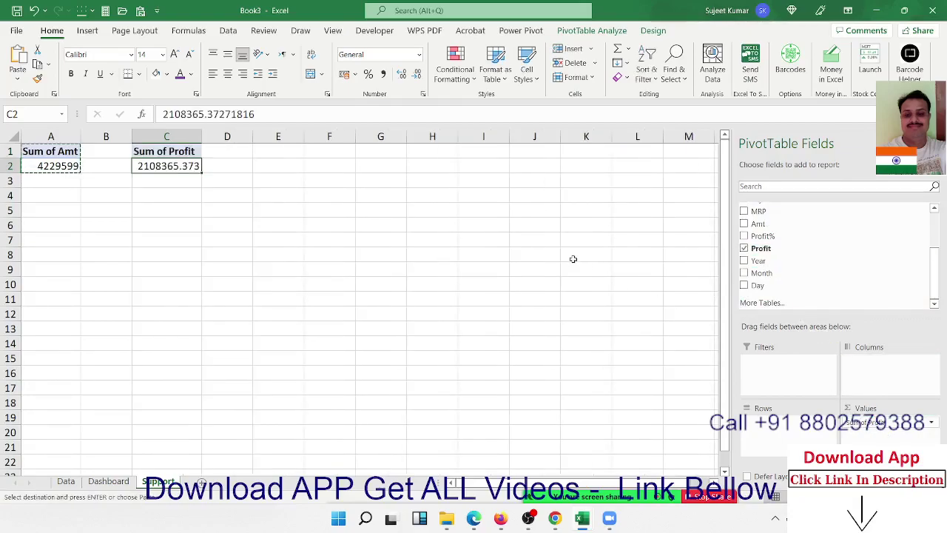
key("Escape")
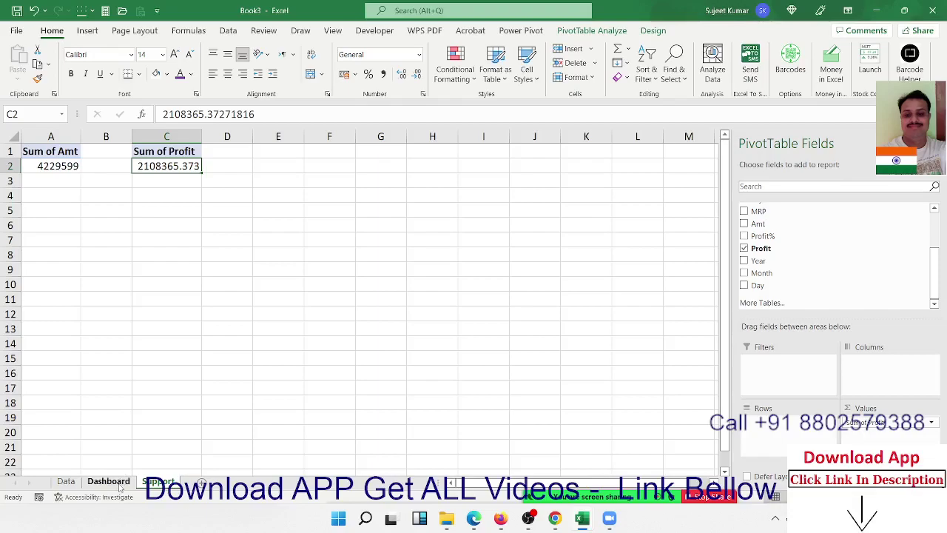
Link the Total Sales card in E7 to the Support sheet's Sum of Amt pivot value.
left_click(118, 482)
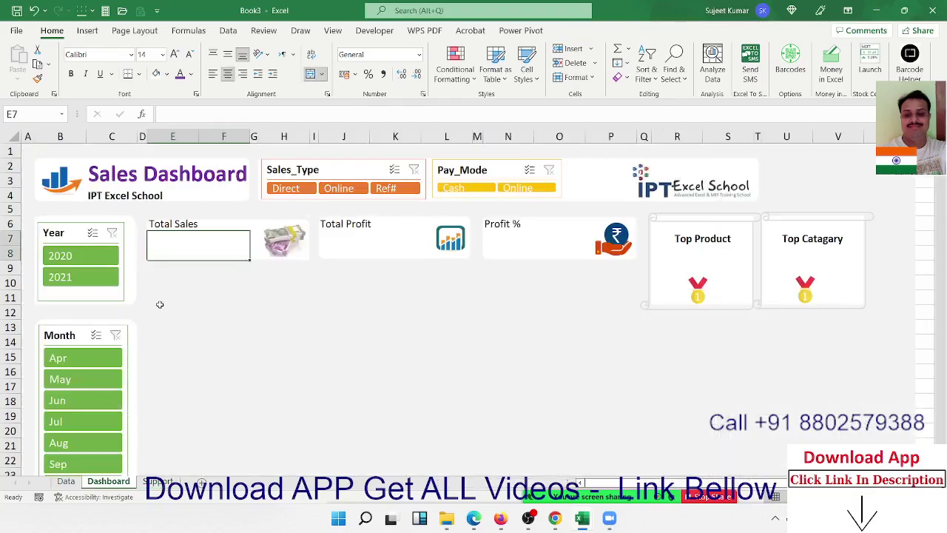
type("=")
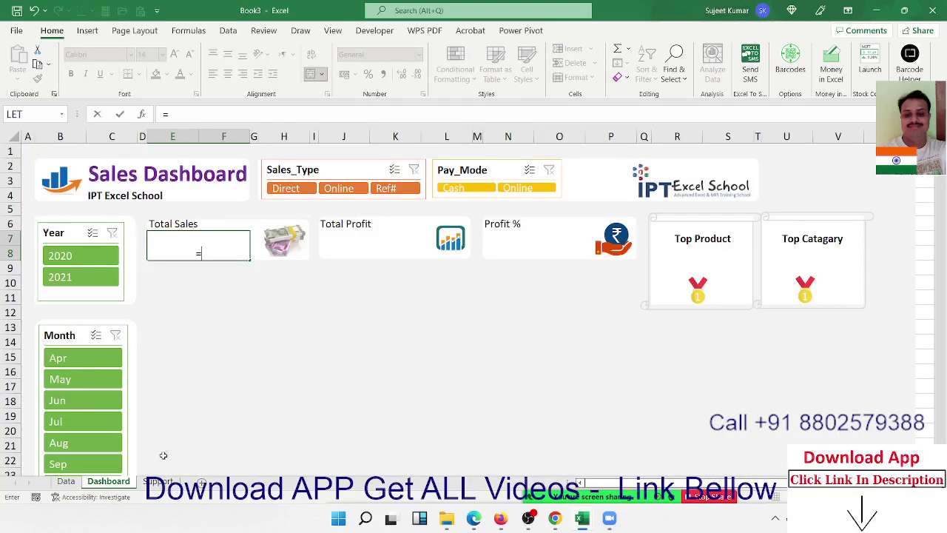
left_click(158, 482)
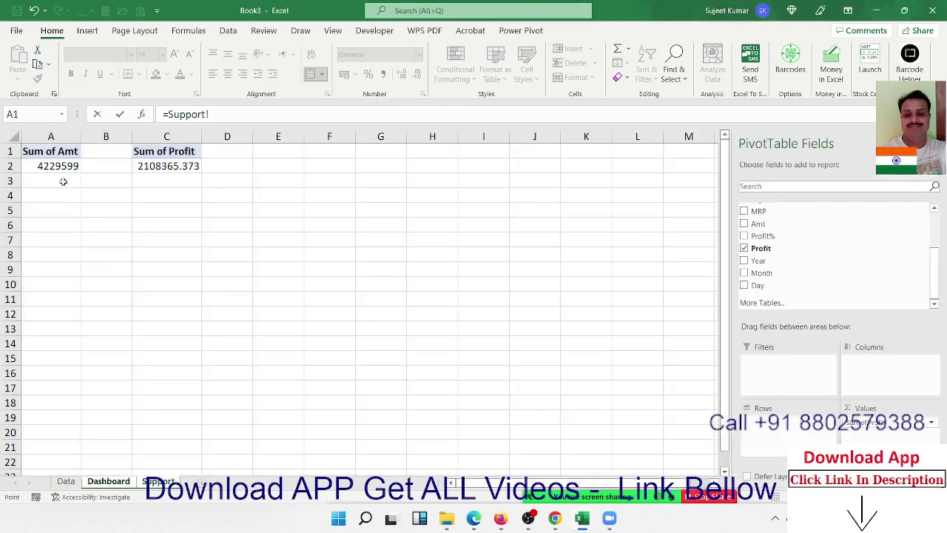
left_click(60, 166)
key("Return")
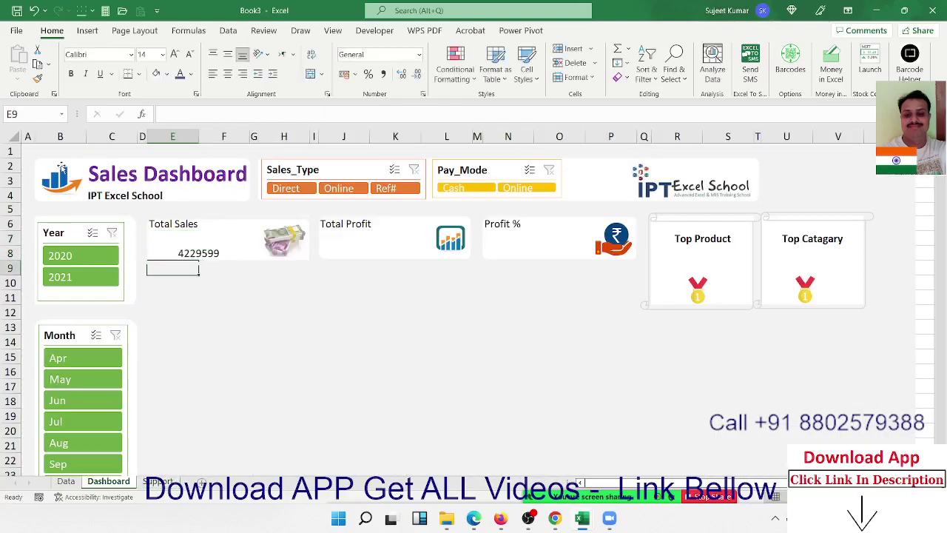
key("Up")
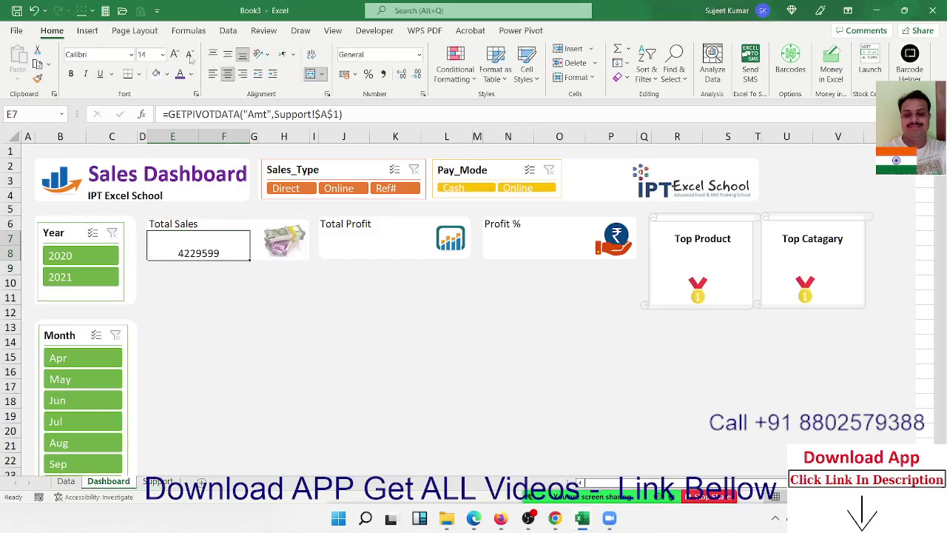
Format Total Sales as middle-aligned, bold, size 22 currency with no decimals: ₹ 42,29,599.
left_click(227, 54)
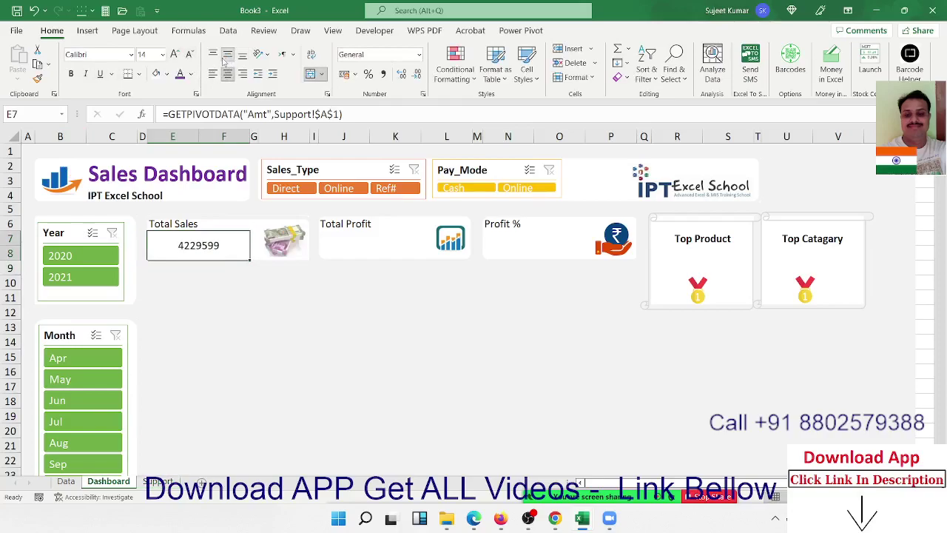
left_click(175, 54)
left_click(175, 54)
left_click(175, 54)
left_click(175, 55)
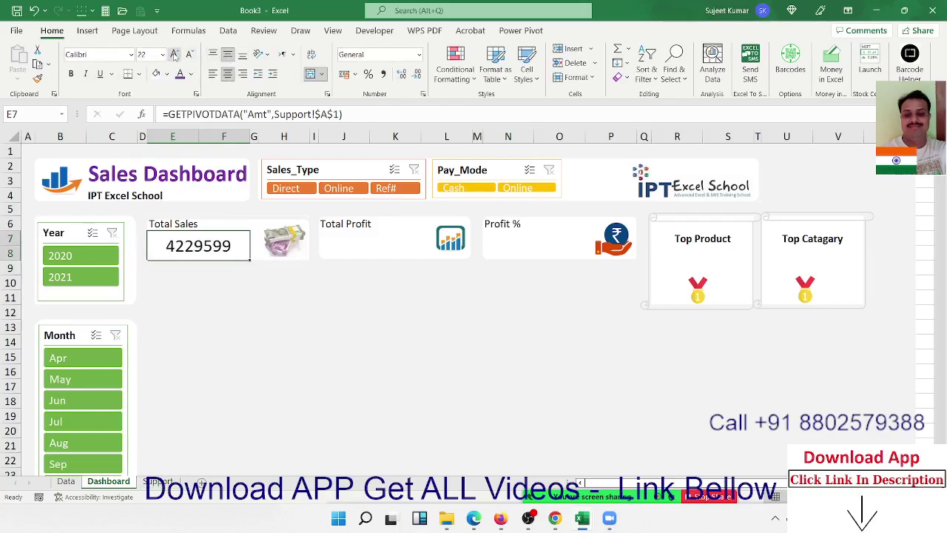
key("ctrl+shift+4")
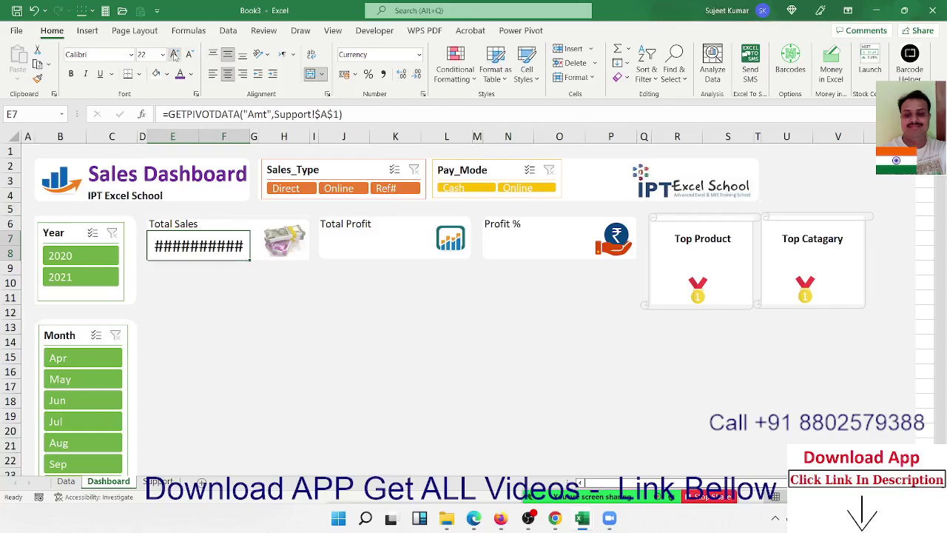
left_click(189, 56)
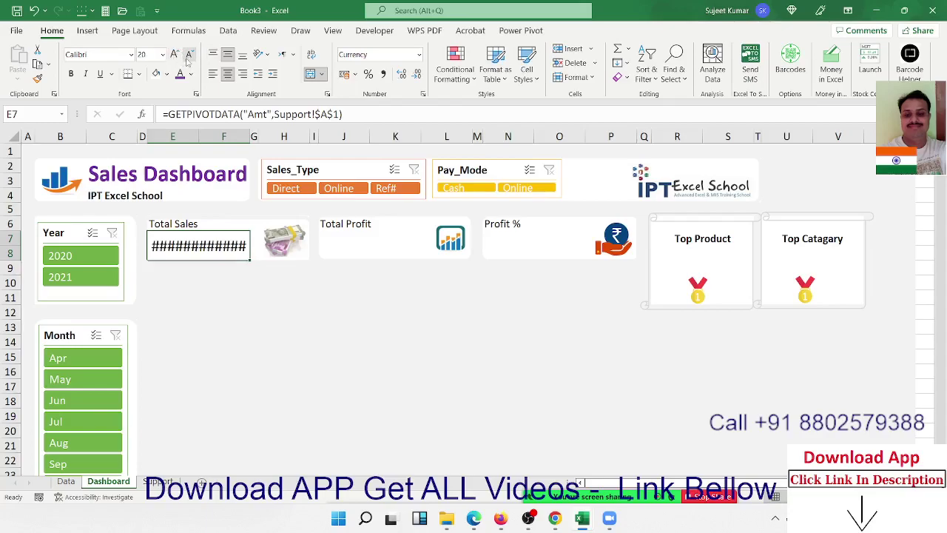
left_click(188, 56)
left_click(188, 55)
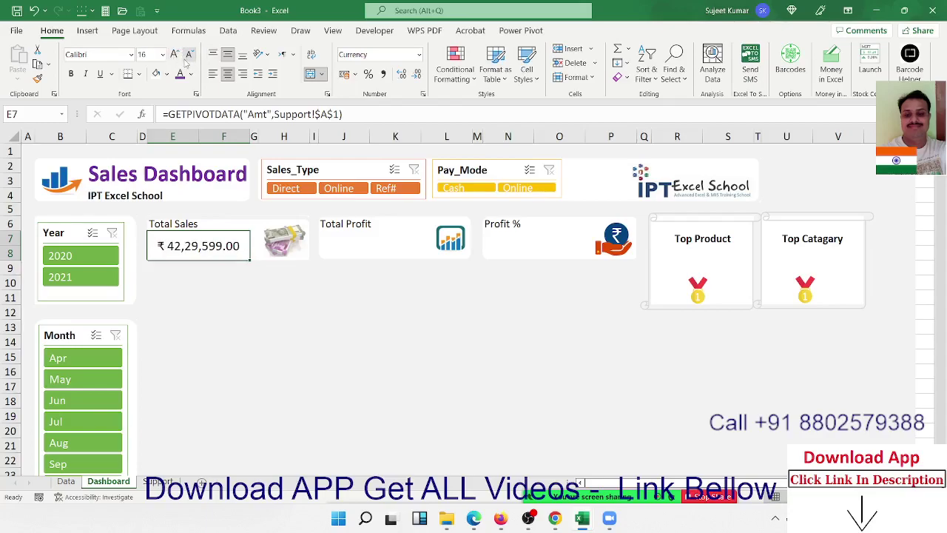
left_click(417, 76)
left_click(417, 75)
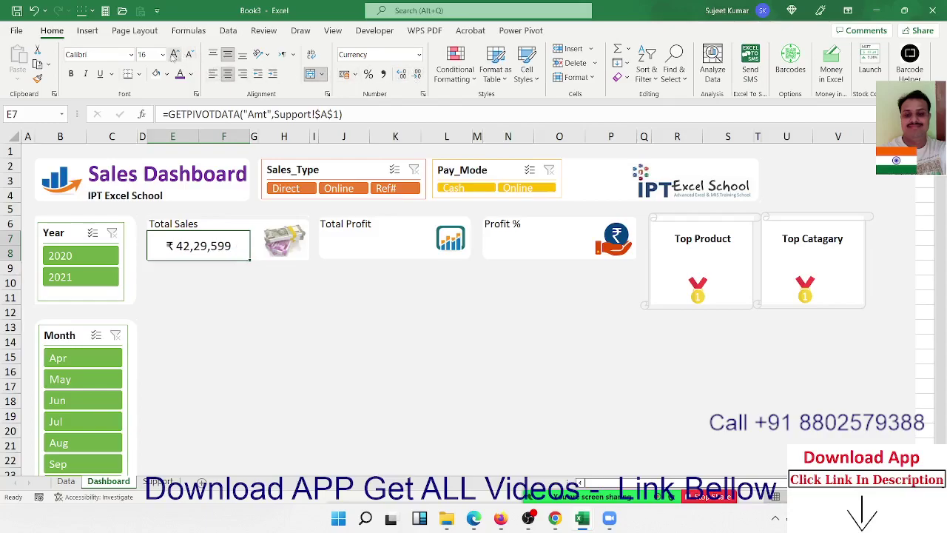
left_click(173, 56)
left_click(173, 55)
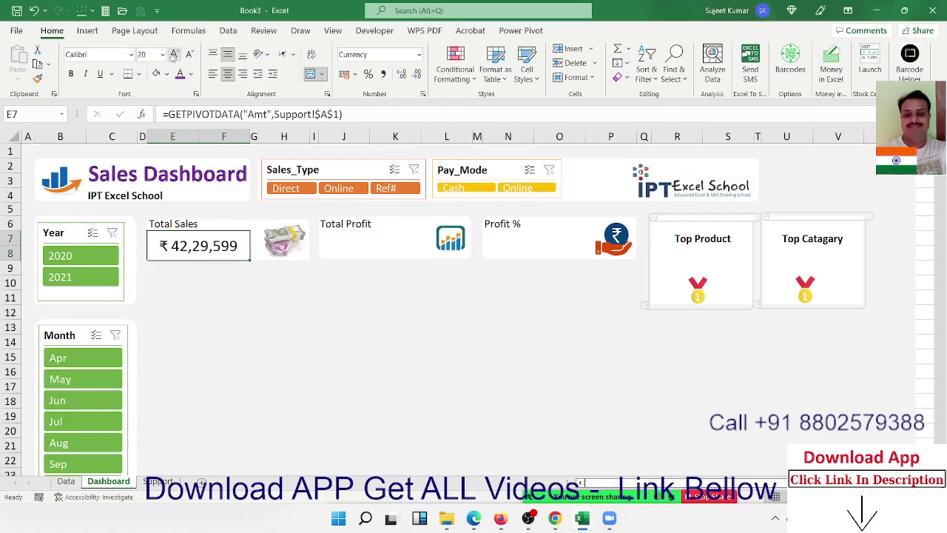
left_click(173, 56)
key("ctrl+b")
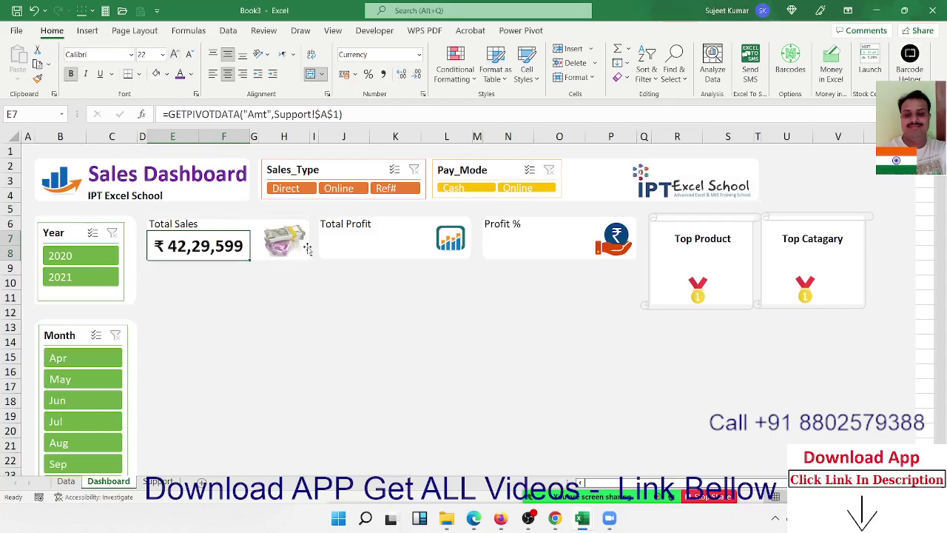
Link the Total Profit card in J7 to the Support sheet's Sum of Profit pivot value.
left_click(330, 243)
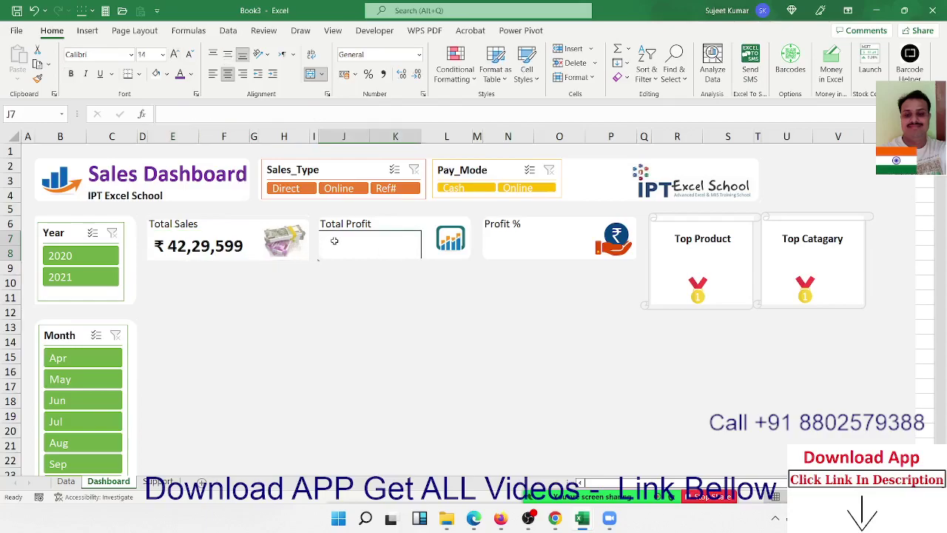
type("=")
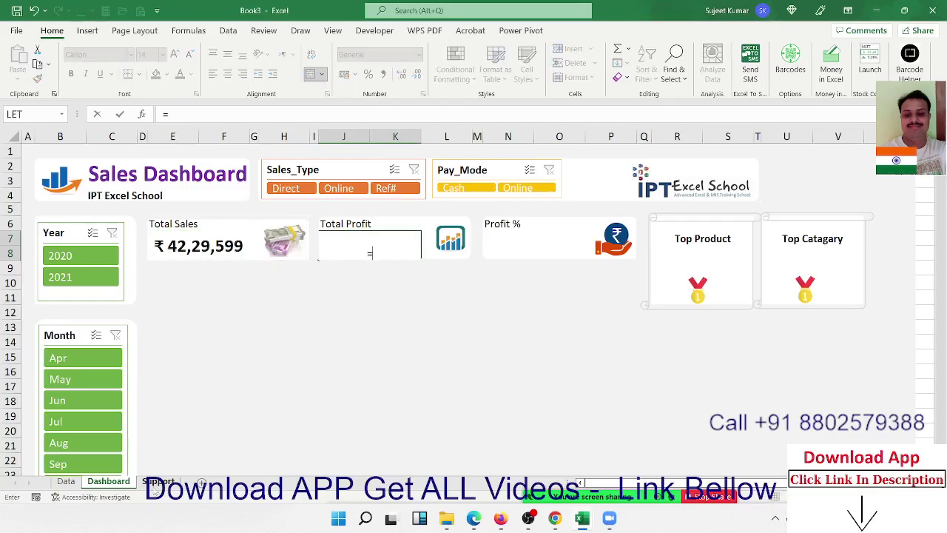
left_click(157, 481)
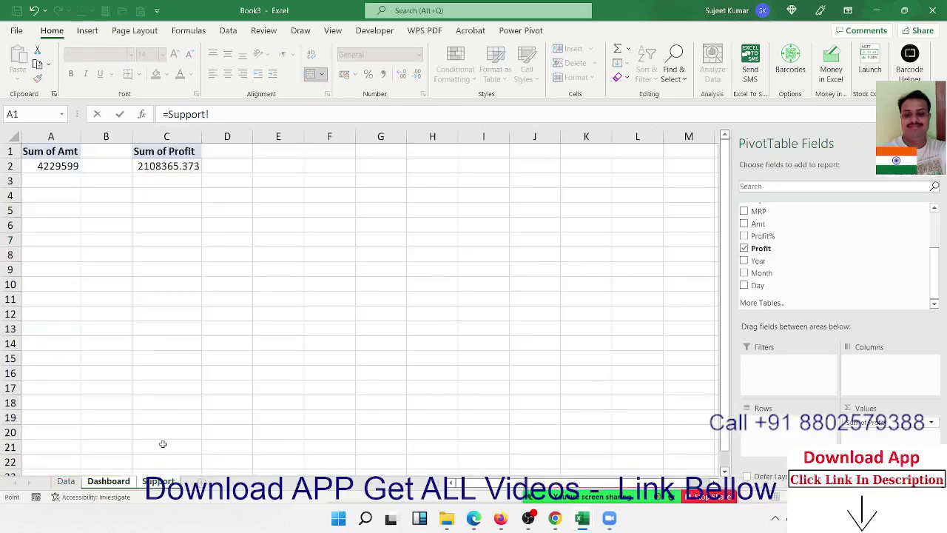
left_click(169, 166)
key("Return")
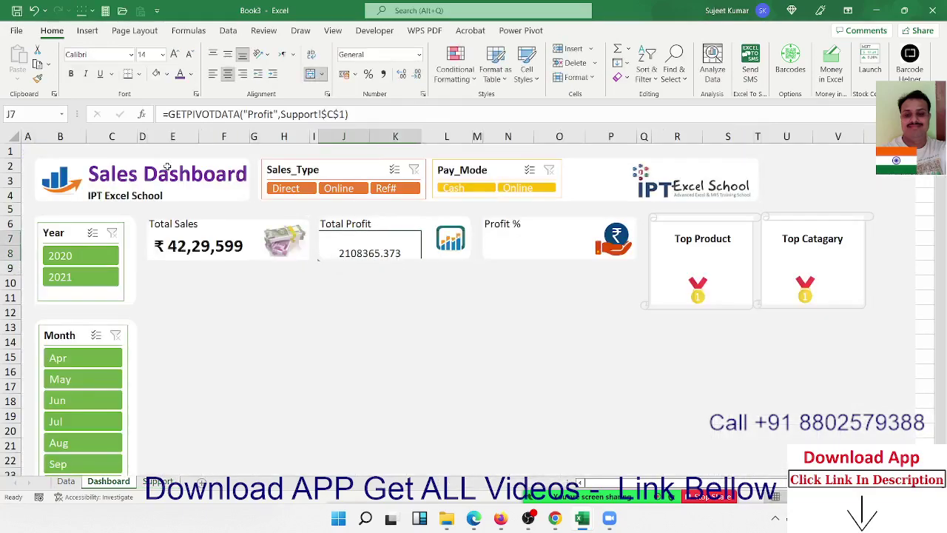
Format Total Profit as large, bold, middle-aligned currency without decimals: ₹ 21,08,365.
left_click(417, 74)
left_click(417, 74)
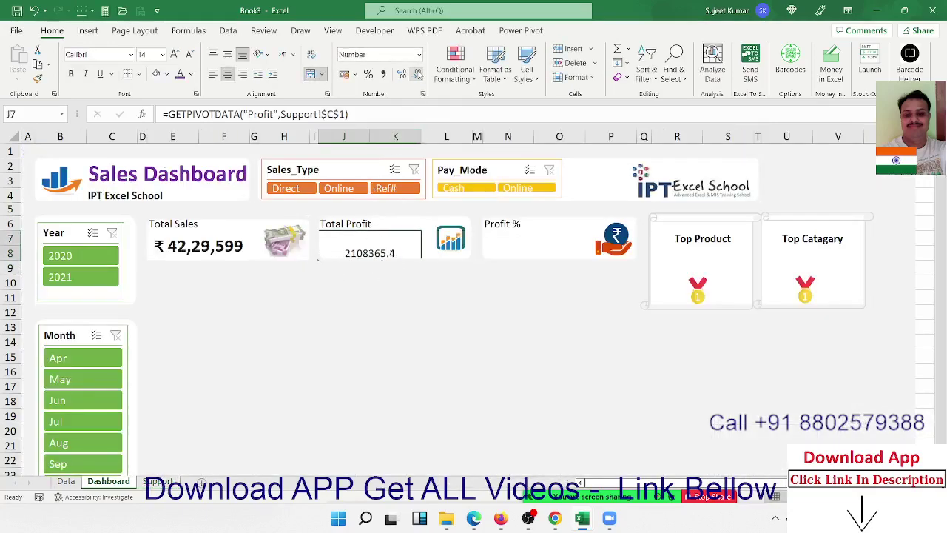
left_click(418, 74)
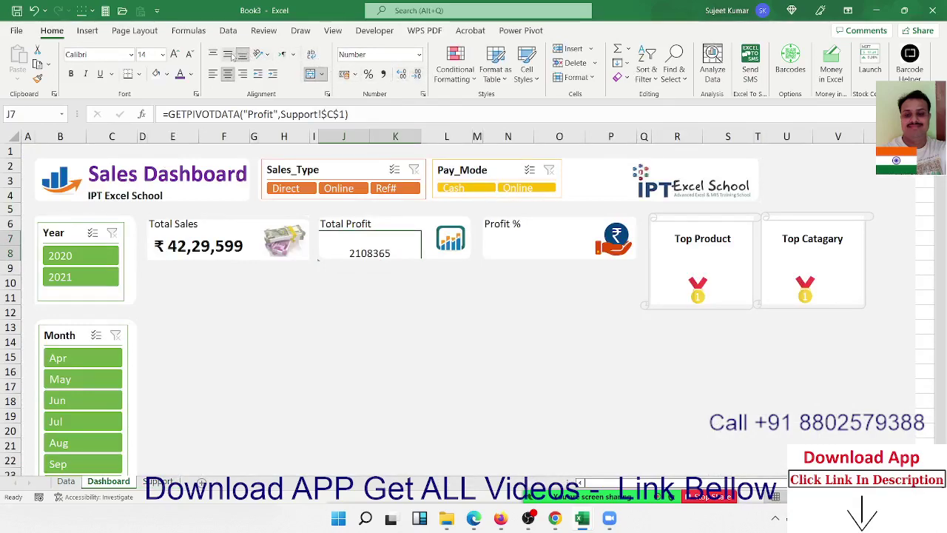
left_click(228, 54)
left_click(175, 55)
left_click(175, 54)
left_click(176, 55)
left_click(175, 54)
left_click(175, 55)
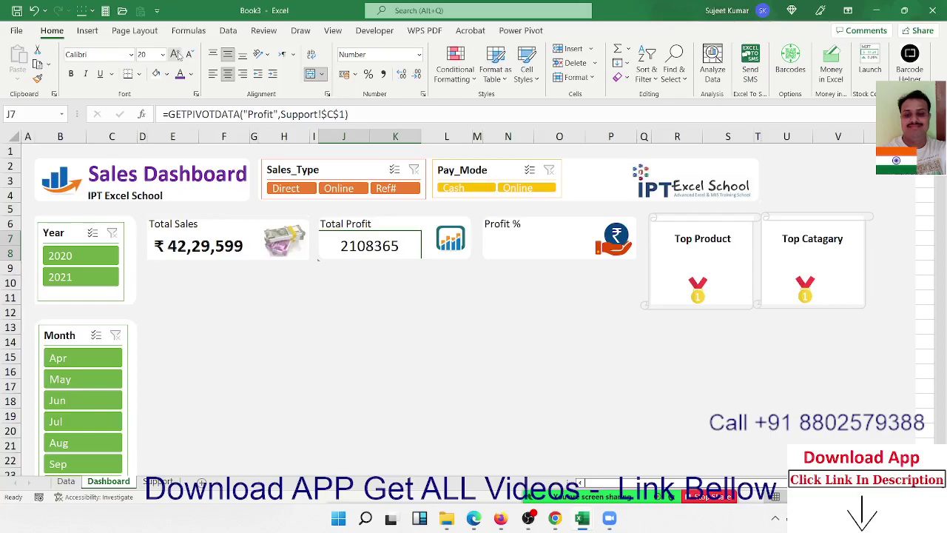
key("ctrl+shift+4")
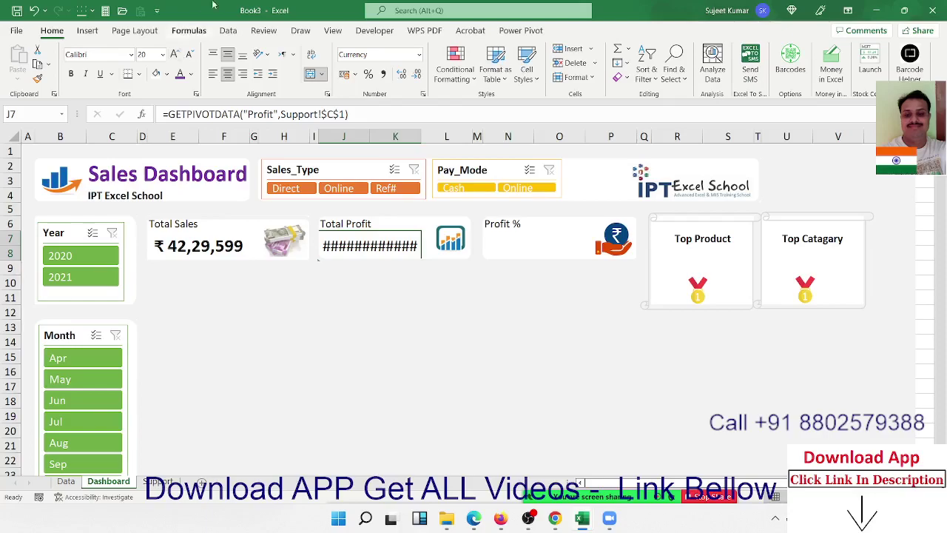
left_click(416, 77)
left_click(416, 77)
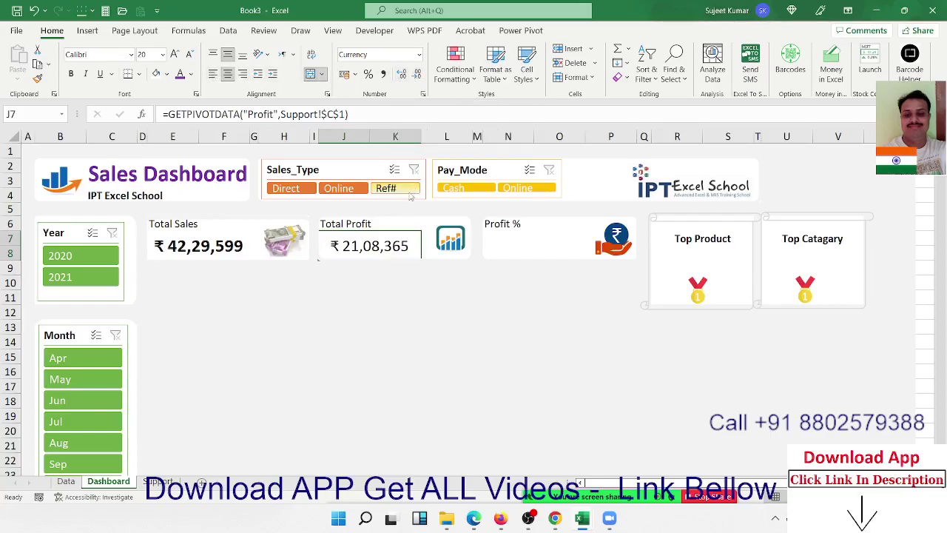
key("ctrl+b")
Enter =J7/E7 in the Profit % card and show it as a percentage (50%).
left_click(519, 242)
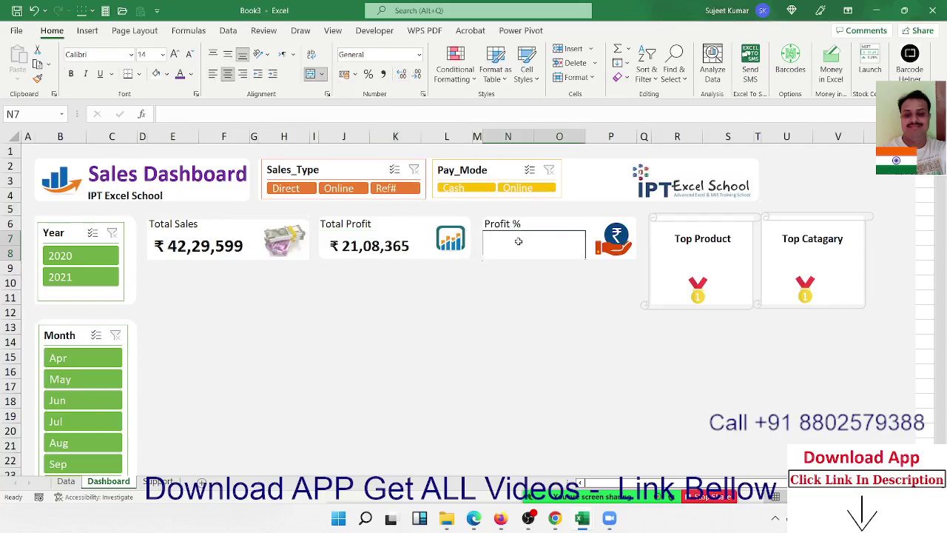
type("=")
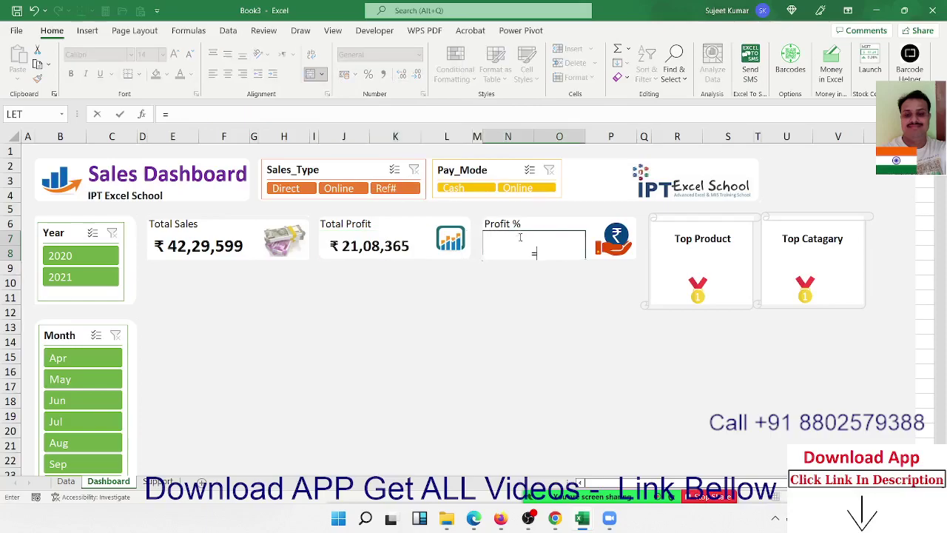
left_click(335, 245)
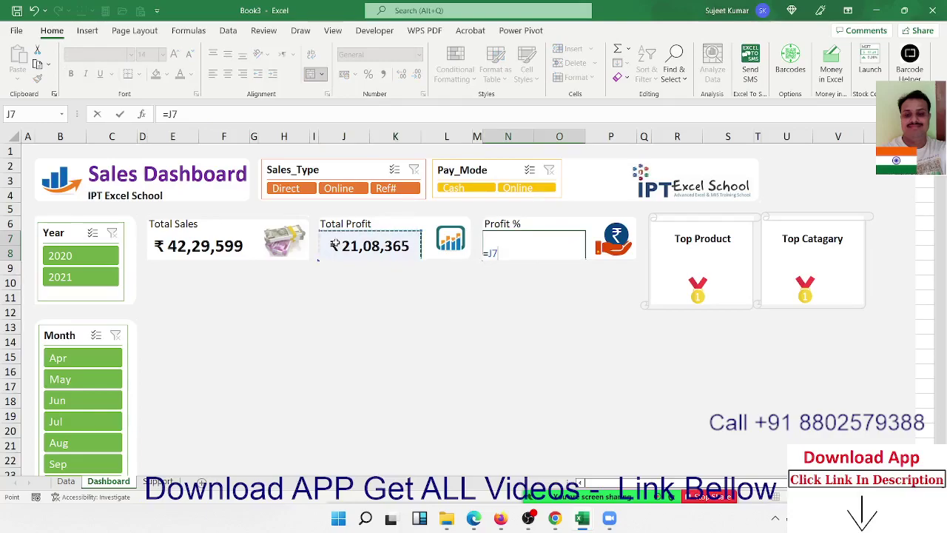
type("/")
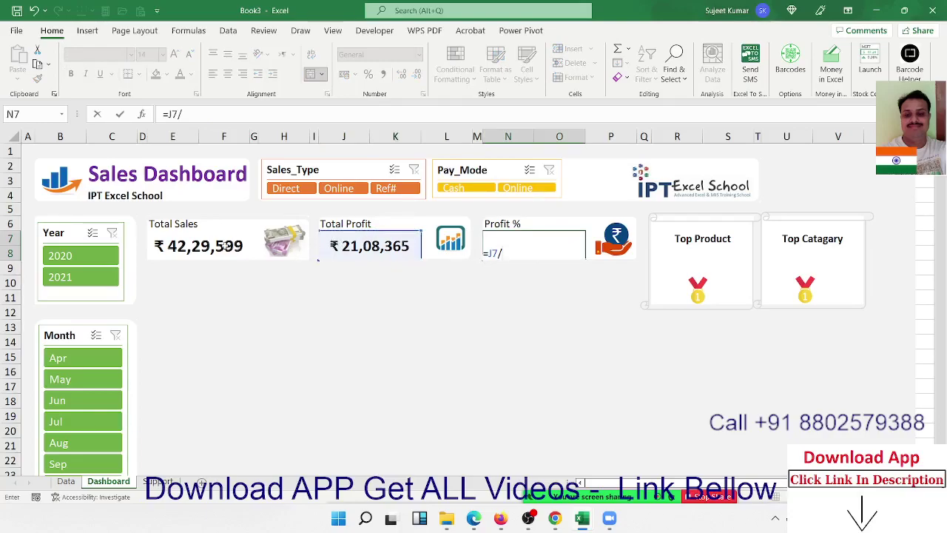
left_click(211, 242)
key("Return")
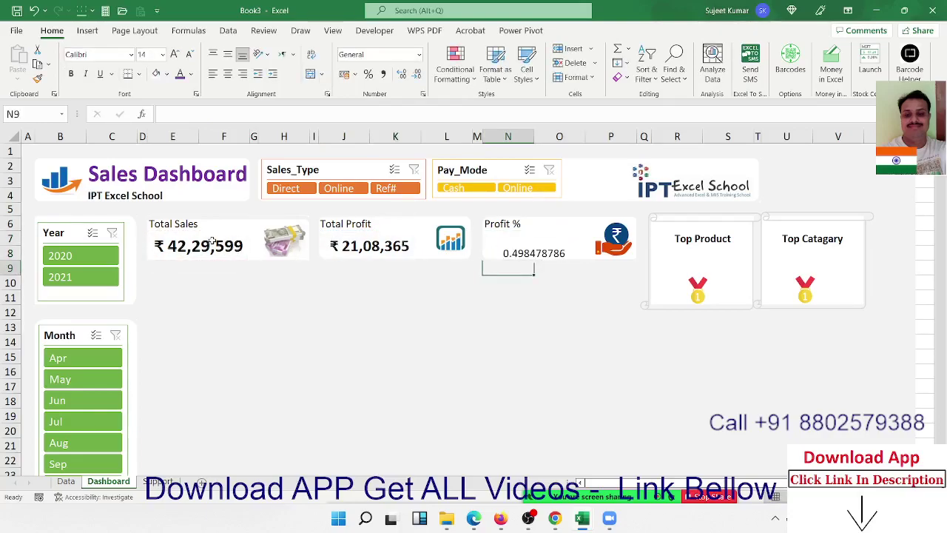
key("Up")
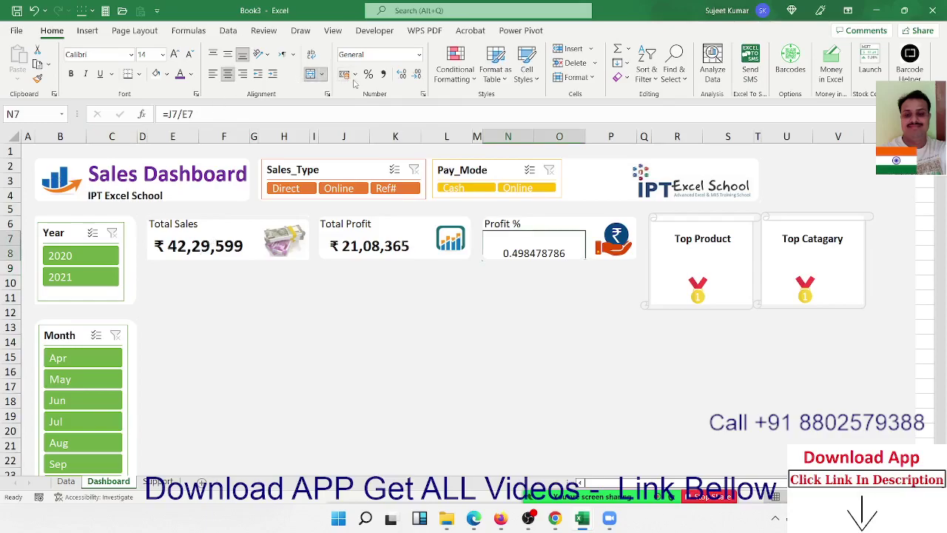
left_click(368, 74)
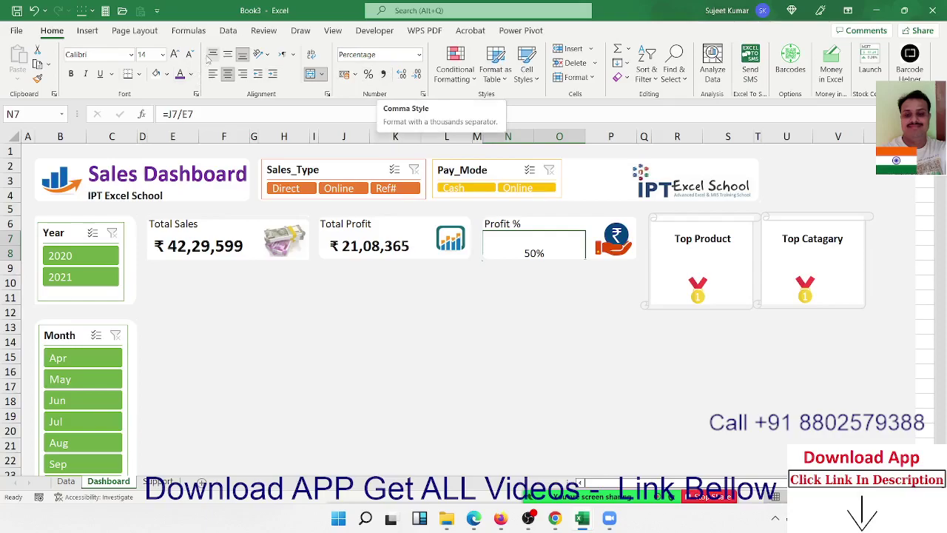
Make the 50% figure middle-aligned, larger and bold.
left_click(213, 74)
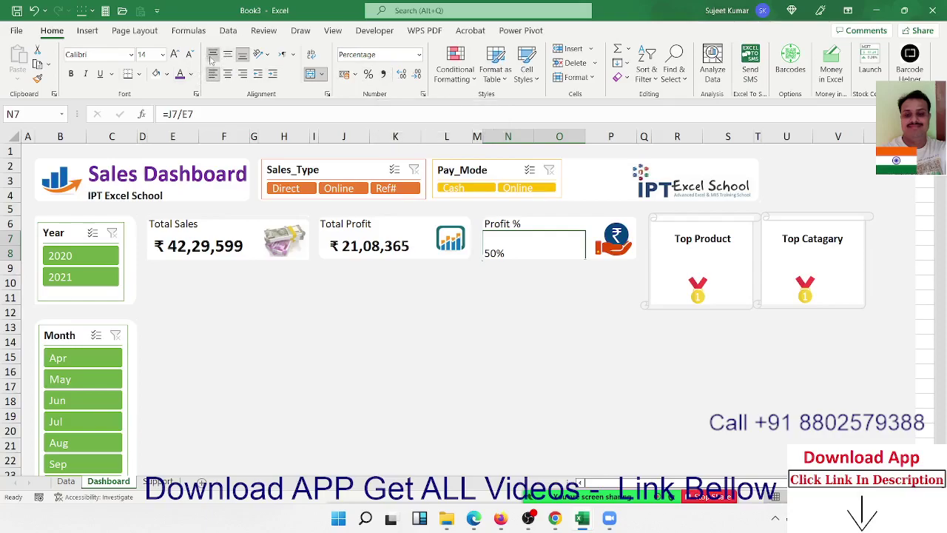
left_click(213, 57)
left_click(228, 55)
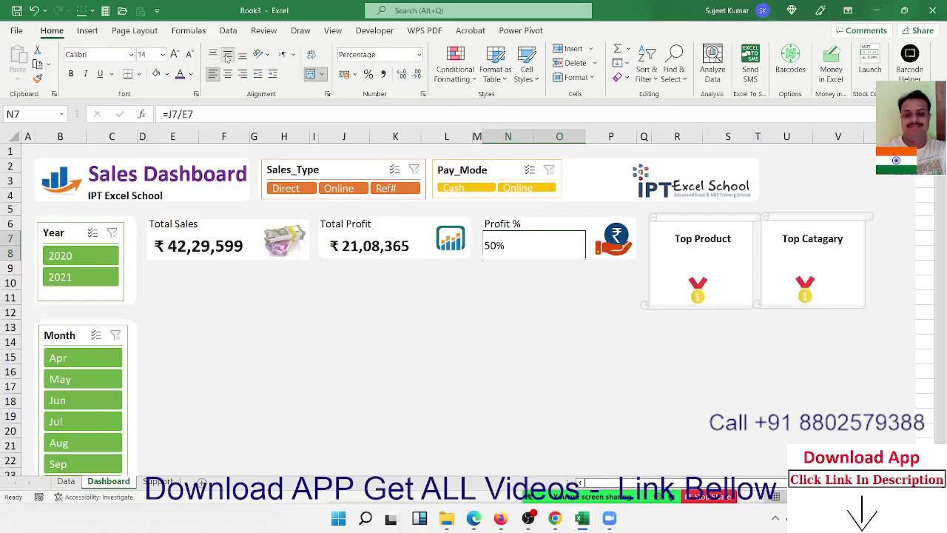
left_click(176, 55)
left_click(176, 54)
left_click(176, 55)
left_click(175, 55)
left_click(175, 55)
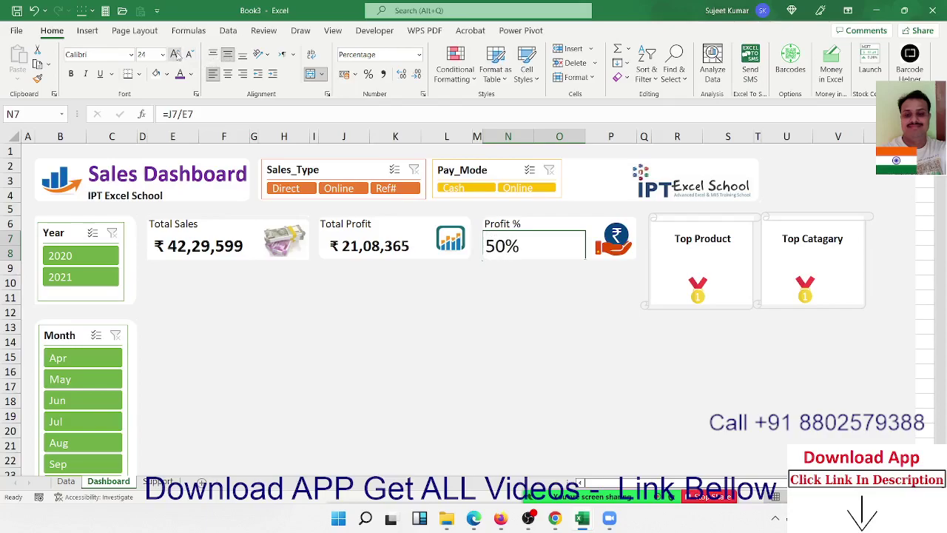
key("ctrl+b")
Colour the 50% figure and the Total Sales figure purple.
left_click(180, 74)
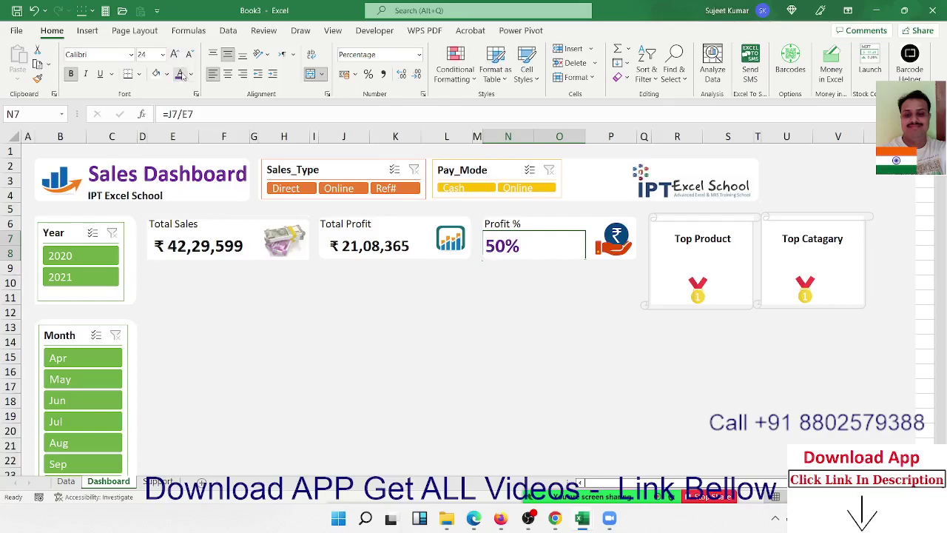
left_click(353, 239)
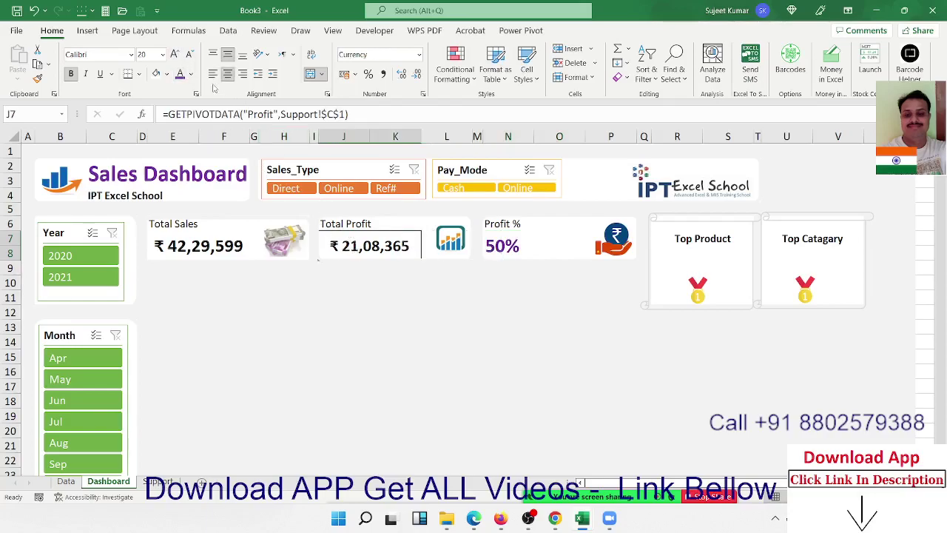
left_click(184, 247)
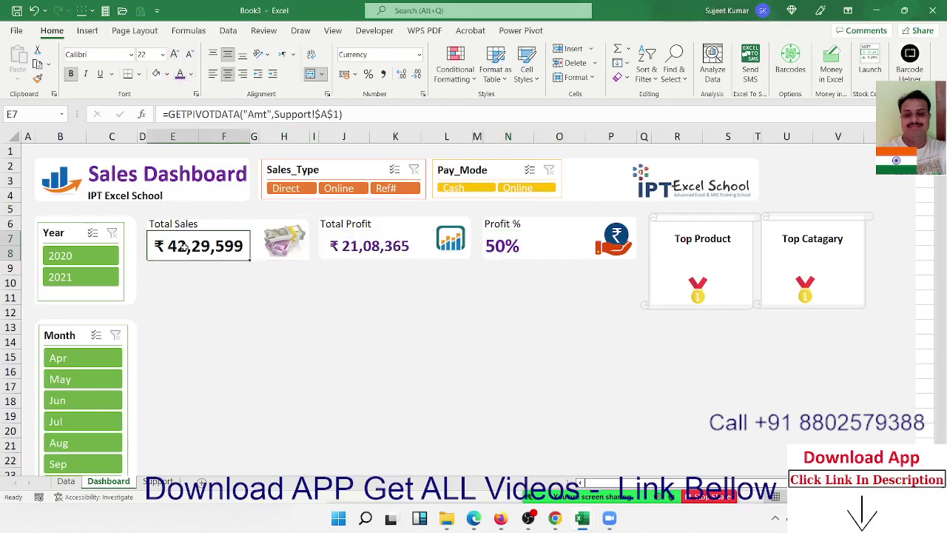
left_click(180, 74)
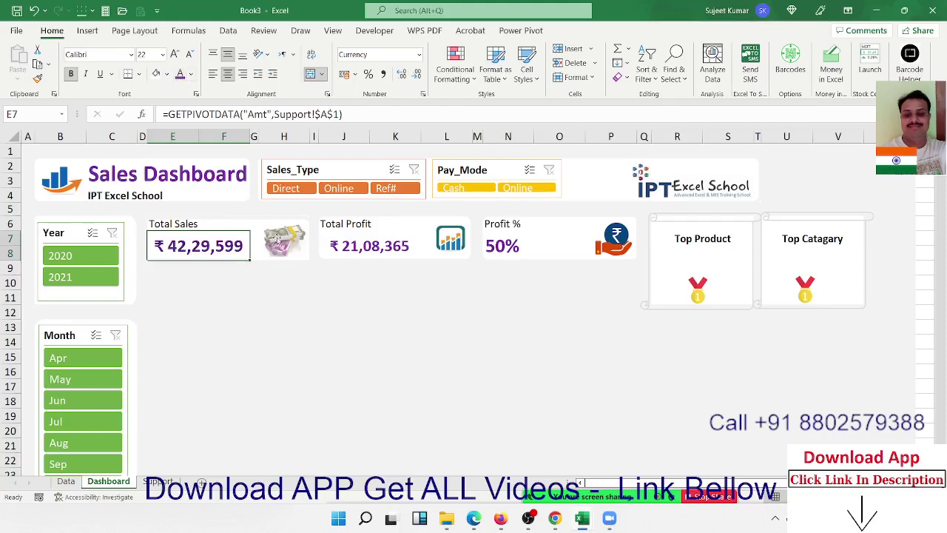
left_click(345, 278)
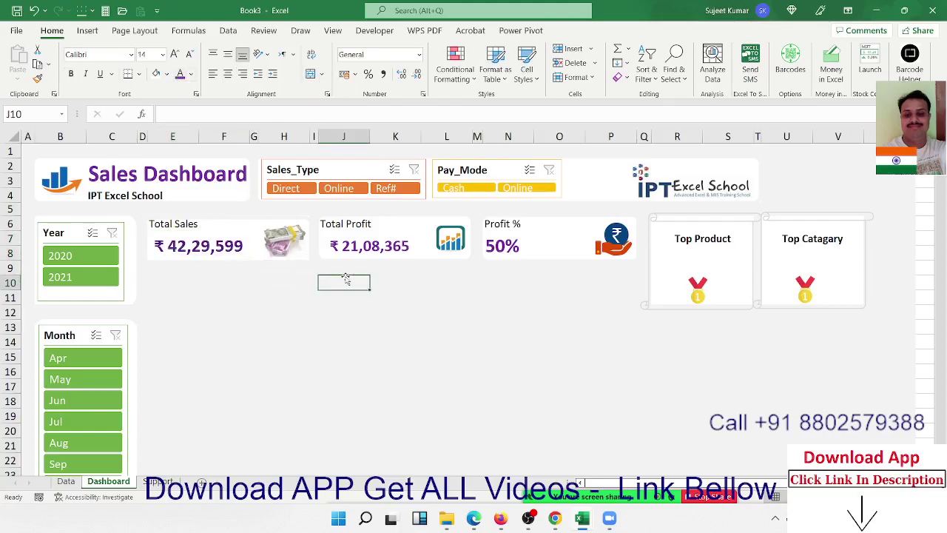
Copy the Sum of Profit pivot to E1 on Support and break it down by Product.
left_click(681, 256)
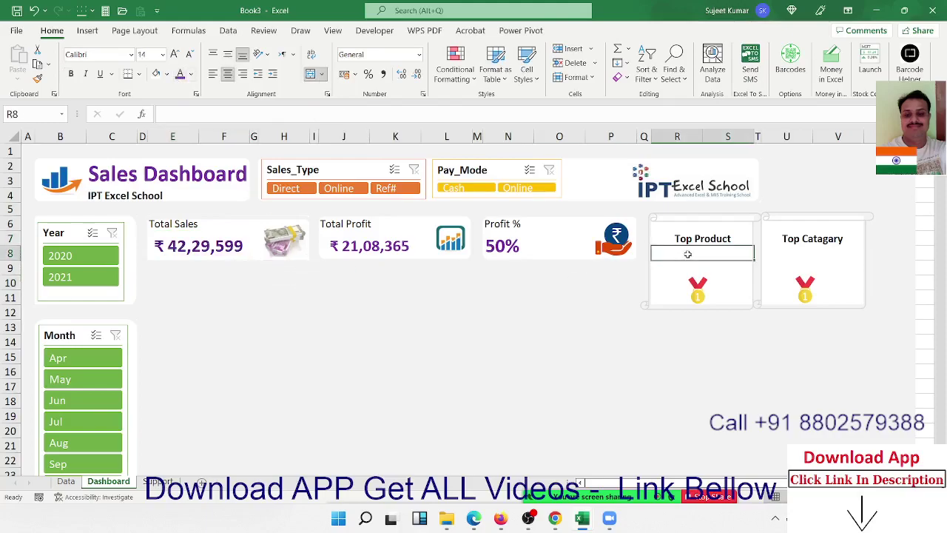
left_click(66, 481)
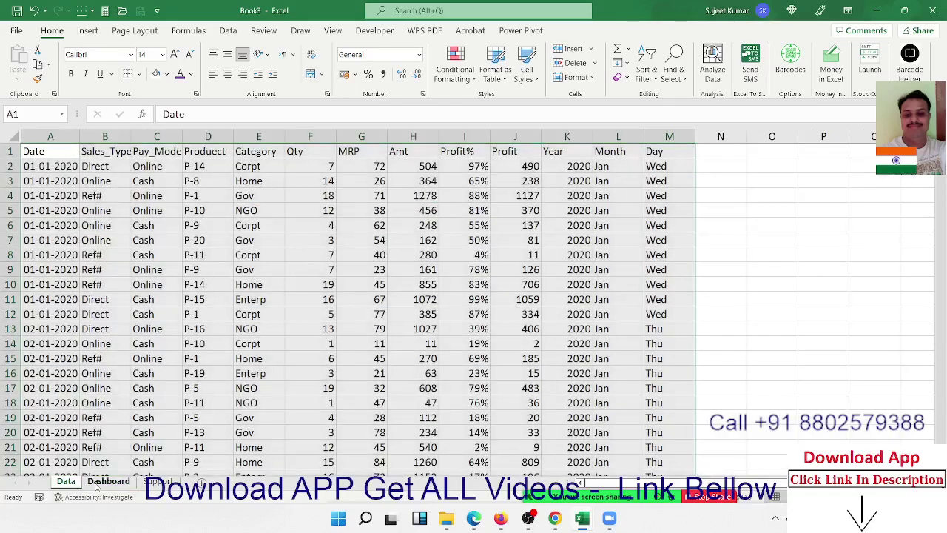
left_click(96, 482)
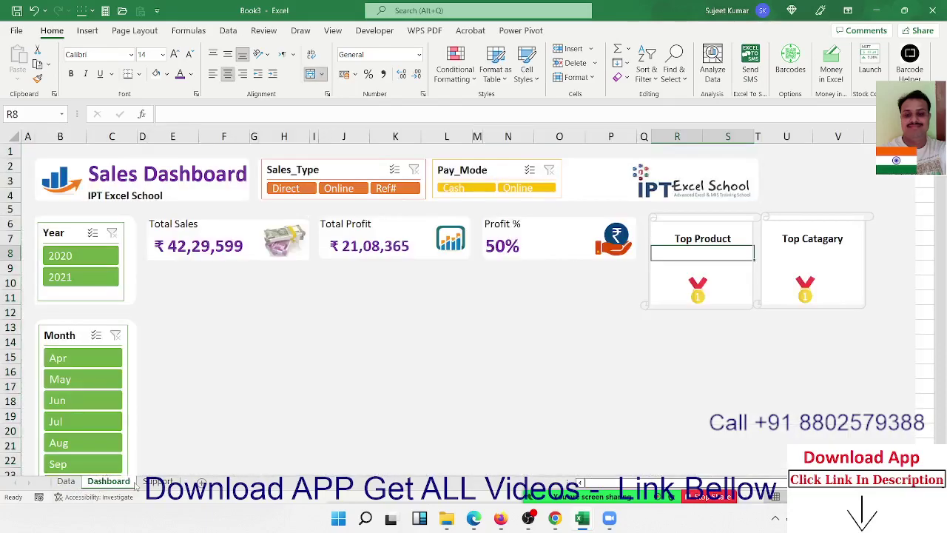
left_click(139, 482)
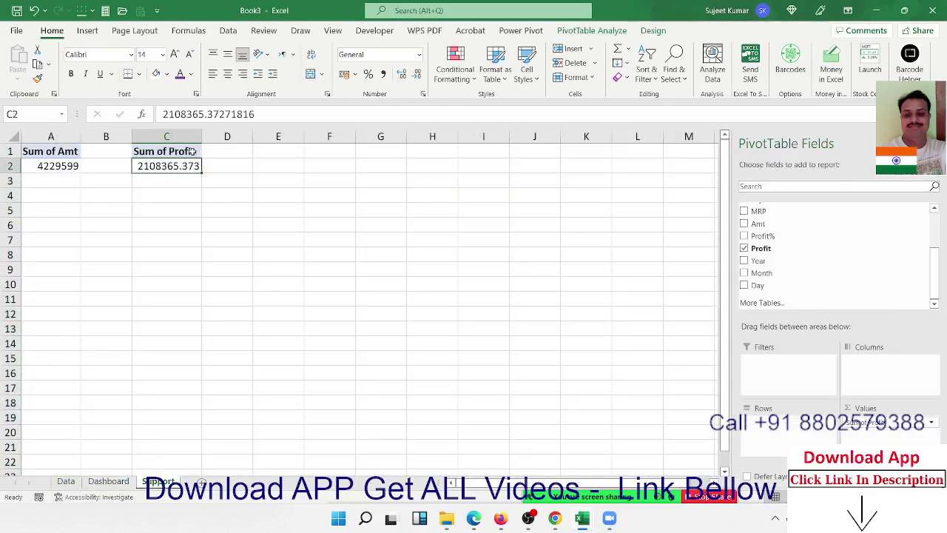
left_click_drag(191, 151, 185, 166)
key("ctrl+c")
left_click(283, 153)
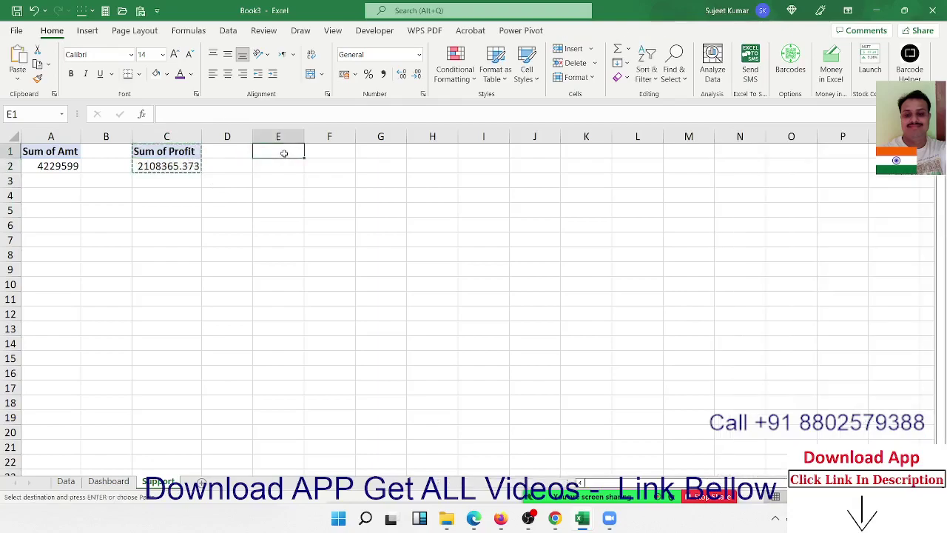
key("ctrl+v")
left_click(292, 167)
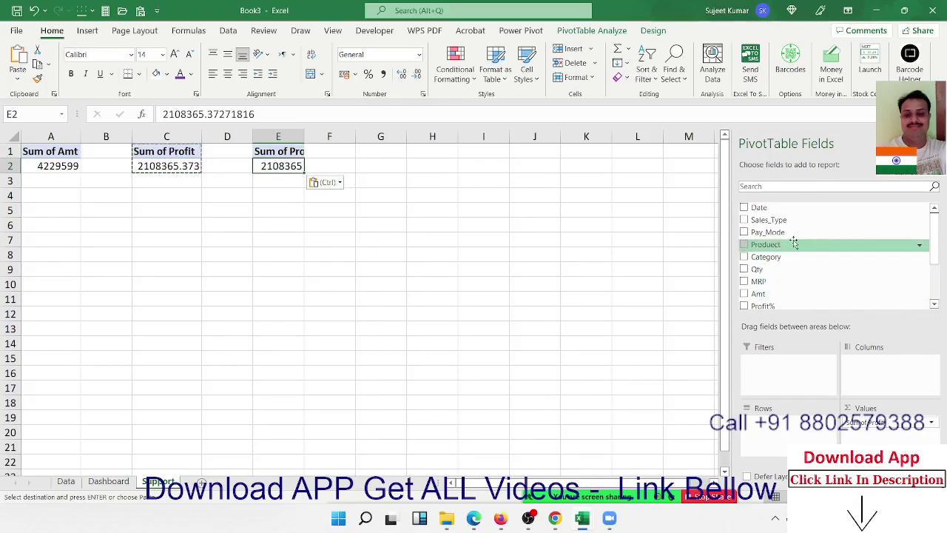
mouse_move(792, 245)
left_mouse_down()
mouse_move(801, 416)
mouse_move(774, 404)
left_mouse_up()
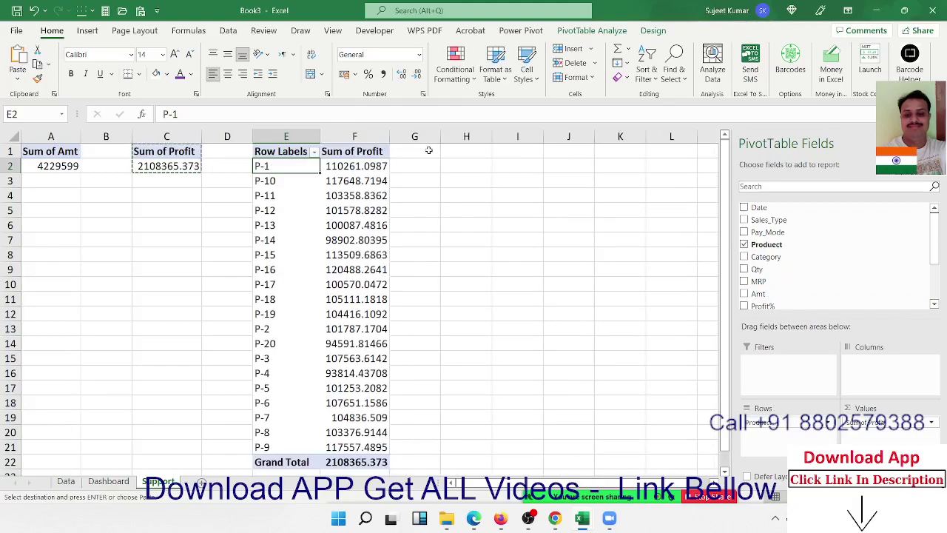
Paste another profit pivot copy at H1 and break it down by Category.
left_click(472, 153)
key("ctrl+v")
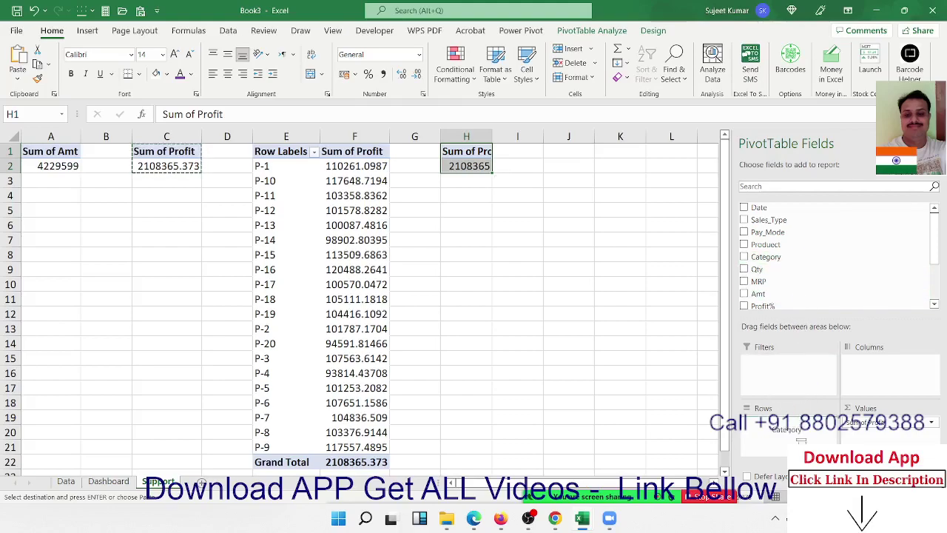
left_click_drag(766, 257, 786, 437)
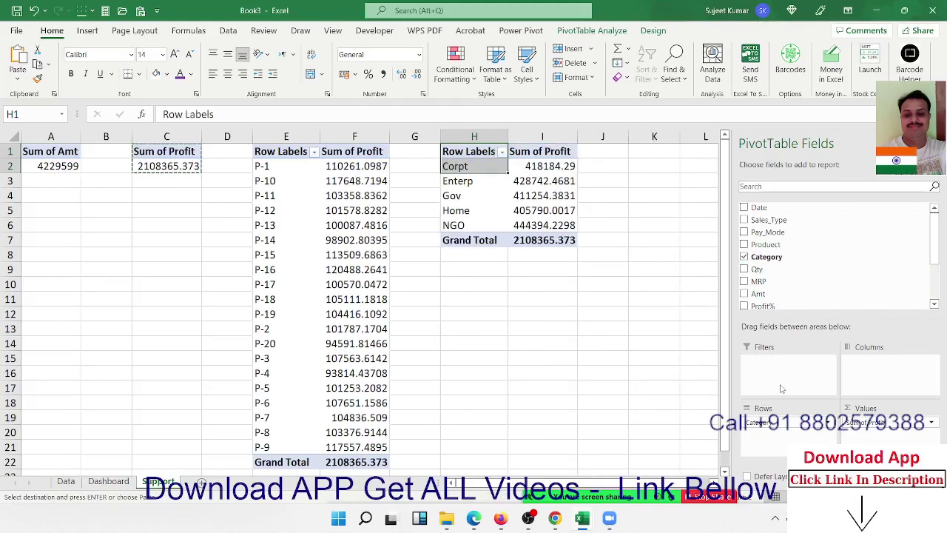
Sort the Product profit pivot largest to smallest, putting P-16 on top.
right_click(347, 166)
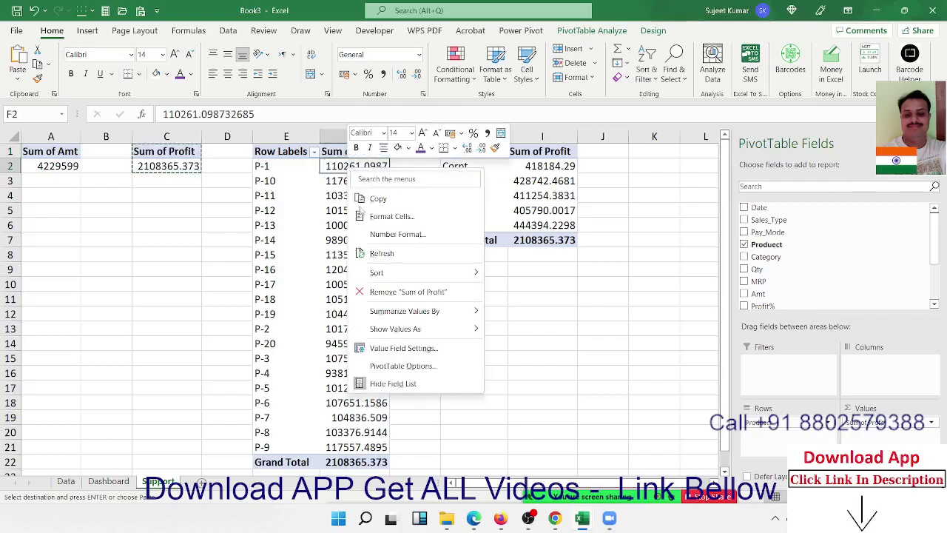
mouse_move(384, 274)
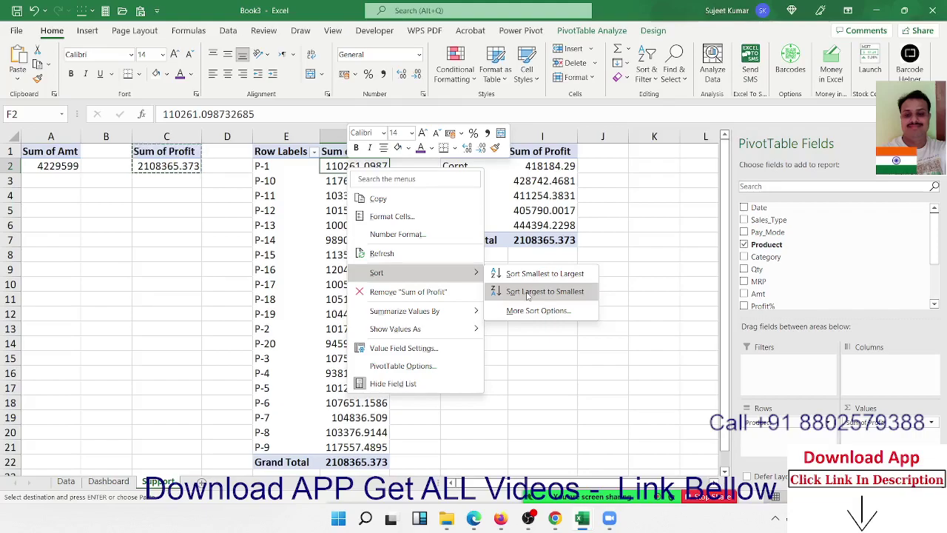
left_click(527, 292)
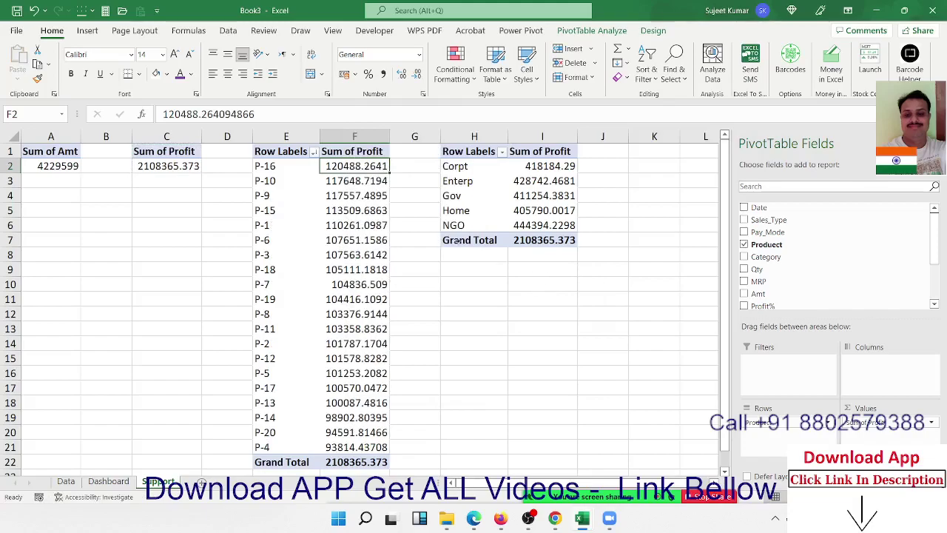
right_click(350, 167)
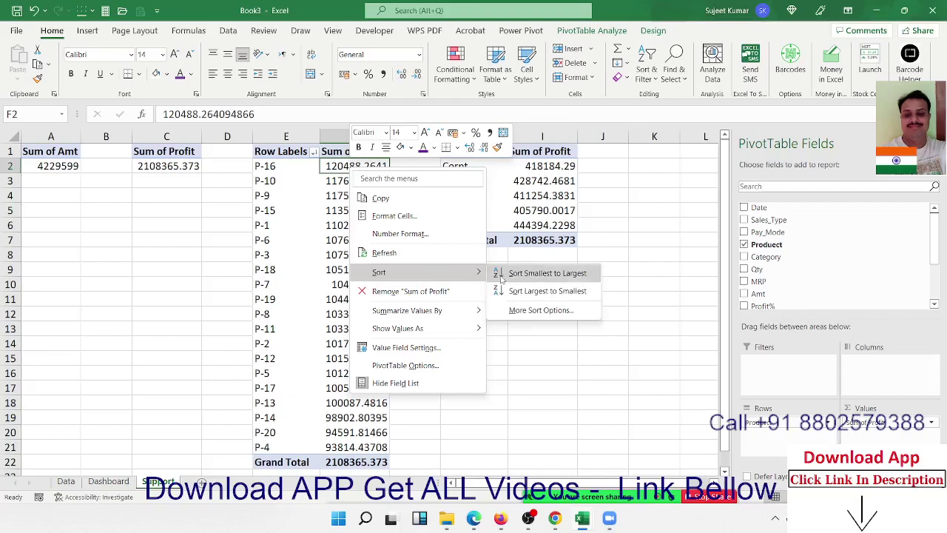
left_click(502, 289)
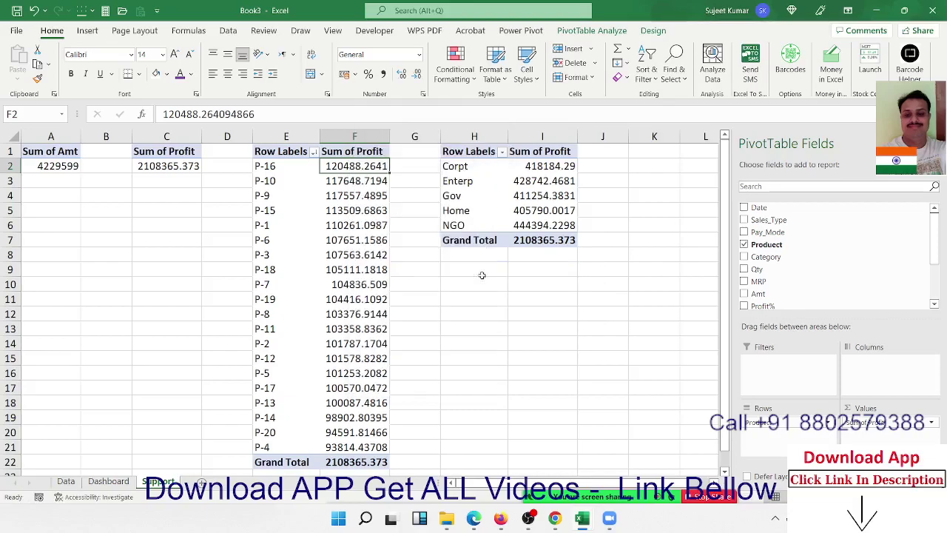
left_click(297, 170)
left_click(336, 170)
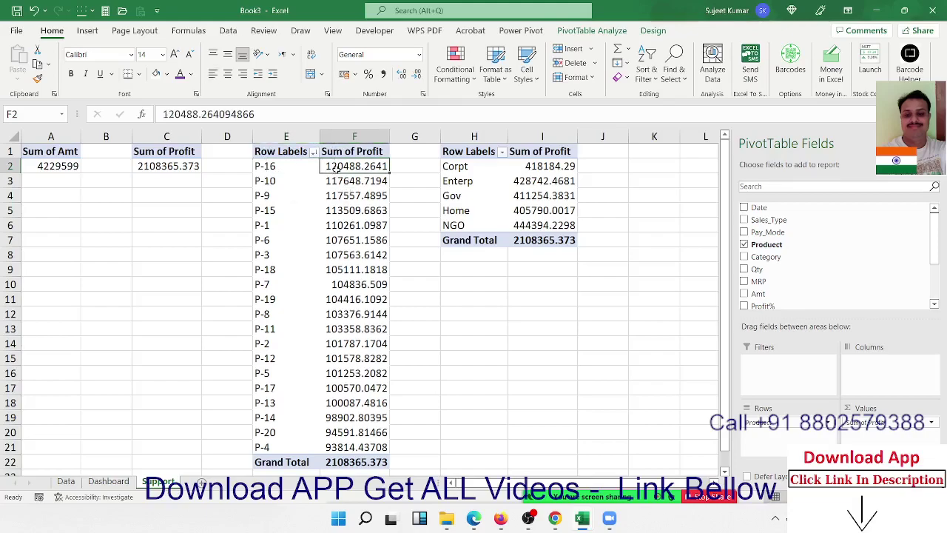
Sort the Category profit pivot largest to smallest with NGO on top, then show the Data sheet.
right_click(532, 178)
mouse_move(581, 340)
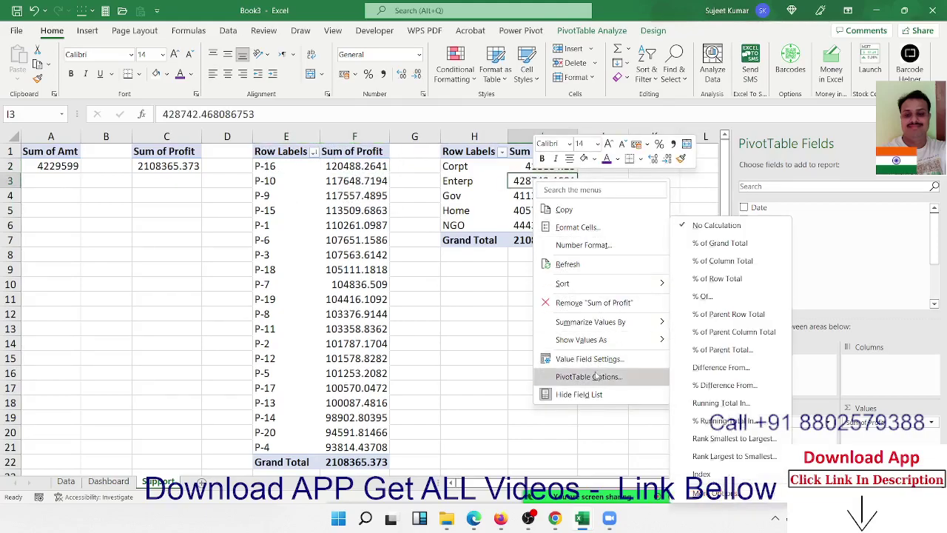
mouse_move(592, 283)
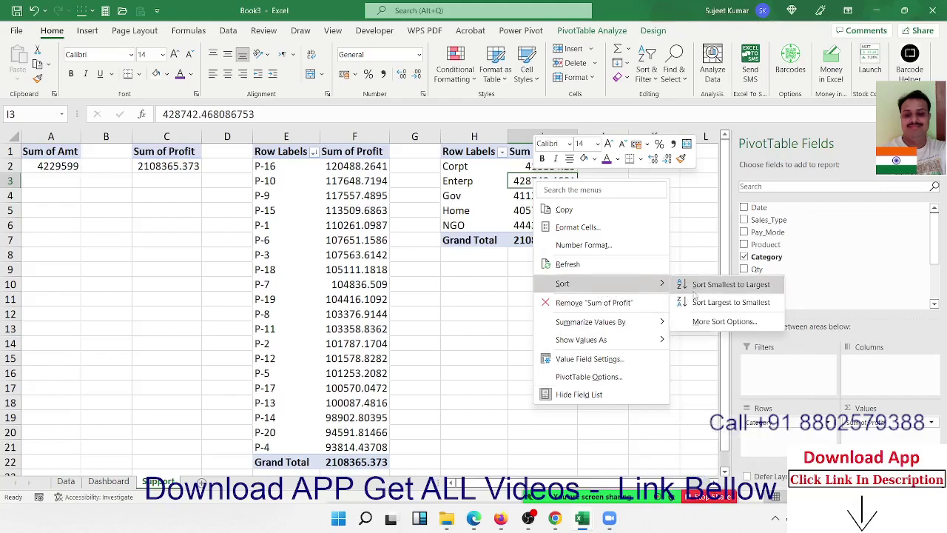
left_click(718, 302)
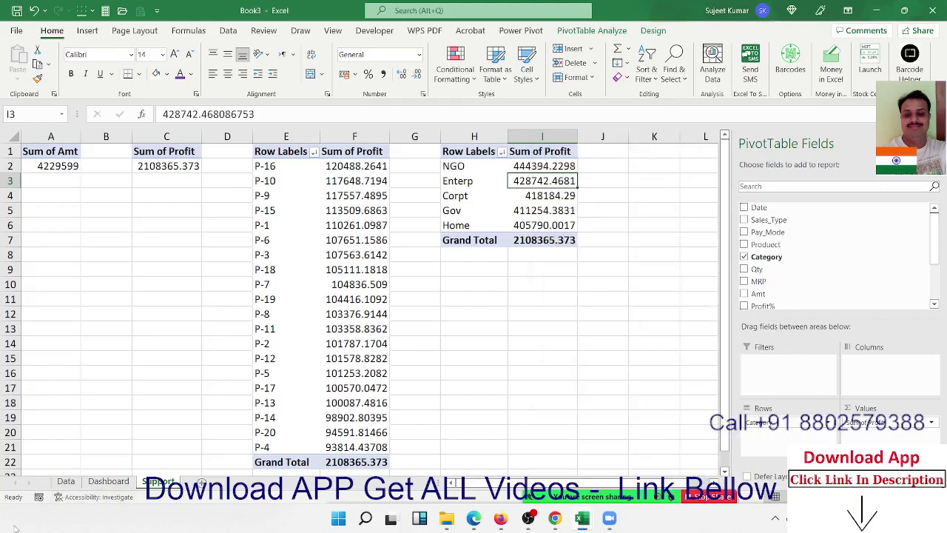
left_click(66, 482)
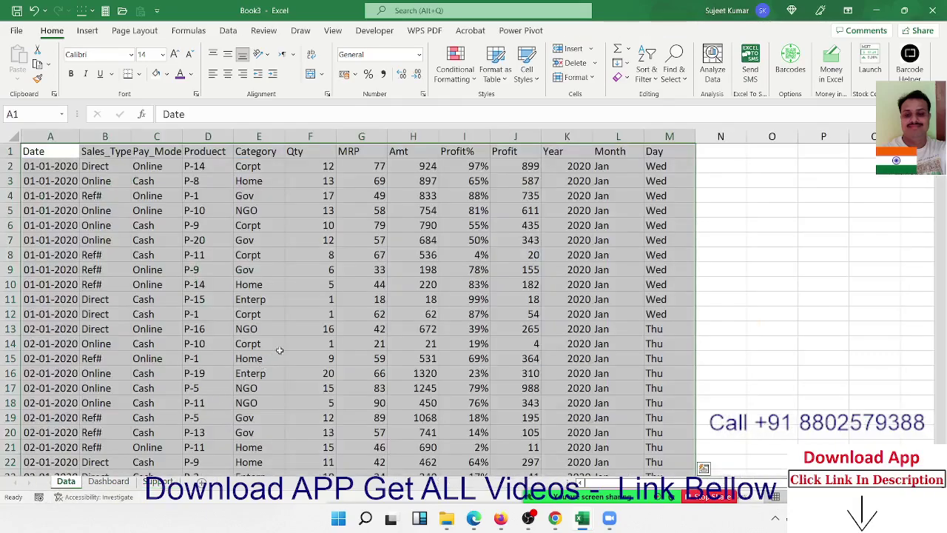
Copy the Qty column F and paste it onto column G on the Data sheet.
left_click(333, 315)
left_click(328, 138)
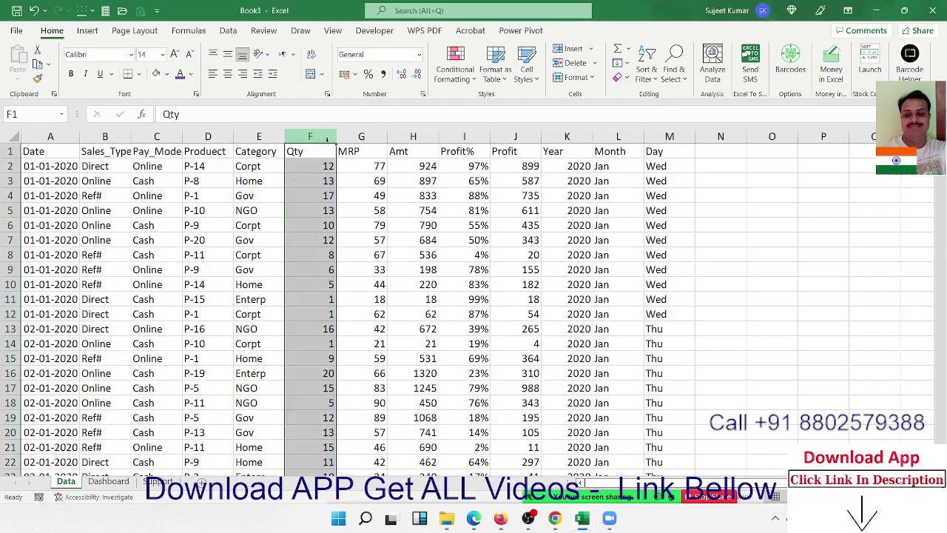
key("ctrl+c")
left_click(18, 77)
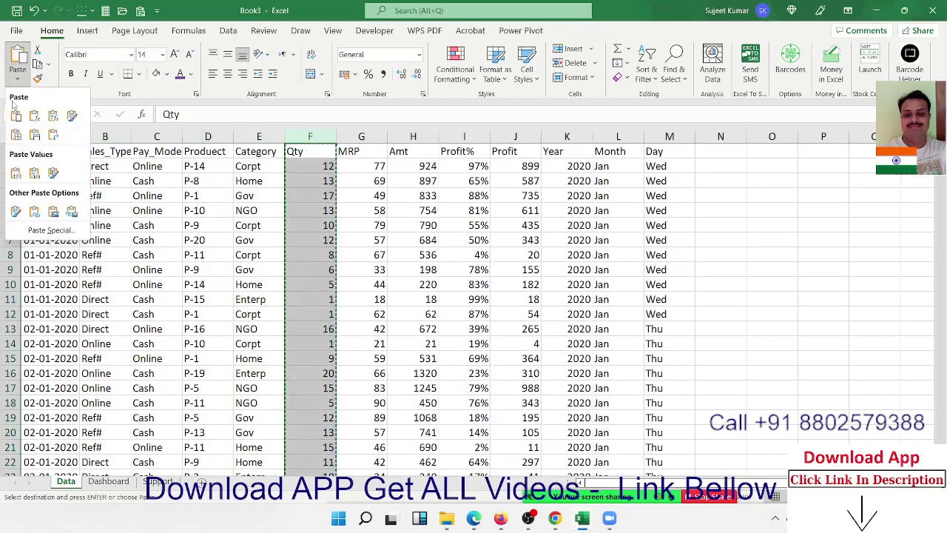
left_click(15, 173)
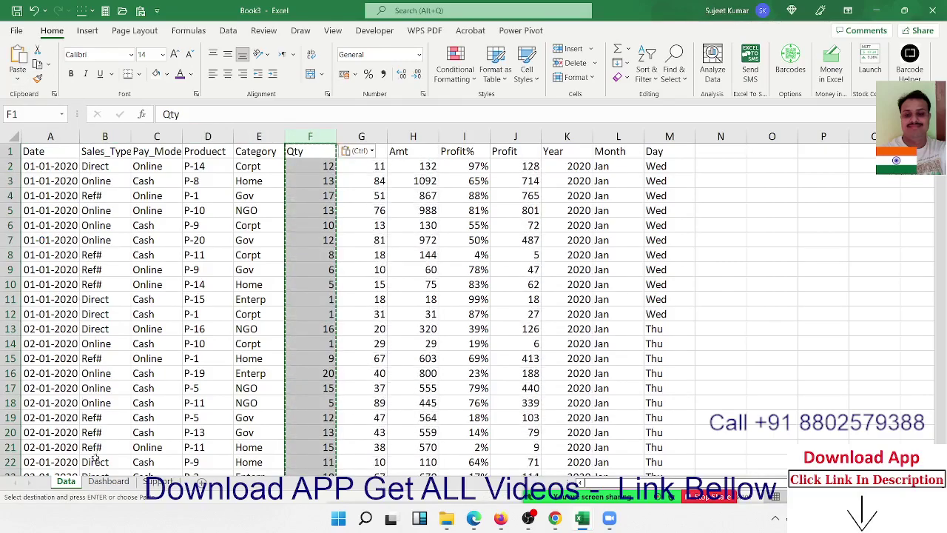
left_click(366, 238)
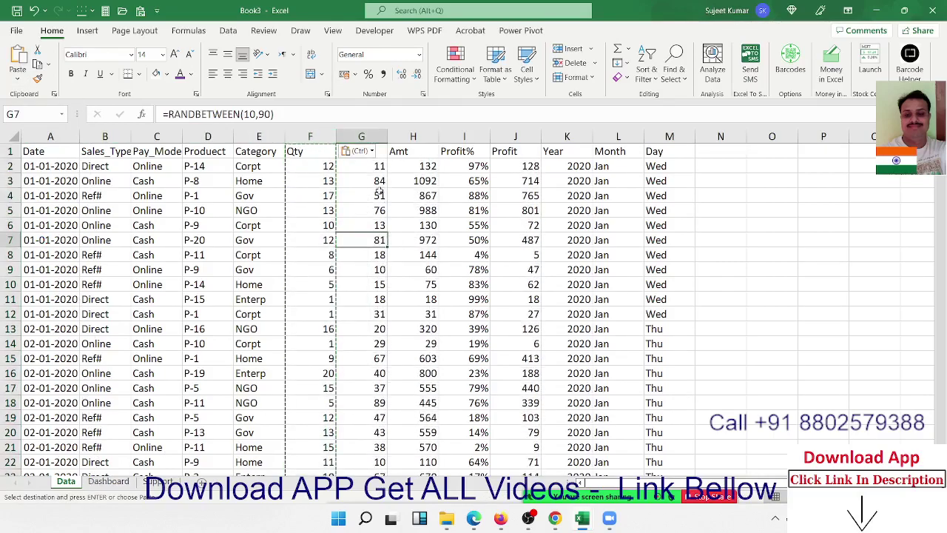
Replace the MRP column's RANDBETWEEN formulas with fixed pasted values, then return to the Dashboard.
left_click(361, 136)
key("ctrl+c")
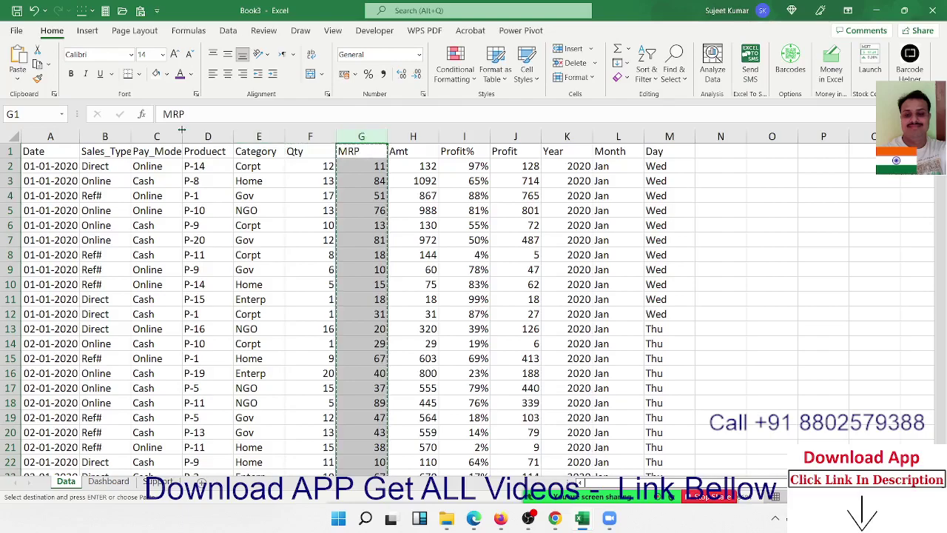
left_click(18, 77)
left_click(15, 172)
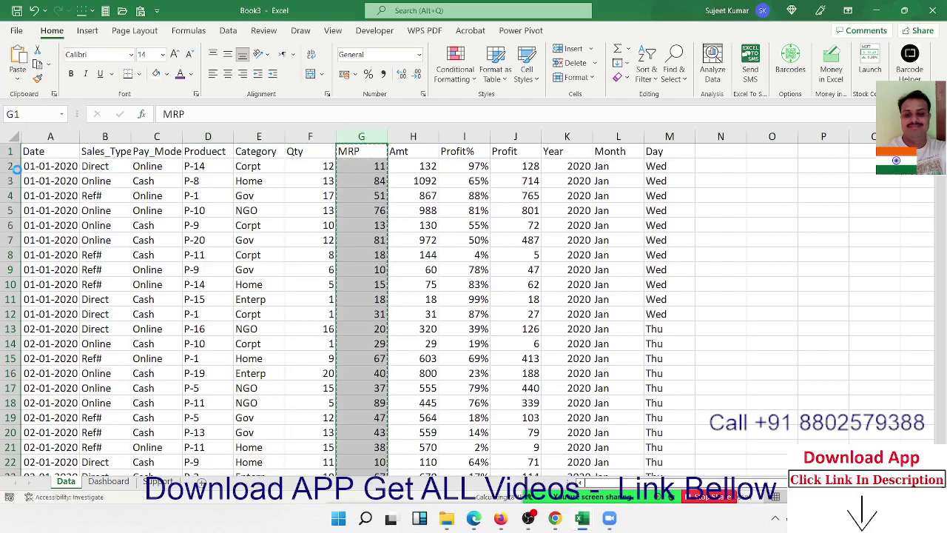
left_click(430, 195)
left_click(451, 193)
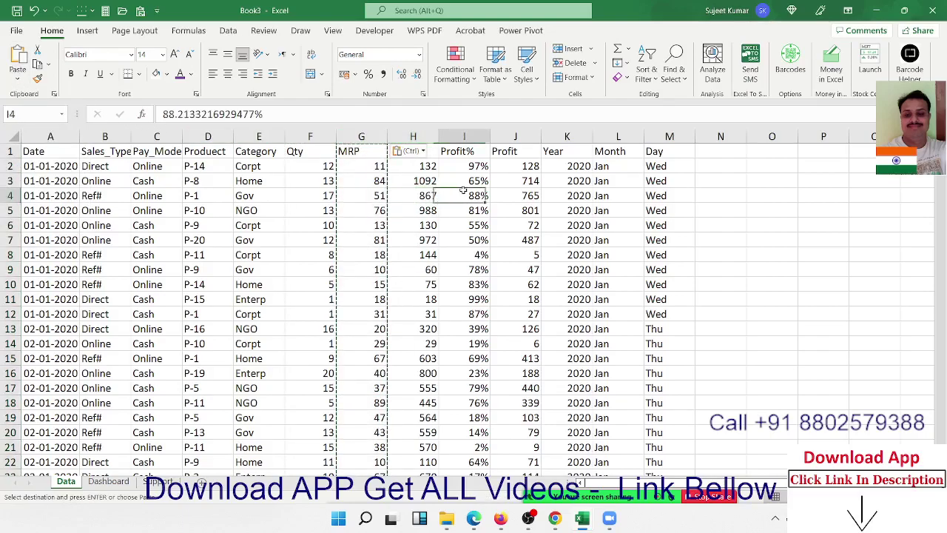
key("Escape")
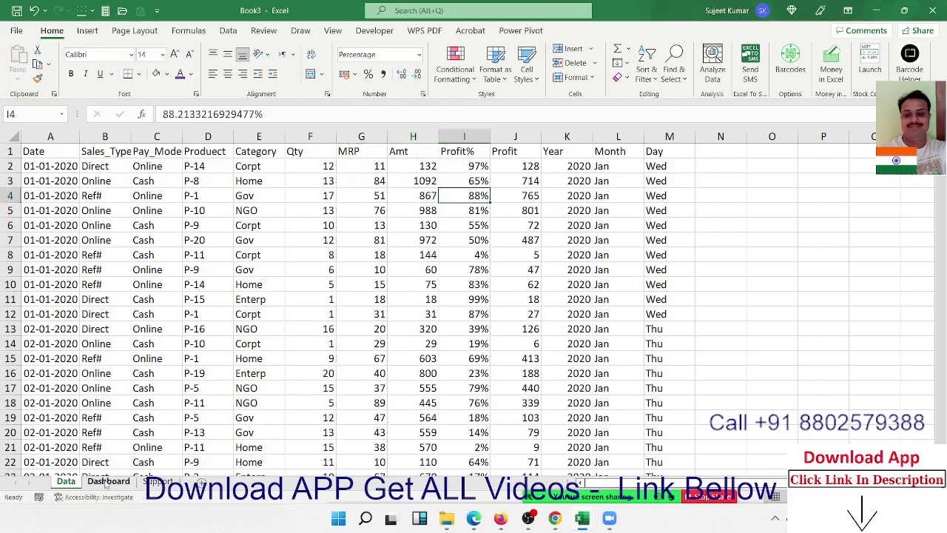
left_click(108, 482)
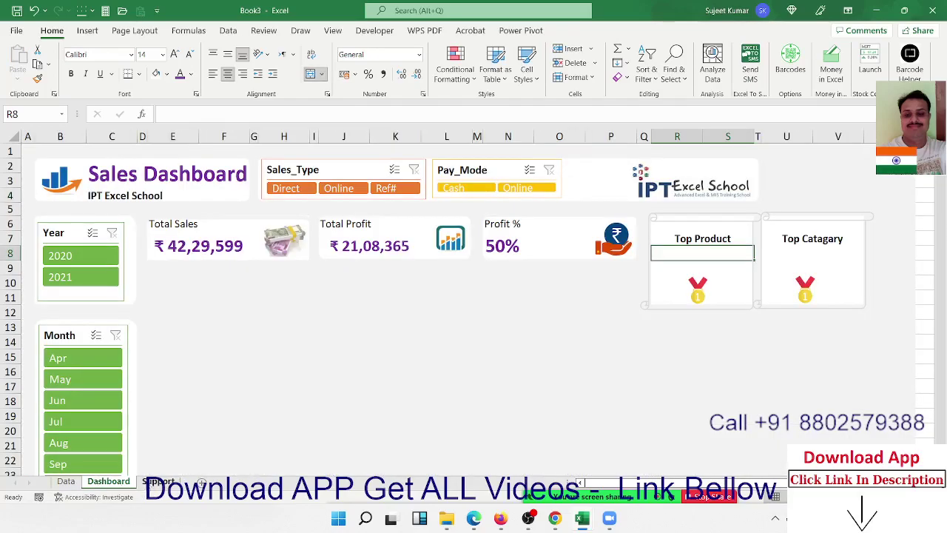
Refresh the Support sheet's pivot tables with the latest data.
left_click(159, 482)
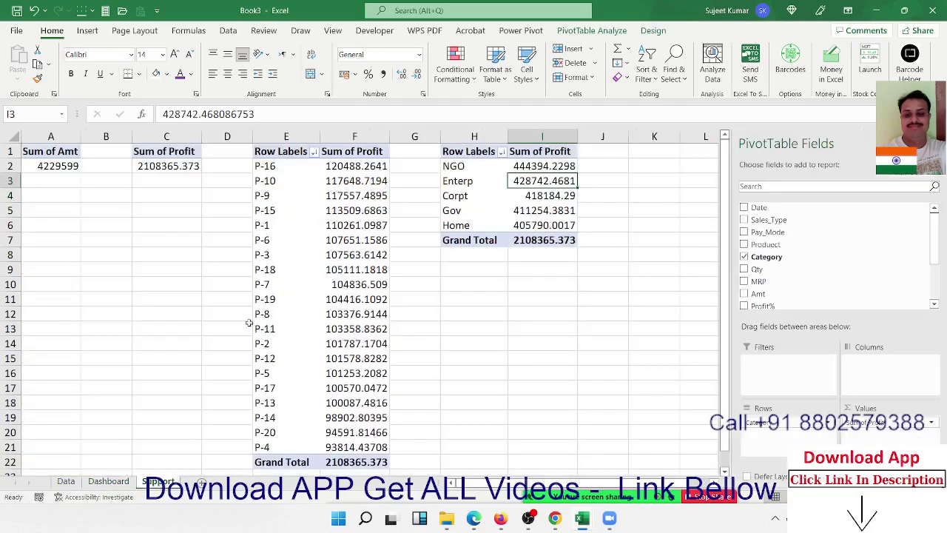
right_click(334, 197)
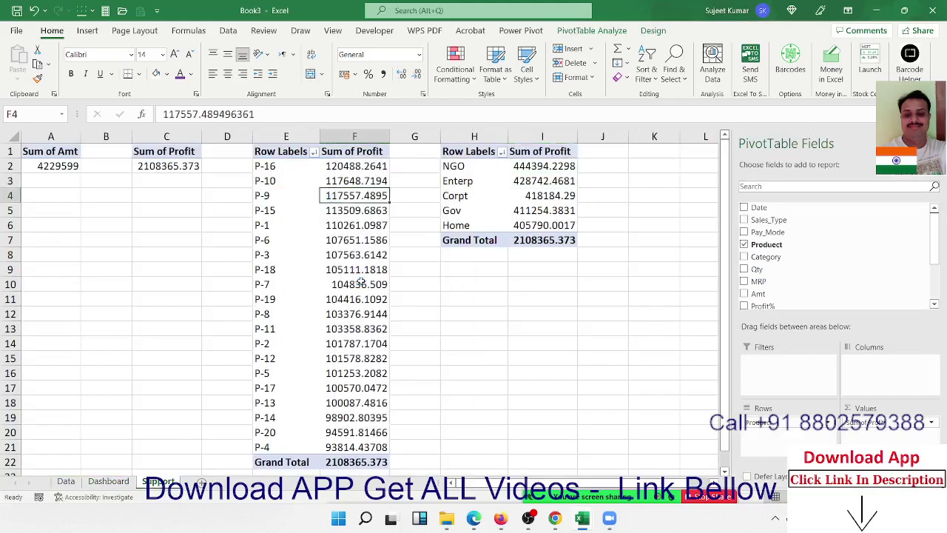
left_click(361, 284)
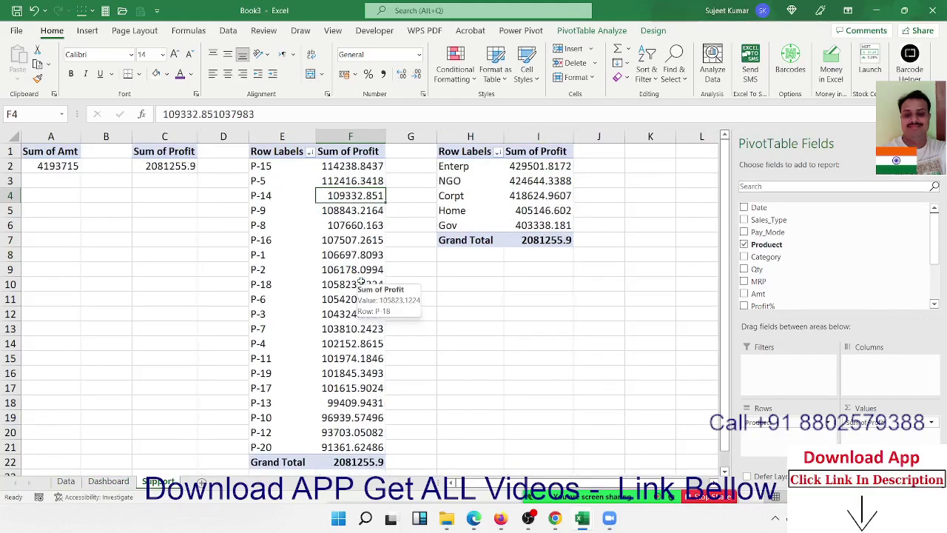
Sort the product and category pivots by Sum of Profit, largest to smallest.
right_click(351, 195)
mouse_move(402, 298)
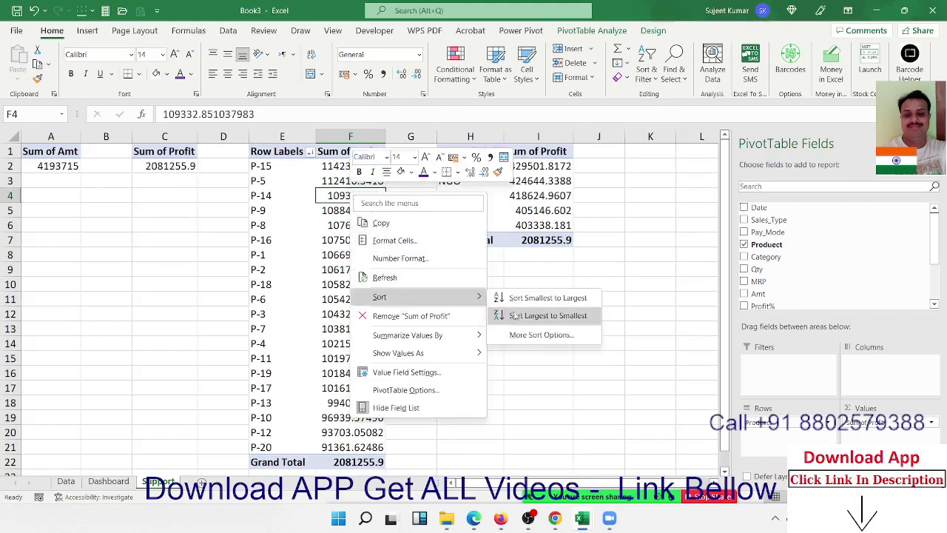
left_click(522, 317)
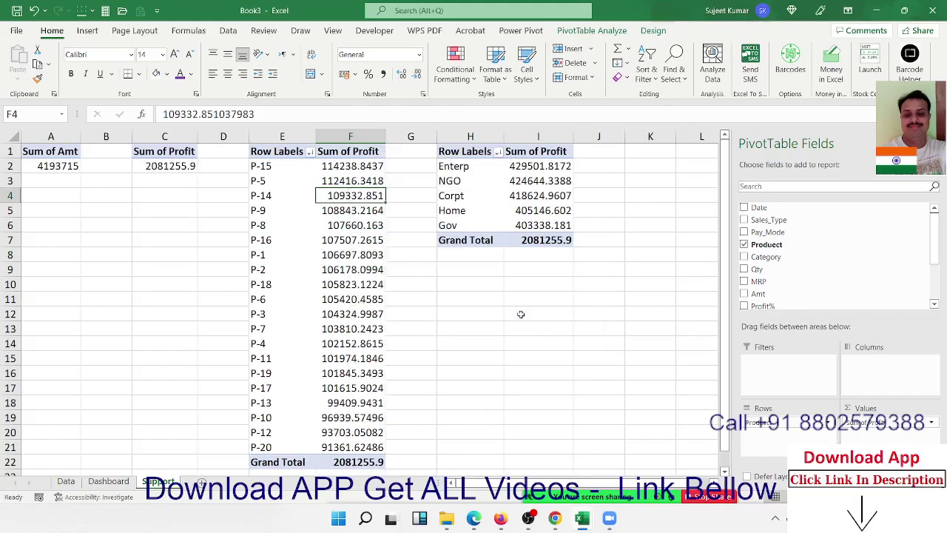
right_click(544, 167)
mouse_move(584, 280)
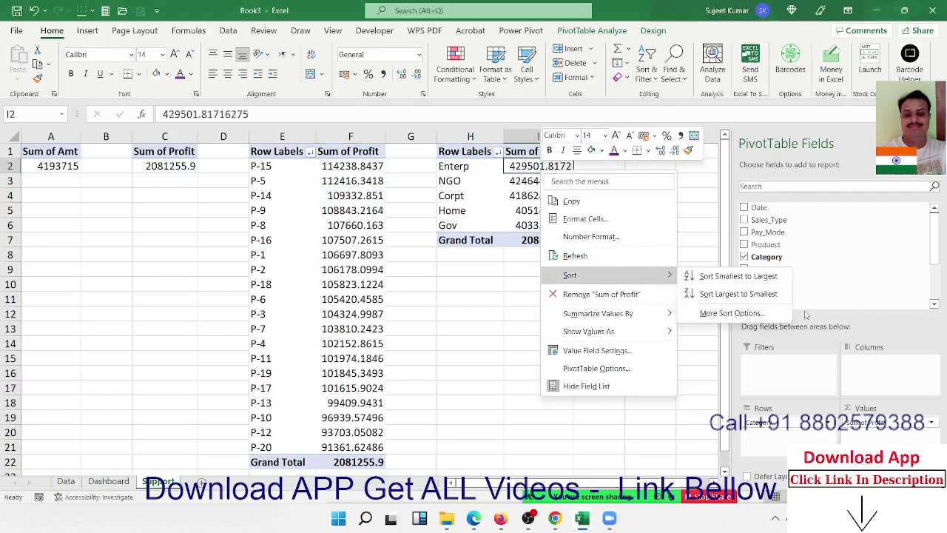
left_click(733, 295)
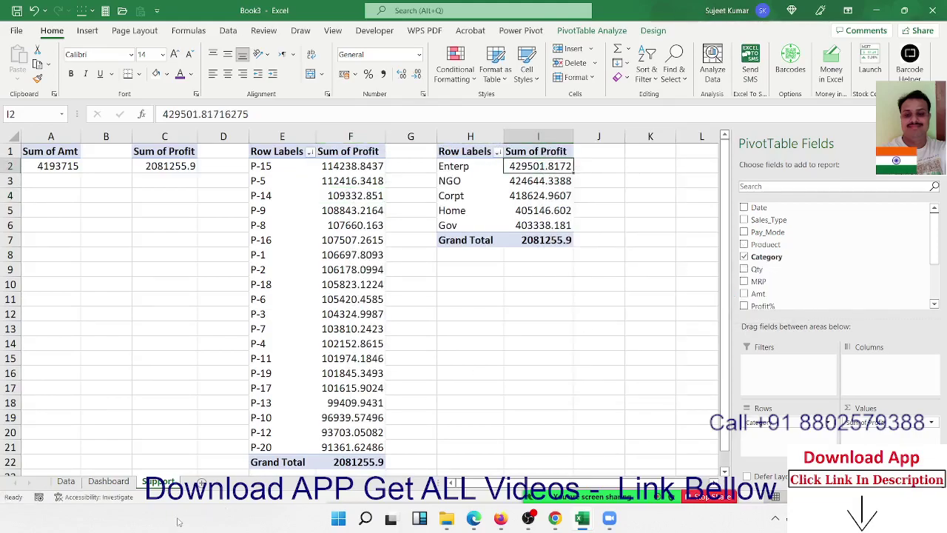
left_click(109, 481)
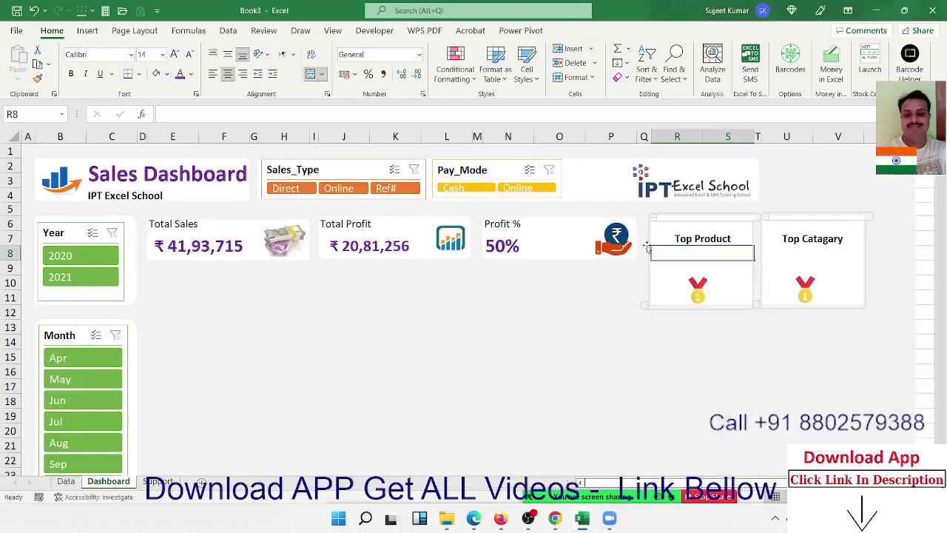
Link R8 to the top product name P-15 with =Support!E2.
type("=")
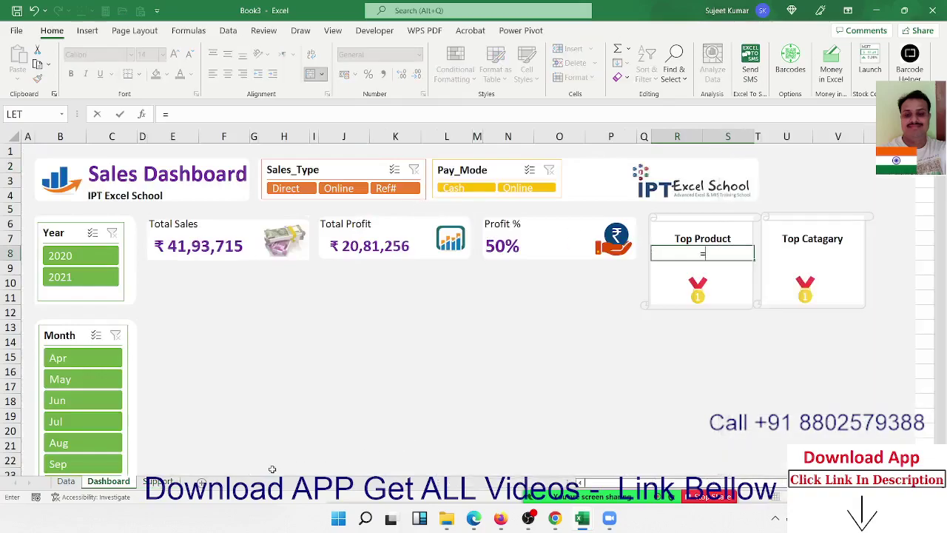
left_click(157, 481)
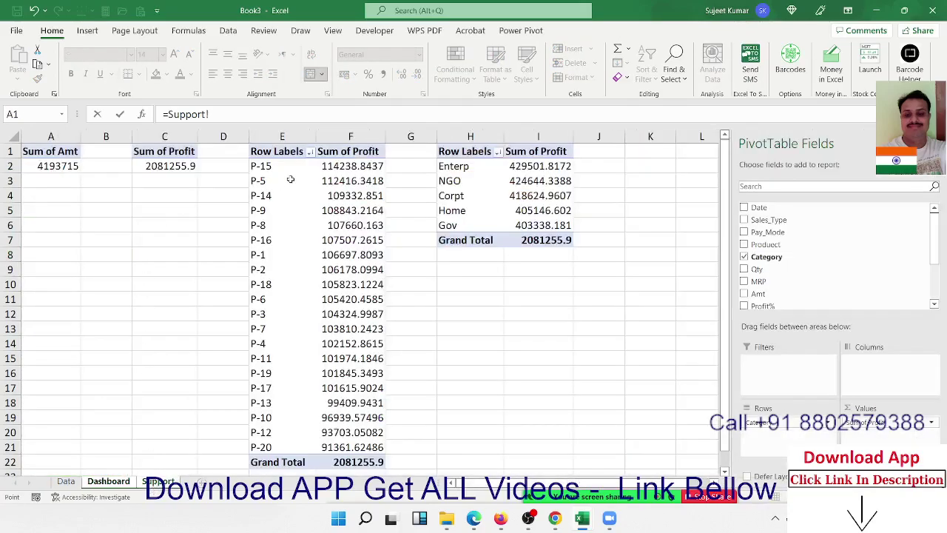
left_click(282, 167)
key("Return")
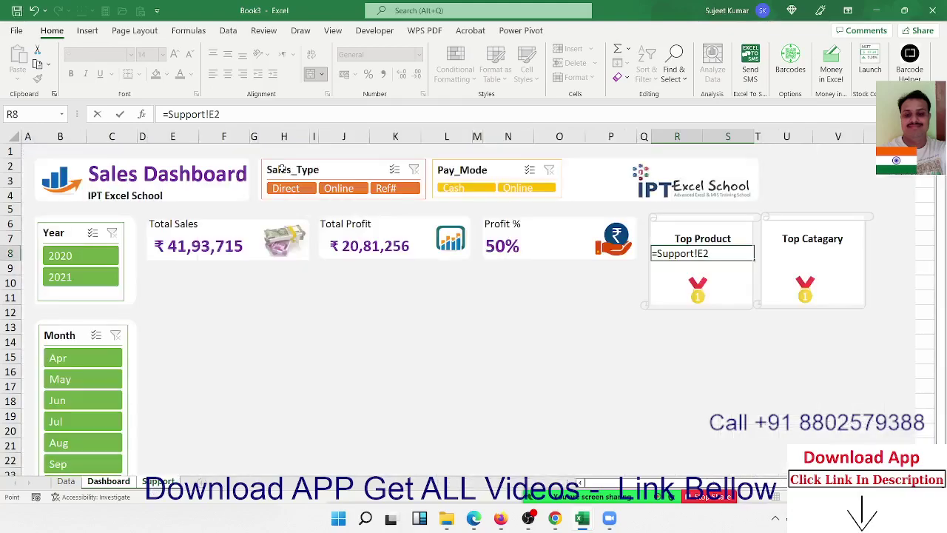
Pull P-15's profit into R9 from the Support pivot using GETPIVOTDATA.
key("Down")
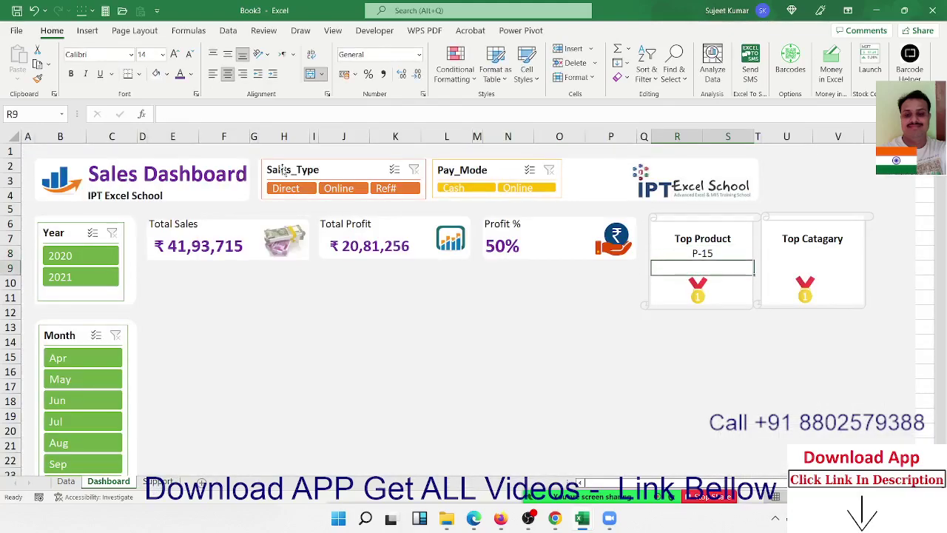
type("=")
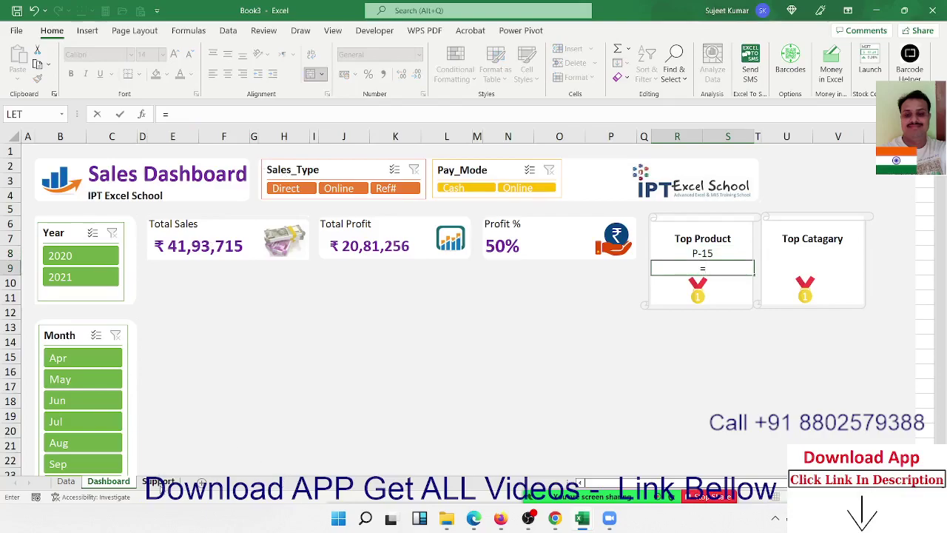
left_click(158, 481)
left_click(360, 167)
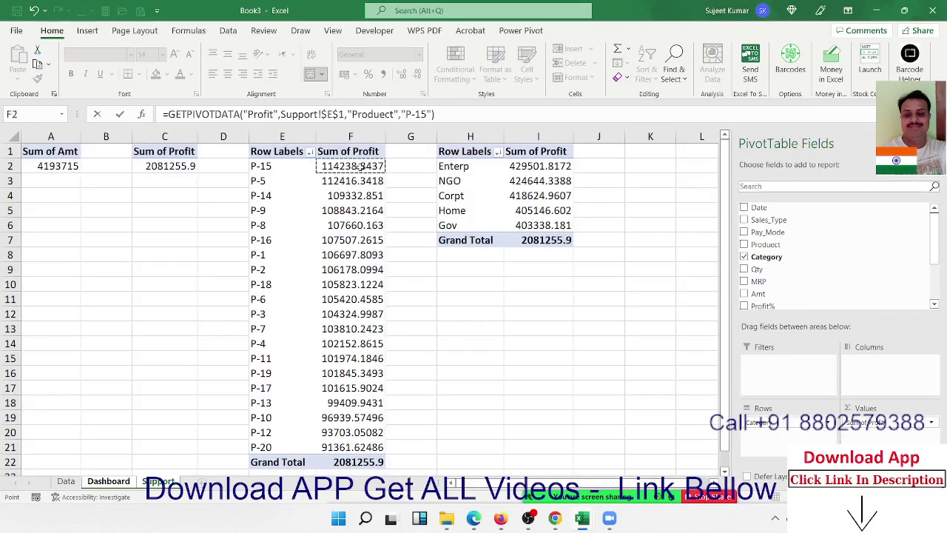
key("Return")
Format the 114239 profit figure at size 14, bold, with no decimals.
key("Up")
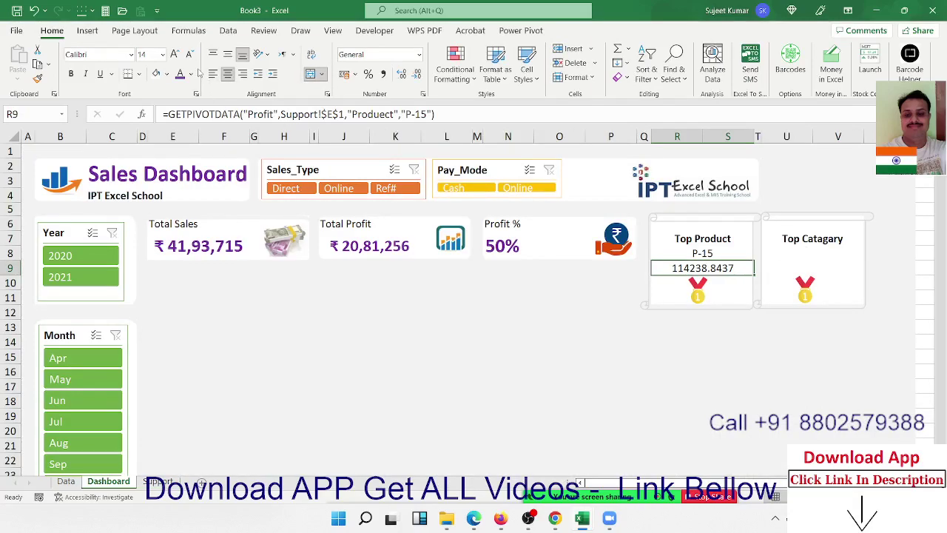
left_click(175, 54)
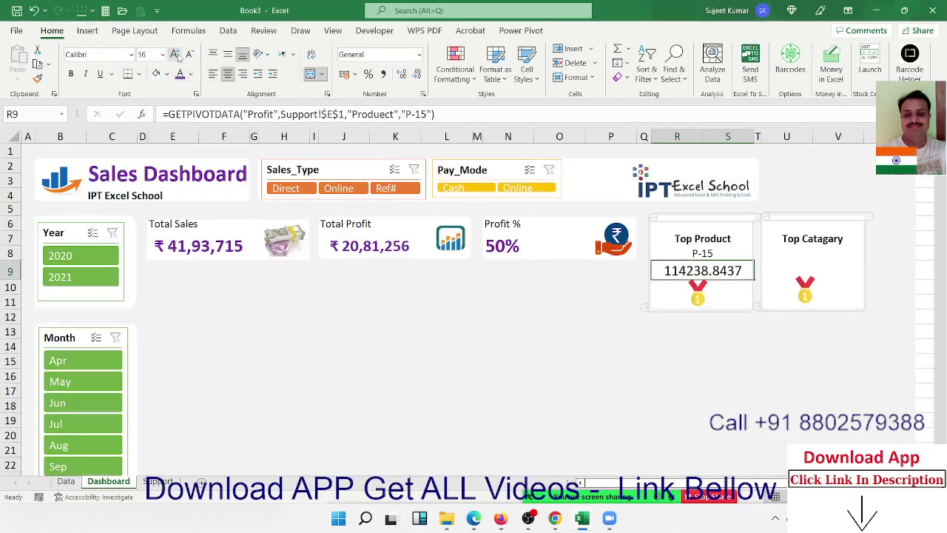
left_click(188, 55)
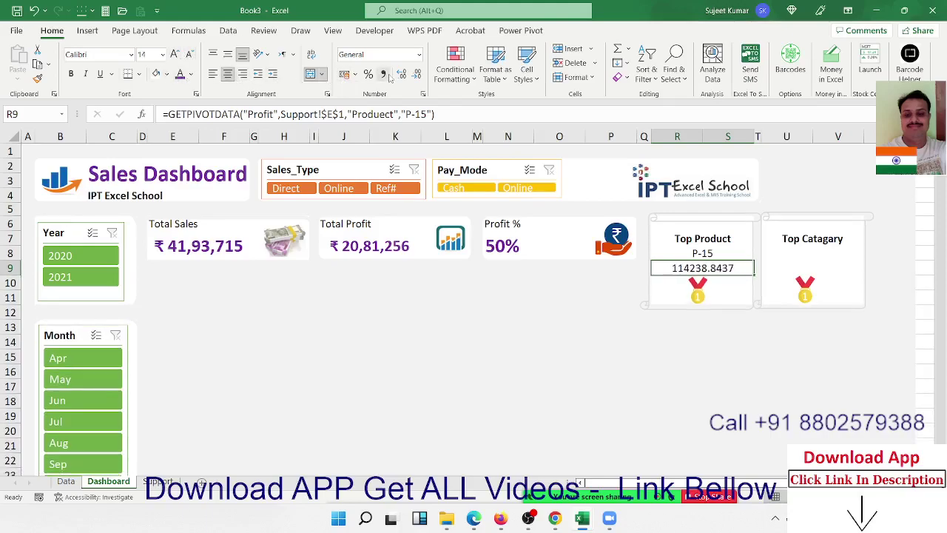
left_click(416, 74)
left_click(416, 75)
left_click(415, 74)
left_click(415, 75)
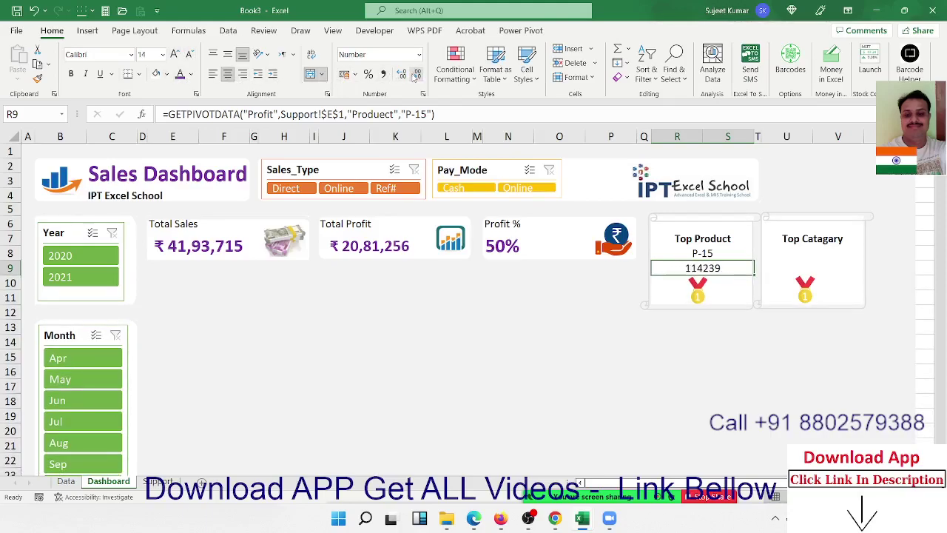
key("ctrl+b")
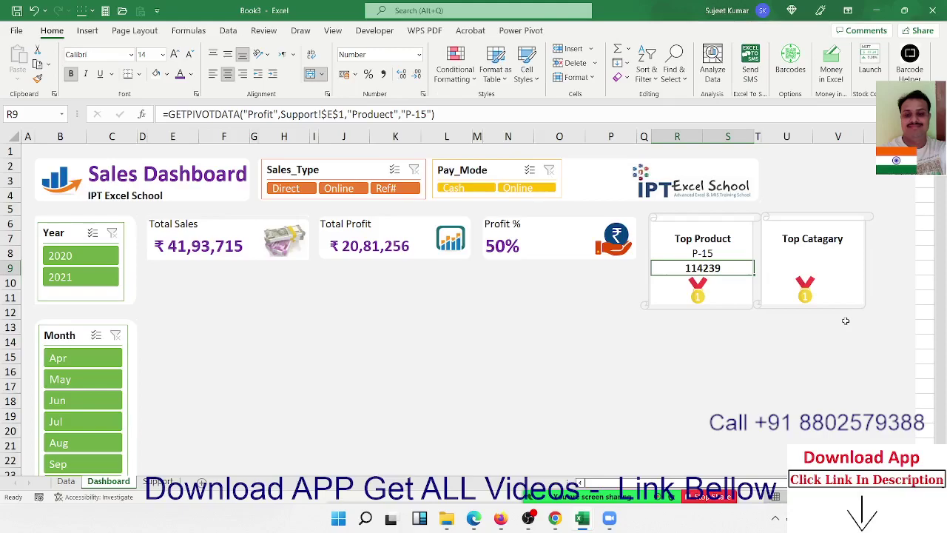
Swap Sum of Profit for Amt as the value field in the Support pivots.
left_click(69, 481)
left_click(161, 482)
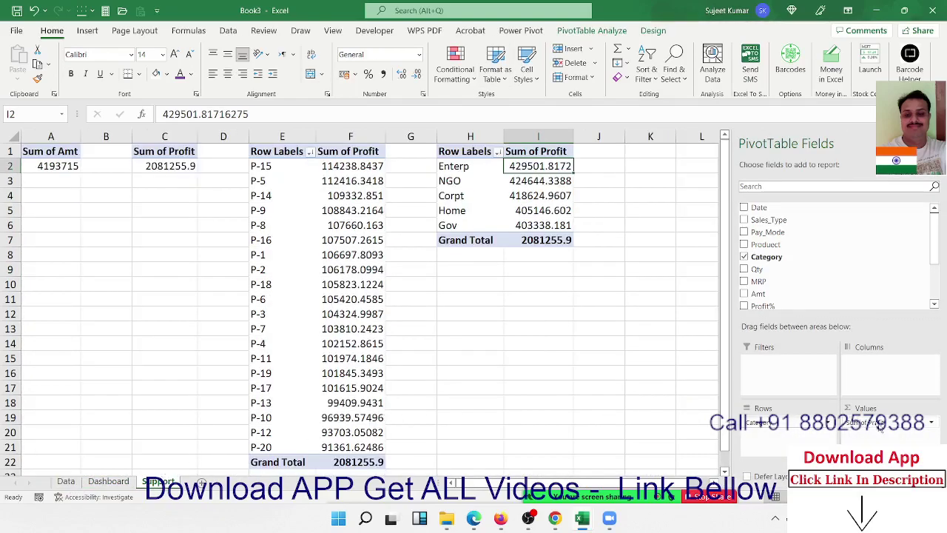
scroll(891, 282, "down", 2)
left_click(761, 299)
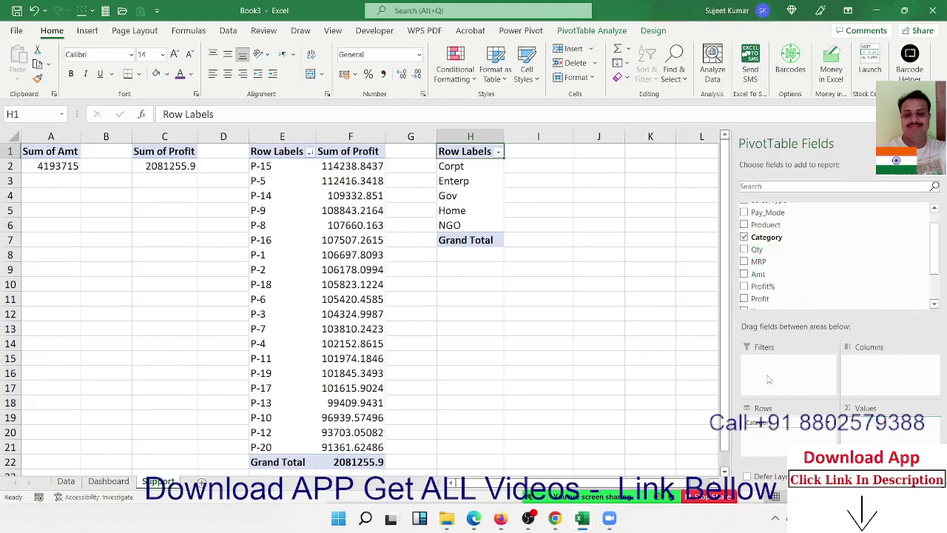
left_click(354, 266)
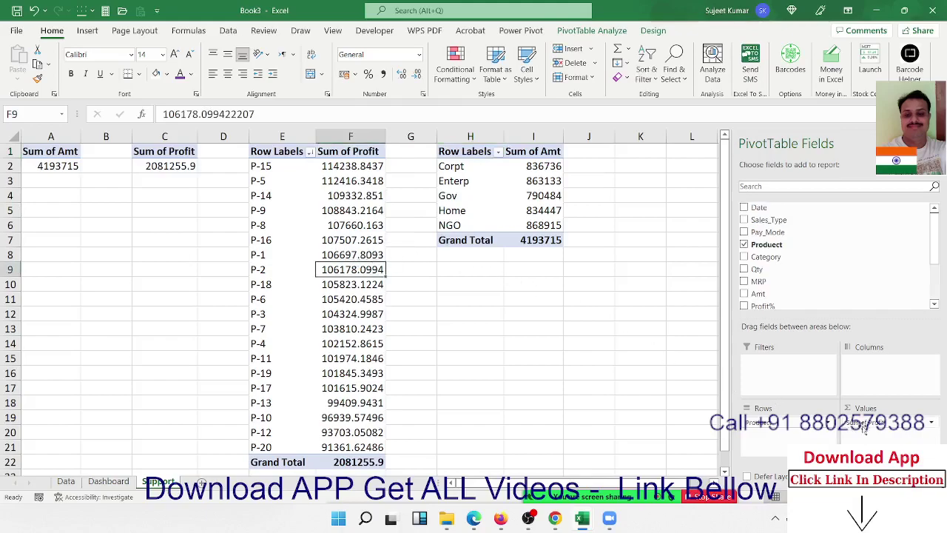
left_click_drag(865, 427, 852, 265)
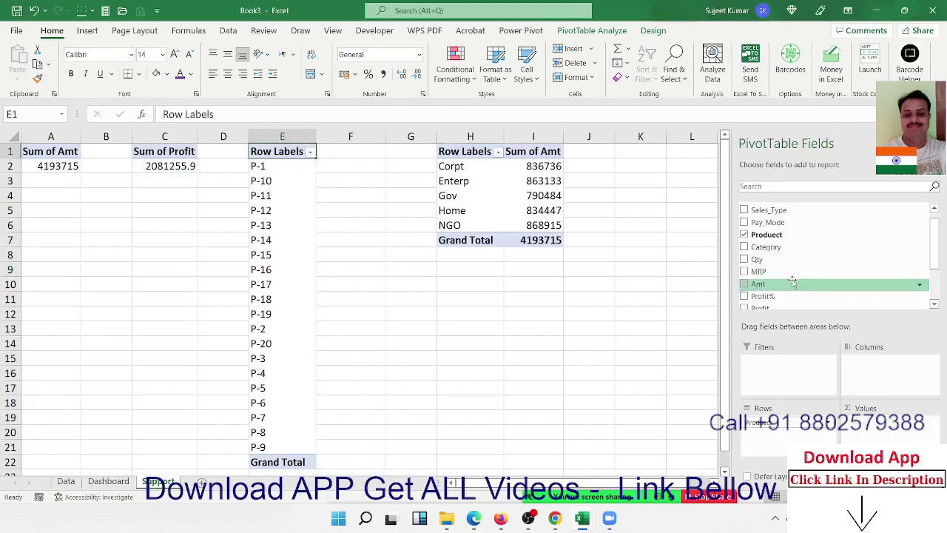
left_click_drag(793, 282, 880, 435)
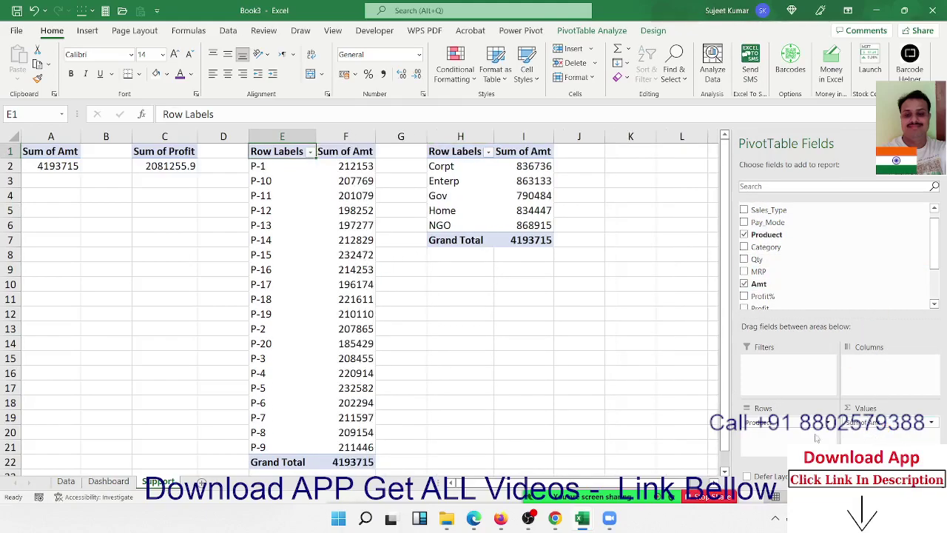
Check the Dashboard's Top Product cells, now showing P-1 and #REF!, leaving R9's formula unchanged.
left_click(109, 482)
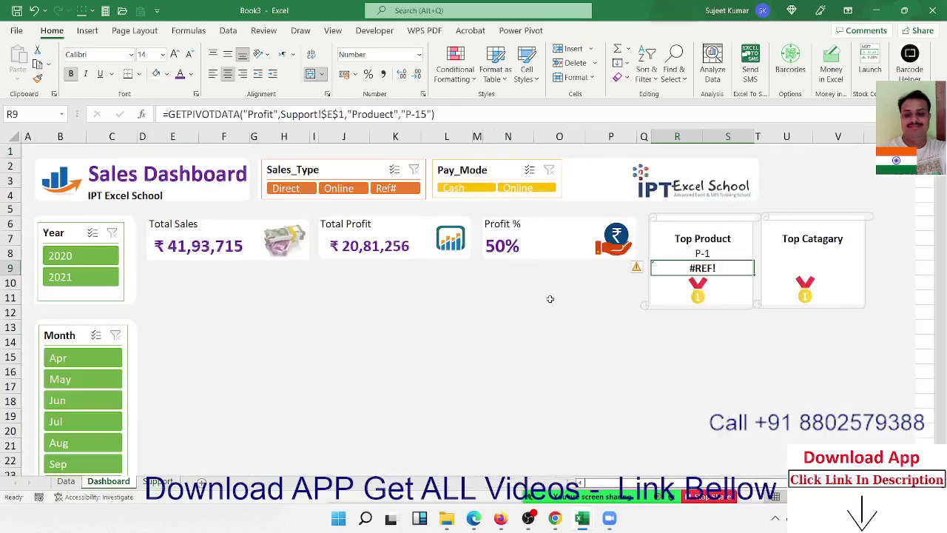
key("Up")
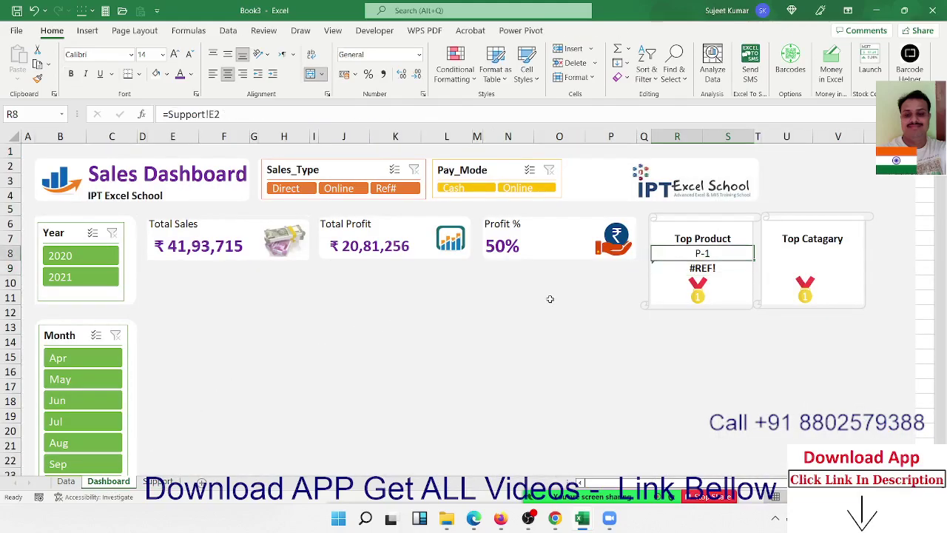
left_click(775, 518)
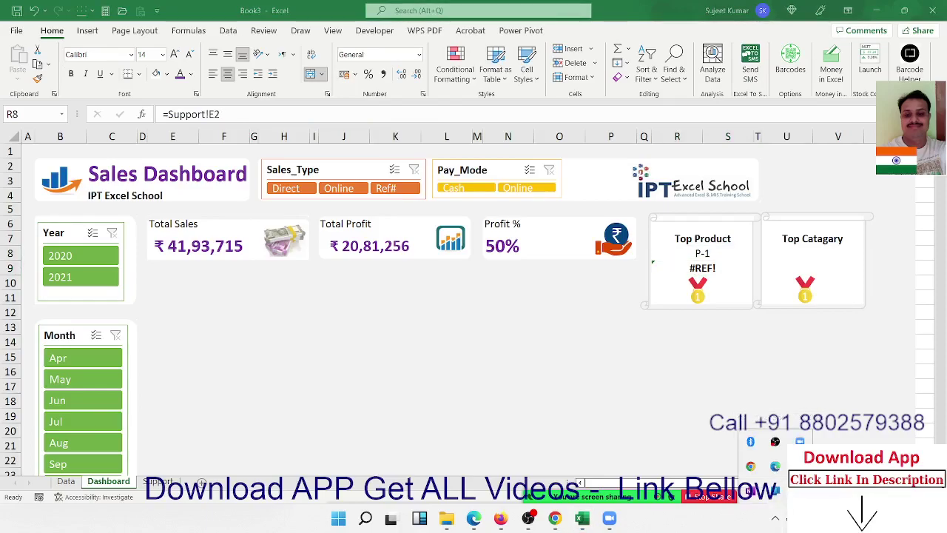
left_click(775, 518)
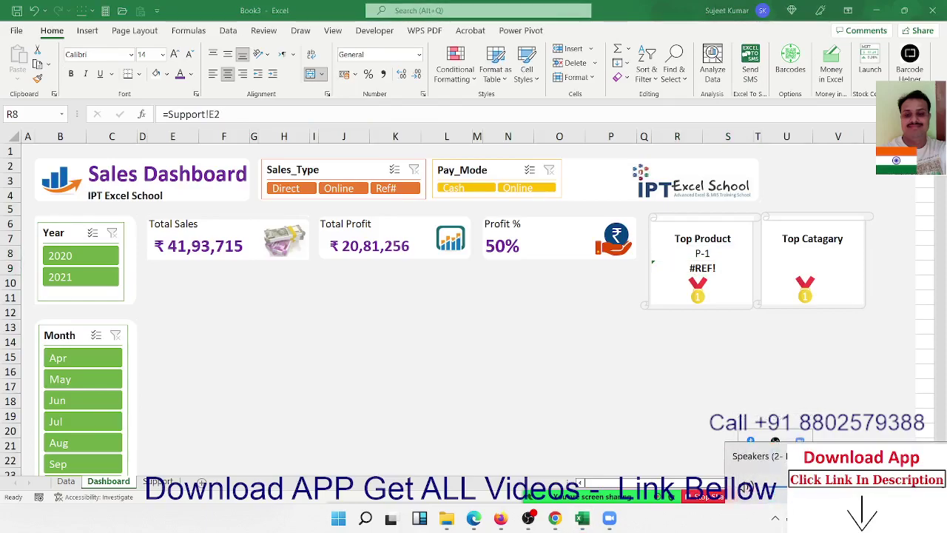
left_click(700, 268)
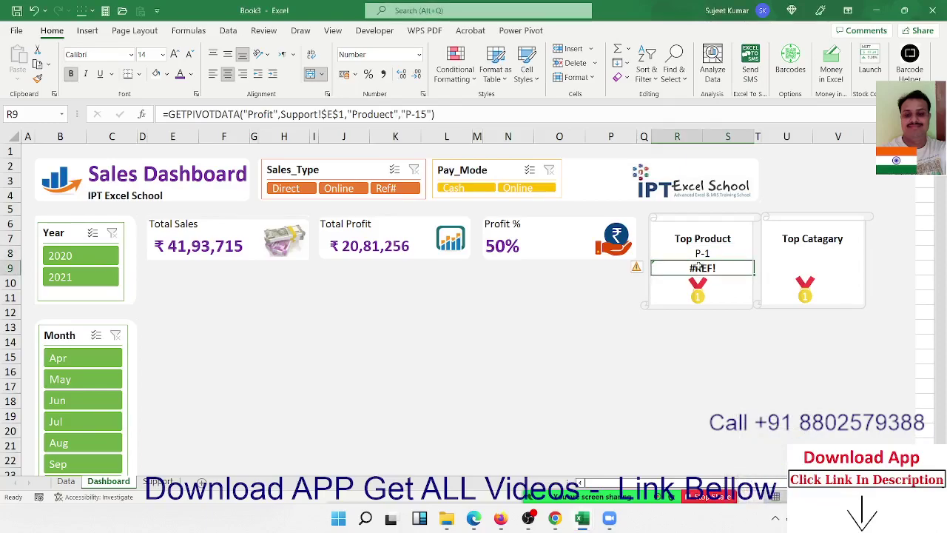
type("=")
key("Escape")
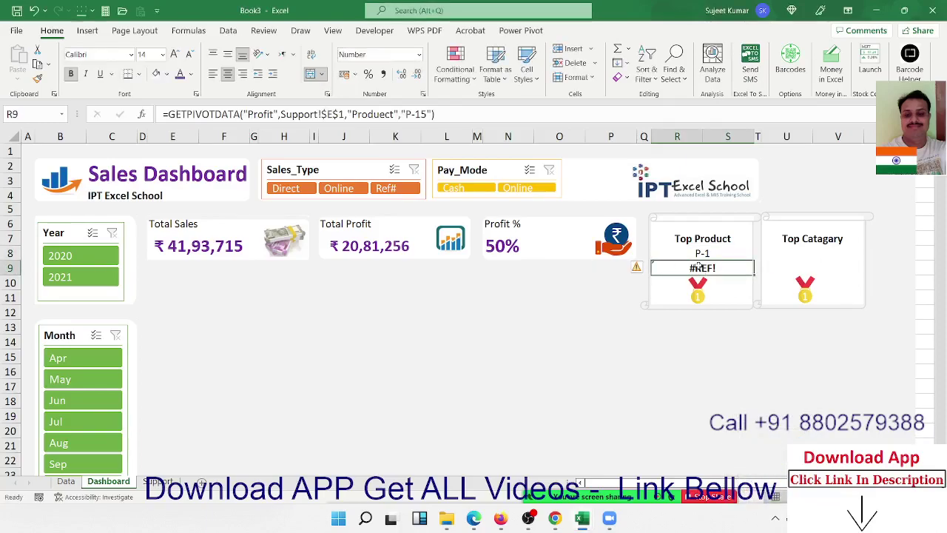
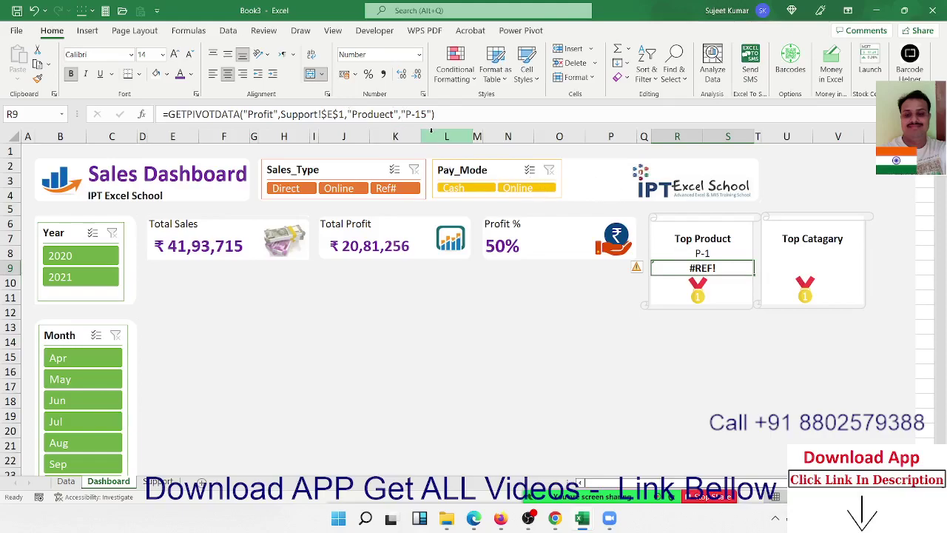
Link the Top Product card's amount in R9 to Support!F2 (212153), then return to the Support sheet.
type("=")
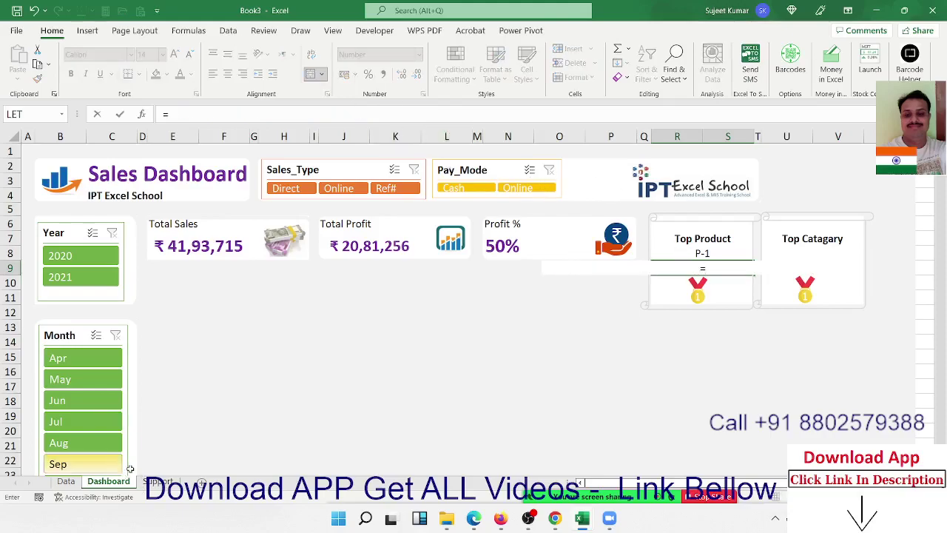
left_click(157, 481)
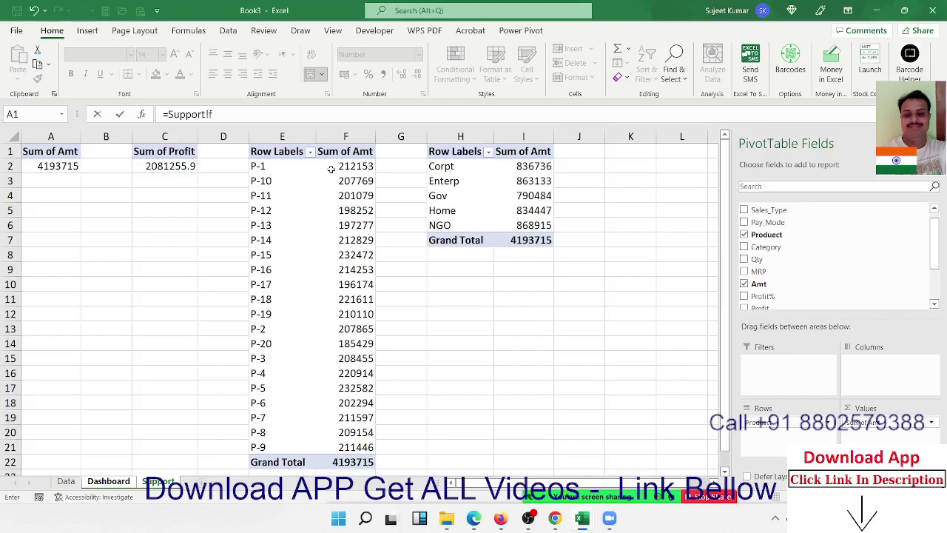
key("Return")
key("Up")
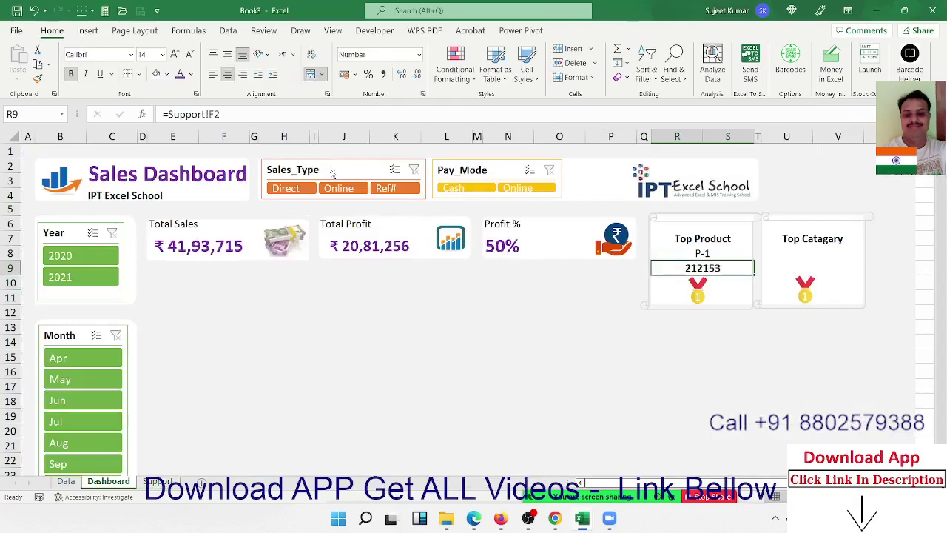
key("Up")
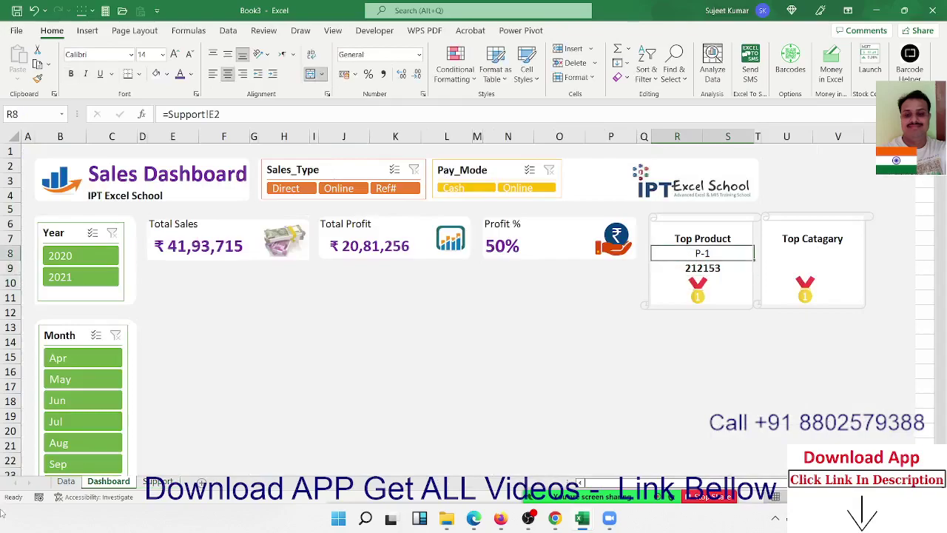
left_click(66, 481)
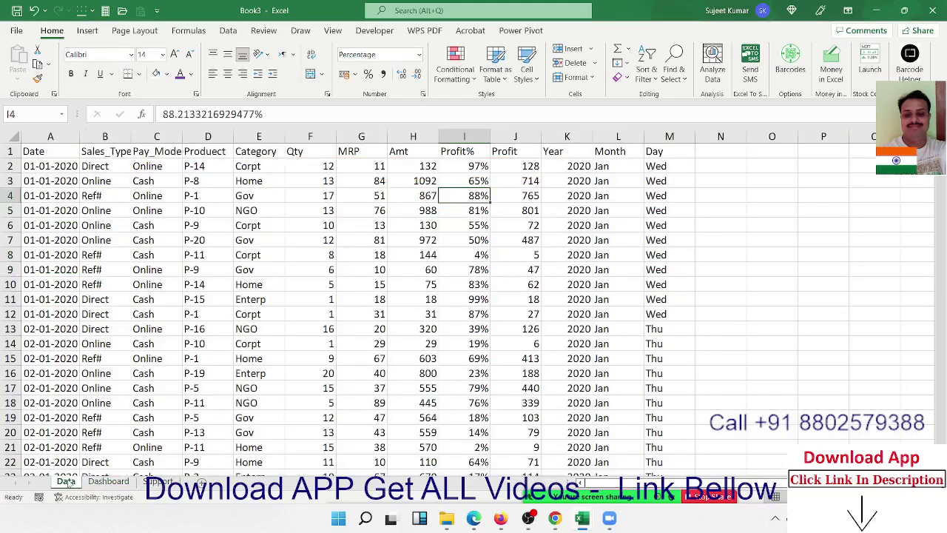
left_click(109, 481)
left_click(157, 481)
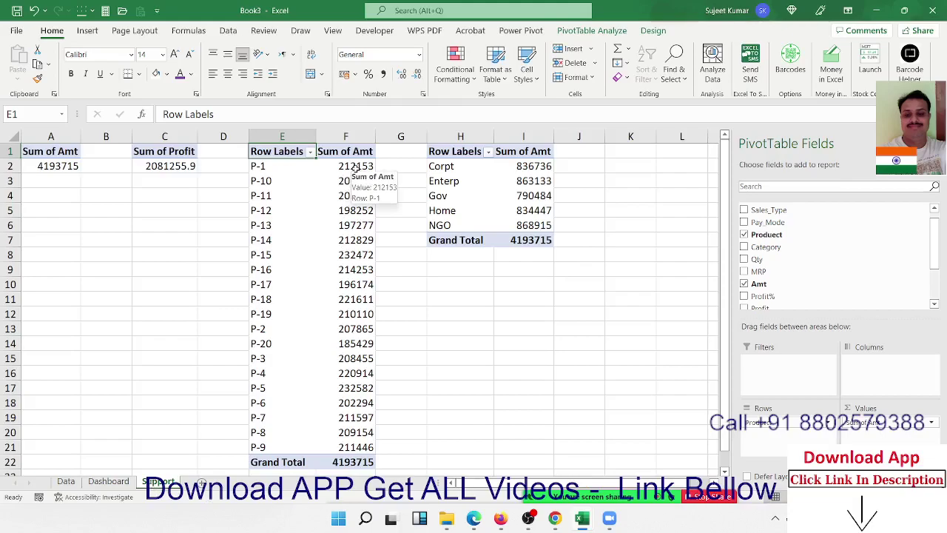
Sort the product pivot by amount, largest to smallest, and check the Top Product card.
right_click(356, 167)
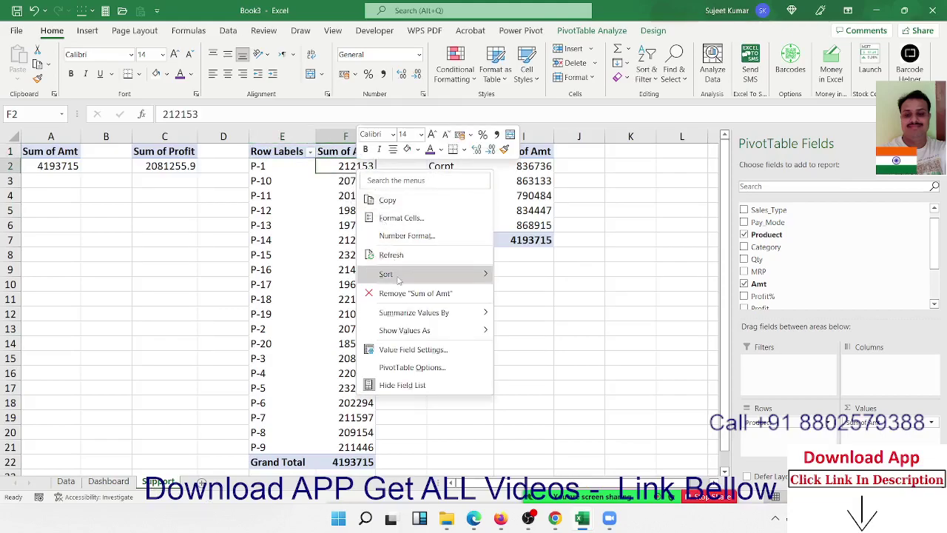
mouse_move(415, 273)
left_click(548, 294)
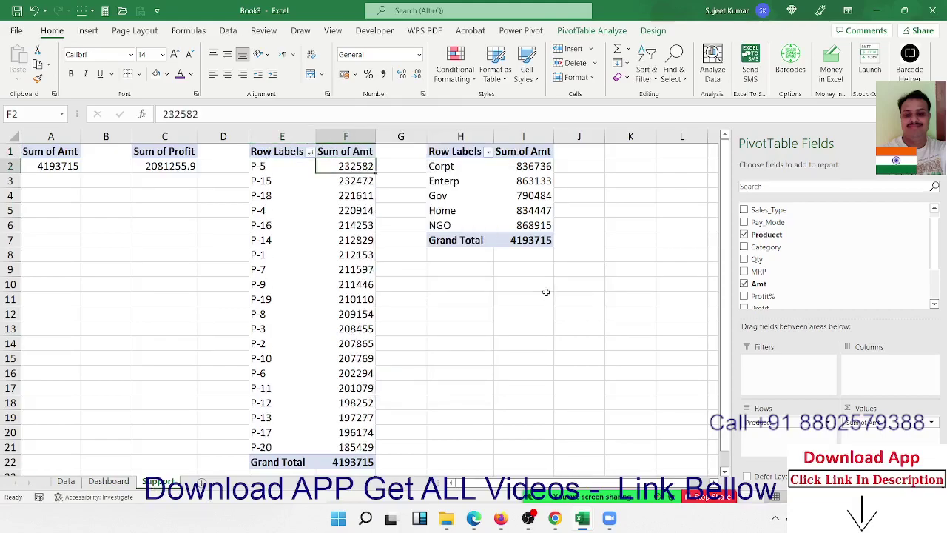
left_click(108, 481)
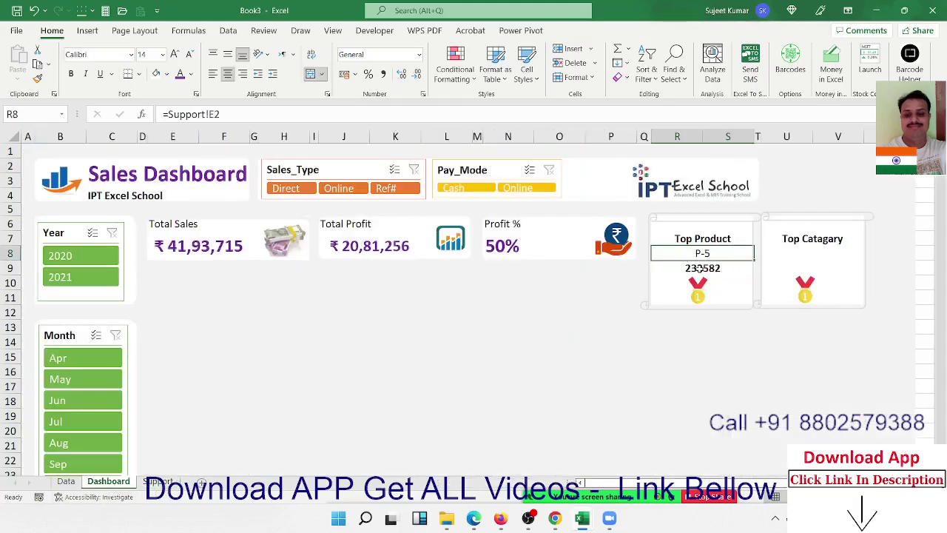
left_click(156, 481)
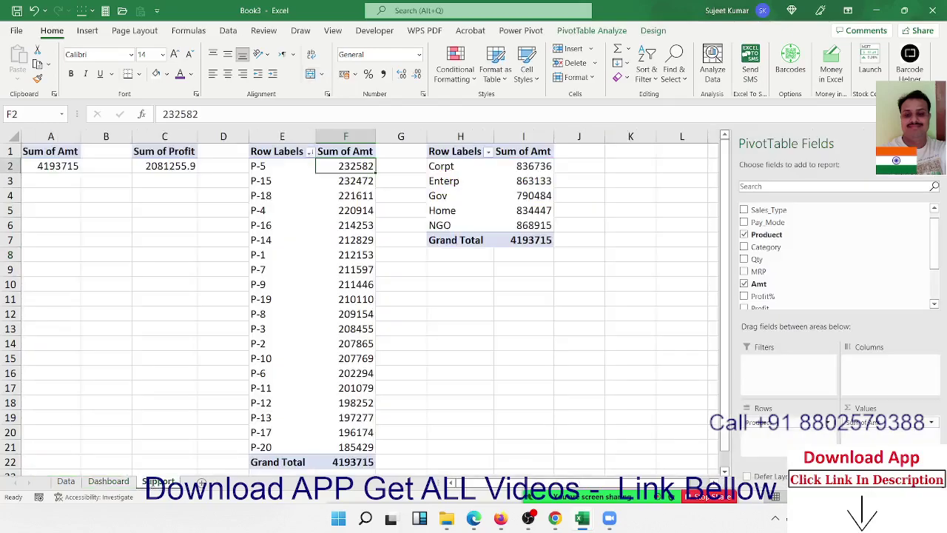
left_click(93, 481)
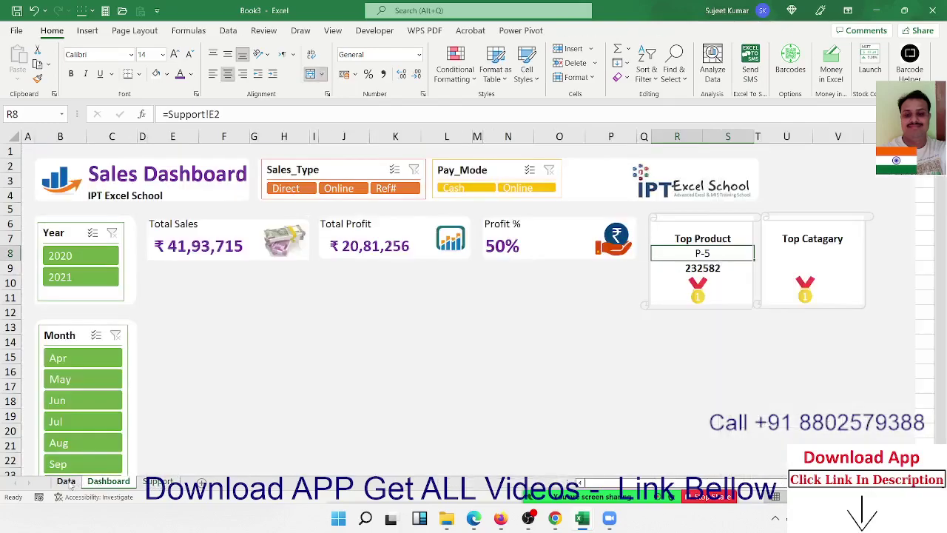
Sort the category pivot by amount, largest to smallest, and return to the Dashboard.
left_click(71, 481)
left_click(159, 481)
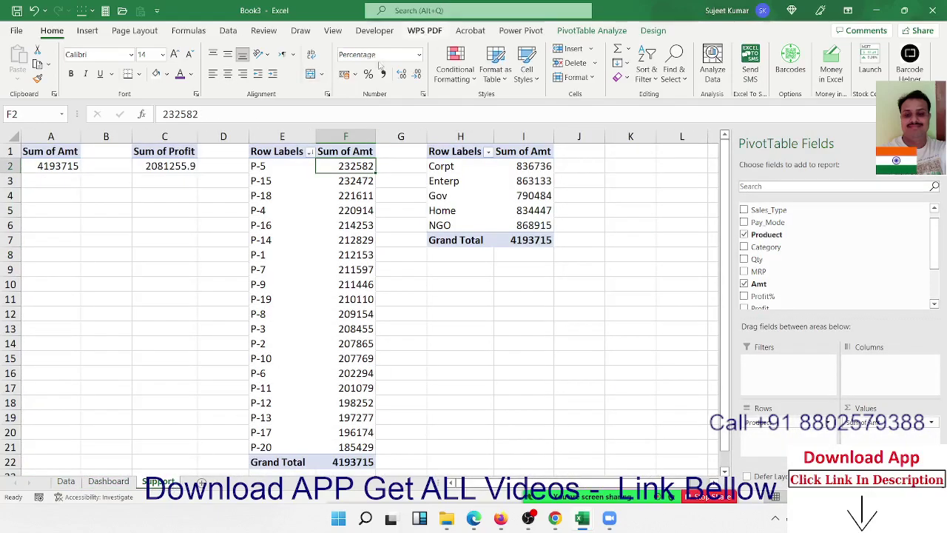
right_click(521, 166)
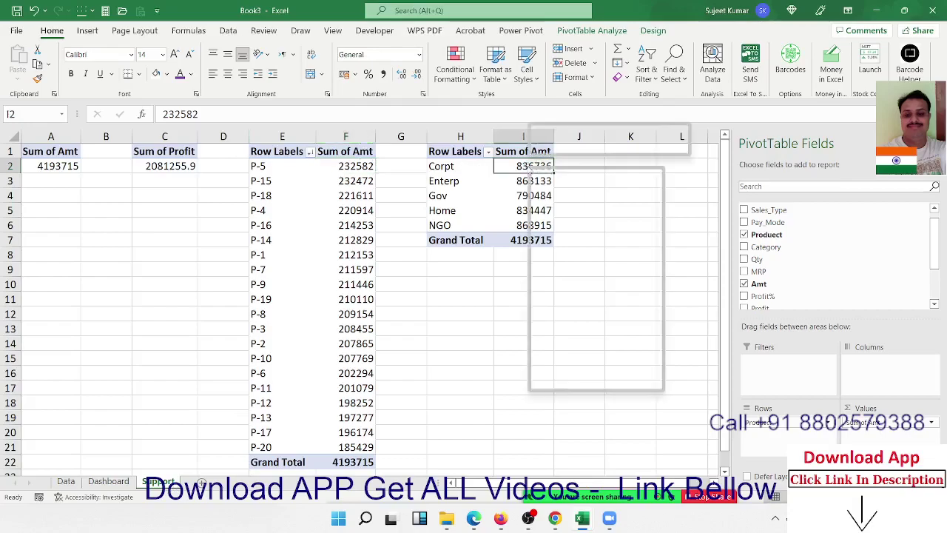
mouse_move(585, 309)
mouse_move(607, 272)
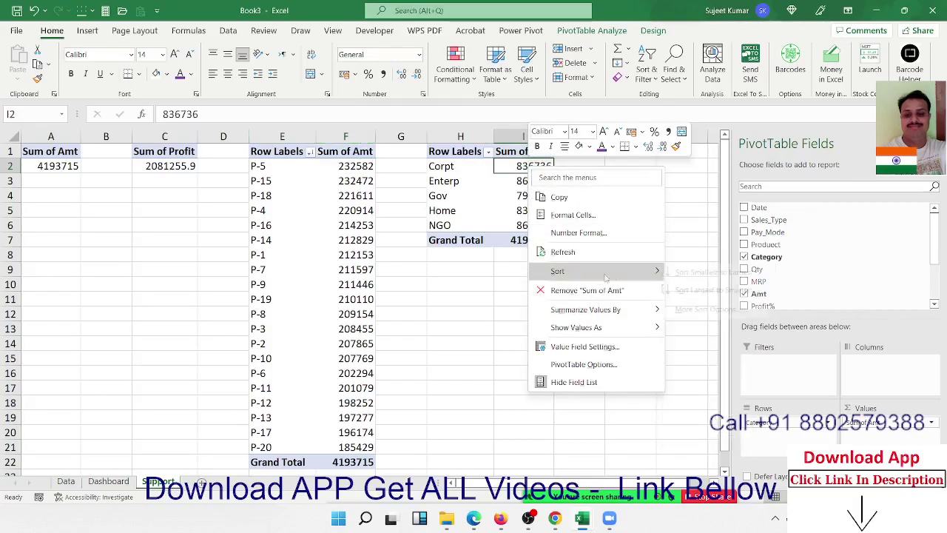
left_click(740, 291)
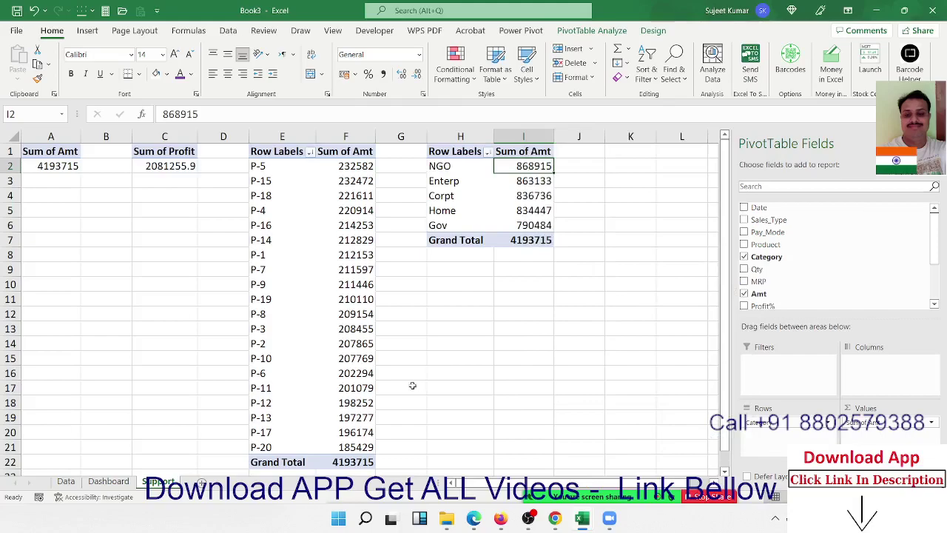
left_click(109, 482)
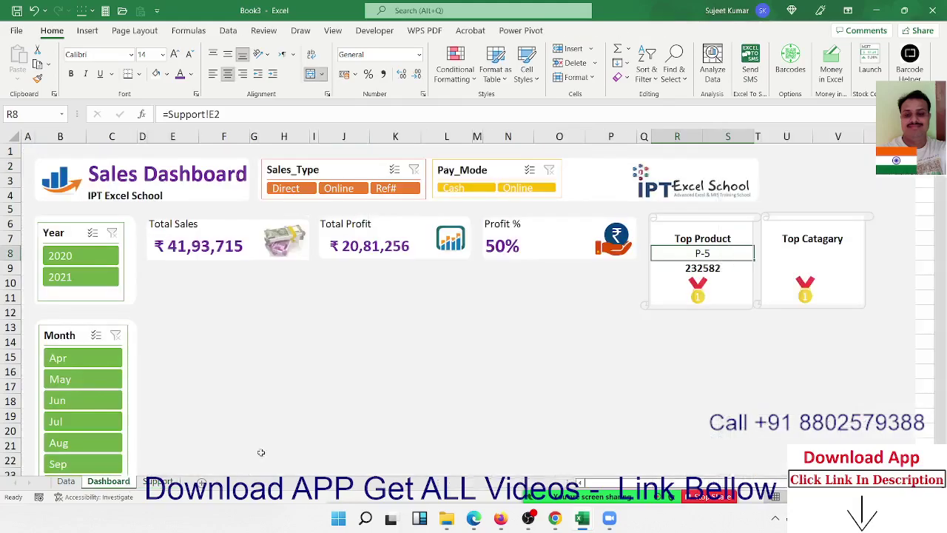
Link Top Catagary cells U8 and U9 to Support!H2 and I2 (NGO, 868915).
left_click(797, 253)
type("=")
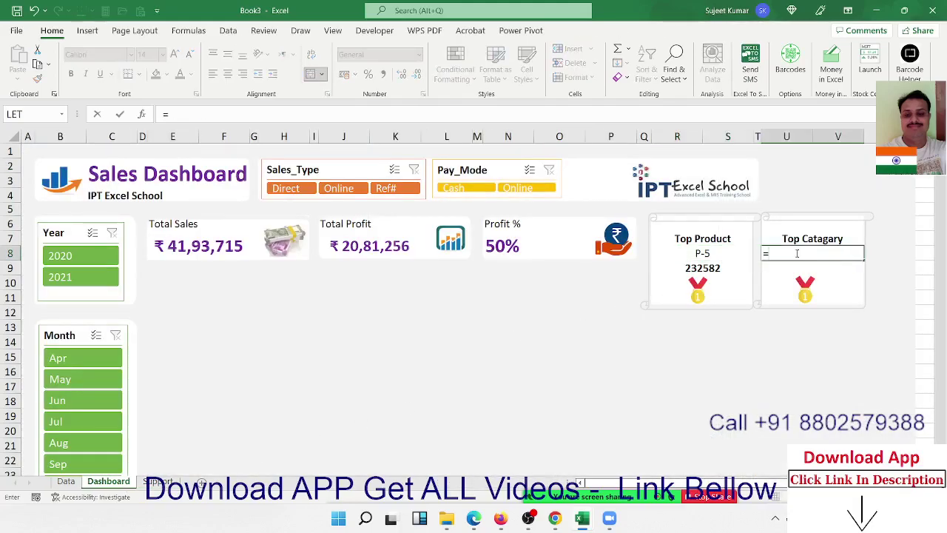
left_click(66, 481)
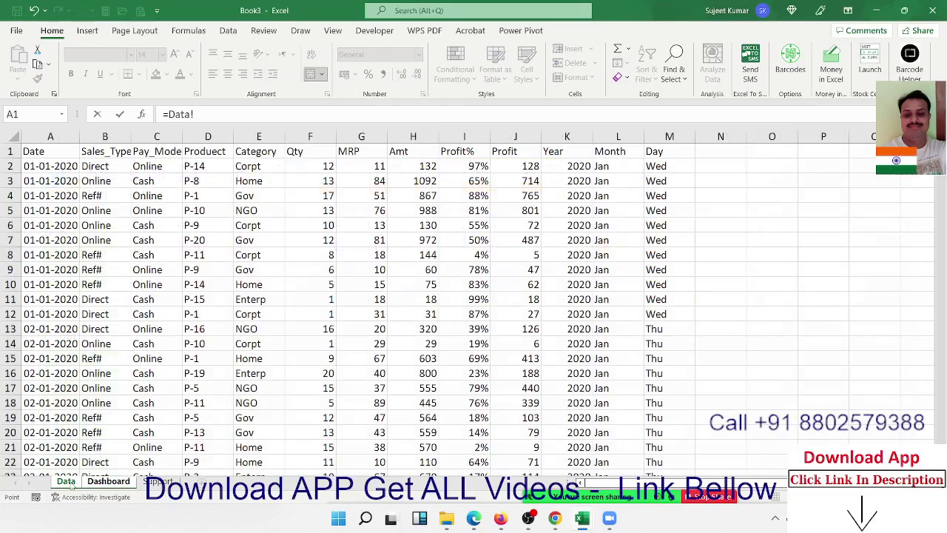
left_click(158, 481)
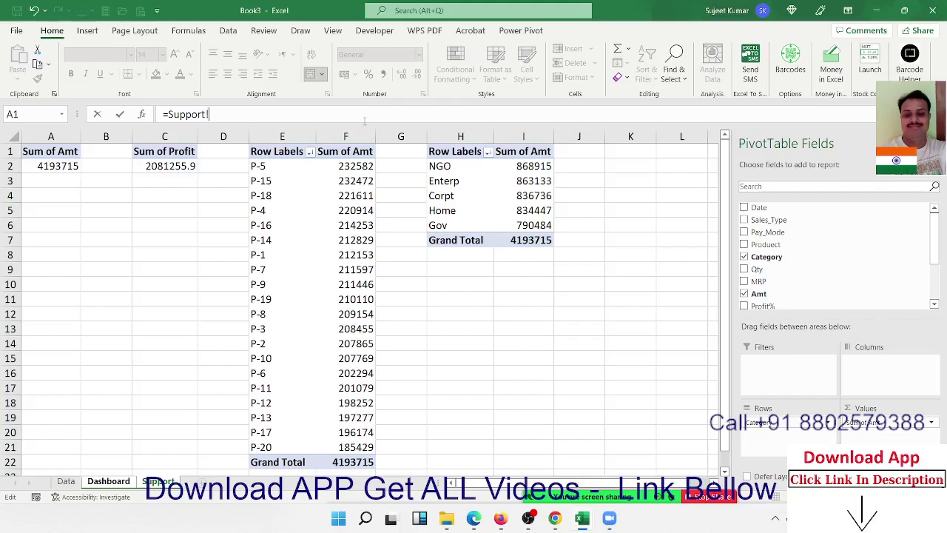
key("Return")
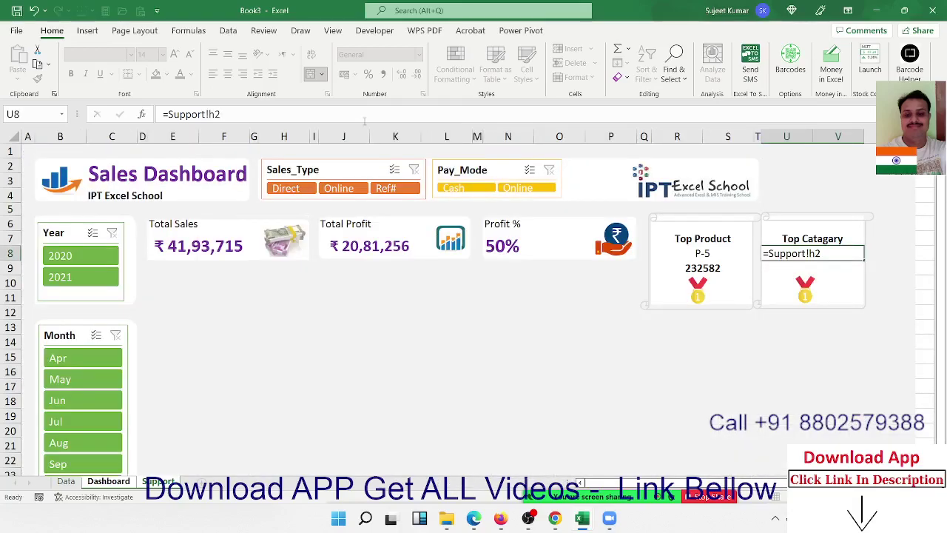
type("=")
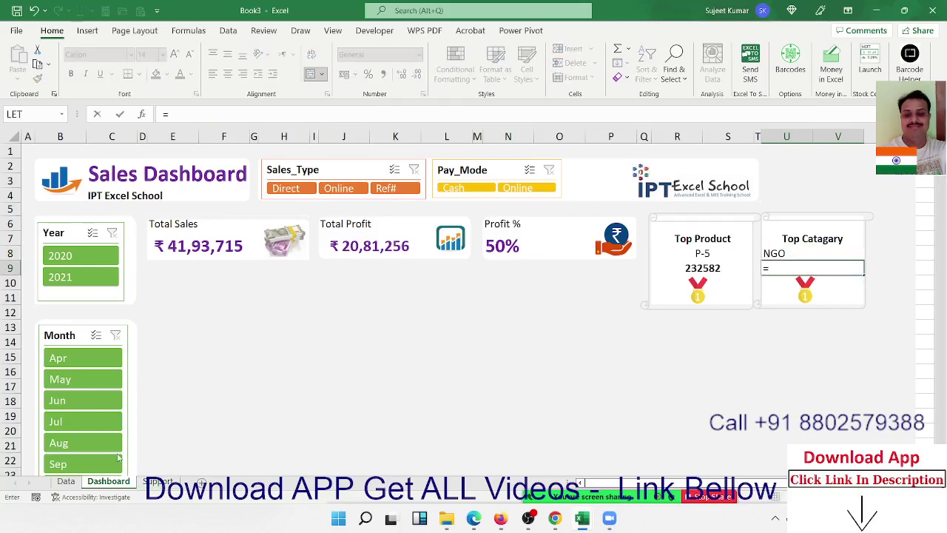
left_click(158, 481)
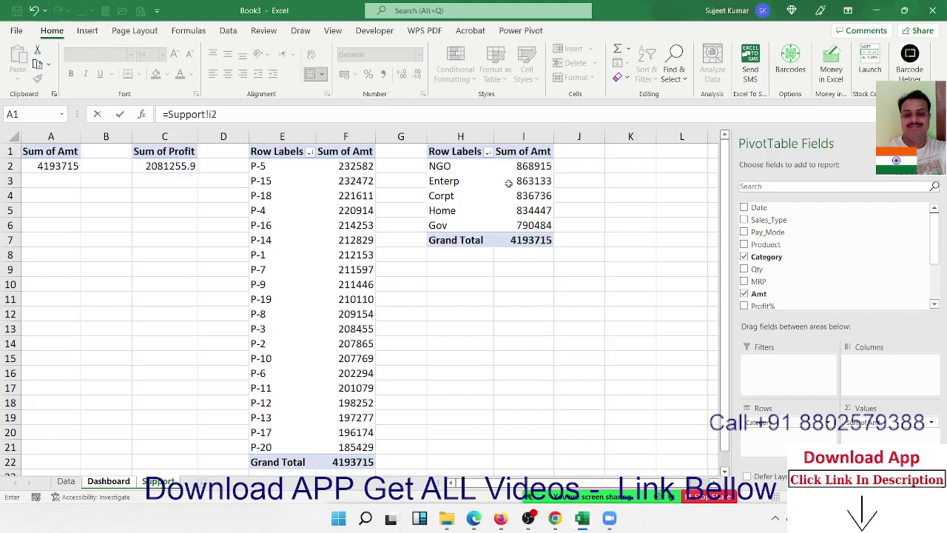
key("Return")
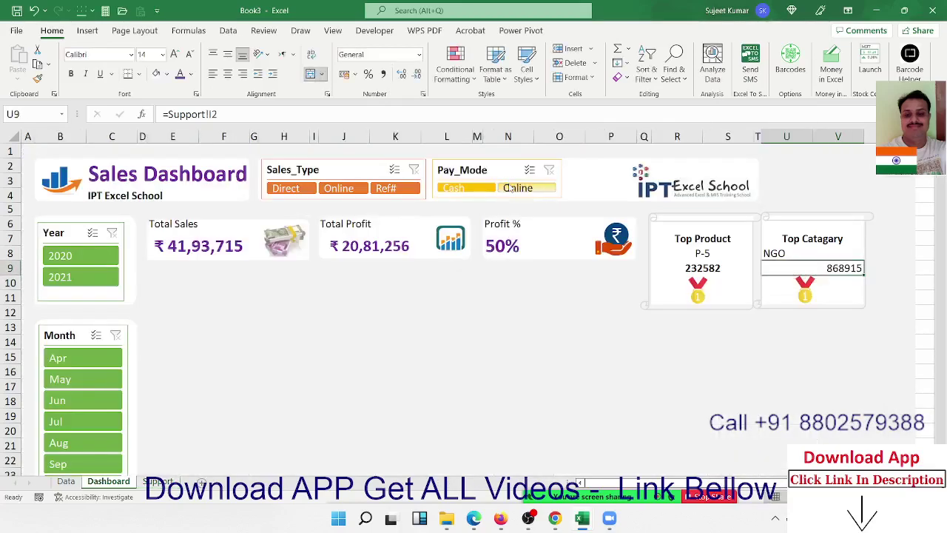
Centre and bold the category name and amount, then select the Top Product values.
key("shift+Up")
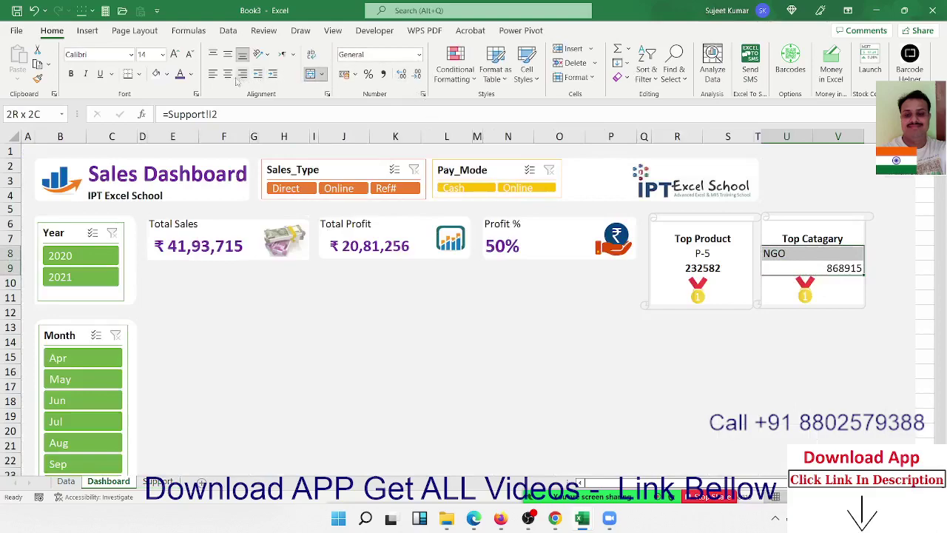
left_click(228, 74)
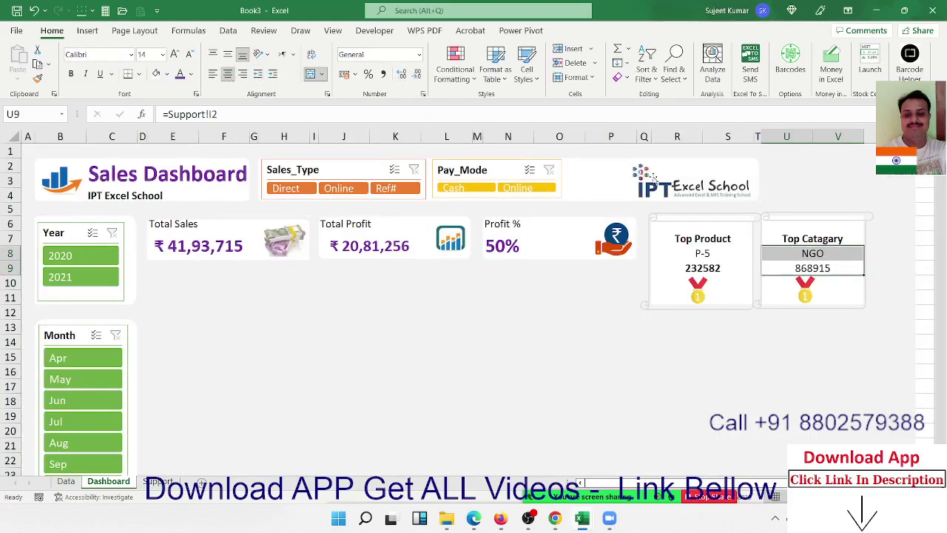
key("ctrl+b")
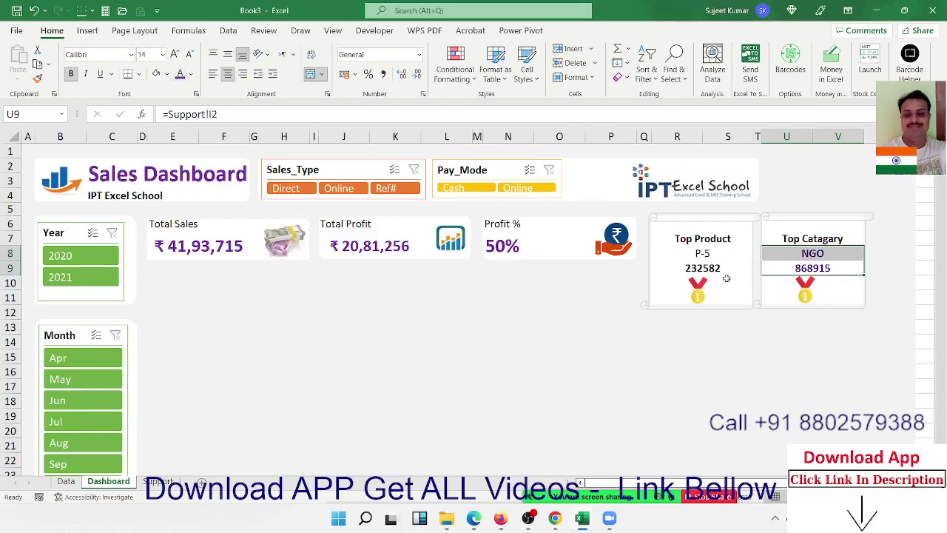
left_click_drag(699, 268, 704, 253)
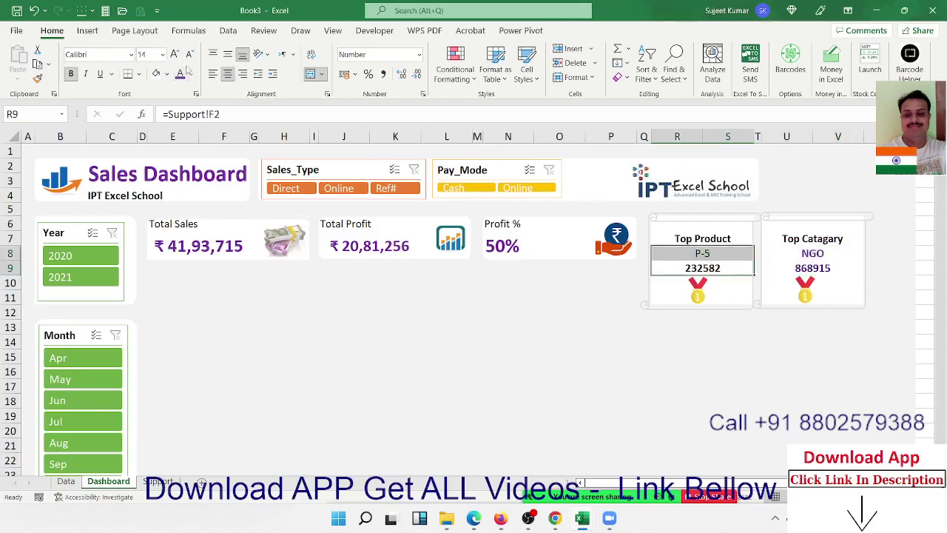
Test the Sales_Type slicer with Direct, Online and Ref#, then clear its filter.
left_click(377, 327)
scroll(373, 330, "down", 3)
scroll(373, 331, "down", 3)
scroll(372, 330, "up", 7)
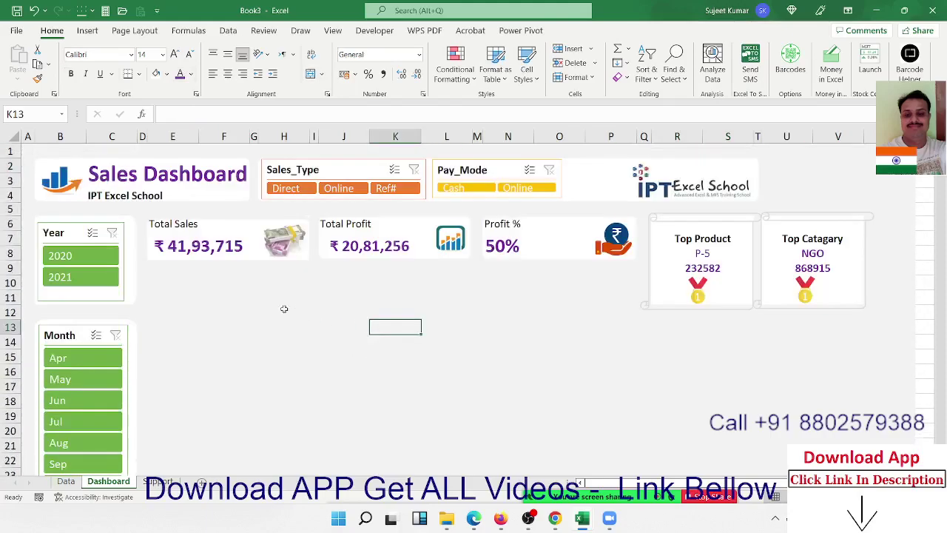
left_click(287, 194)
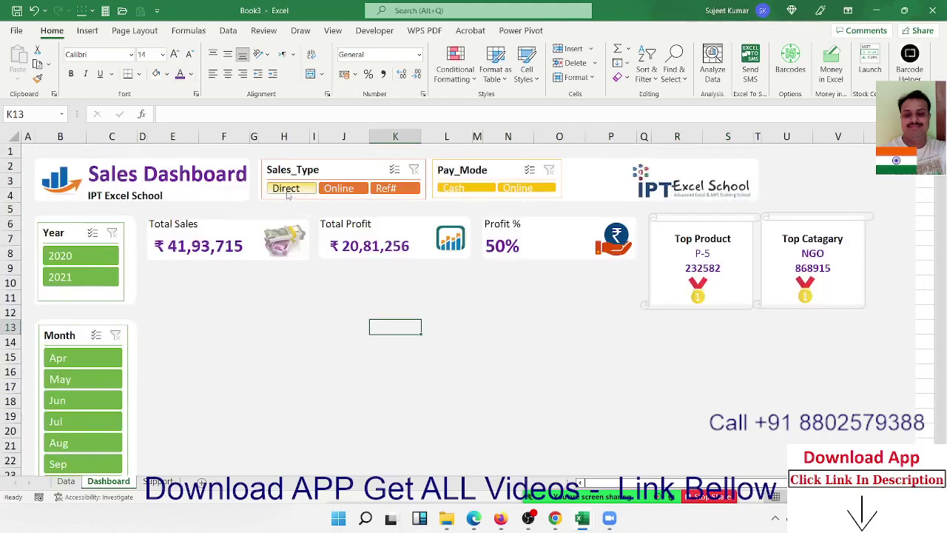
left_click(339, 190)
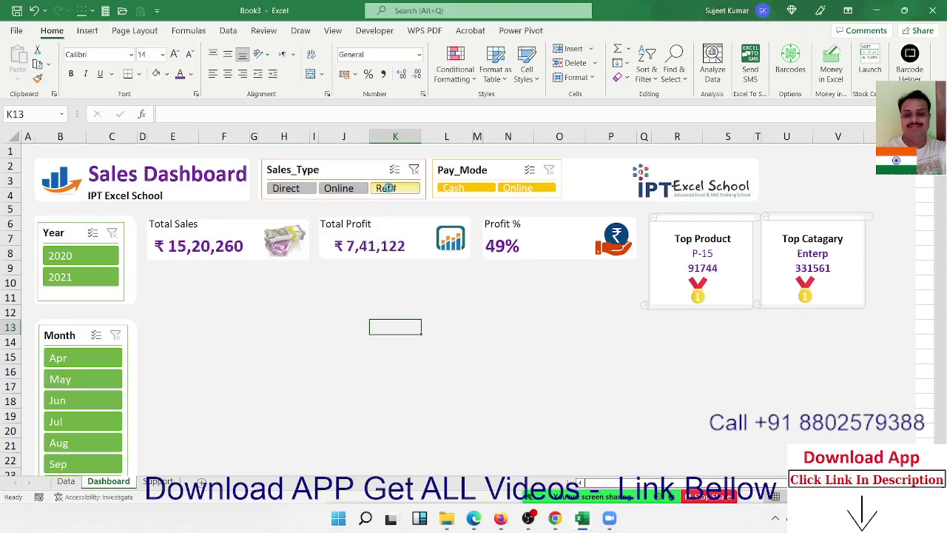
left_click(390, 190)
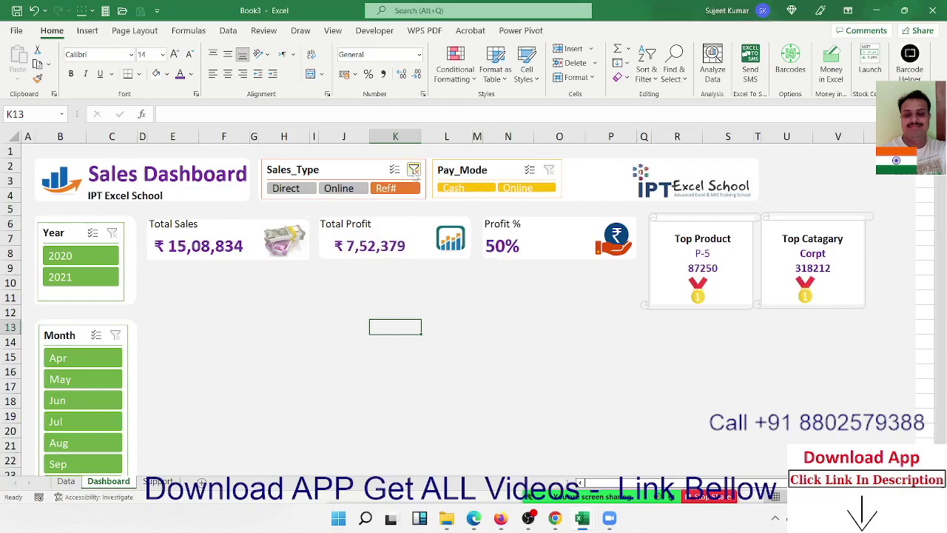
left_click(414, 170)
Filter Pay_Mode to Online, clear it, and go back to the Support sheet.
left_click(509, 187)
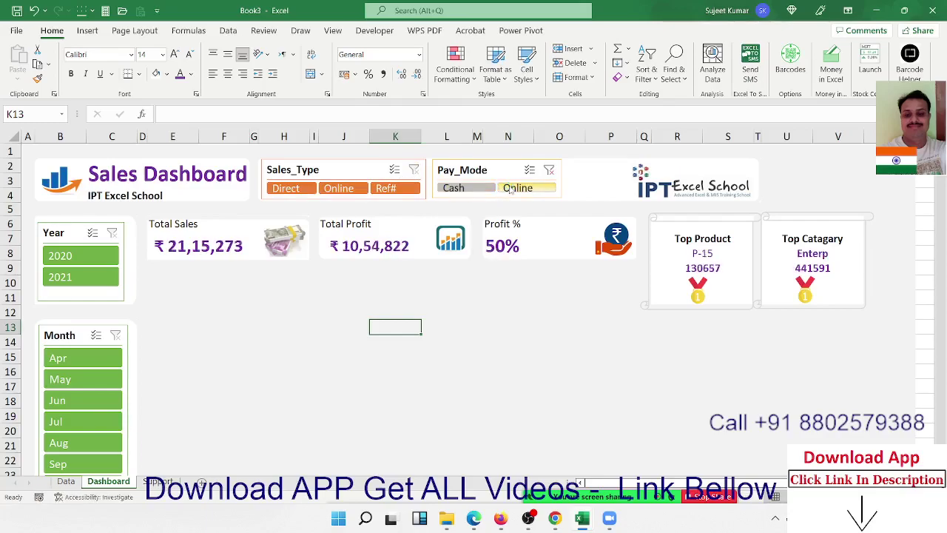
left_click(549, 171)
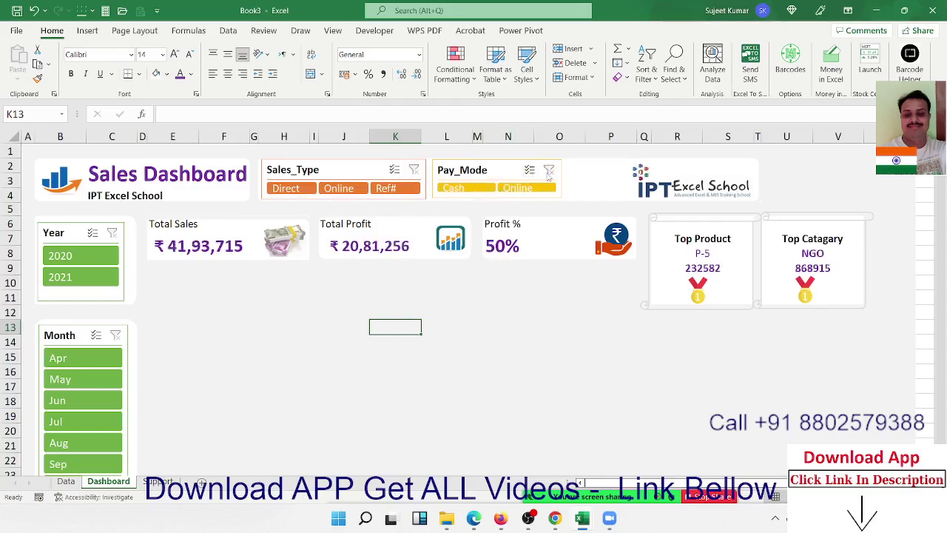
left_click(232, 328)
scroll(231, 328, "down", 3)
scroll(218, 433, "up", 3)
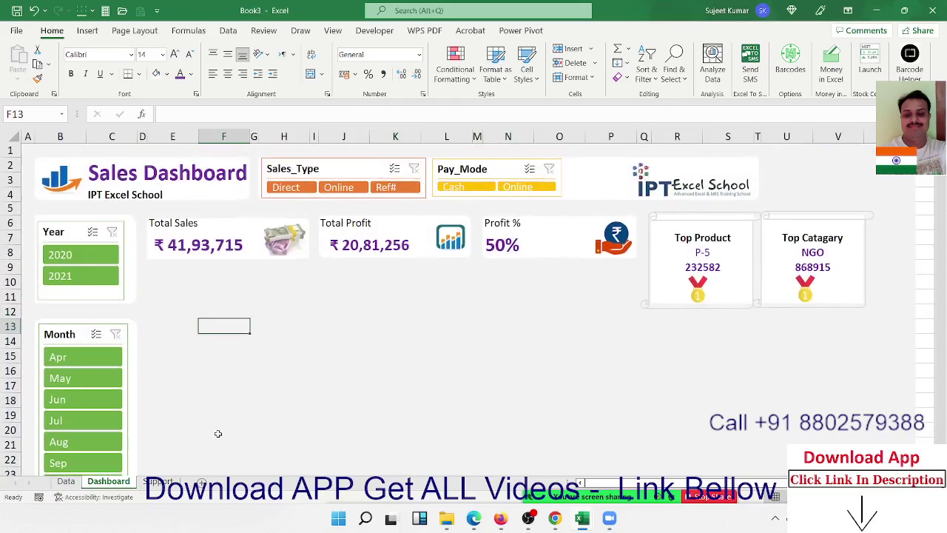
left_click(66, 482)
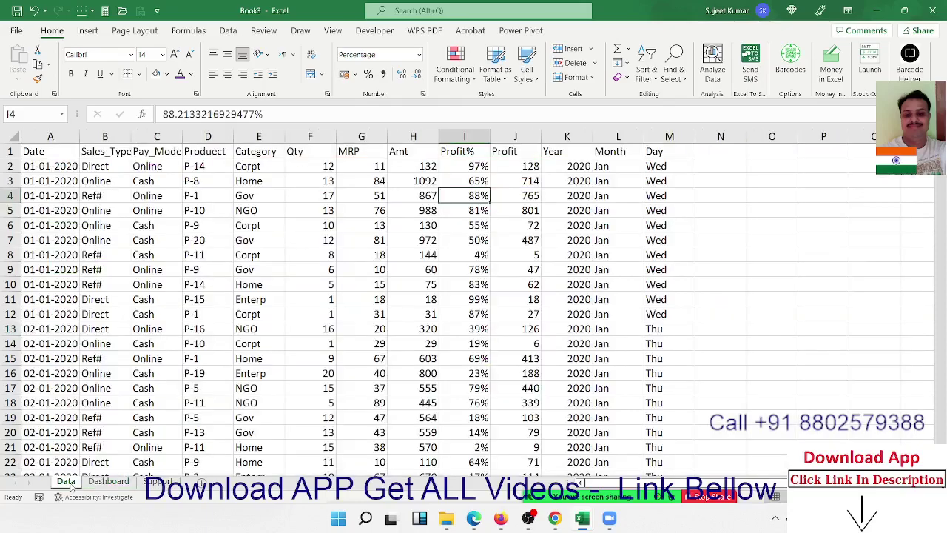
left_click(103, 482)
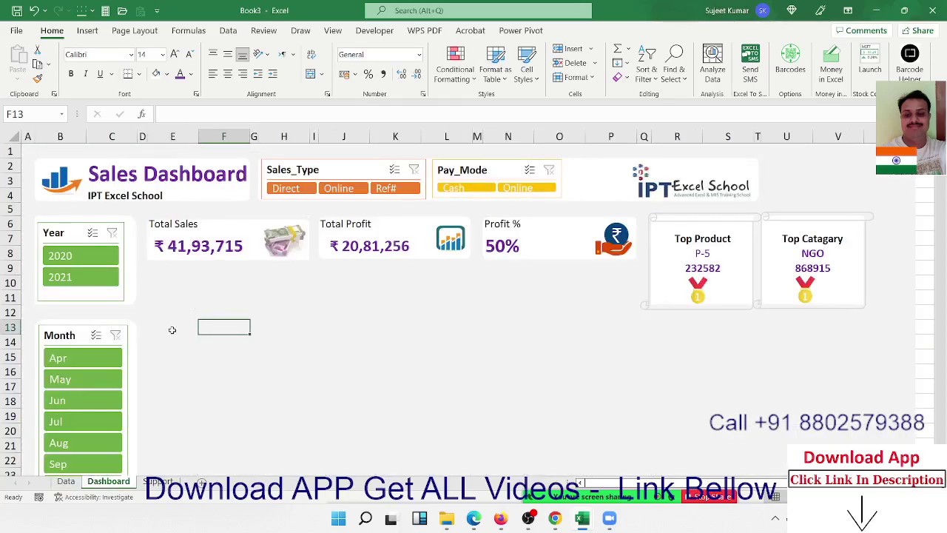
left_click(171, 331)
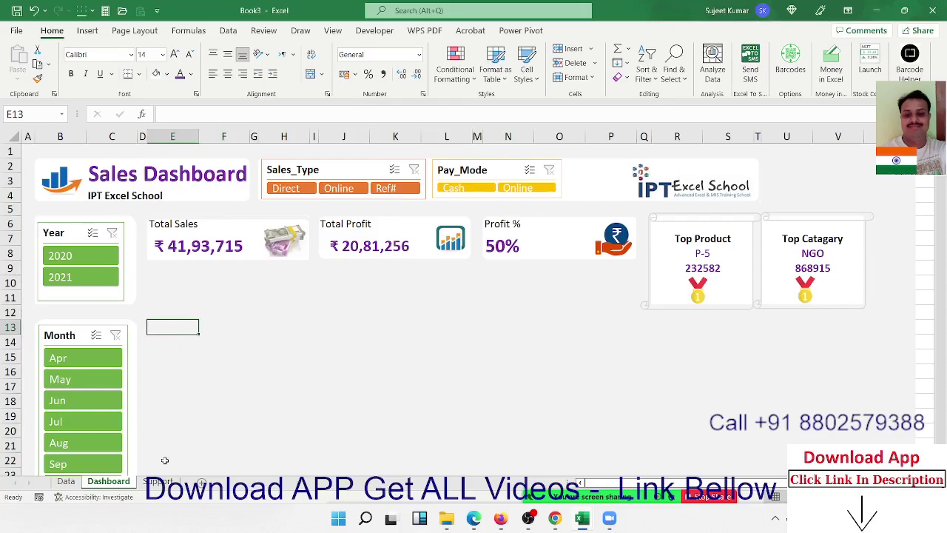
left_click(158, 482)
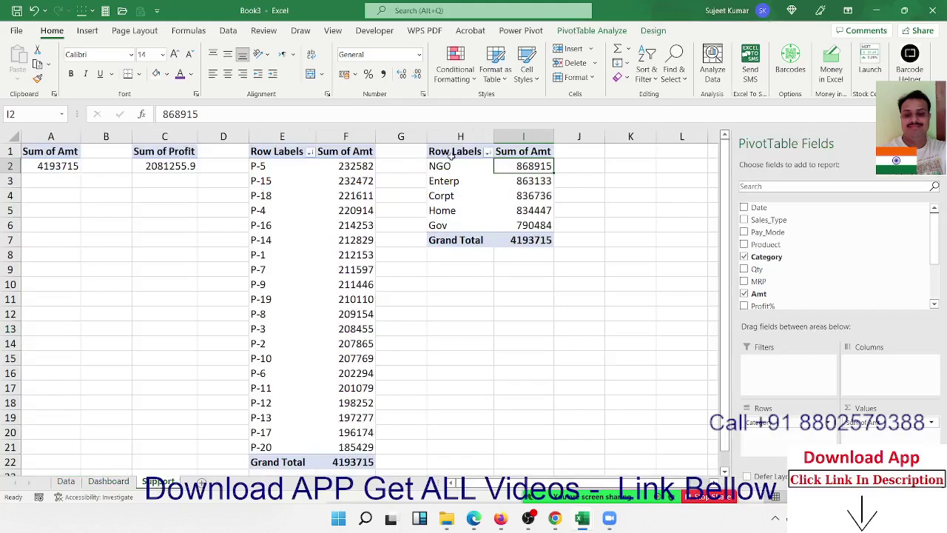
Copy the category pivot H1:I7 and paste it at K1.
left_click_drag(451, 154, 540, 241)
key("ctrl+c")
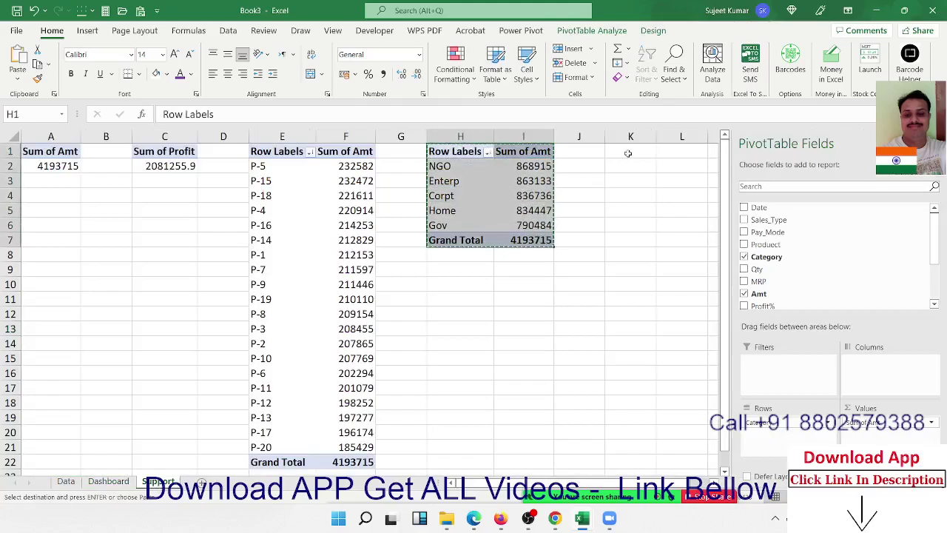
left_click(628, 153)
key("ctrl+v")
left_click(635, 169)
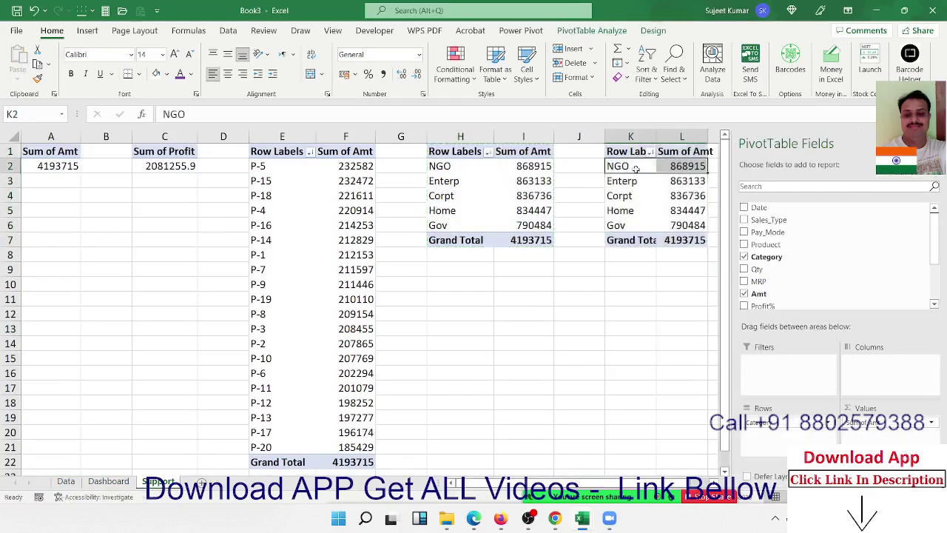
left_click(640, 168)
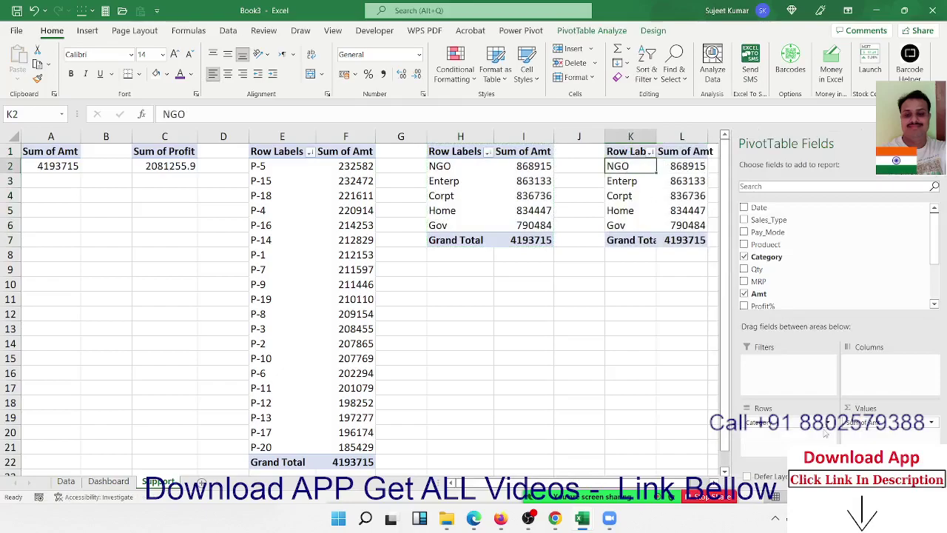
Replace Category with Month in the copied pivot's rows.
left_click(881, 422)
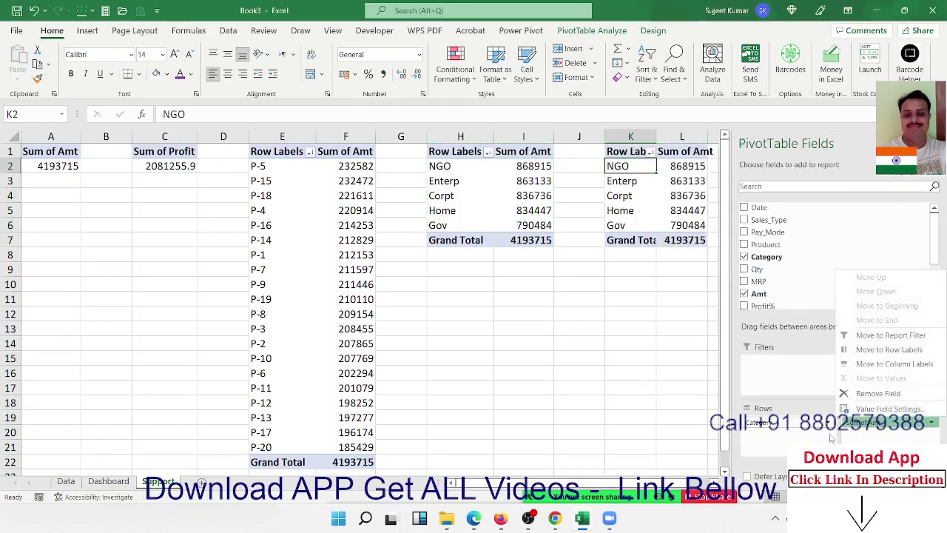
left_click_drag(814, 423, 884, 266)
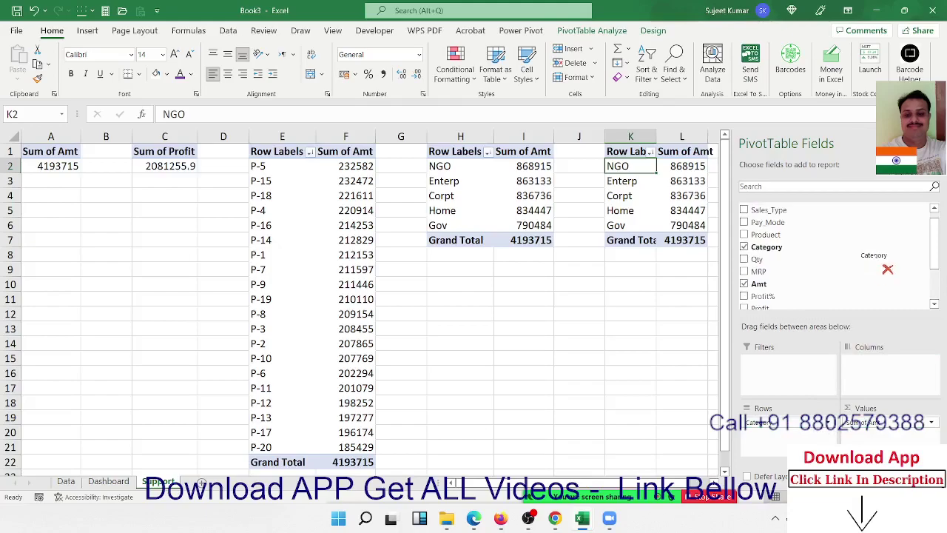
scroll(813, 276, "down", 2)
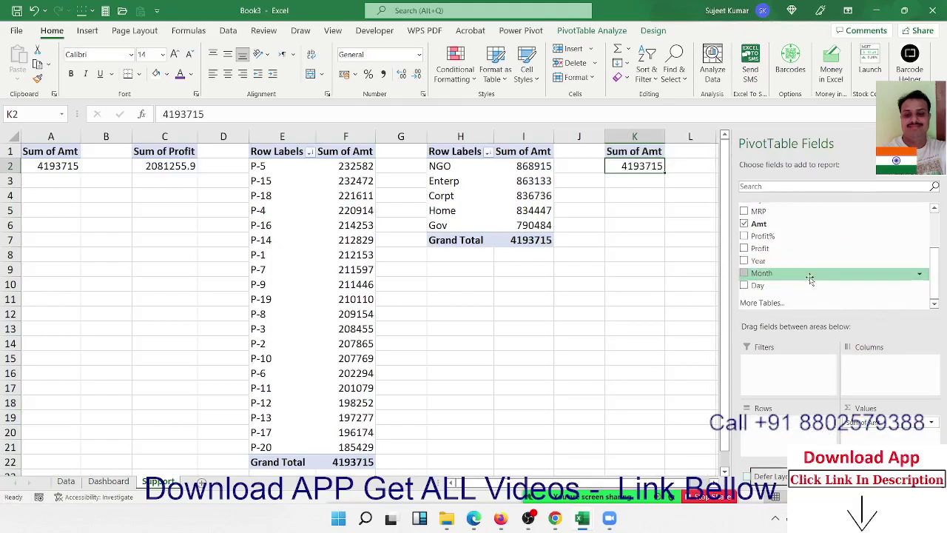
left_click_drag(811, 273, 809, 435)
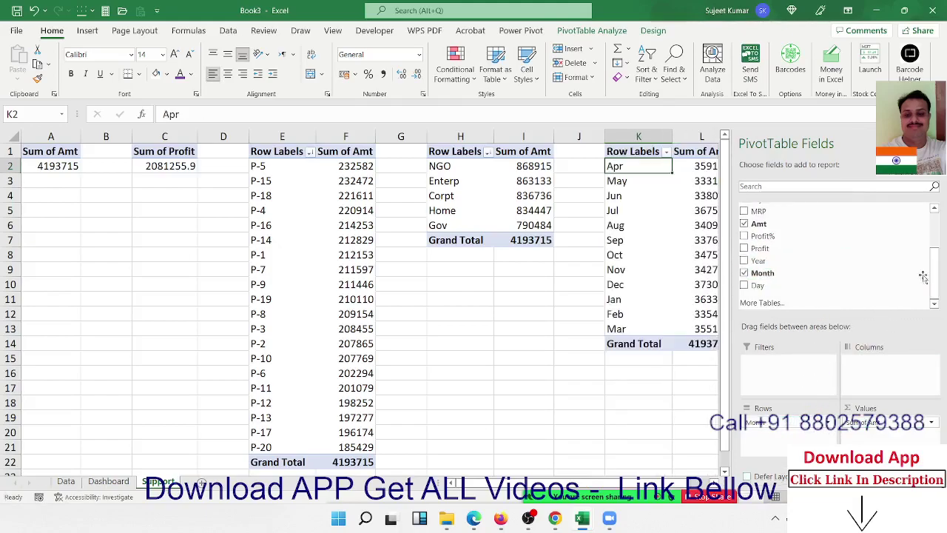
left_click(935, 143)
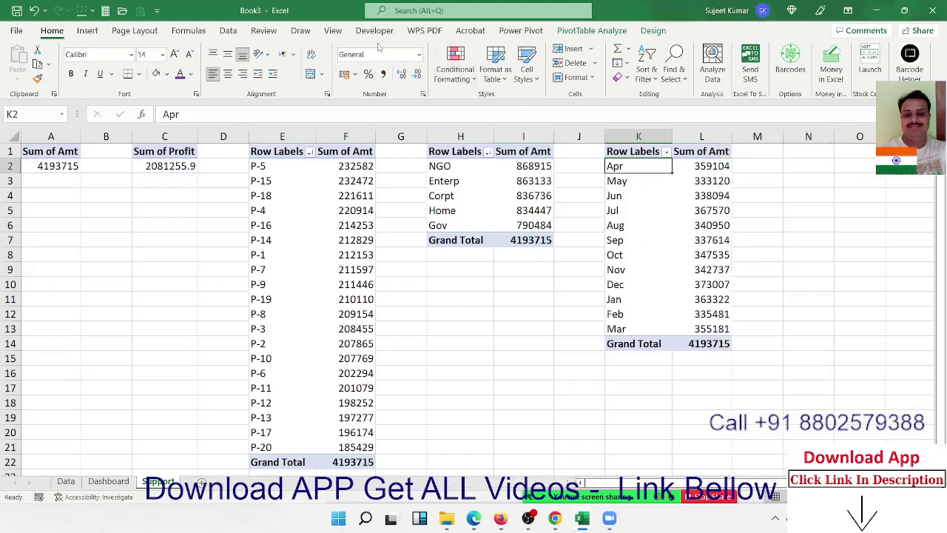
Add Sum of Profit to the monthly pivot's values beside Sum of Amt.
left_click(87, 31)
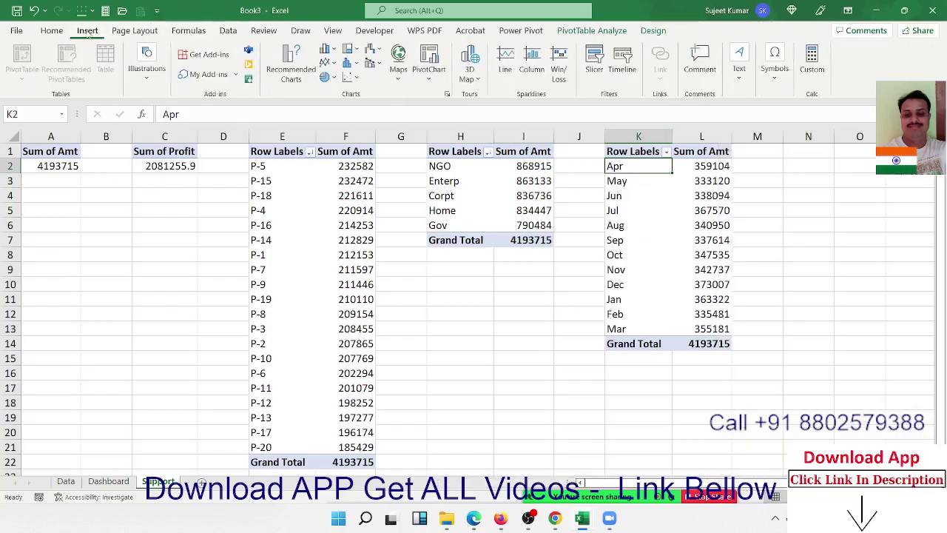
left_click(697, 186)
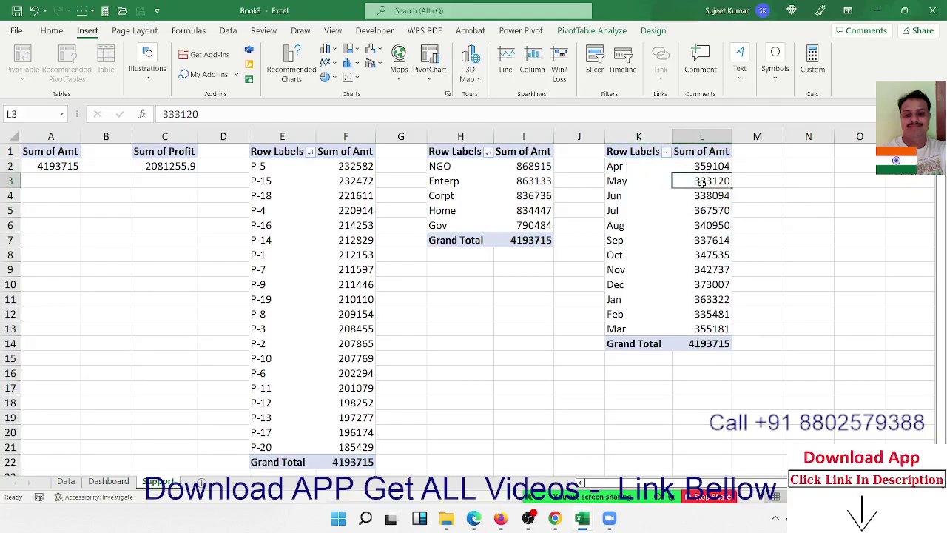
right_click(693, 186)
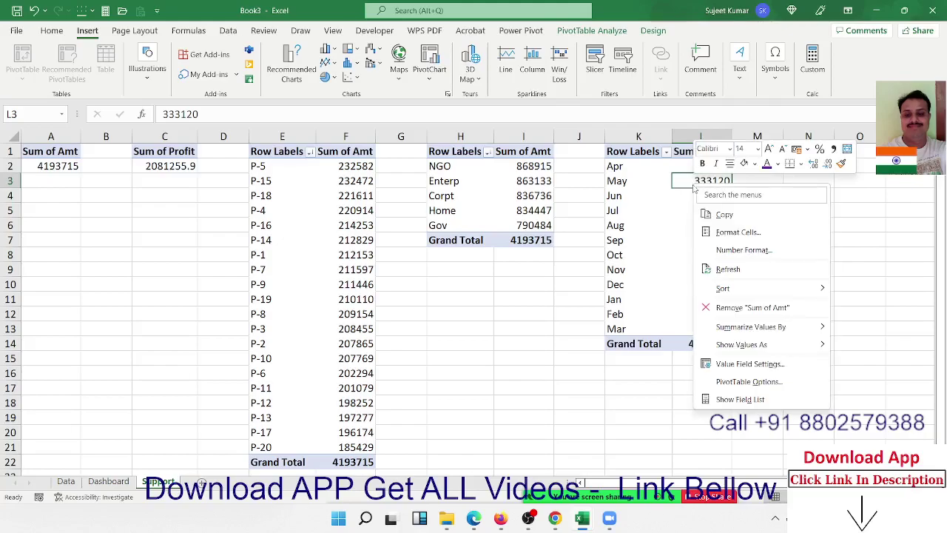
left_click(740, 399)
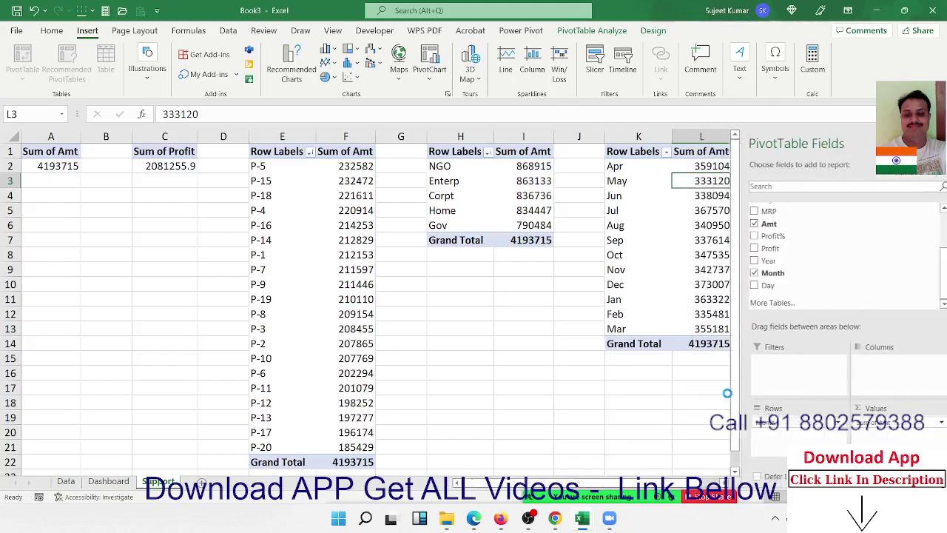
left_click_drag(789, 250, 885, 434)
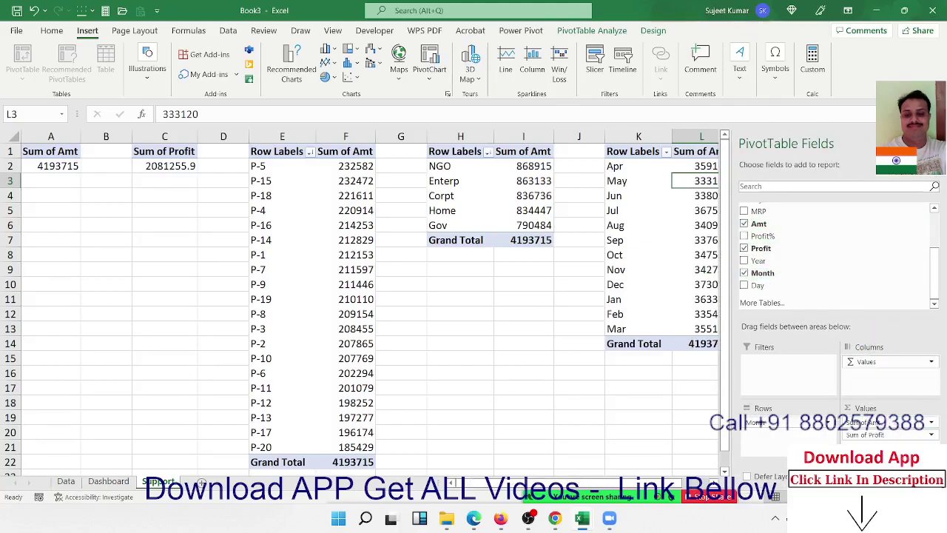
left_click_drag(885, 434, 885, 433)
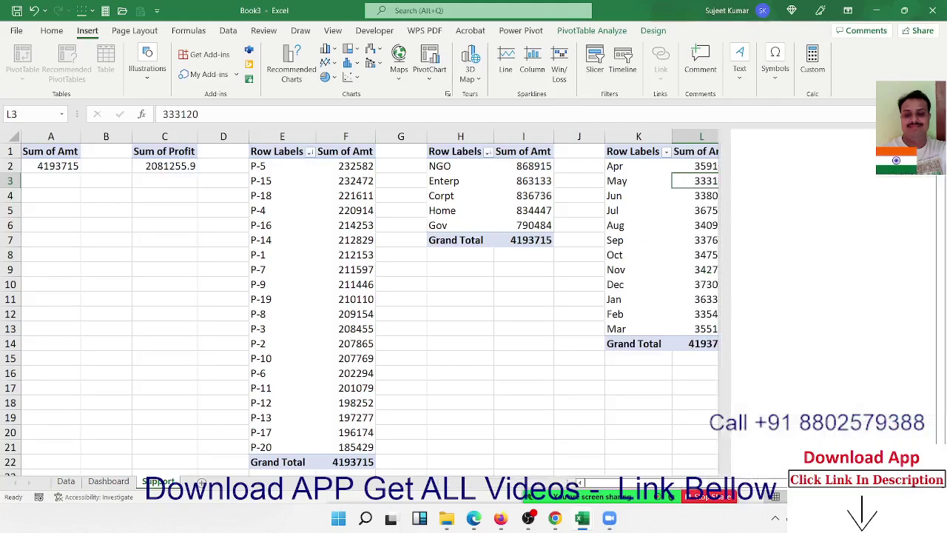
right_click(718, 180)
key("Escape")
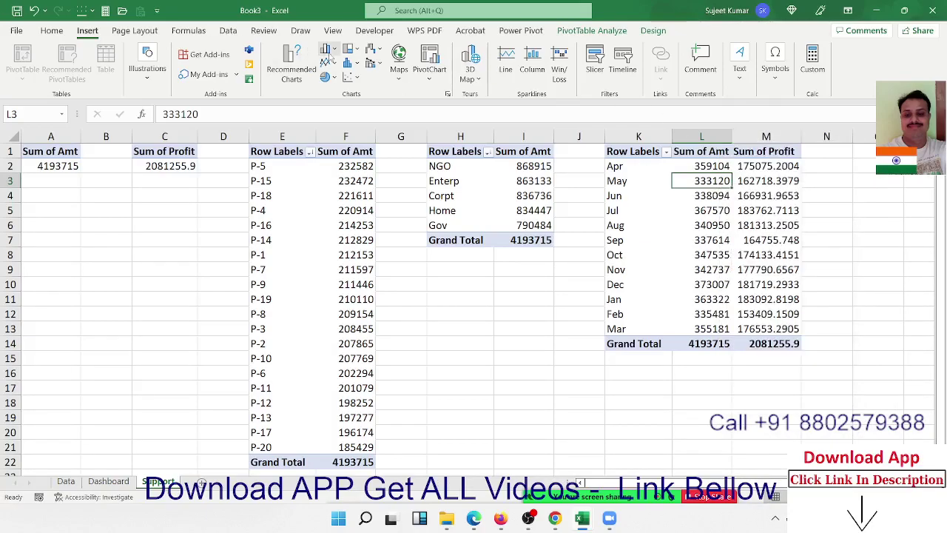
left_click(328, 52)
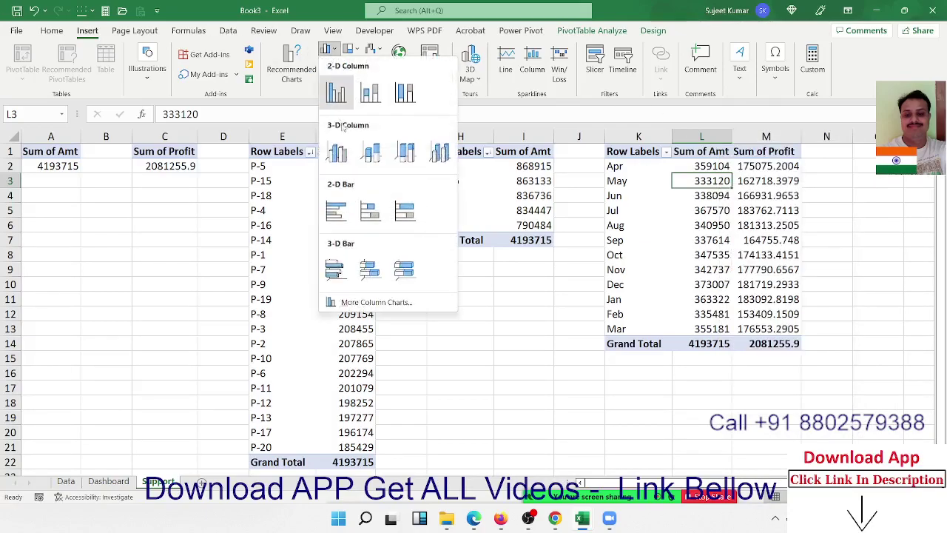
Insert a clustered column-and-line combo chart of the monthly pivot and enlarge it.
left_click(386, 45)
left_click(374, 64)
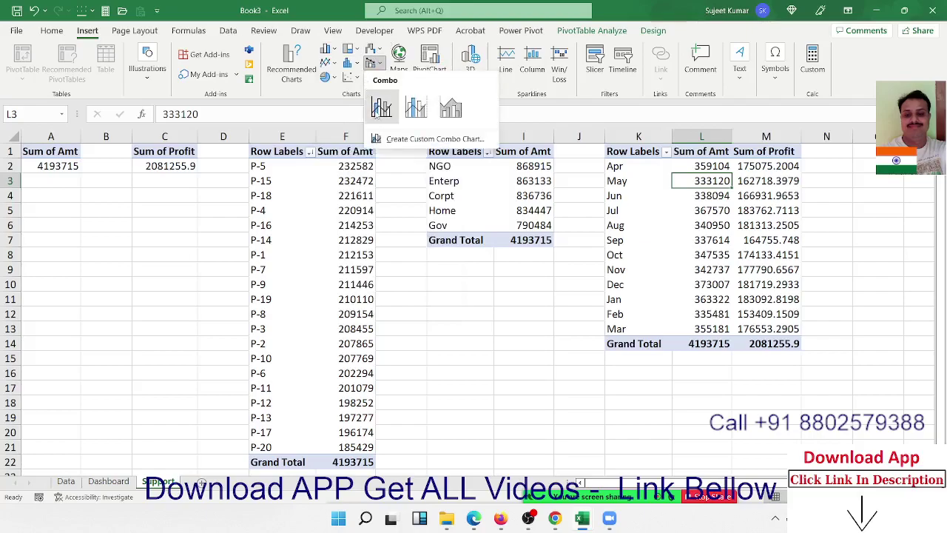
left_click(381, 108)
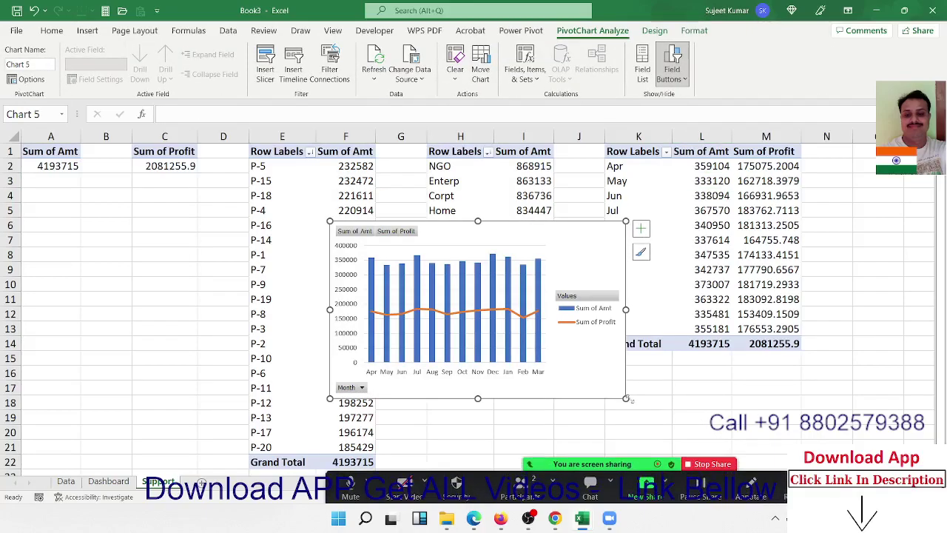
left_click_drag(627, 399, 681, 404)
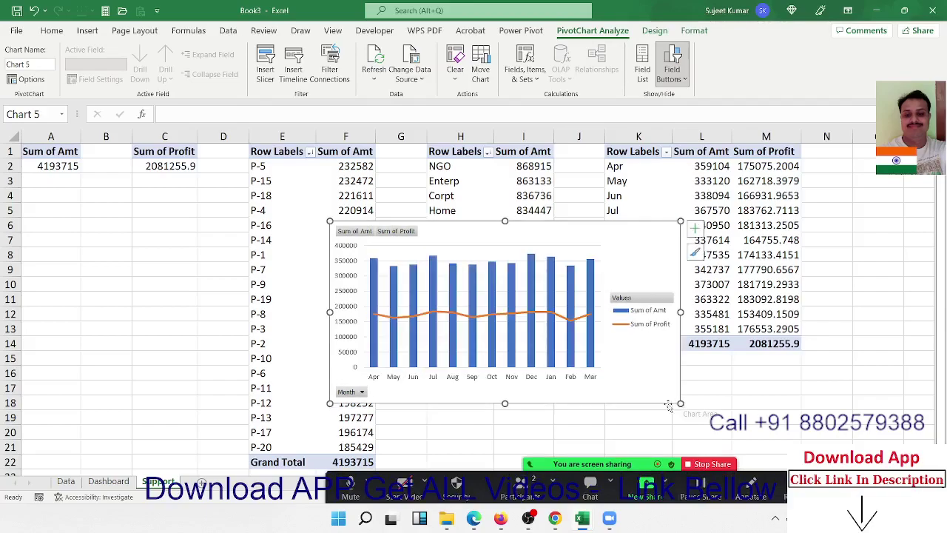
left_click_drag(681, 404, 711, 416)
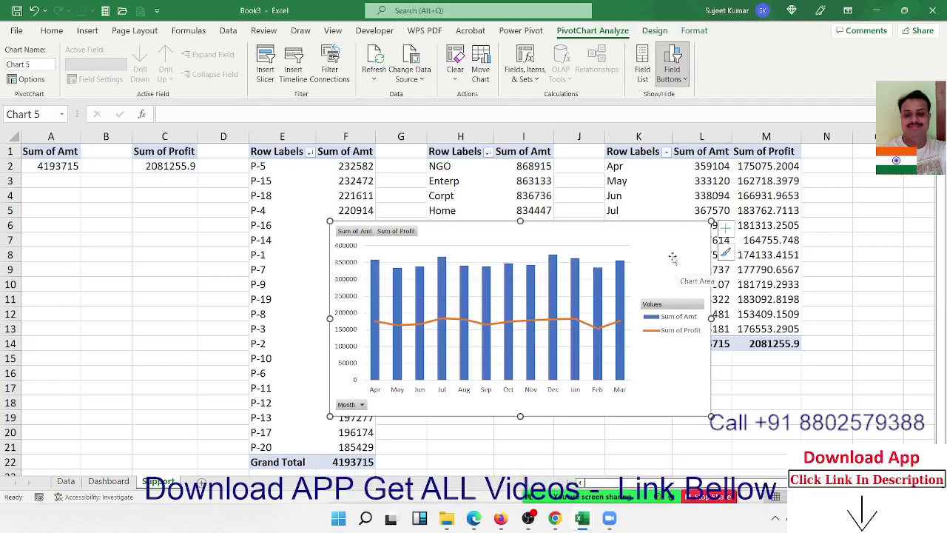
Reduce the Sum of Amt series gap width to 41%.
left_click(623, 276)
right_click(624, 274)
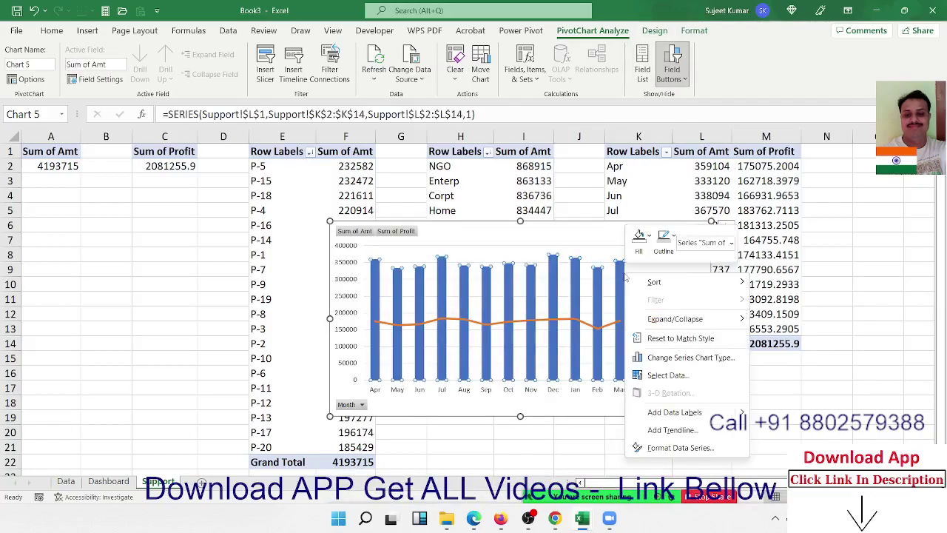
left_click(680, 448)
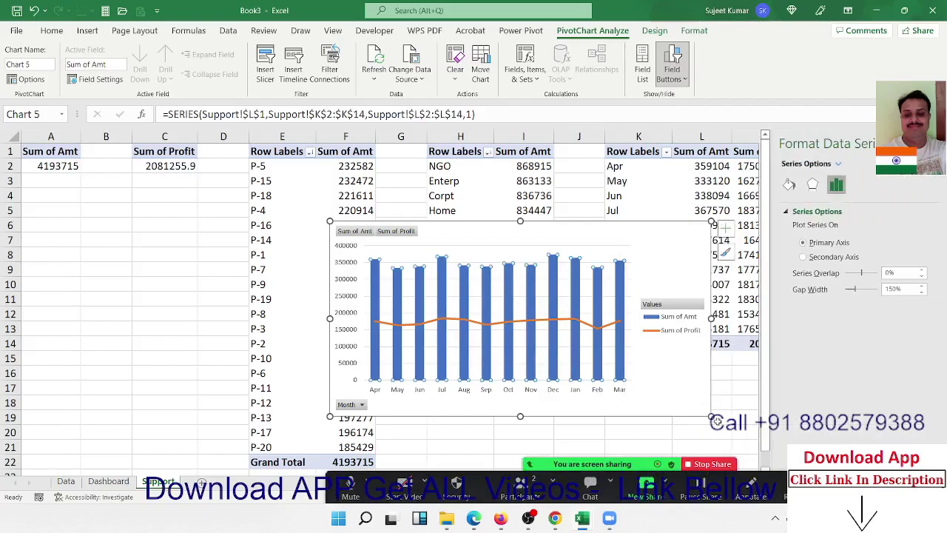
left_click_drag(851, 290, 849, 293)
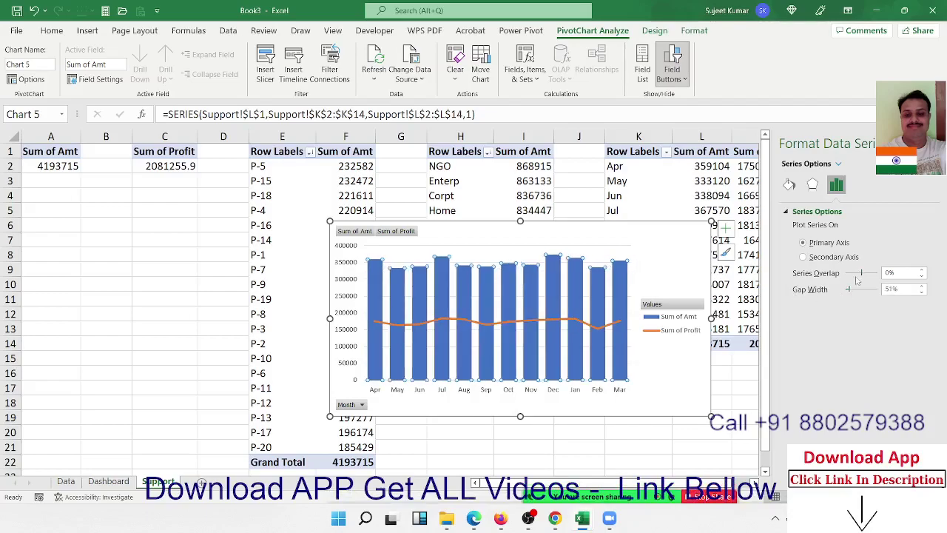
left_click_drag(848, 293, 848, 294)
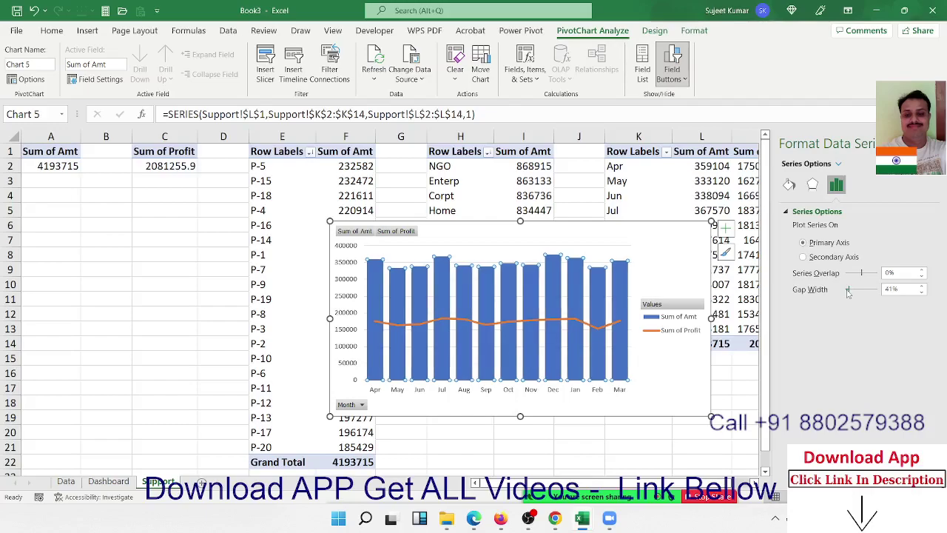
Fill the chart columns light green and hide all field buttons.
left_click(52, 30)
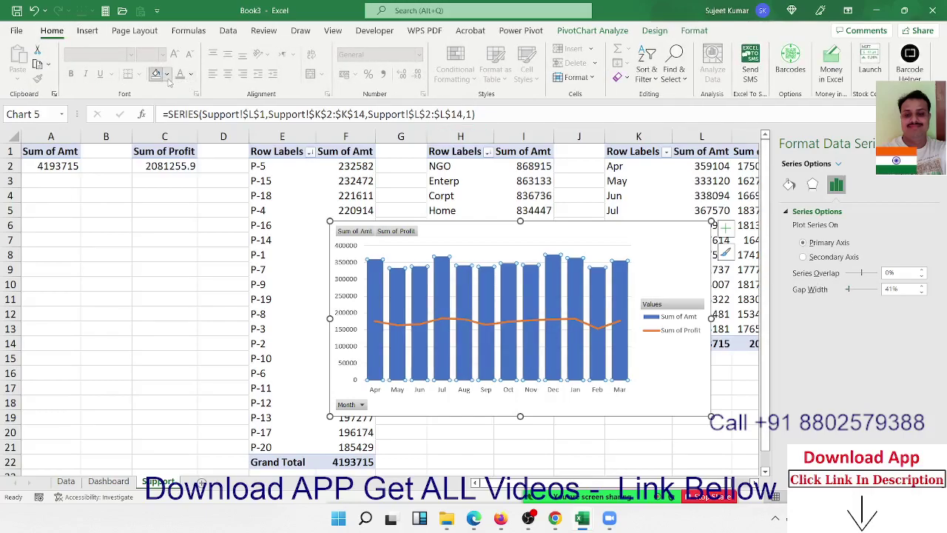
left_click(167, 74)
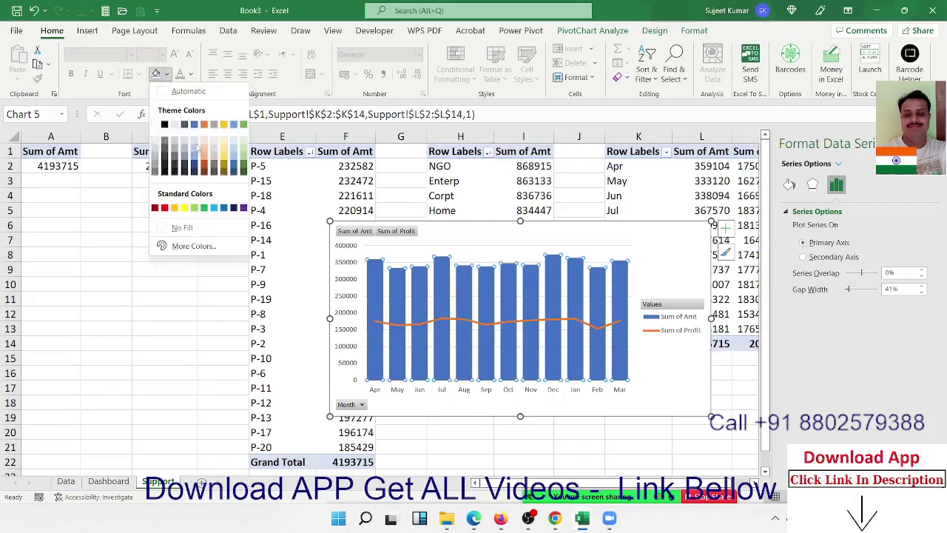
left_click(196, 208)
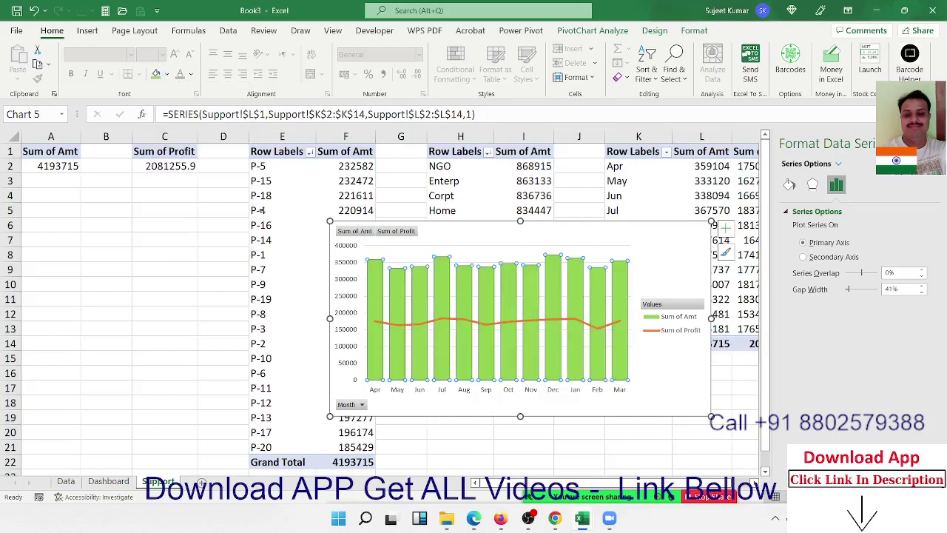
right_click(351, 234)
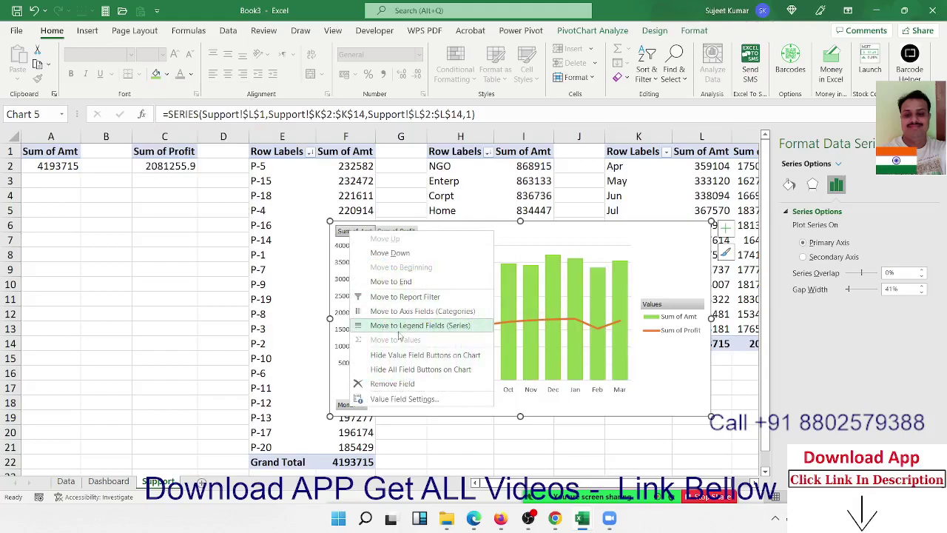
left_click(402, 370)
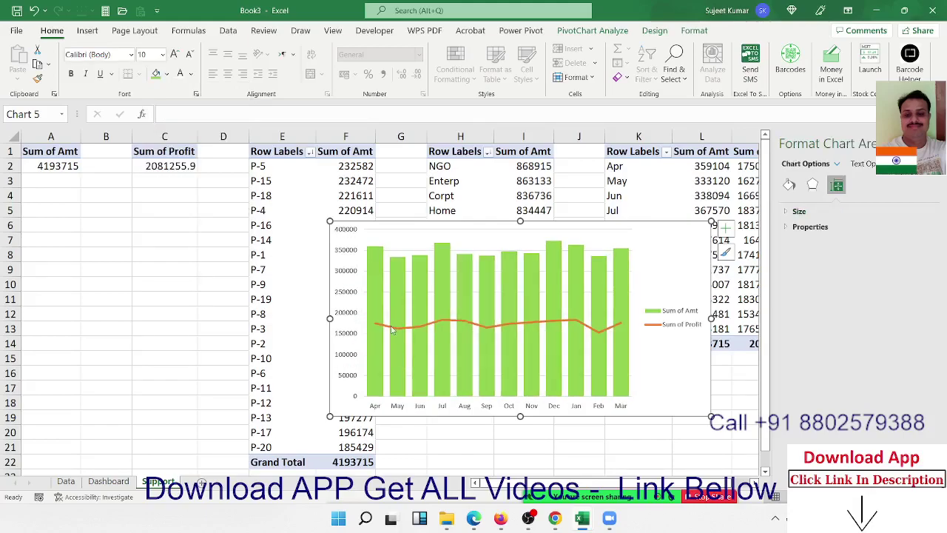
Move the chart legend to the top centre of the chart.
left_click(695, 326)
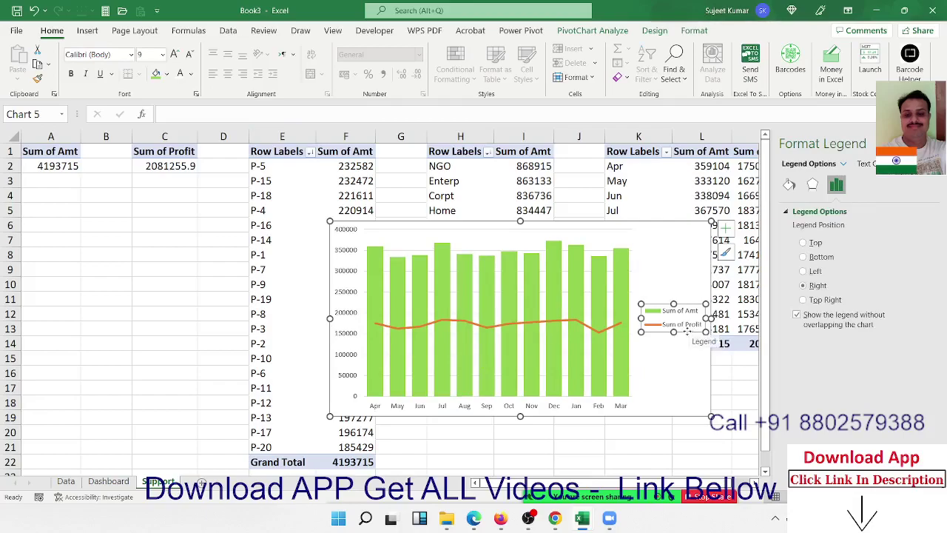
left_click_drag(686, 331, 671, 286)
left_click_drag(537, 247, 540, 247)
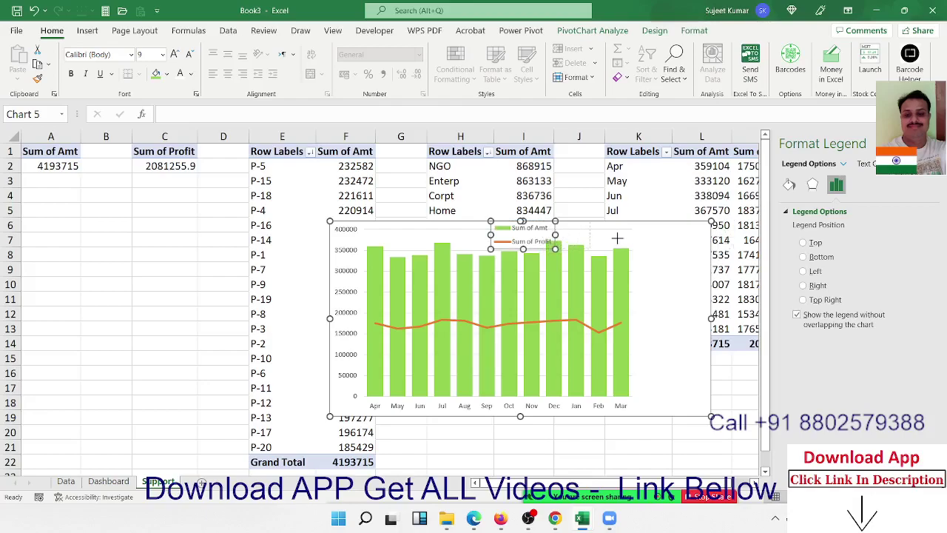
left_click(680, 280)
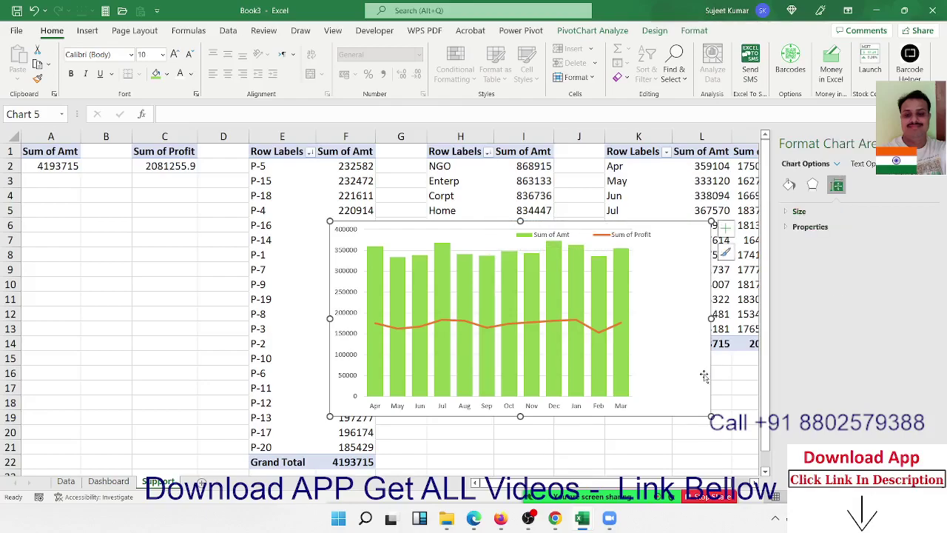
left_click(937, 144)
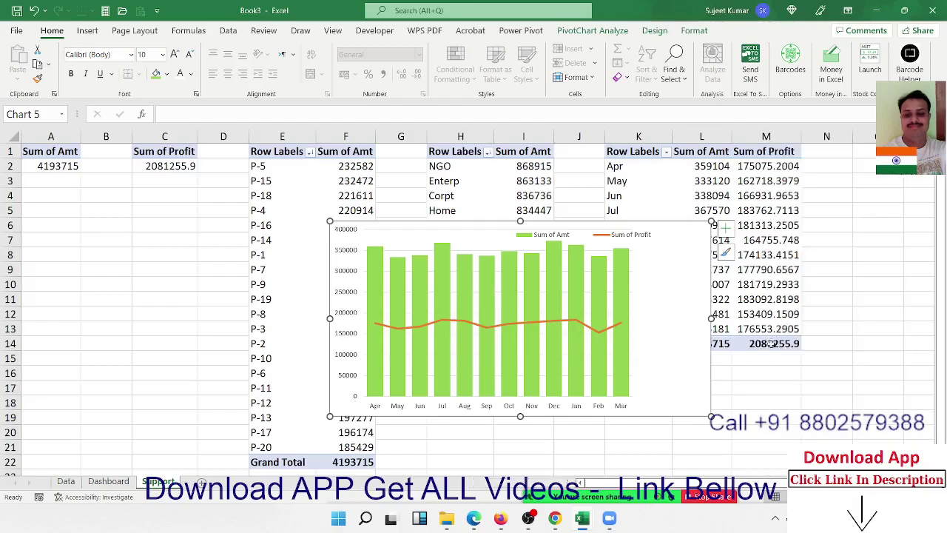
Move the combo chart onto the Dashboard below the Total Sales and Total Profit cards.
key("Delete")
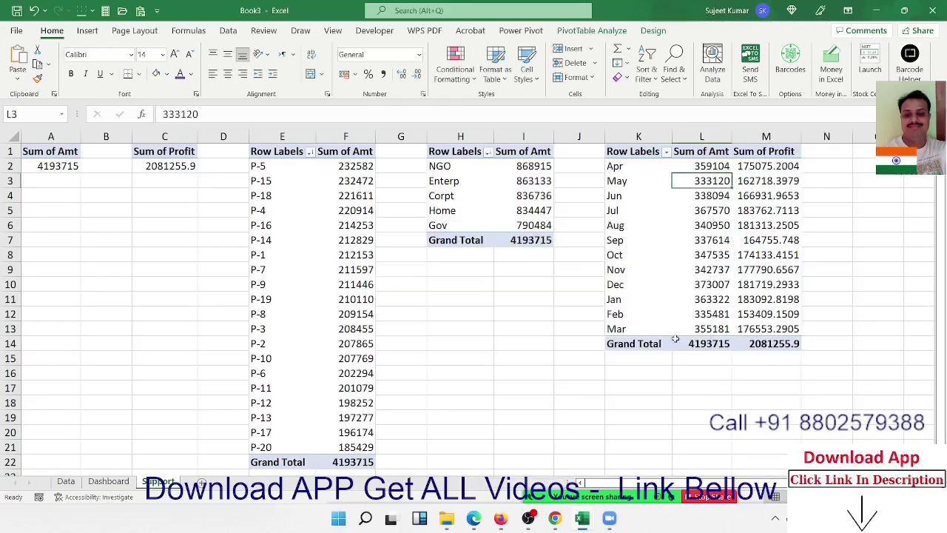
left_click(108, 481)
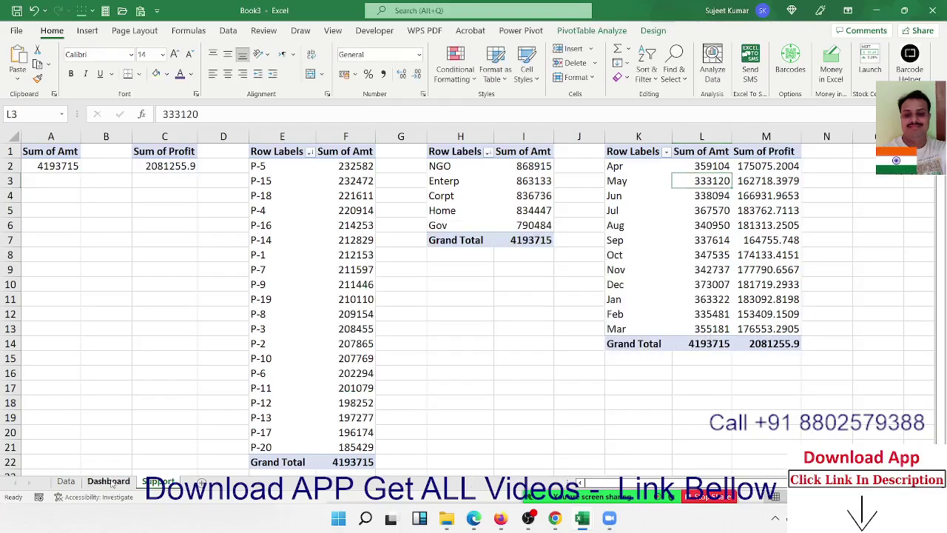
left_click(165, 271)
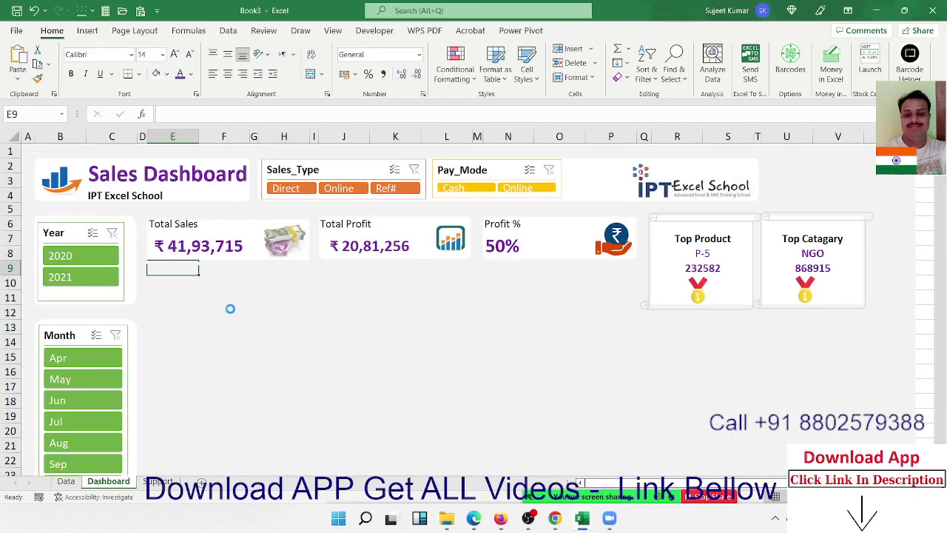
key("ctrl+v")
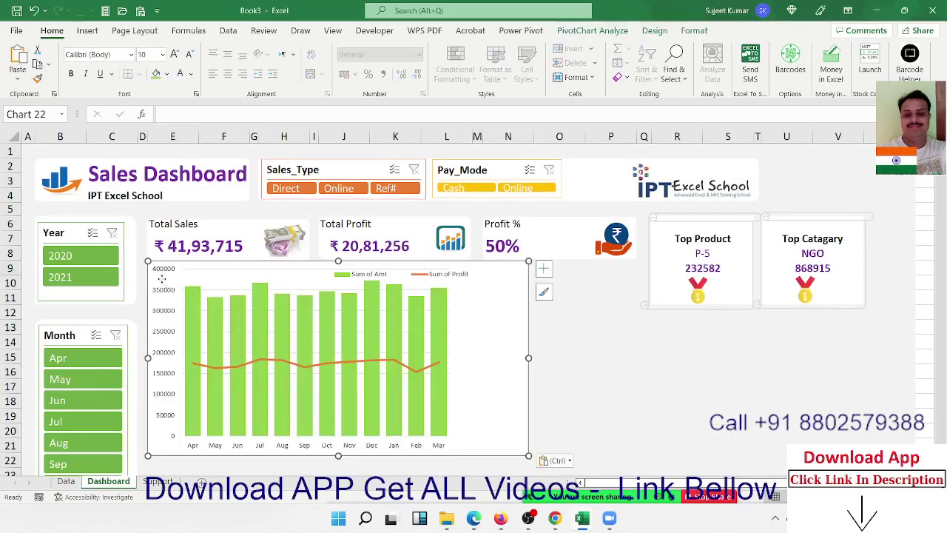
left_click_drag(161, 276, 162, 285)
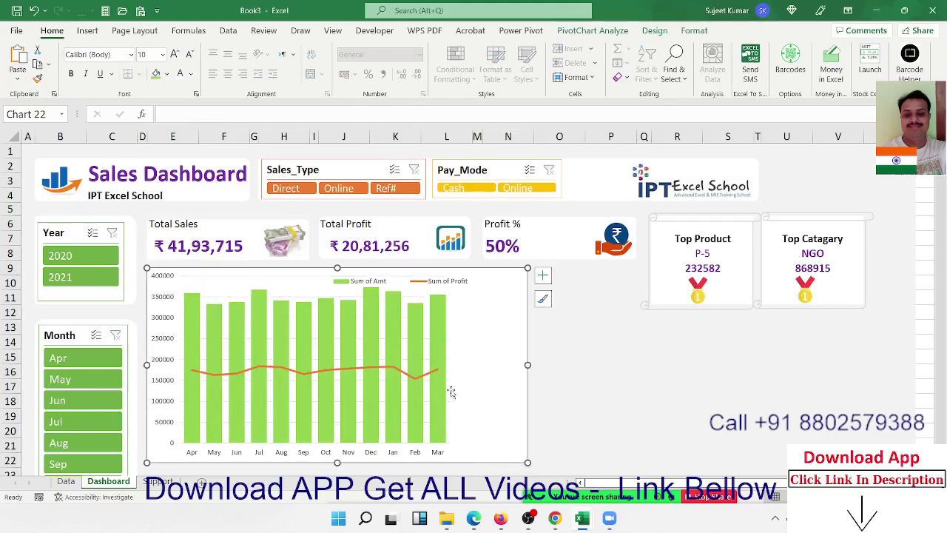
Widen the plot area and resize the chart to fit beside the slicers.
left_click(425, 358)
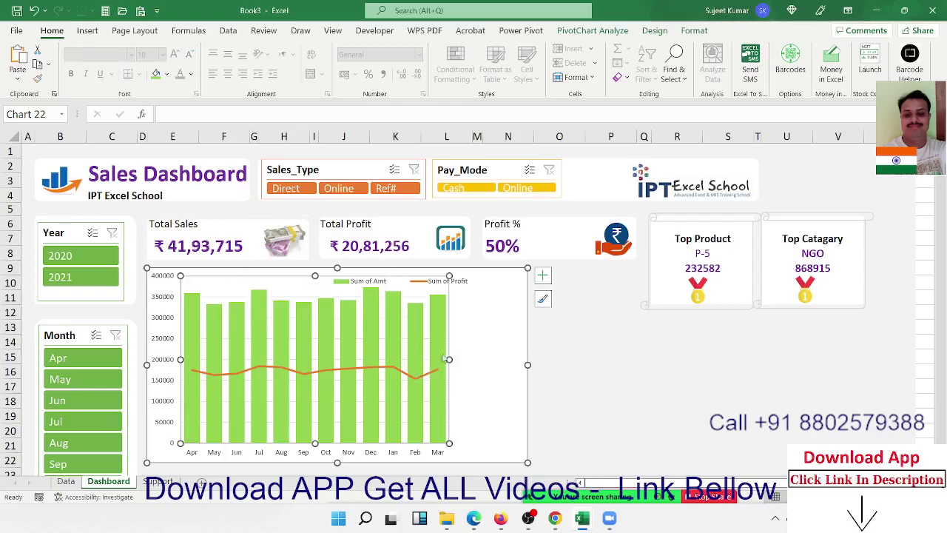
left_click_drag(449, 359, 518, 359)
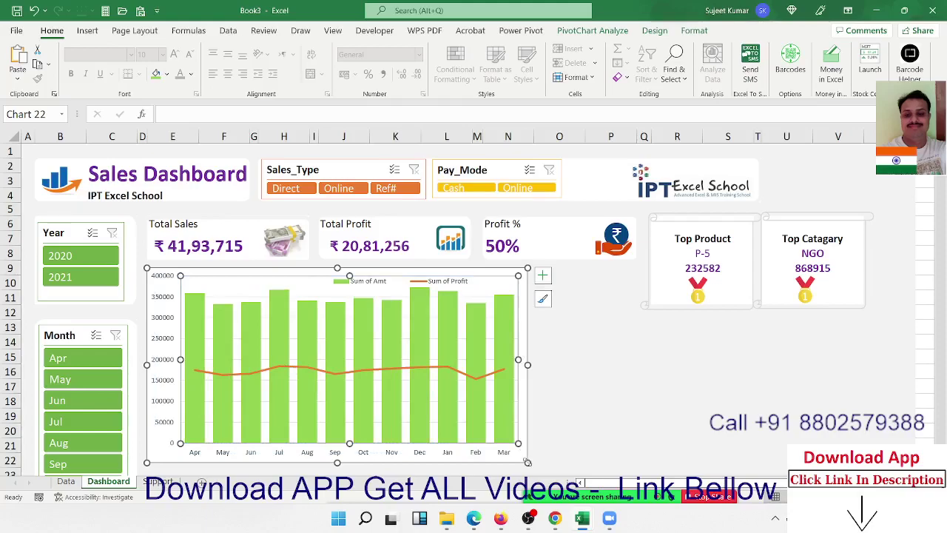
left_click_drag(527, 462, 409, 377)
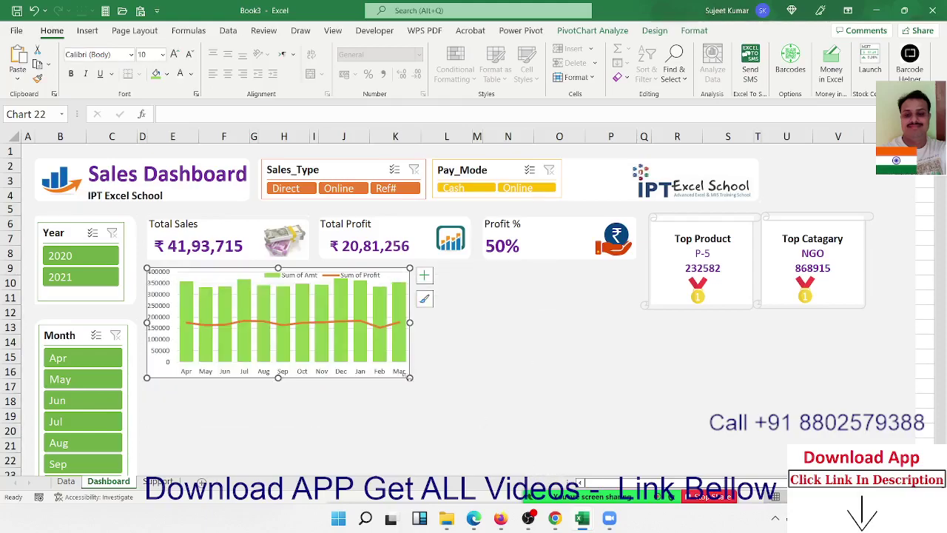
scroll(355, 391, "down", 3)
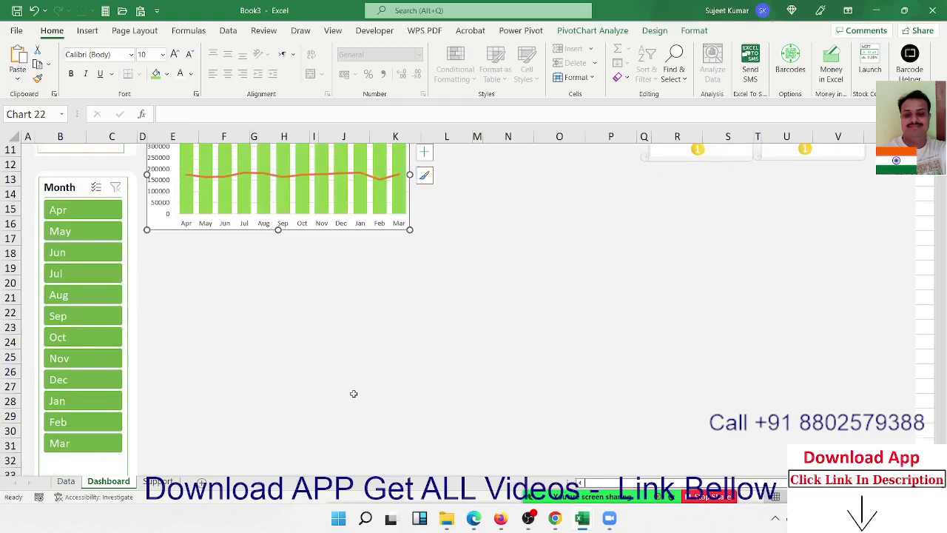
scroll(305, 330, "up", 3)
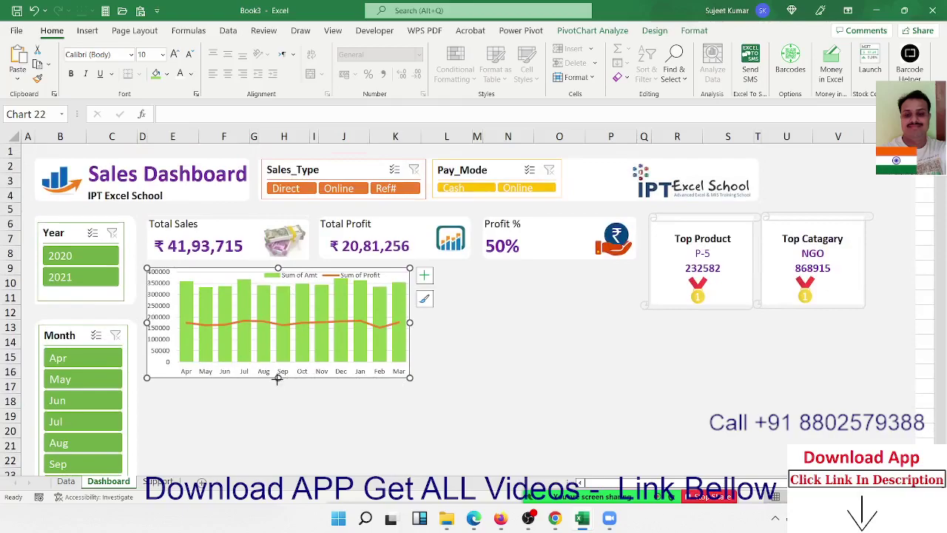
left_click_drag(278, 378, 277, 424)
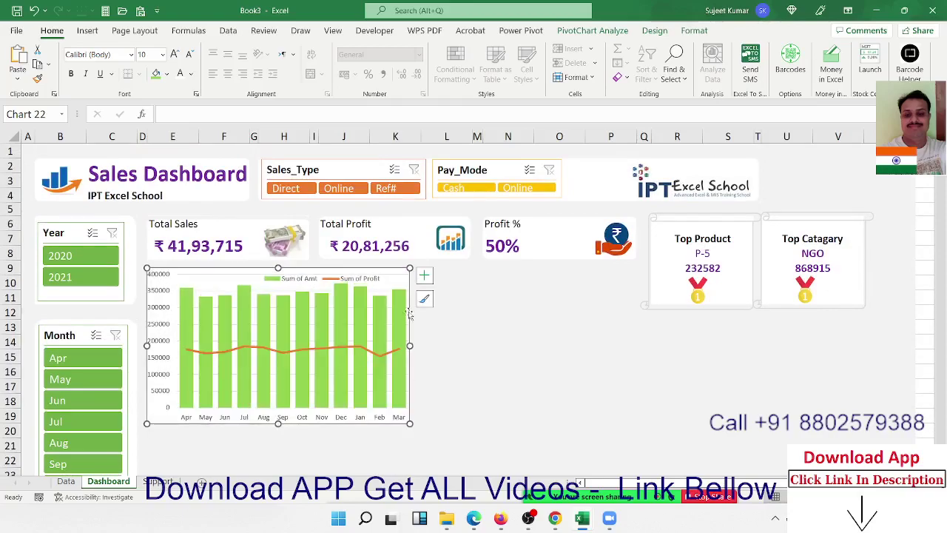
left_click(465, 341)
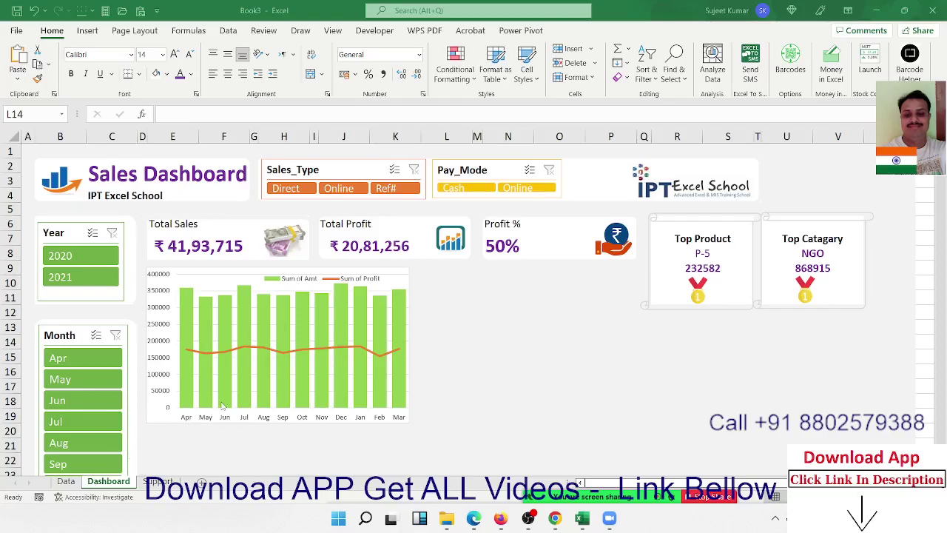
Copy the monthly pivot K1:M14 and paste it at O1.
scroll(379, 326, "down", 3)
scroll(559, 309, "down", 3)
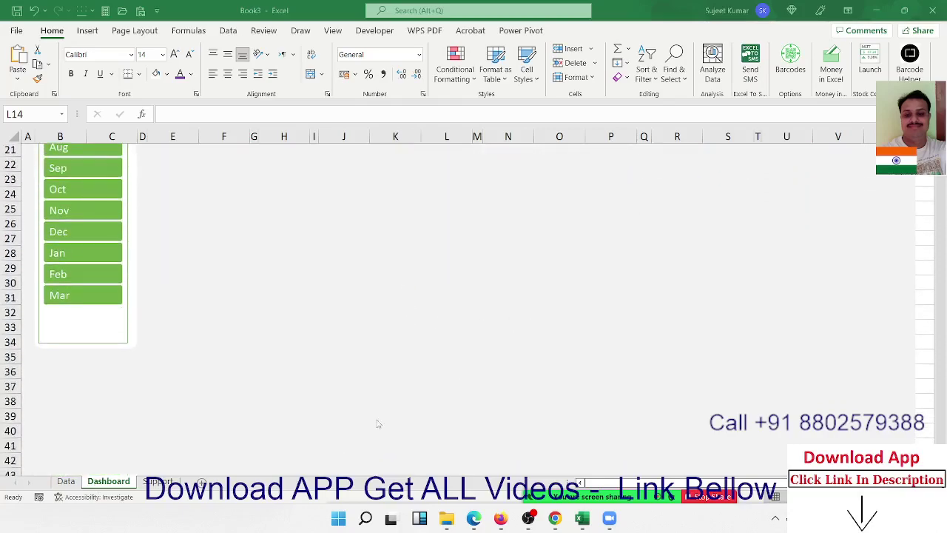
left_click(66, 482)
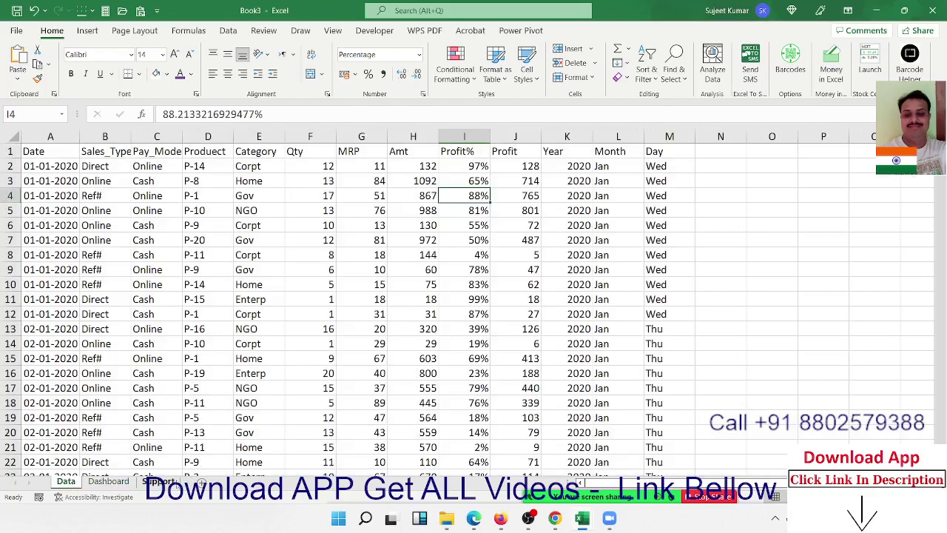
left_click(158, 481)
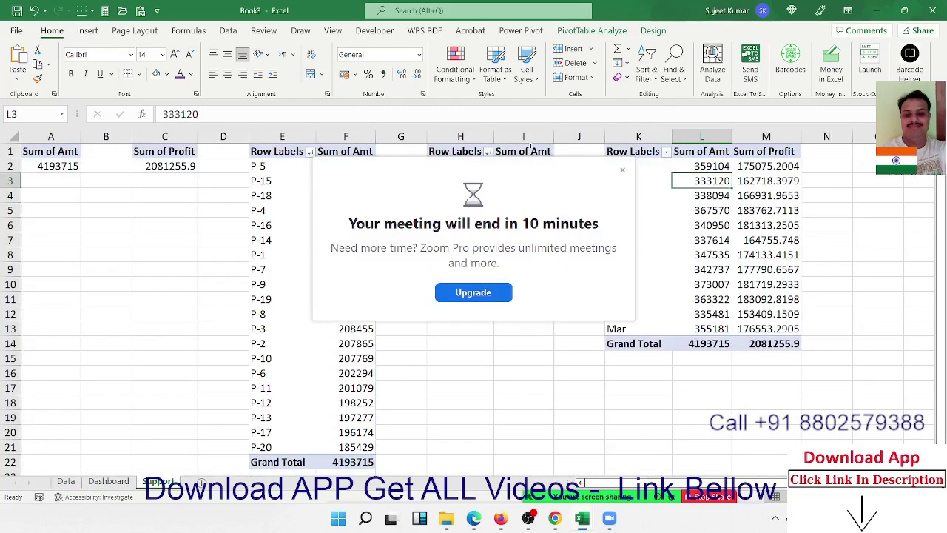
left_click(623, 169)
left_click(621, 151)
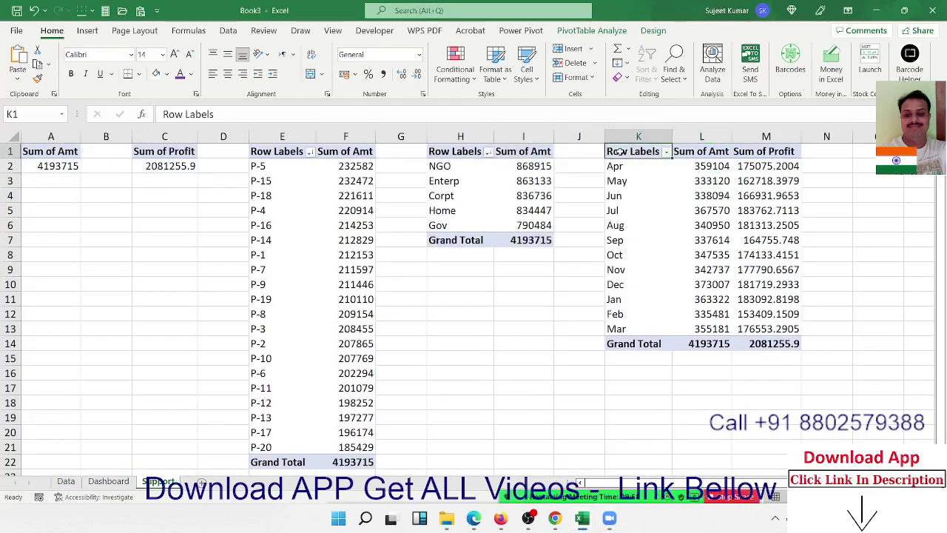
key("ctrl+a")
key("ctrl+c")
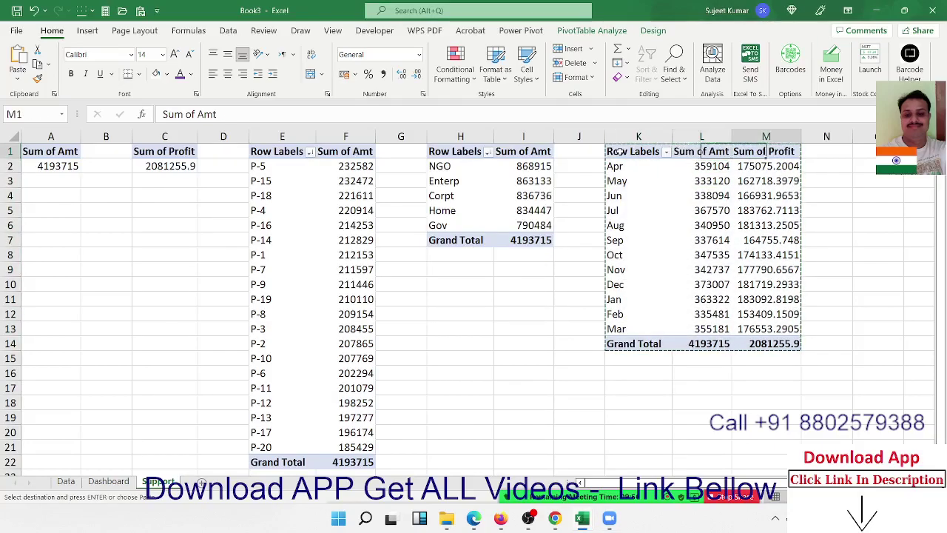
key("Right")
key("Right")
key("Right")
key("ctrl+v")
key("Right")
key("Right")
key("Right")
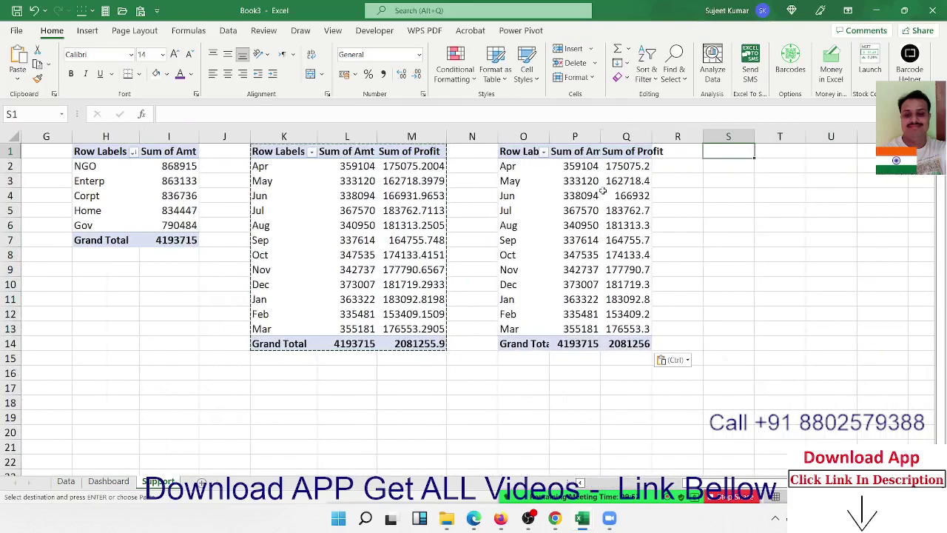
Remove Month from the copied pivot's rows, leaving only total Amt and Profit.
left_click(622, 195)
right_click(607, 196)
left_click(650, 407)
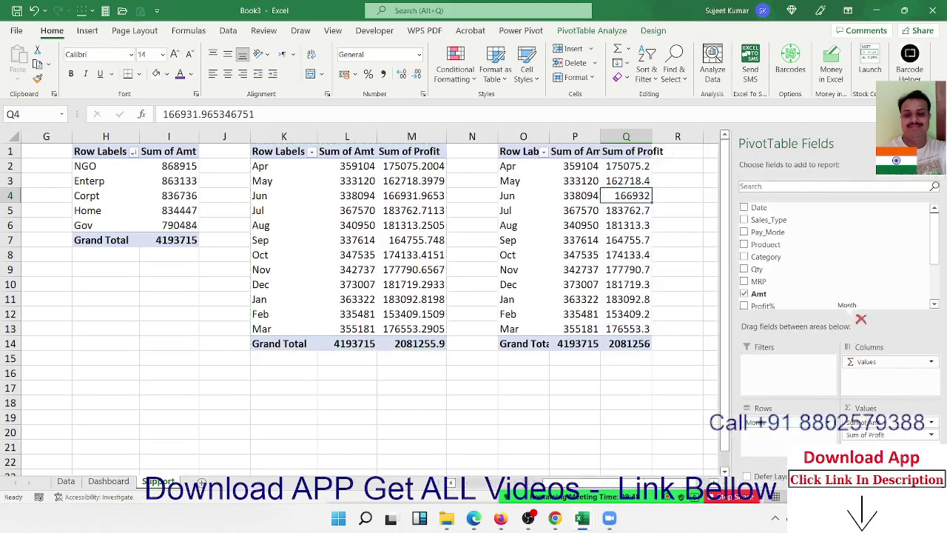
left_click_drag(816, 423, 843, 292)
Put Product in the copied pivot's rows and remove Sum of Profit.
left_click_drag(818, 226, 799, 425)
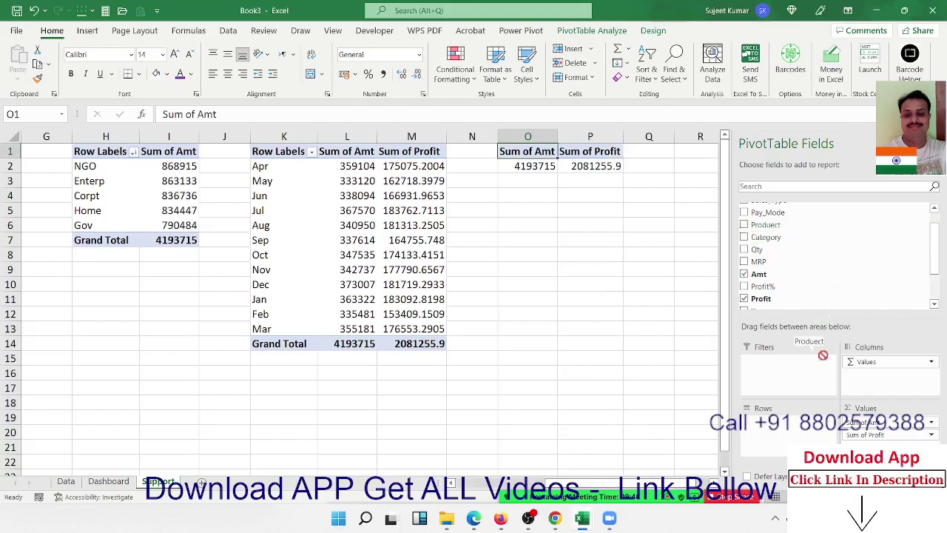
left_click_drag(858, 434, 830, 273)
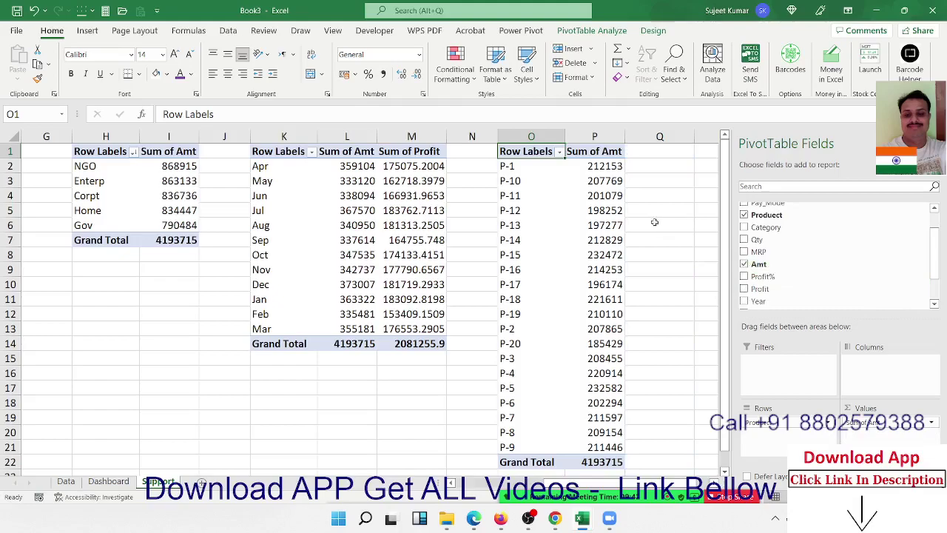
left_click(936, 143)
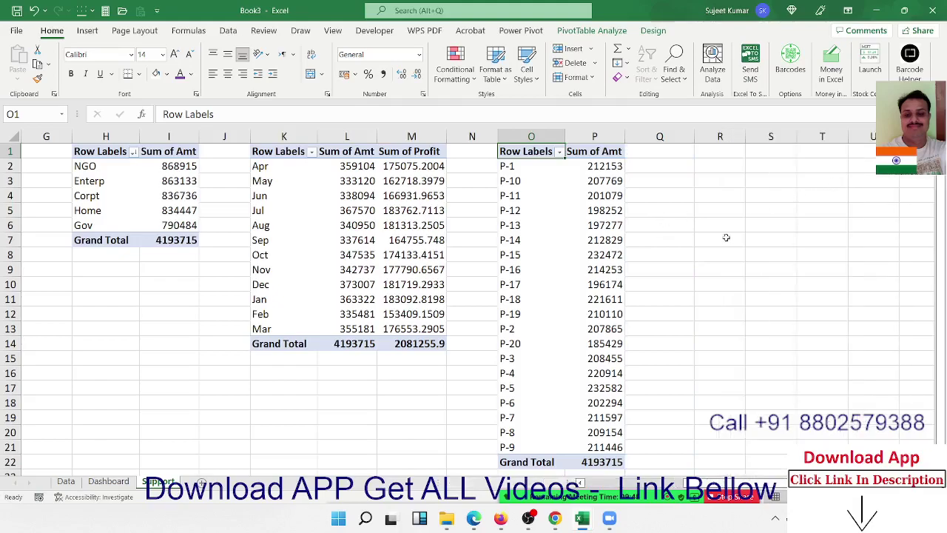
Reorder rows so P-2 and P-3 through P-9 follow P-1 numerically.
left_click(531, 181)
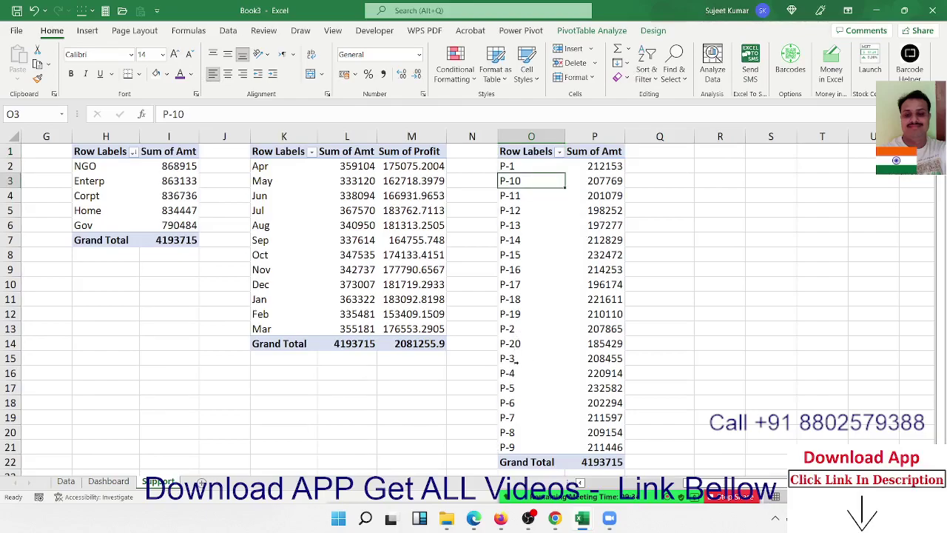
left_click_drag(527, 359, 539, 433)
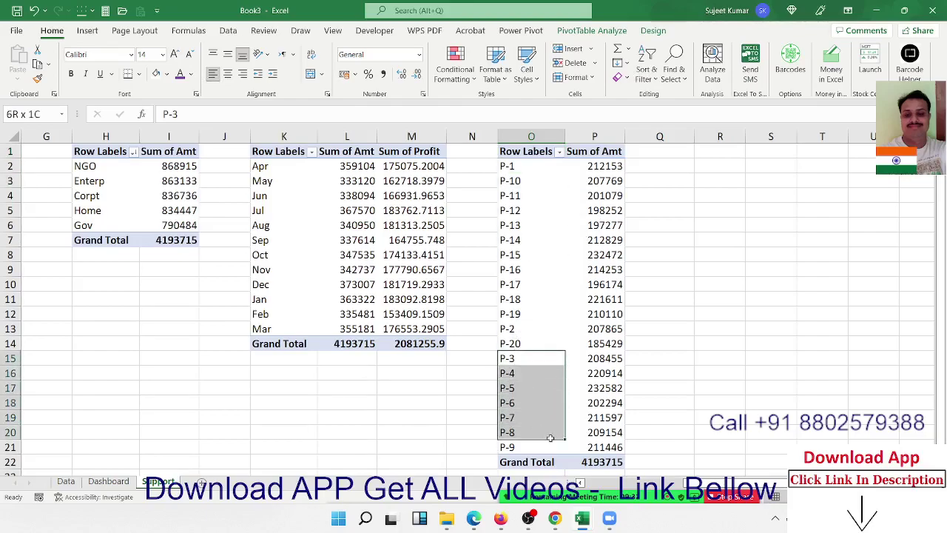
left_click(526, 328)
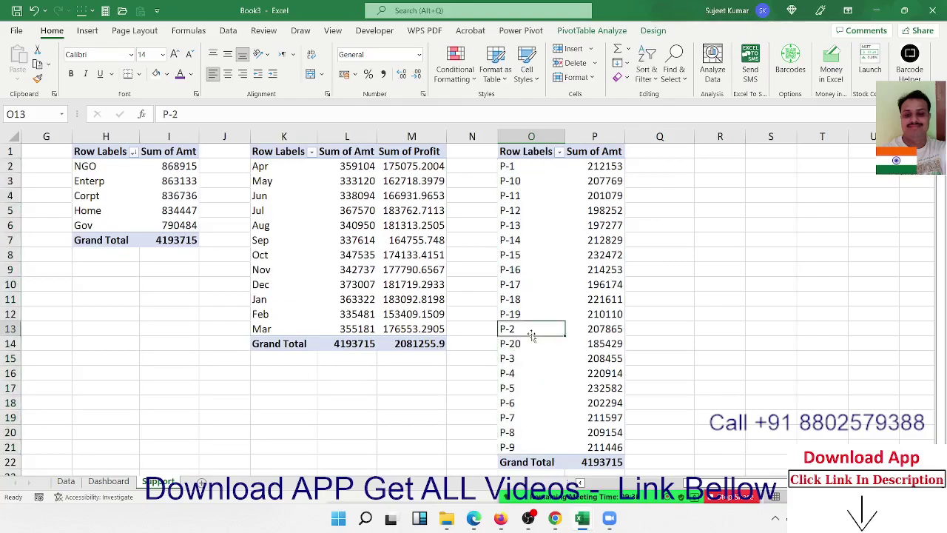
left_click_drag(530, 335, 526, 180)
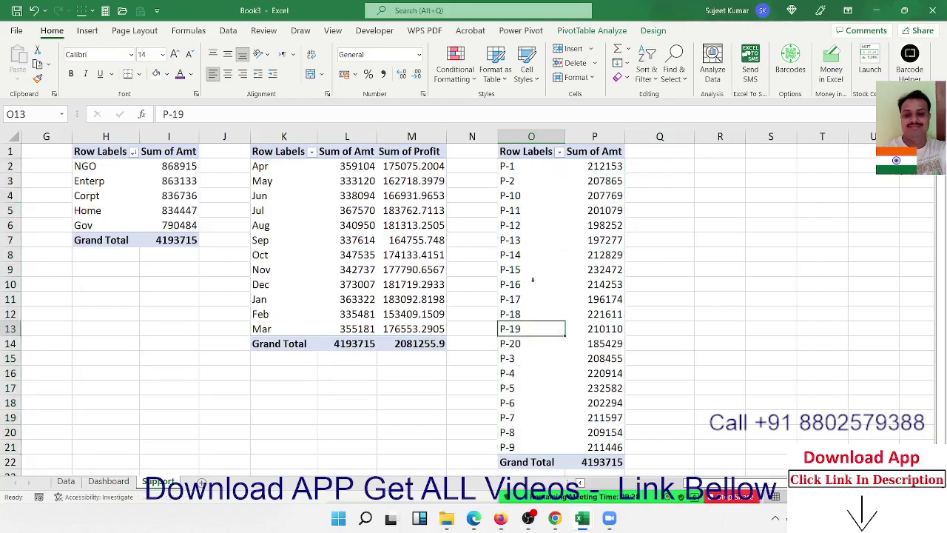
left_click_drag(528, 359, 618, 444)
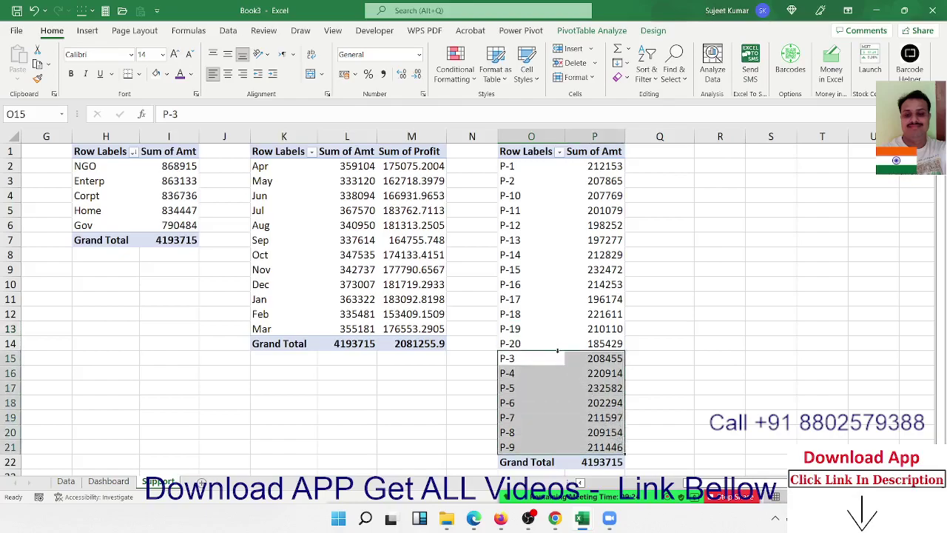
left_click_drag(555, 351, 560, 199)
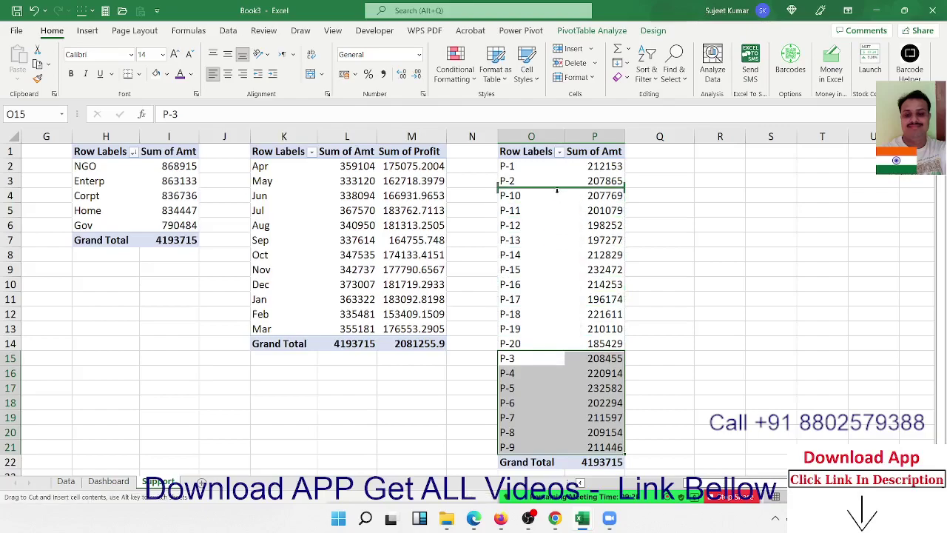
left_click_drag(561, 197, 555, 196)
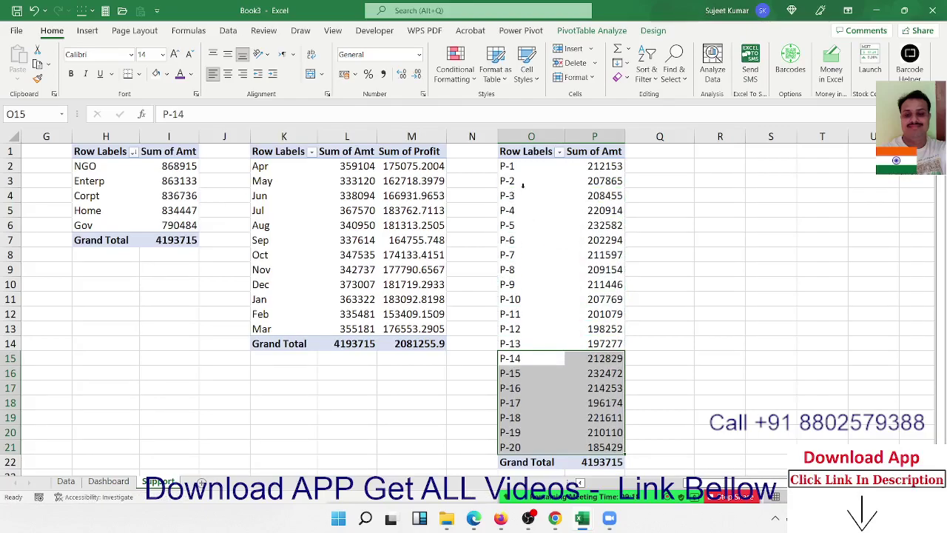
left_click(513, 181)
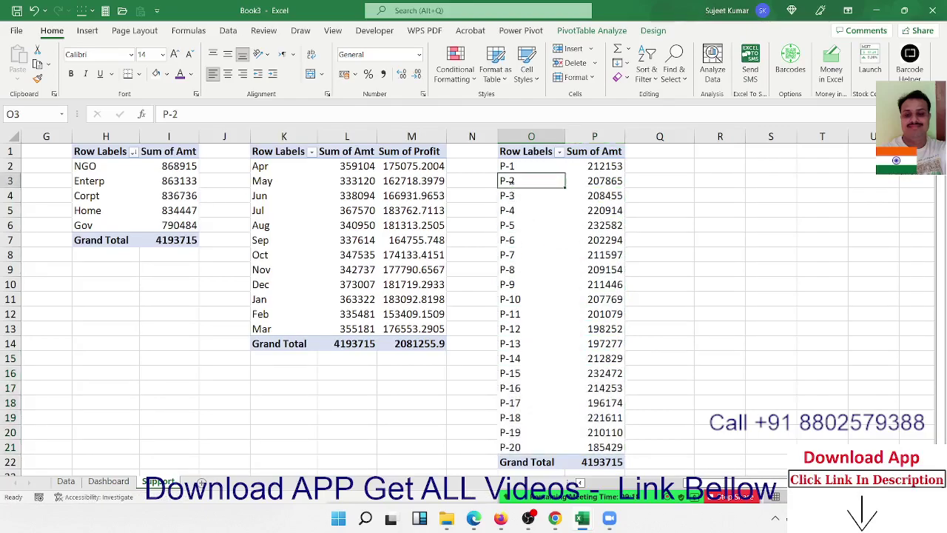
Add a Sum of Profit column beside Sum of Amt in the product pivot from the field list.
left_click(87, 31)
left_click(326, 50)
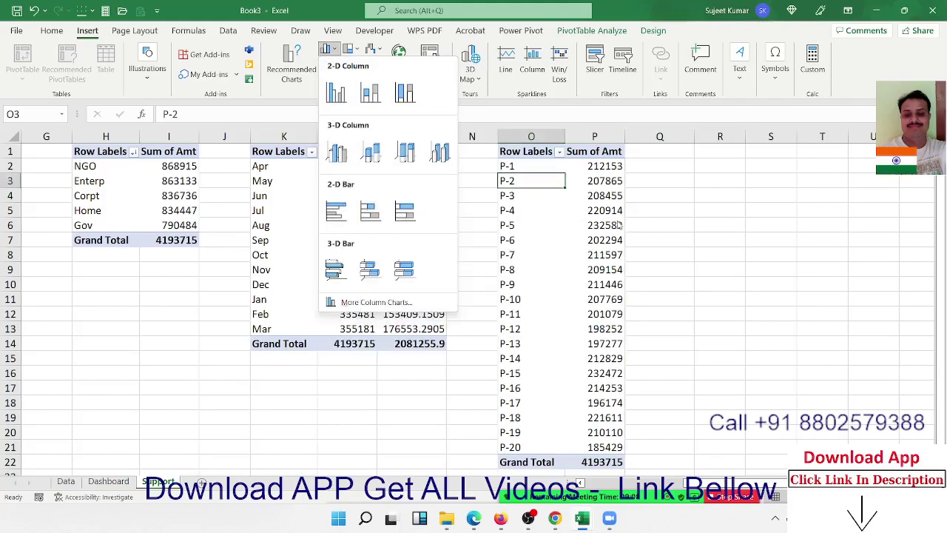
left_click(618, 225)
left_click(619, 225)
right_click(619, 225)
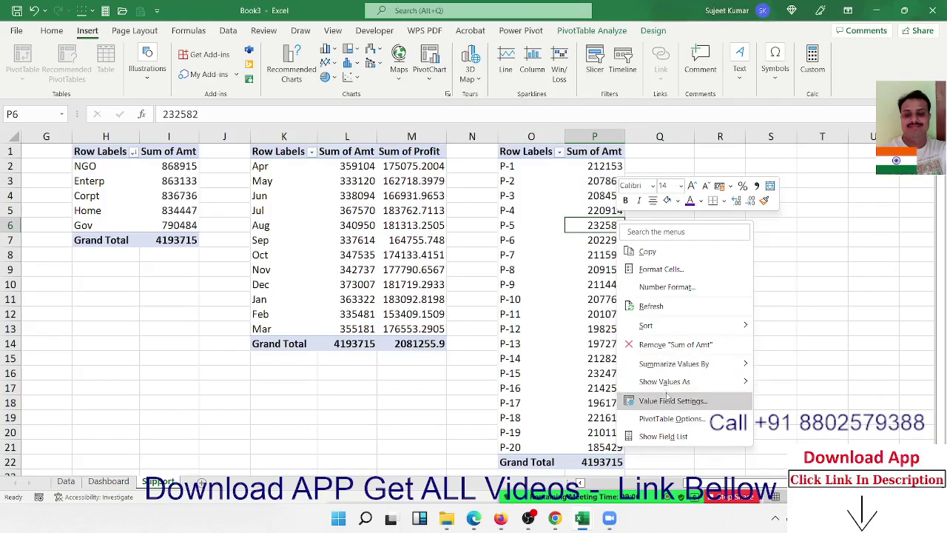
left_click(663, 434)
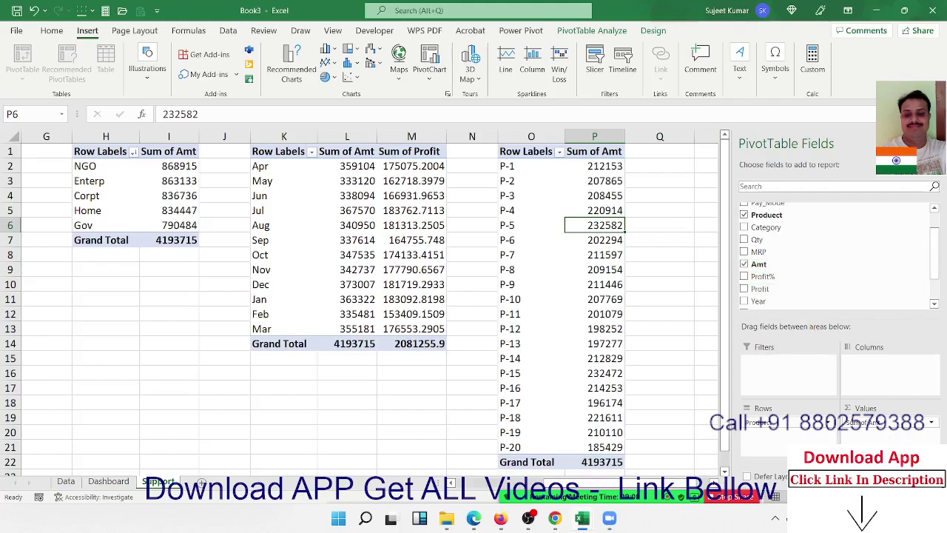
left_click(745, 289)
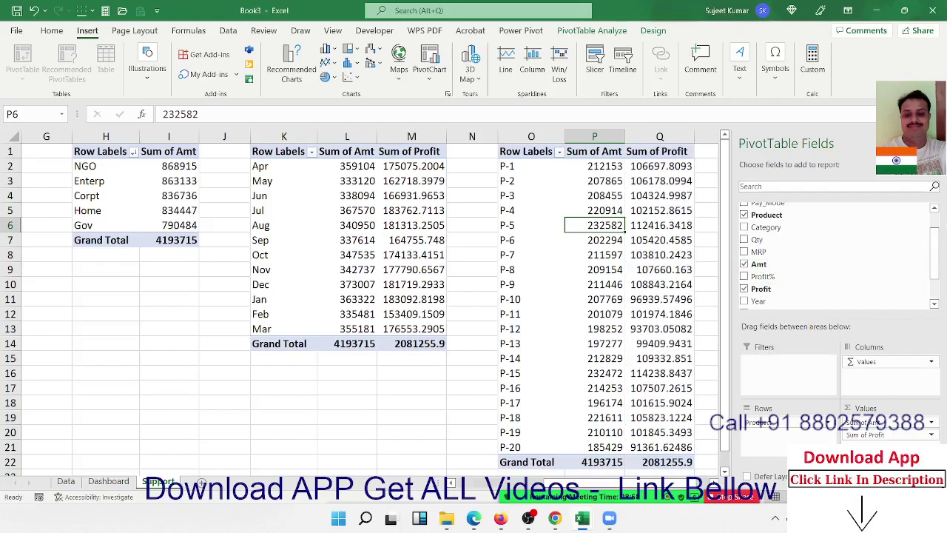
left_click(329, 49)
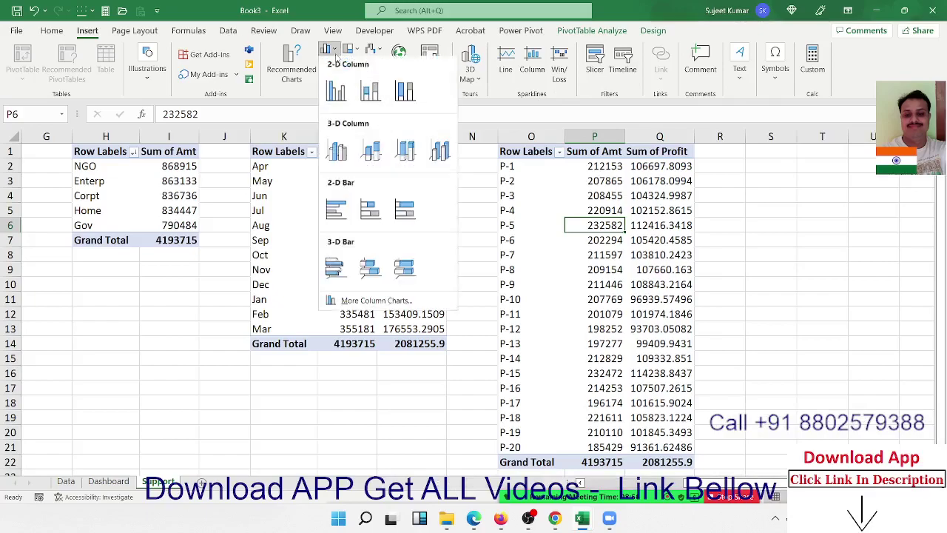
left_click(338, 216)
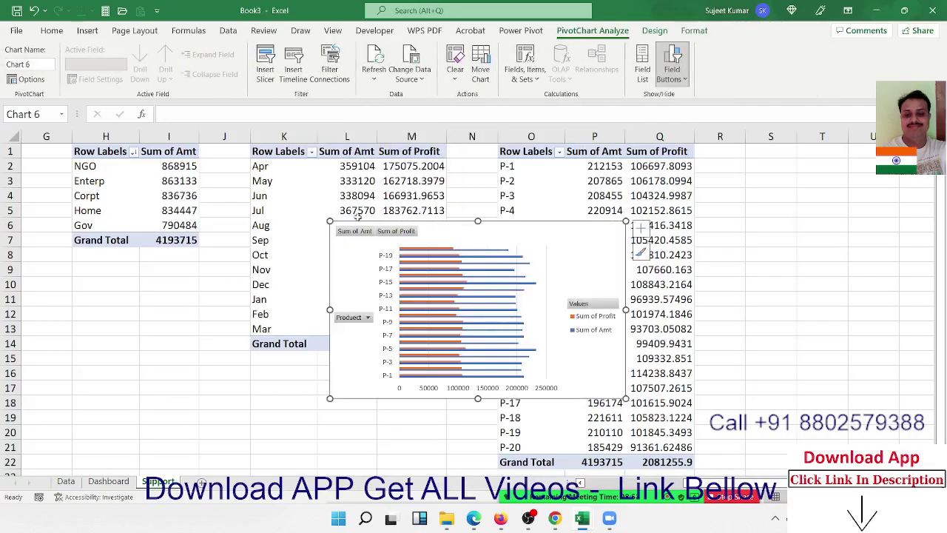
key("Delete")
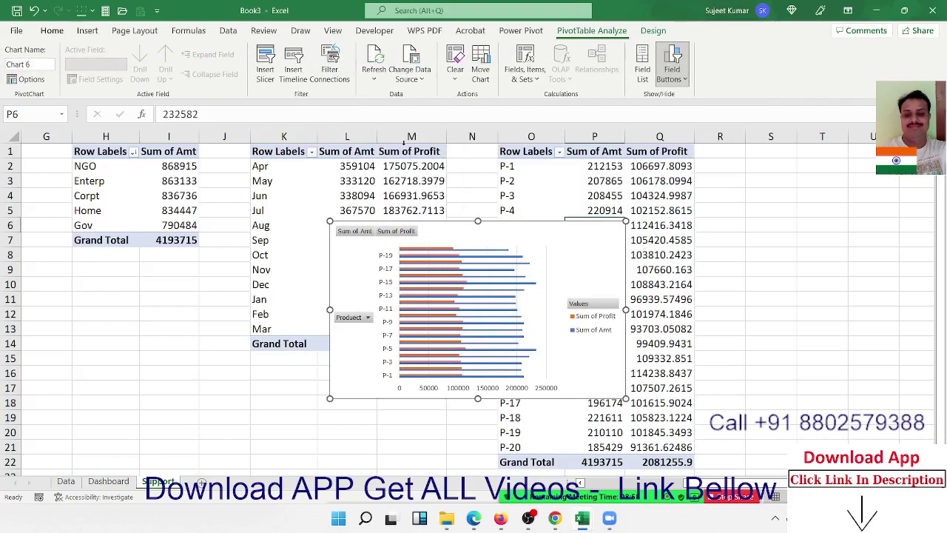
left_click(594, 32)
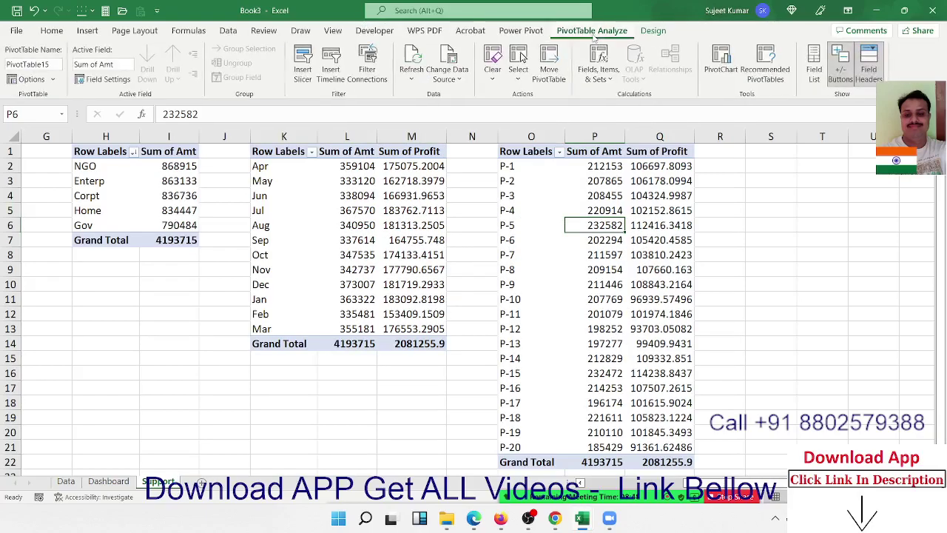
left_click(88, 30)
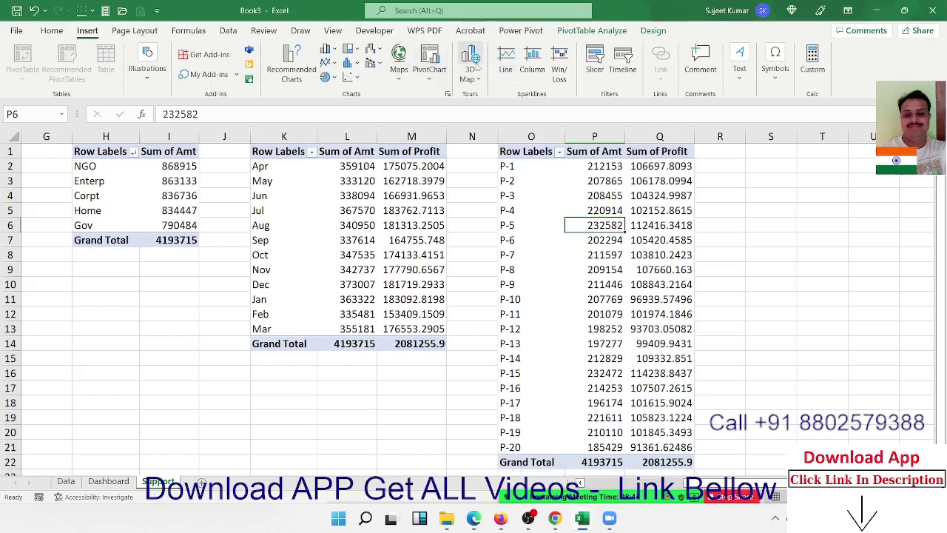
left_click(356, 65)
left_click(328, 49)
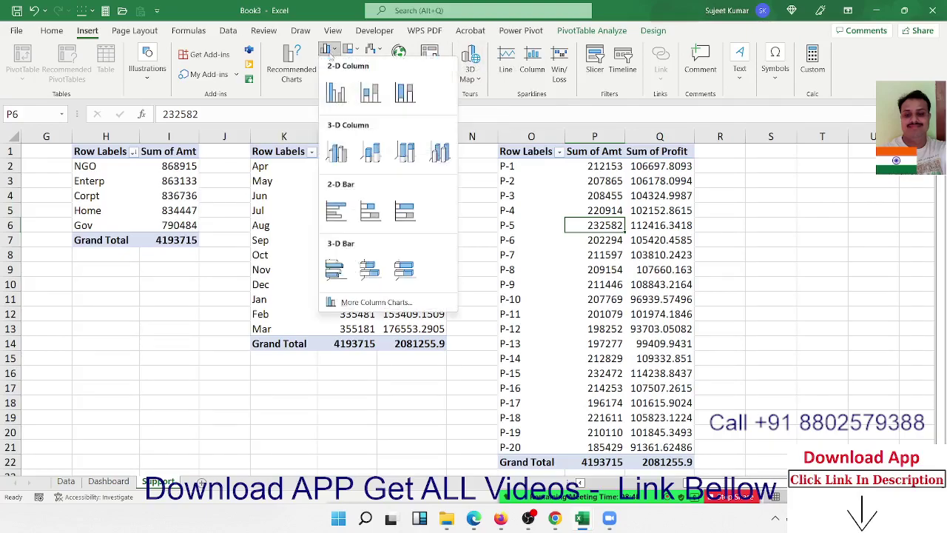
left_click(367, 215)
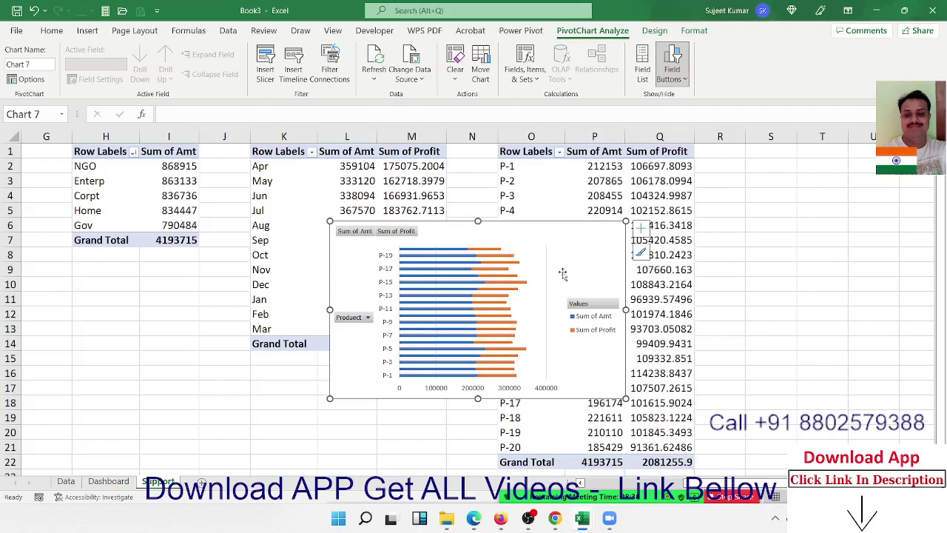
key("ctrl+x")
Look over the Dashboard for free space beside the top product and category cards.
left_click(108, 481)
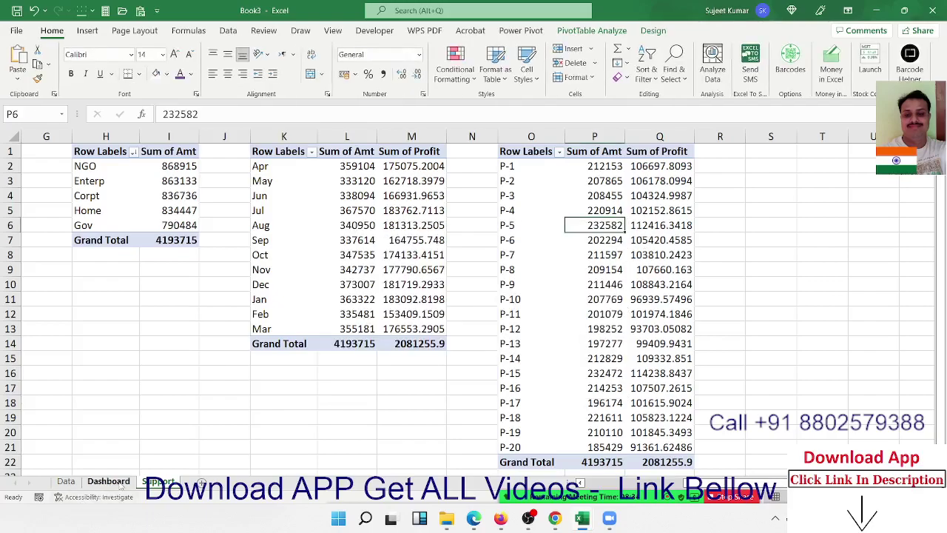
scroll(556, 252, "up", 7)
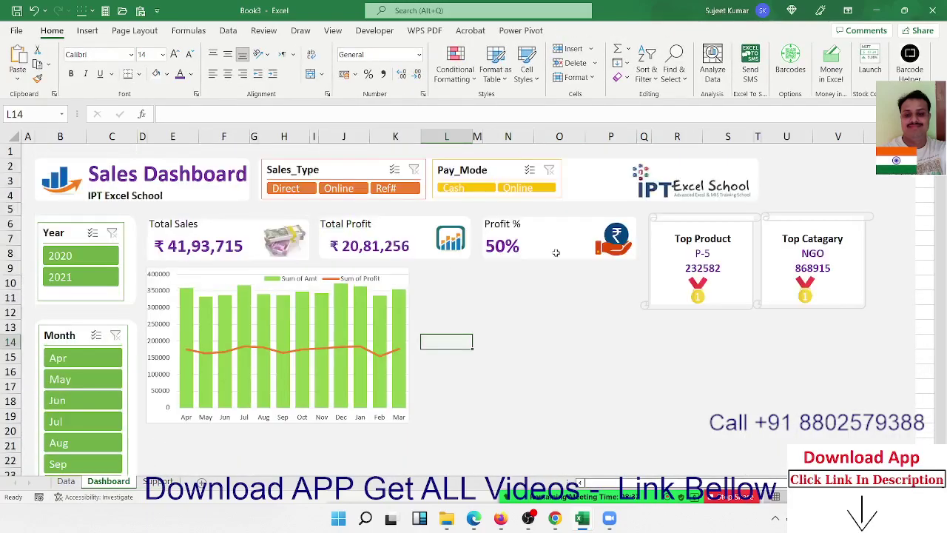
left_click(449, 301)
left_click(652, 328)
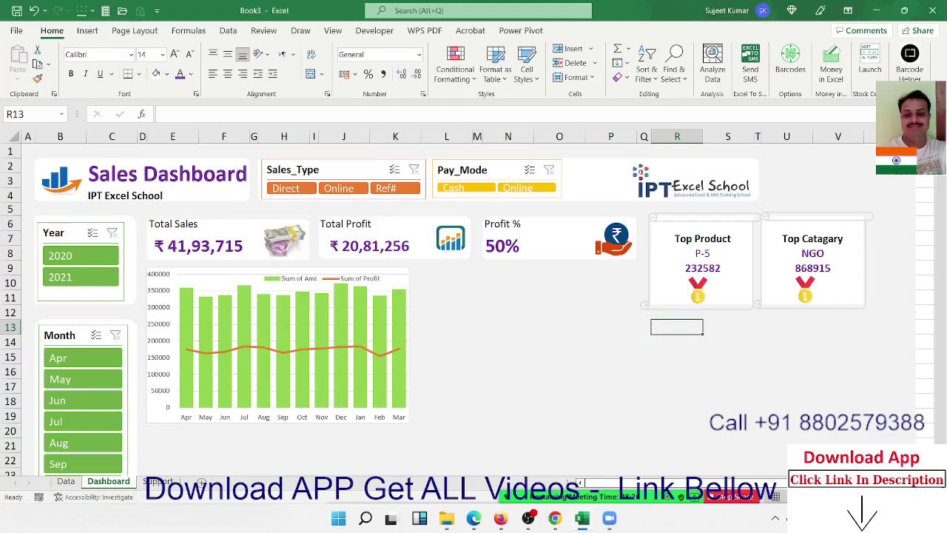
Move the product bar chart from the Support sheet onto the Dashboard.
left_click(164, 483)
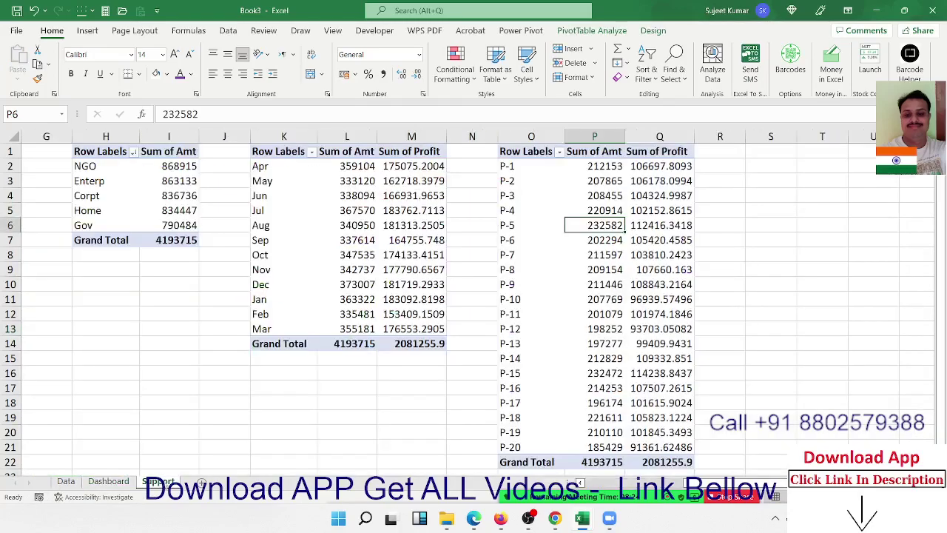
key("alt+F1")
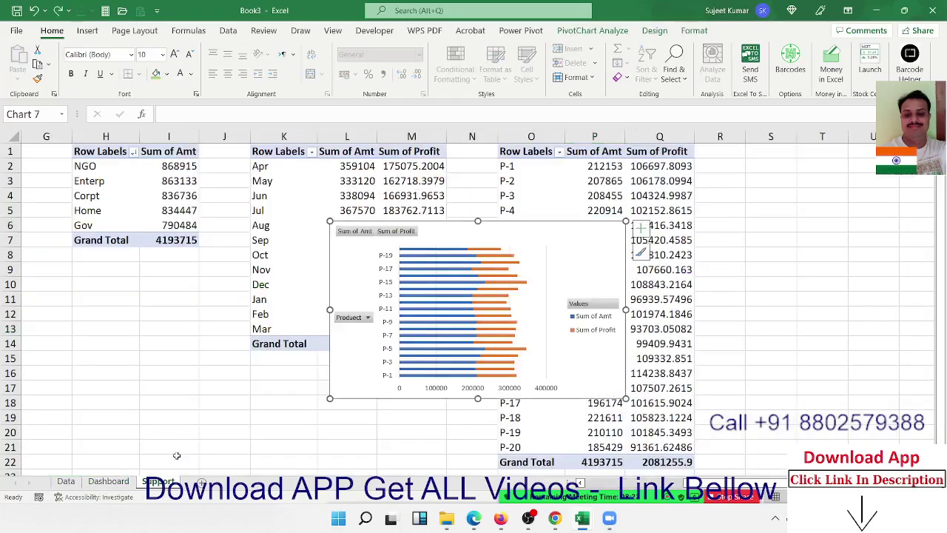
key("Delete")
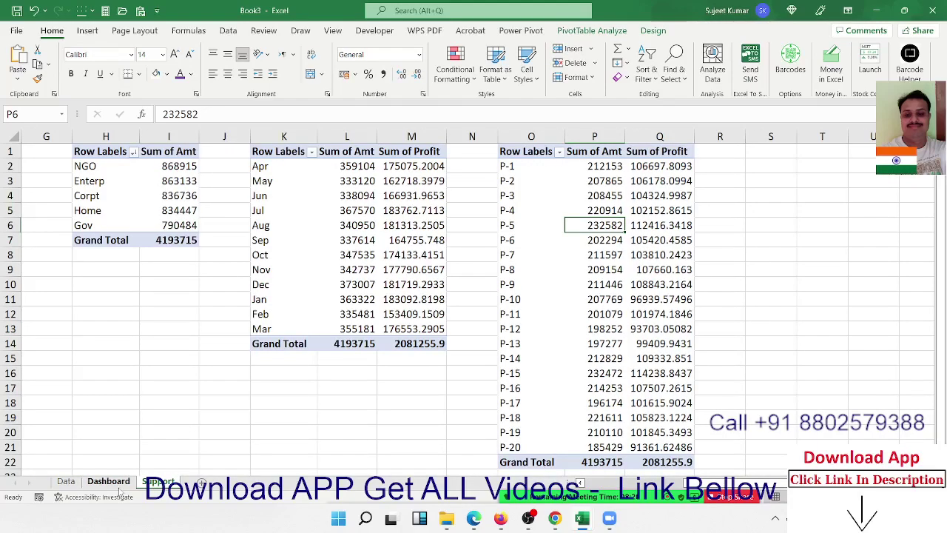
left_click(108, 481)
key("ctrl+v")
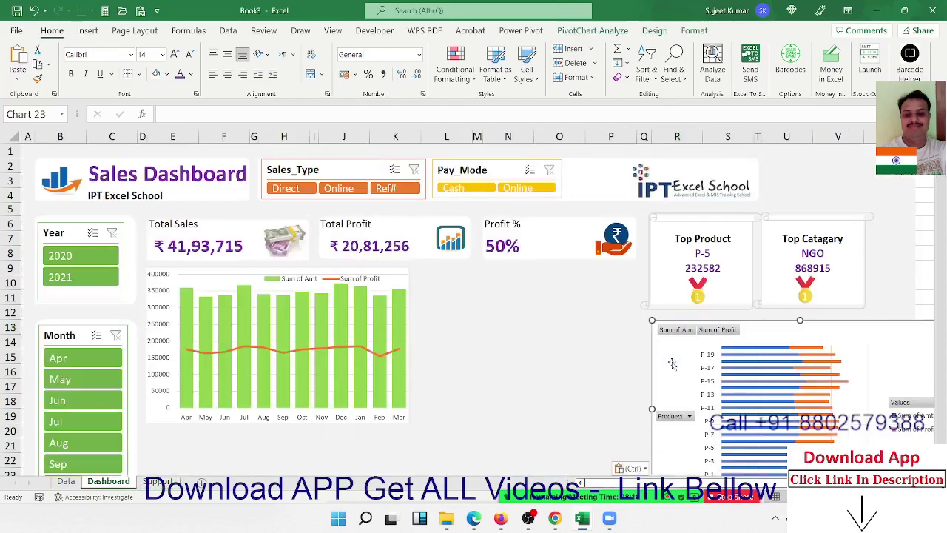
Stretch the pasted product bar chart taller beneath the cards.
scroll(675, 355, "down", 7)
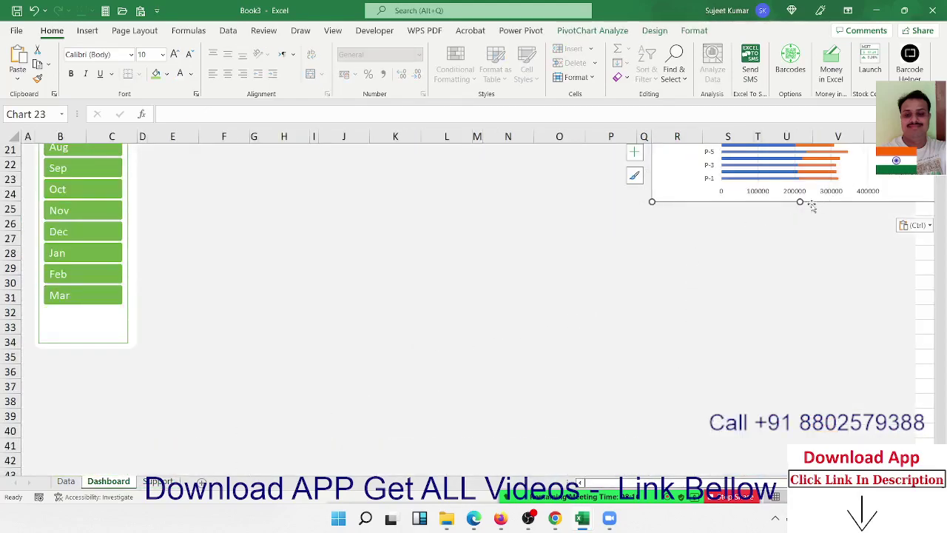
left_click_drag(800, 201, 777, 348)
scroll(777, 347, "up", 1)
scroll(777, 348, "up", 5)
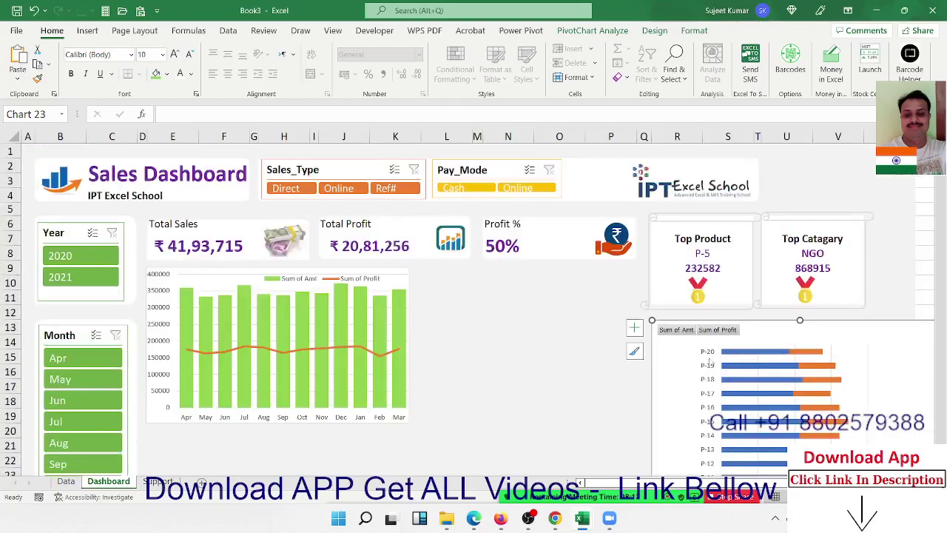
Hide all field buttons on the product bar chart.
right_click(687, 332)
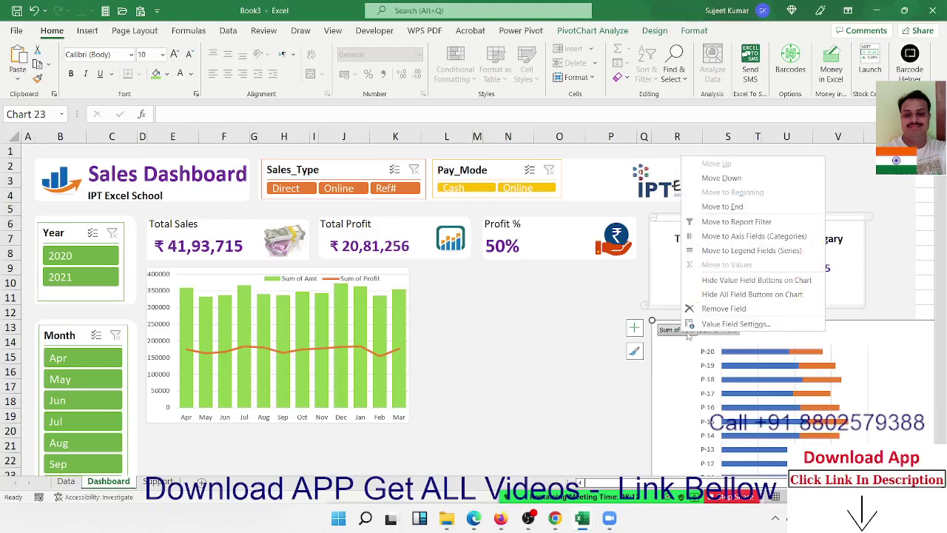
left_click(729, 295)
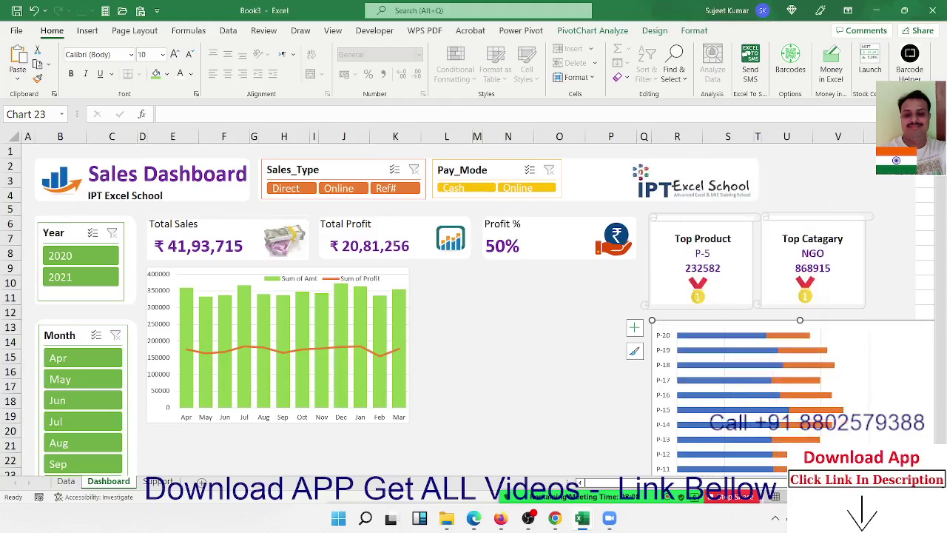
scroll(474, 311, "right", 2)
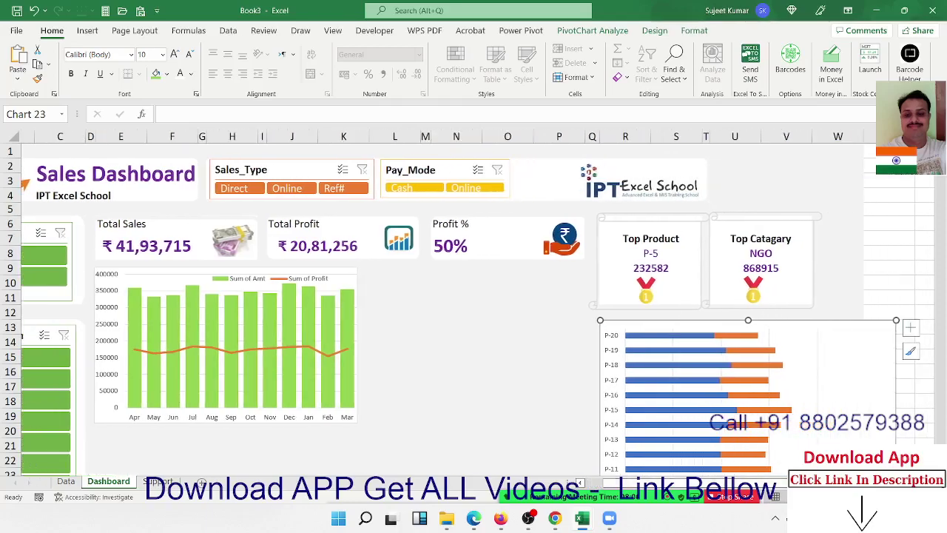
scroll(849, 441, "down", 2)
scroll(851, 437, "down", 4)
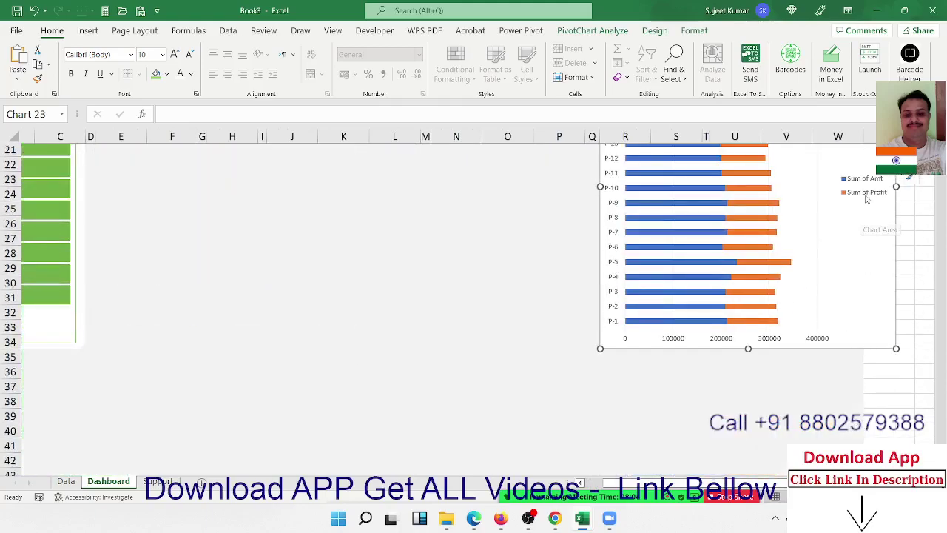
Place the legend at the top of the chart as a single line.
left_click(866, 194)
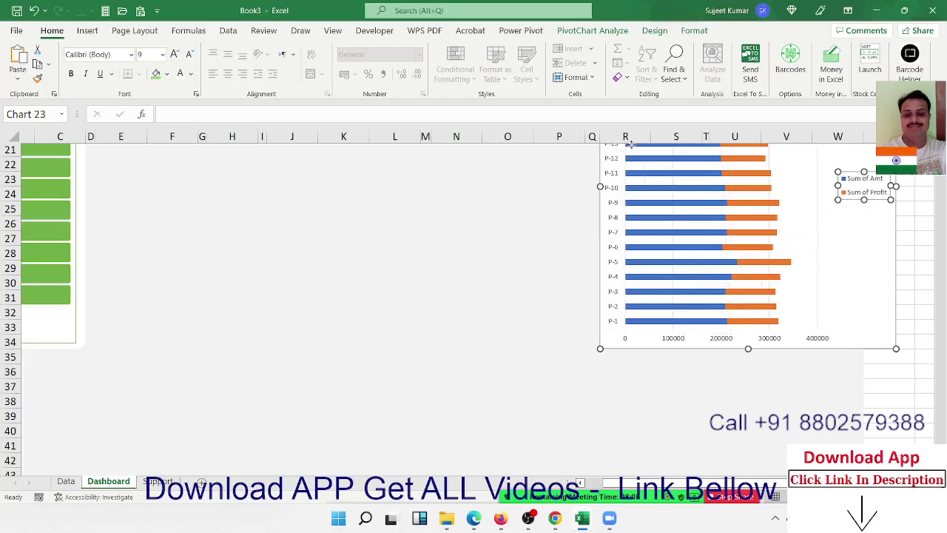
scroll(641, 175, "up", 2)
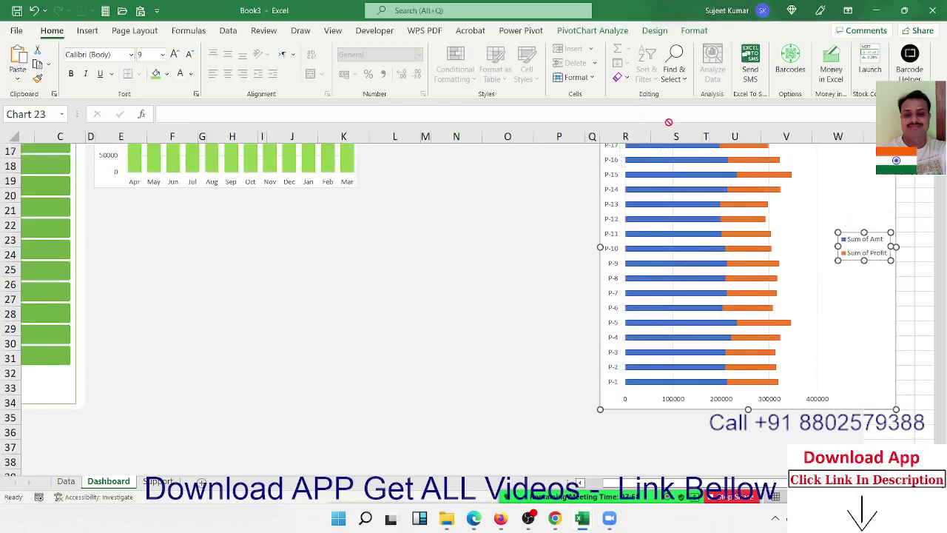
scroll(754, 154, "up", 2)
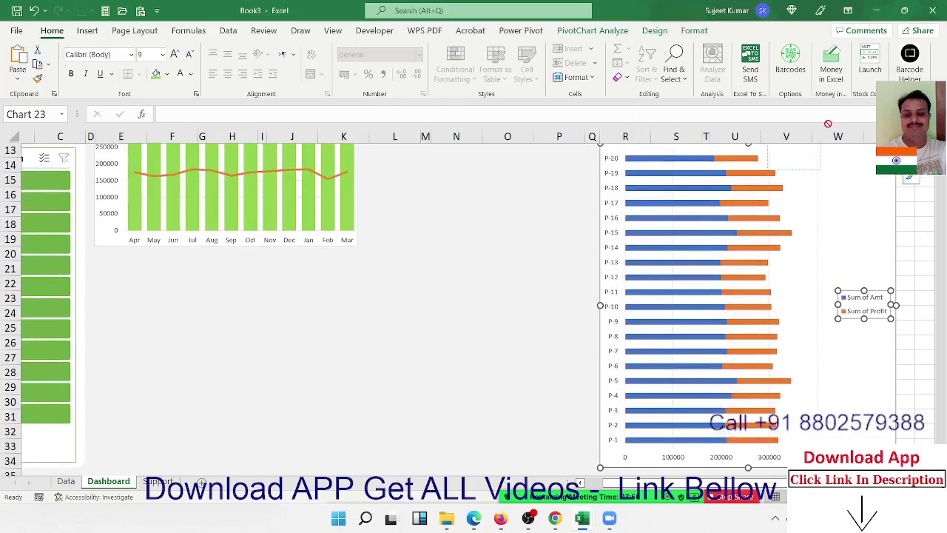
scroll(777, 159, "up", 1)
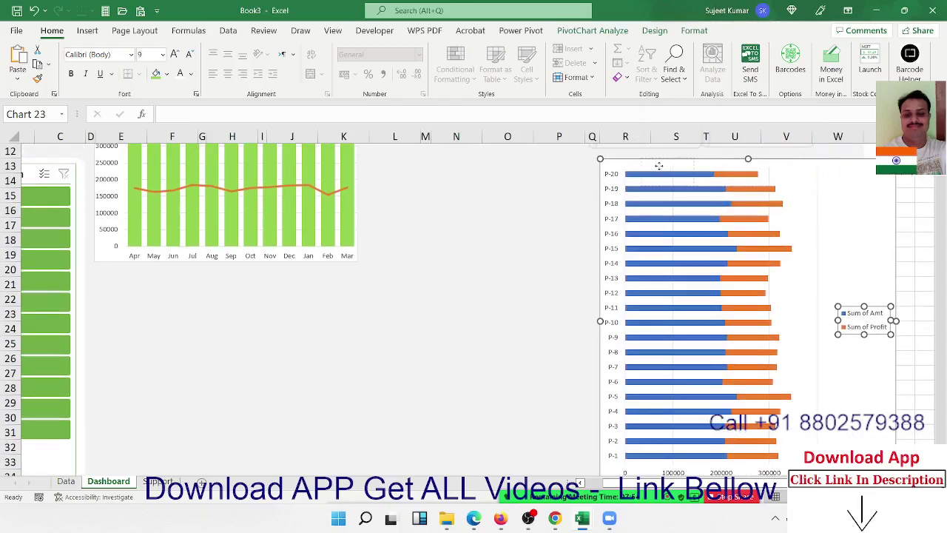
key("ctrl+z")
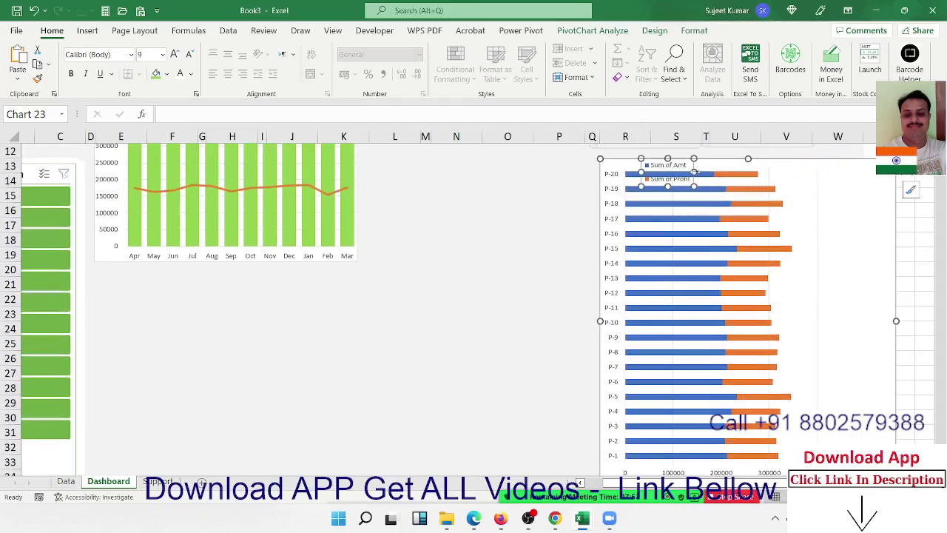
left_click_drag(694, 173, 763, 172)
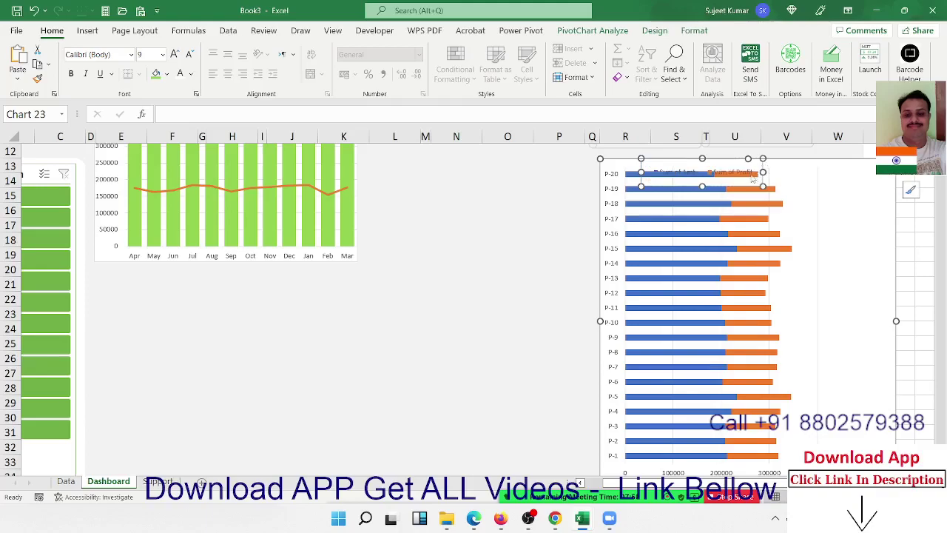
left_click_drag(702, 187, 707, 173)
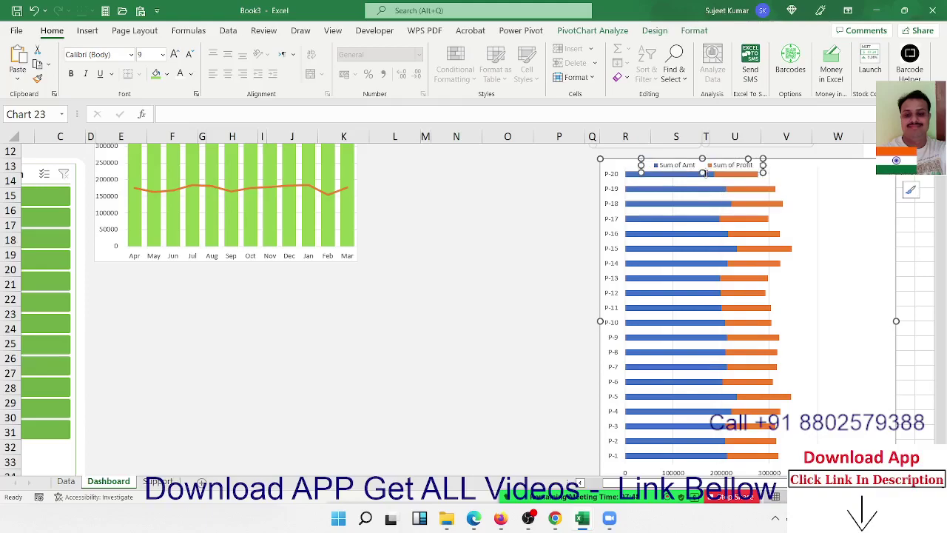
Widen the chart's plot area to the right.
left_click(818, 291)
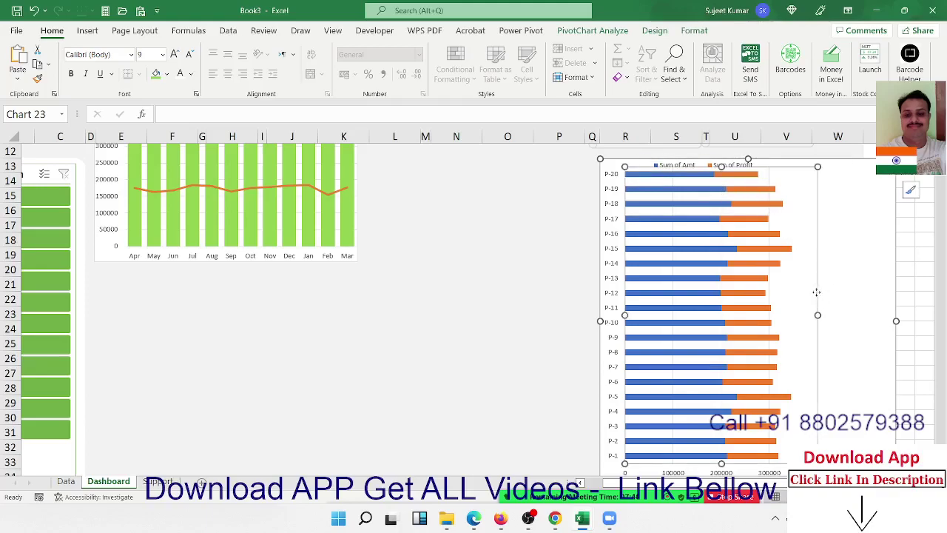
left_click(833, 291)
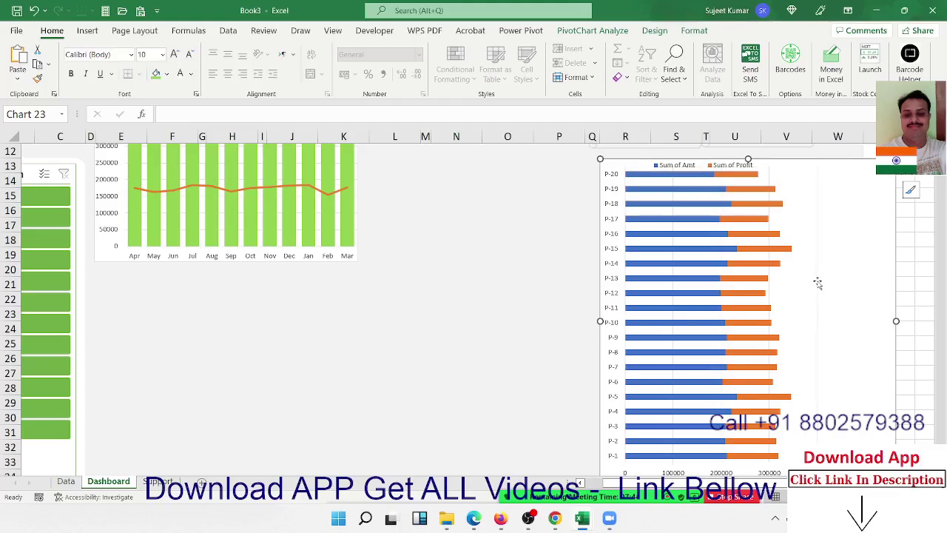
left_click(818, 282)
left_click(835, 296)
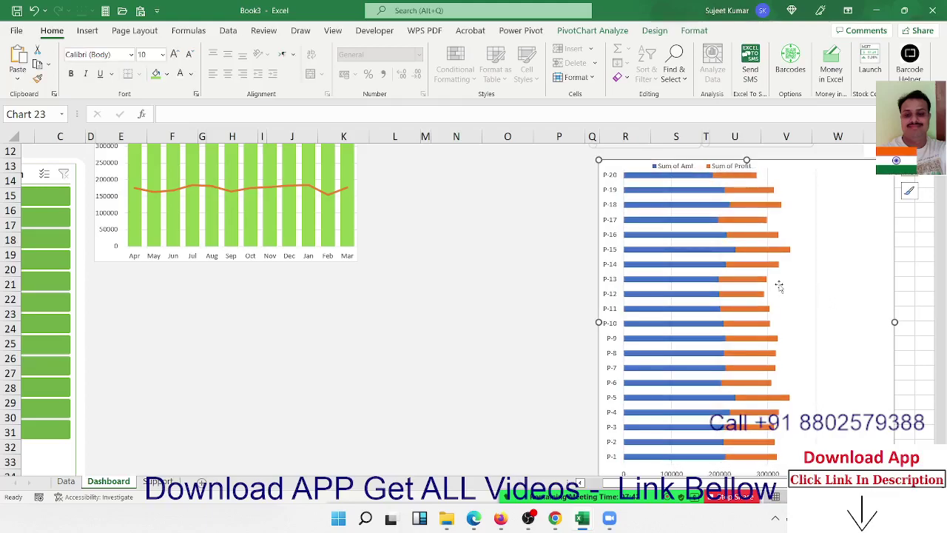
left_click(770, 278)
left_click(811, 290)
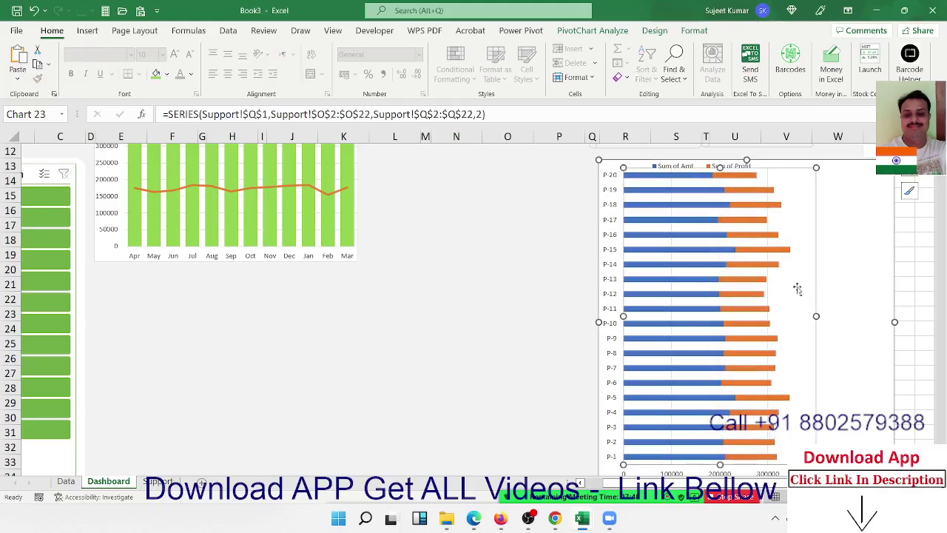
left_click(770, 279)
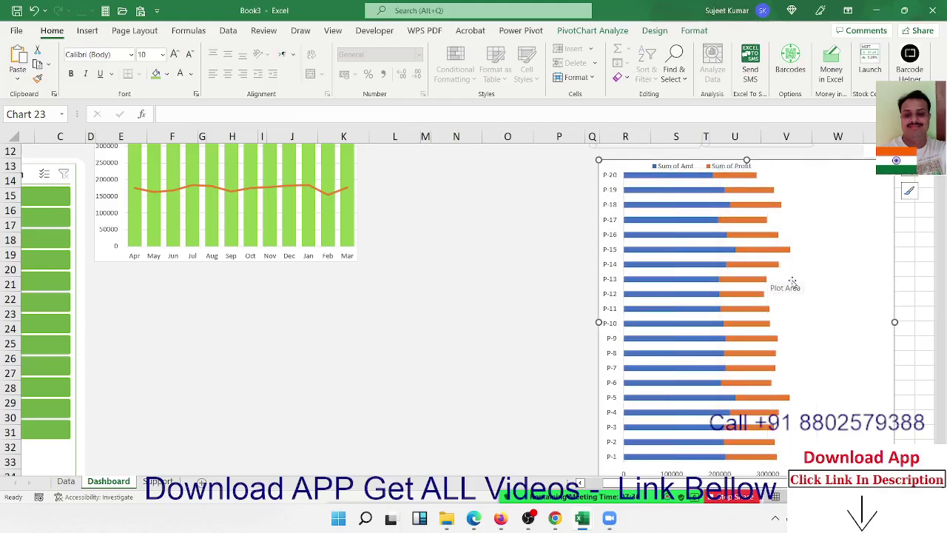
left_click(800, 284)
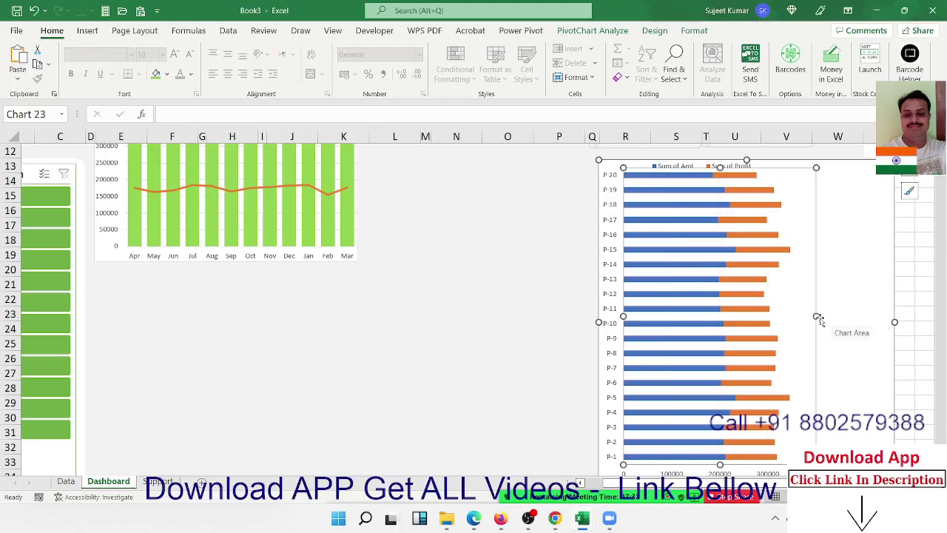
mouse_move(816, 317)
left_mouse_down()
mouse_move(887, 312)
mouse_move(844, 320)
left_mouse_up()
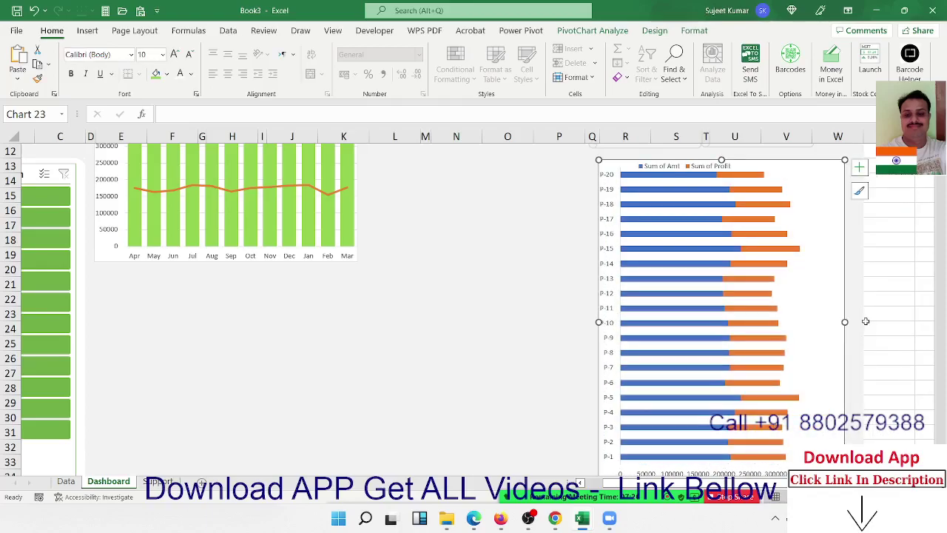
left_click(869, 317)
Align the product bar chart directly beneath the top cards.
scroll(875, 316, "down", 3)
scroll(675, 302, "up", 7)
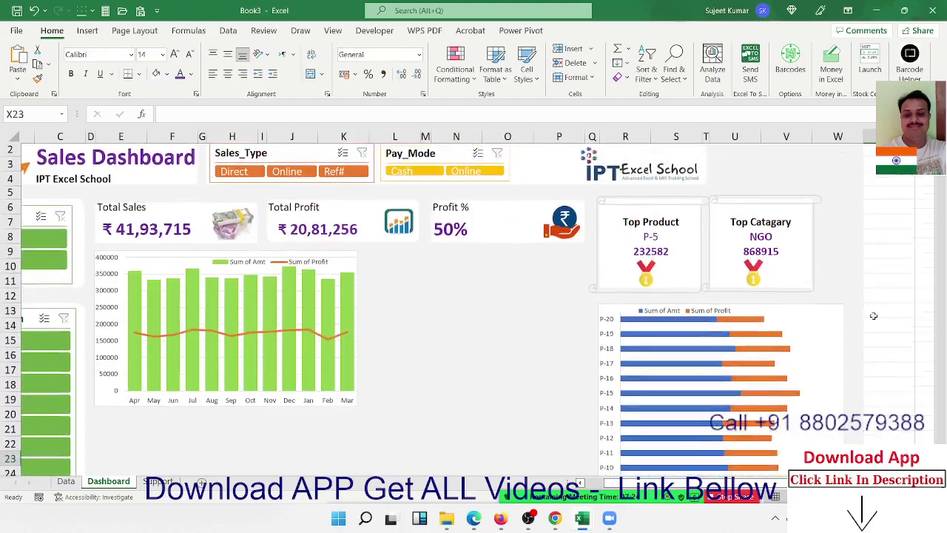
left_click_drag(613, 314, 600, 305)
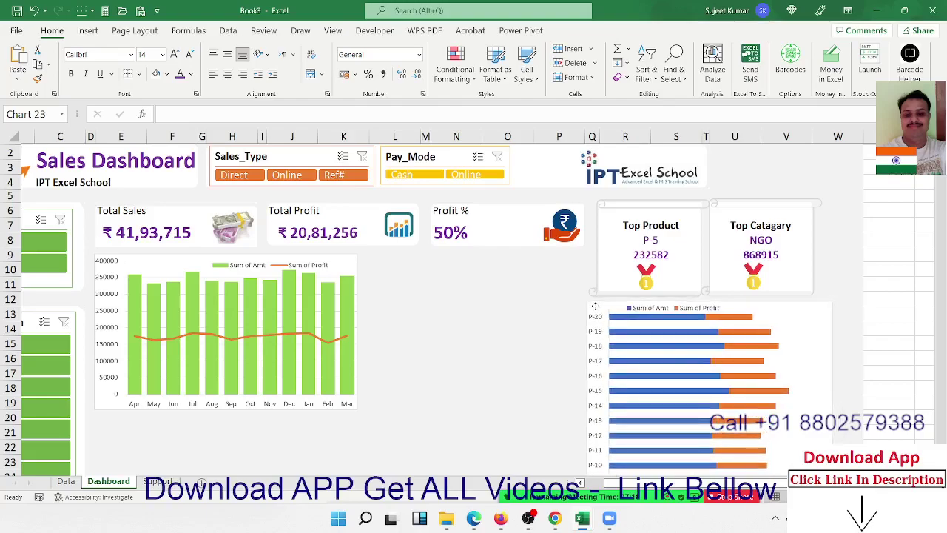
left_click_drag(600, 305, 595, 307)
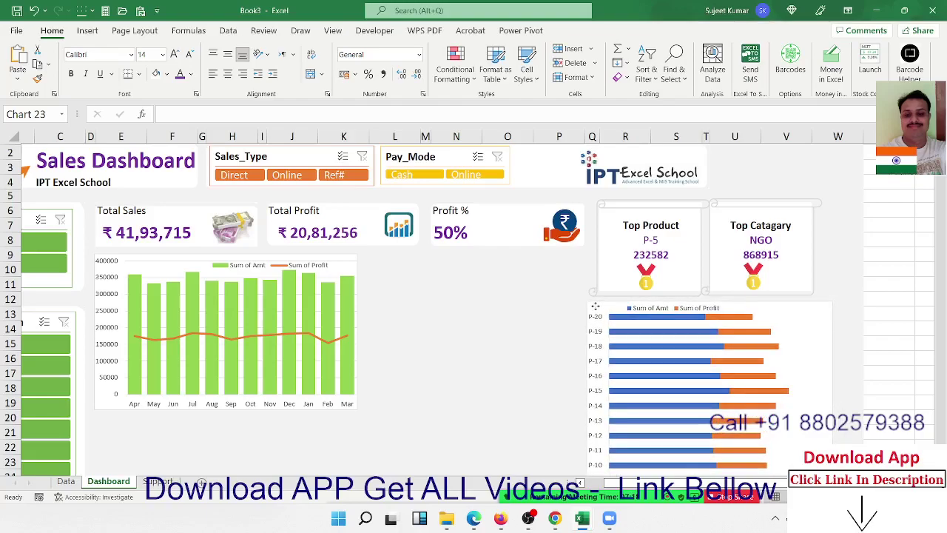
left_click(475, 320)
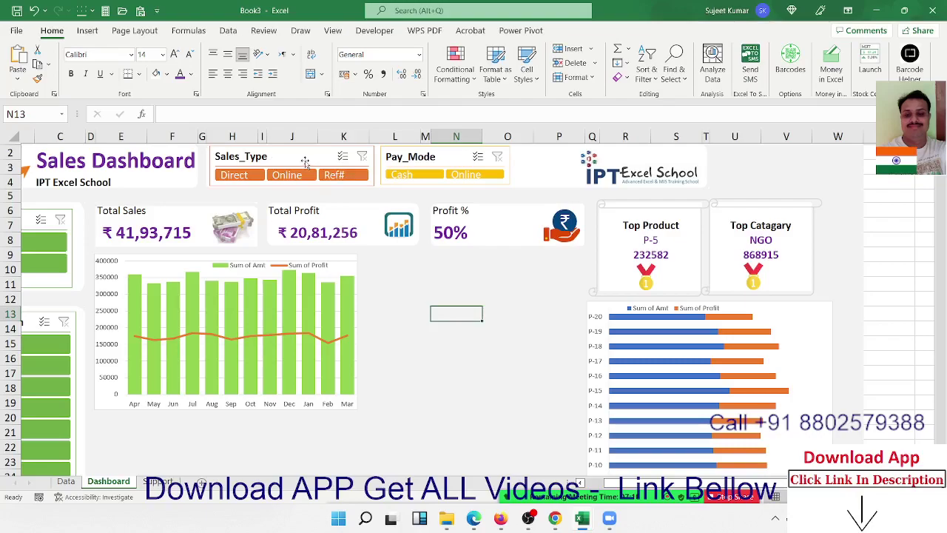
left_click(66, 482)
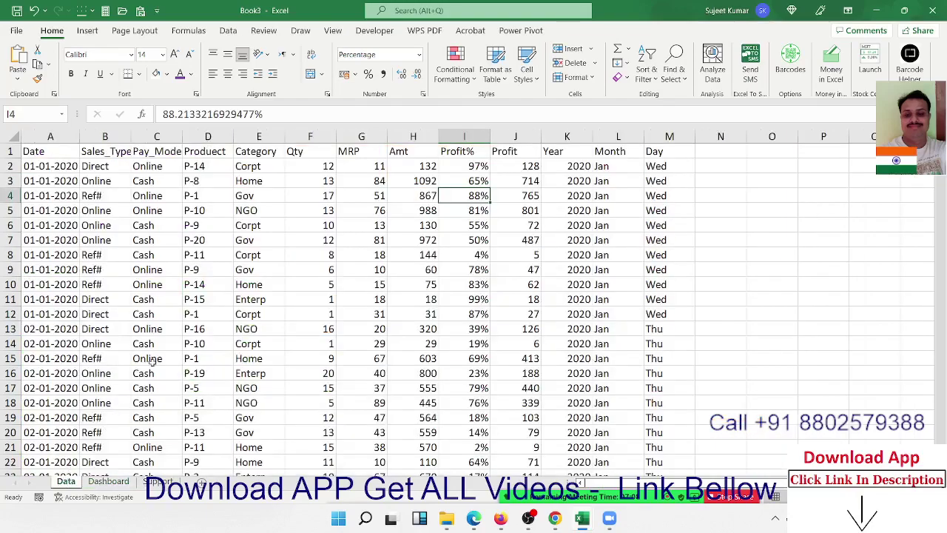
left_click(158, 483)
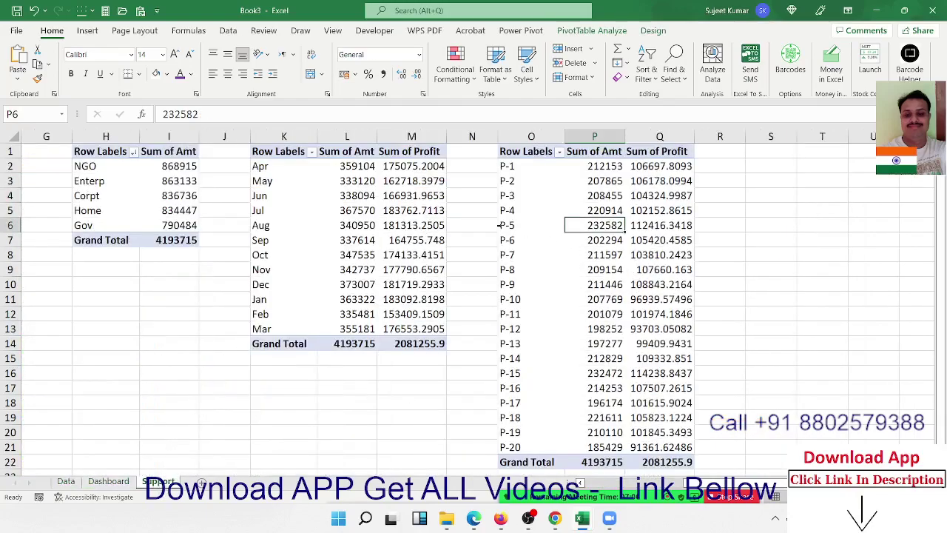
key("Left")
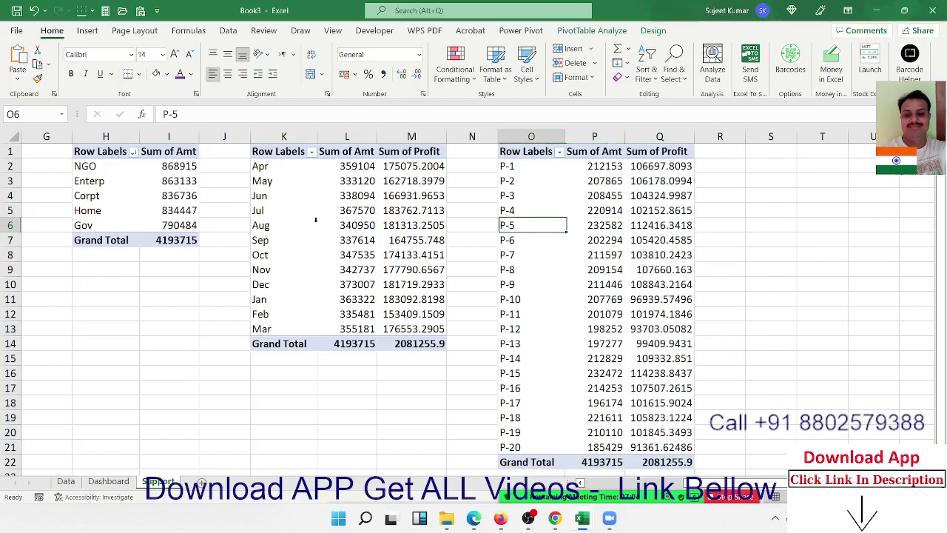
key("ctrl+Left")
key("Home")
key("Right")
key("Right")
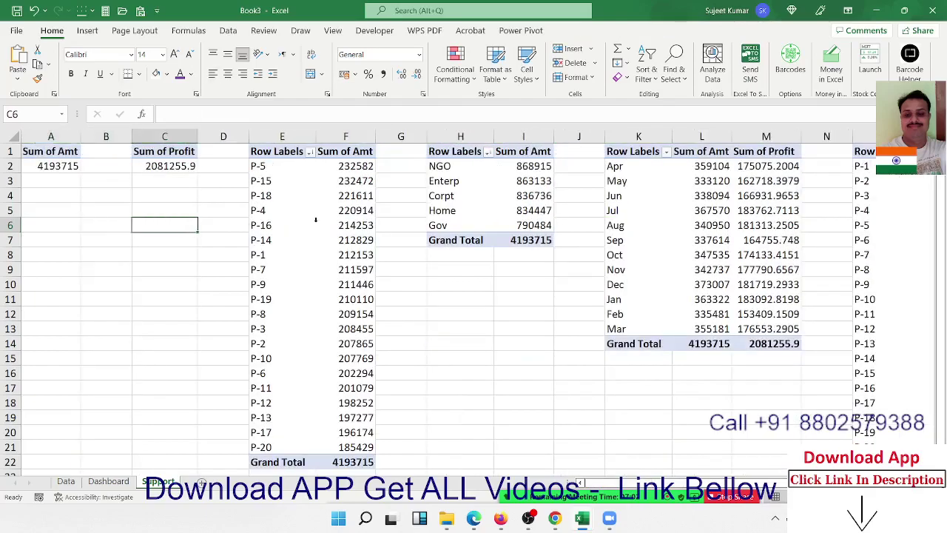
key("Right")
key("Right")
key("Right")
key("Right")
key("Right")
key("Left")
key("Left")
key("Left")
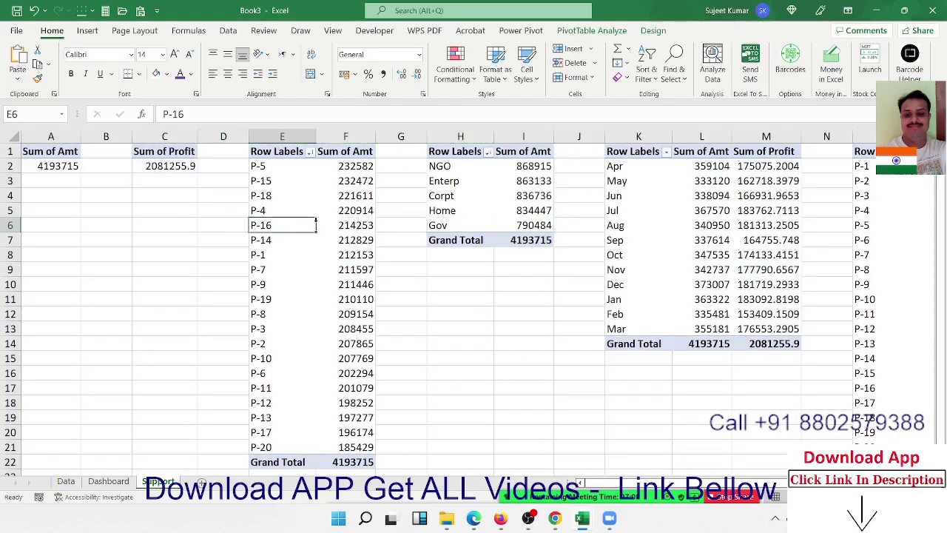
key("Left")
key("Left")
key("Up")
key("Up")
key("Right")
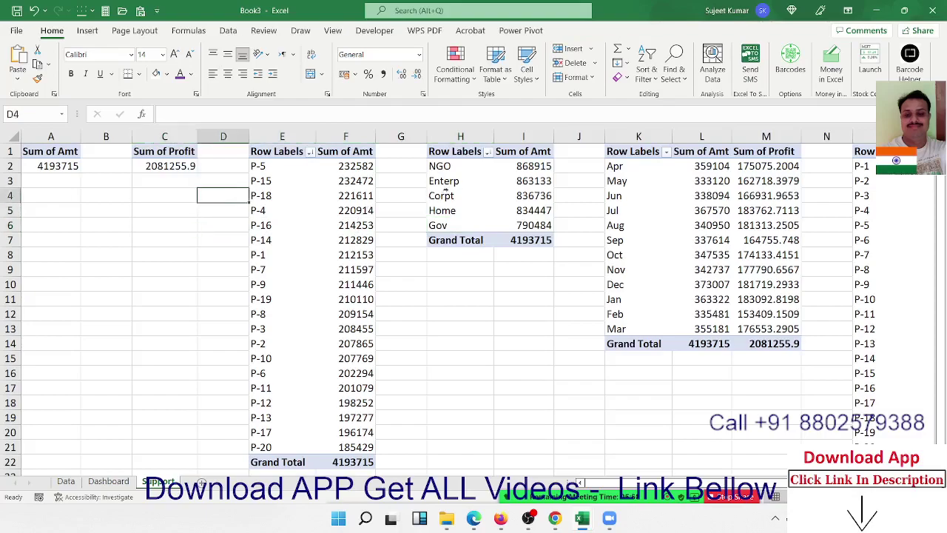
left_click(454, 177)
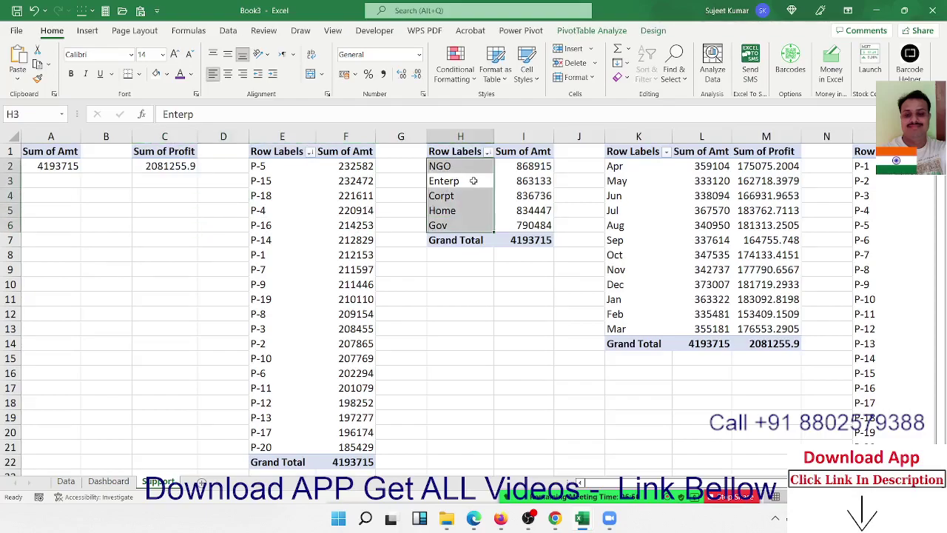
left_click(474, 181)
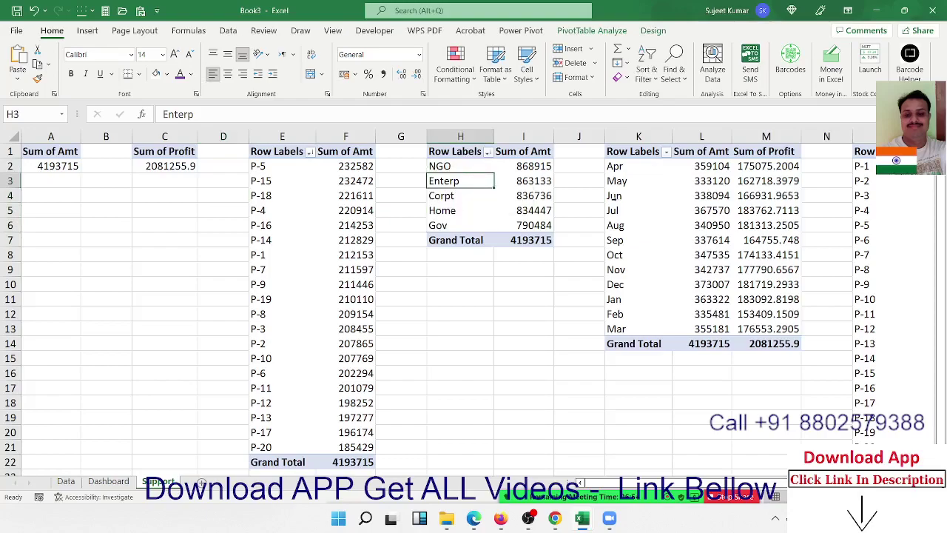
key("Up")
key("Right")
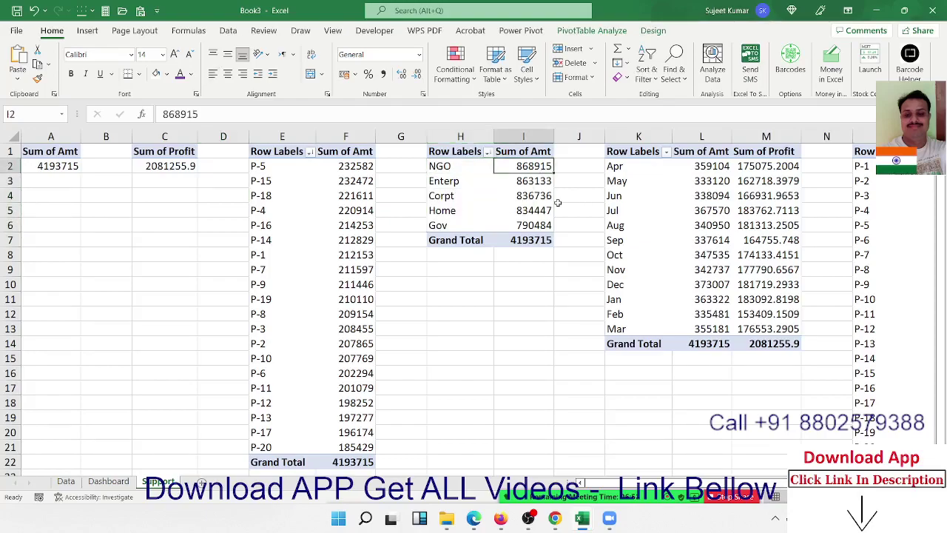
key("Right")
key("Right")
key("Right")
key("Left")
key("Left")
key("Left")
key("Left")
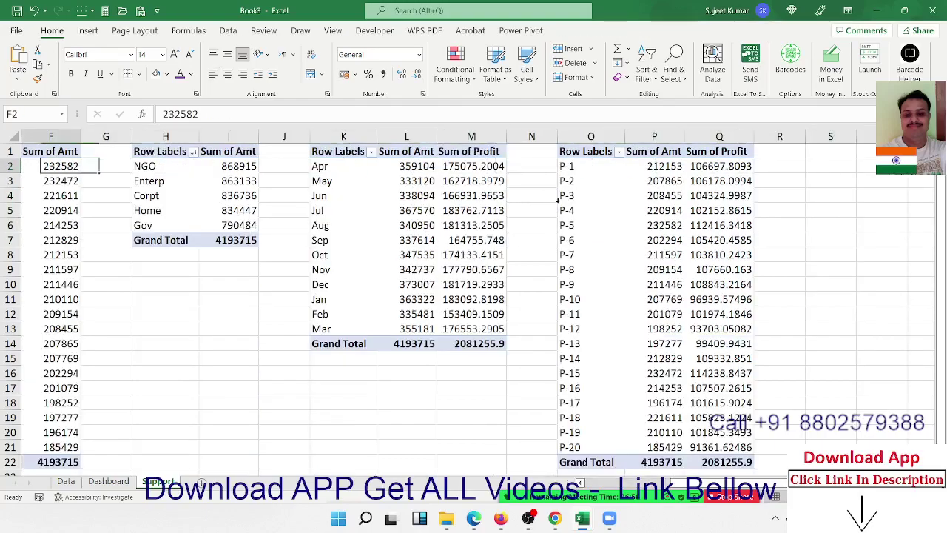
key("Left")
key("Left")
key("Left")
key("Right")
key("Right")
key("Right")
key("Right")
key("Right")
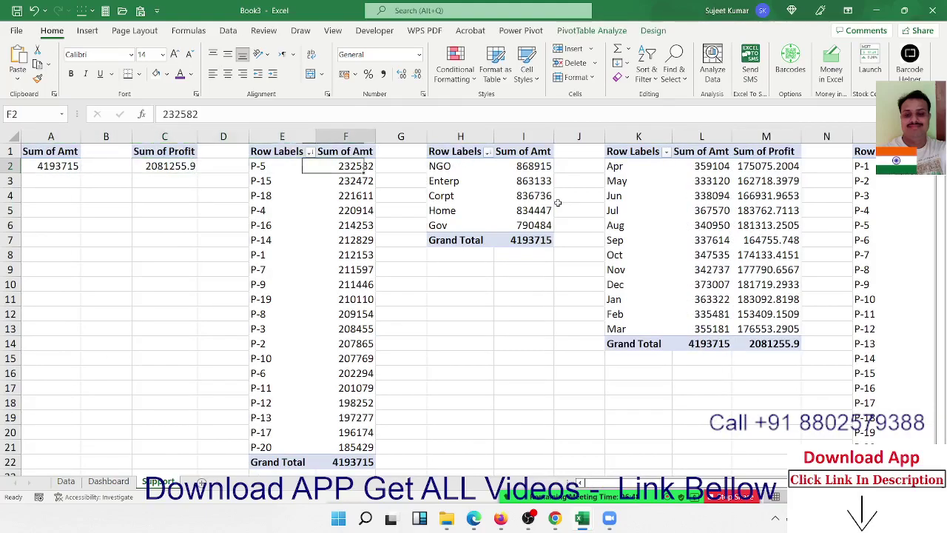
key("Right")
key("Right")
key("Up")
key("Down")
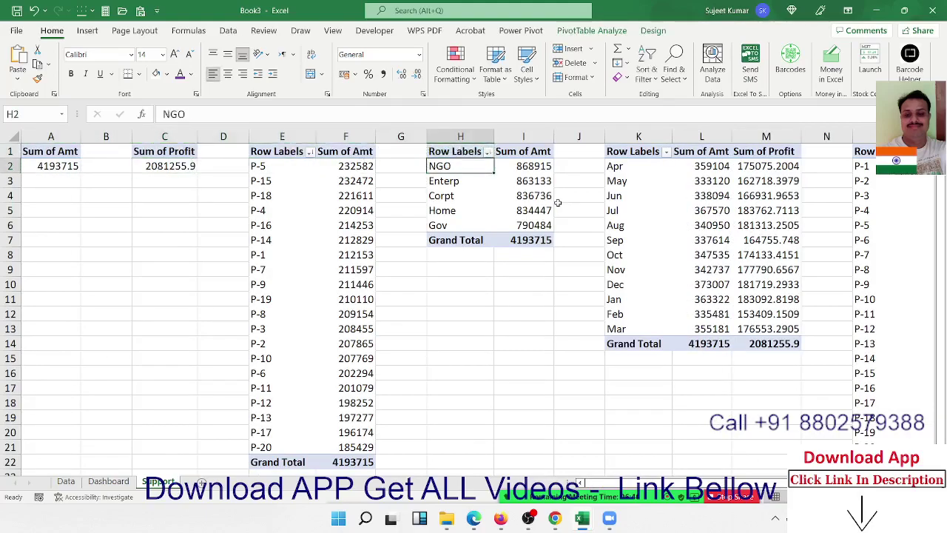
key("shift+Right")
key("shift+Down")
key("Up")
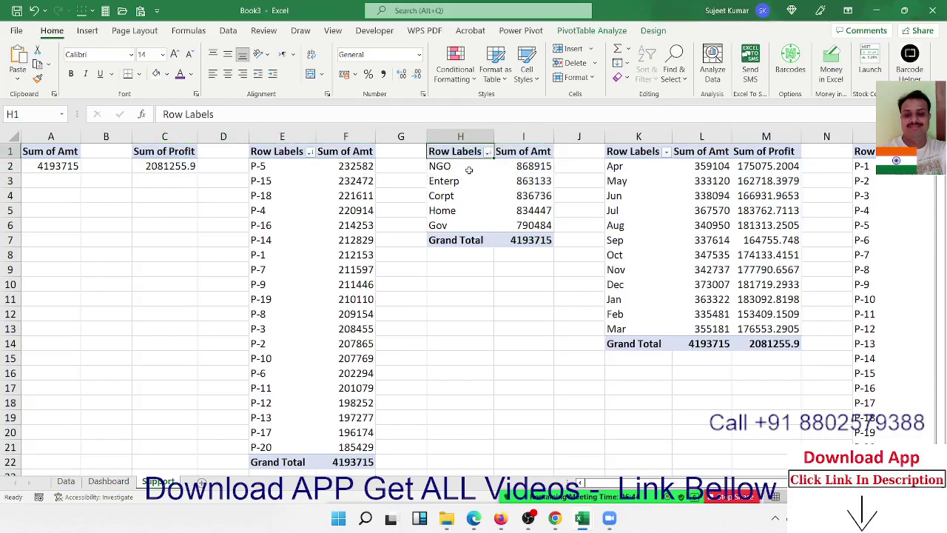
Insert a 2-D pie chart of category sales and move it to the Dashboard.
left_click(87, 31)
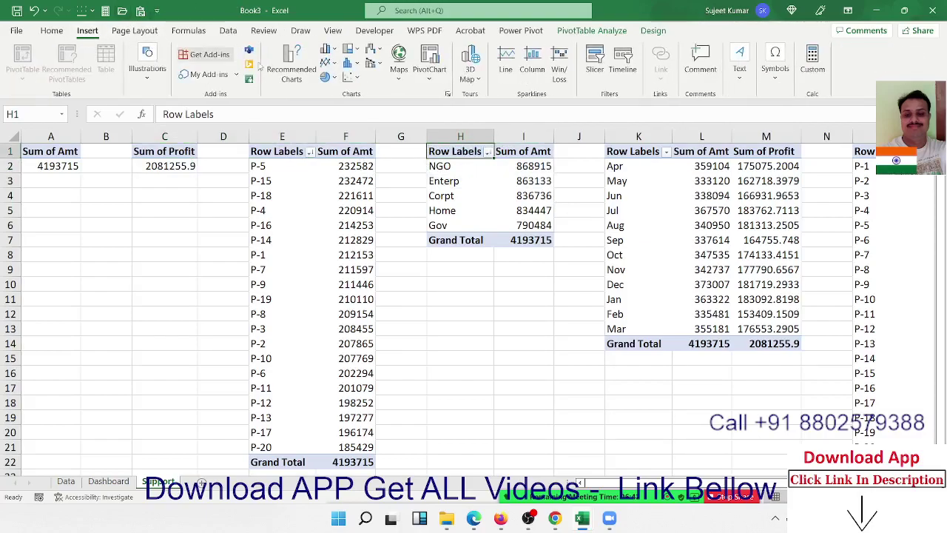
left_click(330, 77)
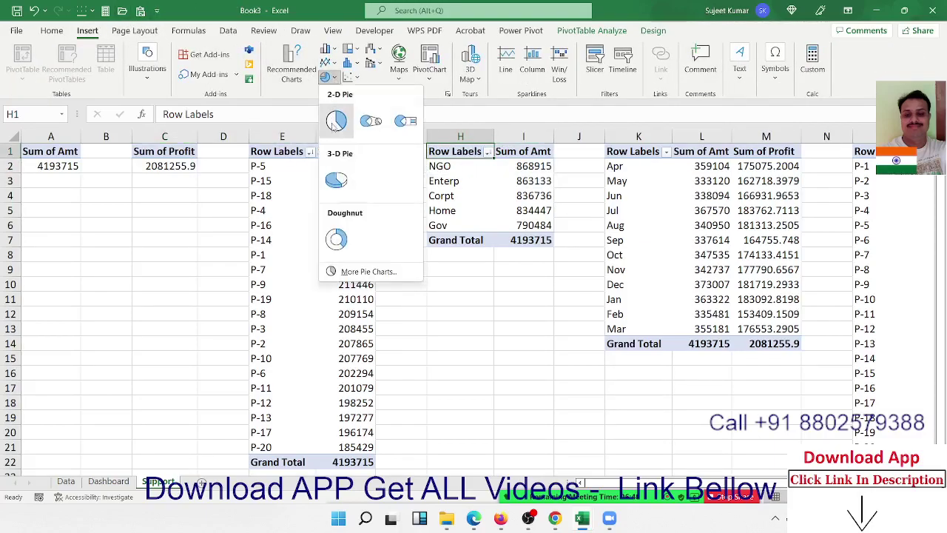
left_click(352, 120)
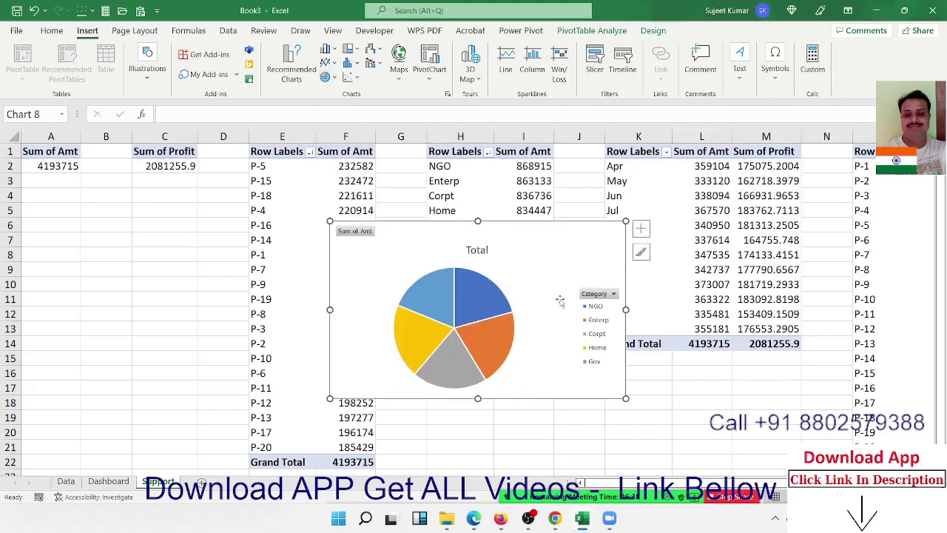
key("Delete")
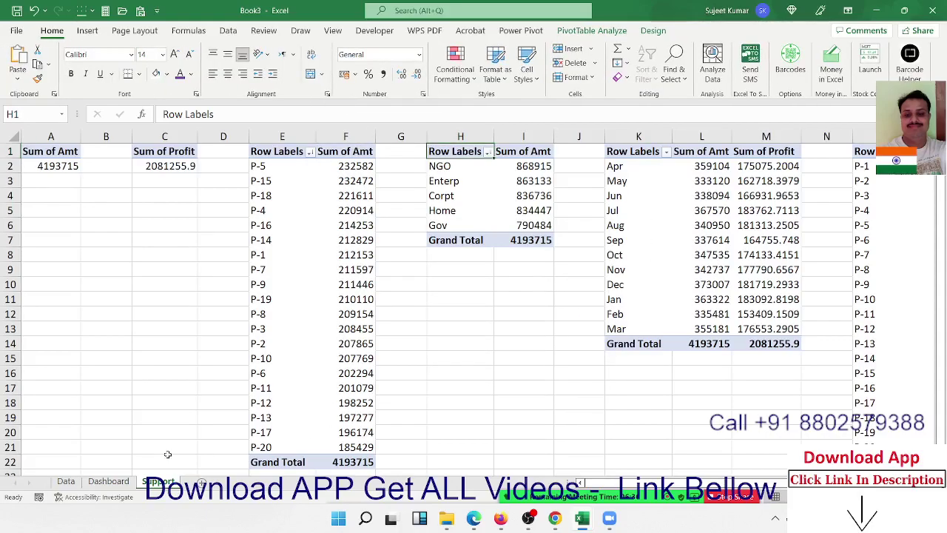
left_click(122, 481)
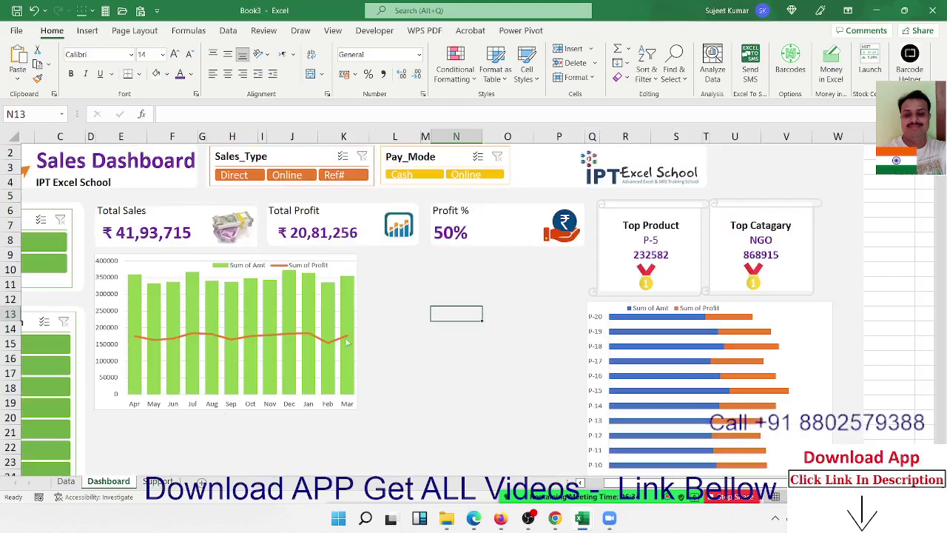
left_click(378, 267)
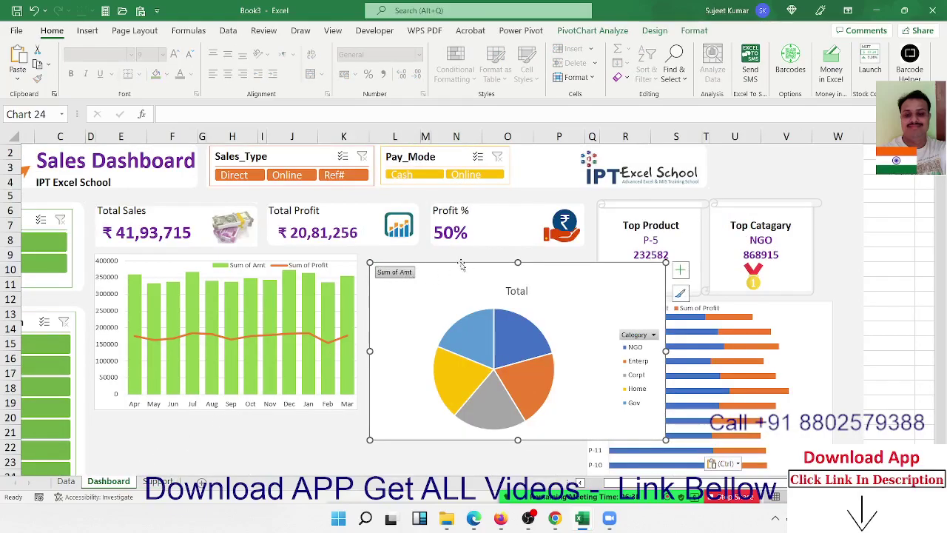
Remove the pie chart's field buttons, legend and 'Total' title.
right_click(397, 279)
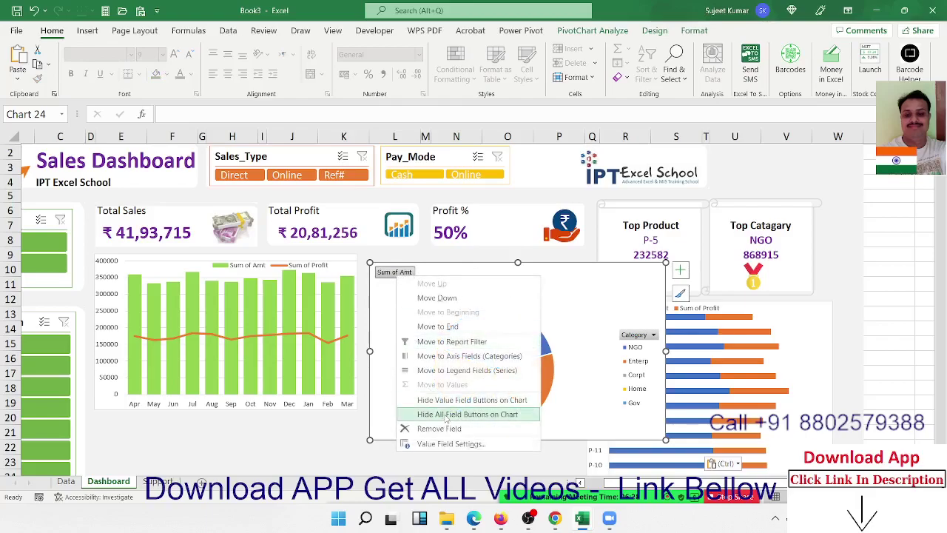
left_click(447, 414)
left_click(644, 334)
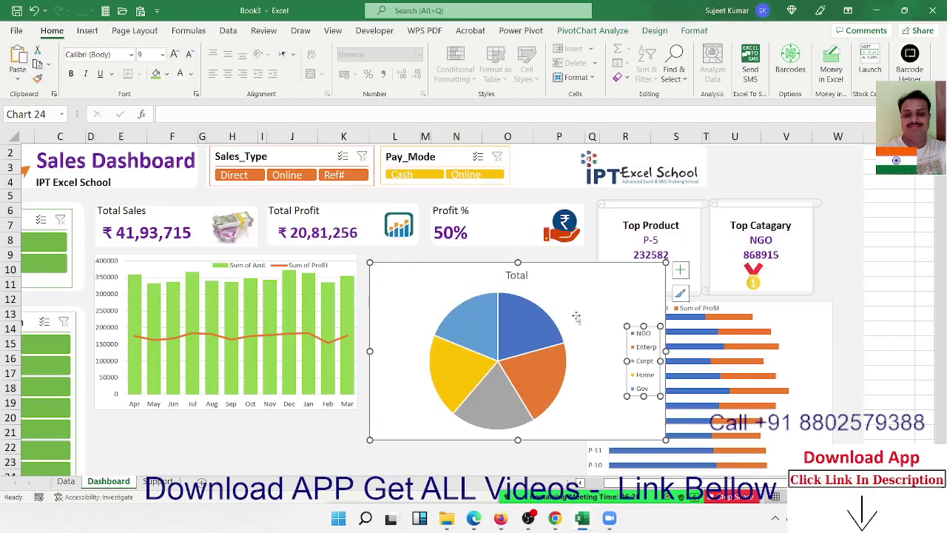
key("Delete")
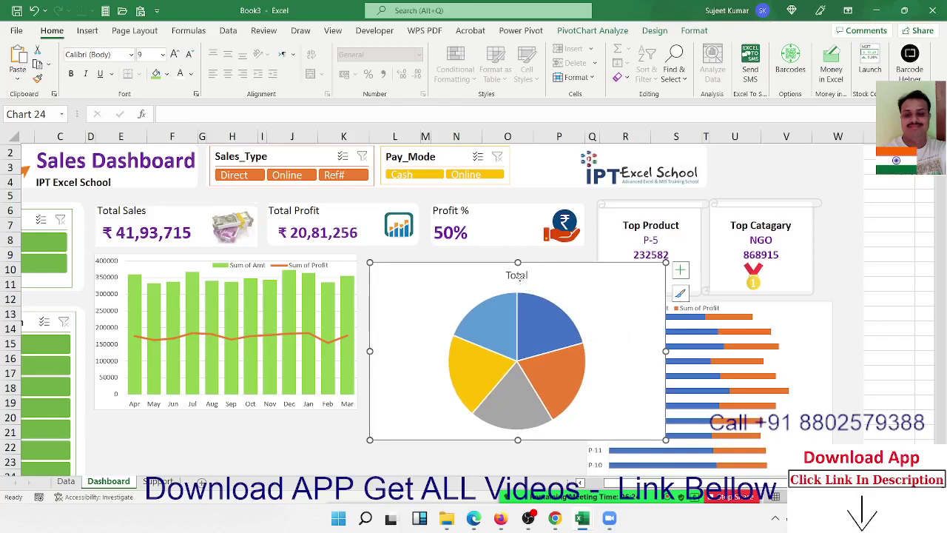
double_click(519, 277)
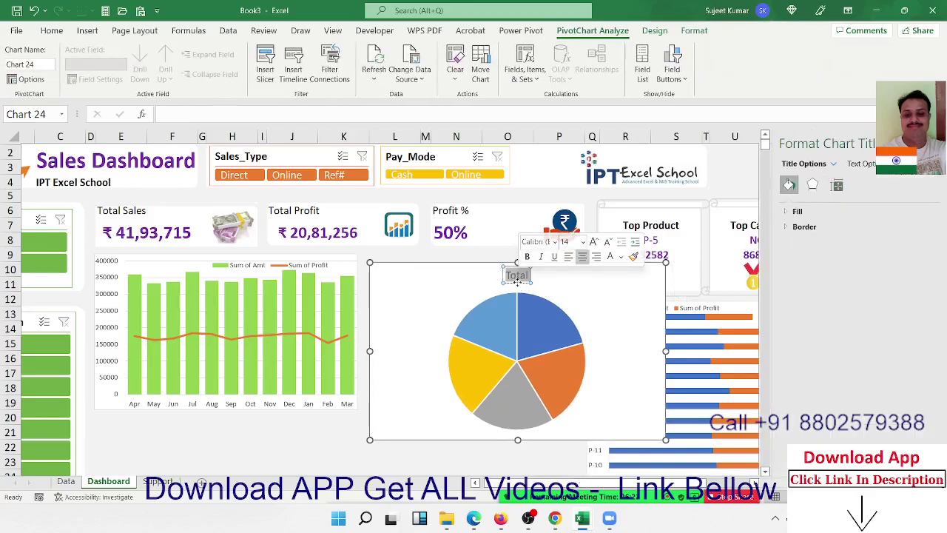
key("Delete")
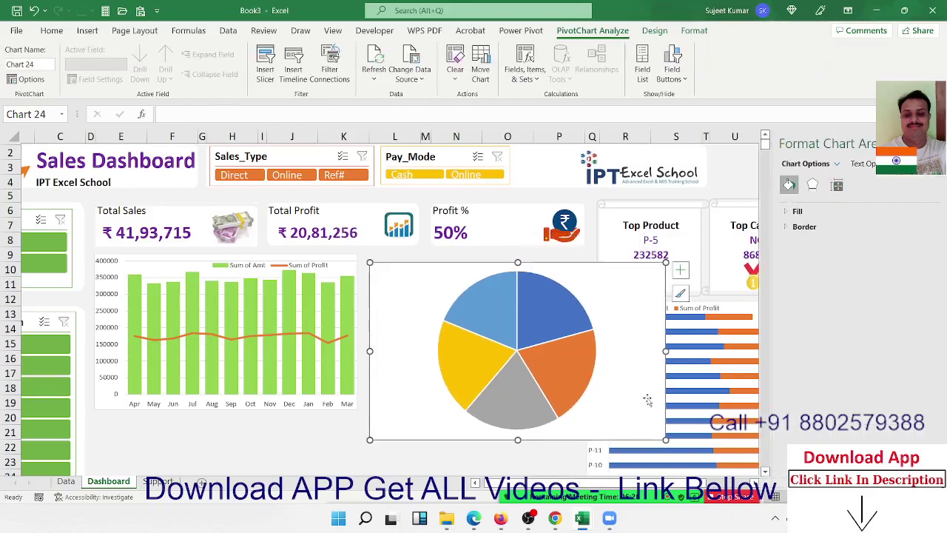
Resize and position the pie chart to fit the gap beside the monthly chart.
left_click_drag(666, 439, 587, 413)
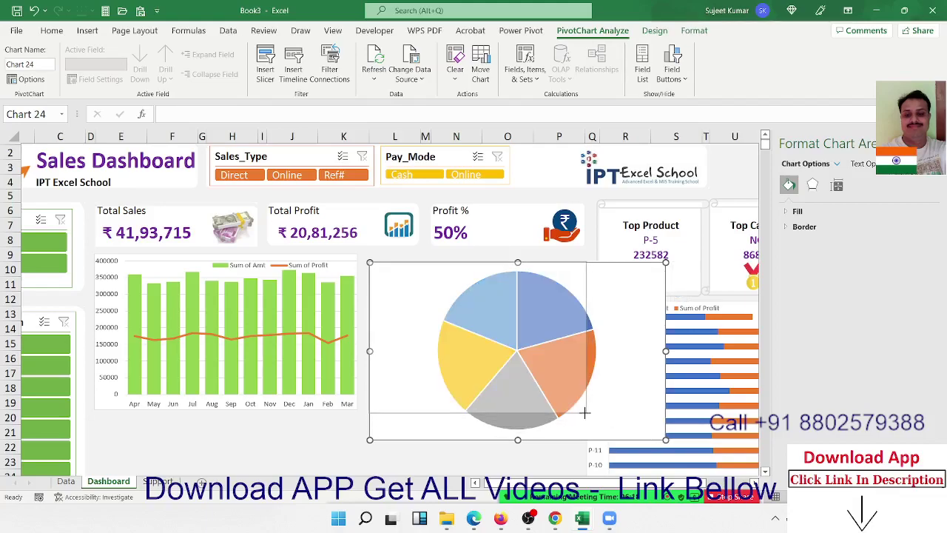
left_click_drag(587, 413, 571, 413)
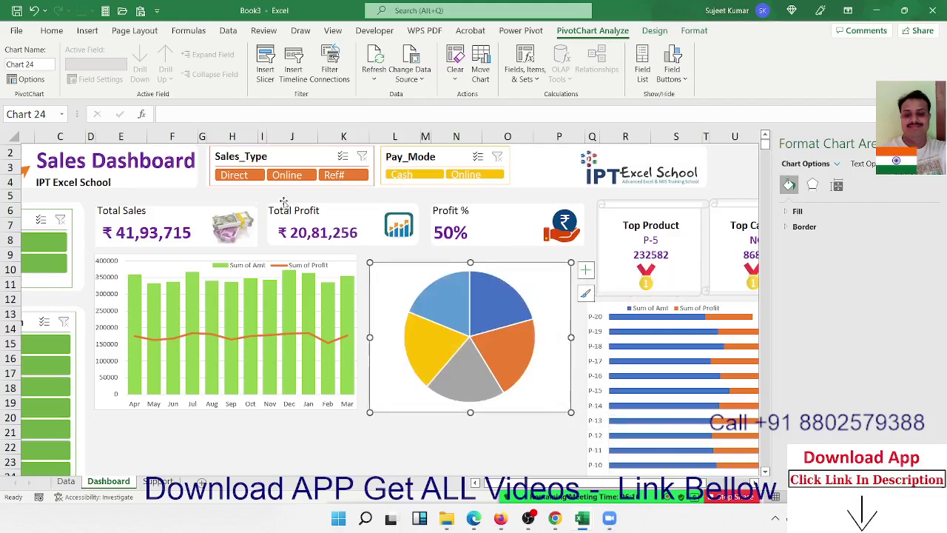
left_click_drag(373, 274, 373, 265)
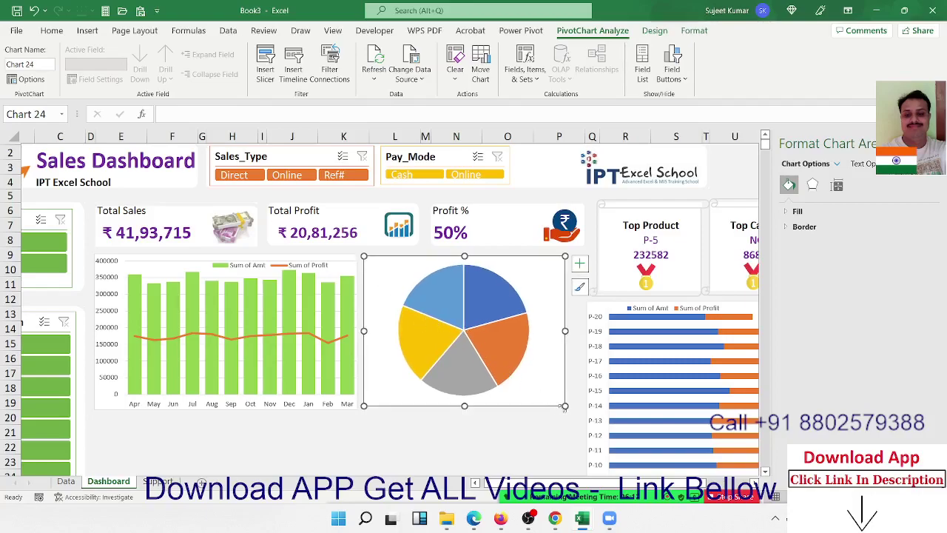
left_click_drag(565, 405, 581, 417)
Label each pie slice with category name and percentage instead of value, e.g. Gov 19%.
left_click(495, 446)
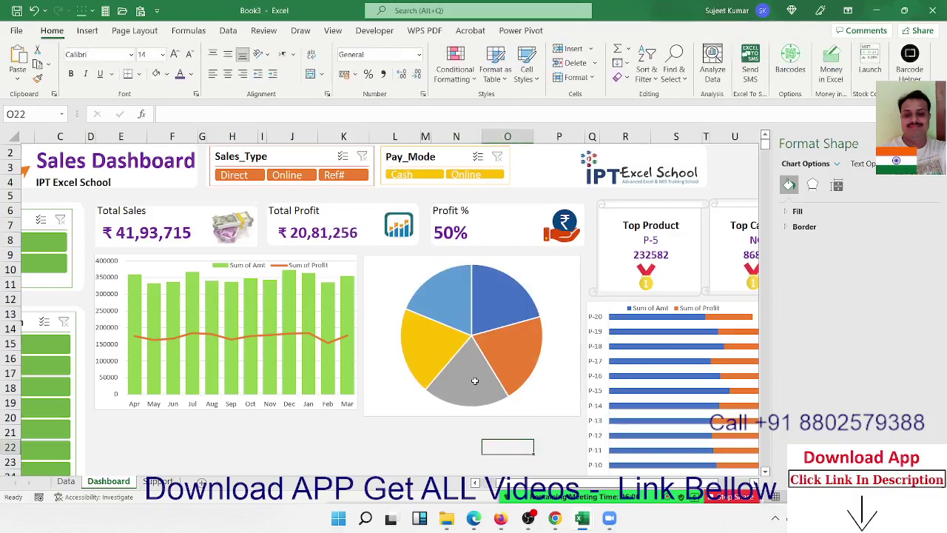
left_click(475, 382)
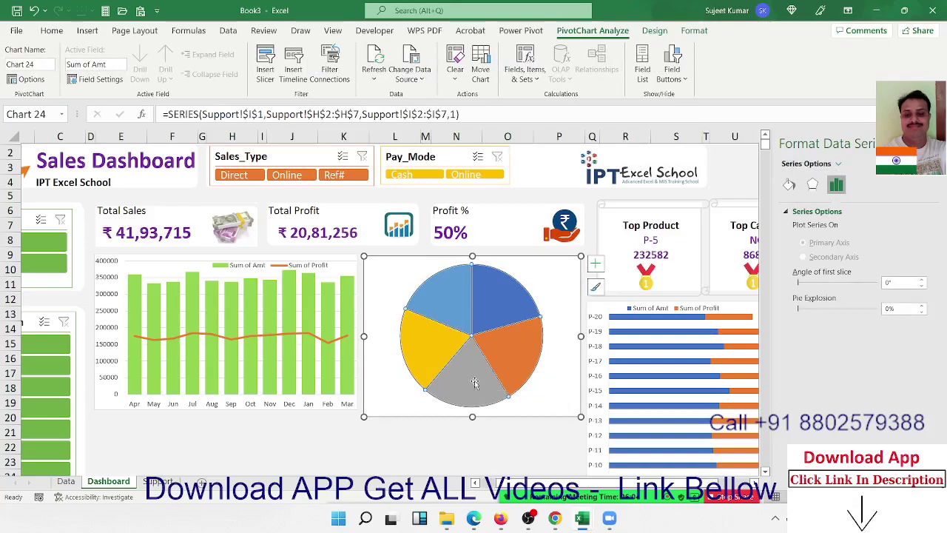
right_click(476, 383)
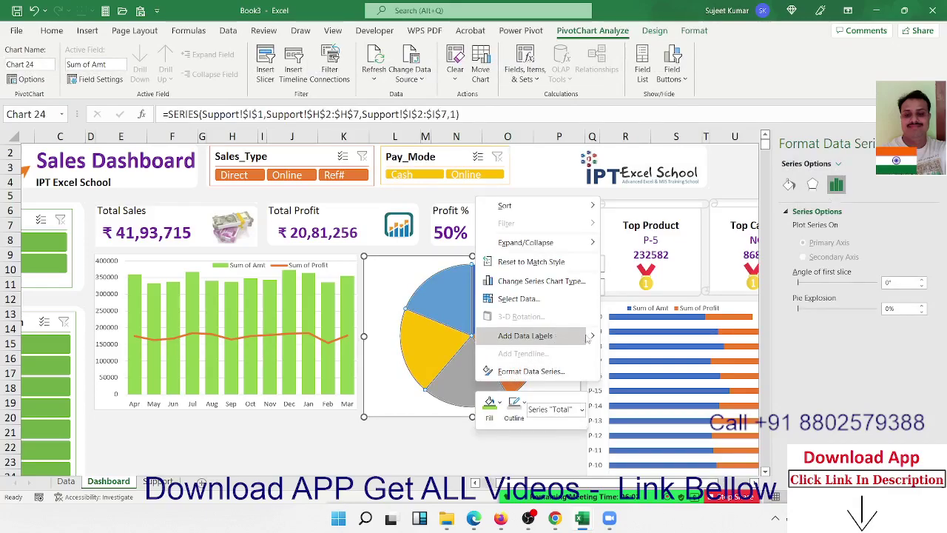
mouse_move(592, 339)
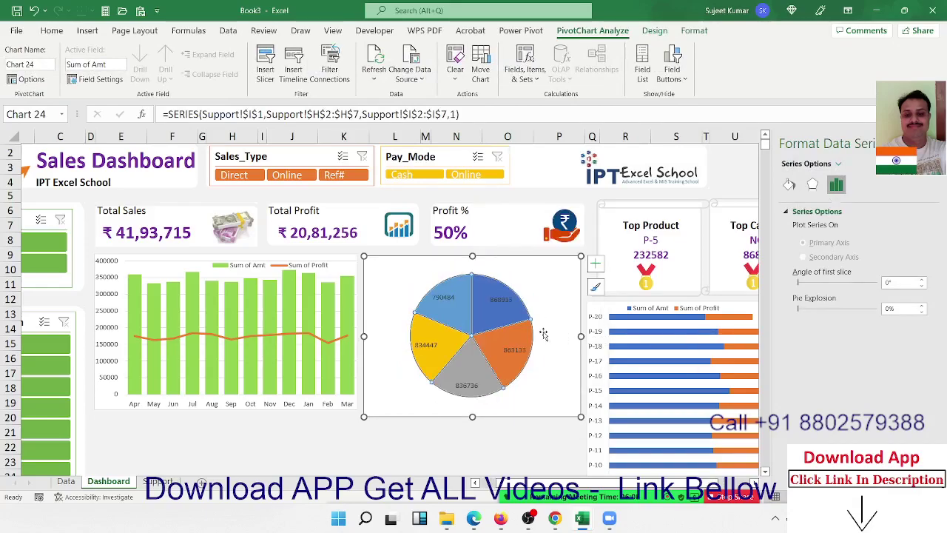
left_click(518, 348)
right_click(519, 347)
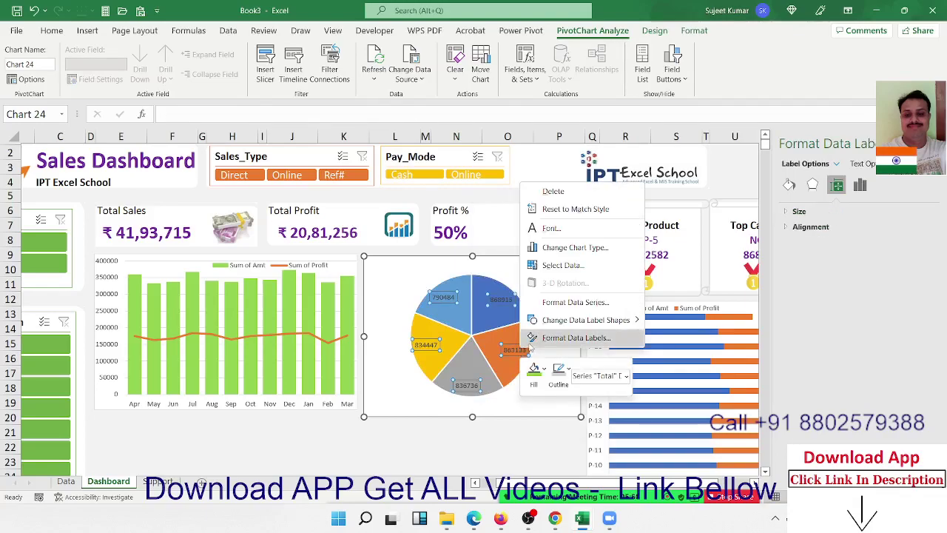
left_click(575, 338)
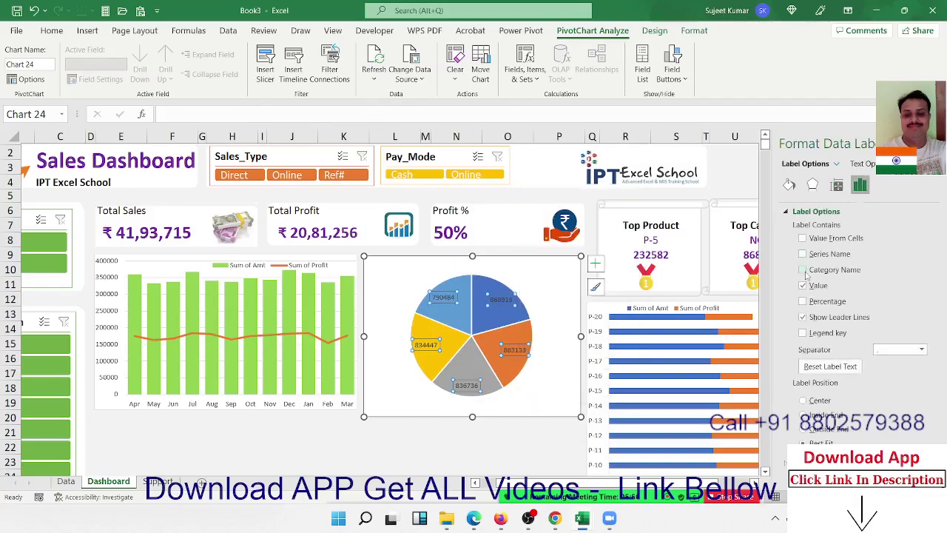
left_click(803, 301)
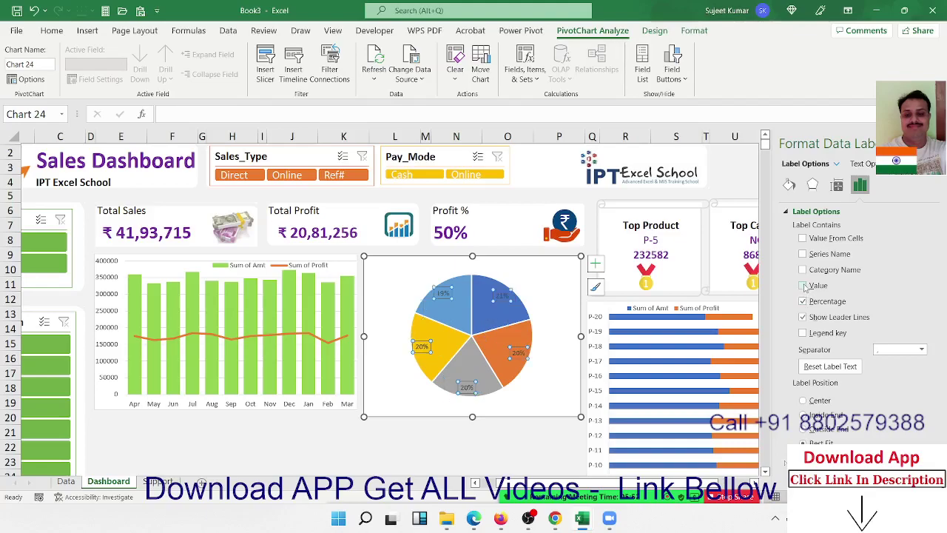
left_click(803, 269)
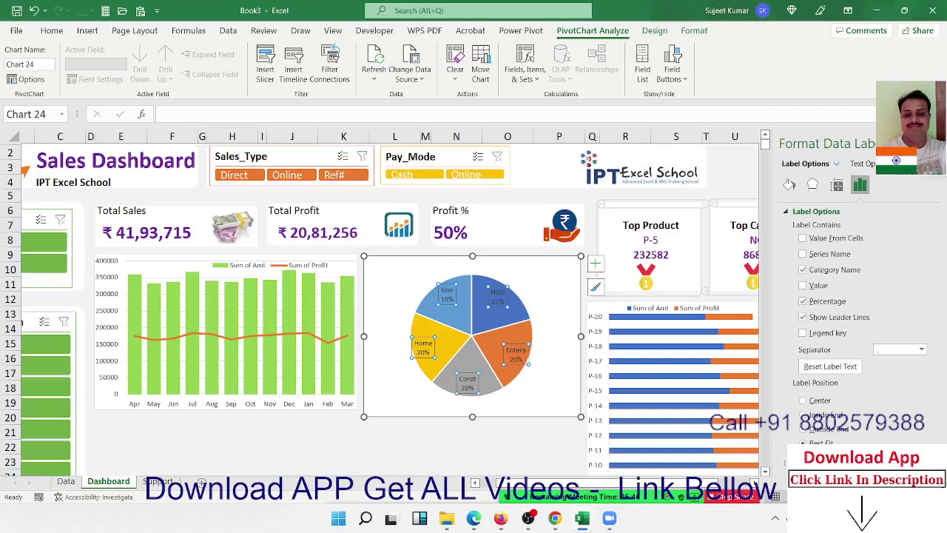
left_click(937, 144)
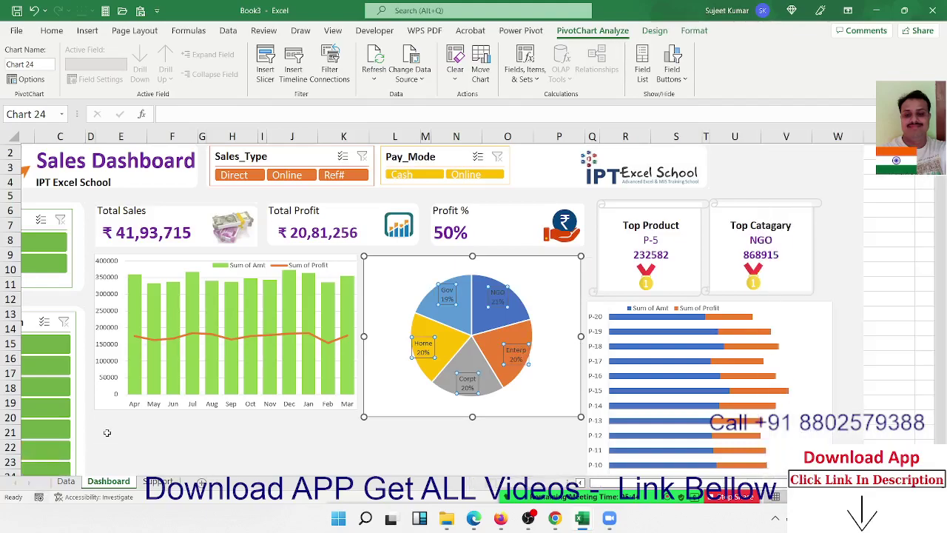
left_click(107, 432)
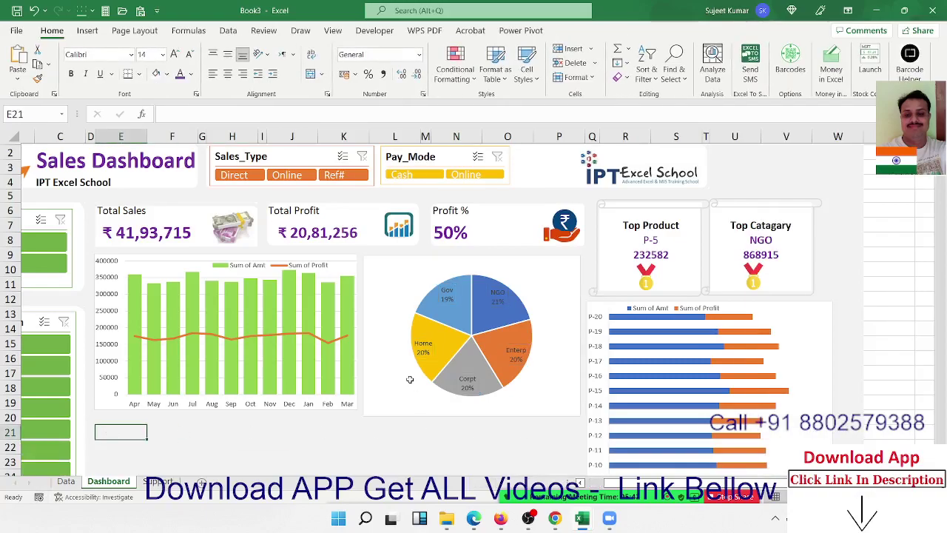
scroll(409, 379, "down", 3)
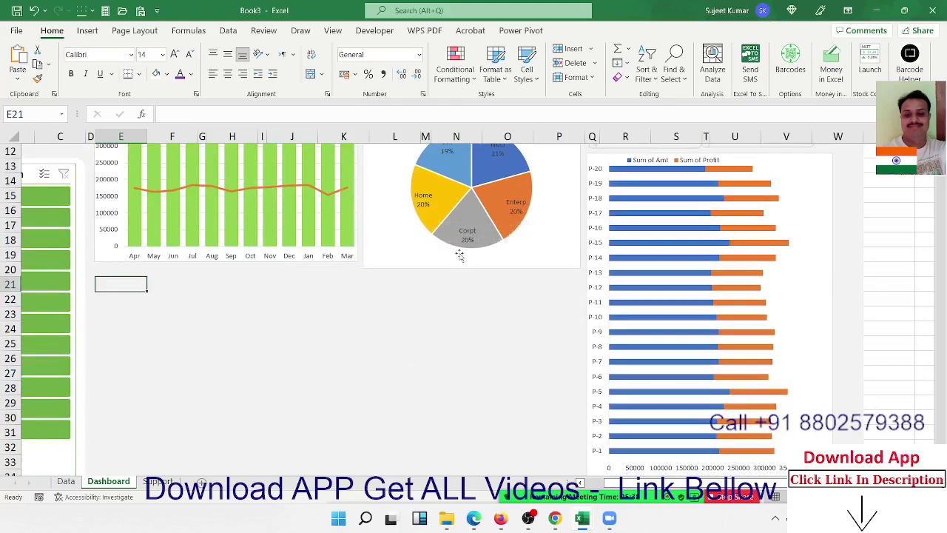
Lower the Sum of Amt series gap width to 22% for thicker product bars.
scroll(459, 255, "up", 3)
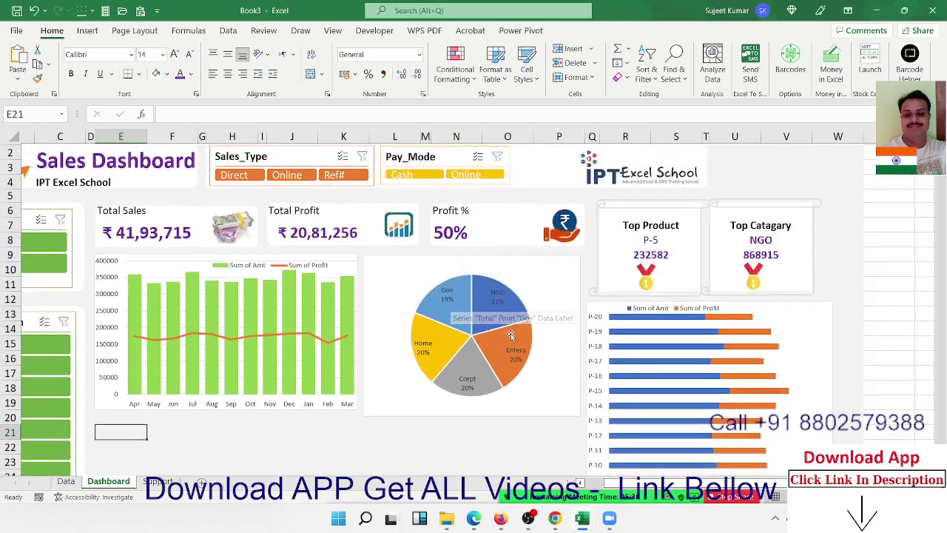
scroll(540, 337, "down", 3)
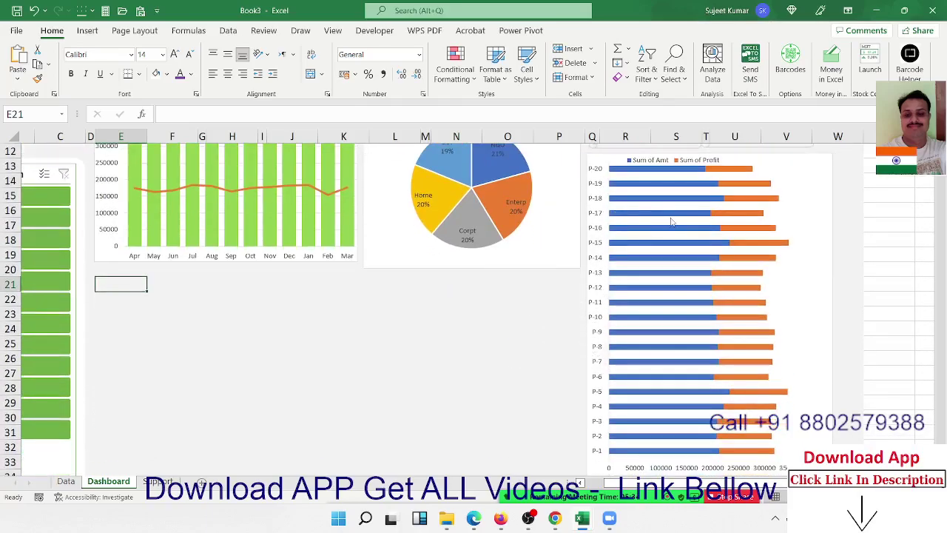
mouse_move(672, 220)
left_click(706, 185)
right_click(705, 185)
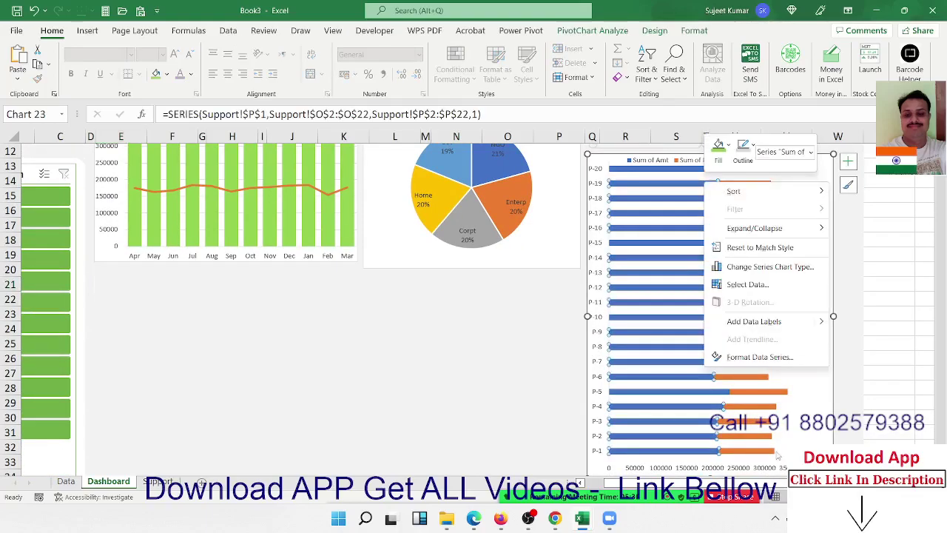
left_click(749, 358)
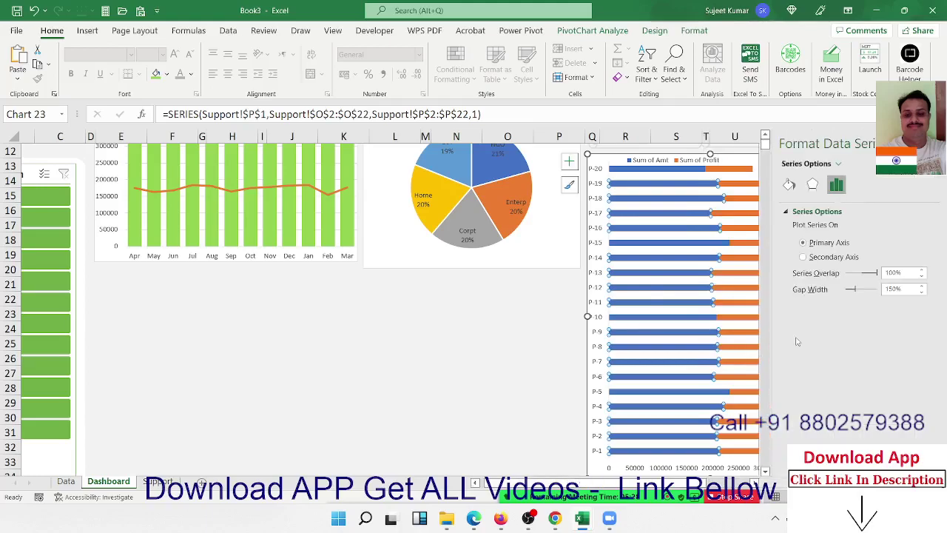
left_click_drag(850, 292, 849, 292)
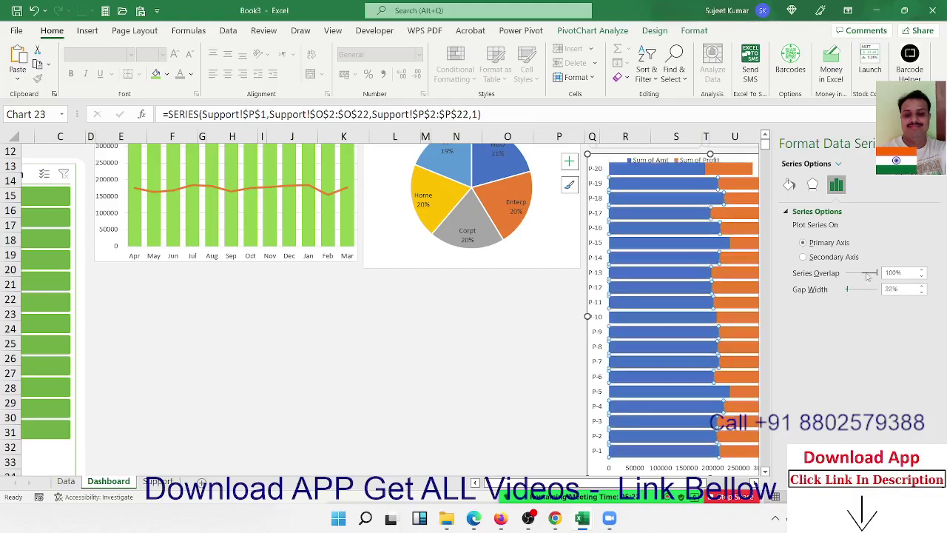
left_click(933, 144)
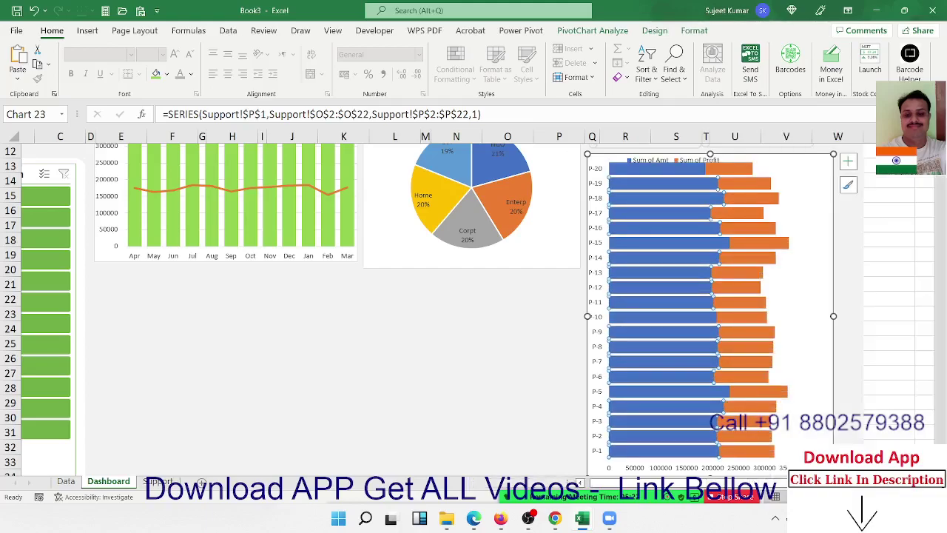
left_click(373, 461)
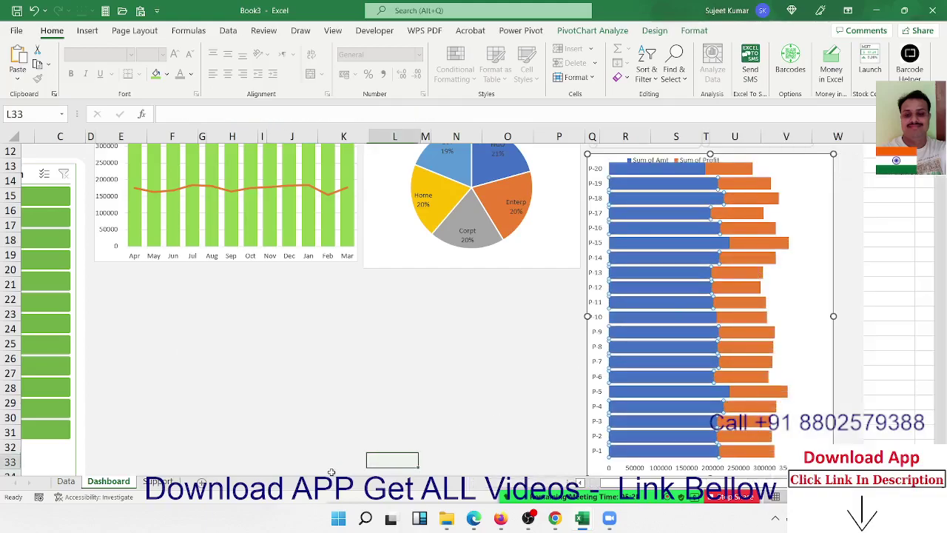
left_click(673, 174)
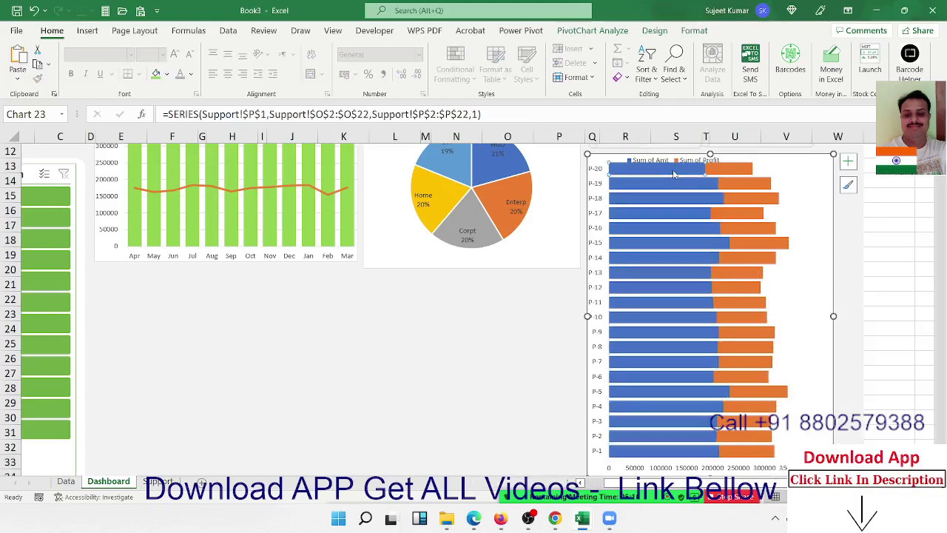
left_click(476, 335)
left_click(622, 172)
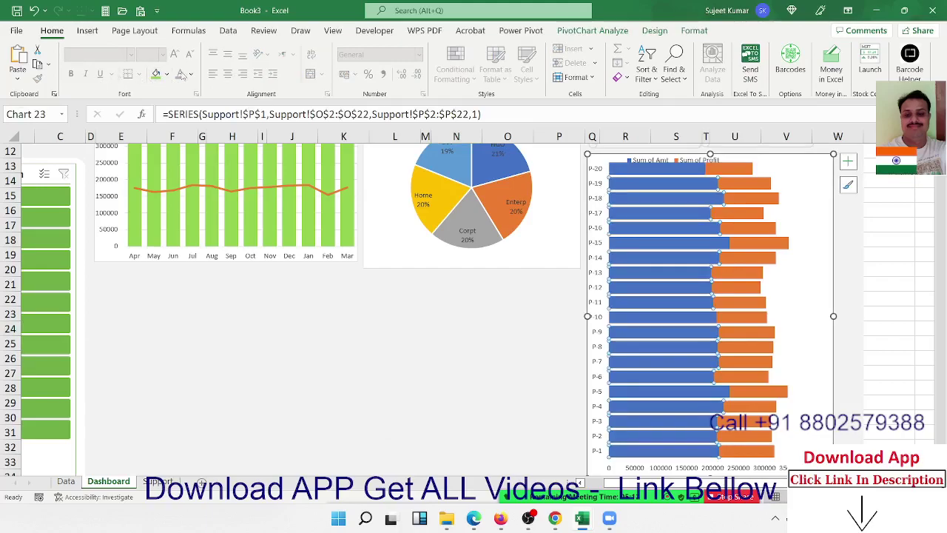
Fill the Sum of Amt bars dark blue and the Sum of Profit bars light green.
left_click(166, 75)
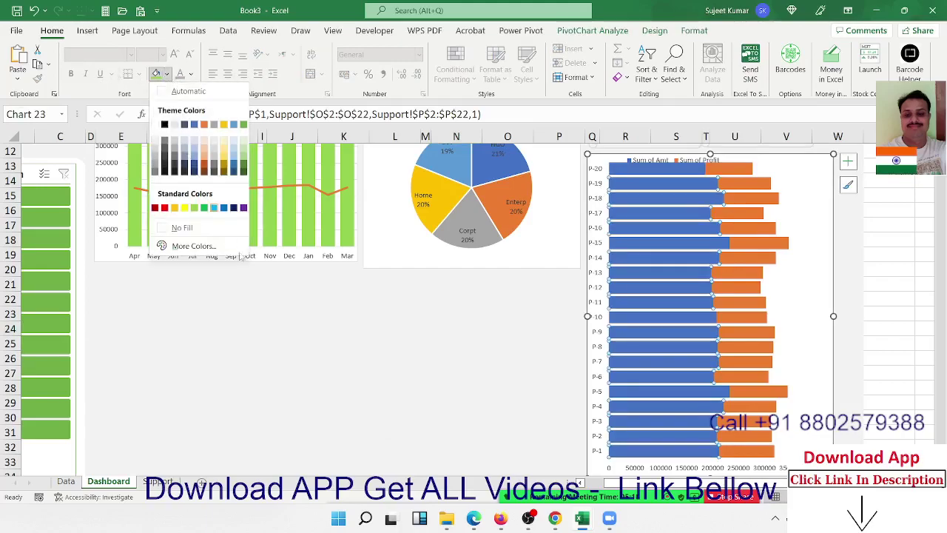
left_click(234, 209)
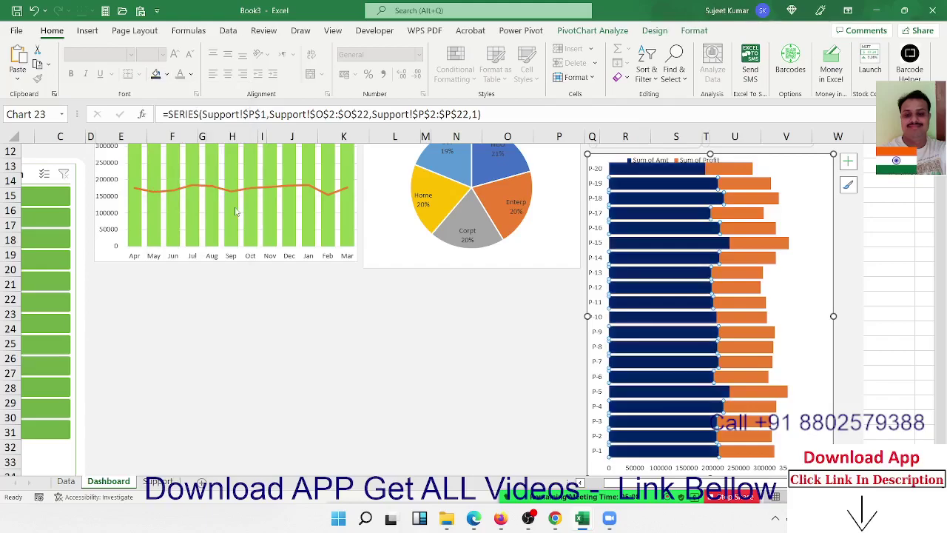
left_click(732, 172)
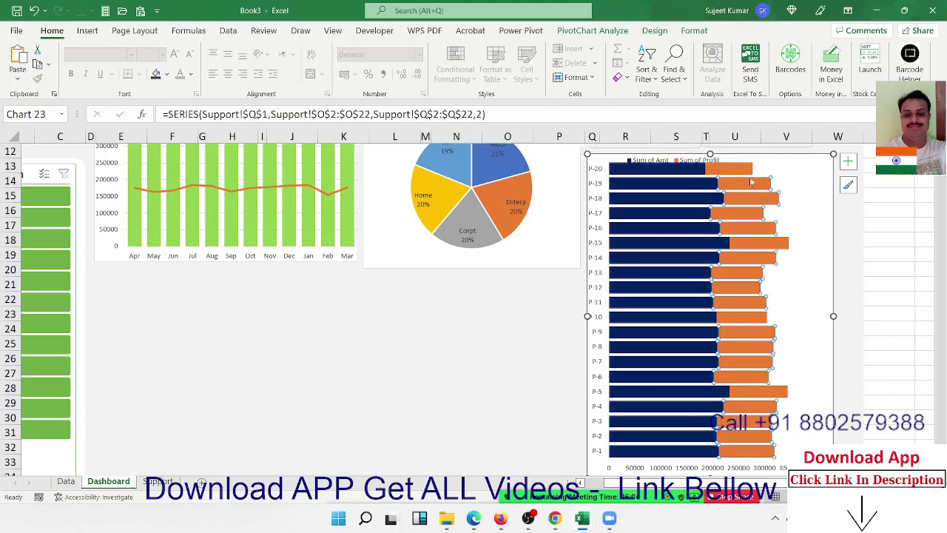
left_click(747, 168)
left_click(748, 168)
left_click(167, 74)
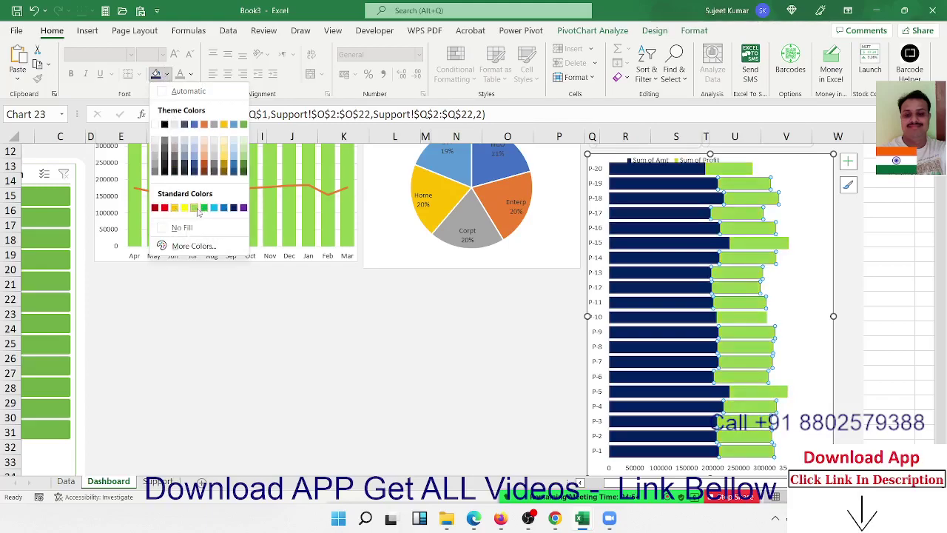
left_click(194, 208)
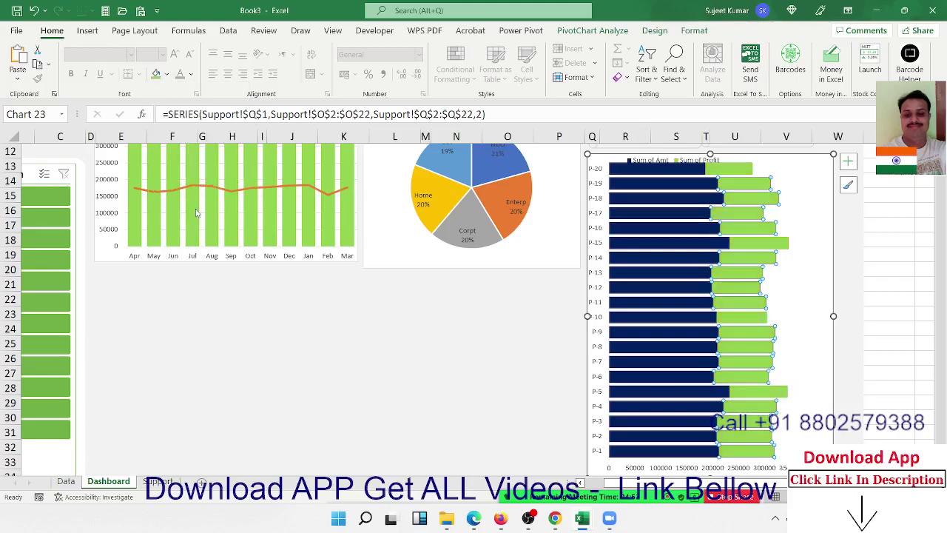
right_click(737, 217)
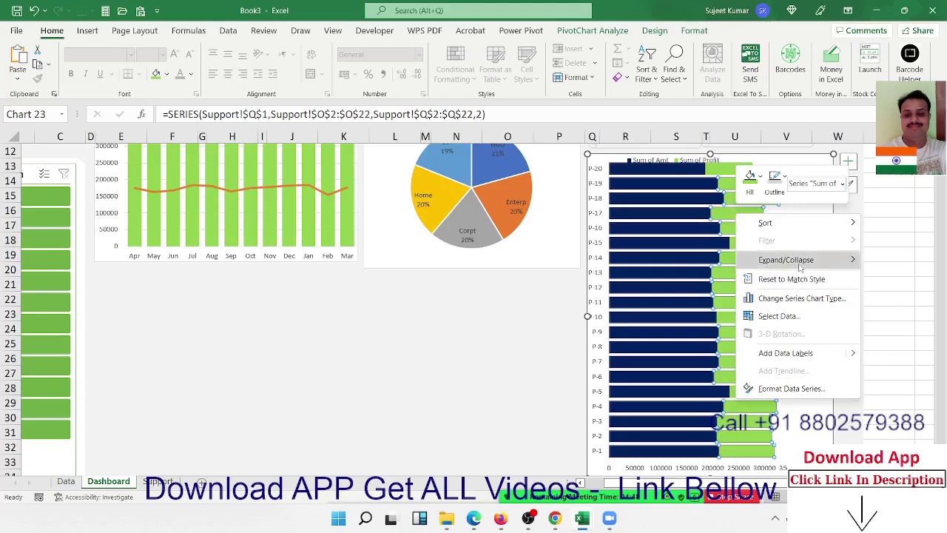
left_click(790, 316)
key("Escape")
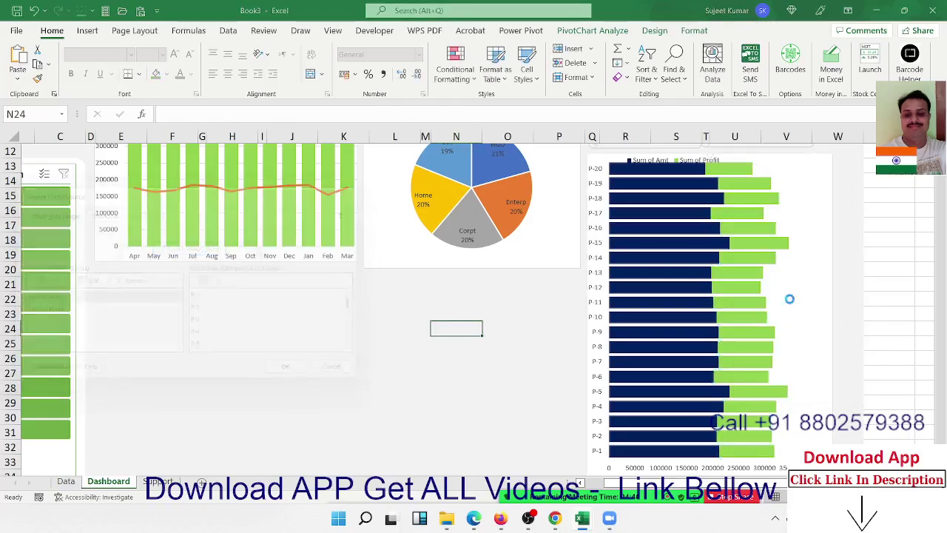
Add value data labels to the Sum of Profit bars.
right_click(759, 194)
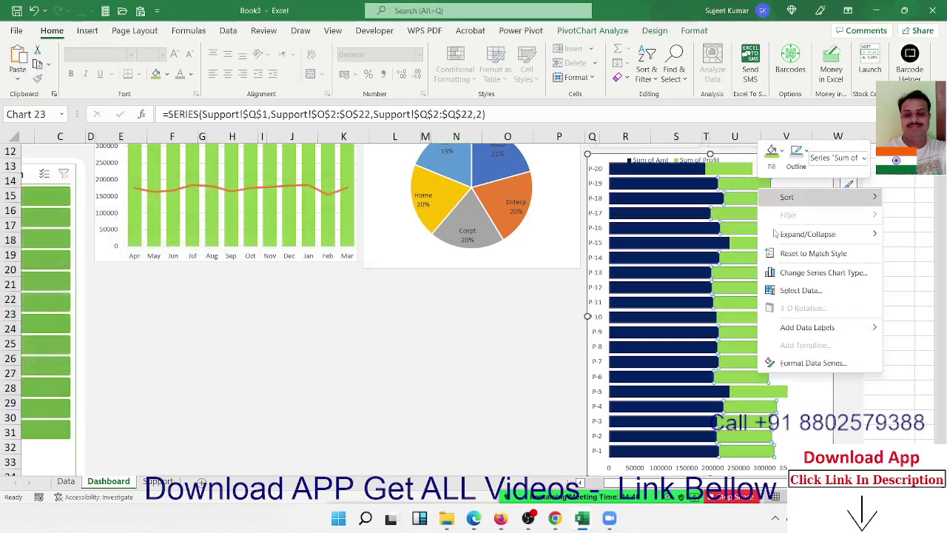
left_click(804, 334)
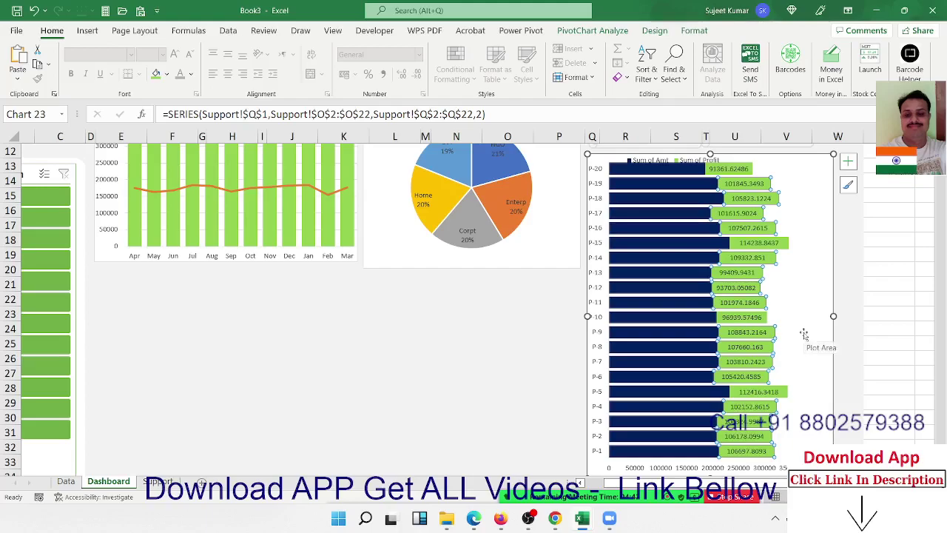
left_click(476, 358)
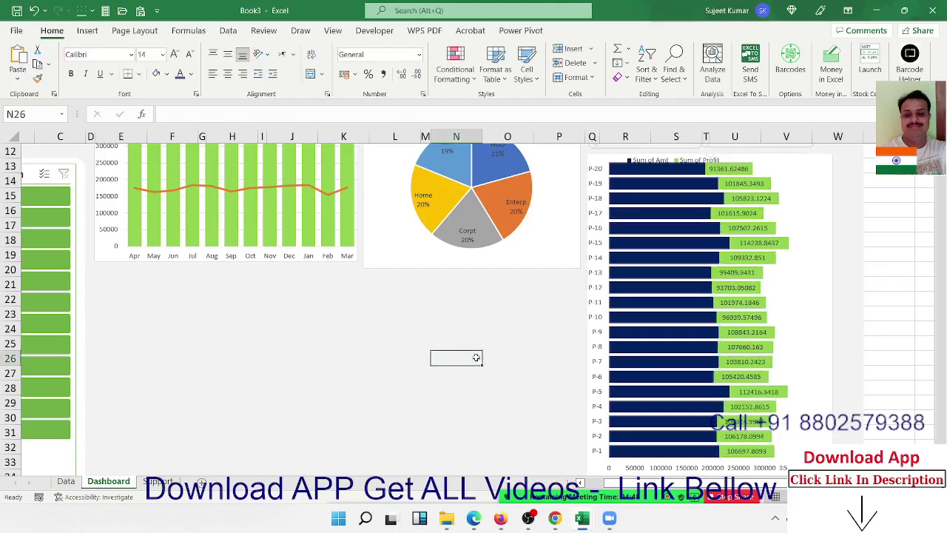
scroll(697, 351, "down", 7)
scroll(506, 264, "up", 3)
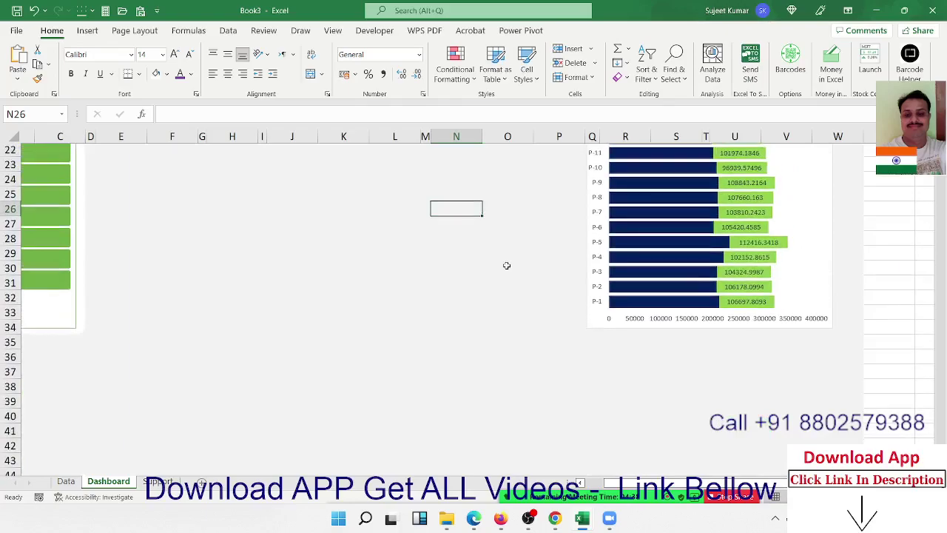
scroll(505, 265, "up", 3)
scroll(505, 264, "up", 4)
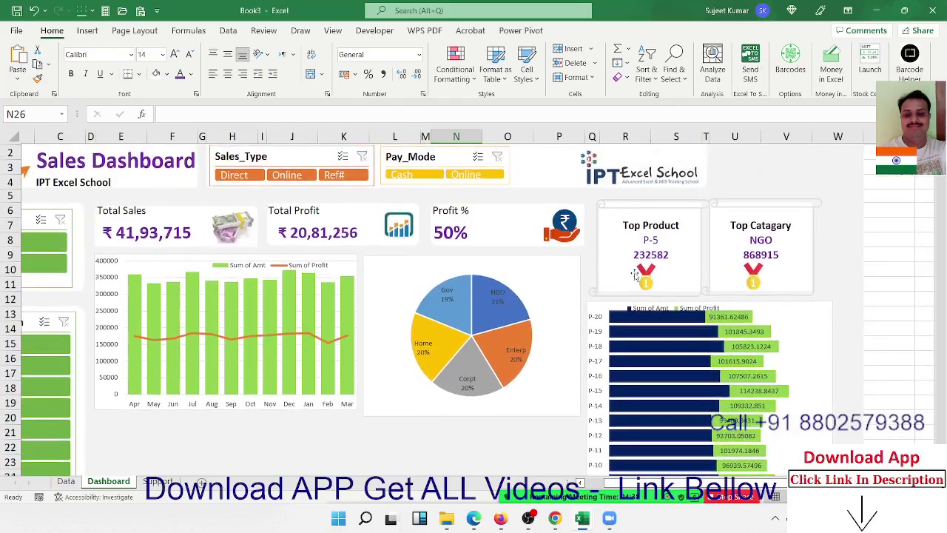
Give the profit labels a custom number format ending in ' K Profit'.
left_click(731, 333)
right_click(733, 334)
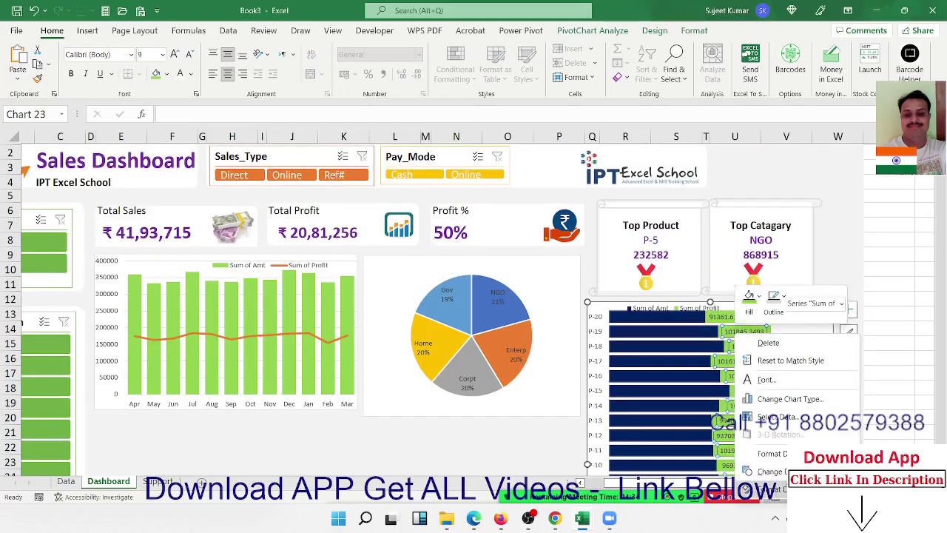
left_click(777, 453)
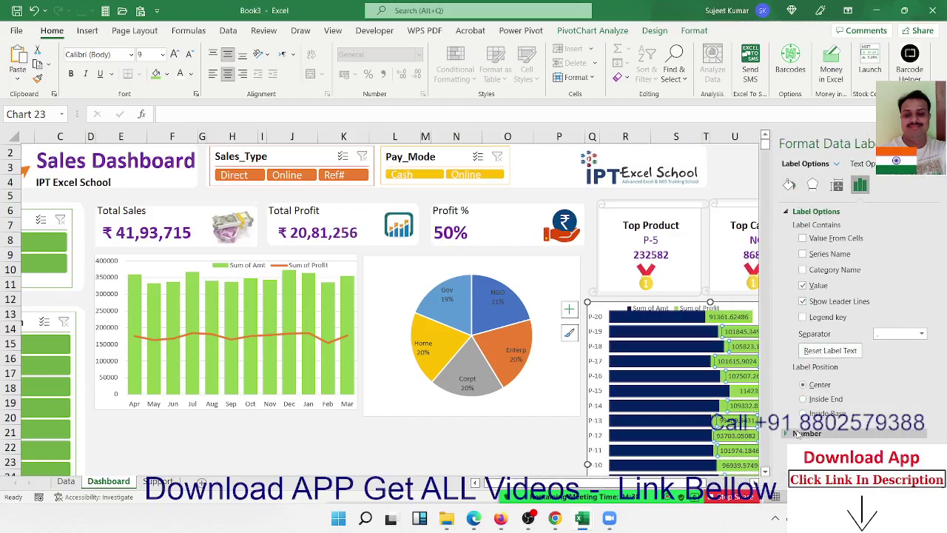
left_click(801, 433)
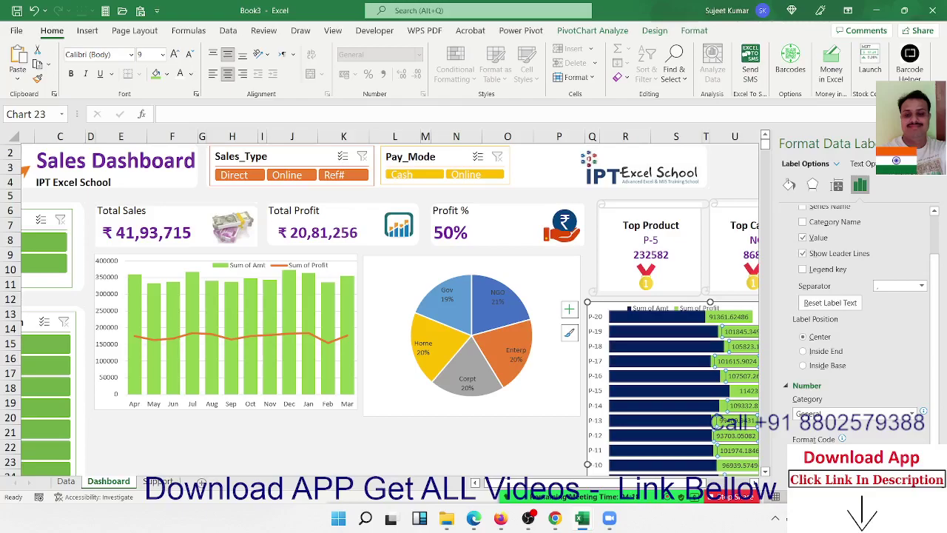
key("Return")
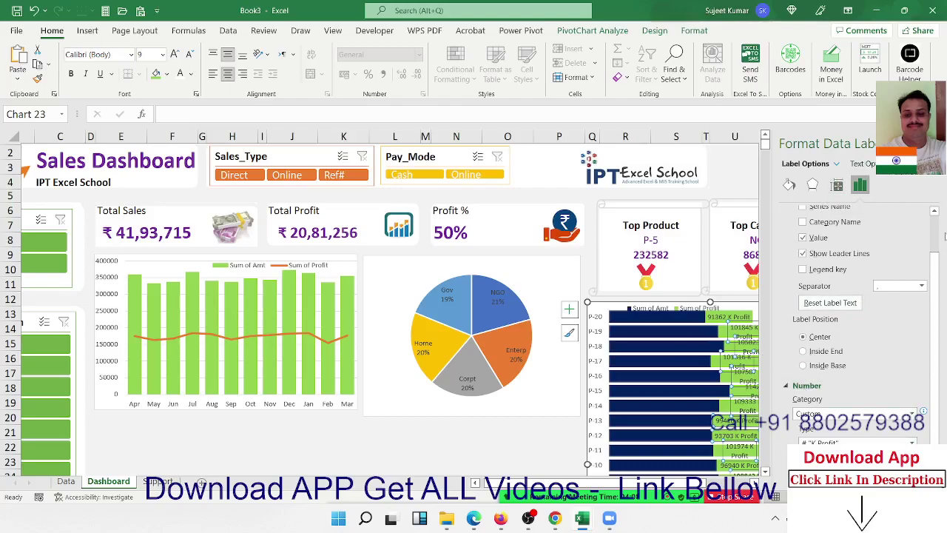
left_click(934, 144)
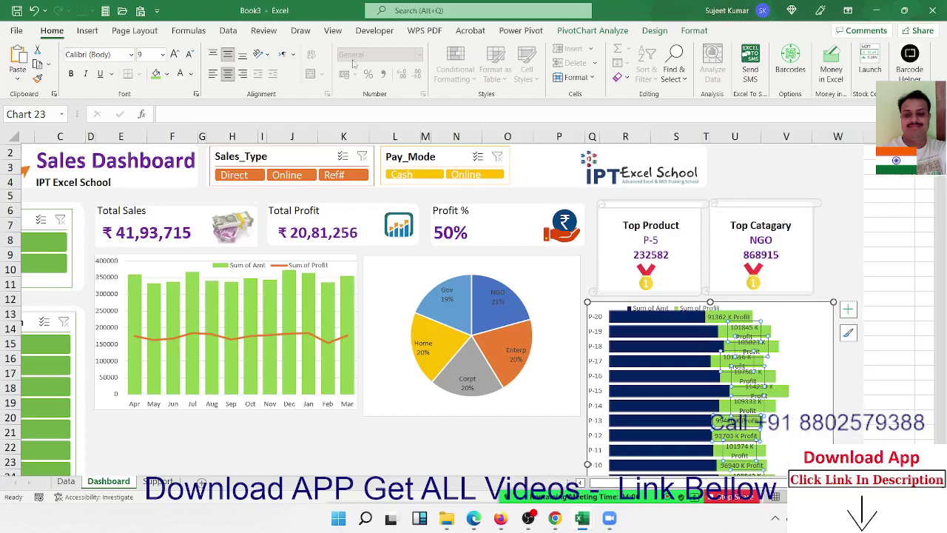
Reduce the bar chart's label font to size 8.
left_click(190, 55)
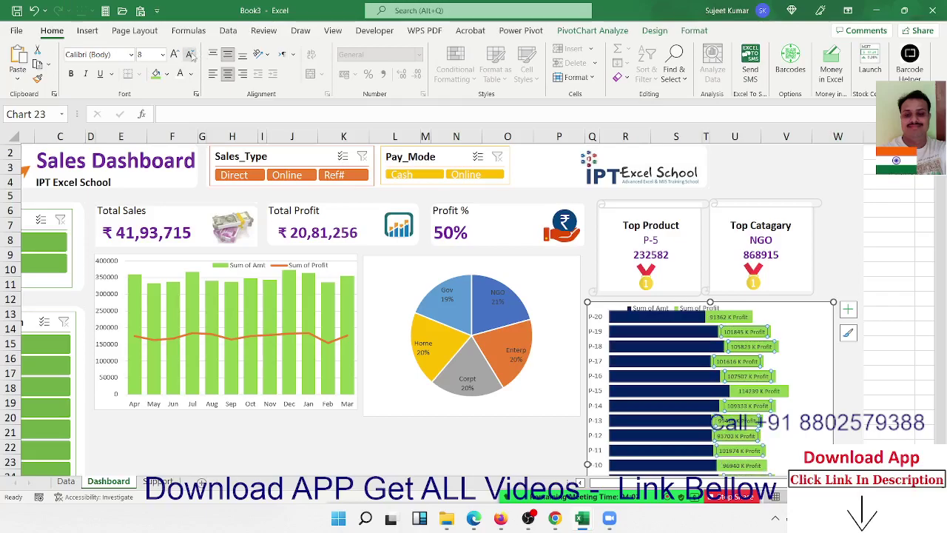
left_click(345, 463)
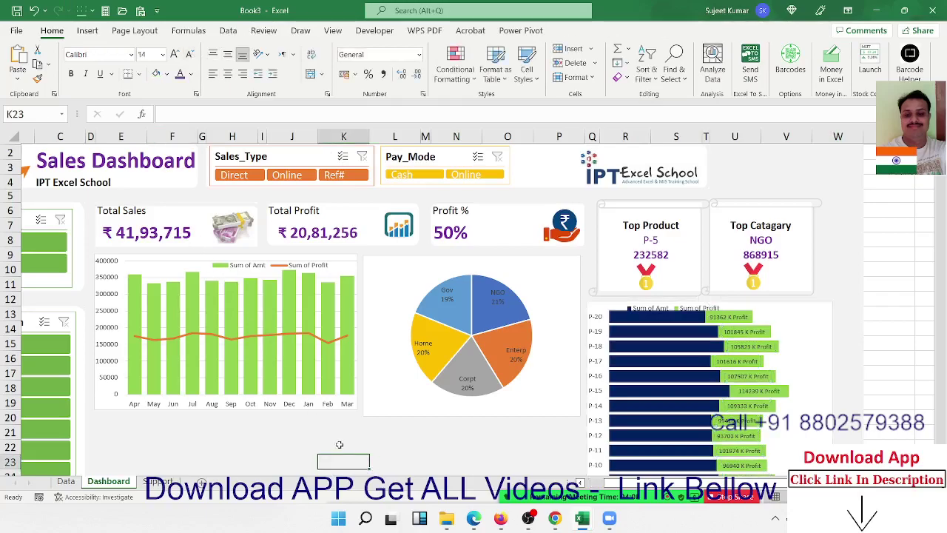
scroll(338, 444, "down", 3)
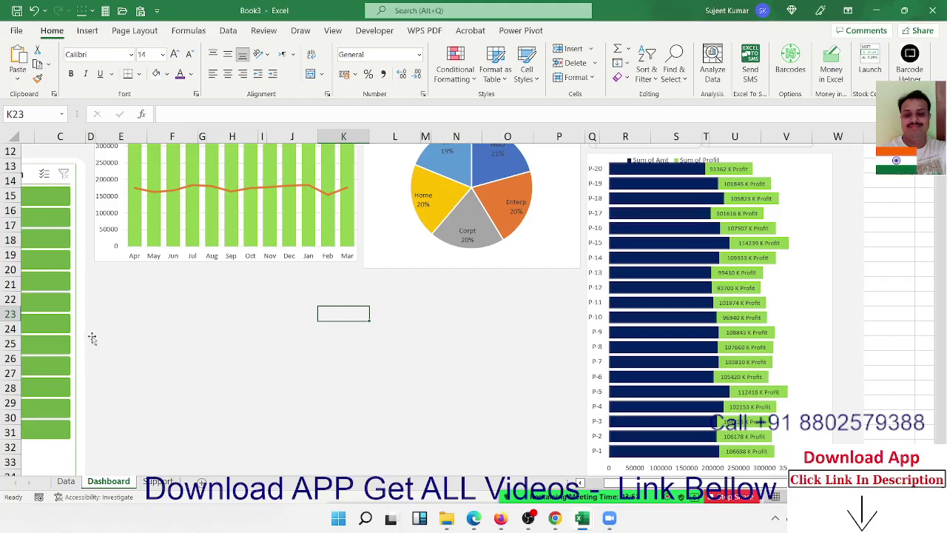
left_click(103, 279)
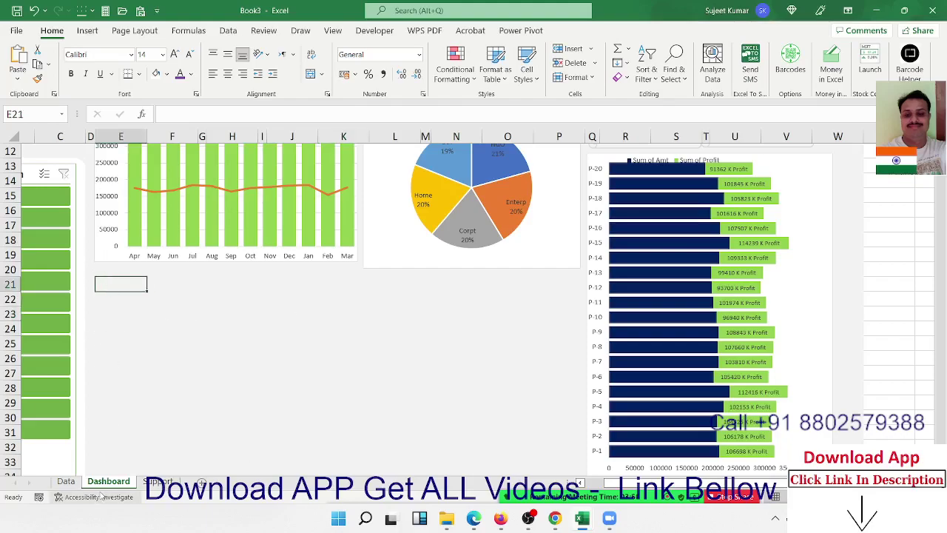
Copy the monthly pivot table K1:M14 on the Support sheet to T1.
left_click(70, 482)
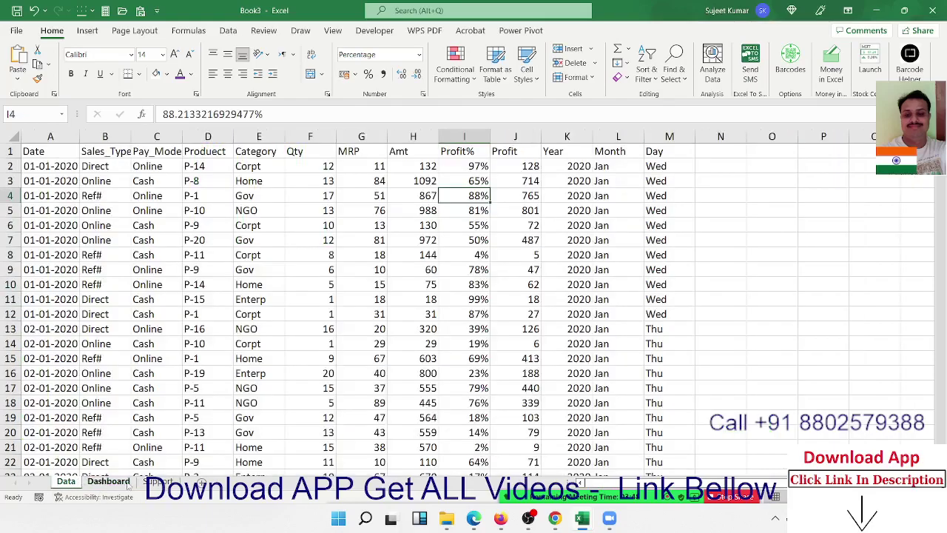
left_click(157, 482)
left_click_drag(627, 151, 766, 151)
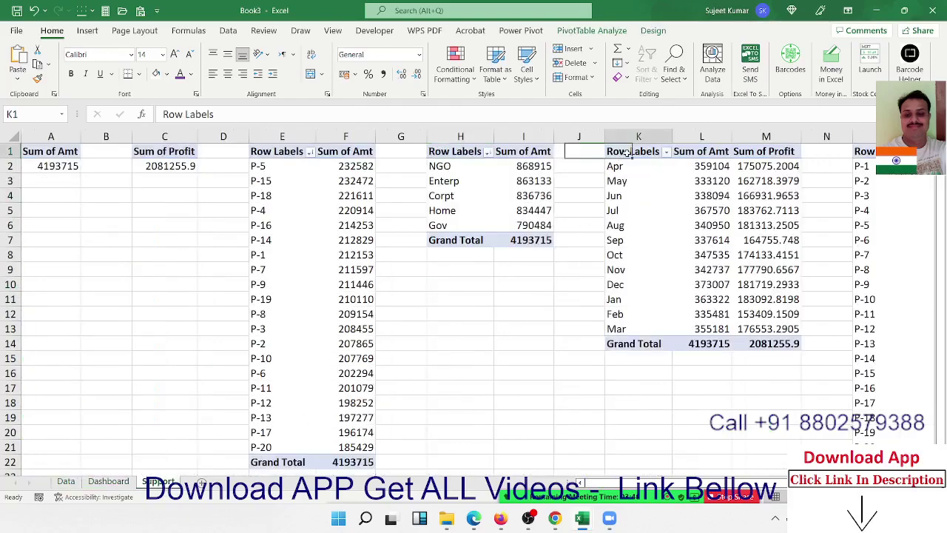
key("ctrl+shift+Down")
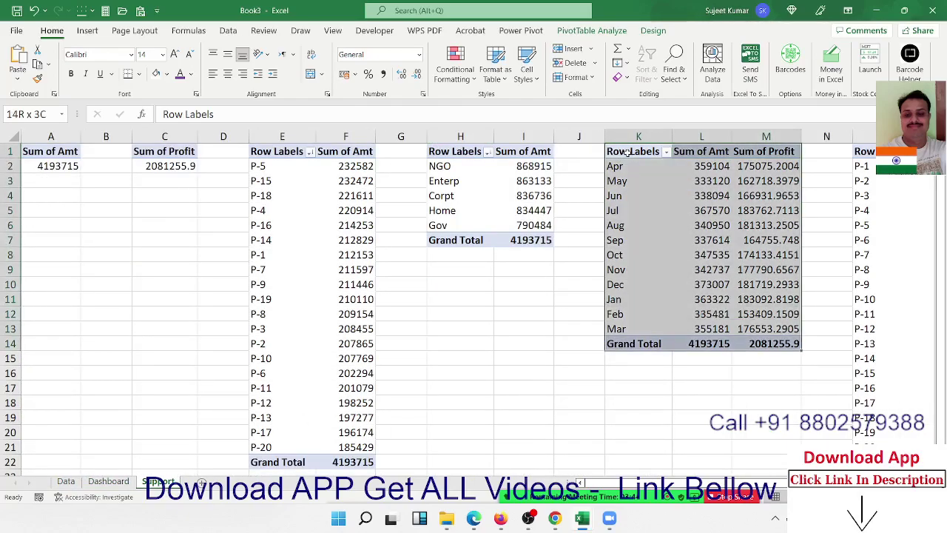
key("ctrl+c")
key("Right")
key("Right")
key("Right")
key("Right")
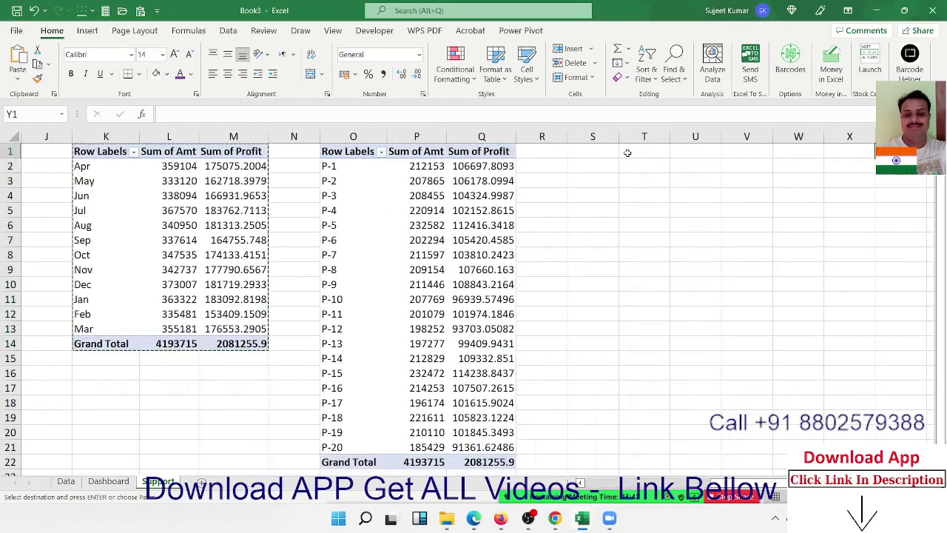
key("Right")
key("Right")
key("Right")
key("Left")
key("Left")
key("Left")
key("Right")
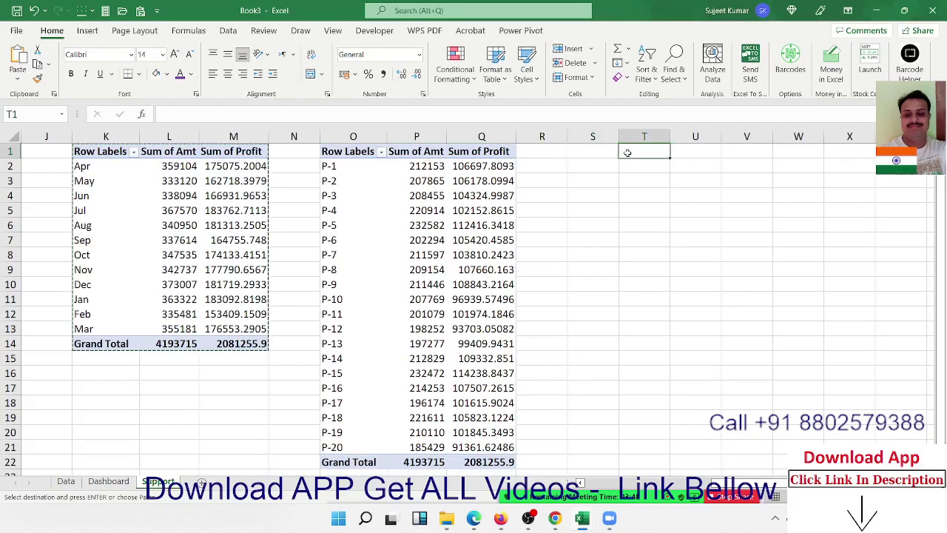
key("ctrl+v")
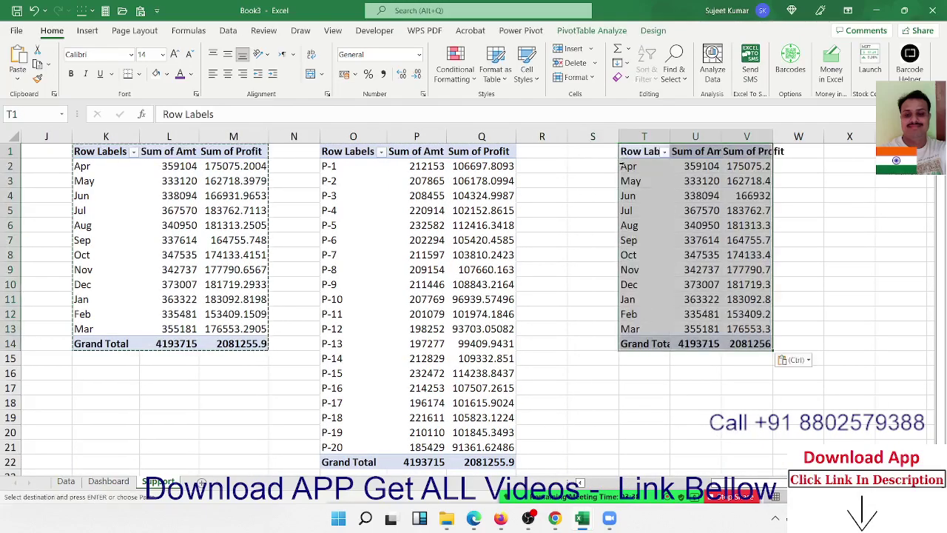
Replace Month with Day in the copied pivot's rows, listing Sun to Sat.
left_click(643, 188)
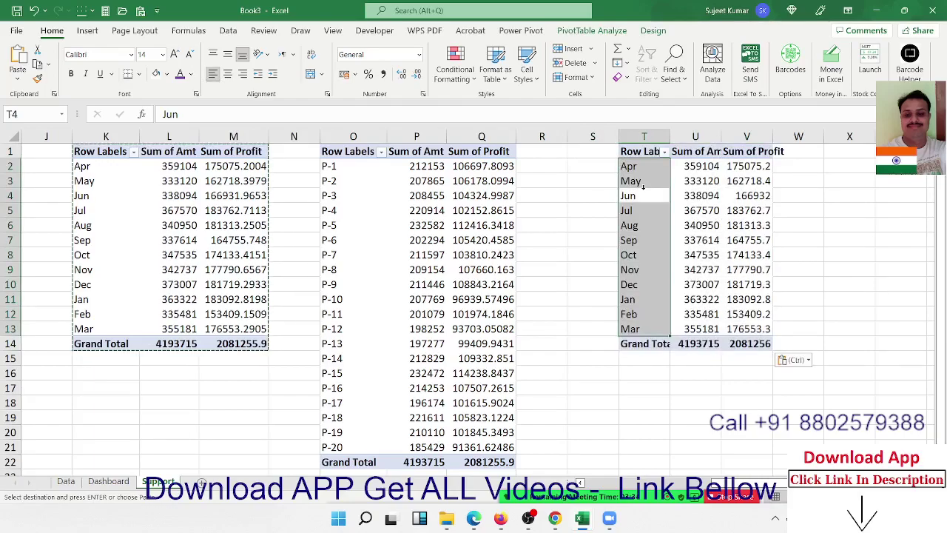
left_click(642, 196)
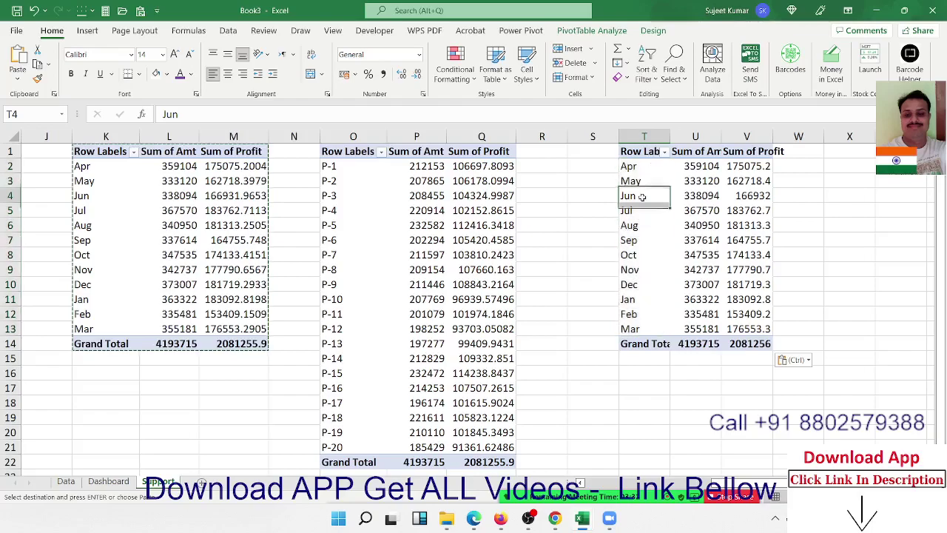
right_click(642, 196)
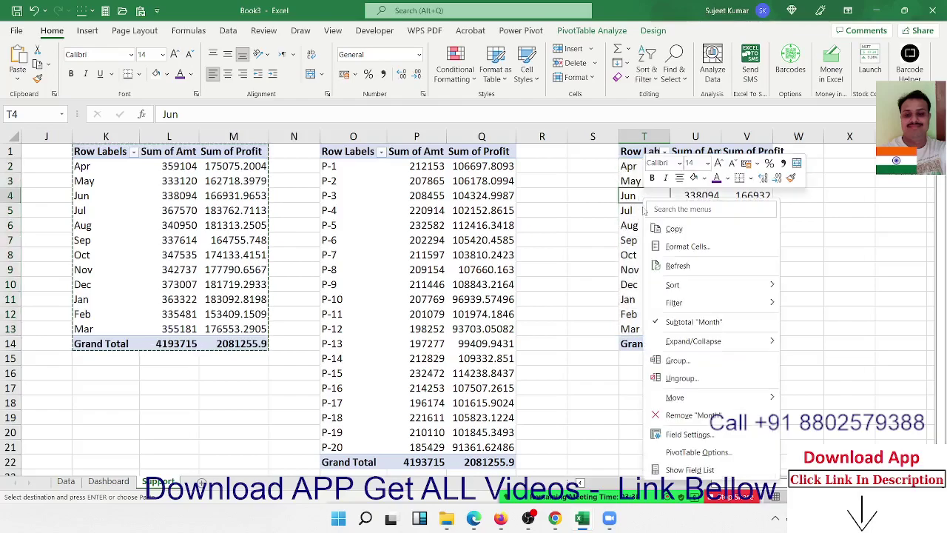
left_click(701, 470)
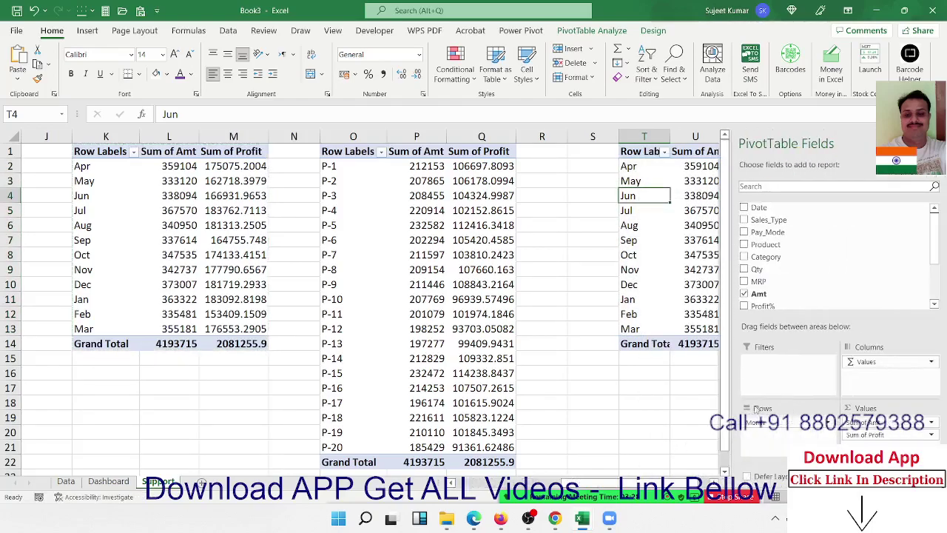
mouse_move(793, 423)
left_mouse_down()
mouse_move(848, 346)
mouse_move(853, 289)
left_mouse_up()
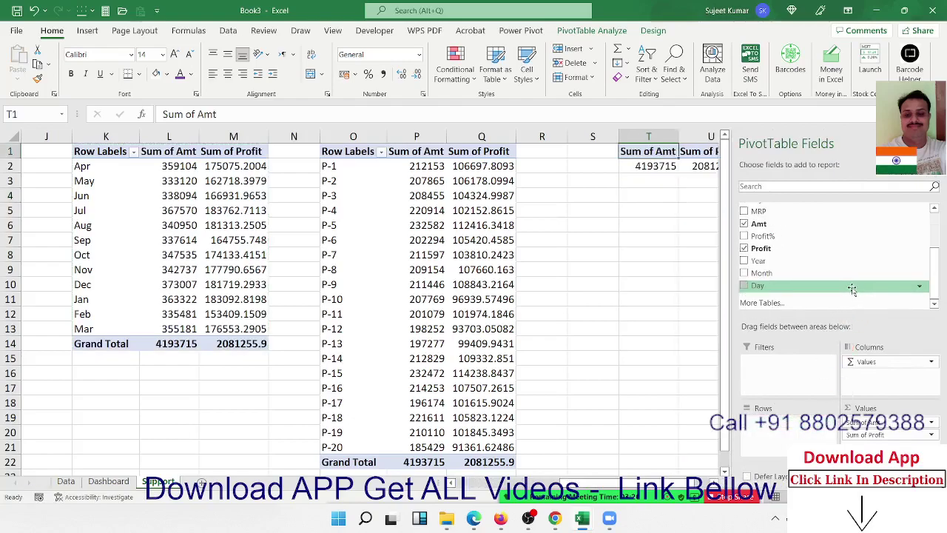
left_click(749, 287)
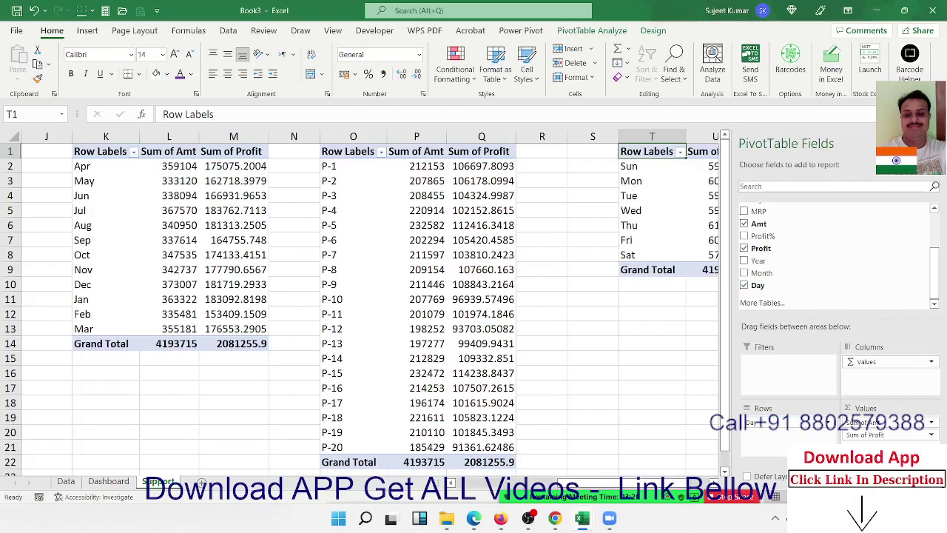
left_click_drag(879, 437, 881, 437)
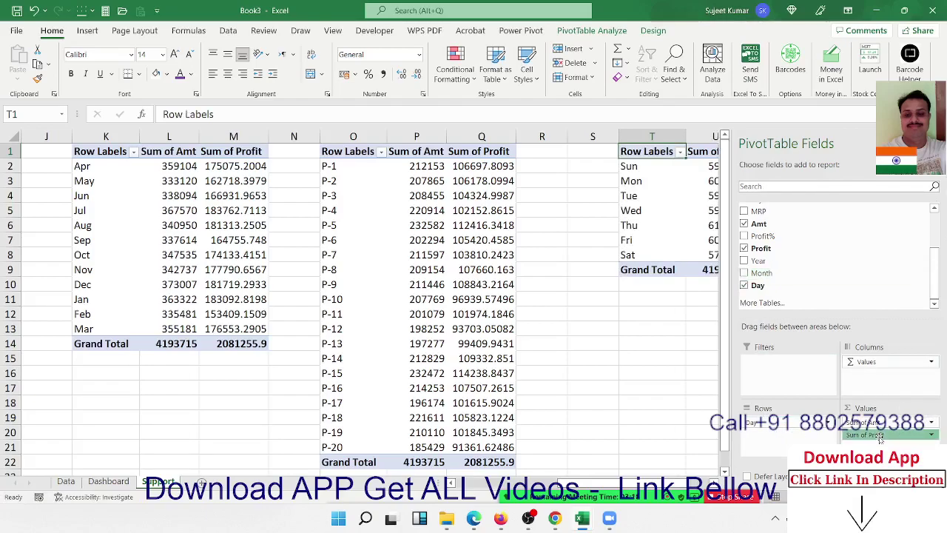
left_click(880, 438)
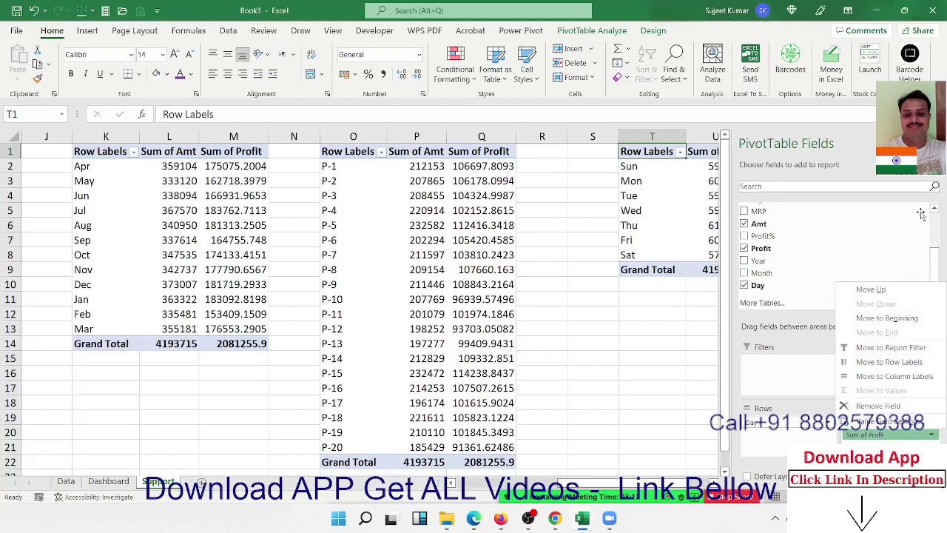
Remove Sum of Profit from the Day pivot table so it lists only Sum of Amt.
left_click(936, 143)
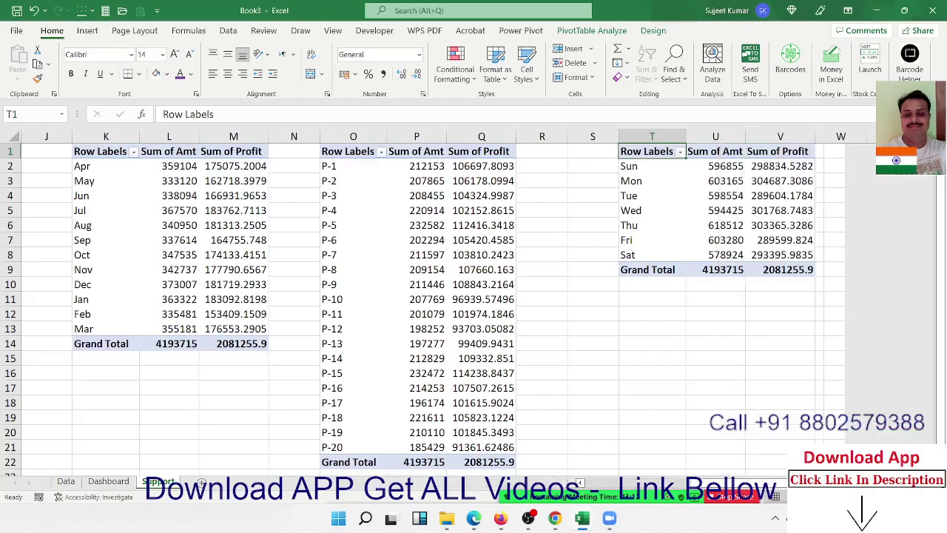
left_click(797, 212)
left_click(706, 259)
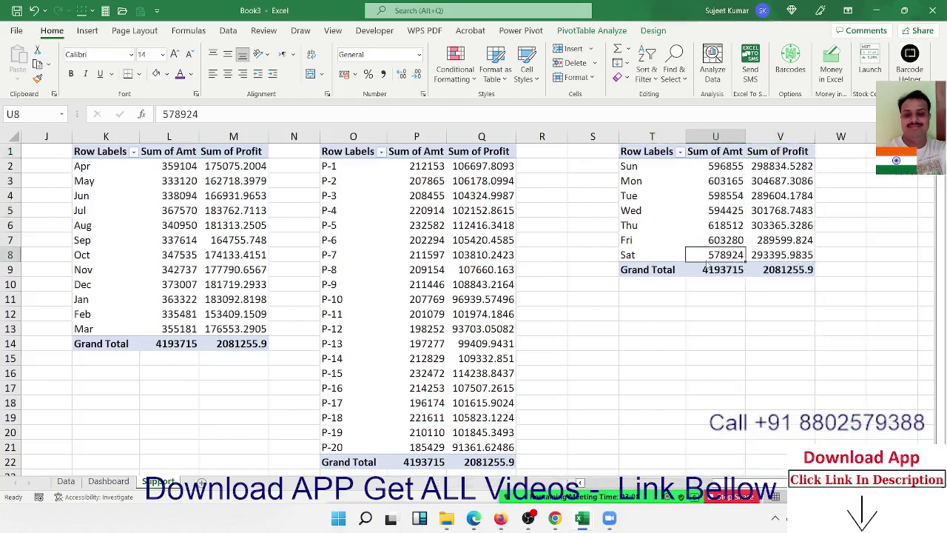
right_click(715, 245)
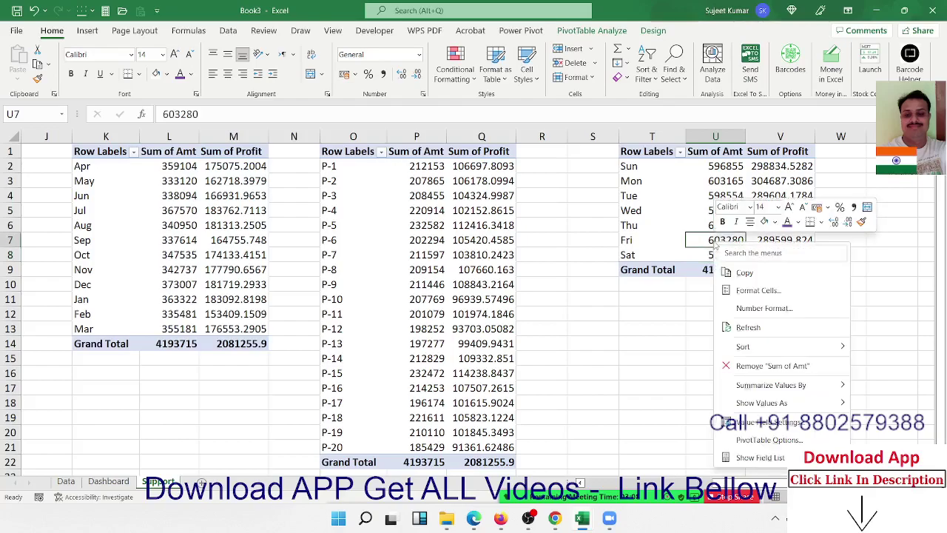
left_click(760, 458)
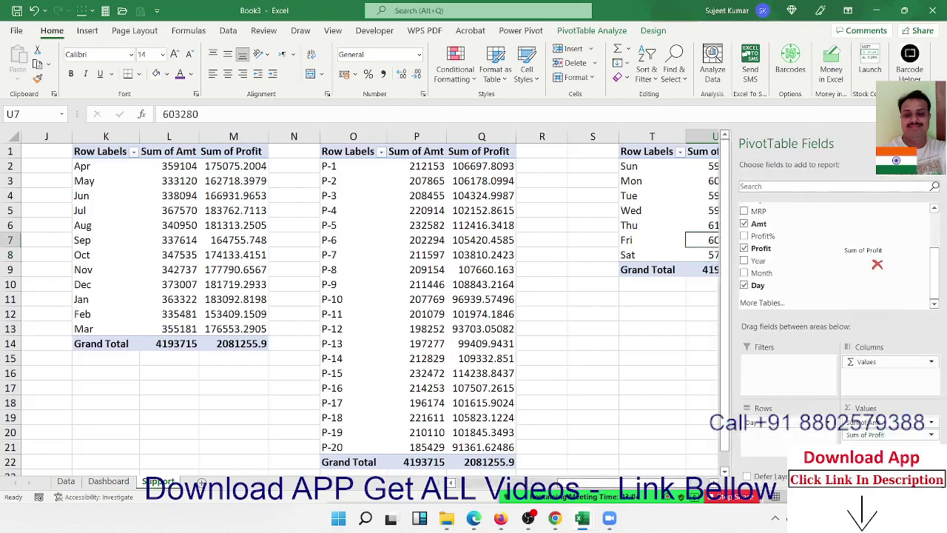
left_click_drag(885, 437, 873, 263)
left_click(935, 143)
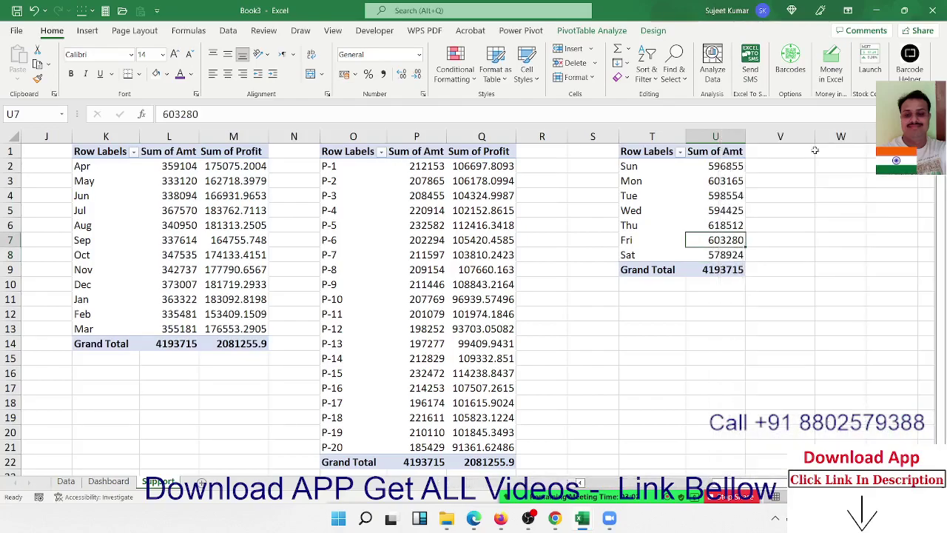
Insert a 2-D area PivotChart of weekday sales and cut it from the sheet.
left_click(87, 30)
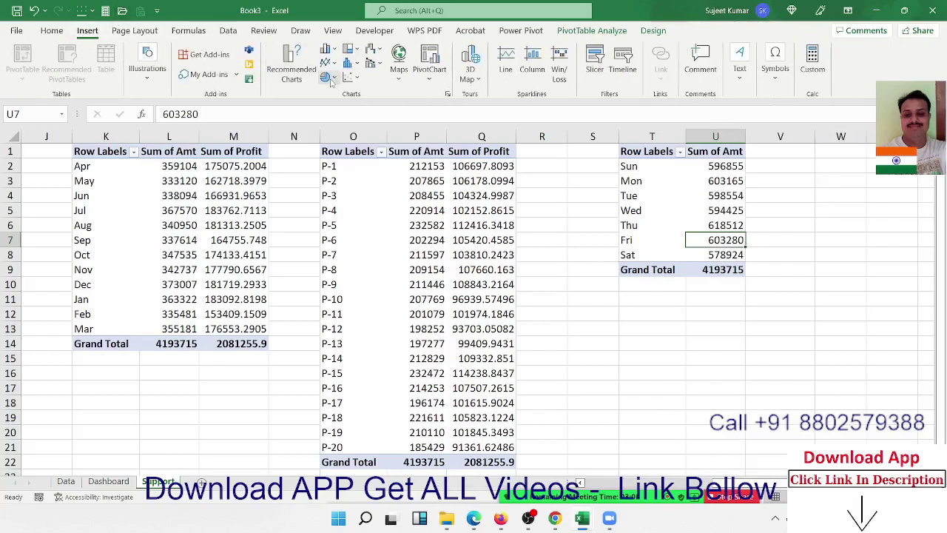
left_click(326, 62)
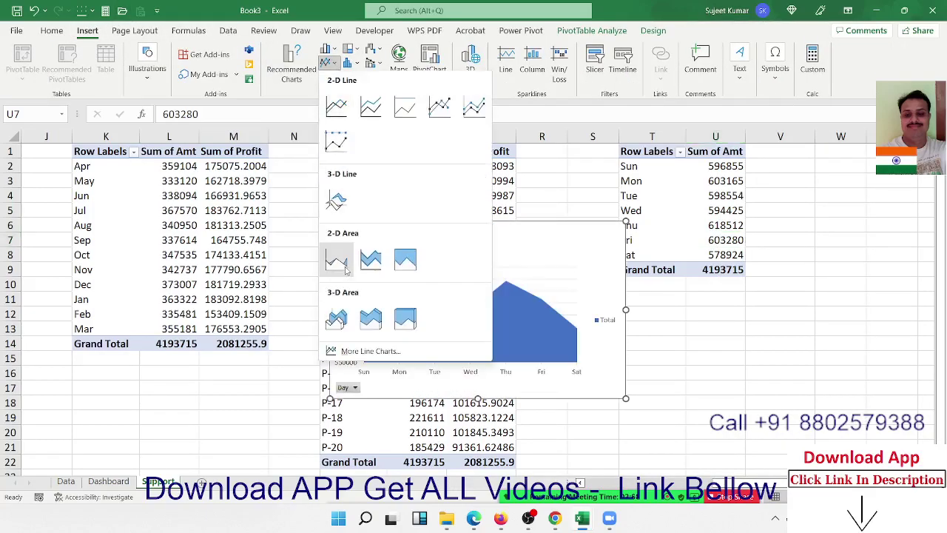
left_click(337, 259)
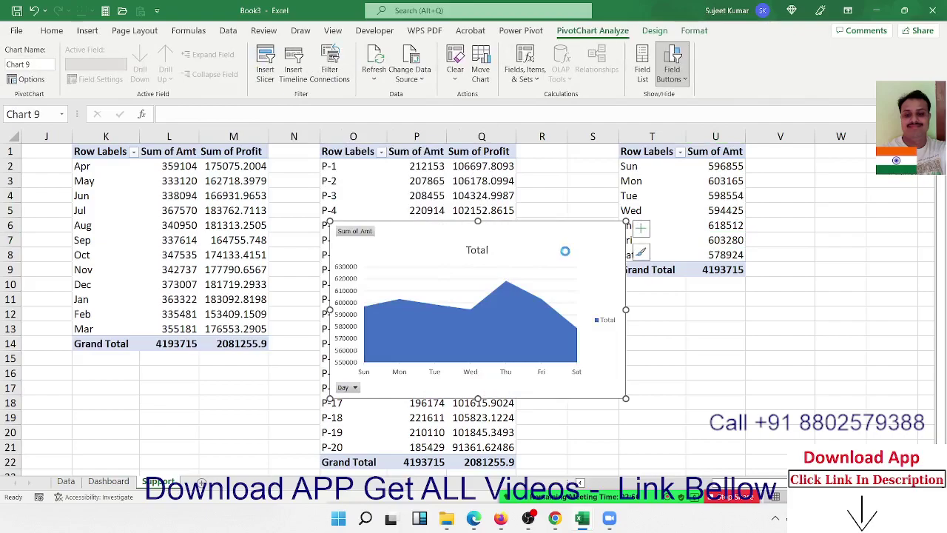
key("ctrl+x")
Paste the area chart onto the Dashboard and hide all its field buttons.
left_click(134, 481)
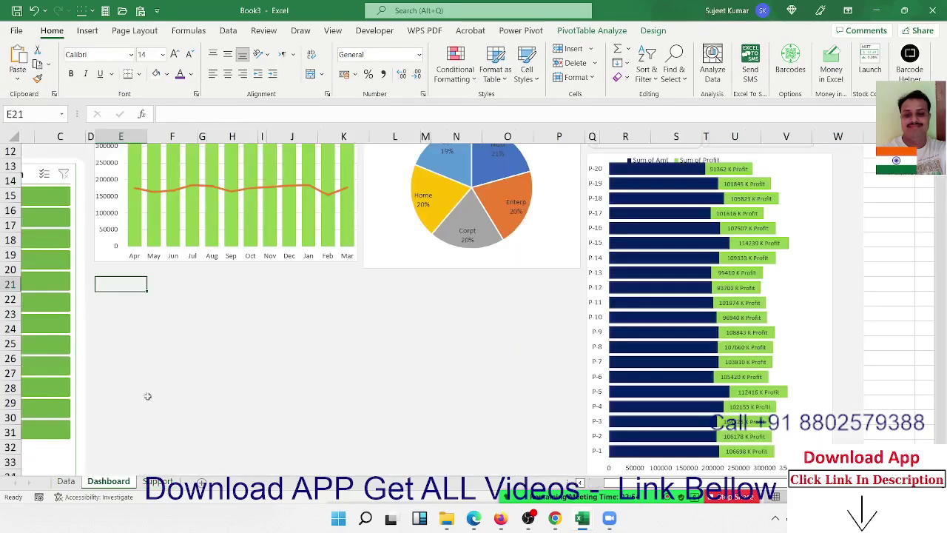
key("ctrl+v")
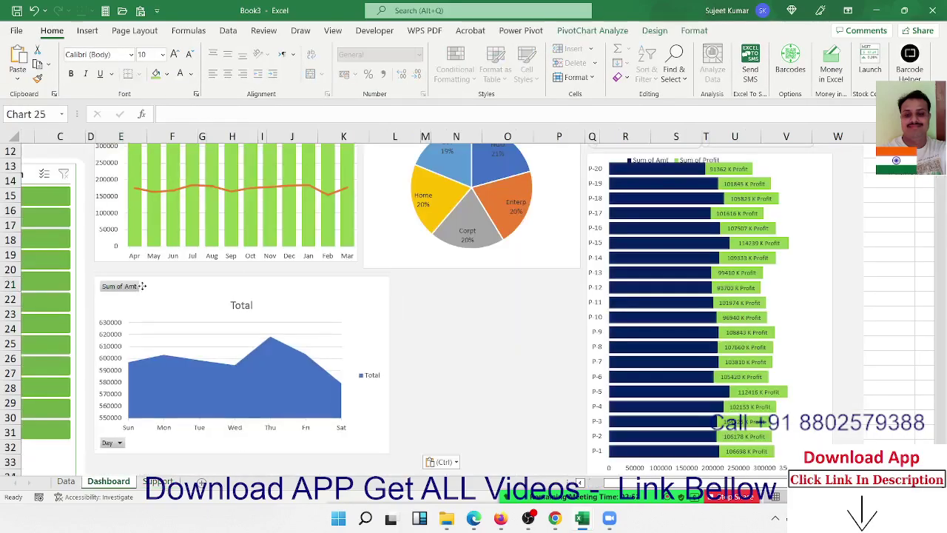
left_click_drag(145, 294, 143, 287)
right_click(121, 281)
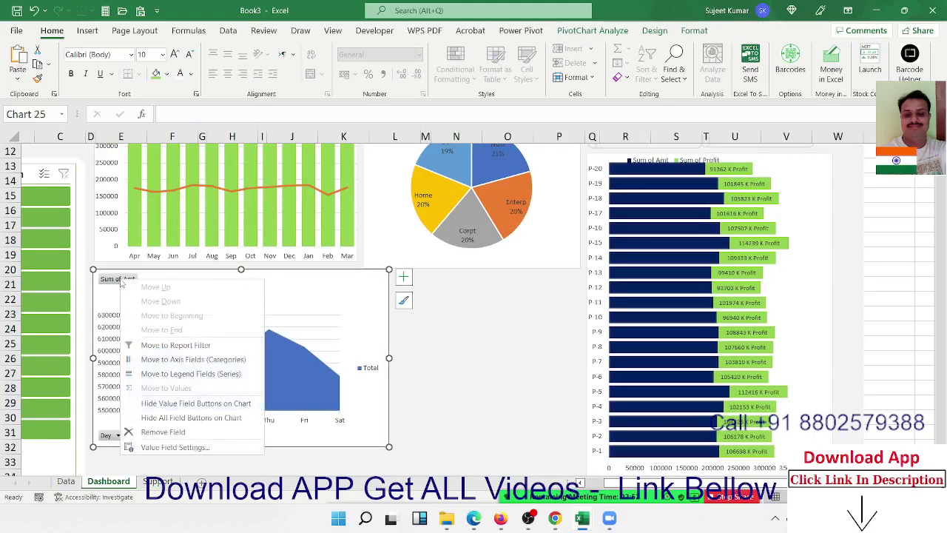
left_click(155, 418)
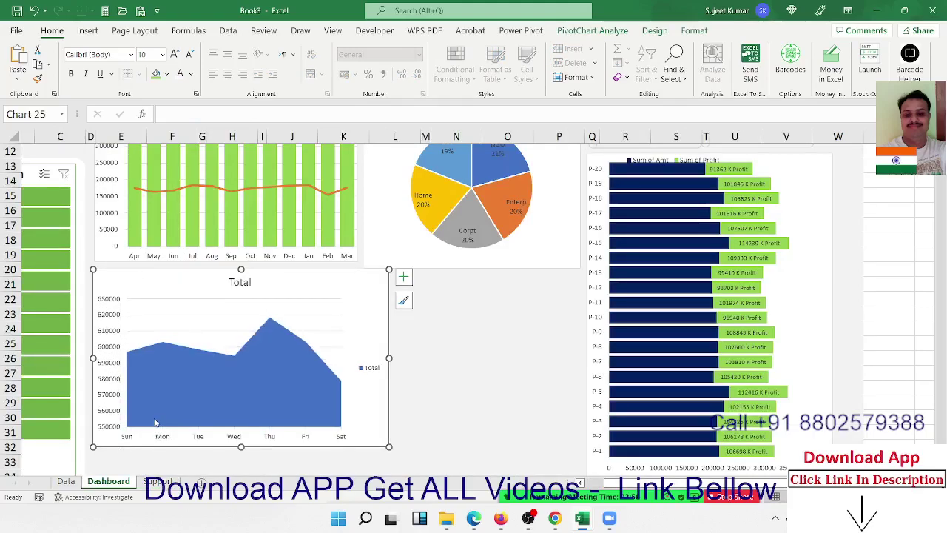
Fill the area series with light gold.
left_click(337, 335)
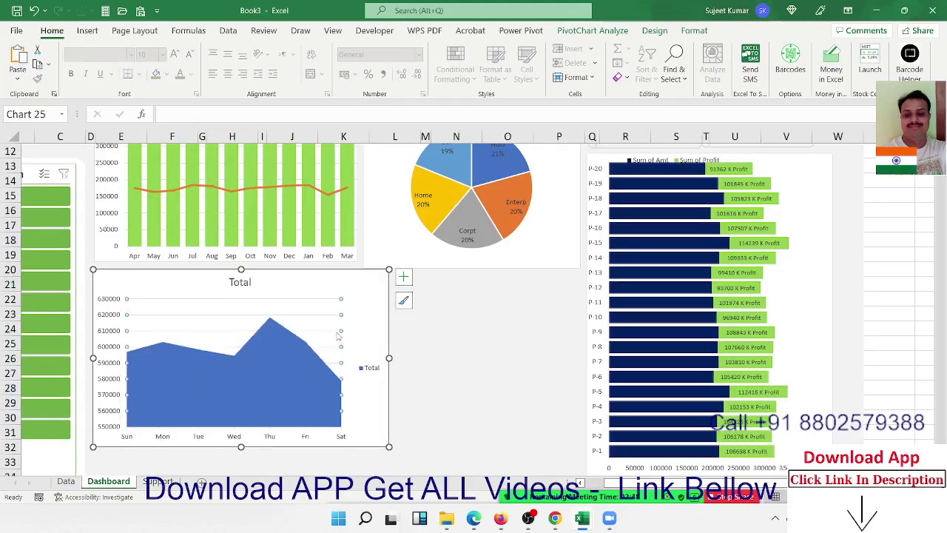
left_click(306, 352)
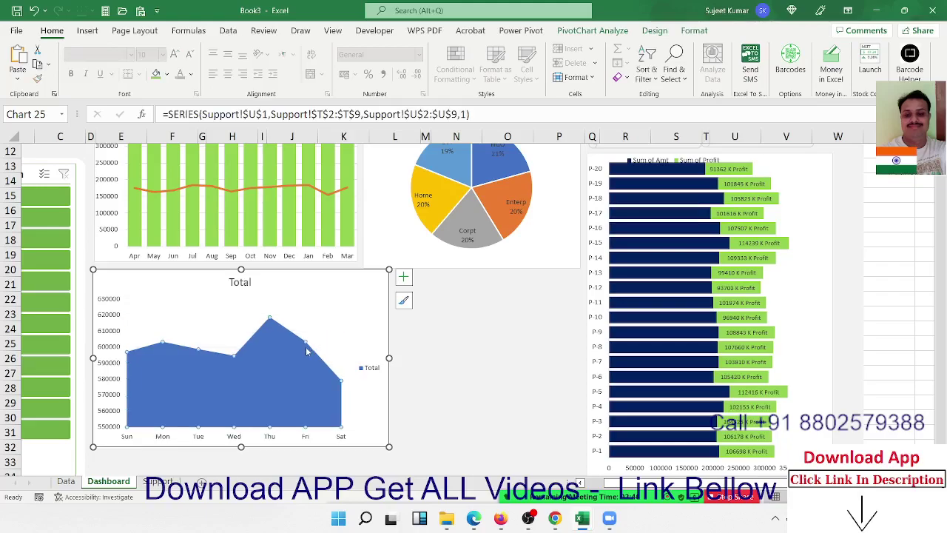
left_click(168, 73)
key("Escape")
left_click(167, 74)
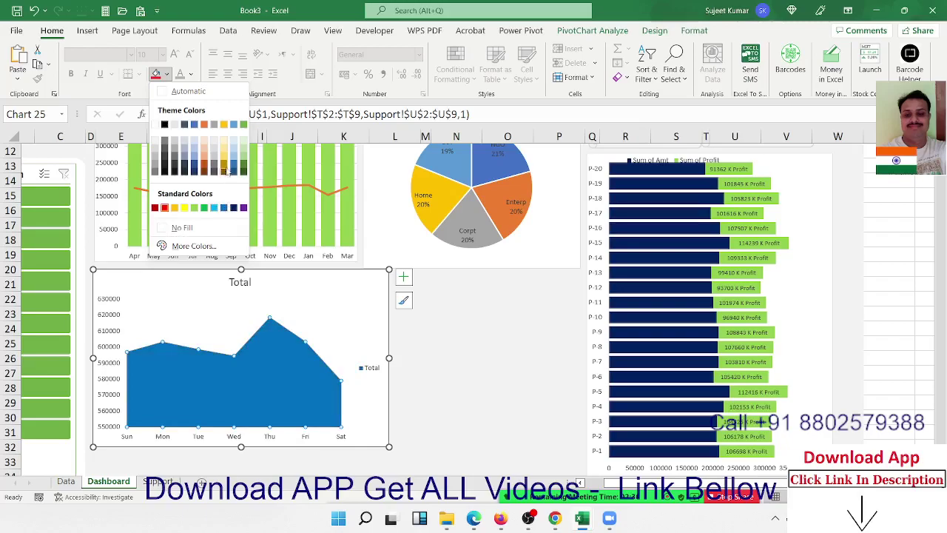
left_click(224, 142)
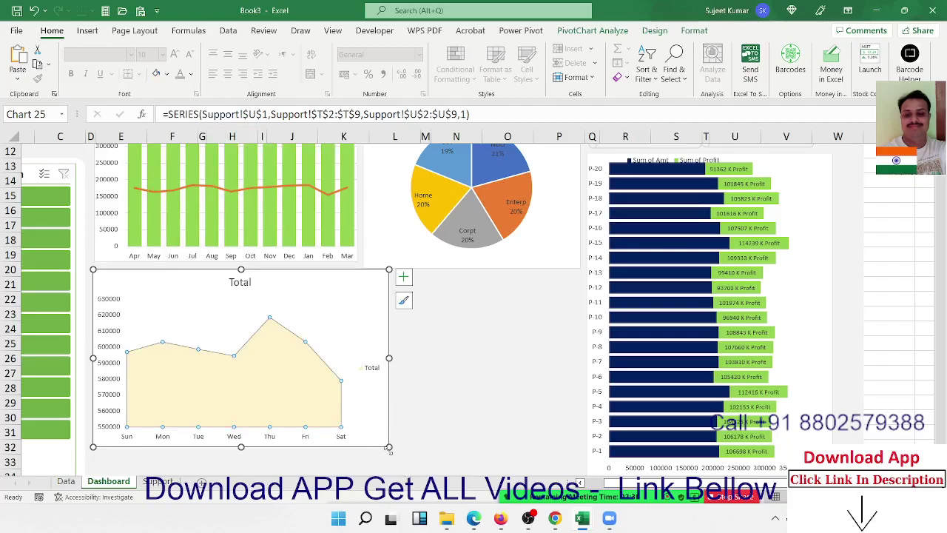
Enlarge the area chart and delete its Total legend.
left_click_drag(388, 448, 394, 470)
scroll(381, 400, "down", 3)
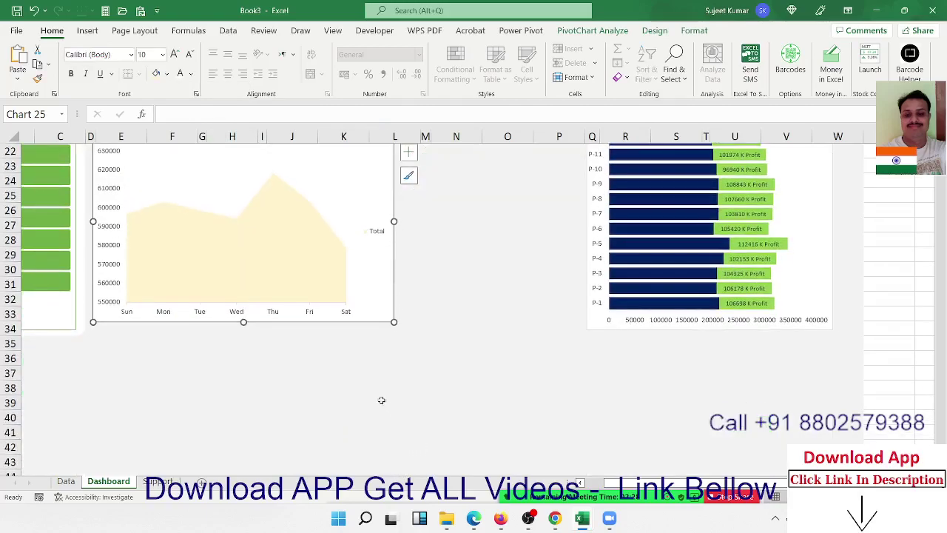
left_click(377, 234)
key("Delete")
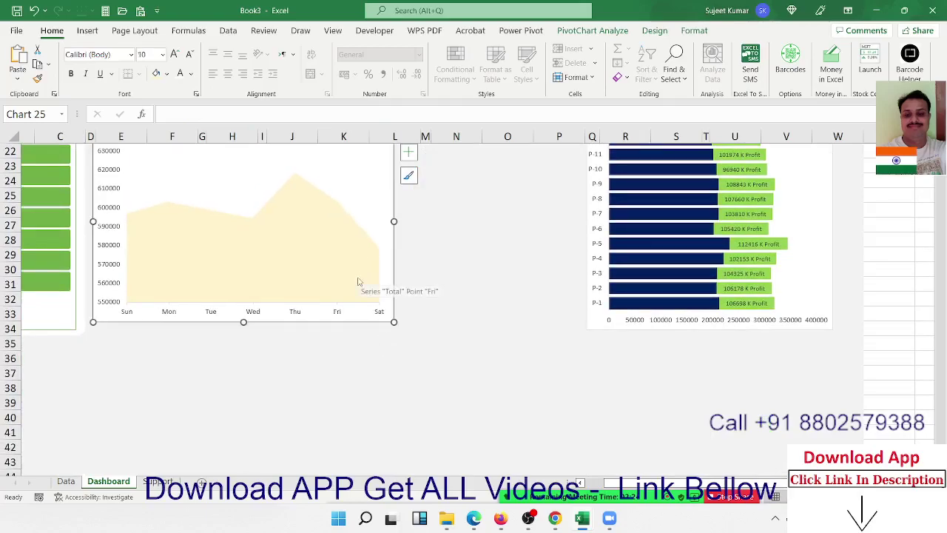
scroll(360, 296, "up", 3)
scroll(366, 378, "down", 3)
left_click_drag(391, 322, 393, 326)
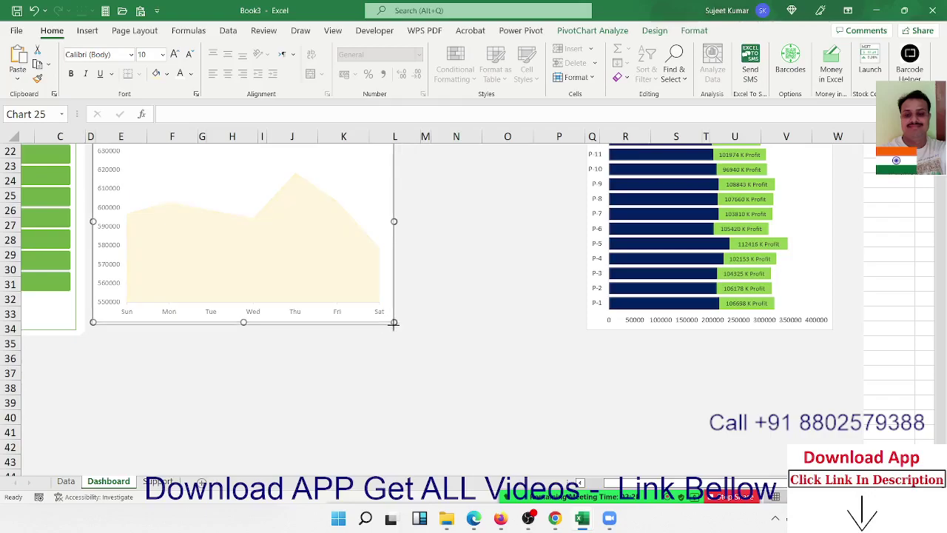
scroll(288, 308, "up", 3)
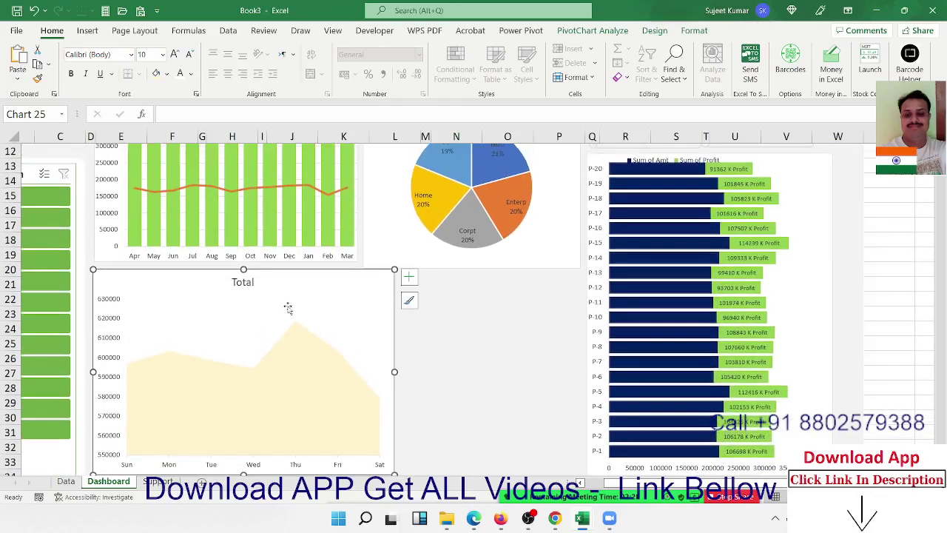
Retitle the chart 'Sales Day as Week' and return to the Data sheet.
left_click(245, 282)
double_click(246, 282)
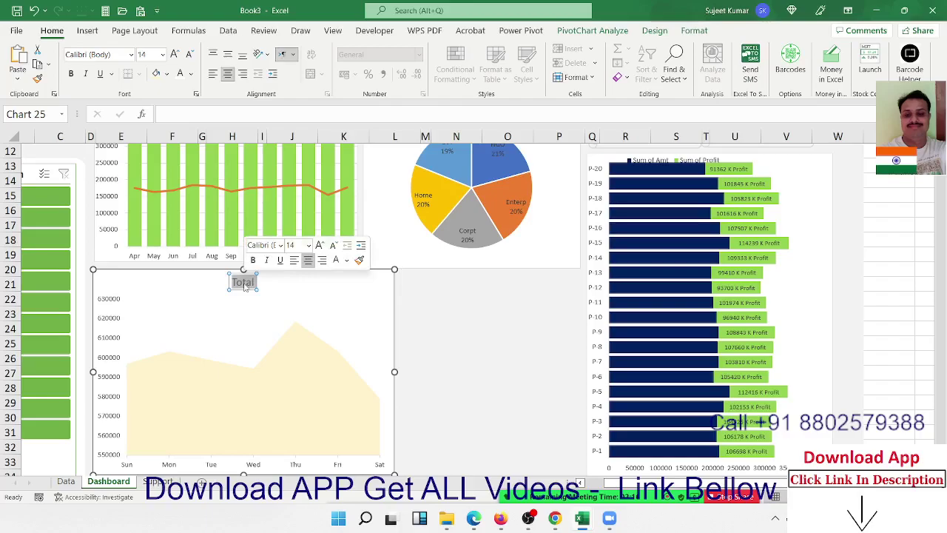
type("Sales")
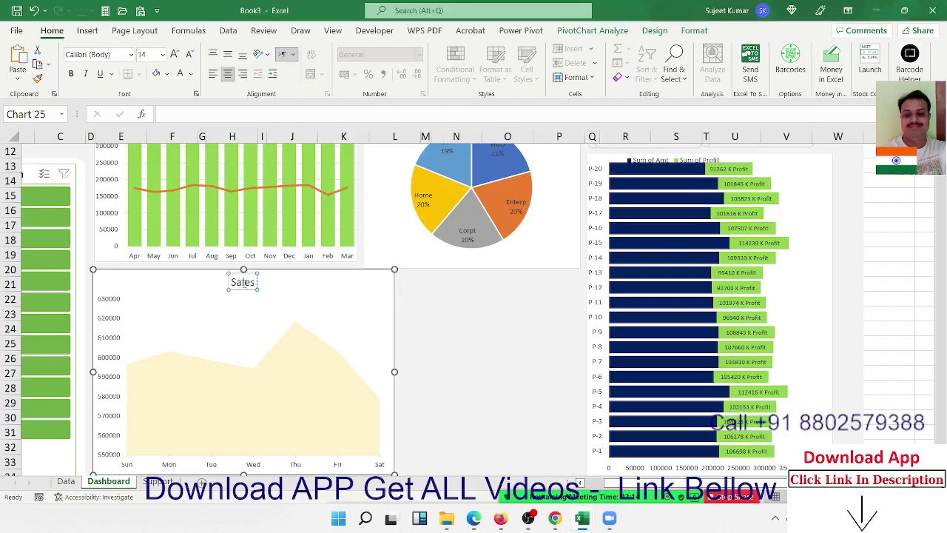
type(" Day")
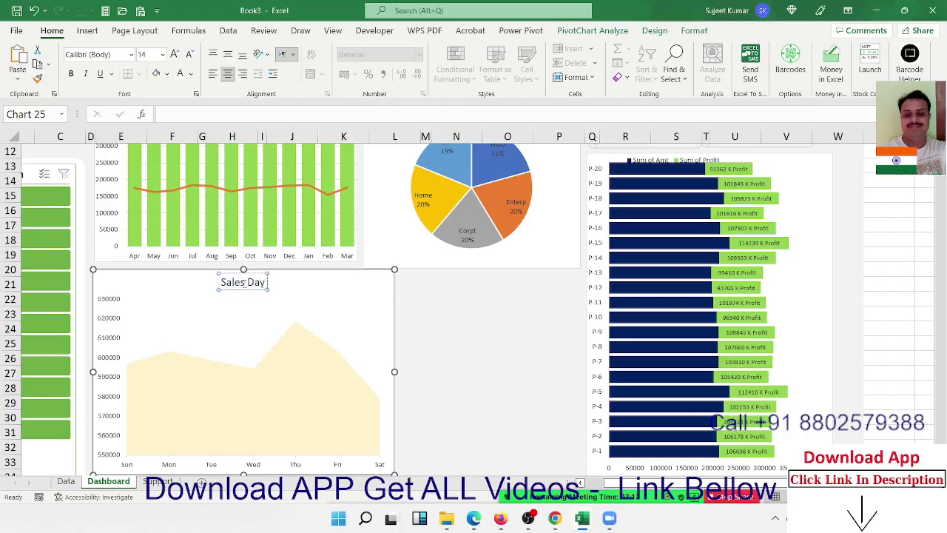
type(" as")
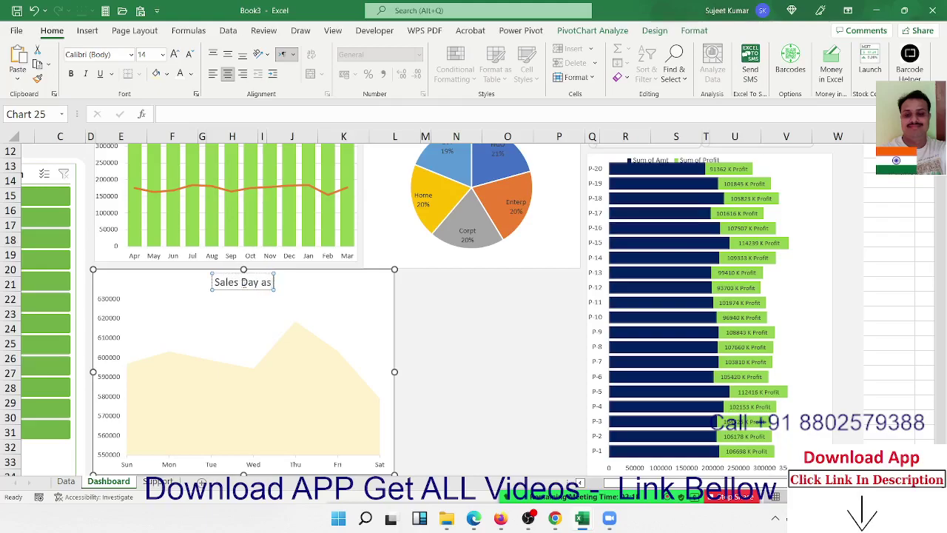
type(" Week")
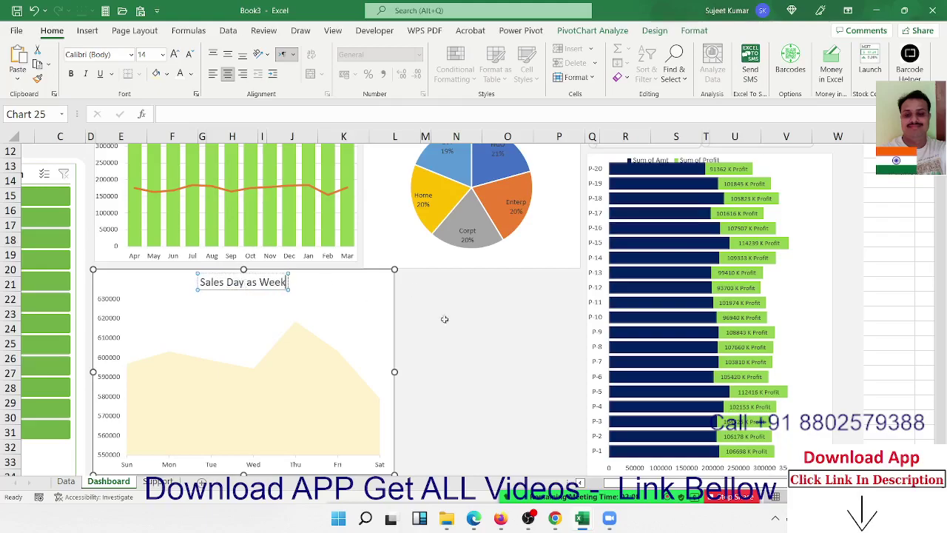
left_click(456, 326)
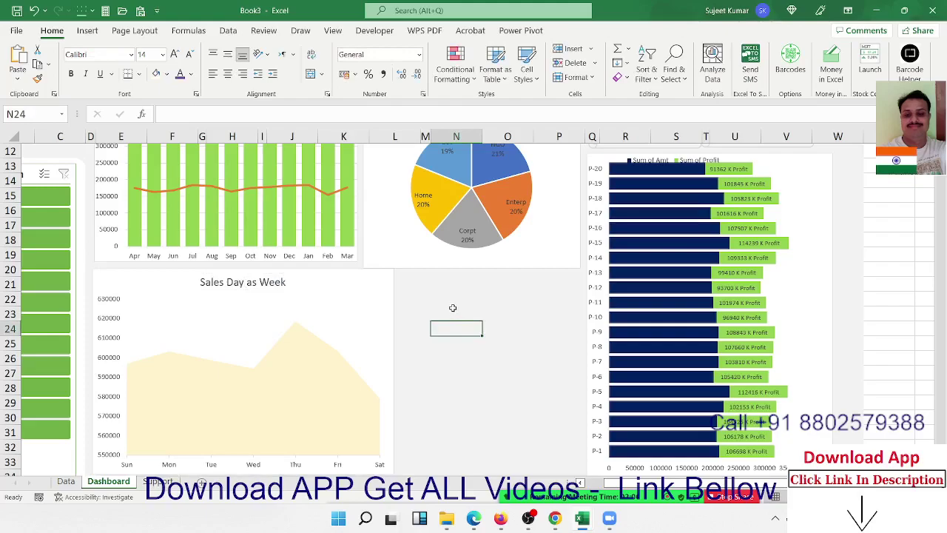
left_click(359, 413)
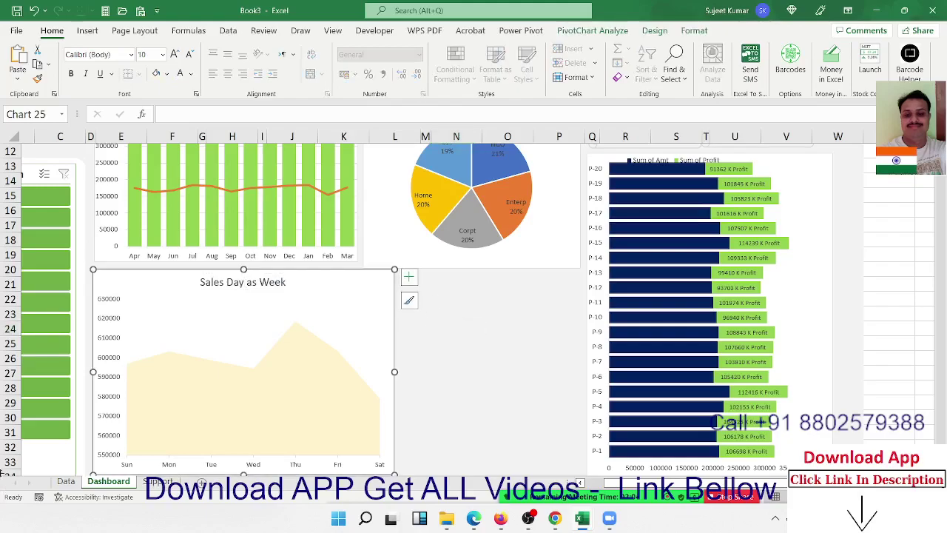
left_click(65, 482)
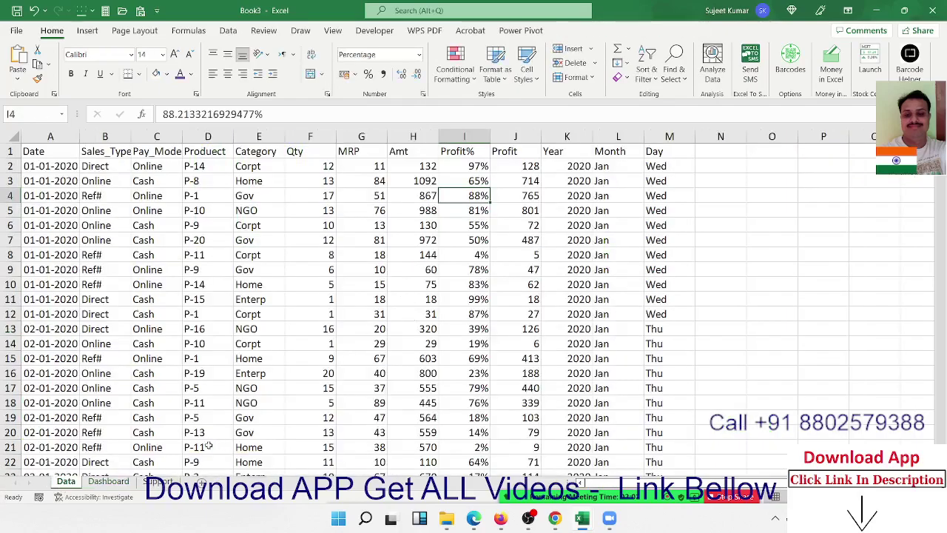
Copy the weekday pivot table to cell W1 on the Support sheet.
left_click(163, 482)
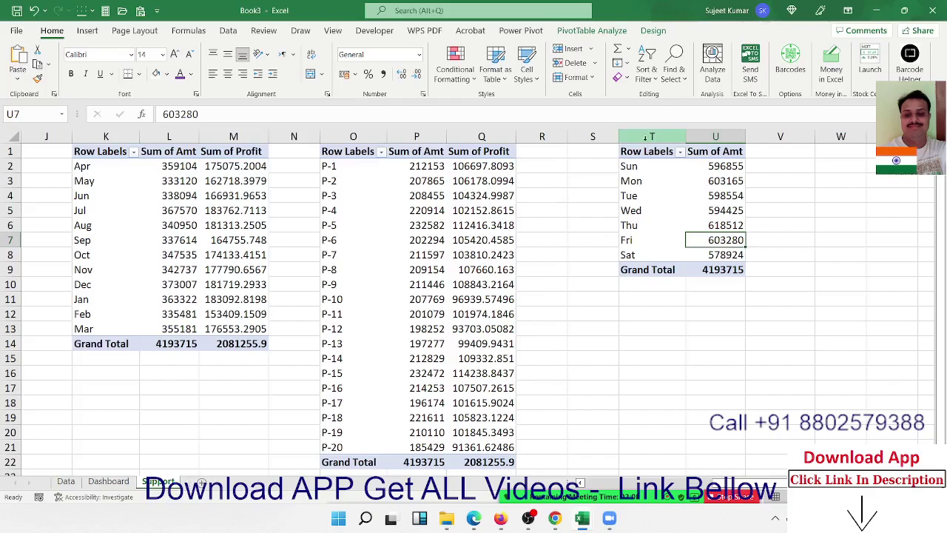
mouse_move(644, 151)
left_mouse_down()
mouse_move(729, 282)
mouse_move(731, 269)
left_mouse_up()
key("ctrl+c")
left_click(835, 150)
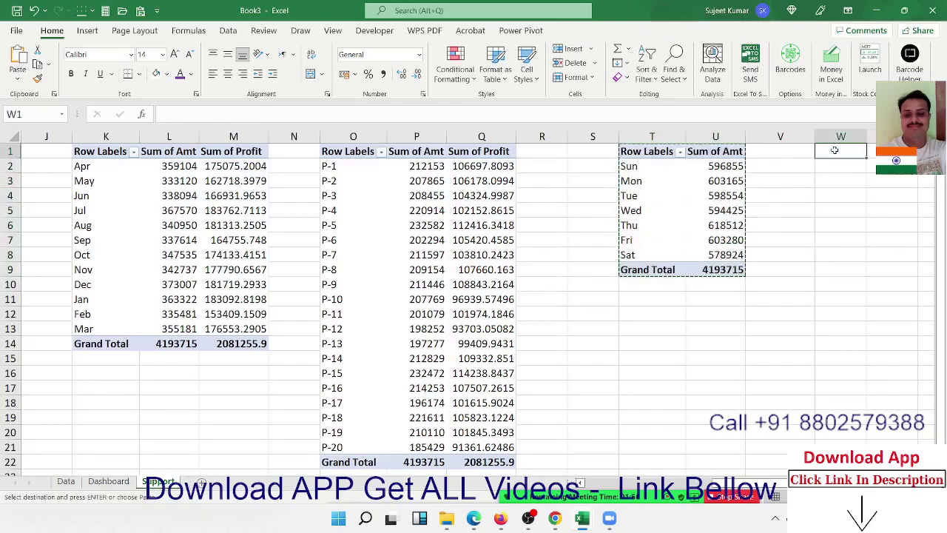
key("ctrl+v")
left_click(827, 180)
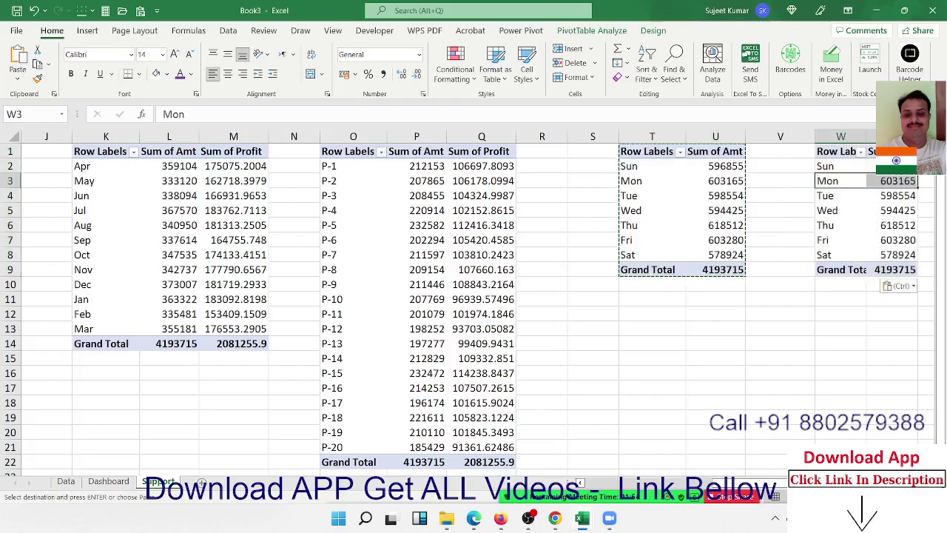
Swap Day for Pay_Mode in the copied pivot's rows to total Amt by Cash and Online.
scroll(761, 271, "right", 2)
scroll(761, 271, "right", 2)
right_click(655, 210)
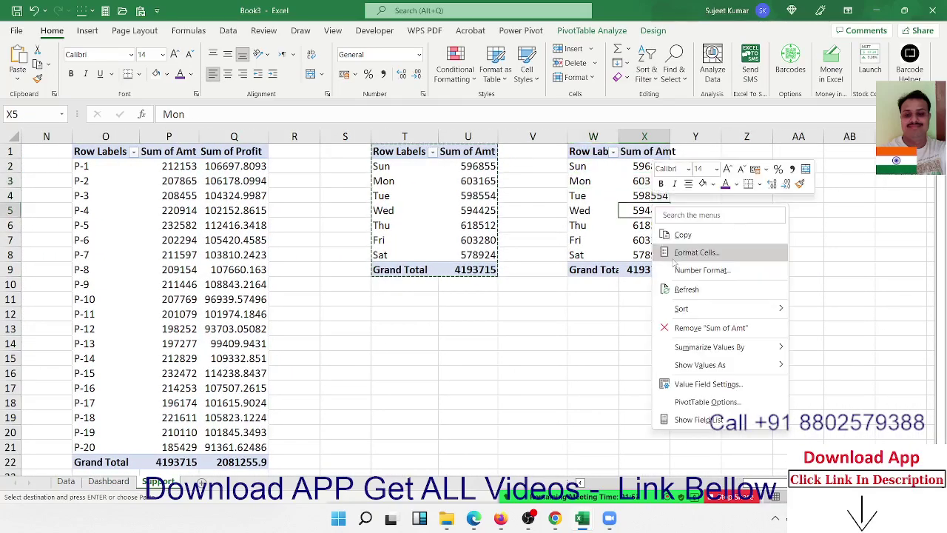
left_click(701, 402)
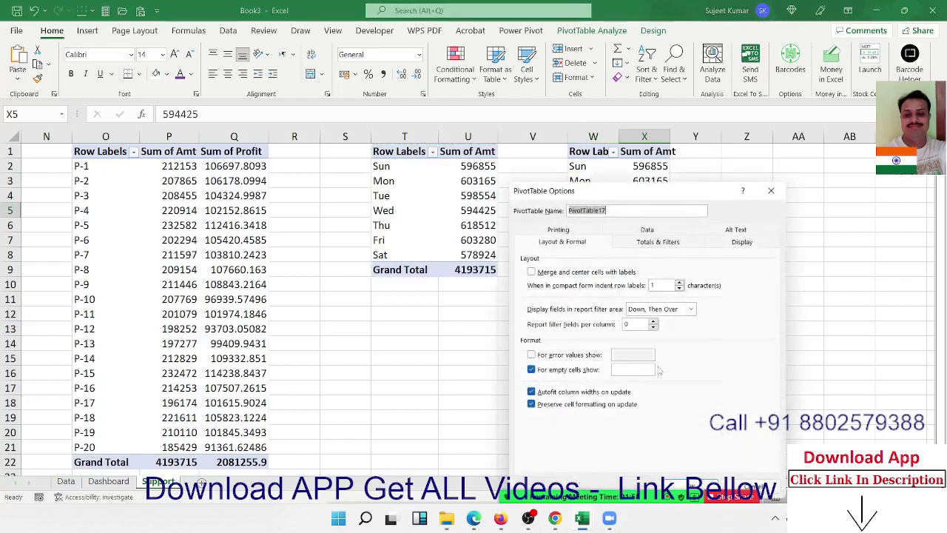
left_click(772, 190)
right_click(649, 168)
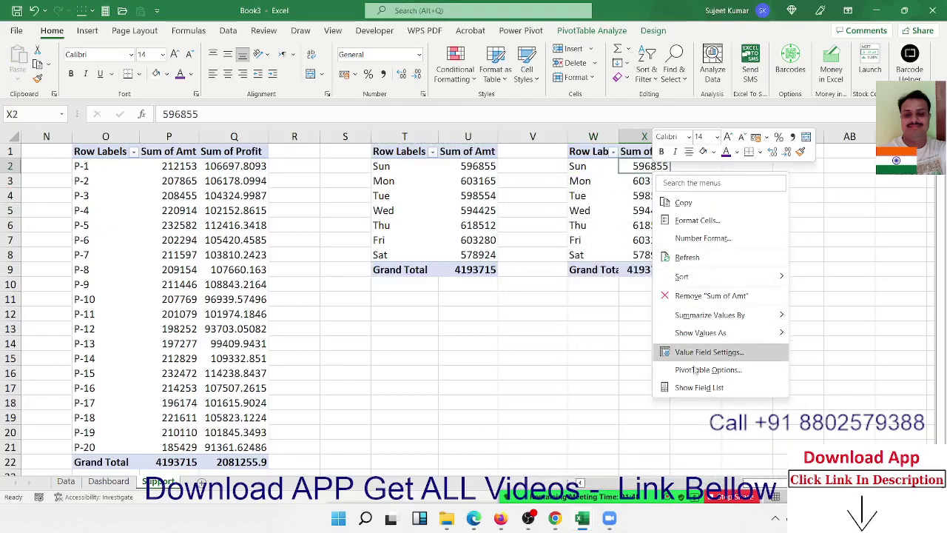
left_click(699, 388)
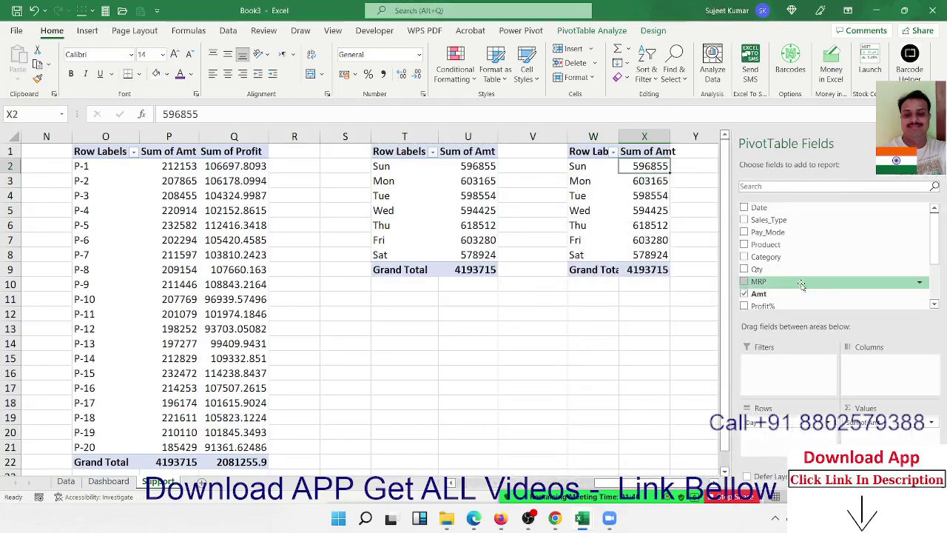
scroll(801, 285, "down", 2)
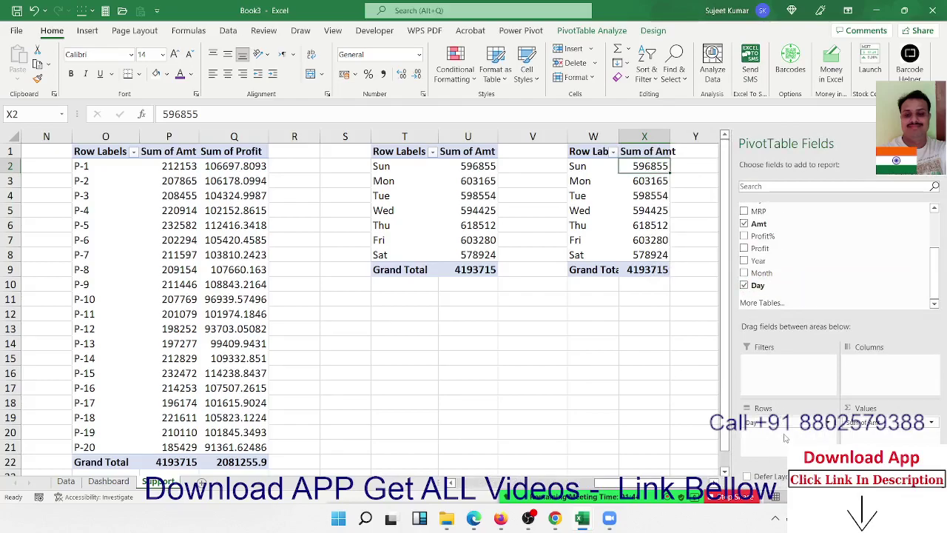
mouse_move(798, 419)
left_mouse_down()
mouse_move(866, 233)
mouse_move(792, 421)
left_mouse_up()
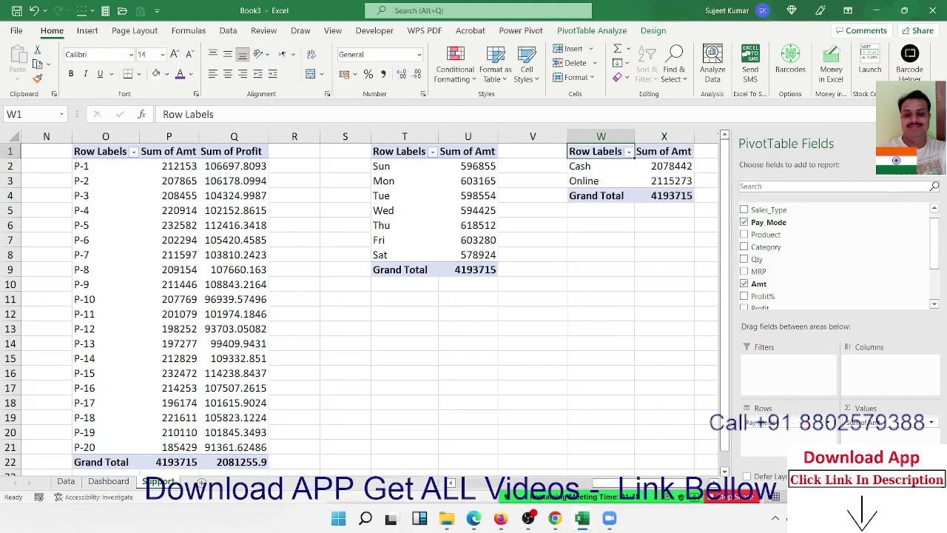
left_click(936, 143)
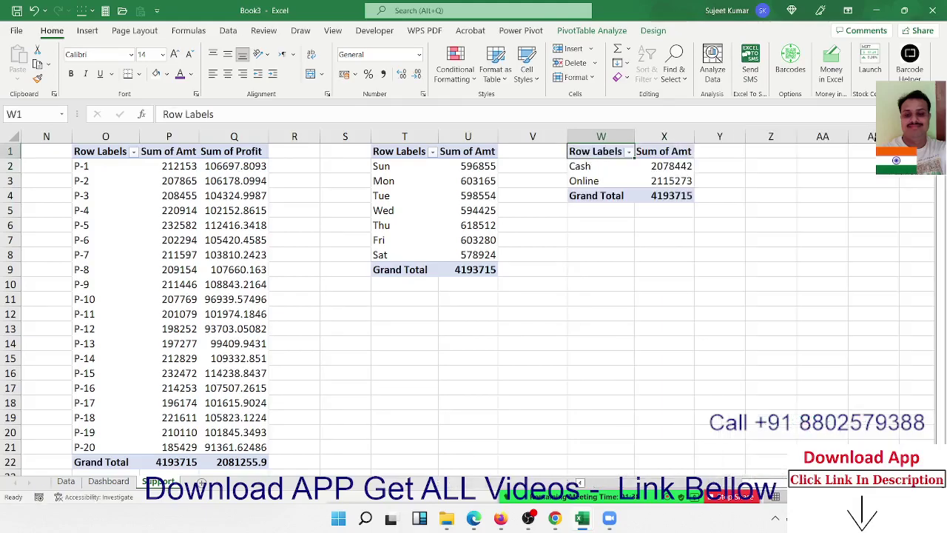
left_click(87, 30)
Insert a 2-D pie PivotChart of Cash vs Online beside the Sales Day as Week chart.
left_click(326, 77)
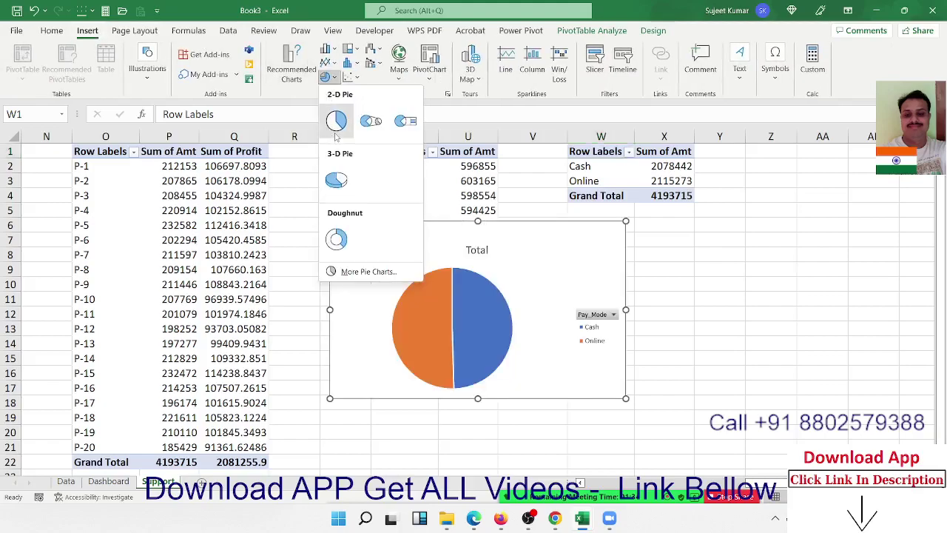
left_click(338, 121)
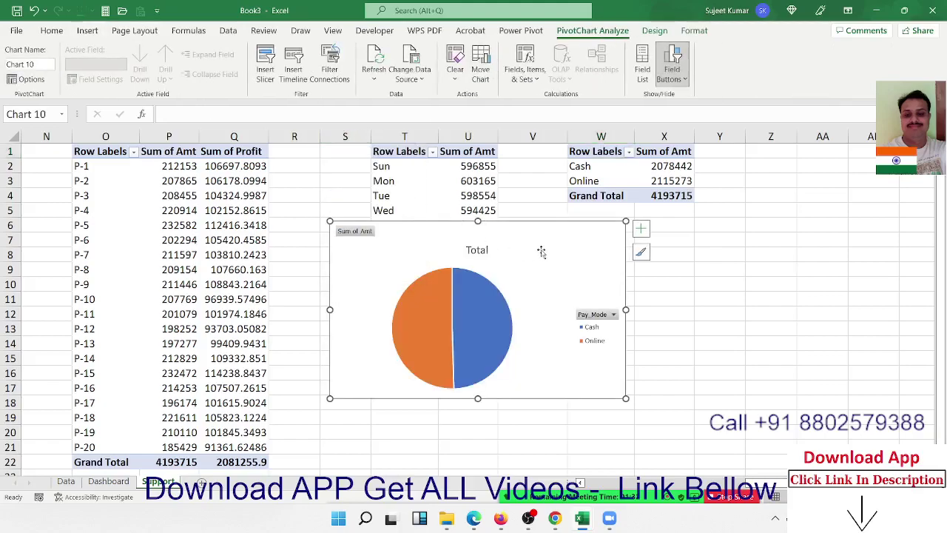
key("ctrl+x")
left_click(109, 482)
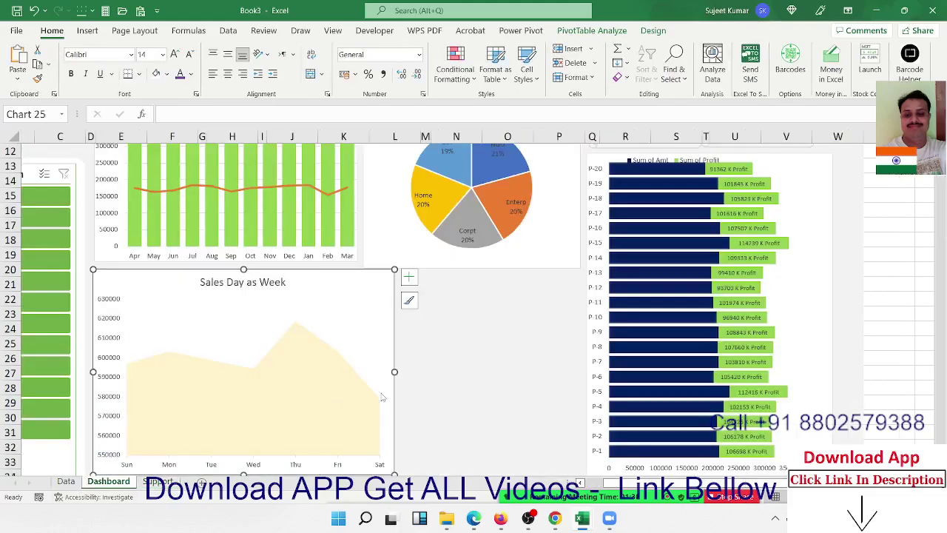
left_click(439, 310)
key("ctrl+v")
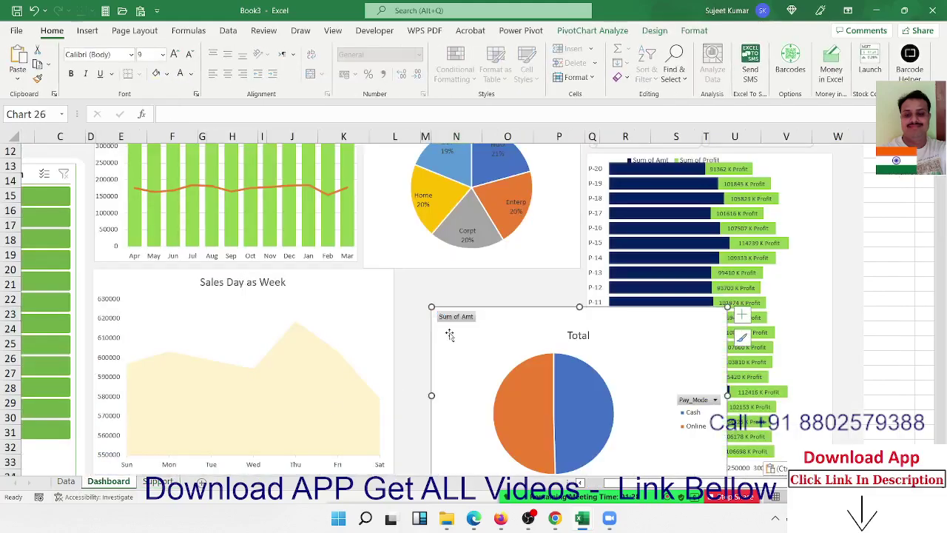
left_click_drag(450, 335, 415, 302)
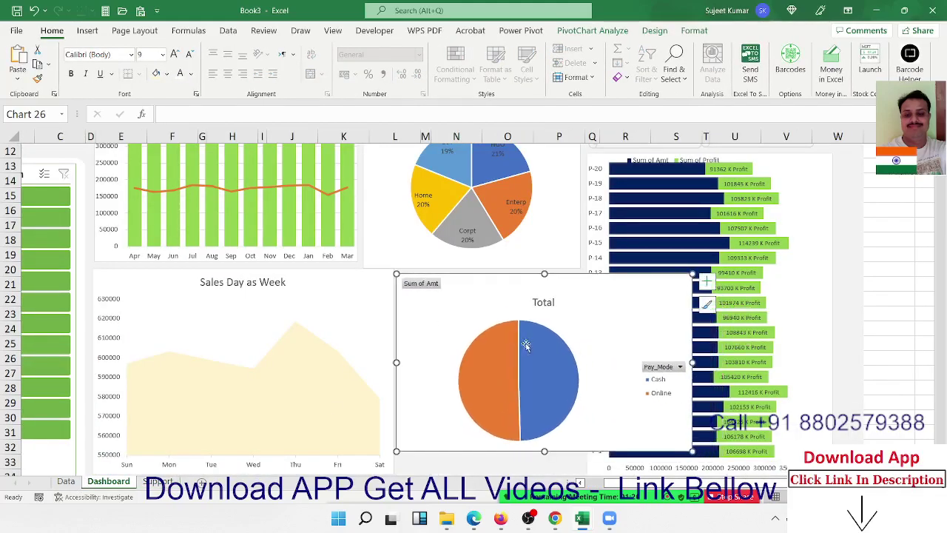
Hide the pie's field buttons, delete its title and legend, and resize it.
left_click(659, 366)
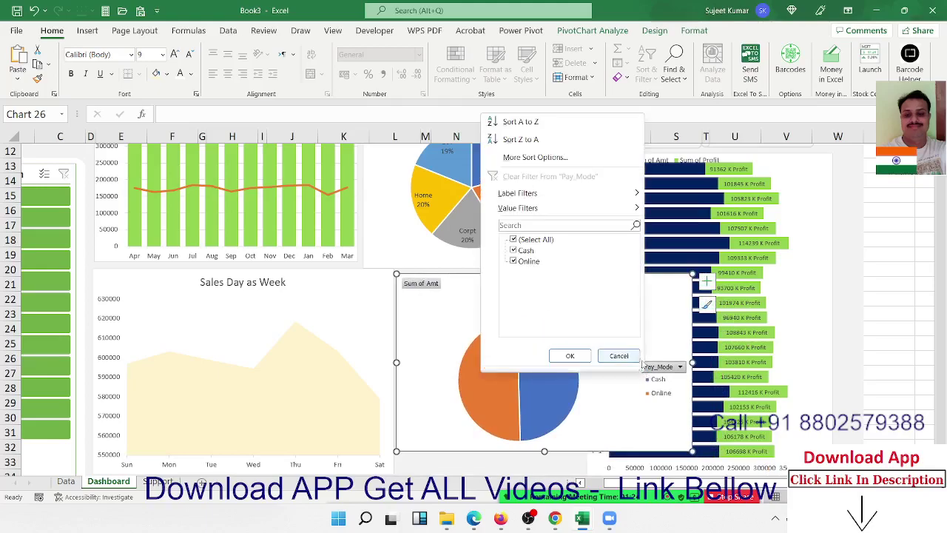
left_click(619, 356)
right_click(665, 371)
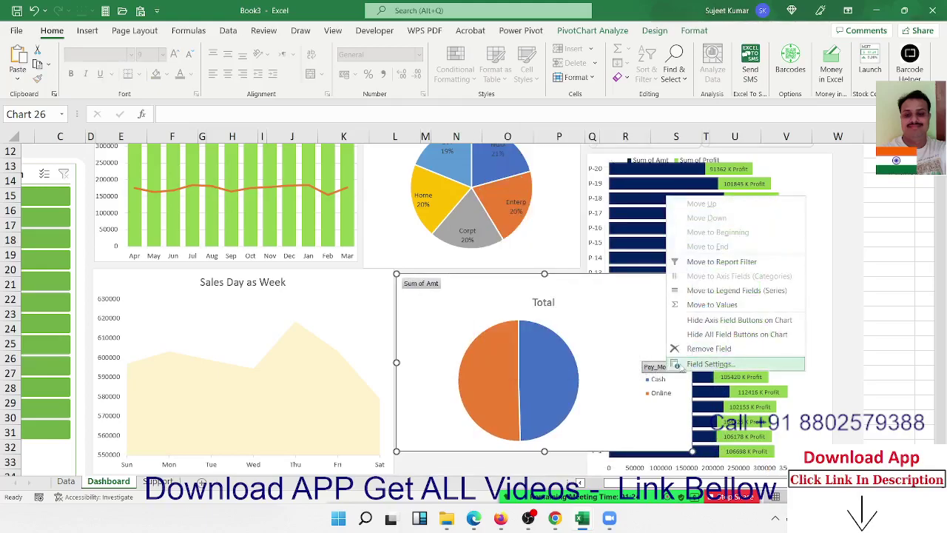
left_click(702, 335)
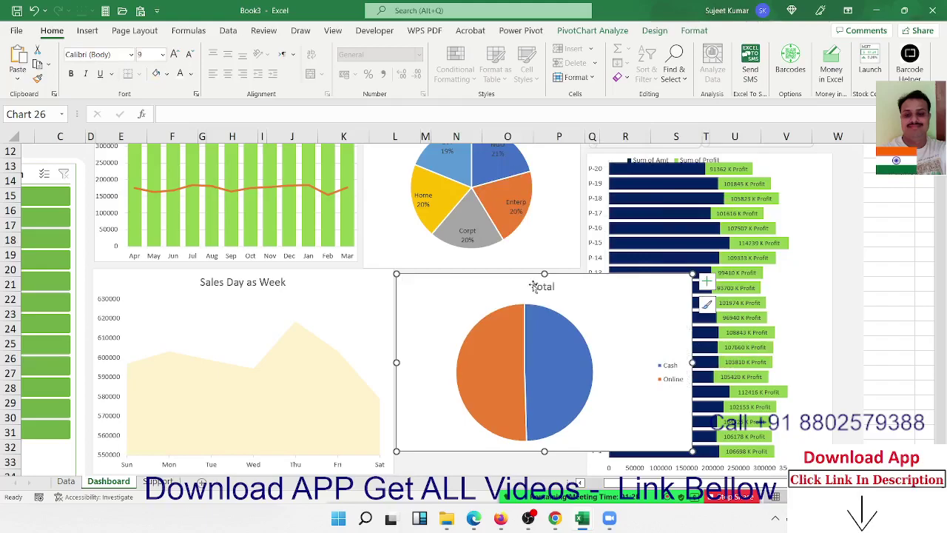
left_click(534, 287)
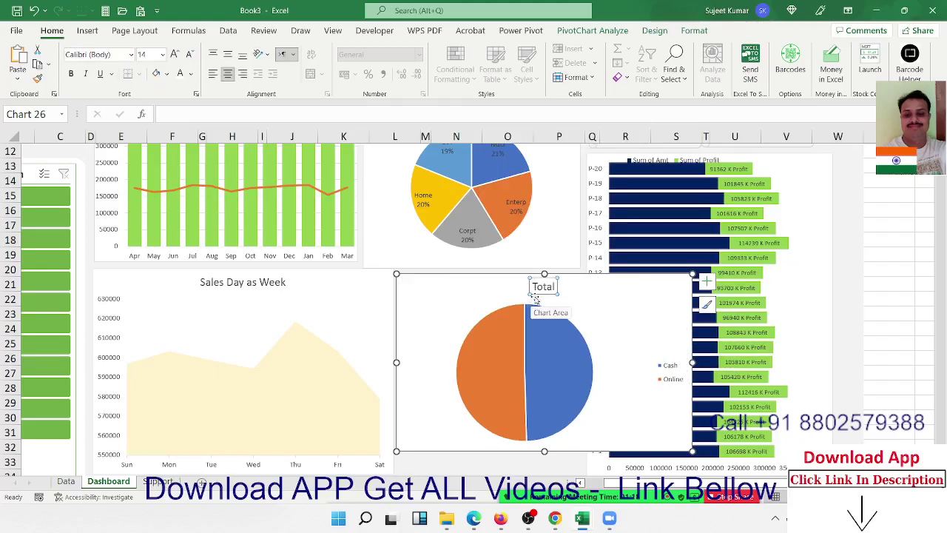
key("Delete")
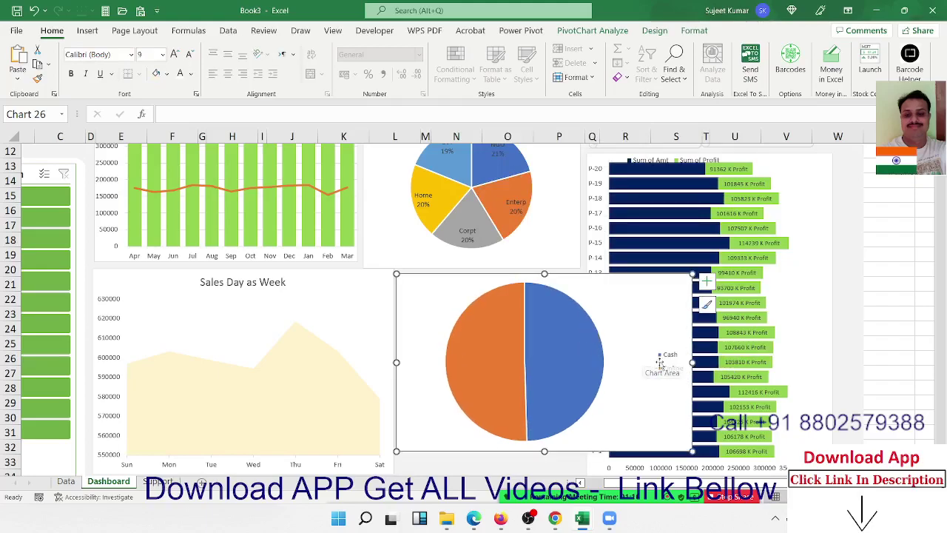
left_click(661, 361)
key("Delete")
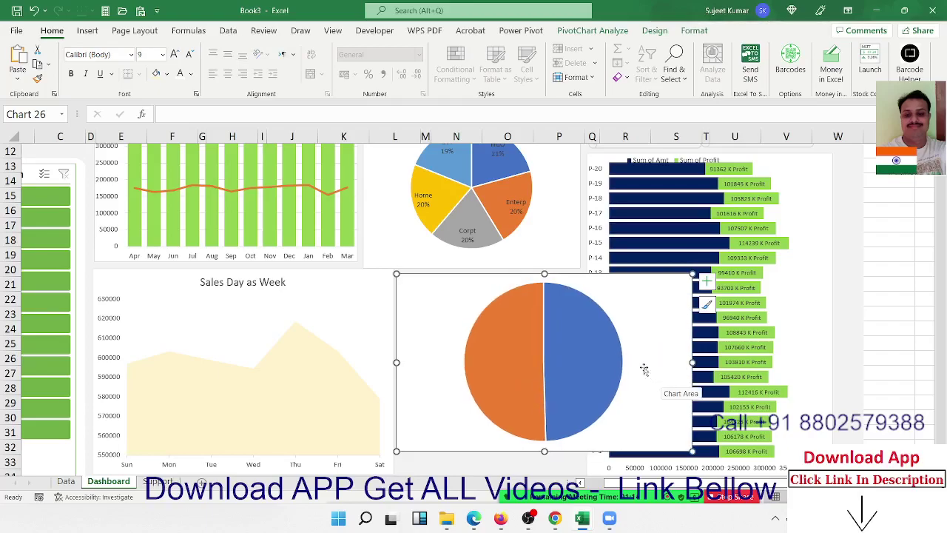
left_click_drag(644, 370, 644, 369)
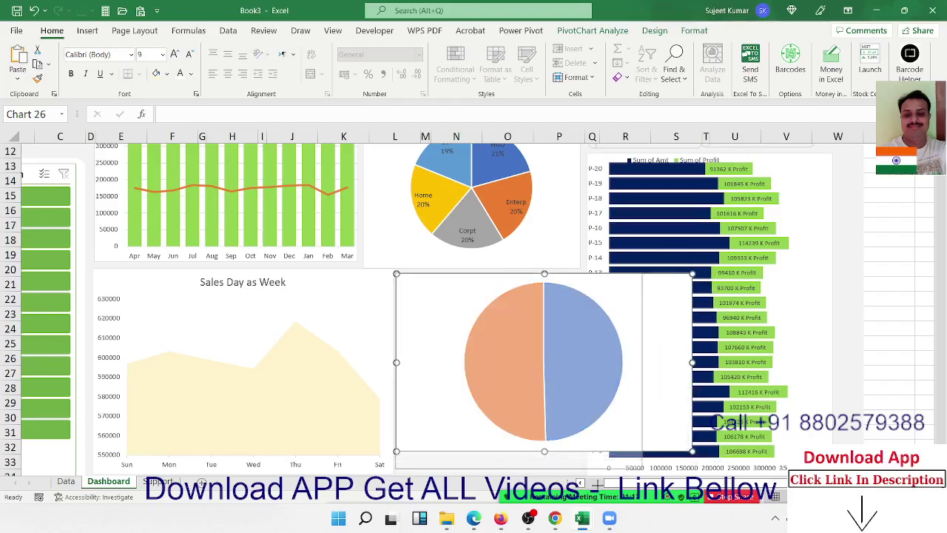
left_click_drag(643, 451, 577, 464)
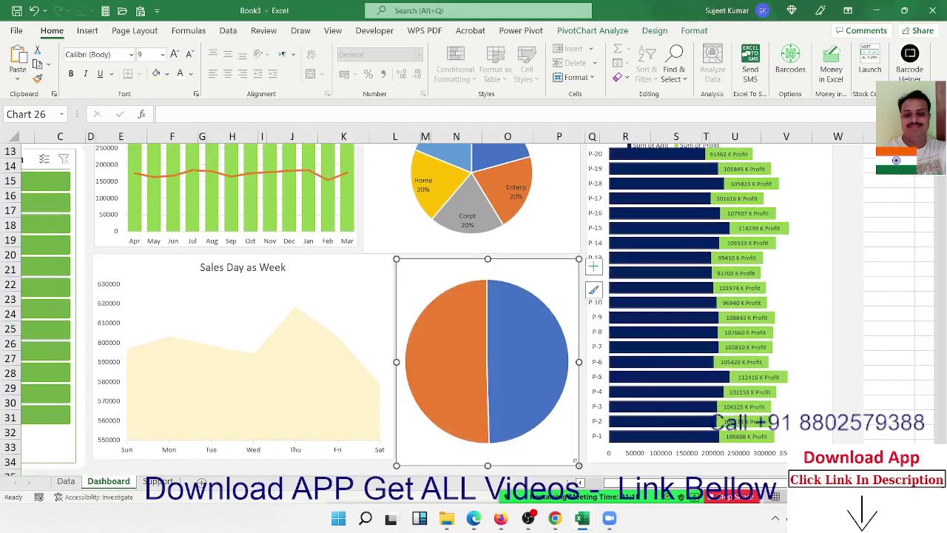
Add a trial value data label to the pie series.
left_click(482, 372)
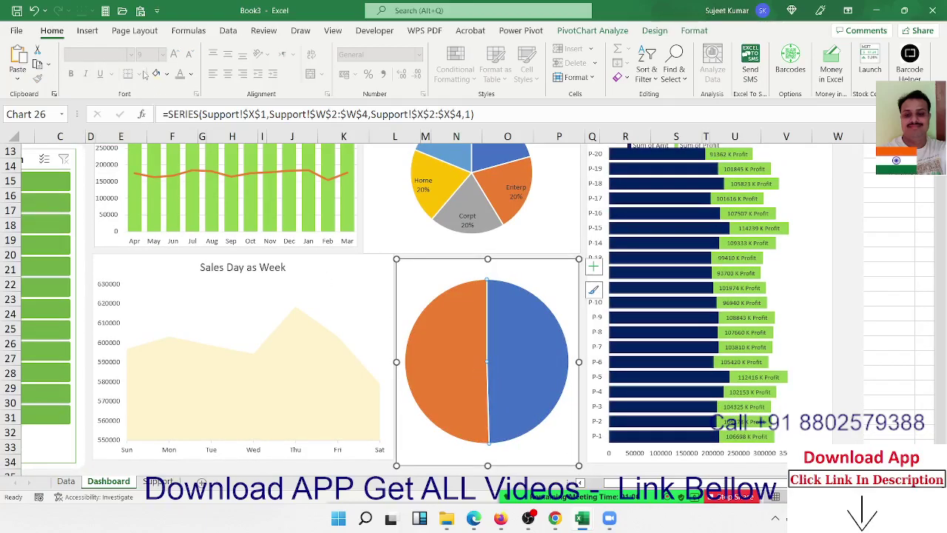
left_click(167, 75)
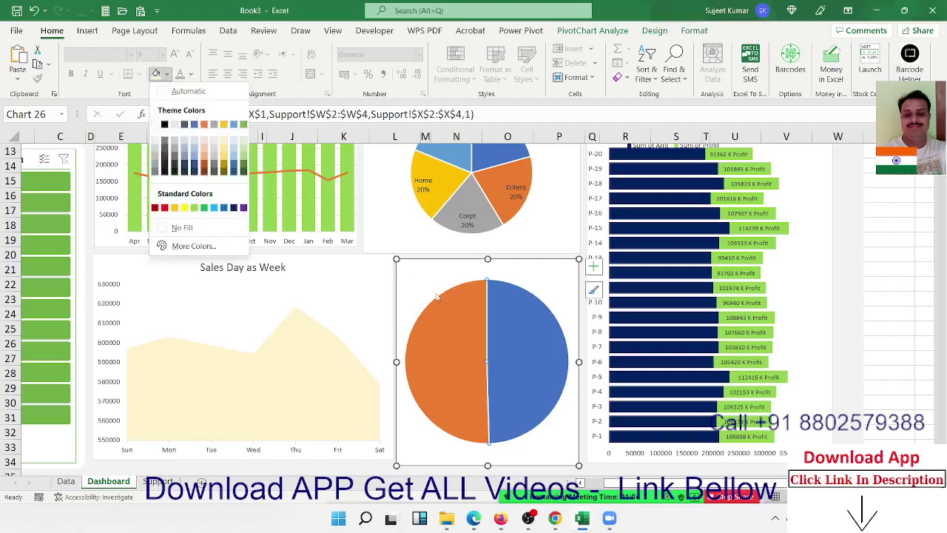
right_click(493, 341)
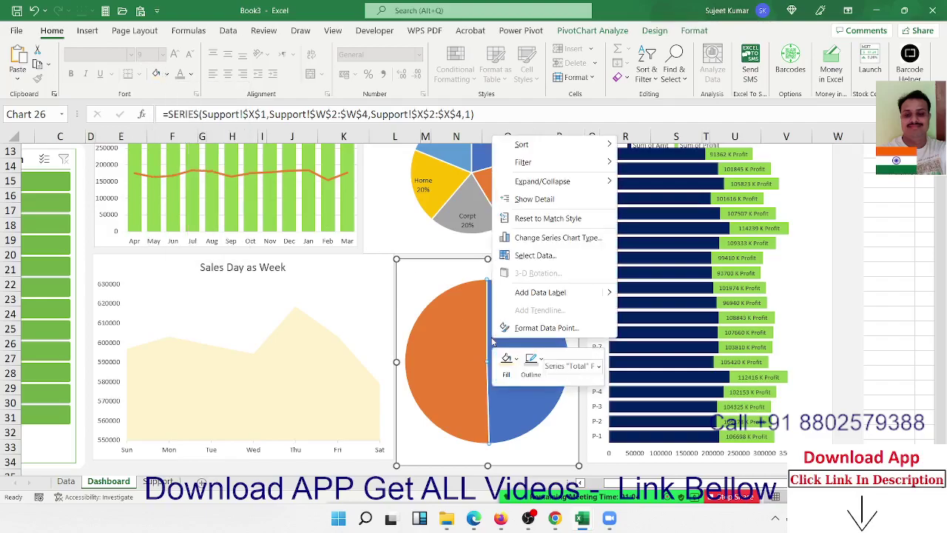
left_click(524, 292)
left_click(536, 355)
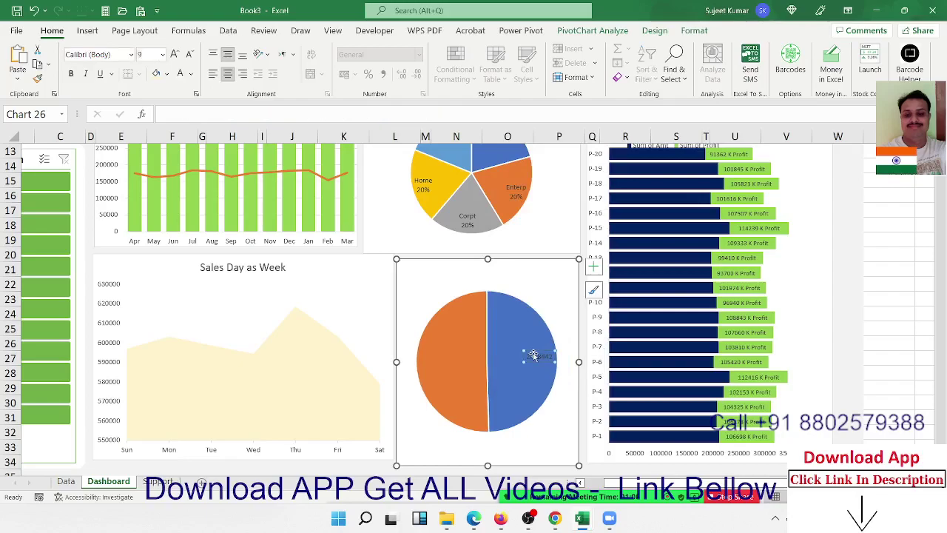
Delete the trial value label from the pie.
left_click(524, 341)
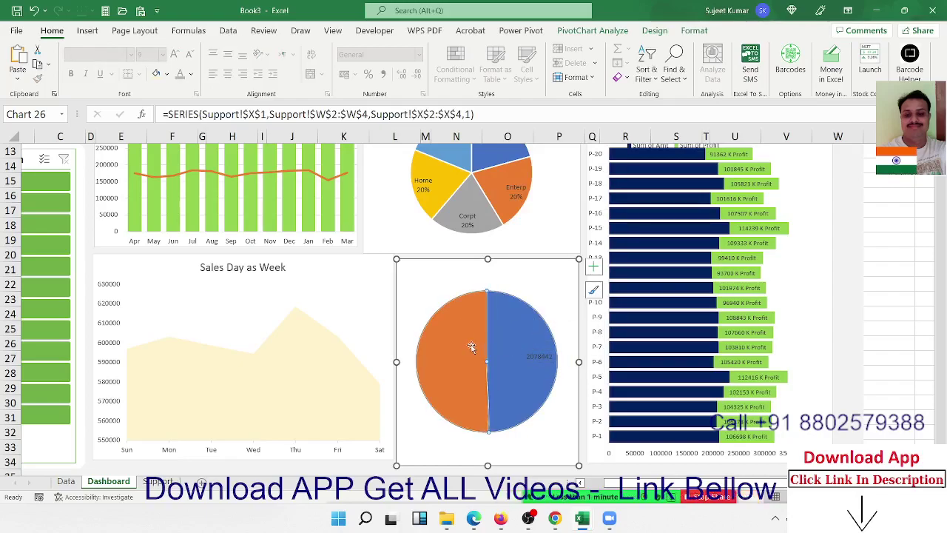
right_click(472, 349)
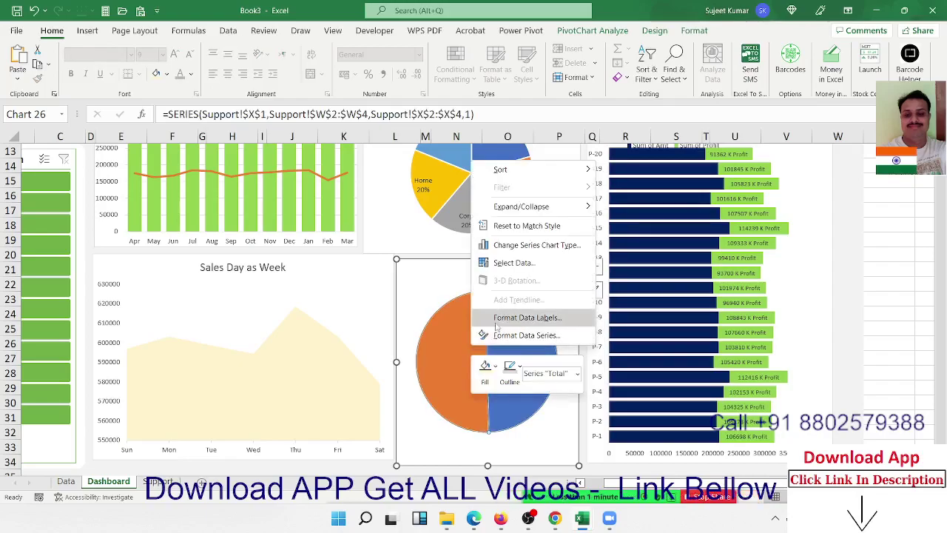
right_click(459, 339)
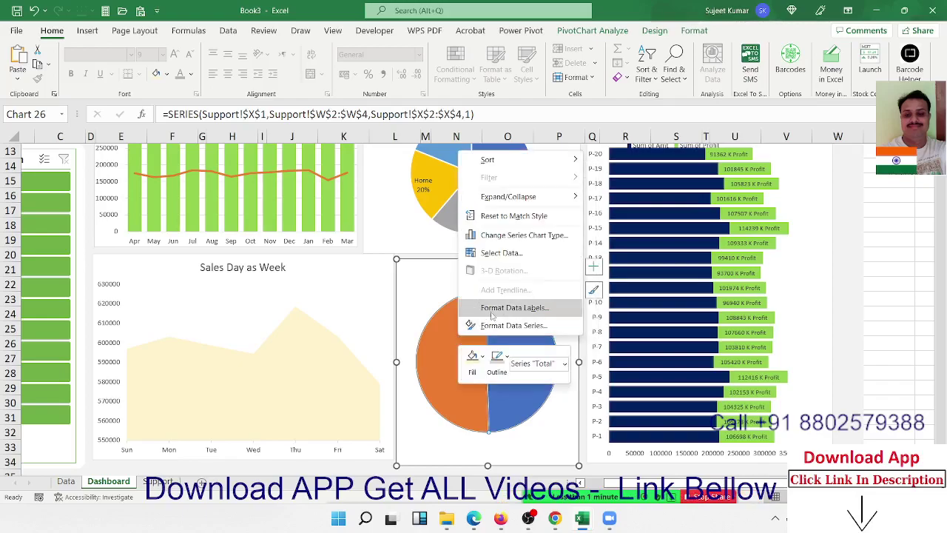
left_click(510, 402)
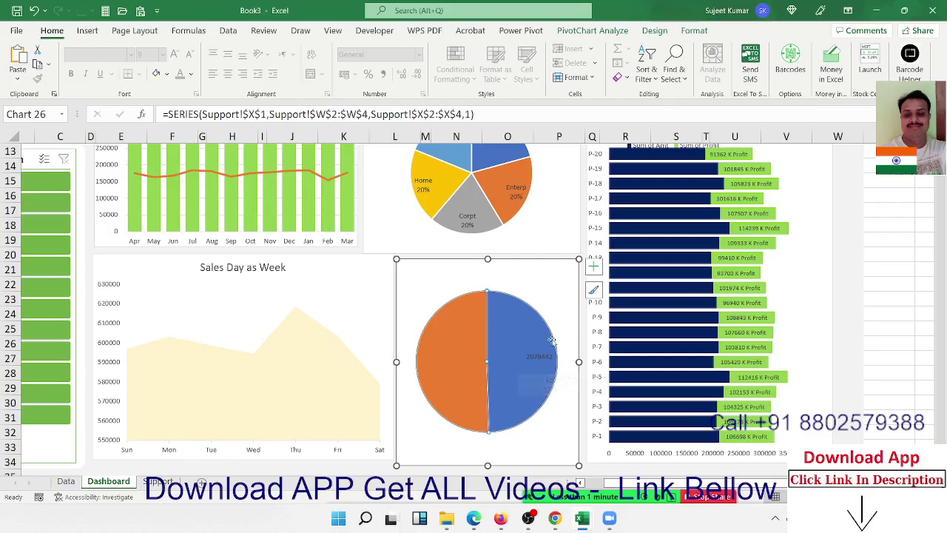
left_click(545, 353)
key("Delete")
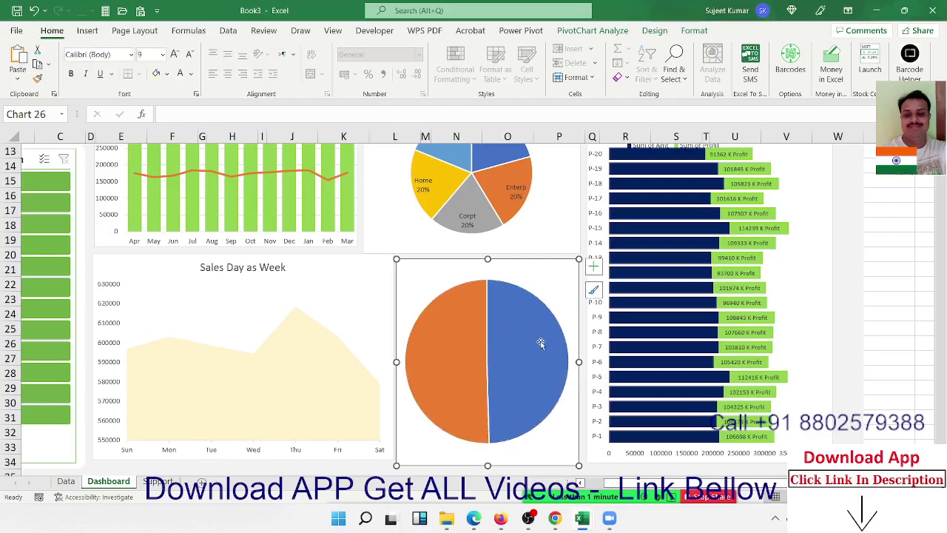
left_click(548, 337)
left_click(593, 267)
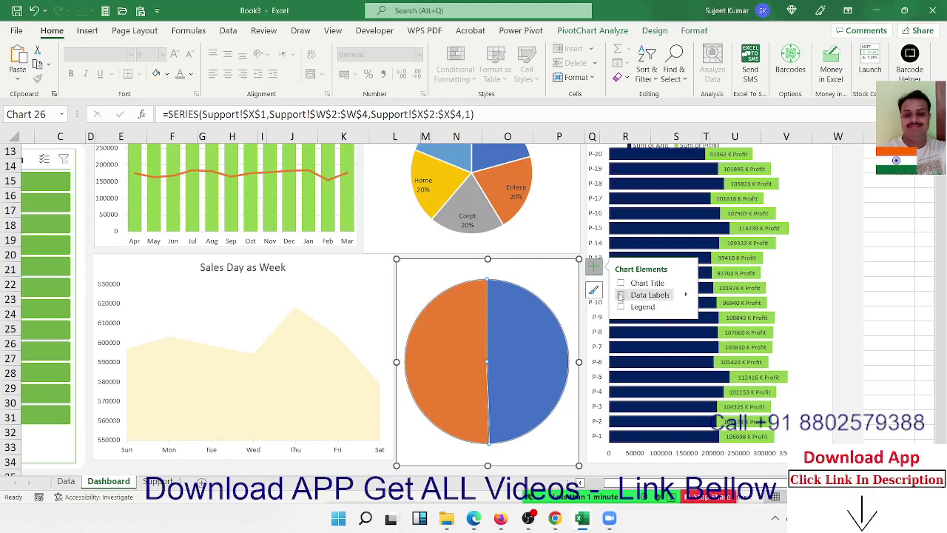
Turn on pie data labels showing category name and percentage.
left_click(684, 296)
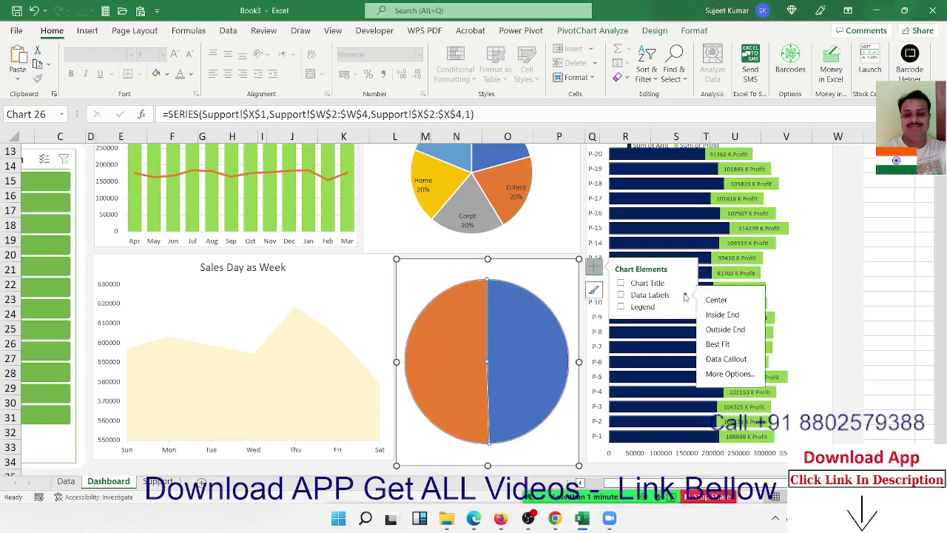
left_click(621, 295)
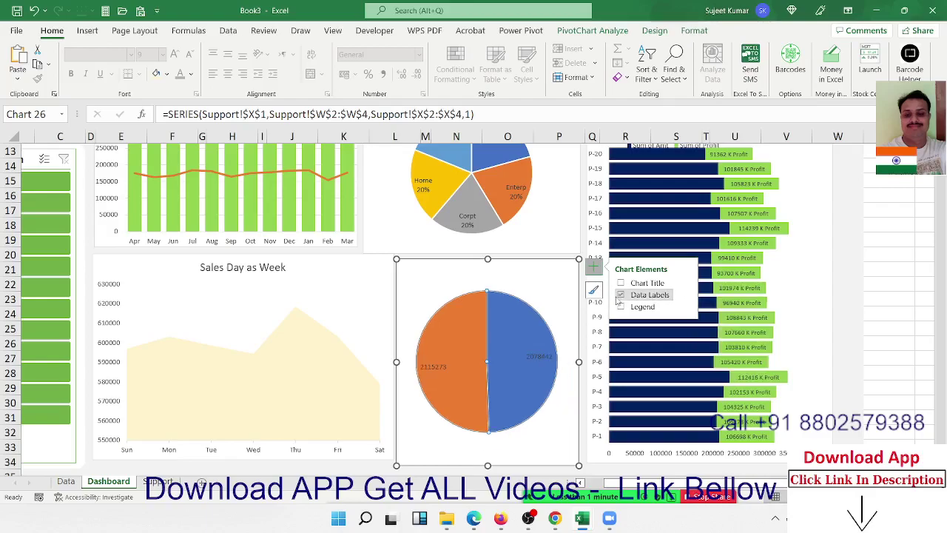
right_click(527, 357)
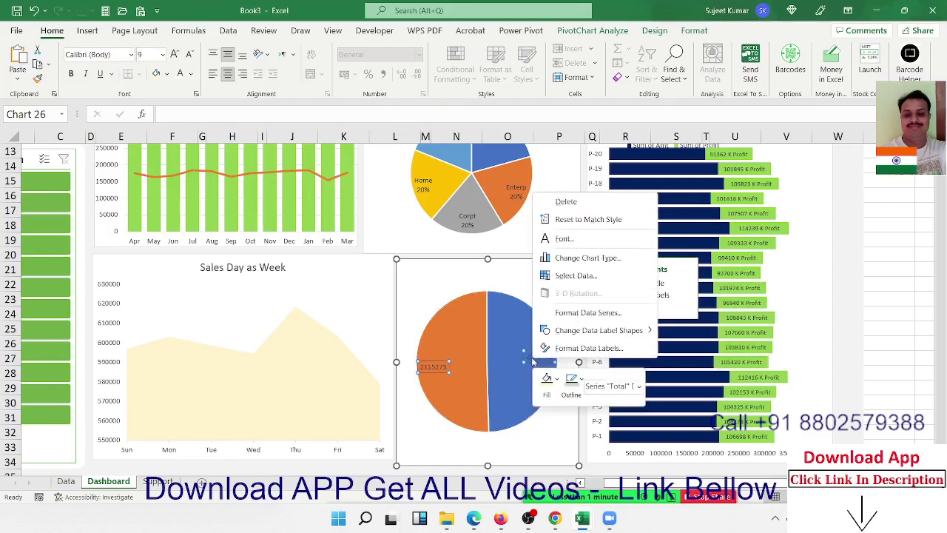
left_click(570, 350)
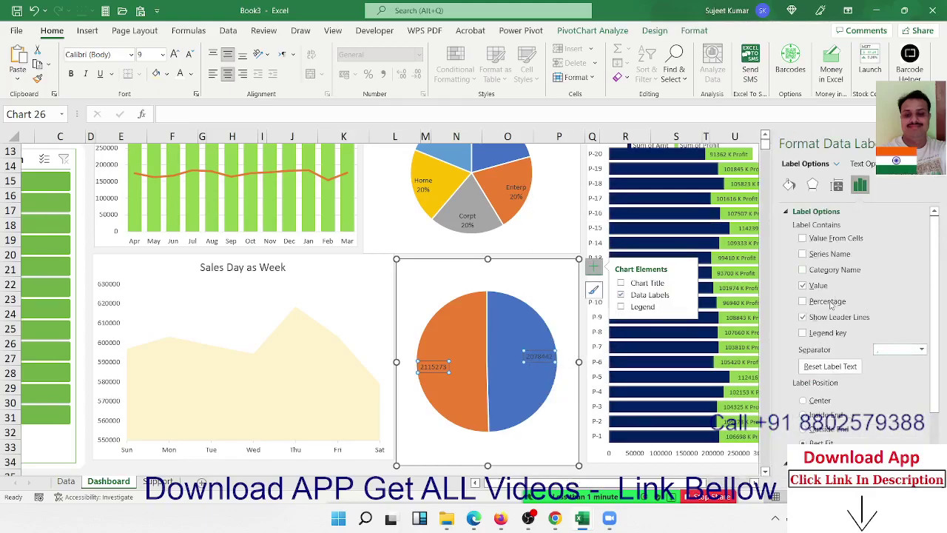
left_click(828, 302)
left_click(821, 272)
left_click(934, 144)
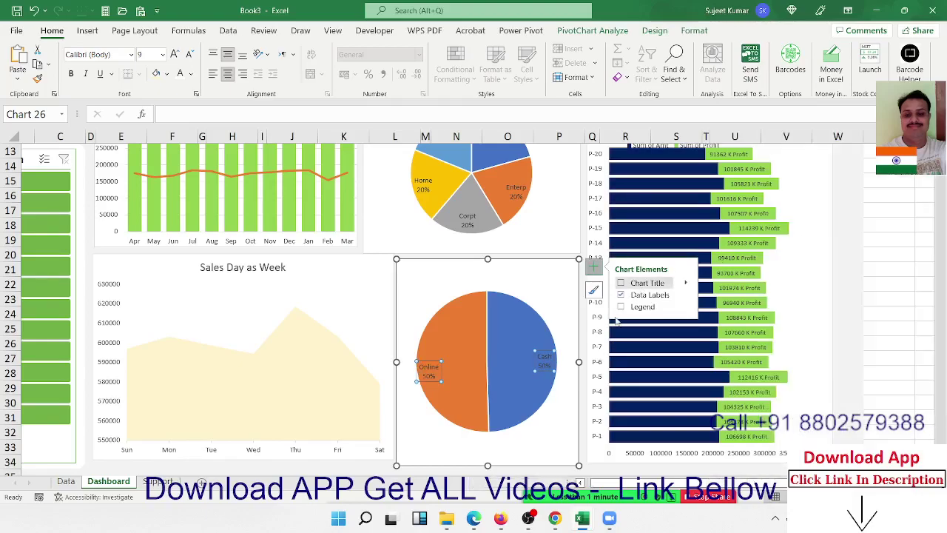
Fill the Online slice red and the Cash slice pale green.
left_click(467, 319)
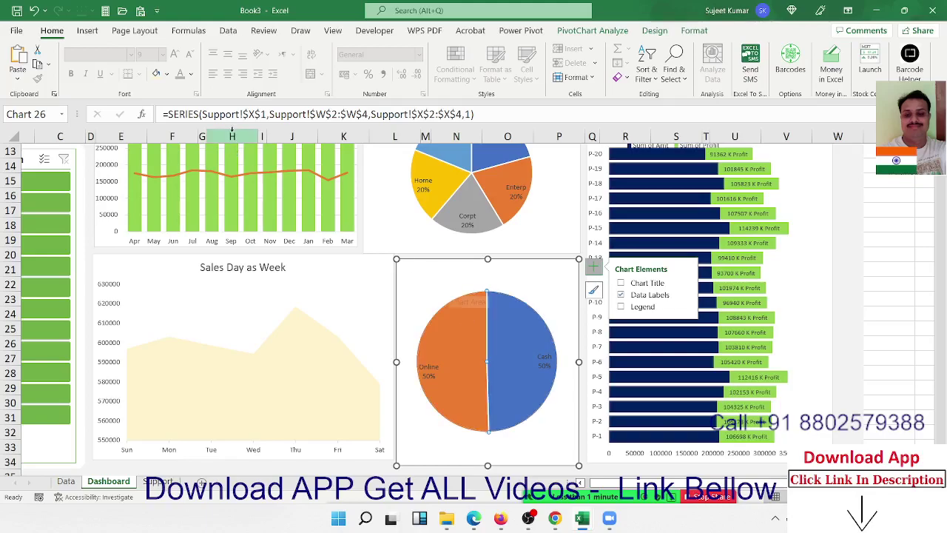
left_click(167, 75)
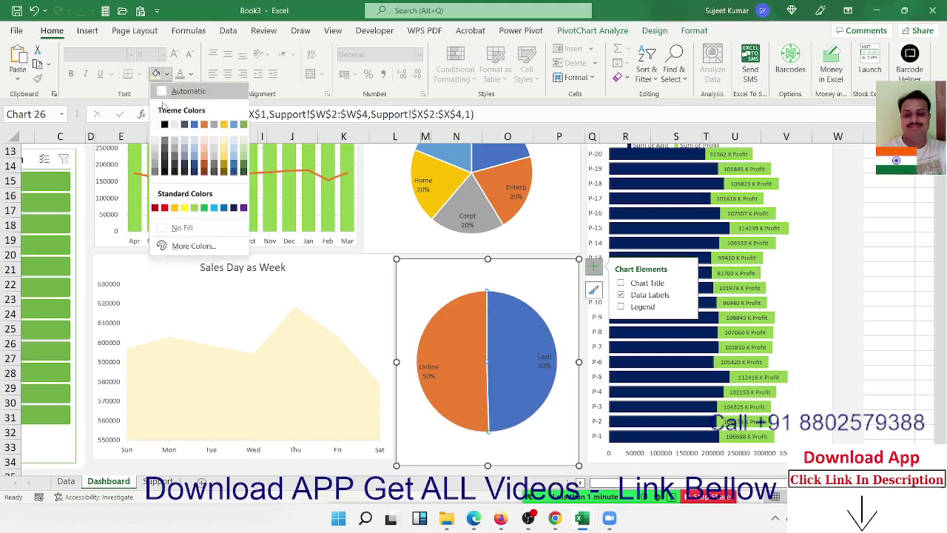
left_click(165, 209)
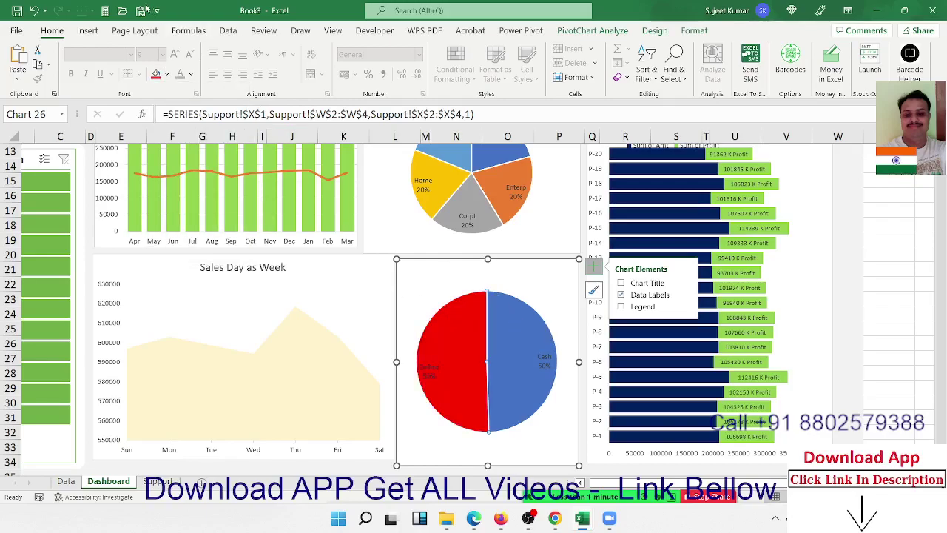
left_click(166, 74)
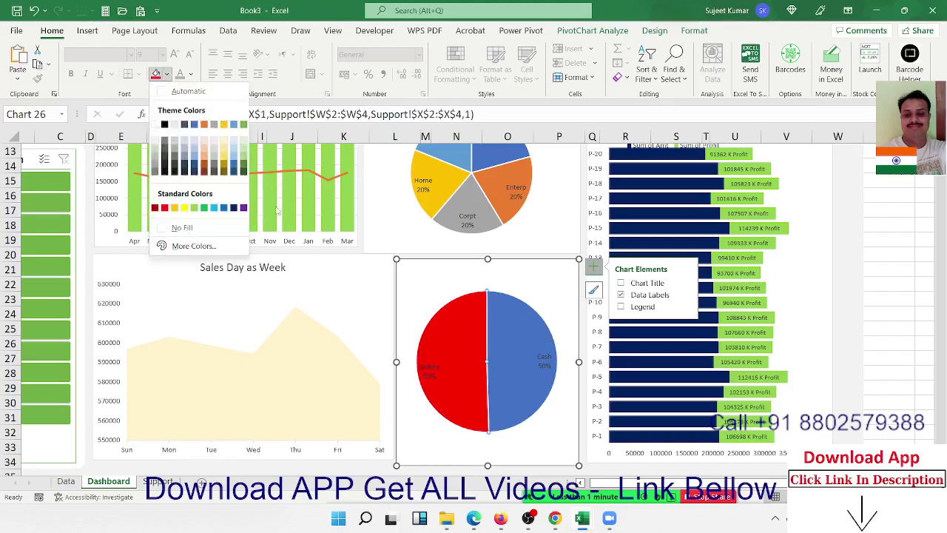
left_click(243, 143)
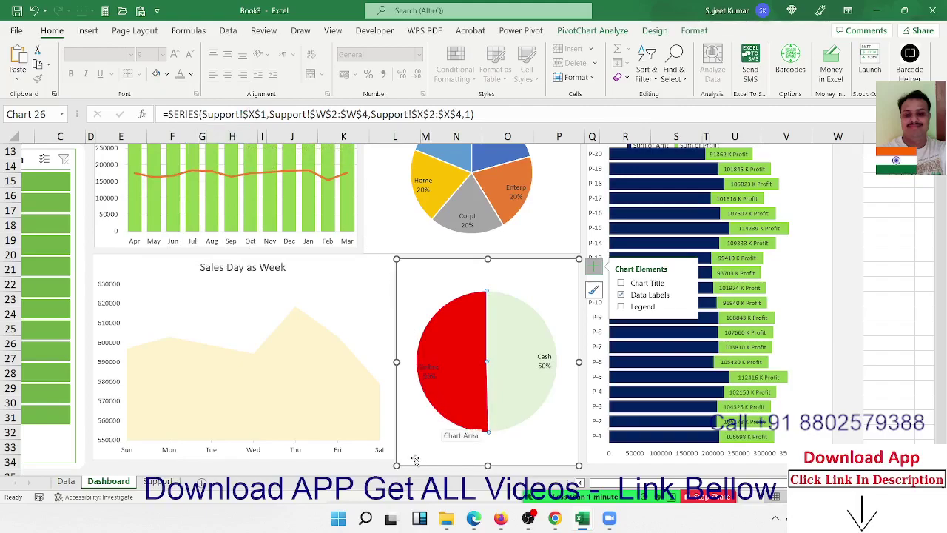
left_click(853, 273)
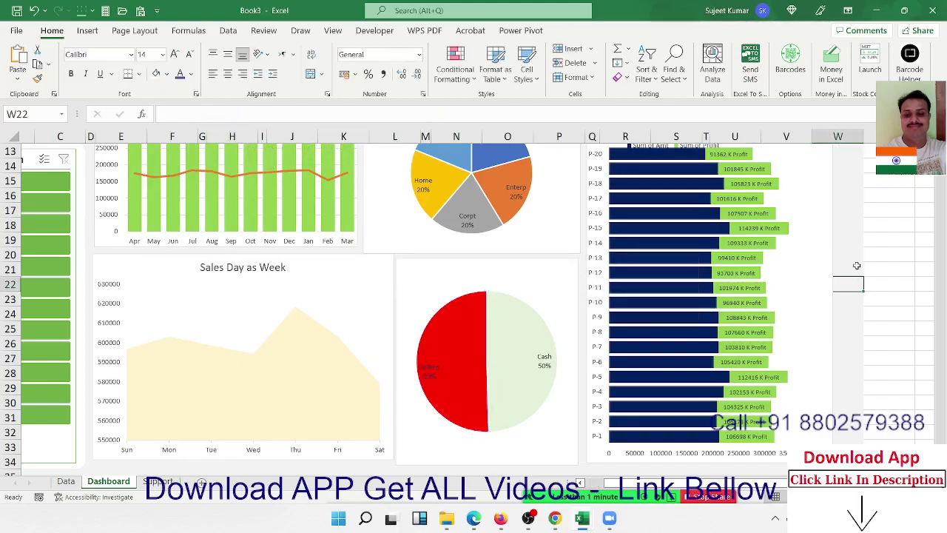
scroll(855, 269, "up", 3)
scroll(855, 269, "up", 1)
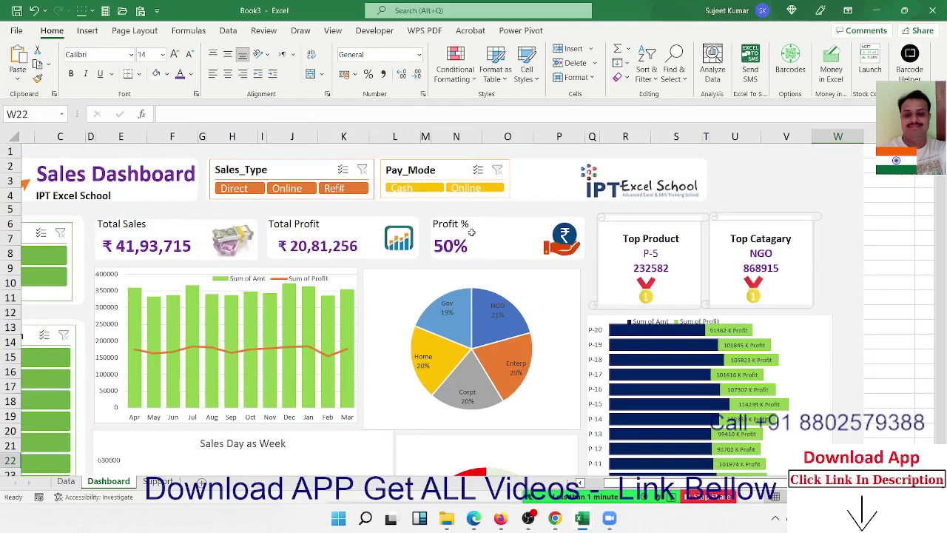
left_click(427, 190)
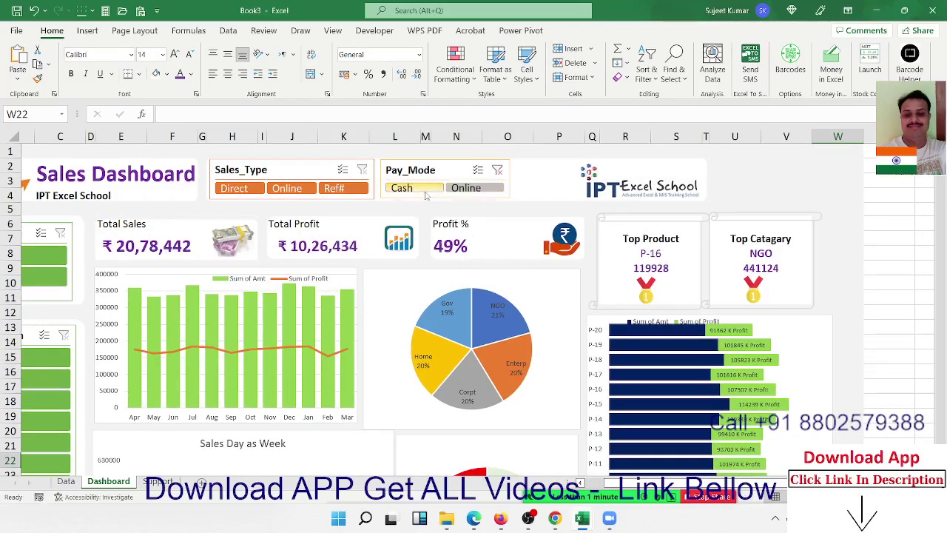
left_click(499, 171)
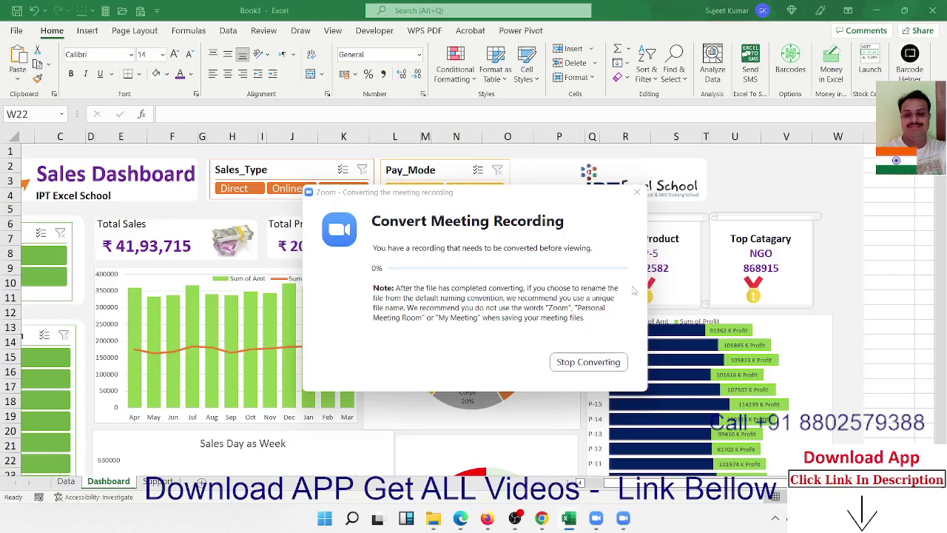
Dismiss the meeting-ended notice and start the personal Zoom meeting.
left_click_drag(585, 196, 681, 275)
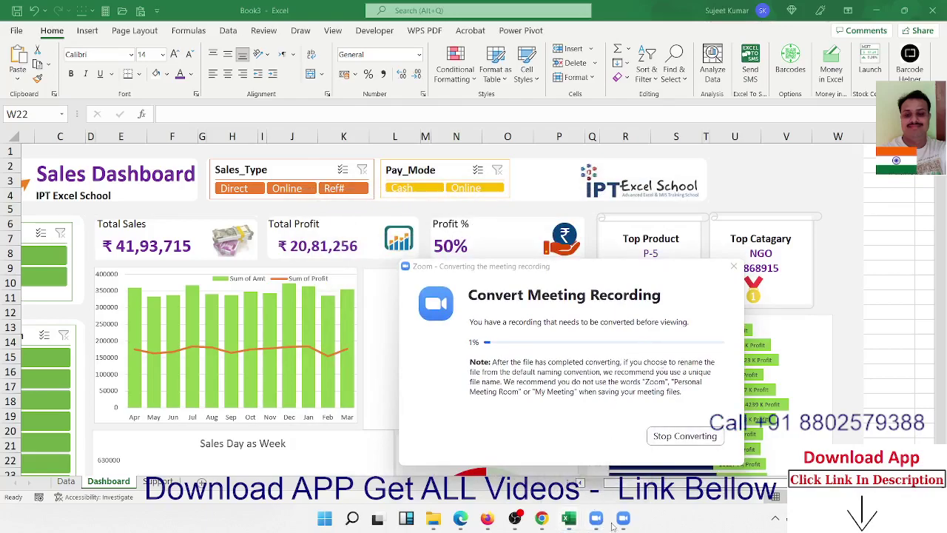
left_click(596, 518)
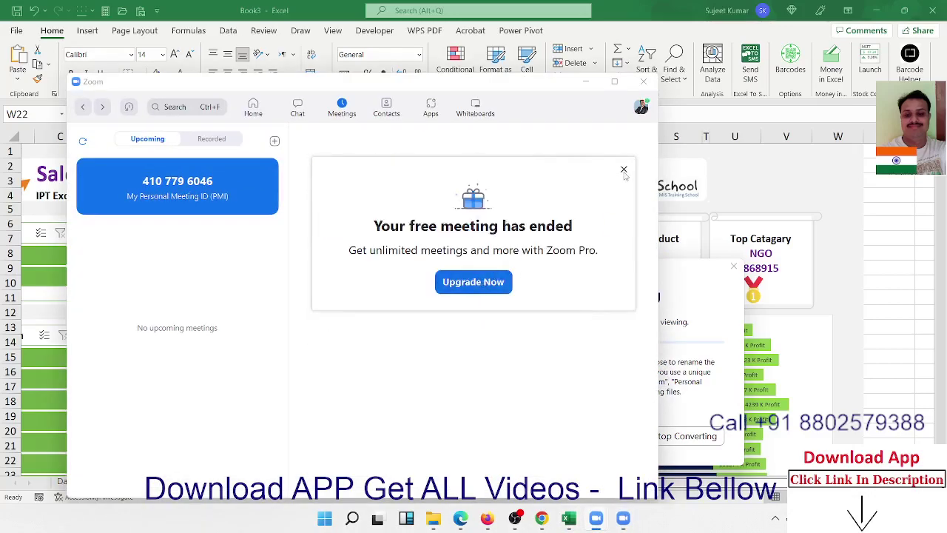
left_click(624, 171)
left_click(342, 225)
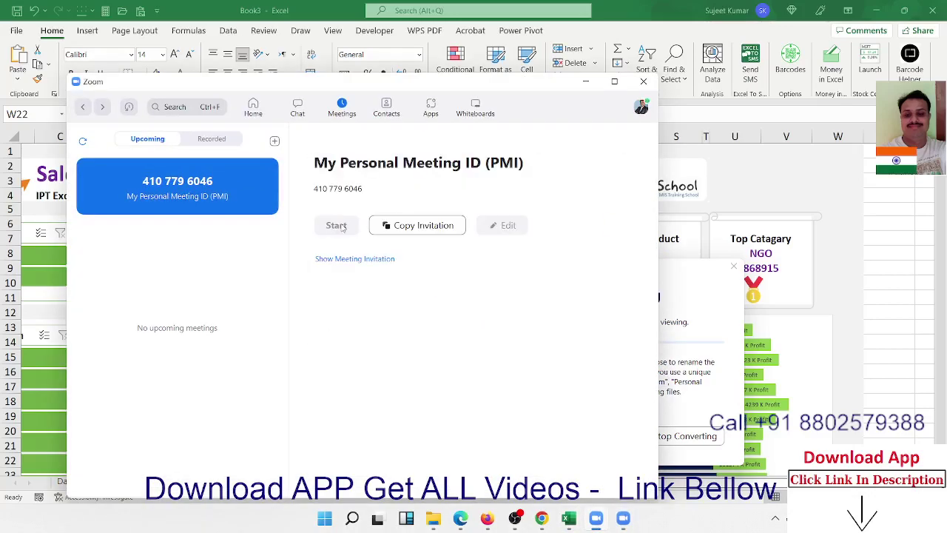
left_click(586, 83)
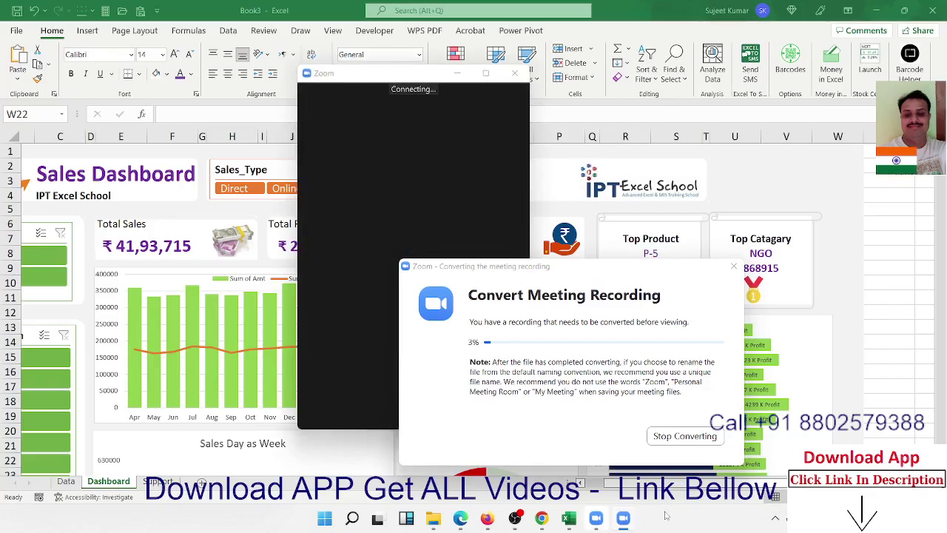
Share the desktop screen from the full-screen meeting window.
key("super+d")
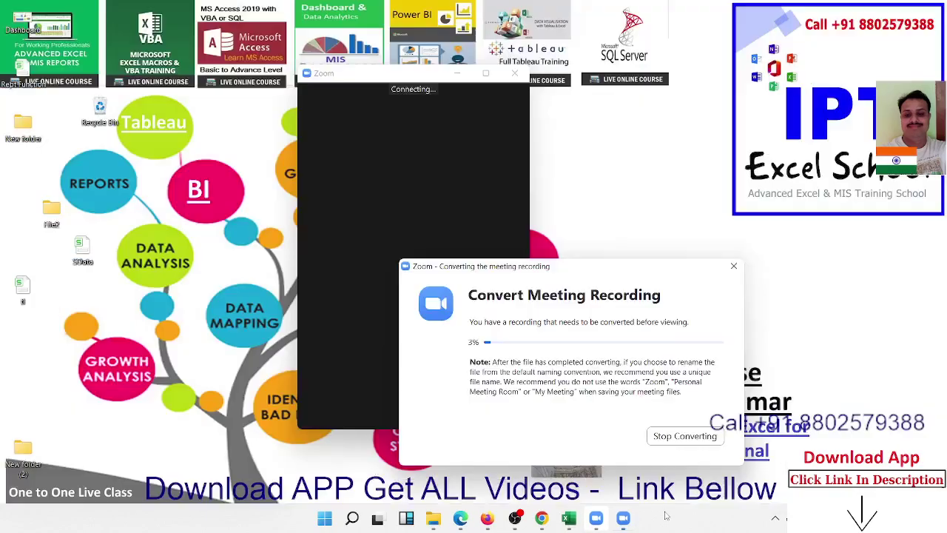
key("super+d")
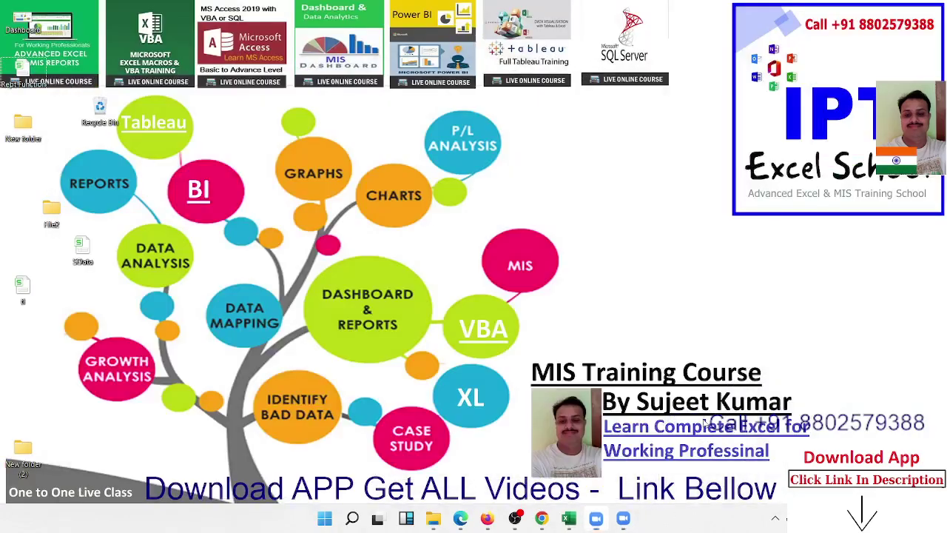
mouse_move(598, 522)
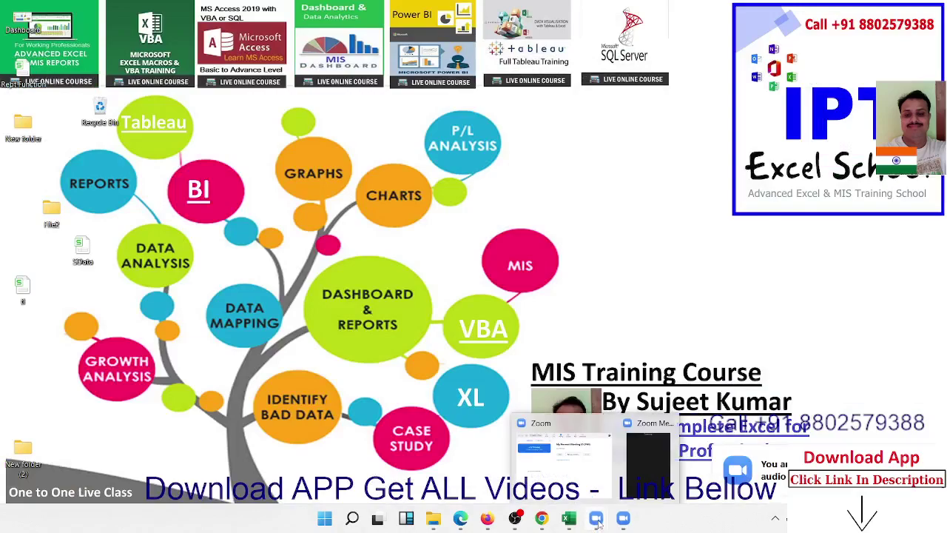
left_click(592, 466)
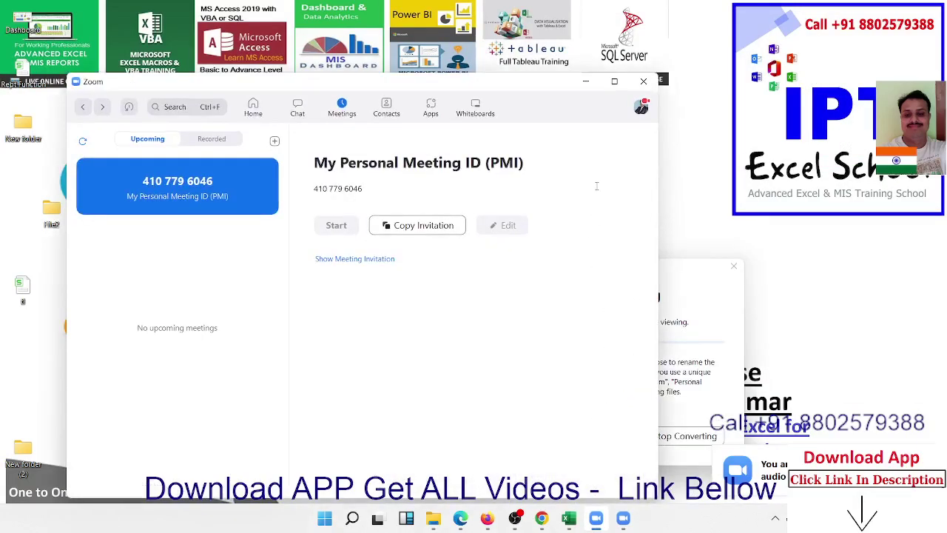
left_click(585, 81)
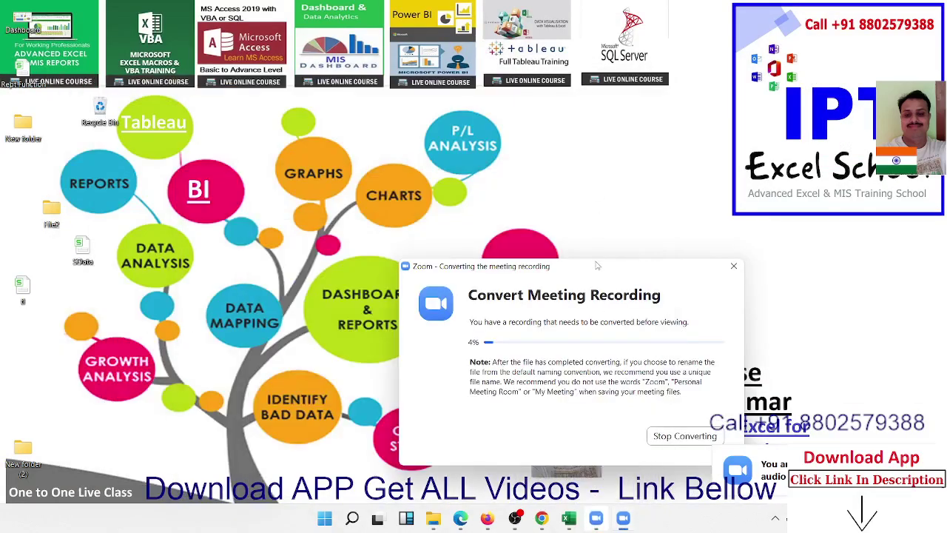
mouse_move(571, 524)
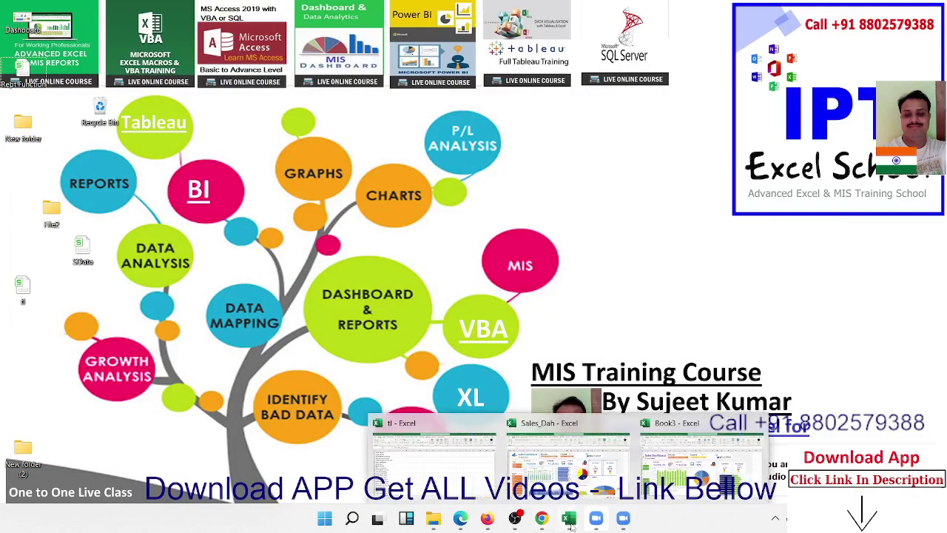
mouse_move(601, 524)
left_click(655, 480)
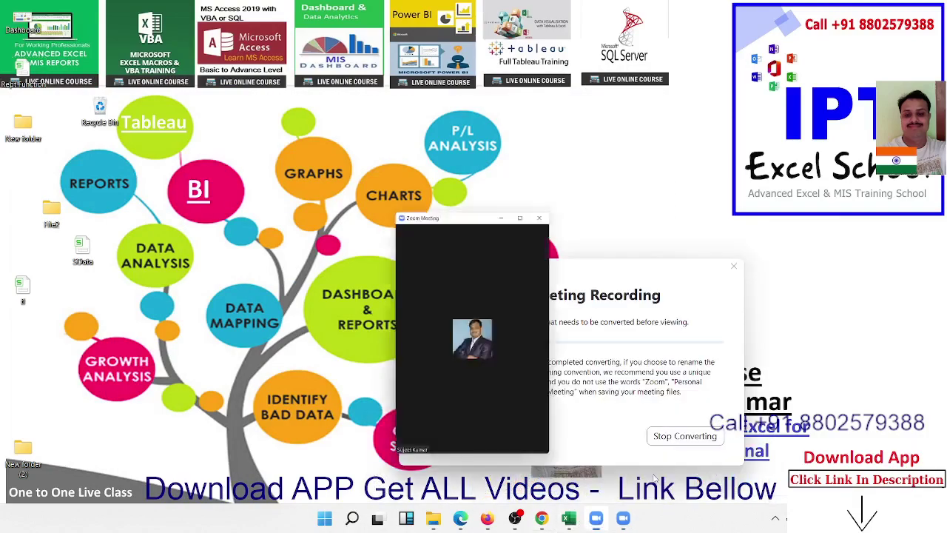
left_click(486, 75)
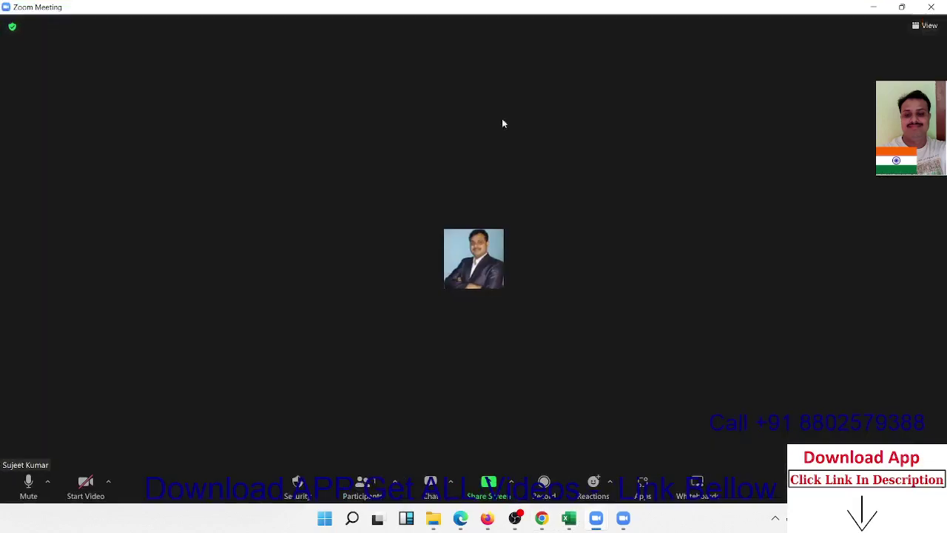
left_click(489, 485)
left_click(751, 427)
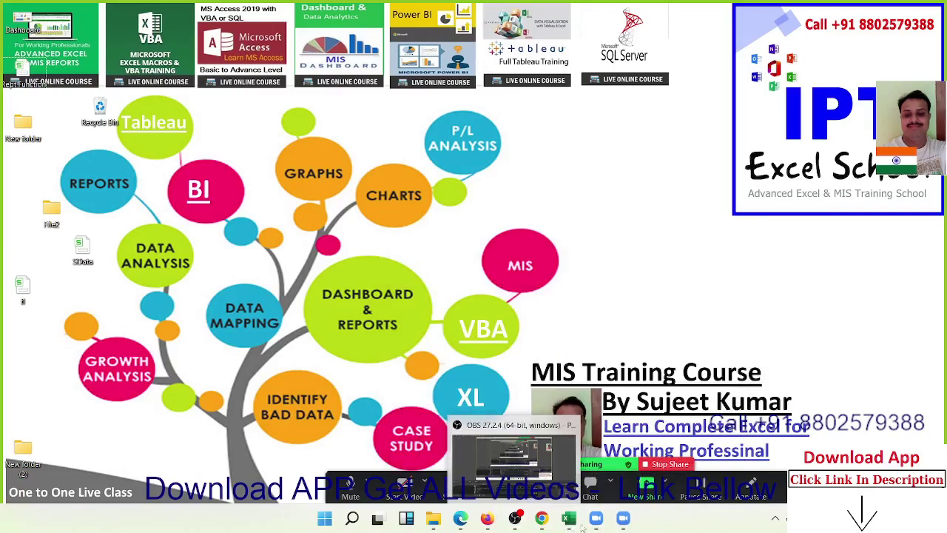
Bring the Sales Dashboard workbook forward and admit the waiting participant.
mouse_move(570, 516)
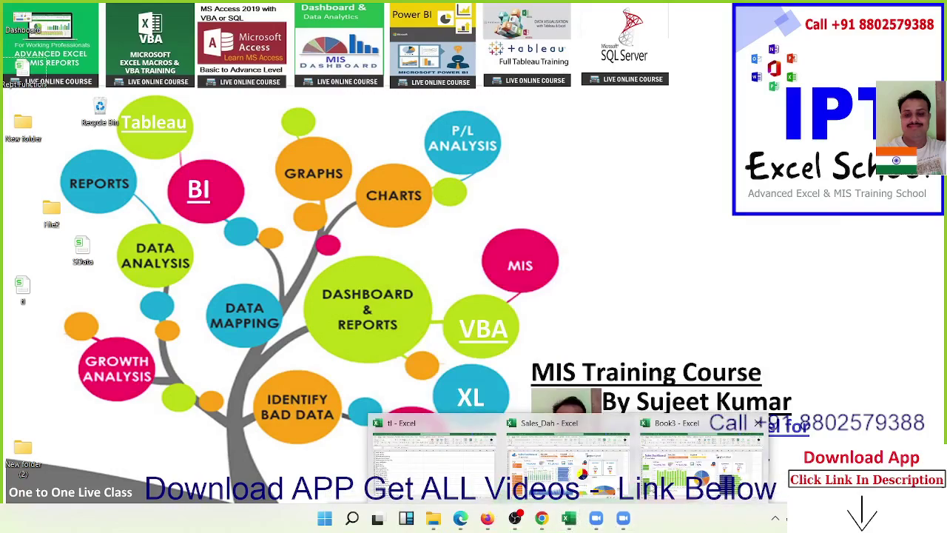
left_click(585, 451)
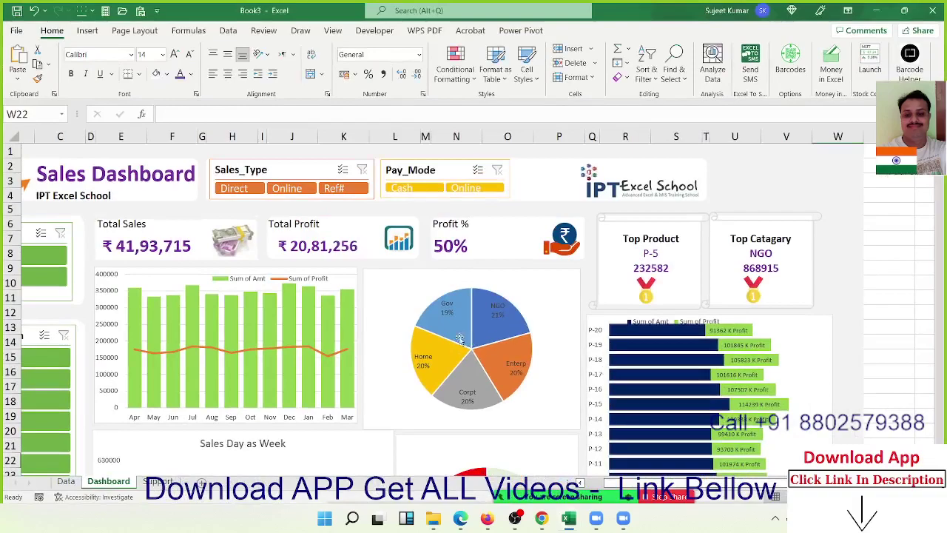
scroll(433, 335, "down", 3)
scroll(433, 334, "down", 4)
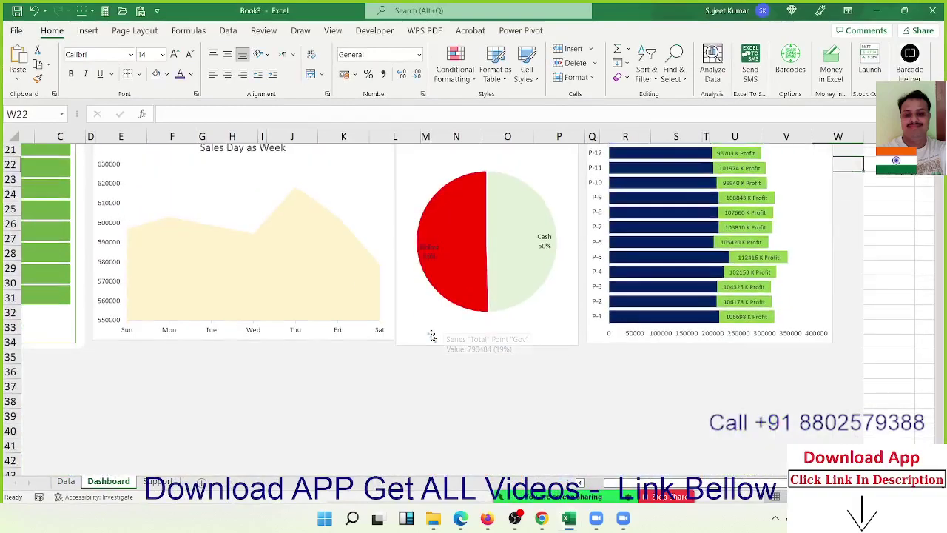
scroll(431, 335, "down", 3)
scroll(432, 334, "up", 2)
scroll(431, 335, "down", 2)
scroll(431, 335, "down", 4)
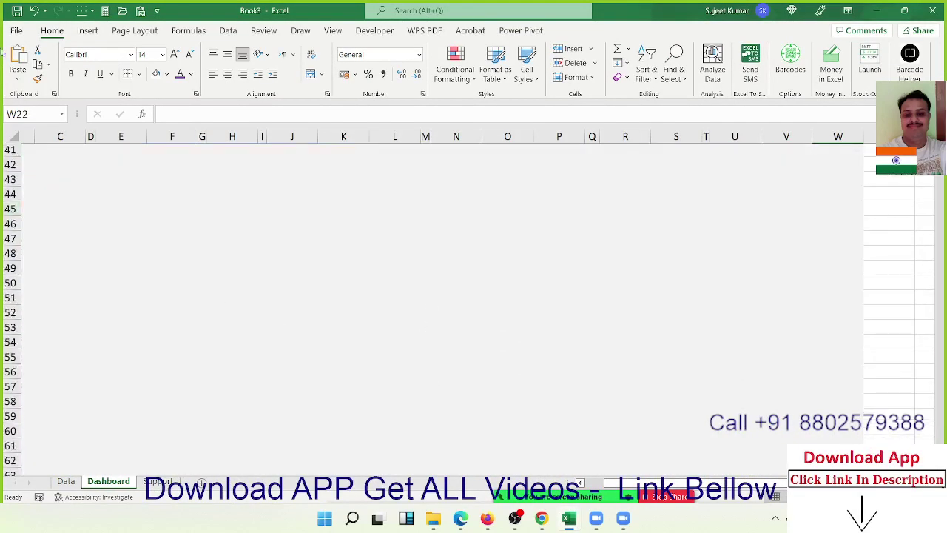
scroll(91, 197, "down", 10)
scroll(79, 248, "up", 3)
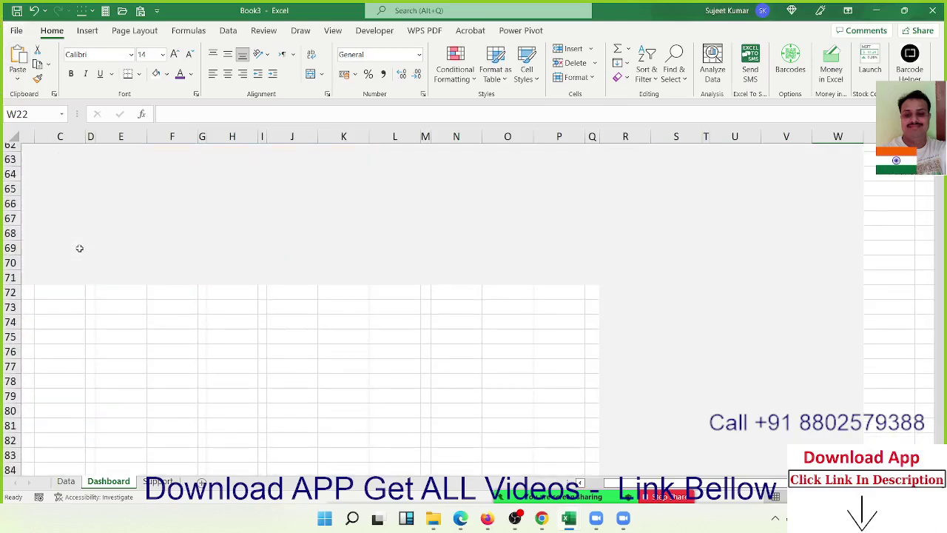
scroll(78, 247, "up", 7)
scroll(66, 219, "up", 1)
scroll(54, 221, "up", 2)
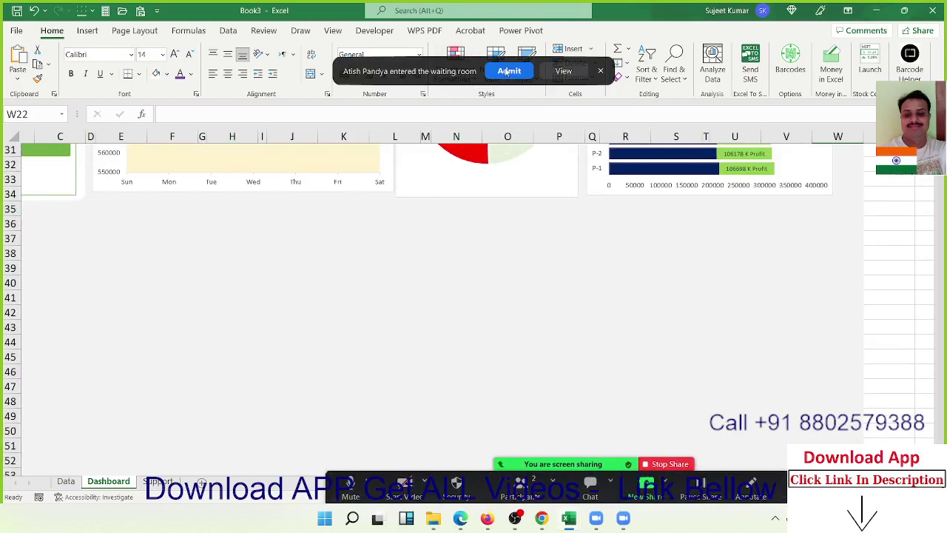
left_click(507, 71)
Select the unused area from R35 to the last column and last row.
left_click(6, 209)
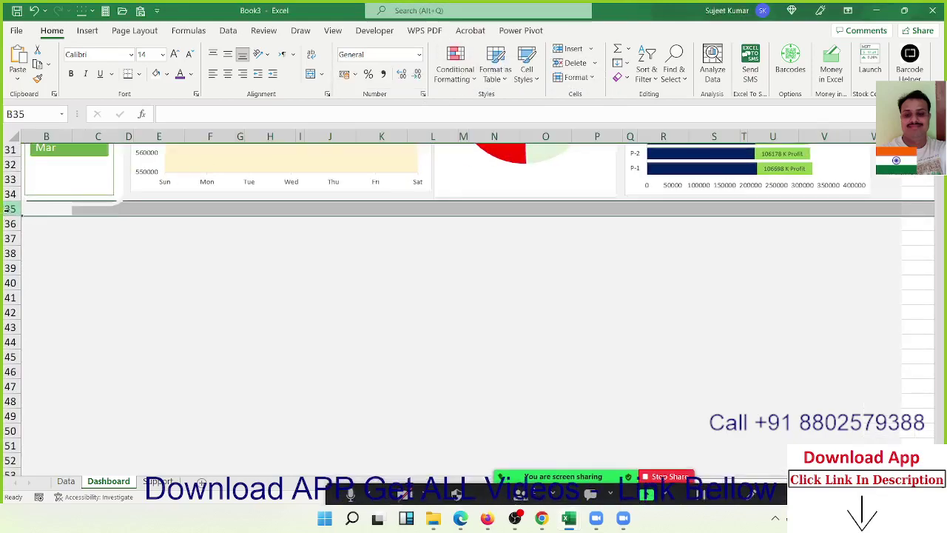
key("ctrl+shift+Down")
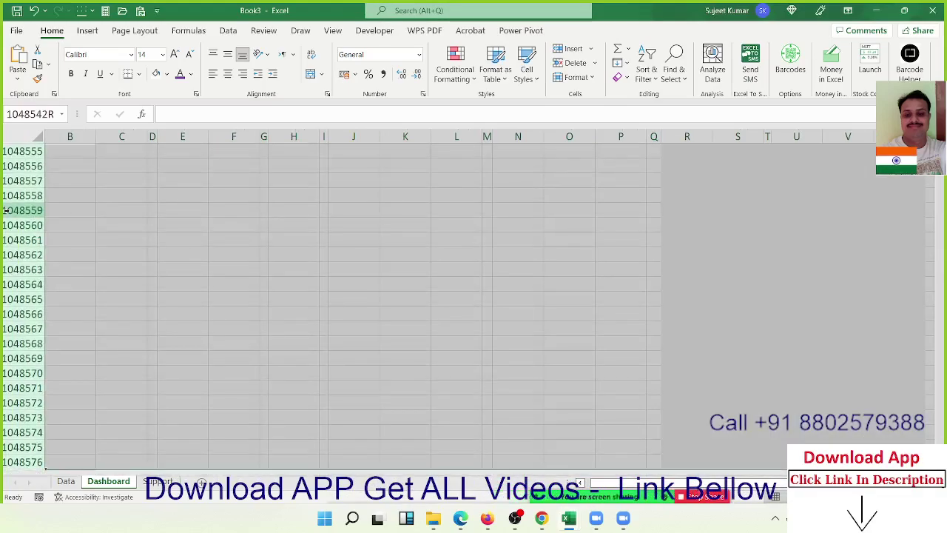
key("ctrl+BackSpace")
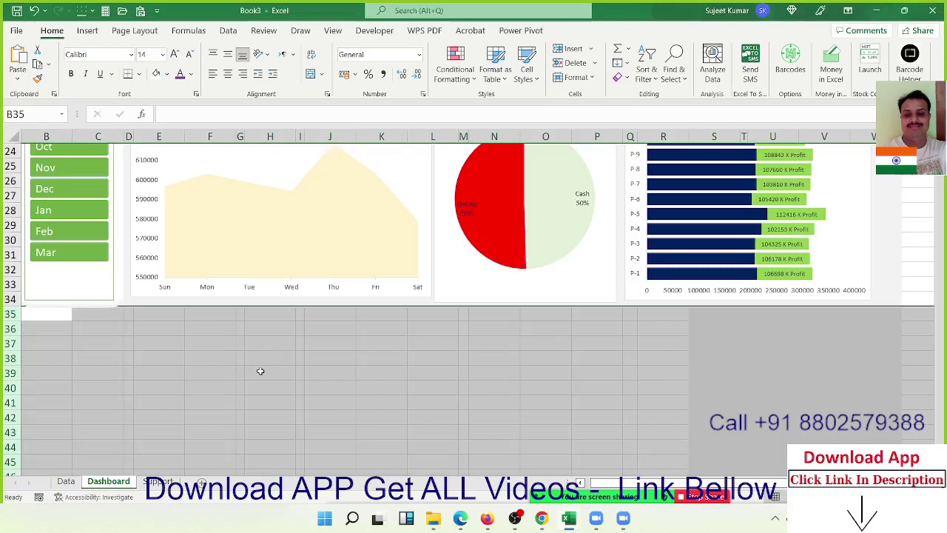
left_click(261, 370)
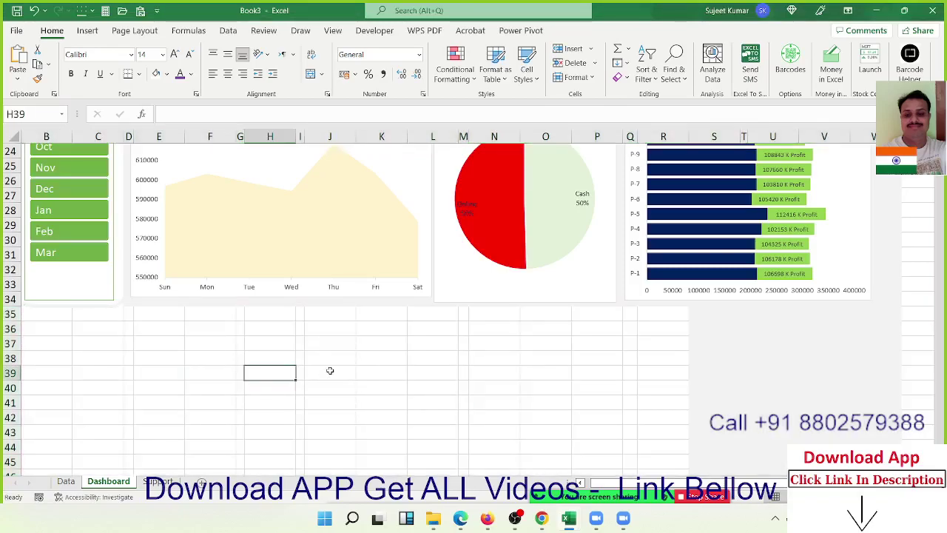
left_click(361, 369)
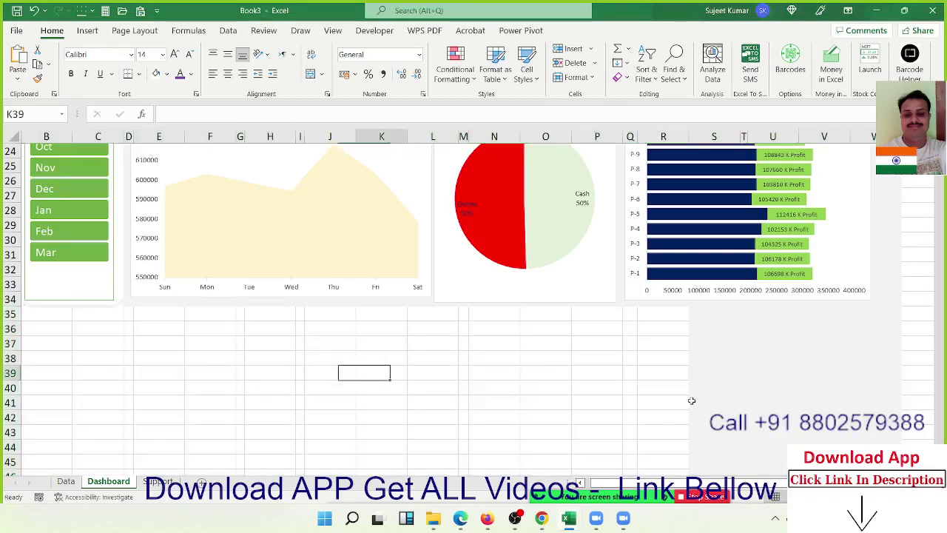
left_click(685, 317)
key("ctrl+shift+Right")
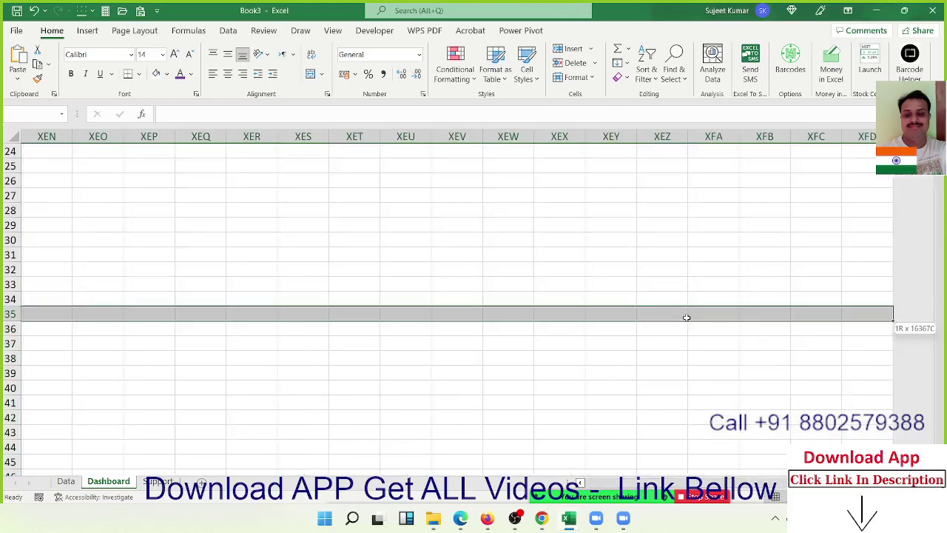
key("ctrl+shift+Down")
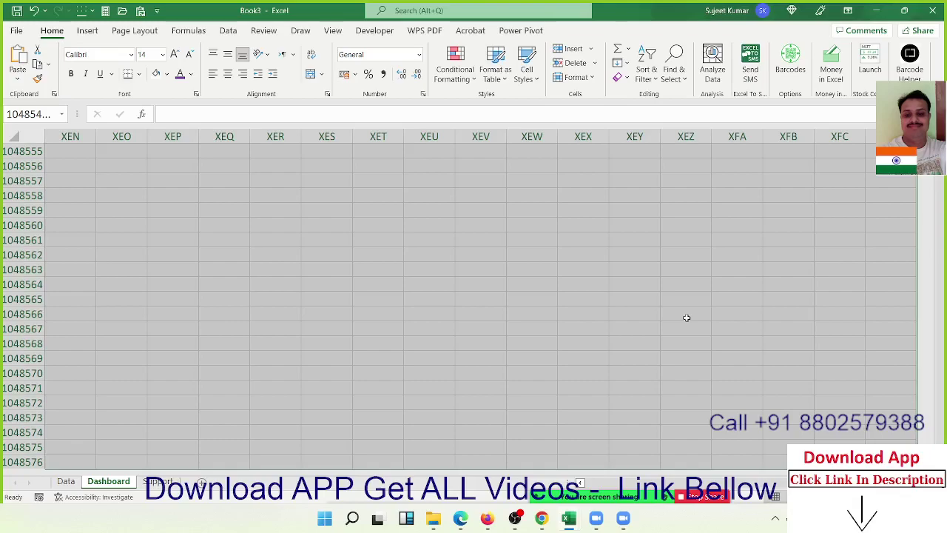